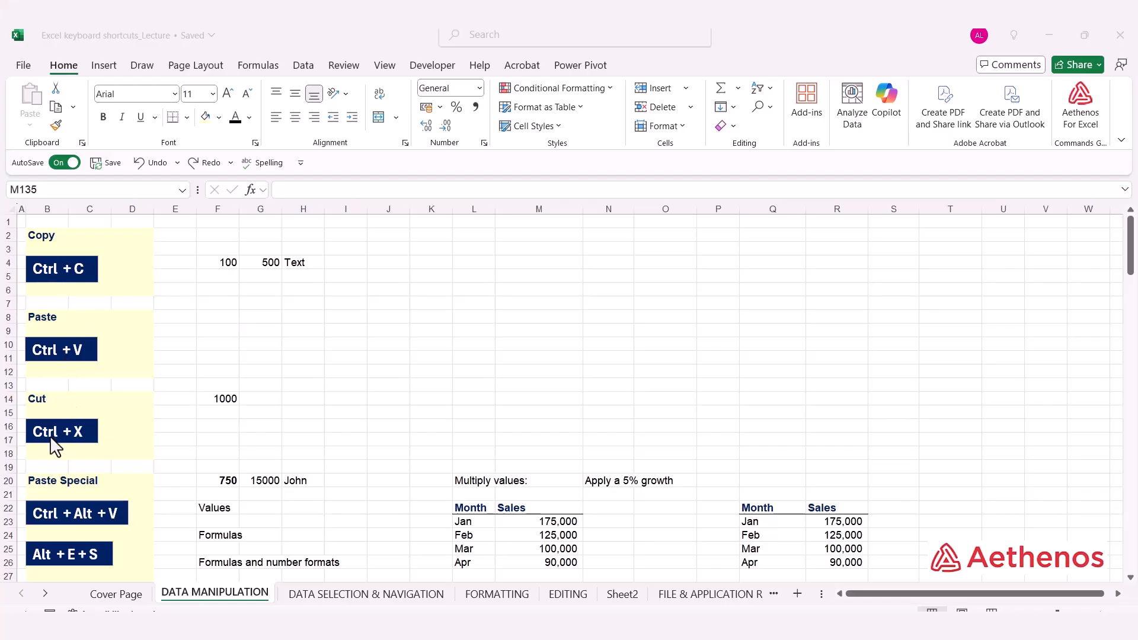
Copy the range F4:H4 and paste it into row 9 starting at cell F9.
click(229, 262)
drag(226, 263, 299, 266)
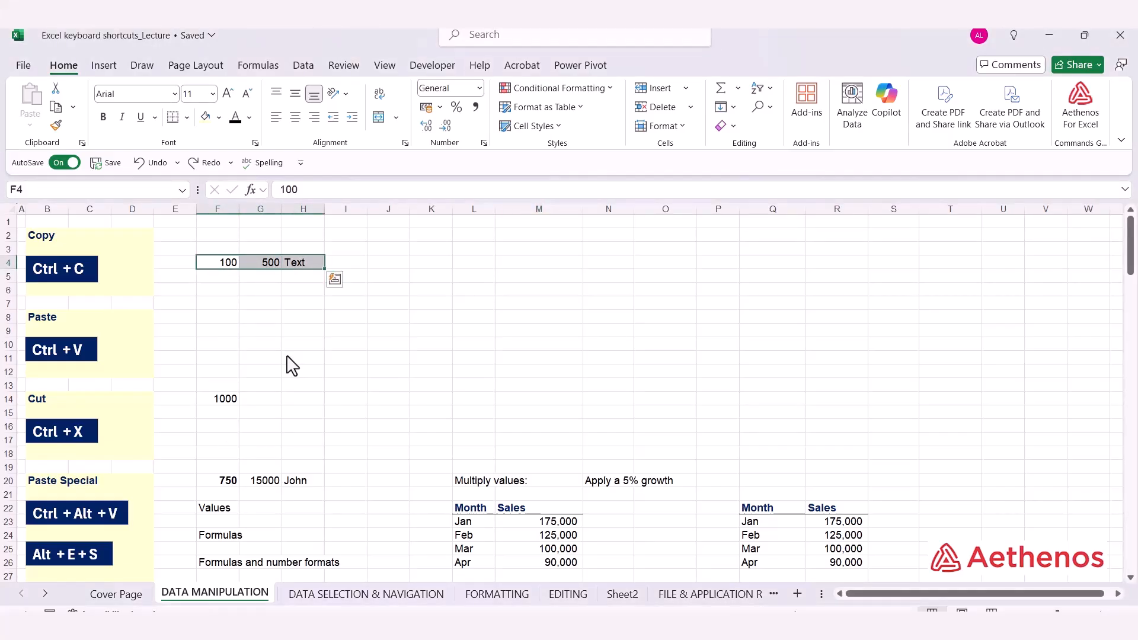
key(ctrl+c)
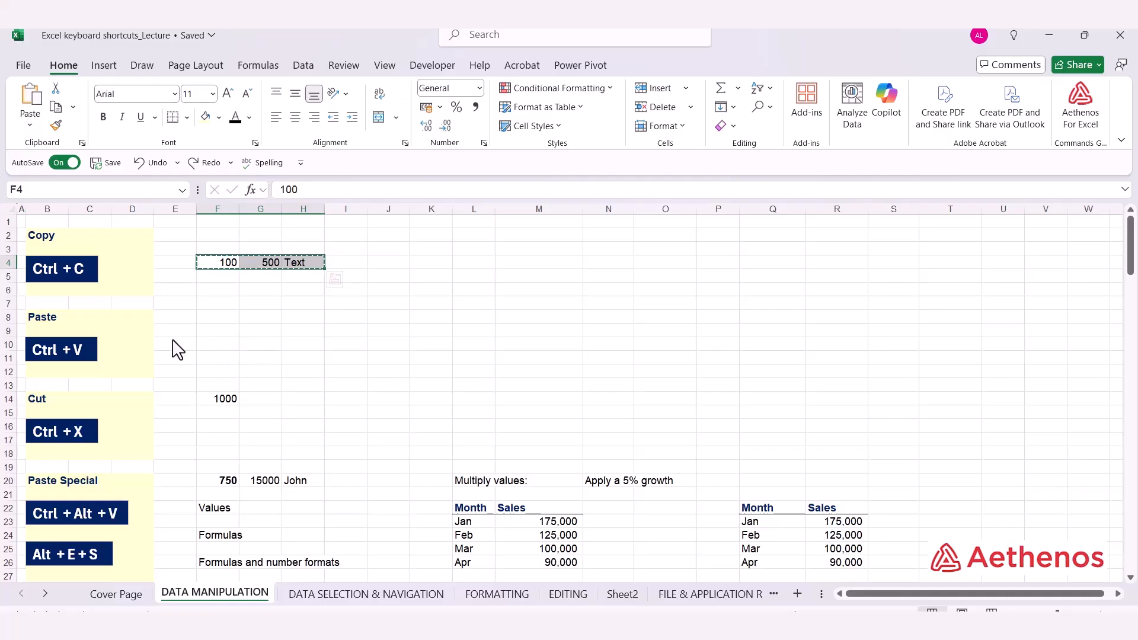
click(223, 332)
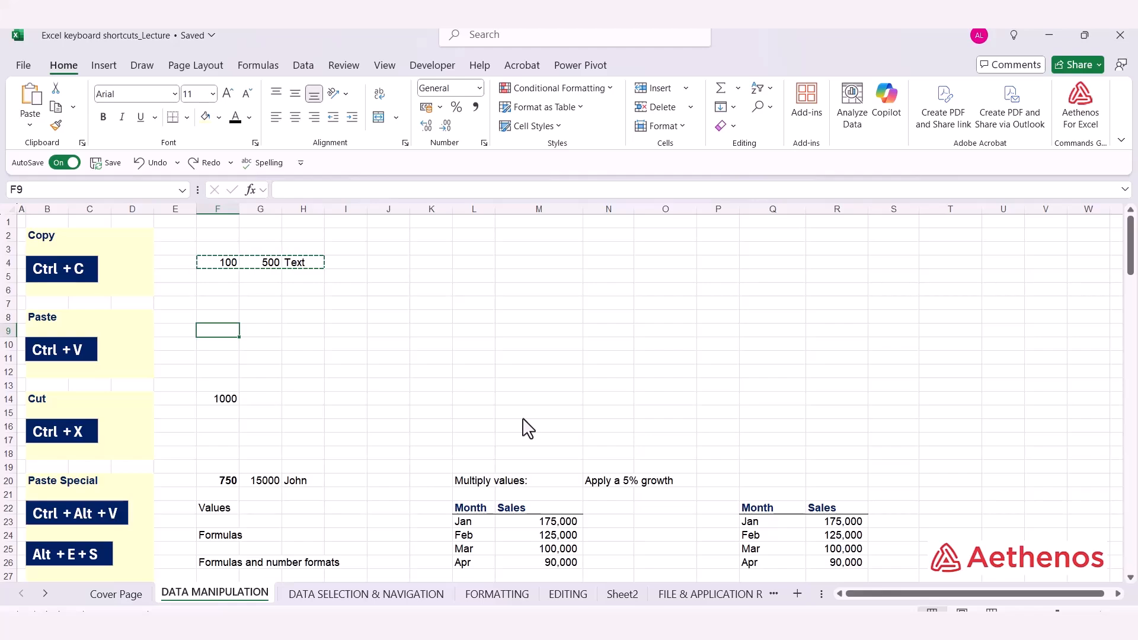
key(ctrl+v)
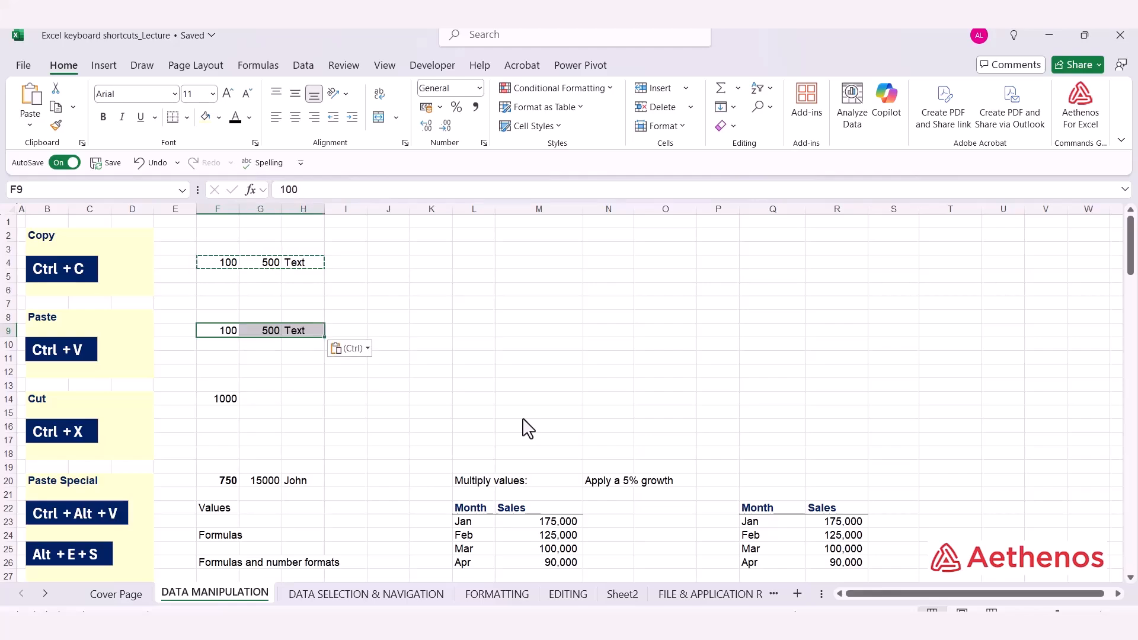
key(Escape)
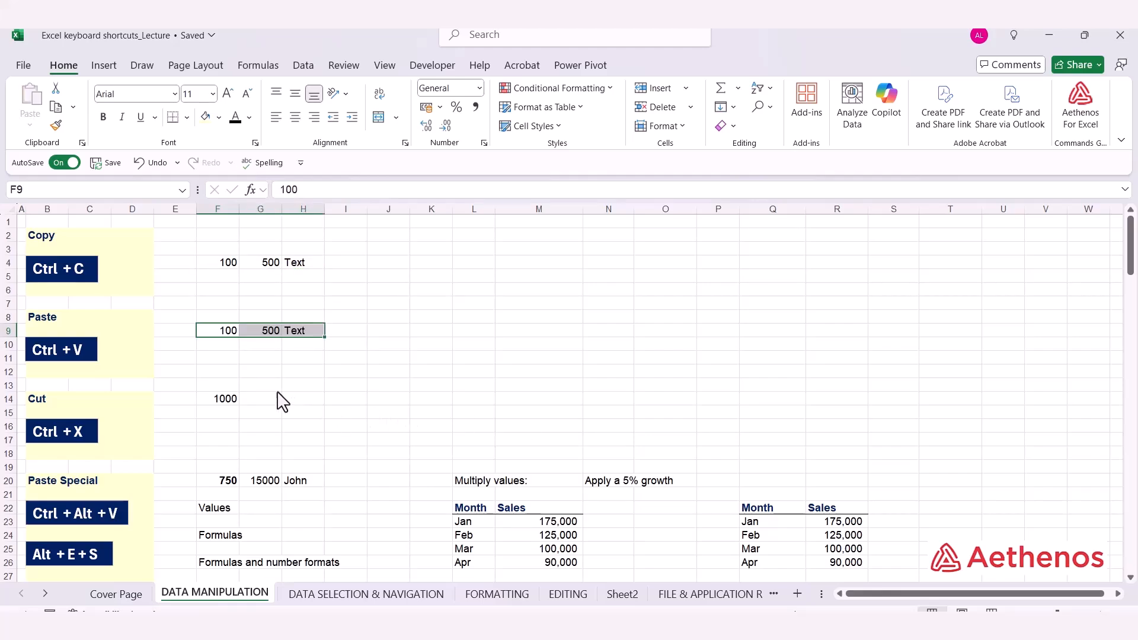
Move the value in cell F14 to cell I15 by cutting and pasting it.
click(227, 399)
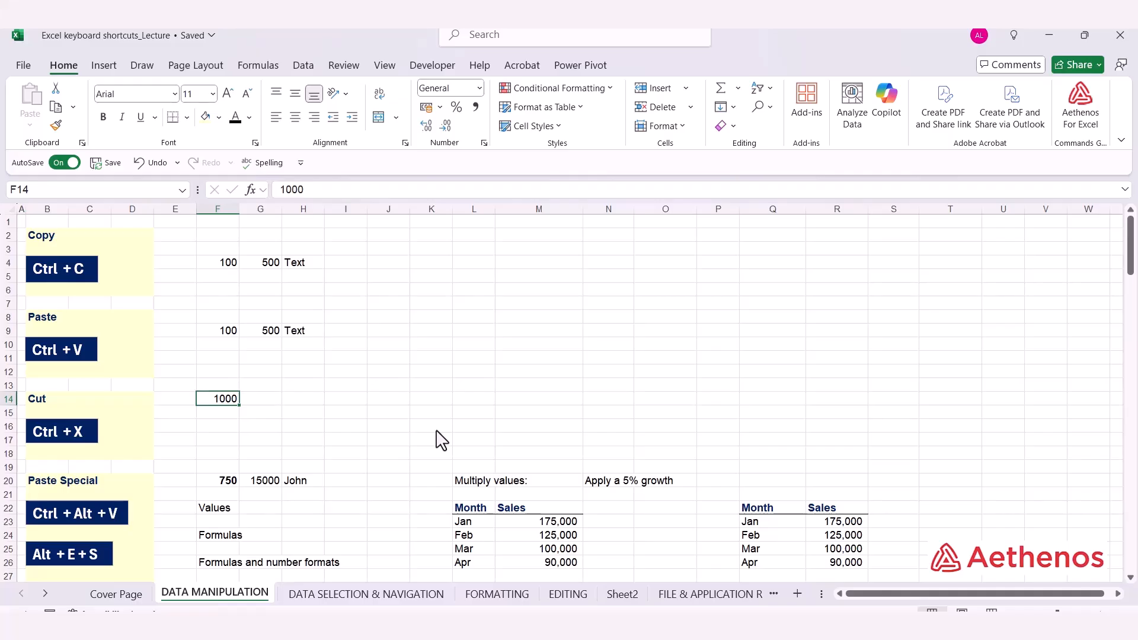
key(ctrl+x)
click(341, 413)
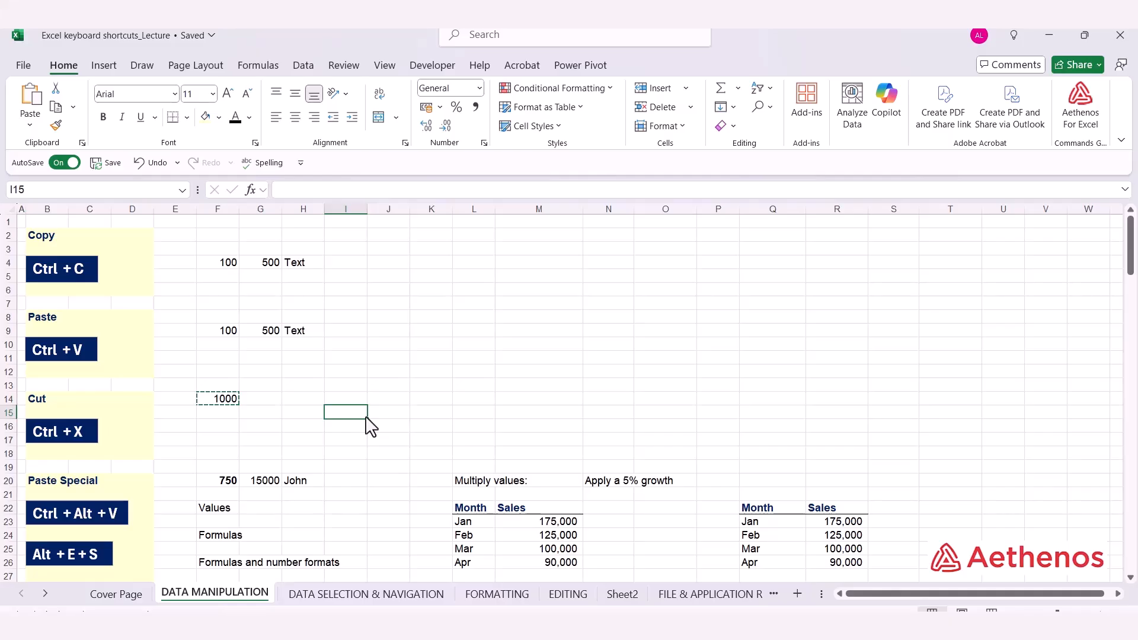
key(ctrl+v)
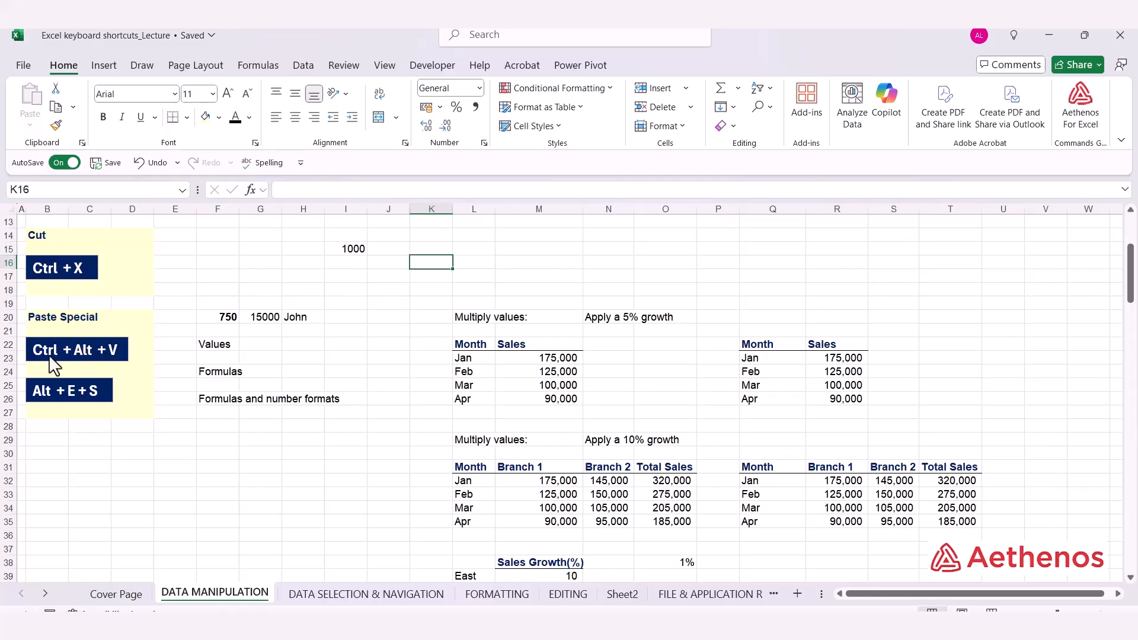
Copy the range F20:H20 and use Paste Special to paste only its values starting at cell G22.
drag(229, 317, 309, 324)
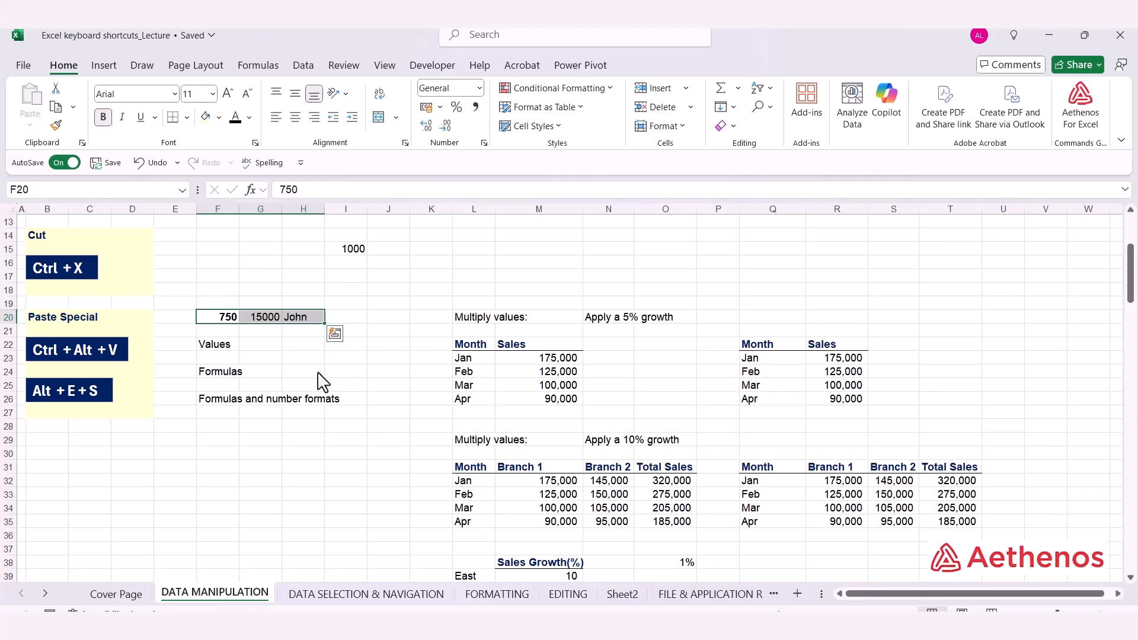
key(ctrl+c)
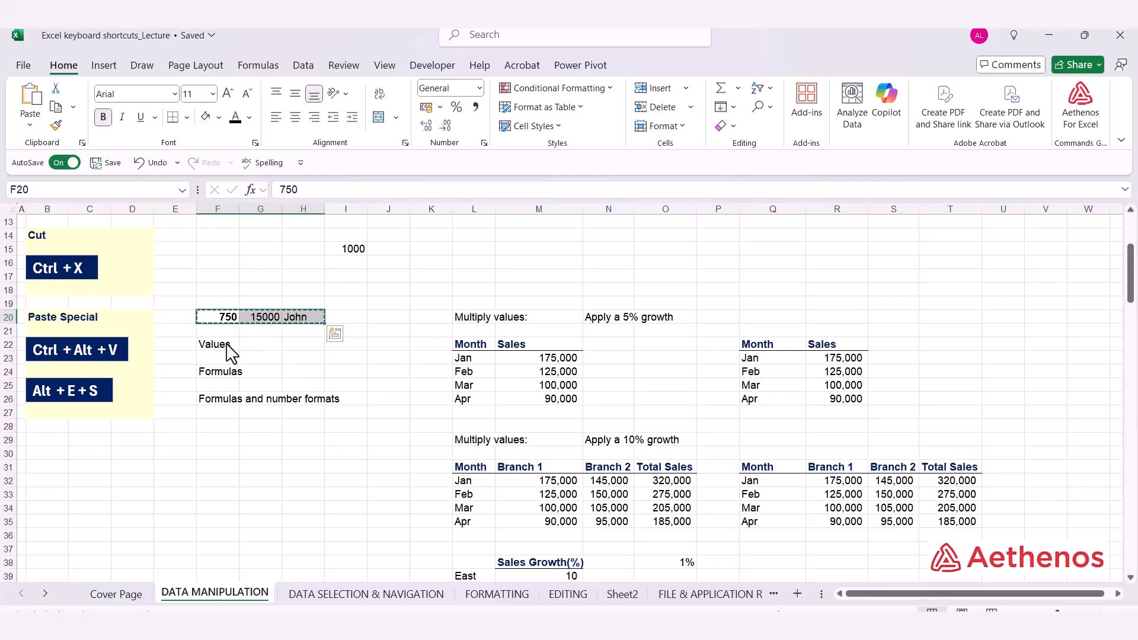
click(264, 345)
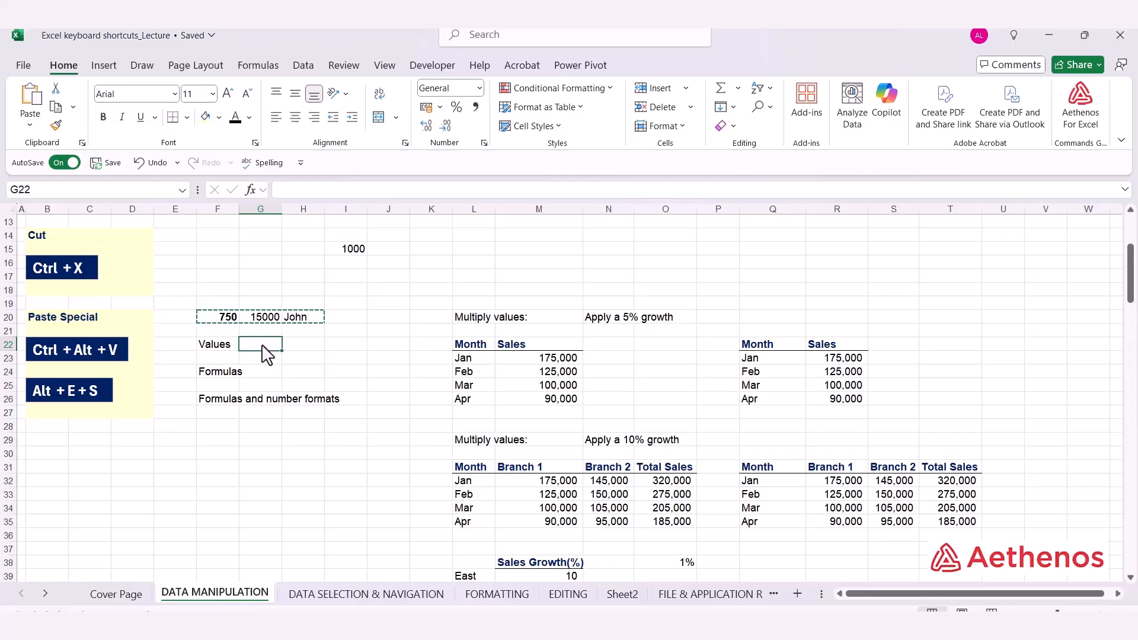
key(alt+e)
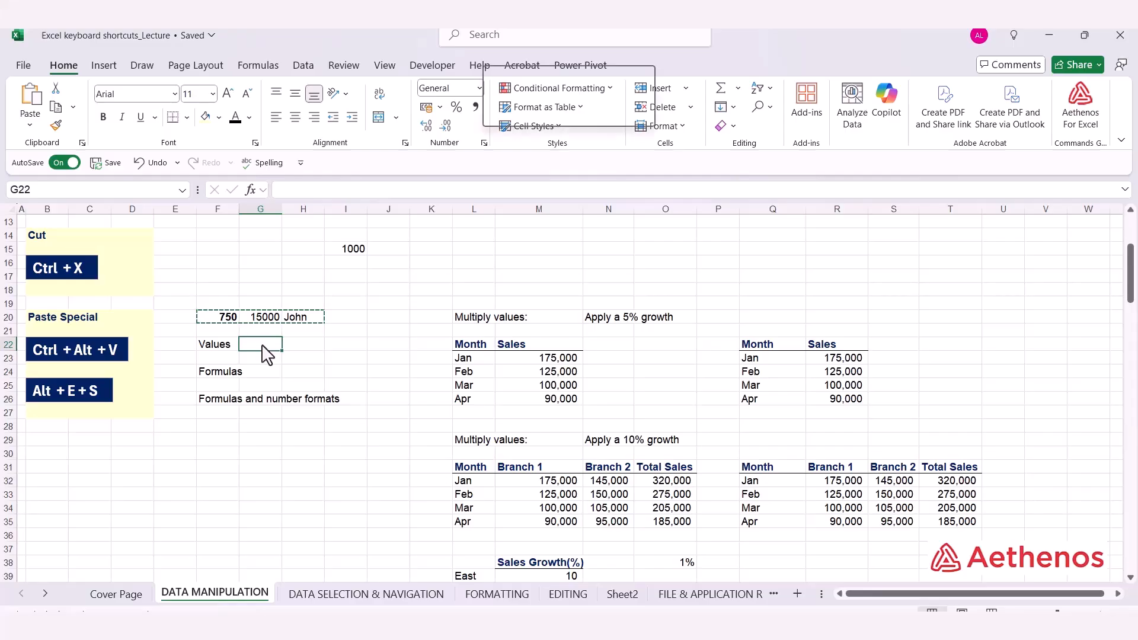
key(s)
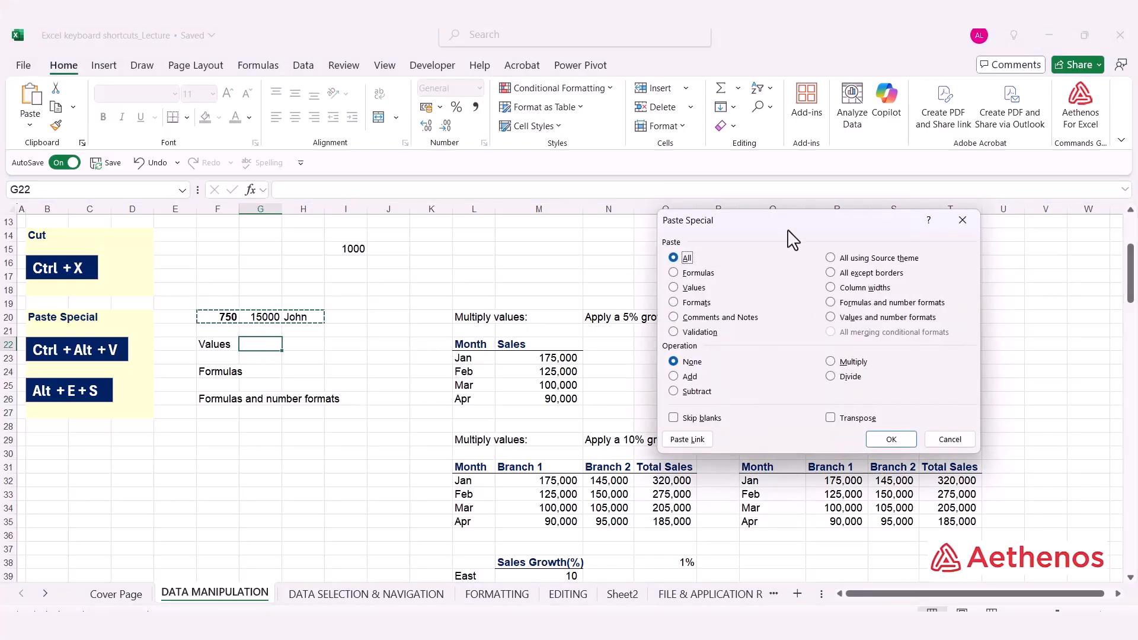
drag(787, 232, 491, 205)
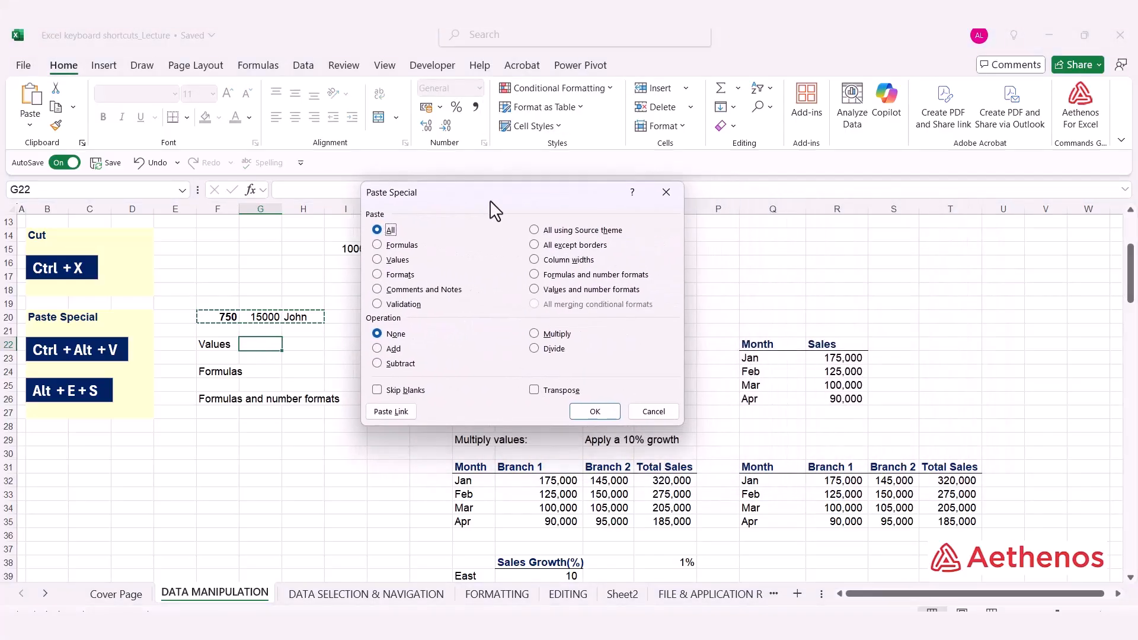
click(378, 261)
click(595, 412)
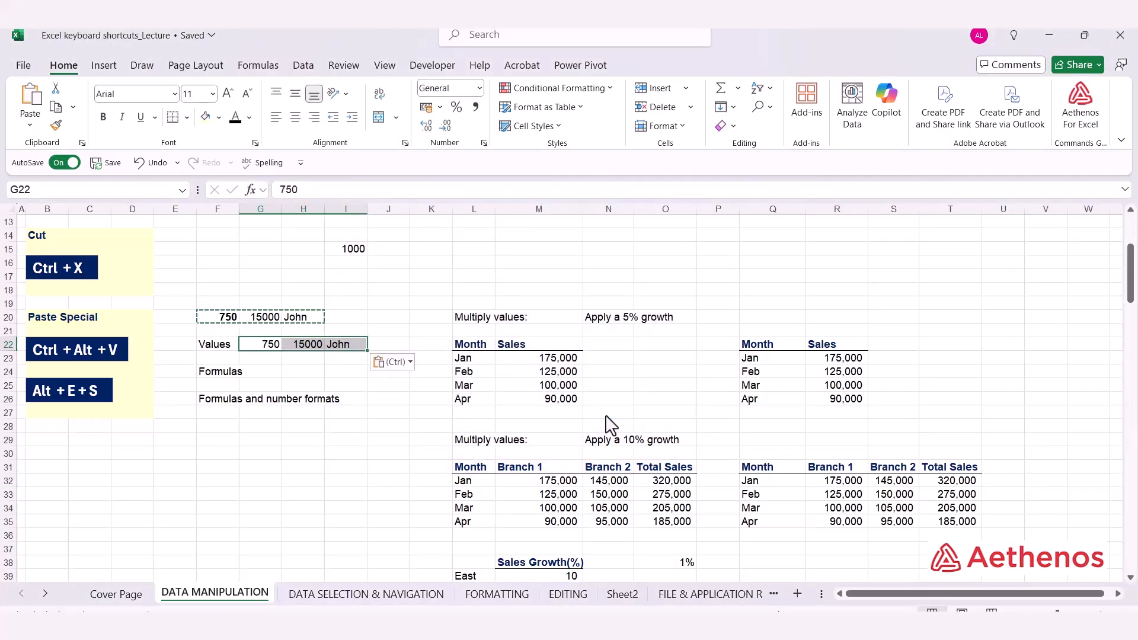
key(Escape)
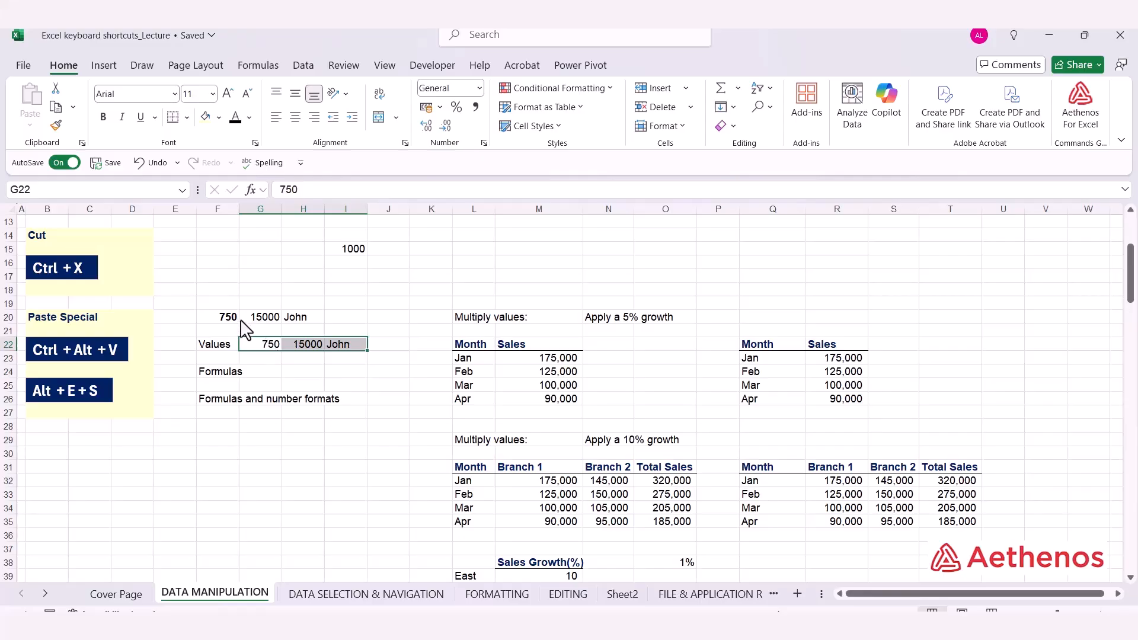
Compare the pasted cells in row 22 with the formatting and formula of their source cells in row 20.
click(236, 320)
click(271, 346)
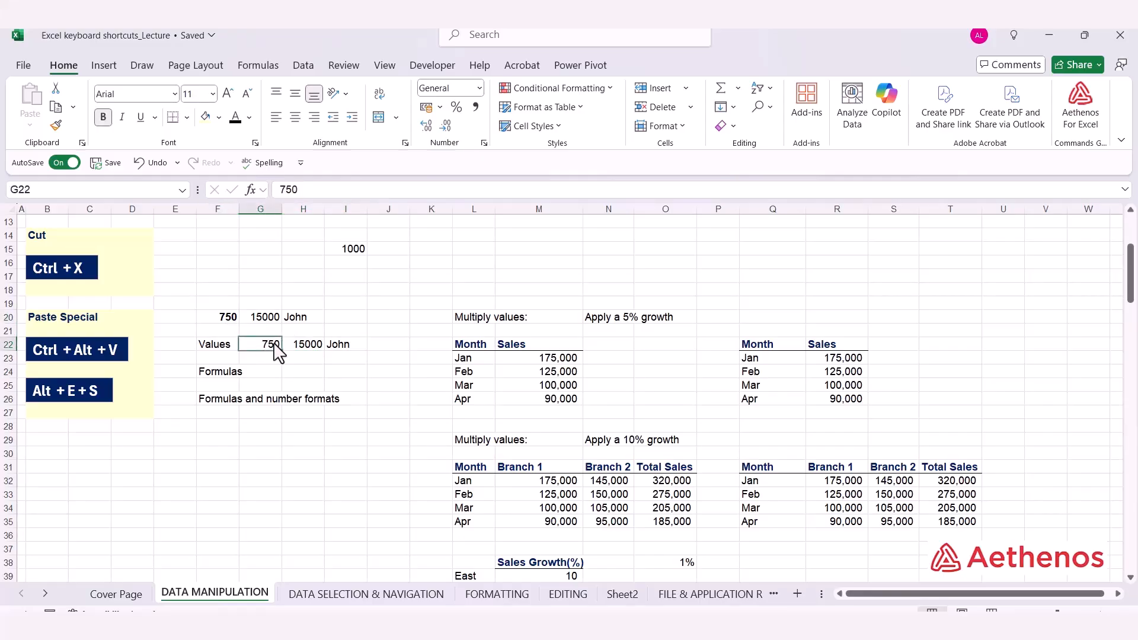
click(311, 347)
click(350, 351)
click(272, 322)
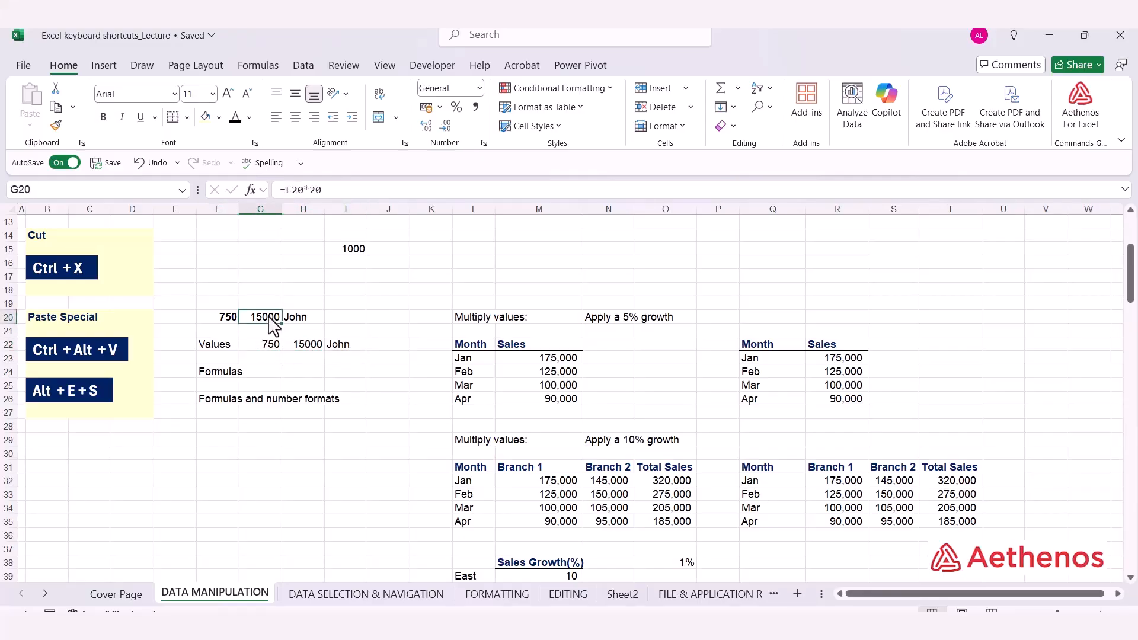
click(305, 349)
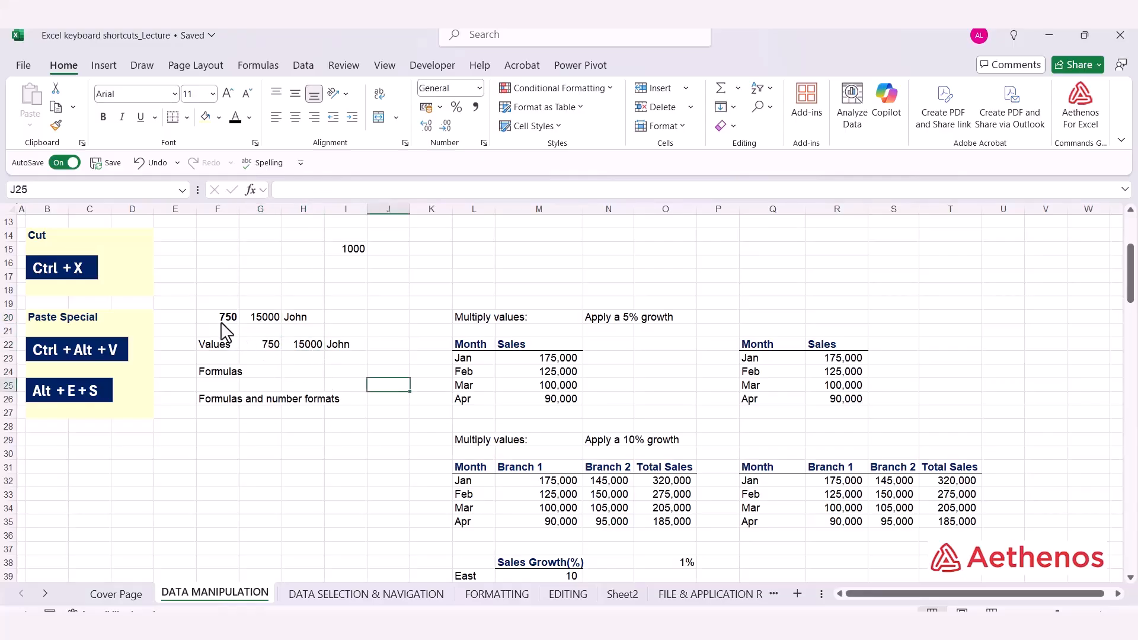
Copy F20:H20, use Paste Special to paste only its formulas starting at cell H24, and check the formula in I24.
drag(229, 323, 309, 322)
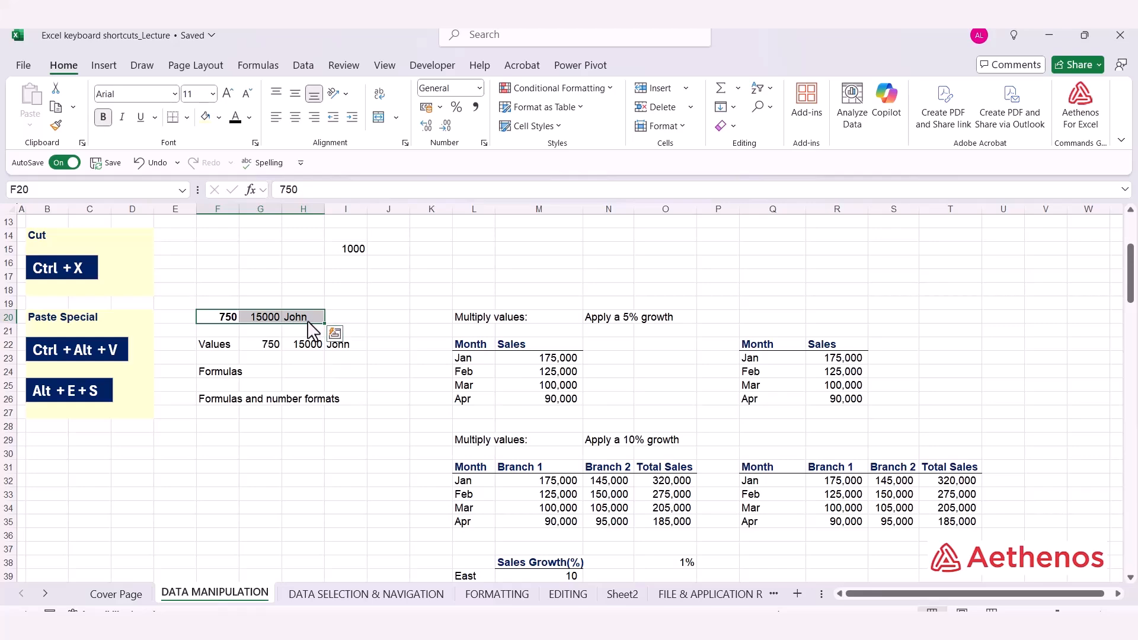
key(ctrl+c)
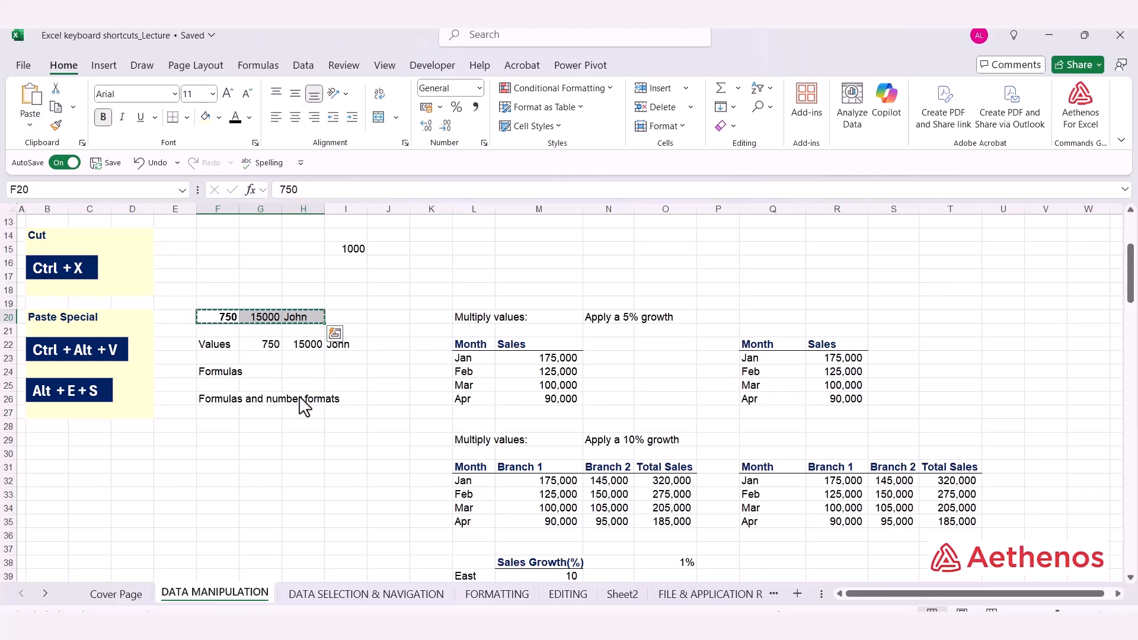
click(318, 371)
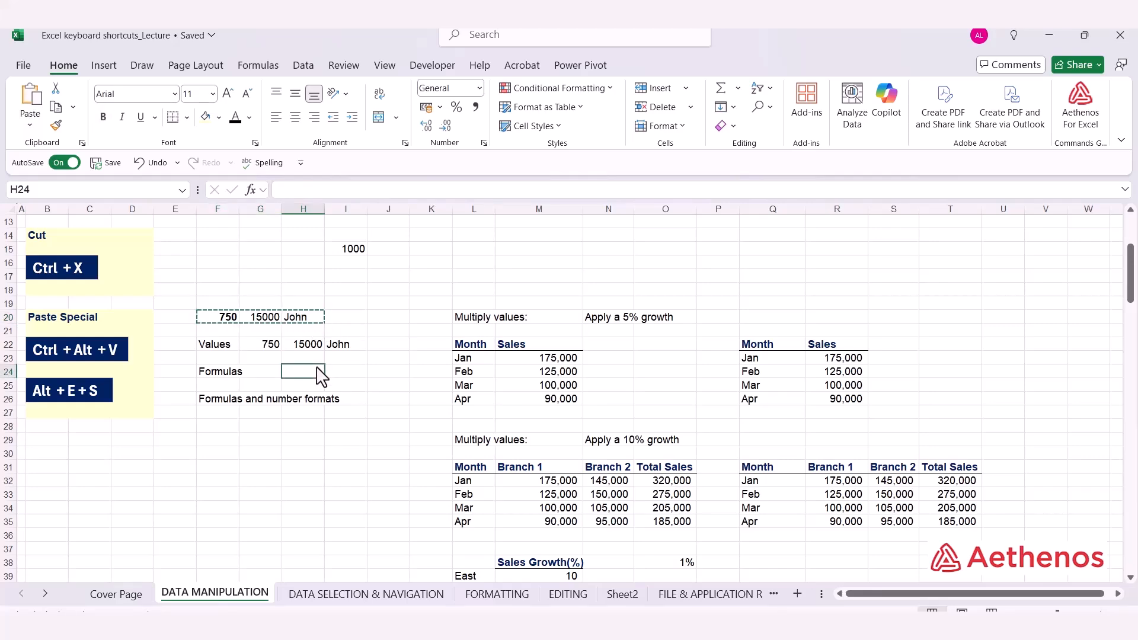
key(alt+e)
key(s)
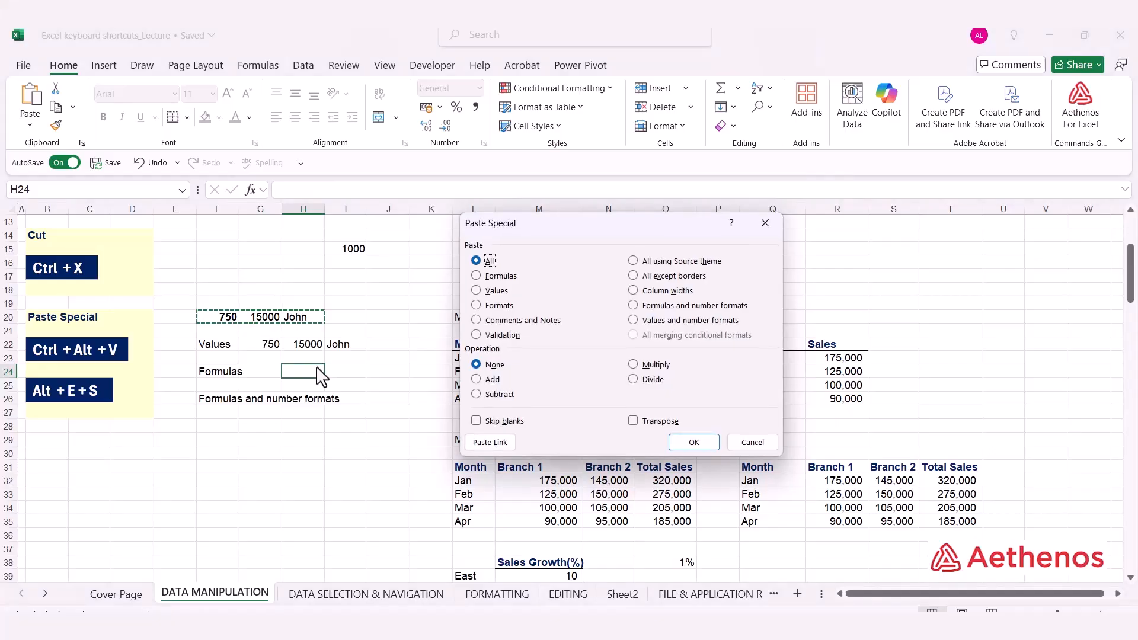
click(489, 276)
click(694, 442)
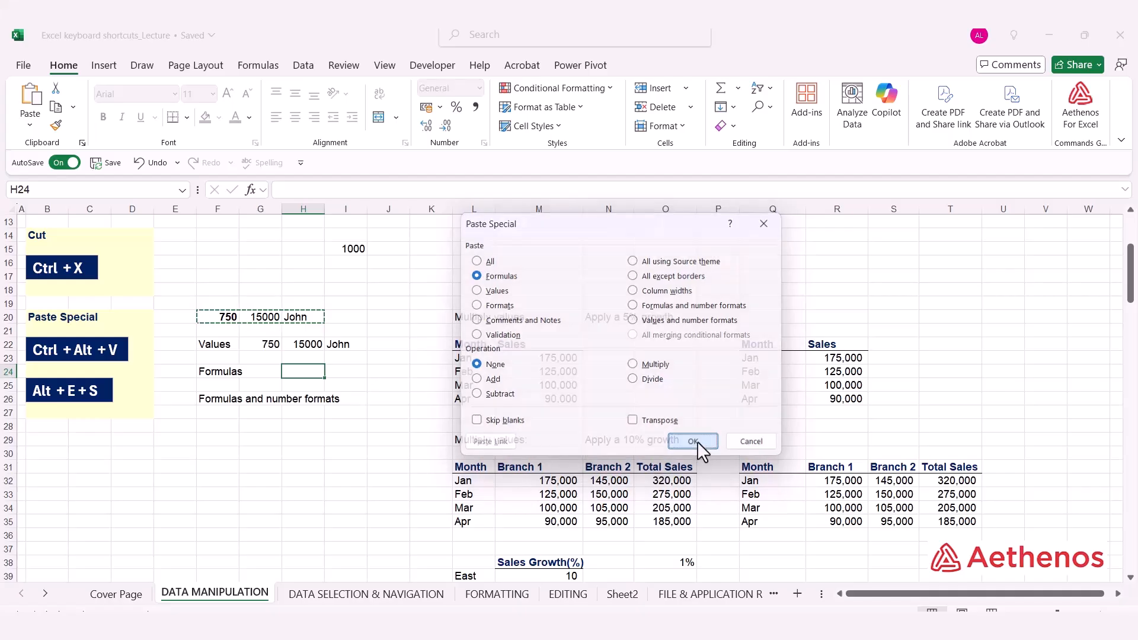
key(Escape)
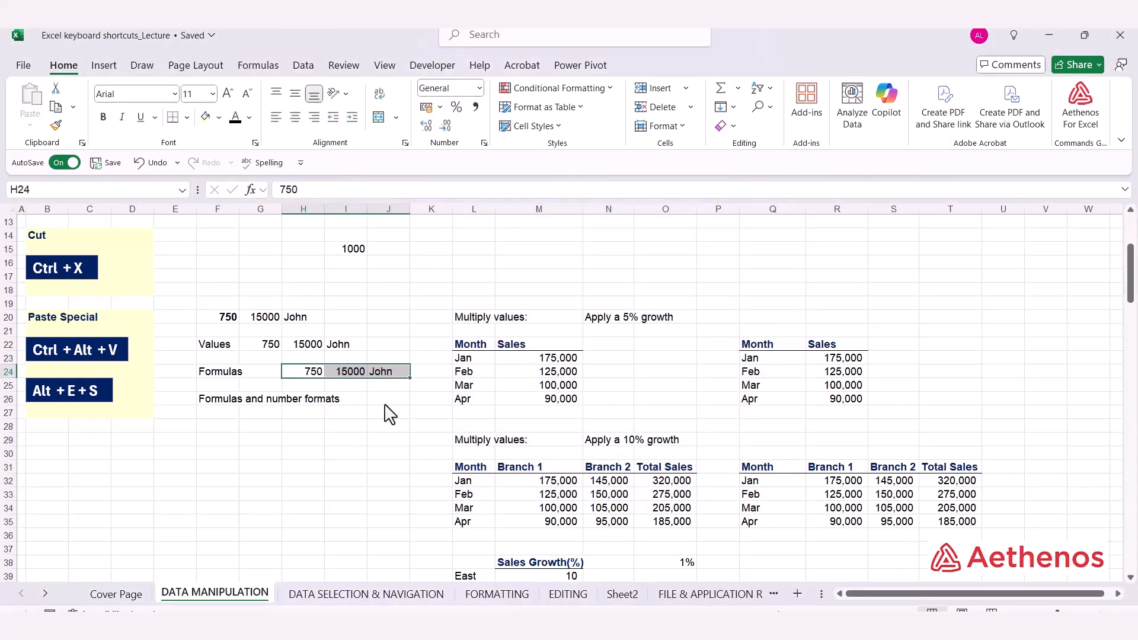
click(310, 380)
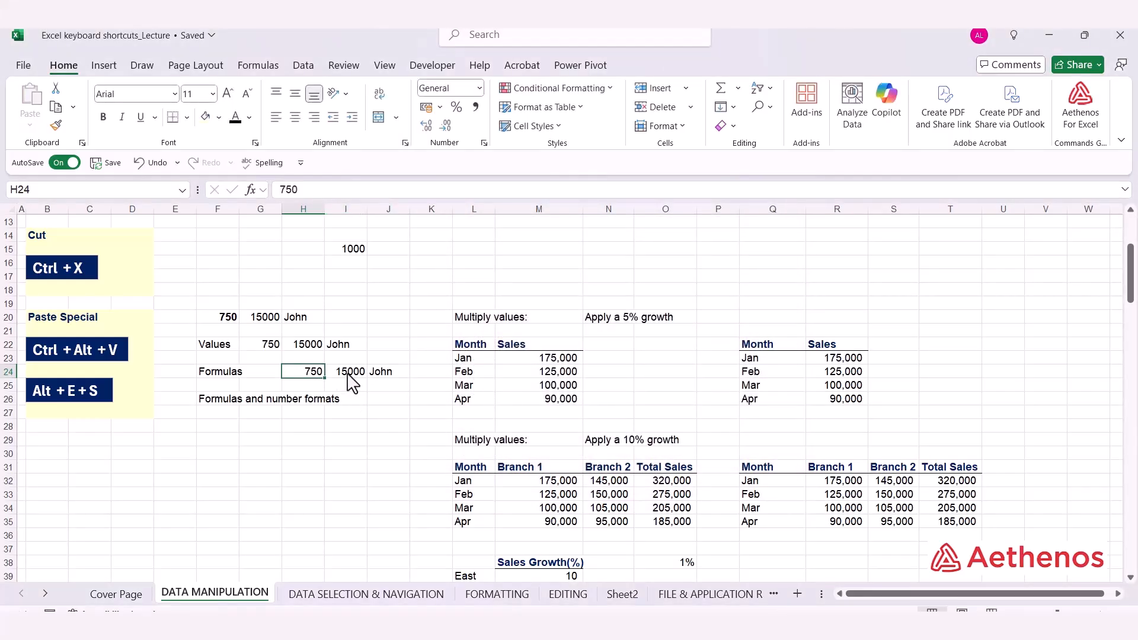
double_click(352, 384)
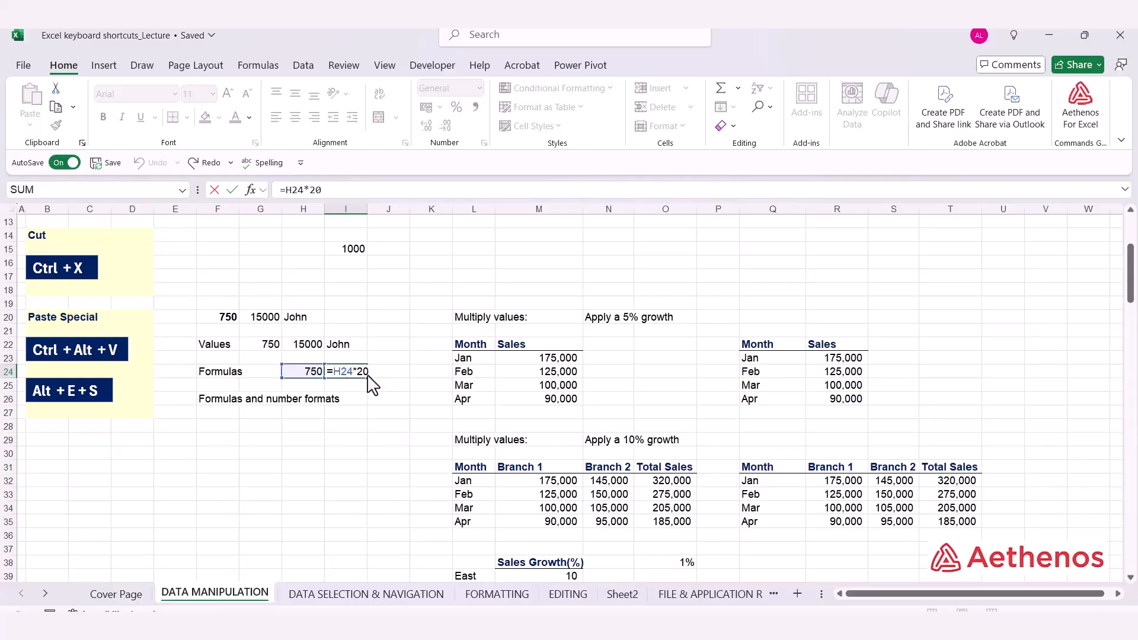
key(Escape)
click(228, 427)
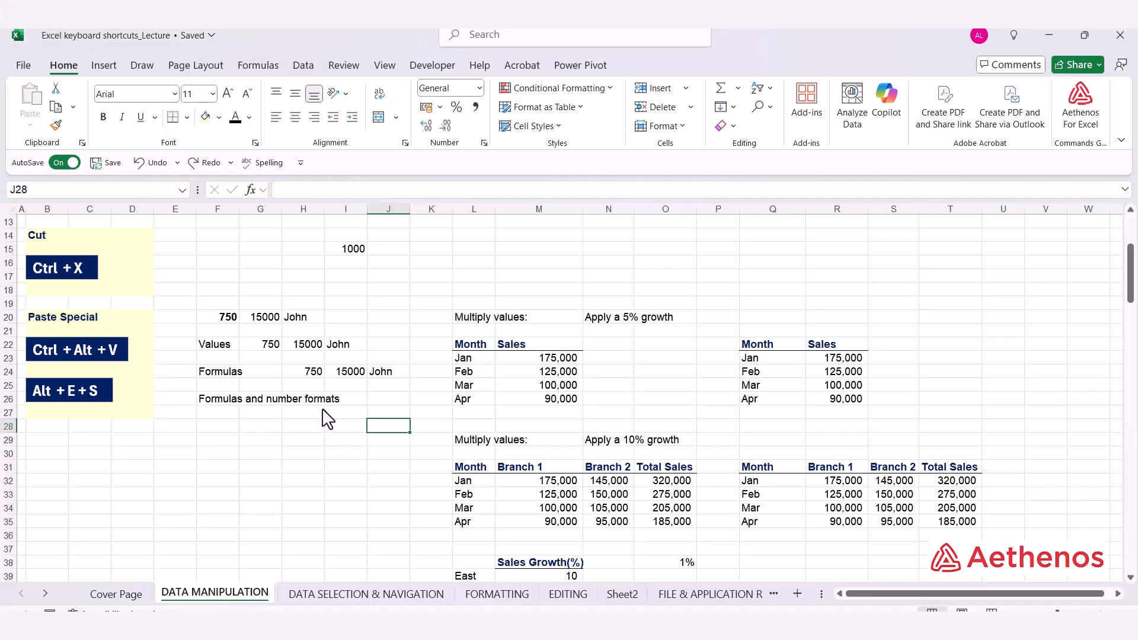
Apply the Comma Style number format to cells F20 and G20.
click(234, 319)
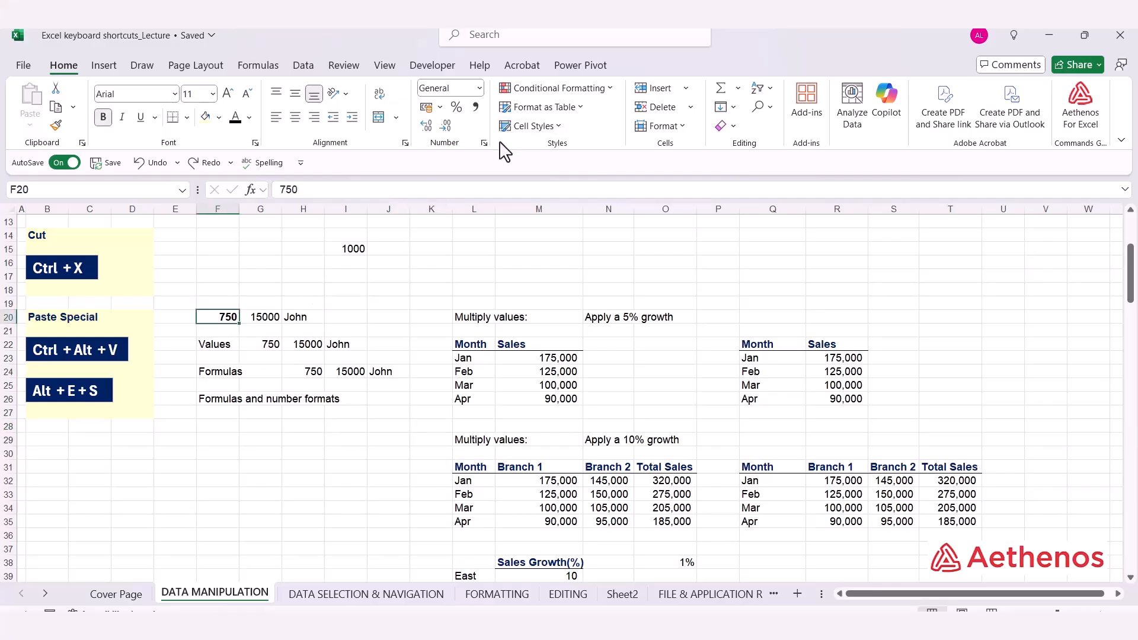
click(476, 108)
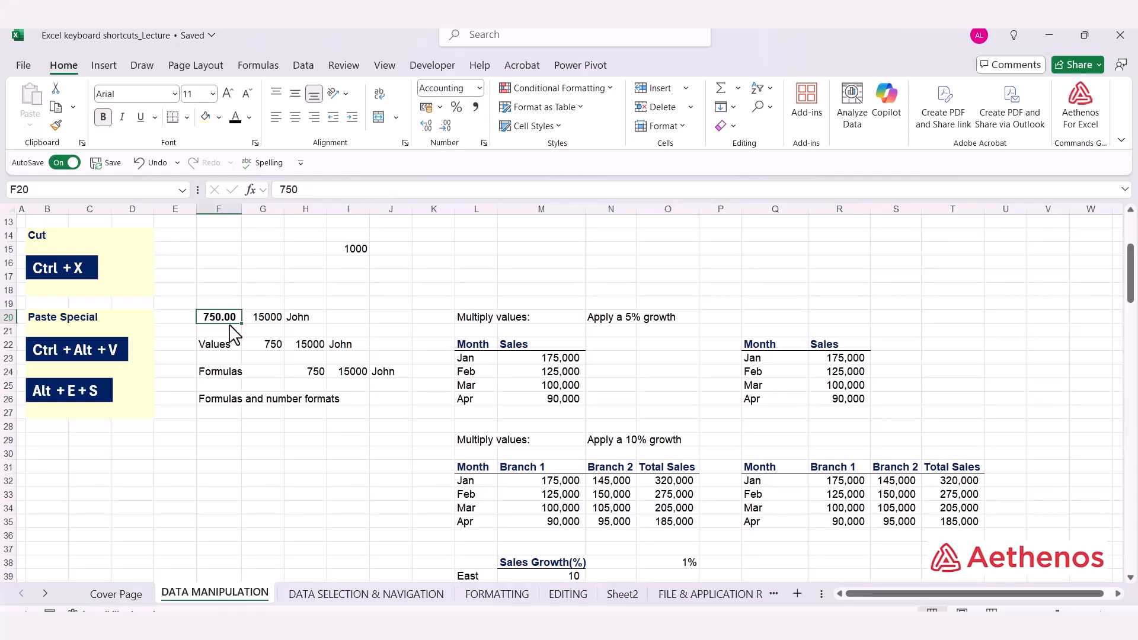
click(266, 321)
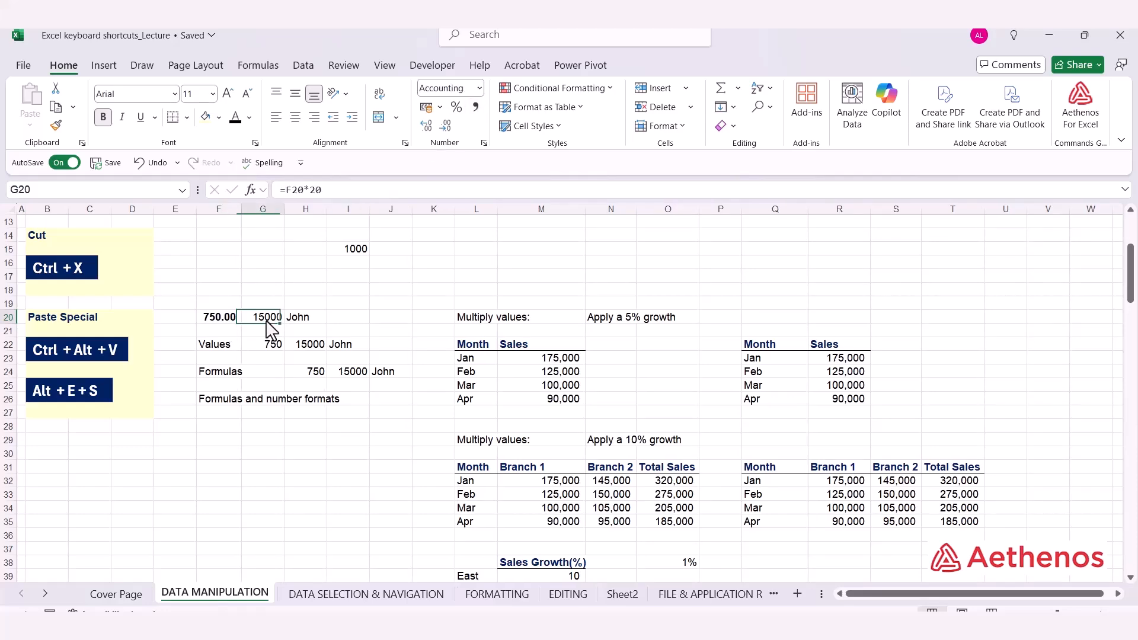
click(478, 112)
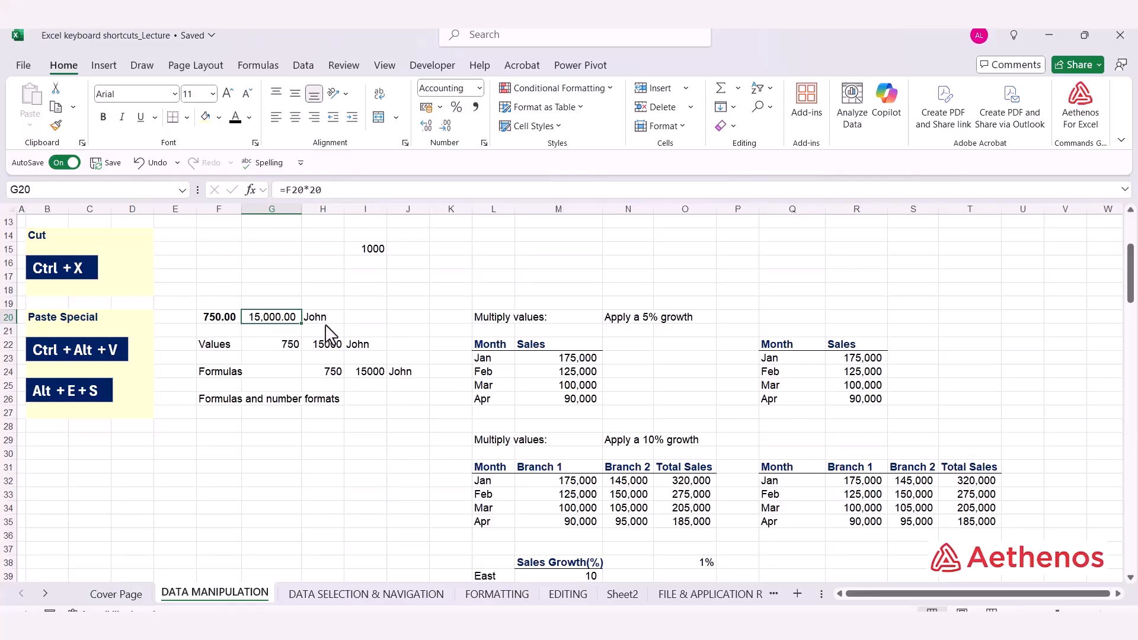
click(419, 317)
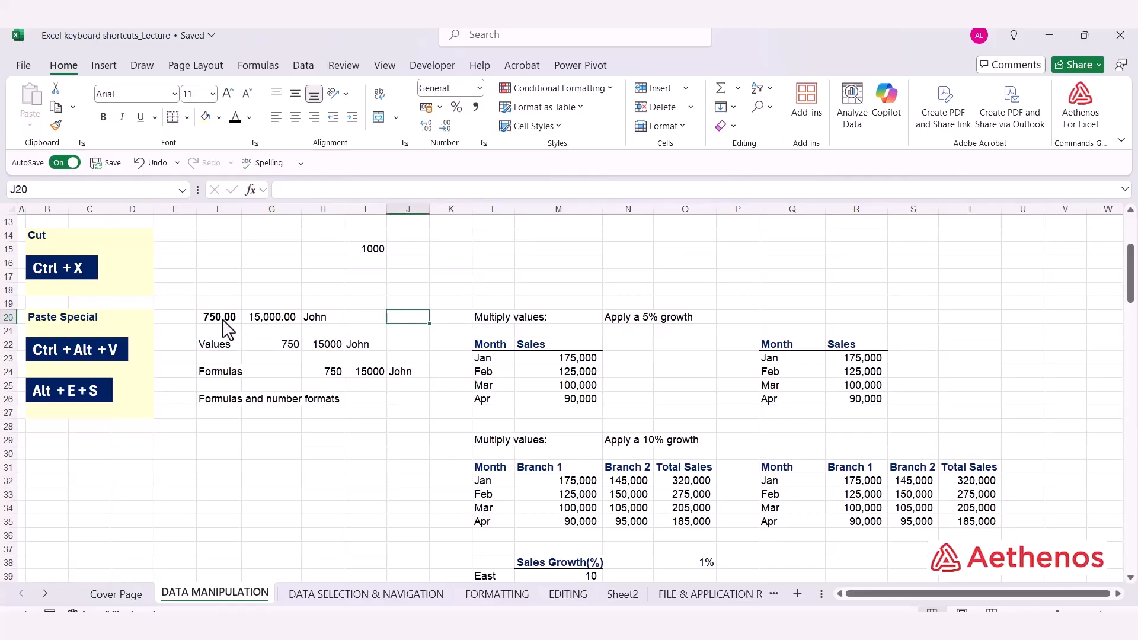
Copy F20:H20 and use Paste Special to paste its formulas and number formats starting at cell F28.
drag(224, 321, 321, 325)
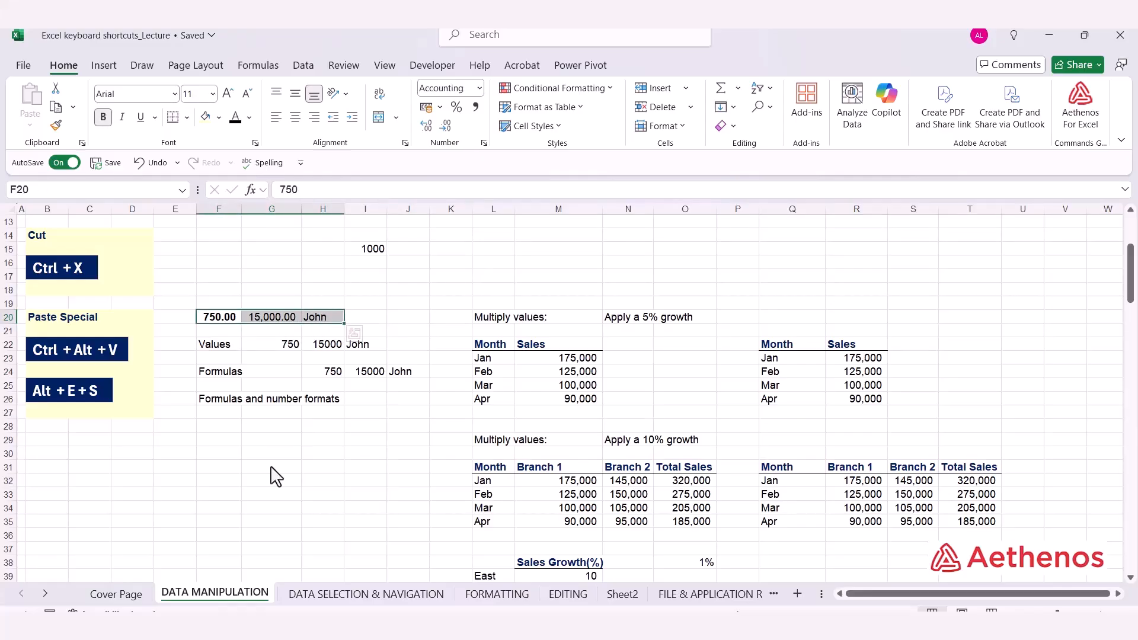
key(ctrl+c)
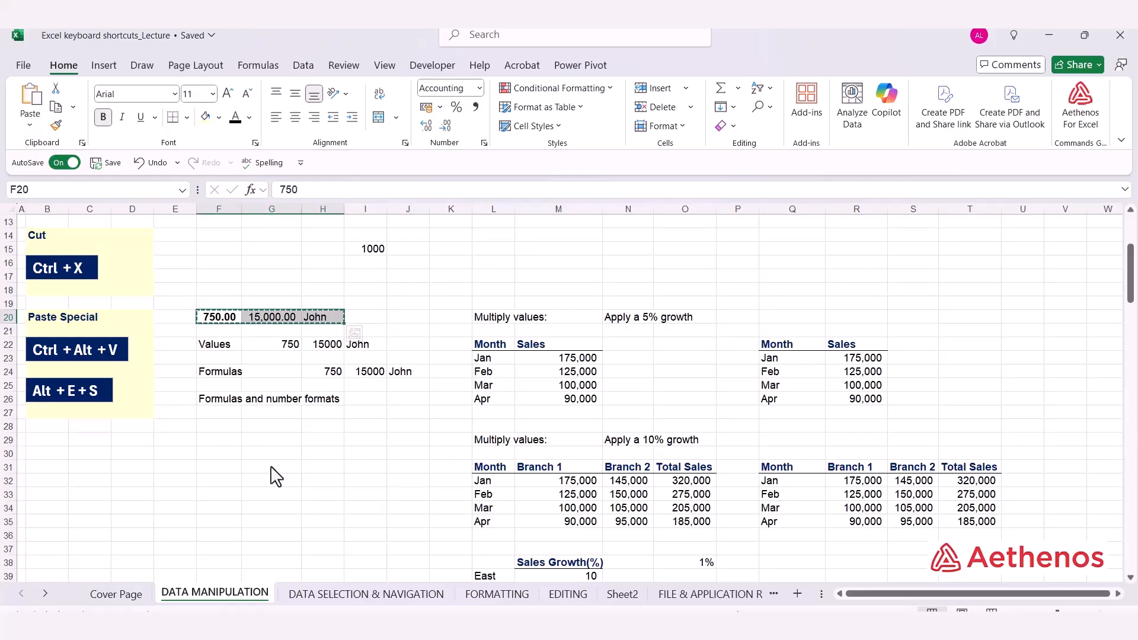
click(224, 426)
key(alt+e)
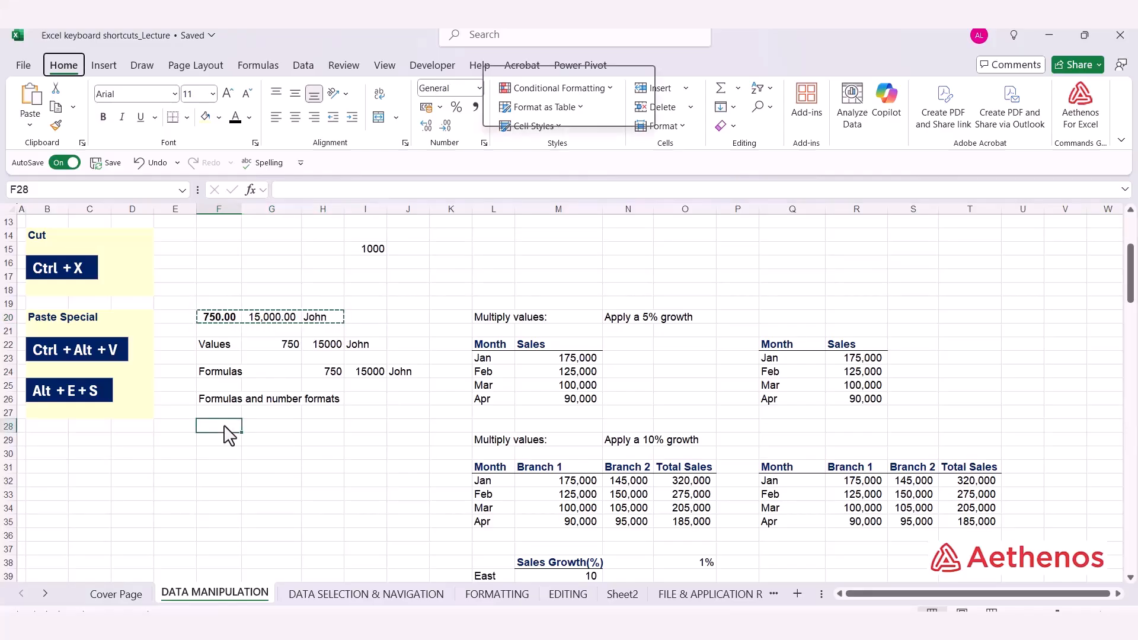
key(s)
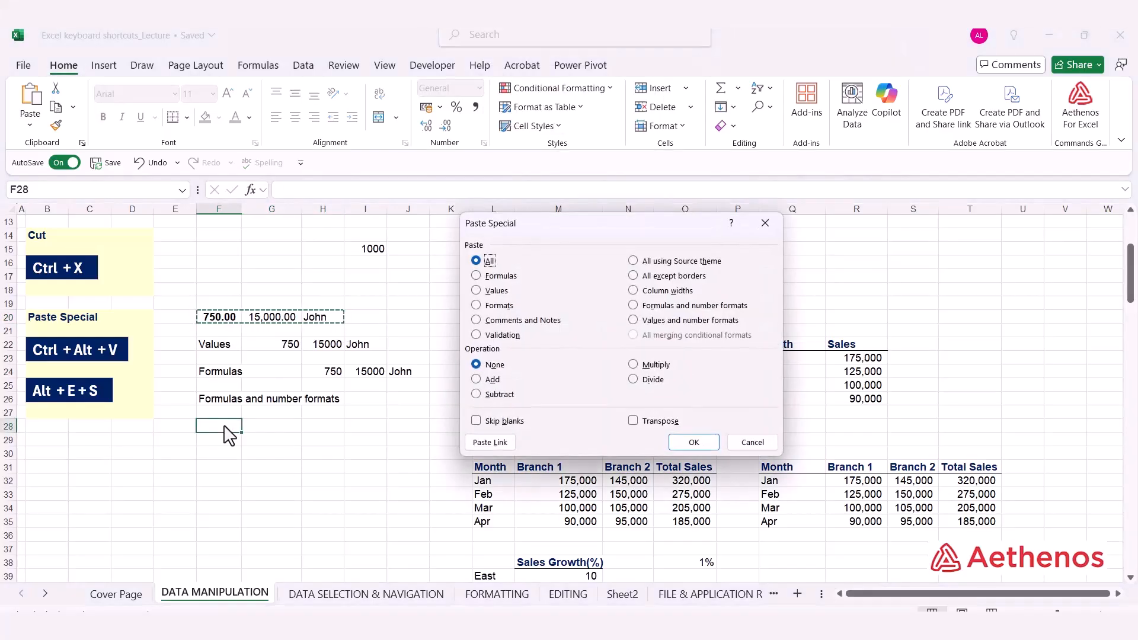
click(642, 307)
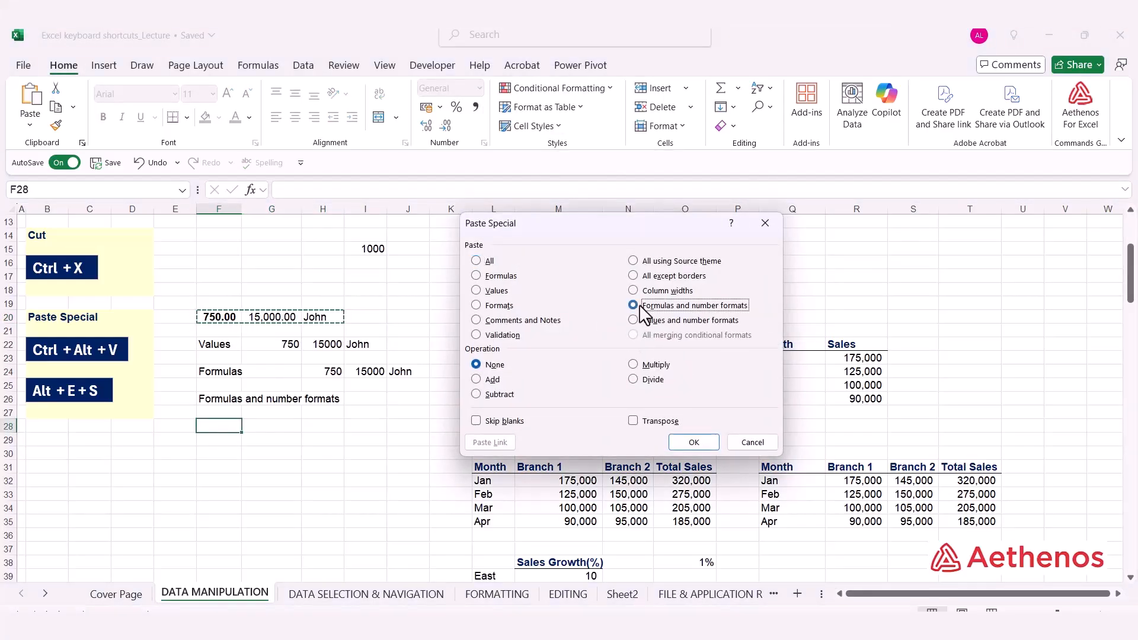
click(688, 441)
key(Escape)
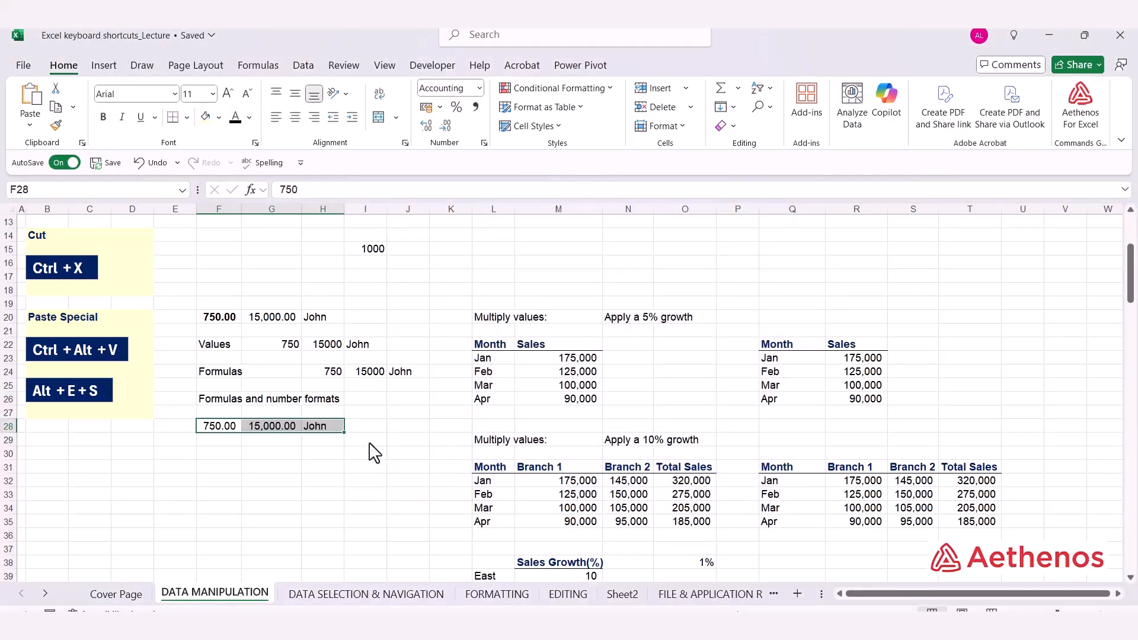
click(309, 464)
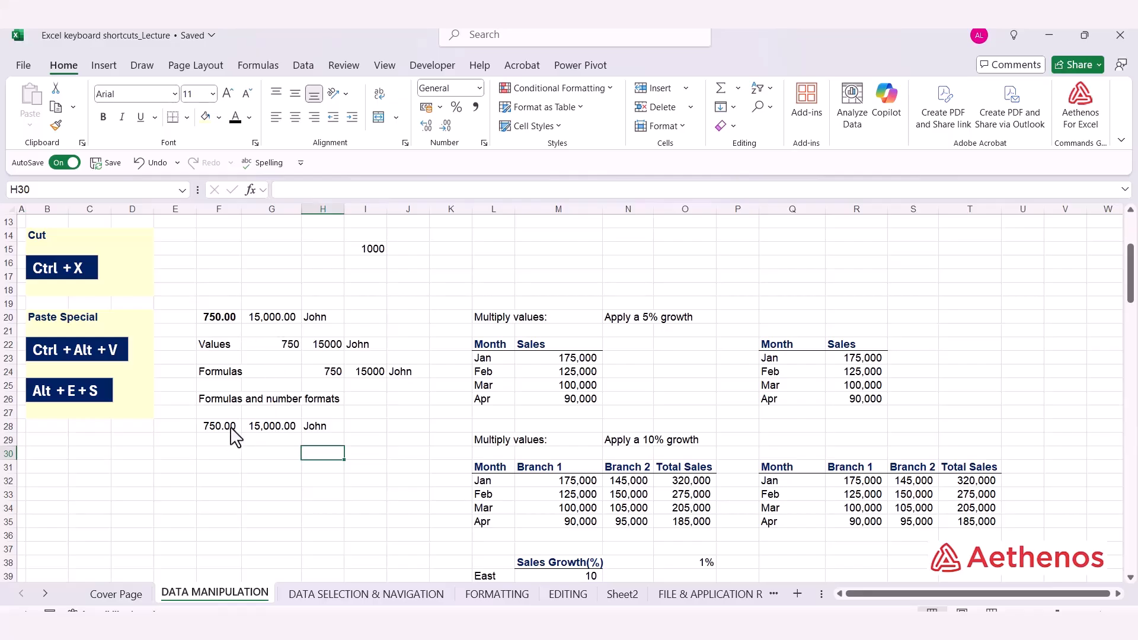
Compare the formula in the pasted cell G28 with its source cell G20.
click(279, 428)
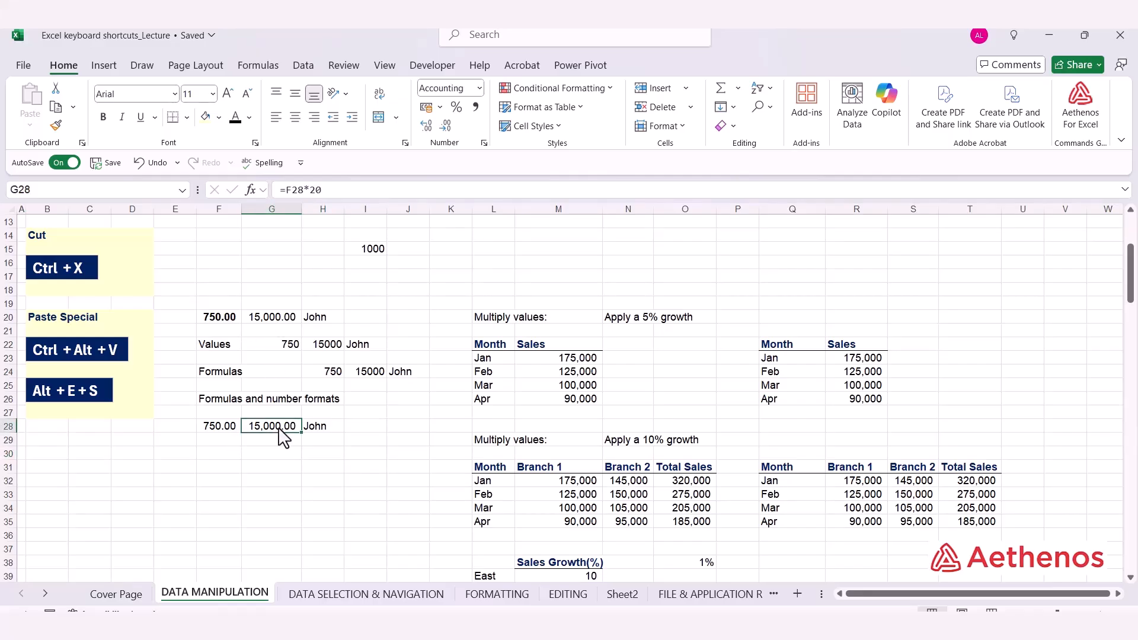
click(291, 319)
click(270, 426)
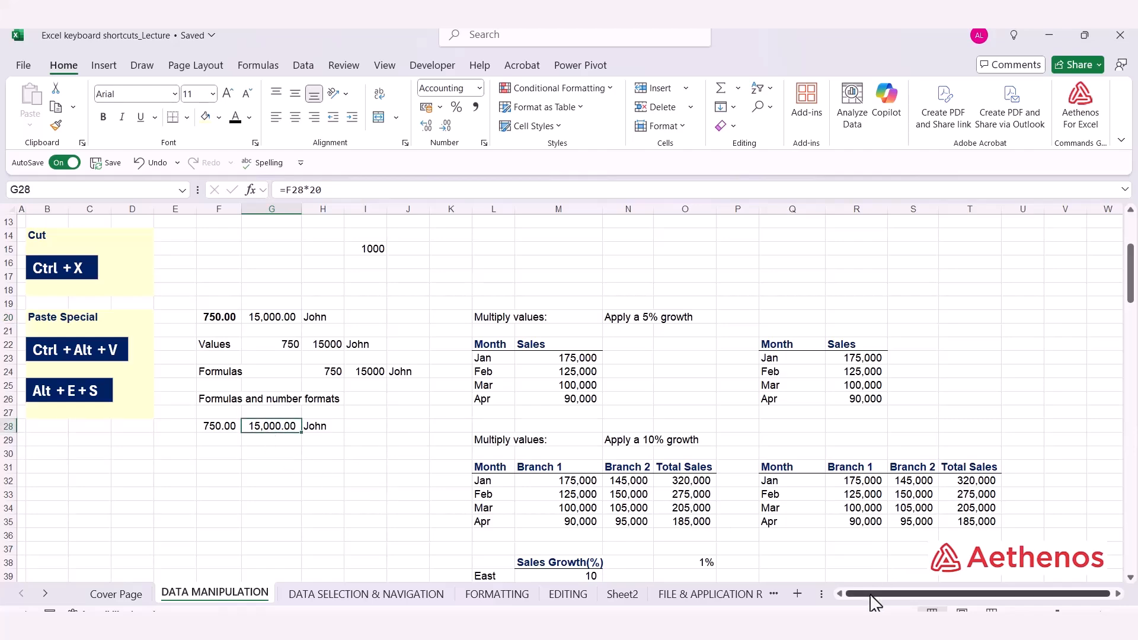
Calculate 5% growth on the Sales values M23:M26 by entering =M23*1.05 in N23 and filling it down to N26.
drag(873, 602, 902, 597)
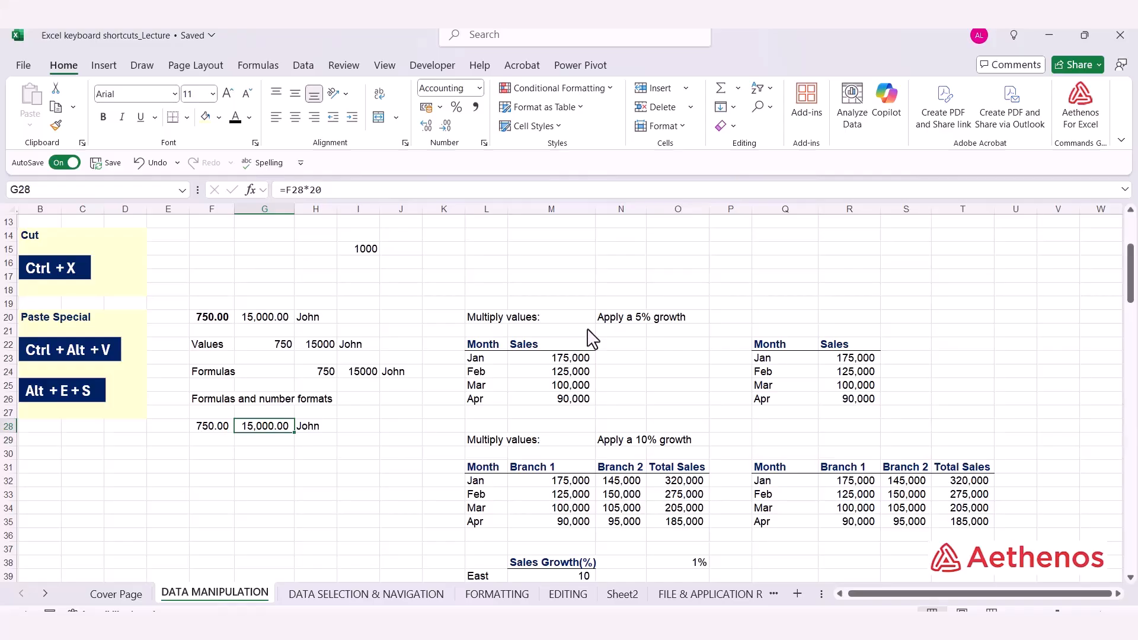
click(540, 362)
drag(540, 365, 538, 393)
click(557, 331)
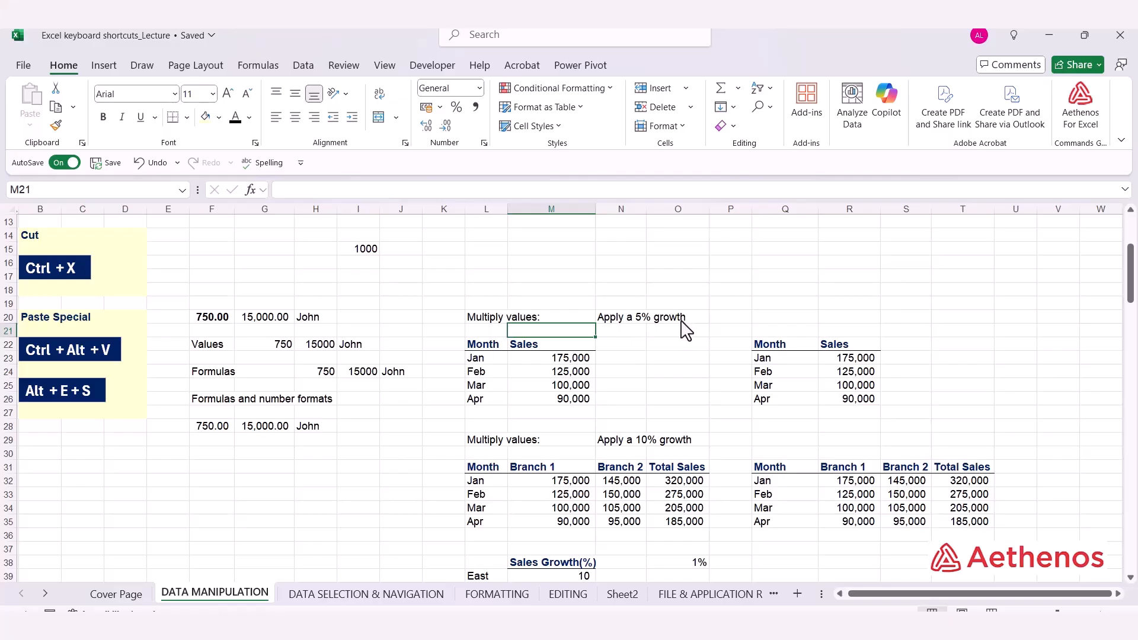
drag(558, 361, 555, 409)
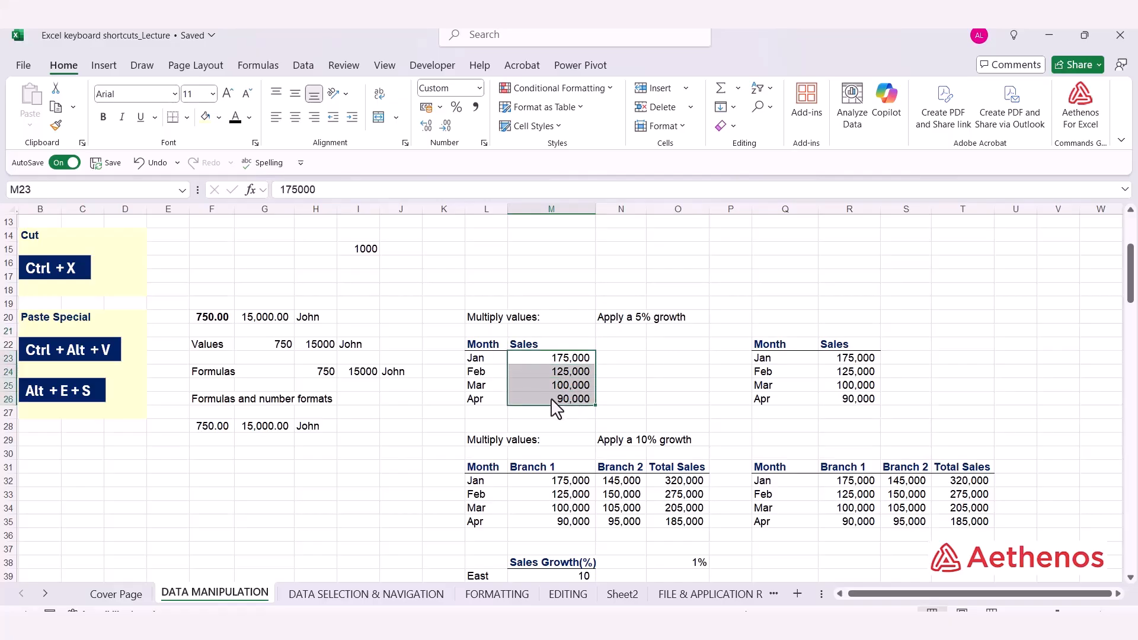
click(631, 361)
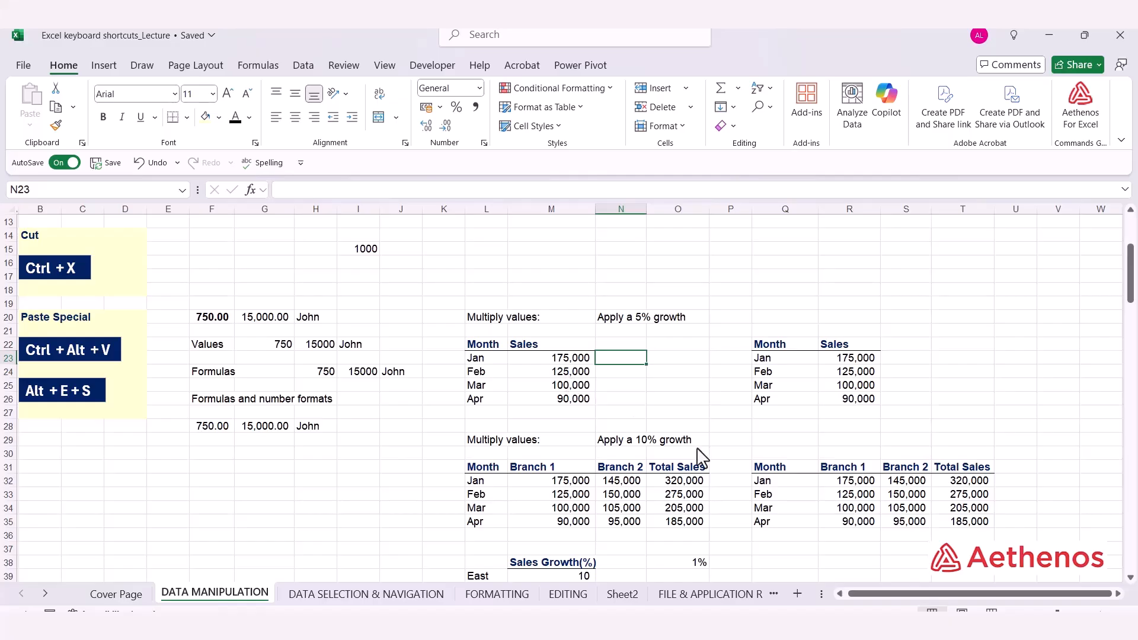
text(=)
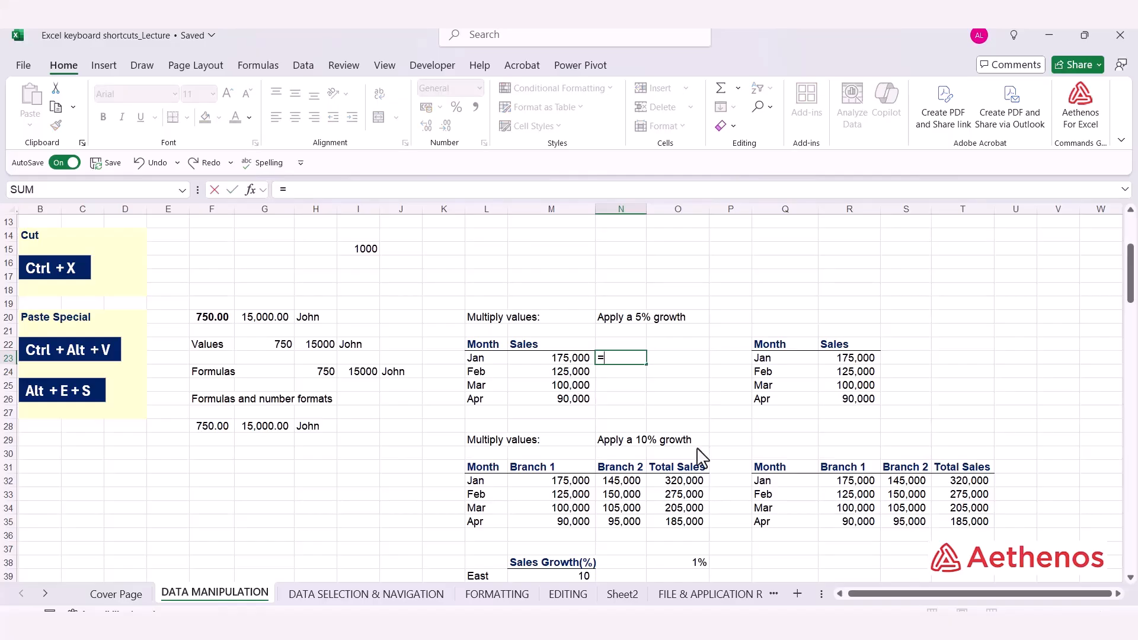
key(Left)
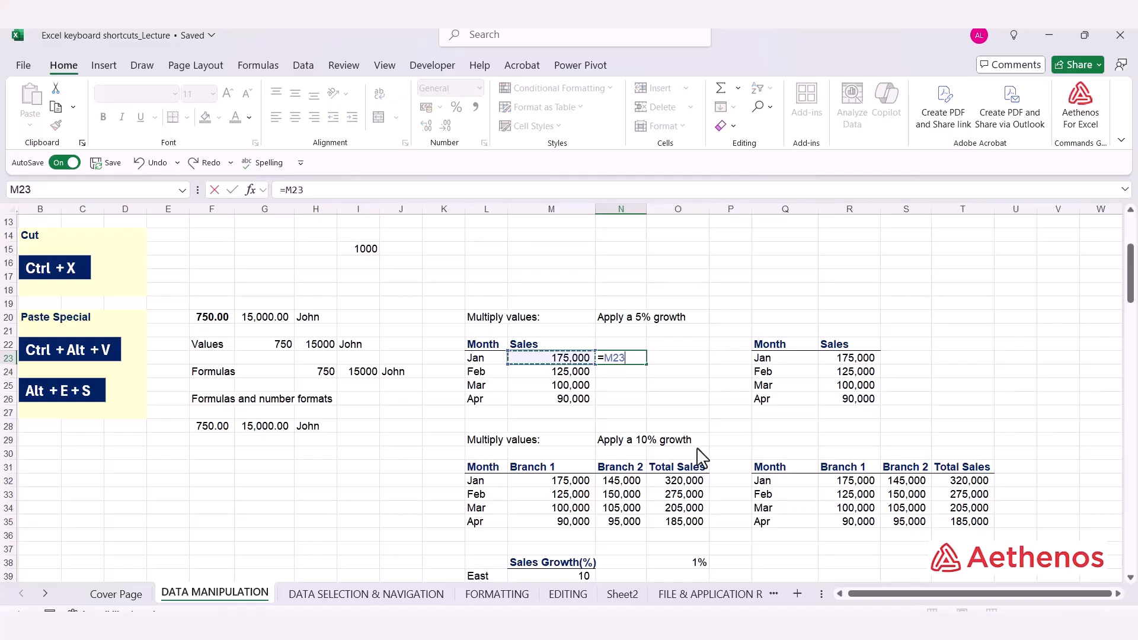
text(*1.05)
key(ctrl+Return)
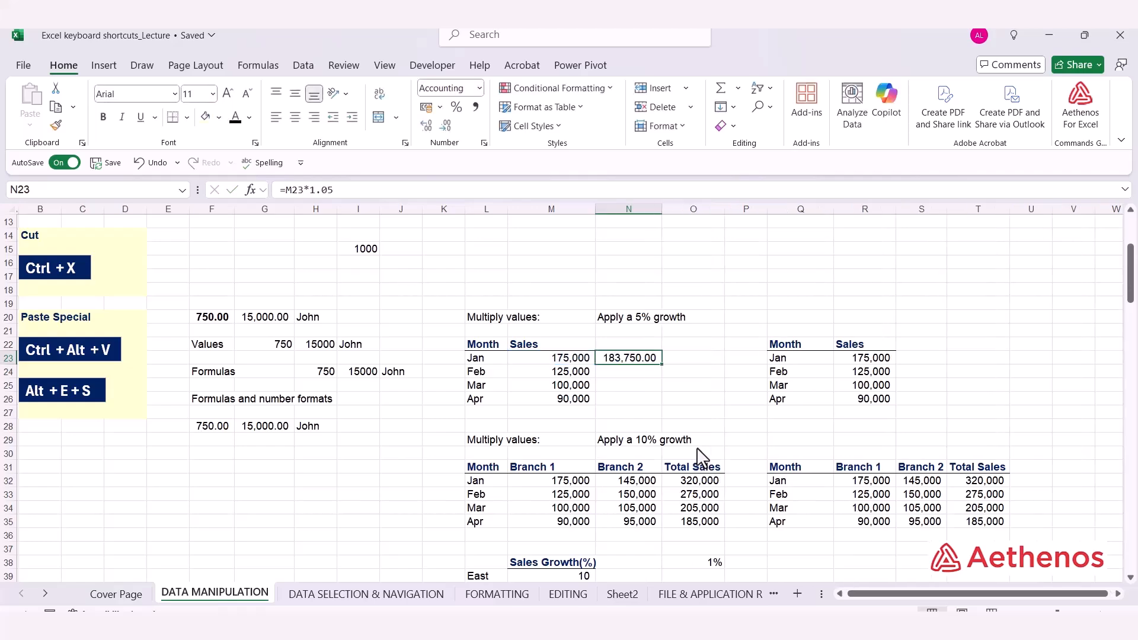
double_click(661, 364)
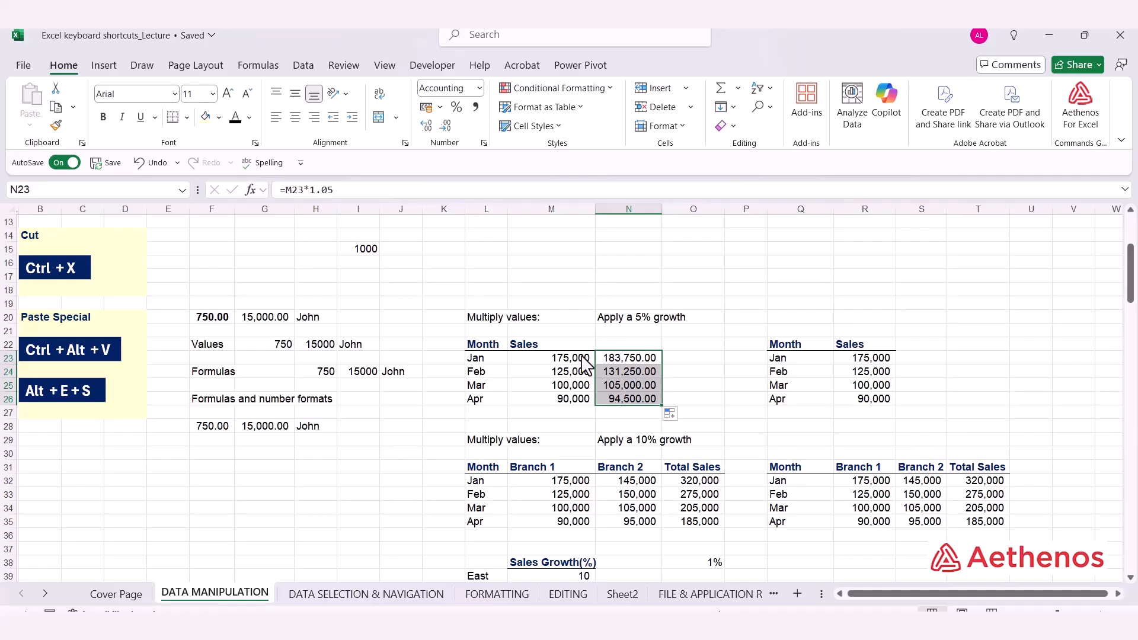
Enter the growth factor 1.05 in cell S21, above the second Month and Sales table.
click(913, 332)
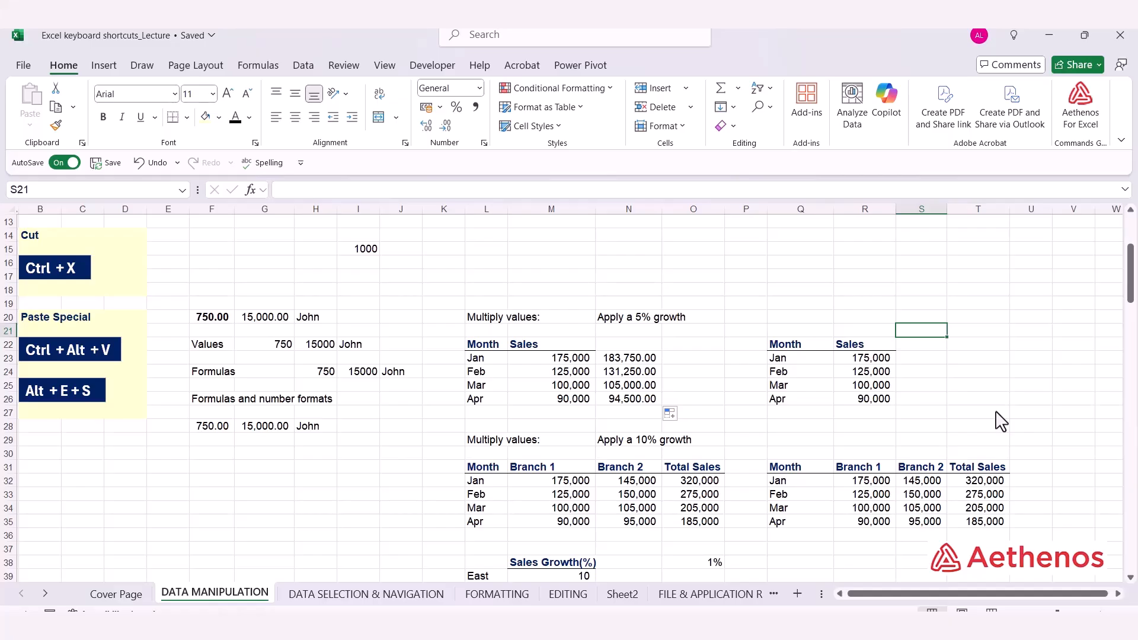
text(1.05)
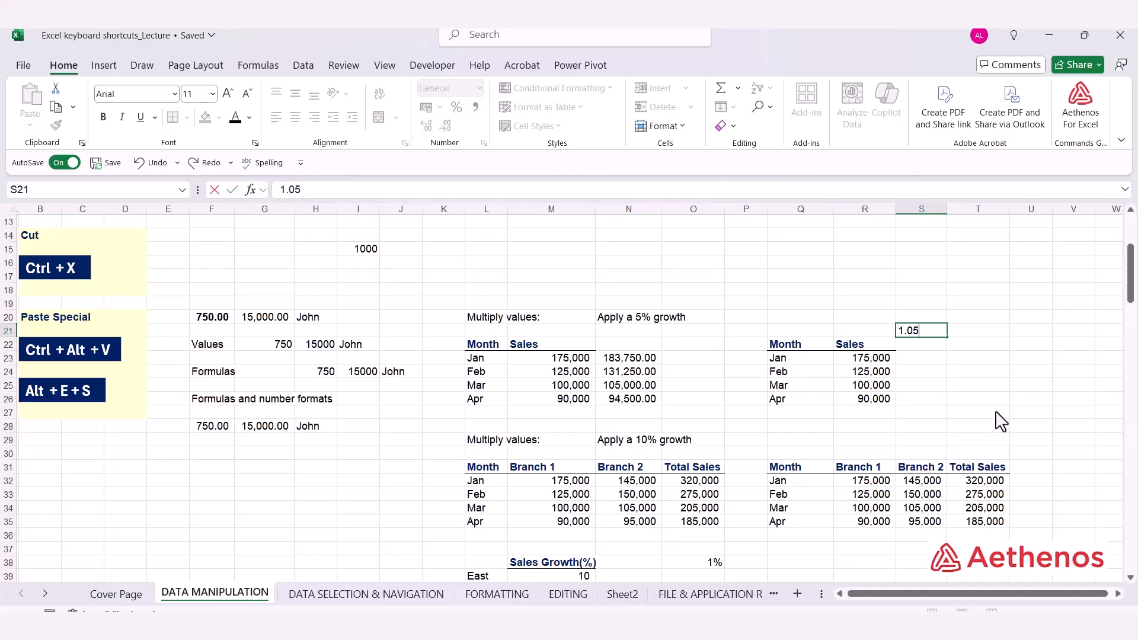
key(Return)
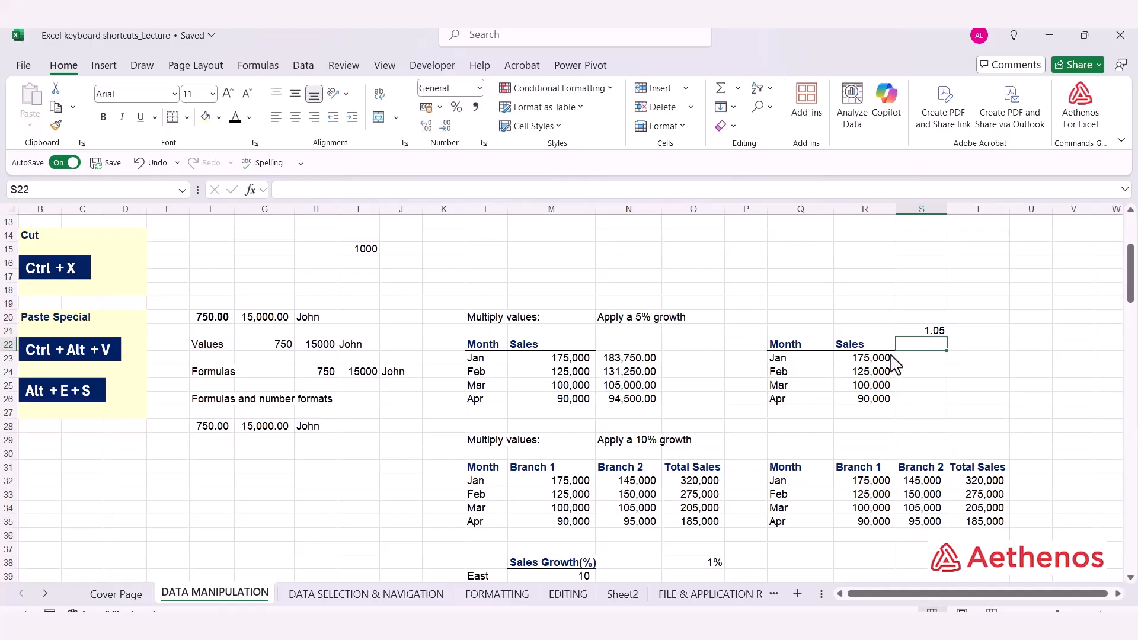
Copy S21 and use Paste Special with the Multiply operation to apply the 5% growth to the Sales values R23:R26.
click(939, 331)
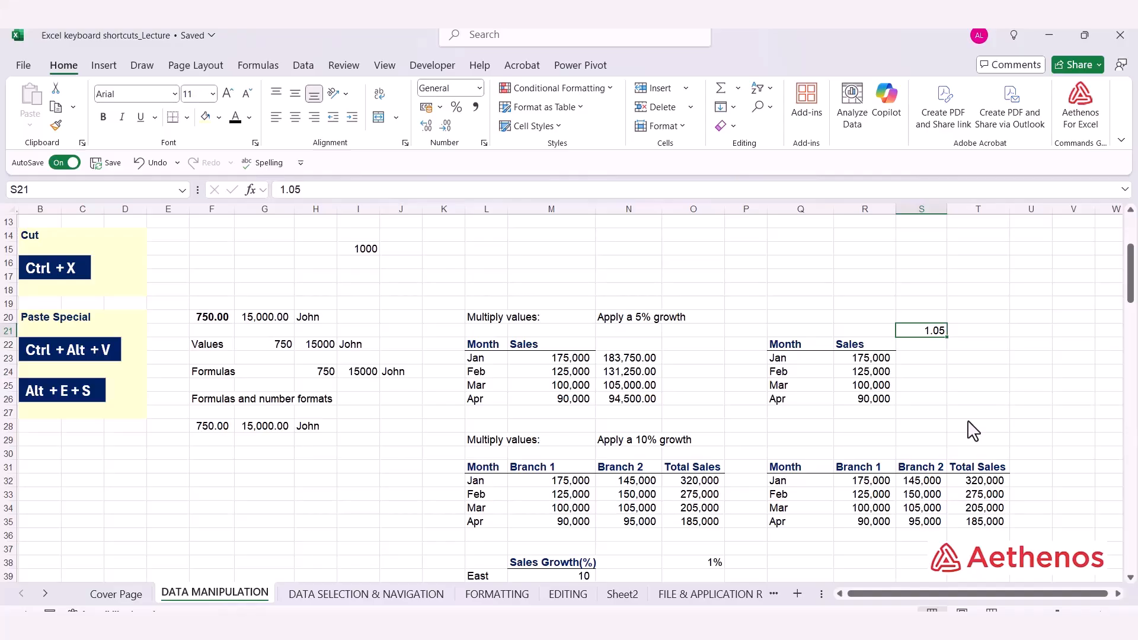
key(ctrl+c)
click(868, 361)
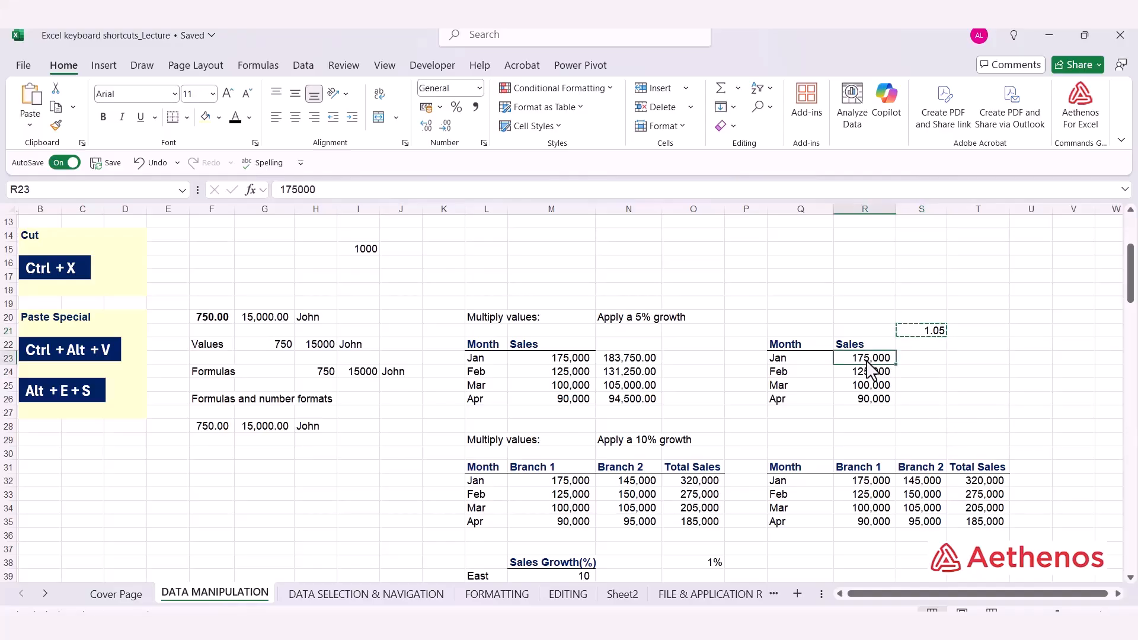
drag(870, 371, 873, 405)
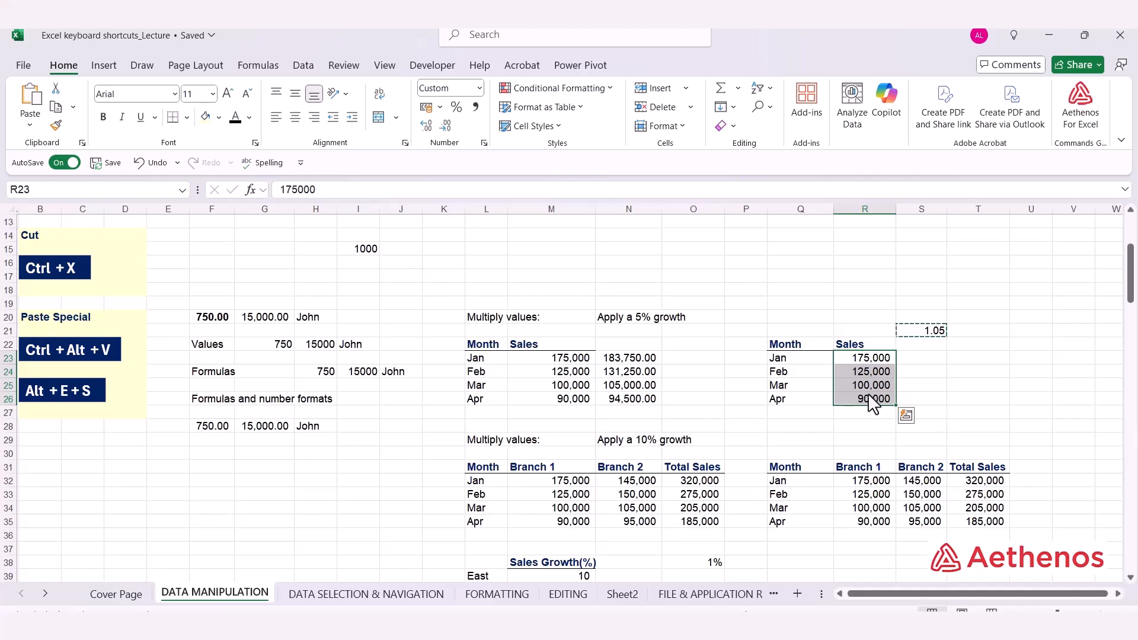
key(alt)
key(e)
key(s)
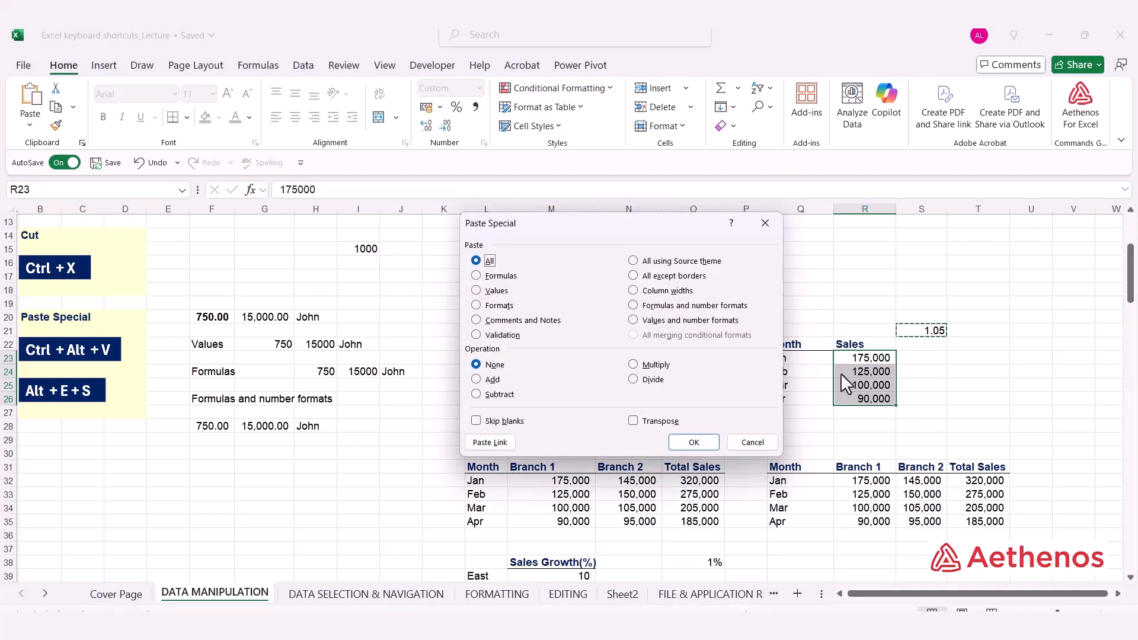
click(634, 366)
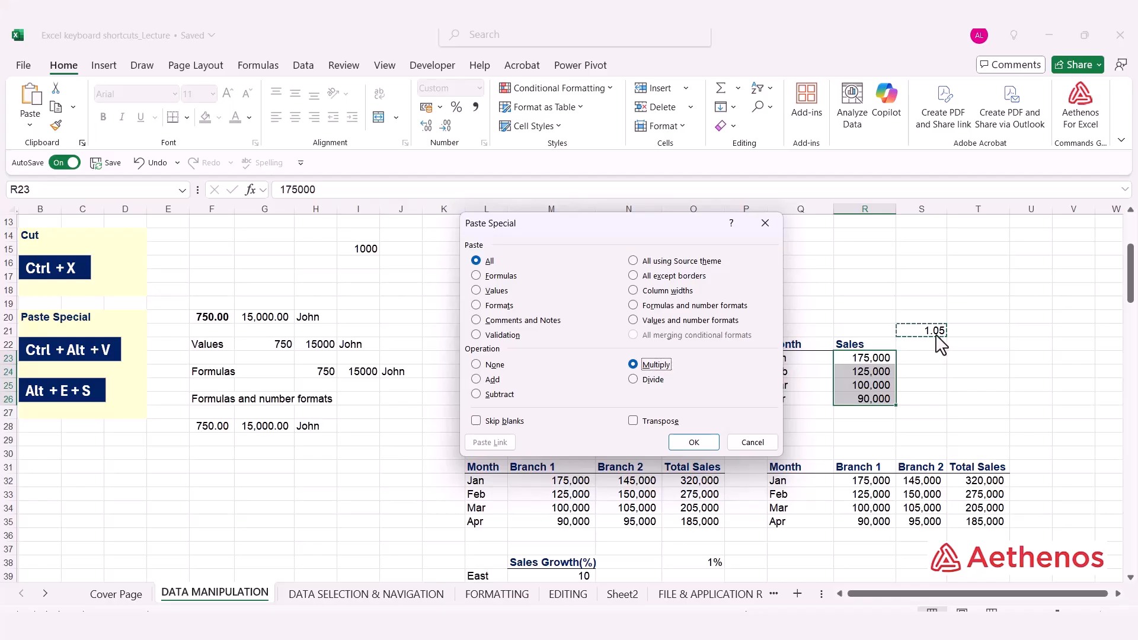
click(672, 446)
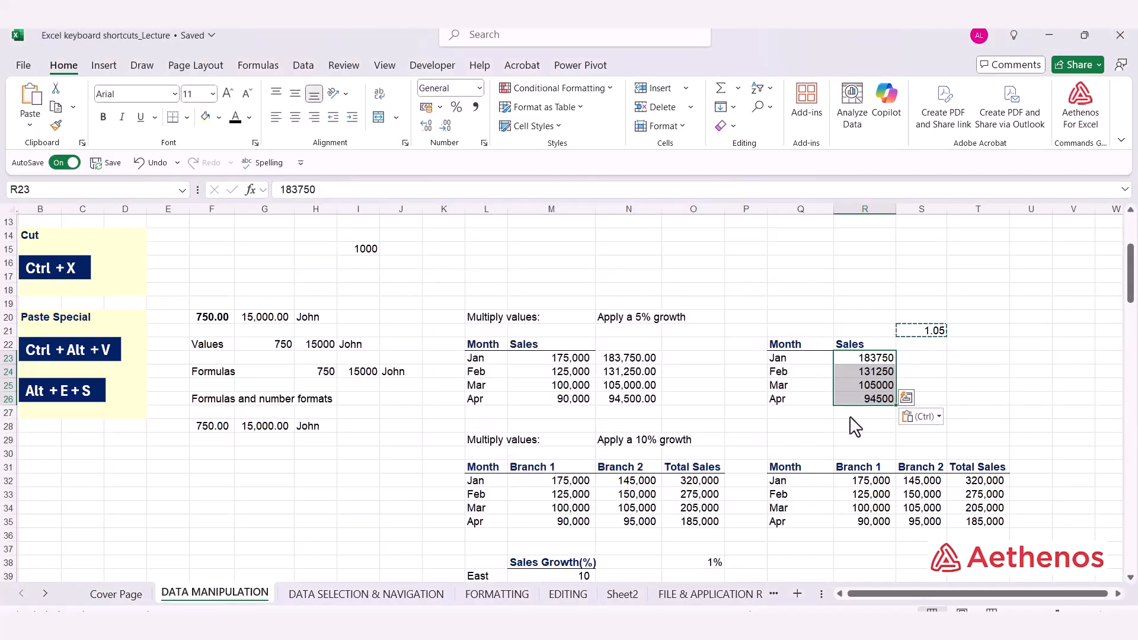
key(Escape)
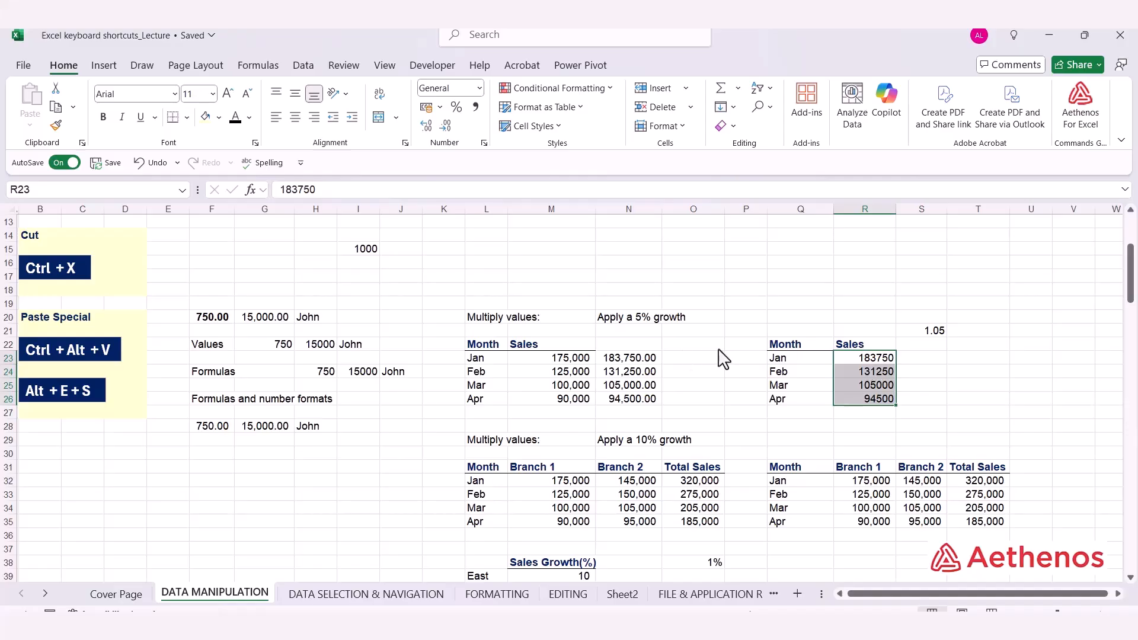
Compare the formula results in N23:N26 with the multiplied Sales values in R23:R26.
drag(649, 363, 635, 408)
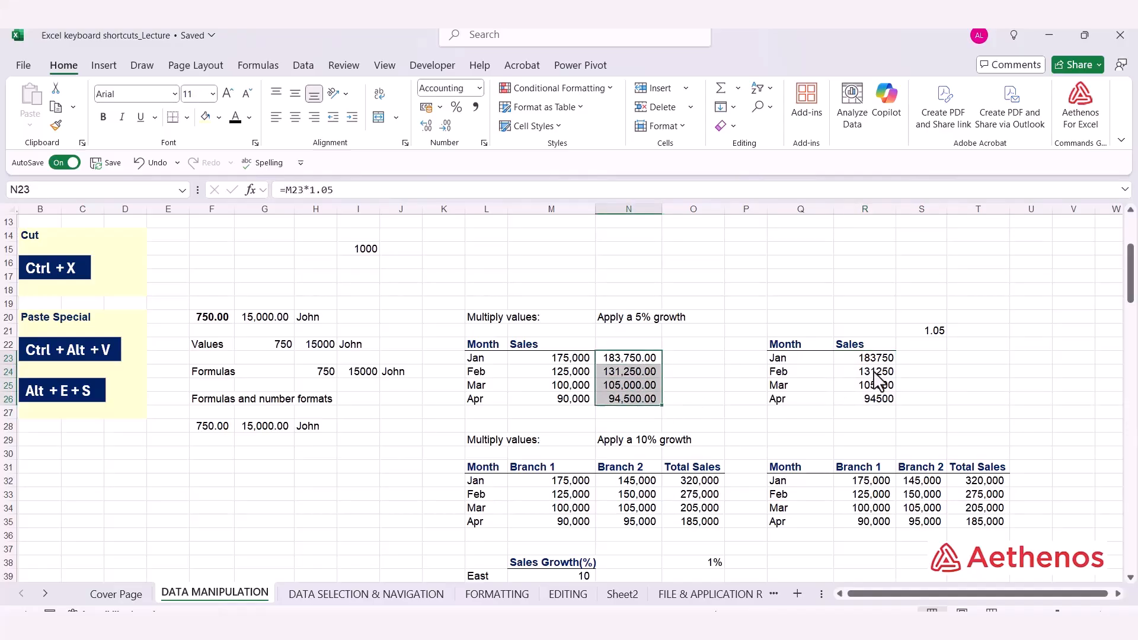
drag(877, 371, 875, 412)
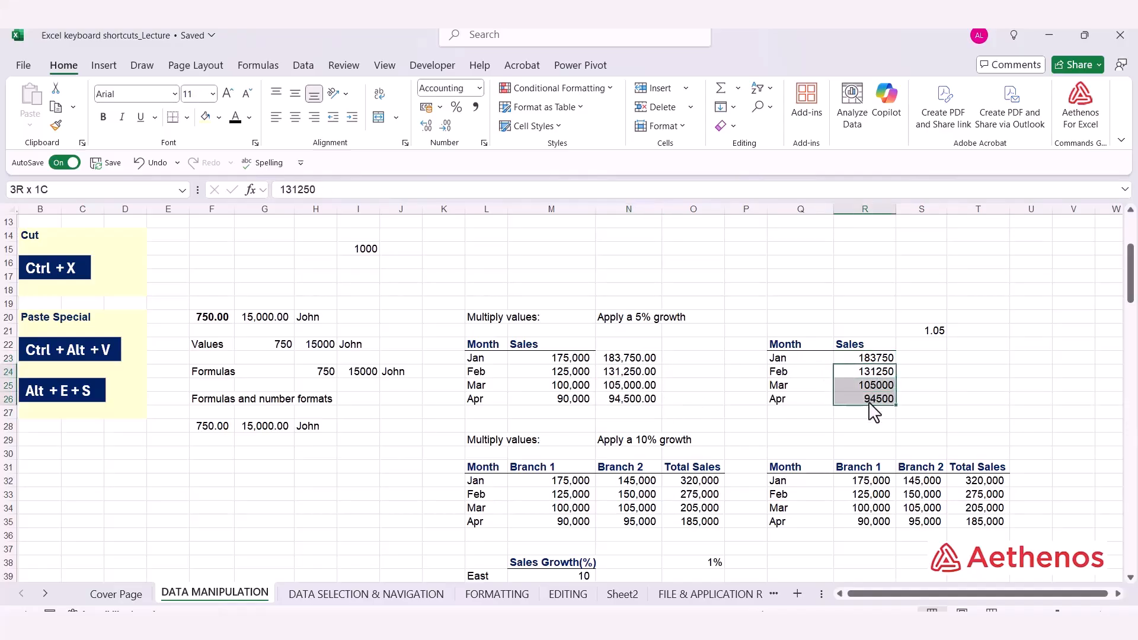
click(865, 359)
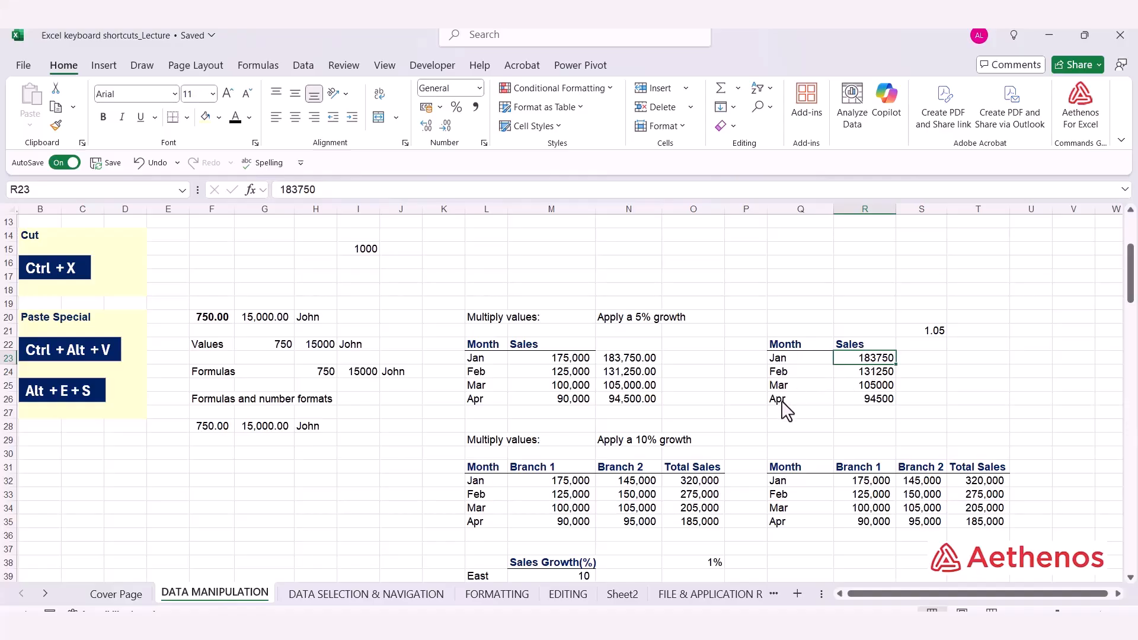
Examine the Branch 1, Branch 2 and Total Sales values in M32:O35, including the Total Sales formula in O32.
scroll(783, 410, down, 1)
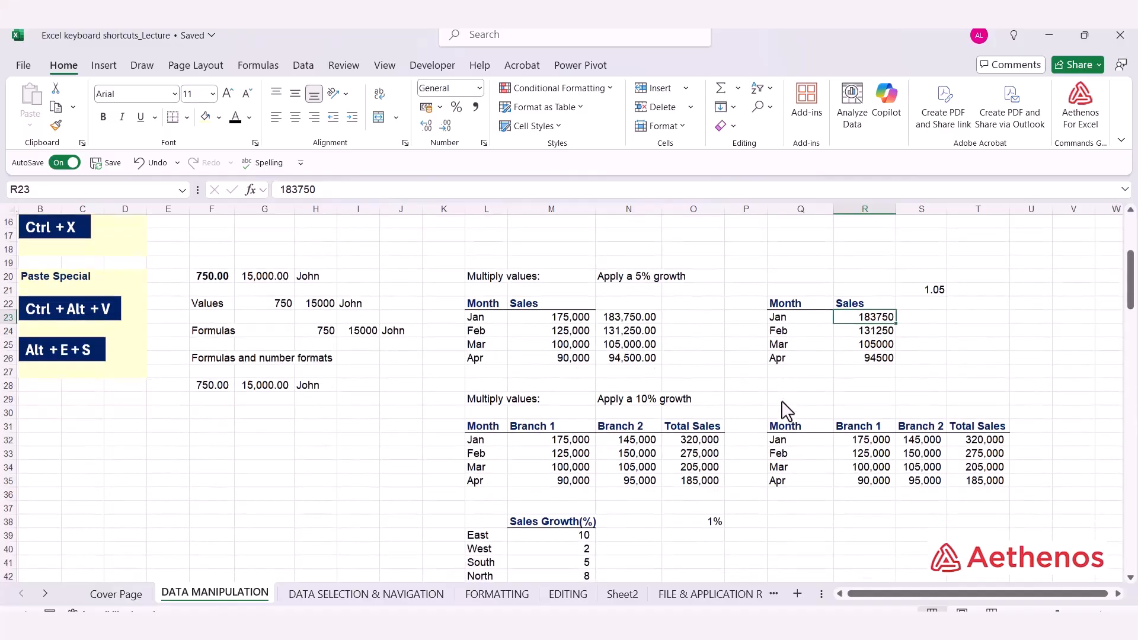
click(595, 442)
click(639, 445)
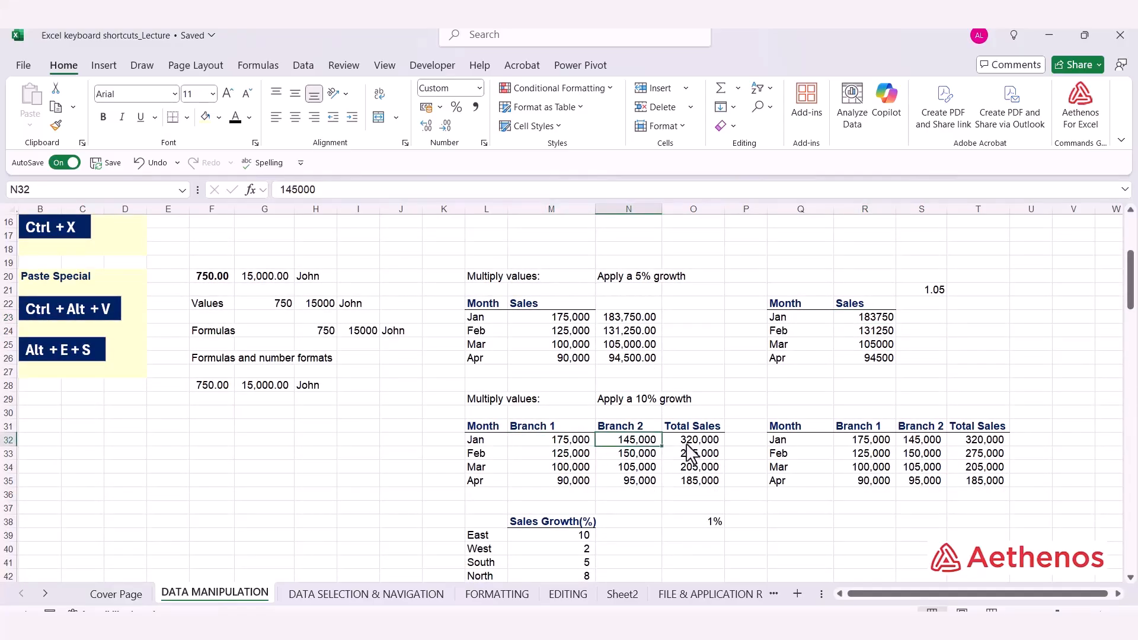
double_click(689, 443)
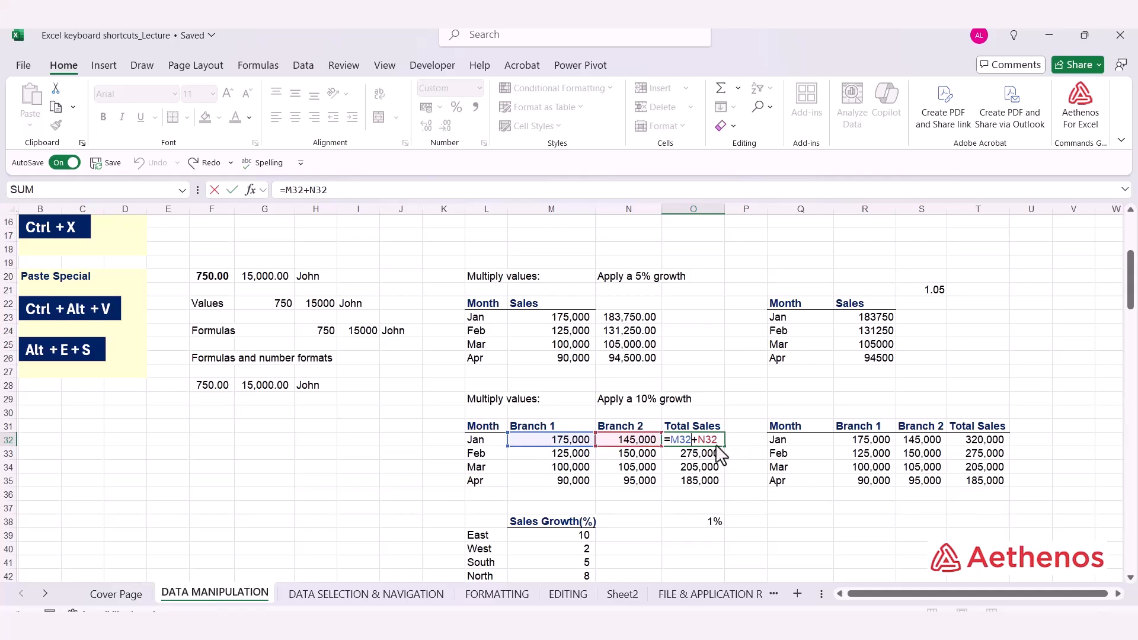
key(ctrl+Return)
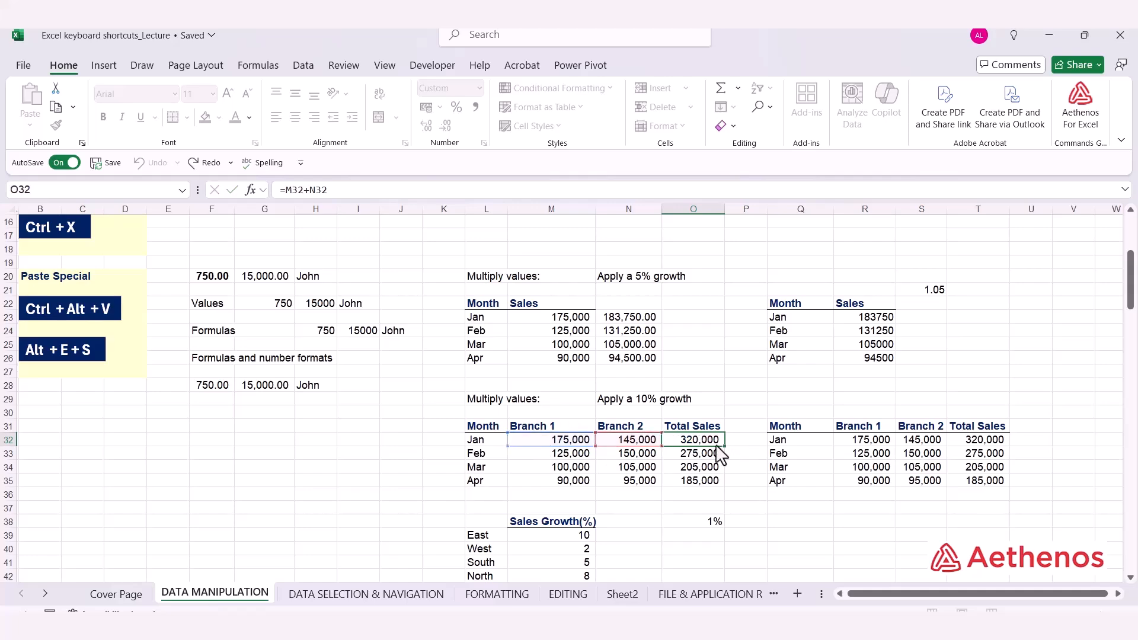
drag(581, 444, 713, 482)
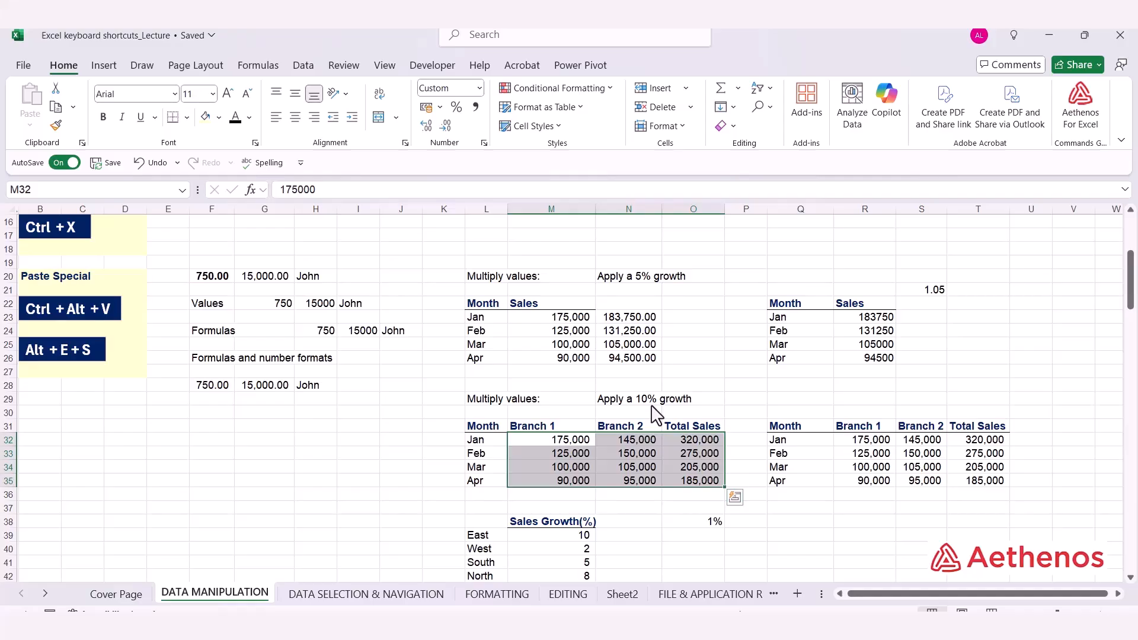
Enter the growth factor 1.1 in cell T29, above the second Branch 1, Branch 2 and Total Sales table.
click(966, 401)
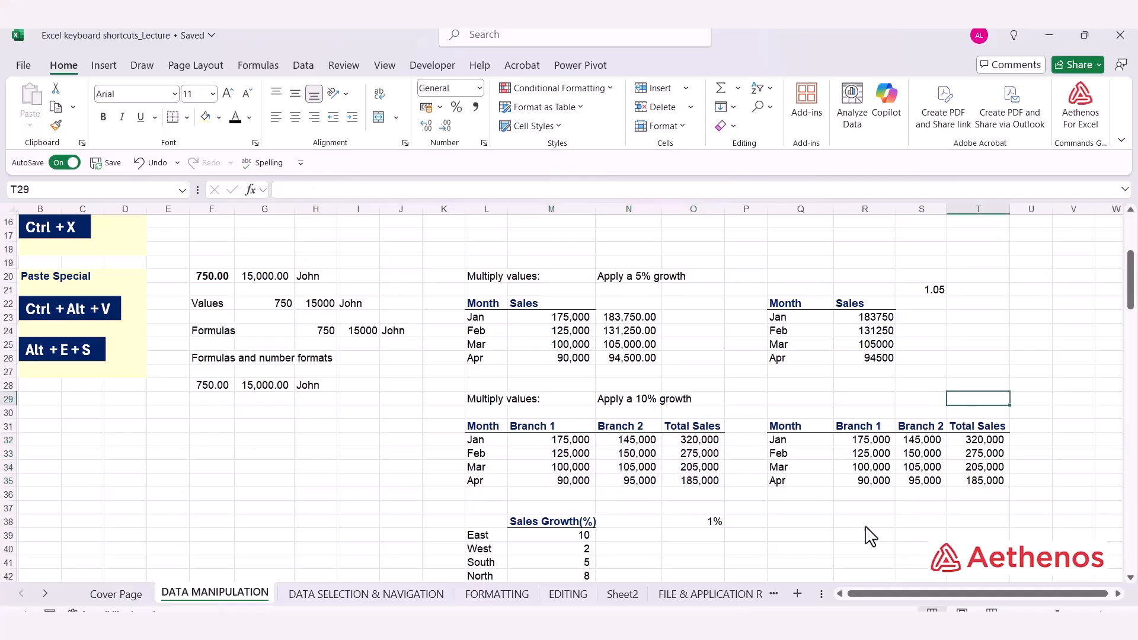
text(1.1)
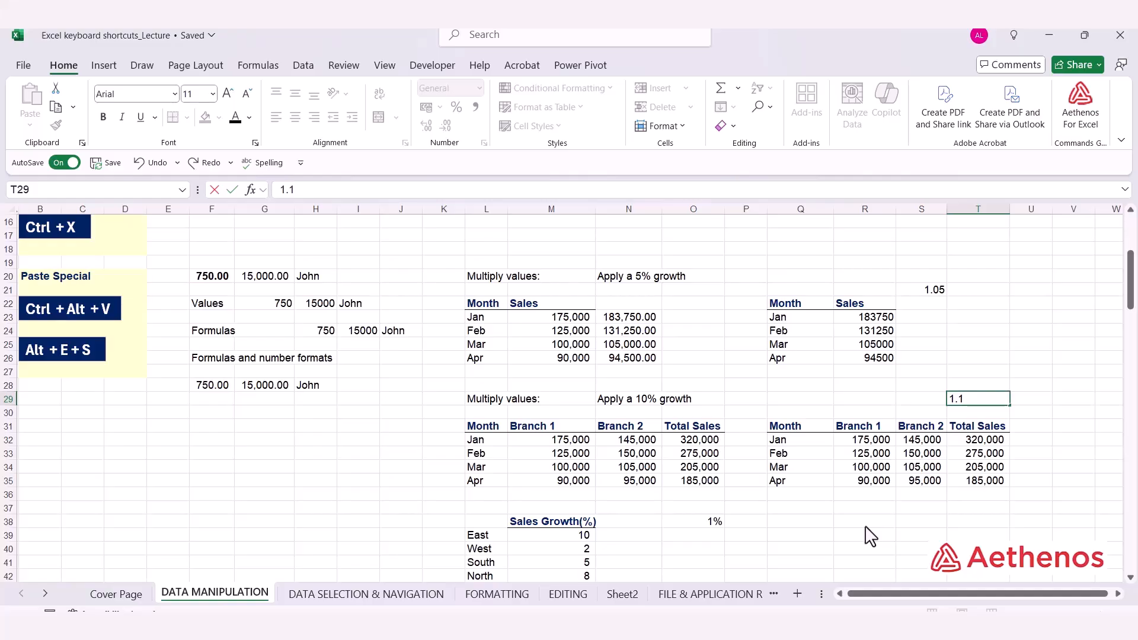
key(Return)
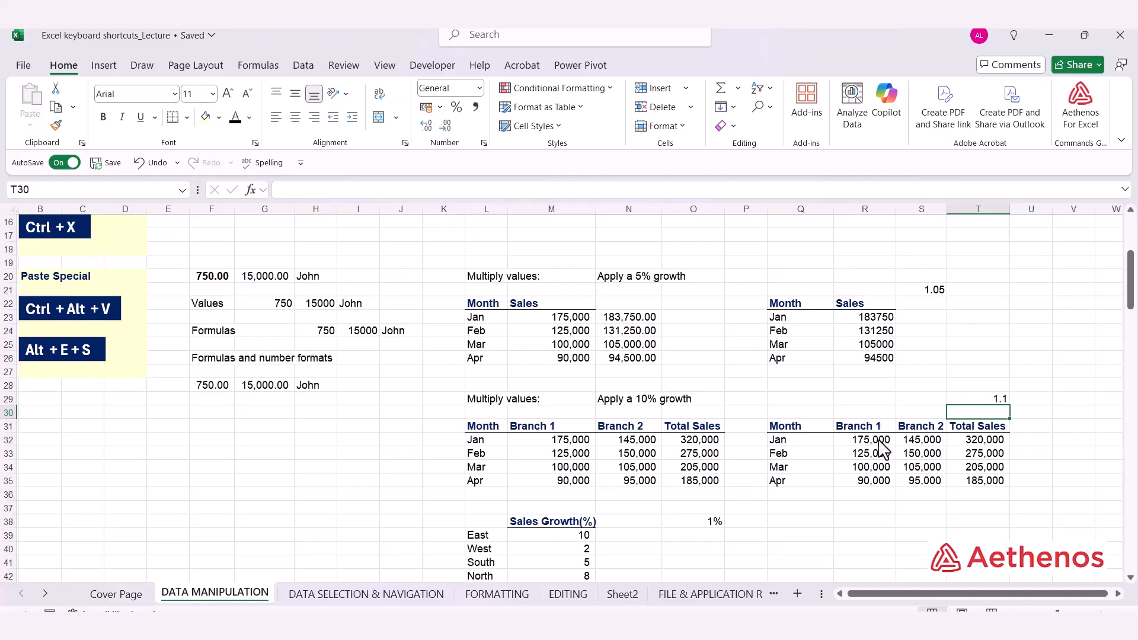
Copy T29 and use Paste Special with the Multiply operation to apply the 10% growth to the sales values in R32:T35.
click(981, 403)
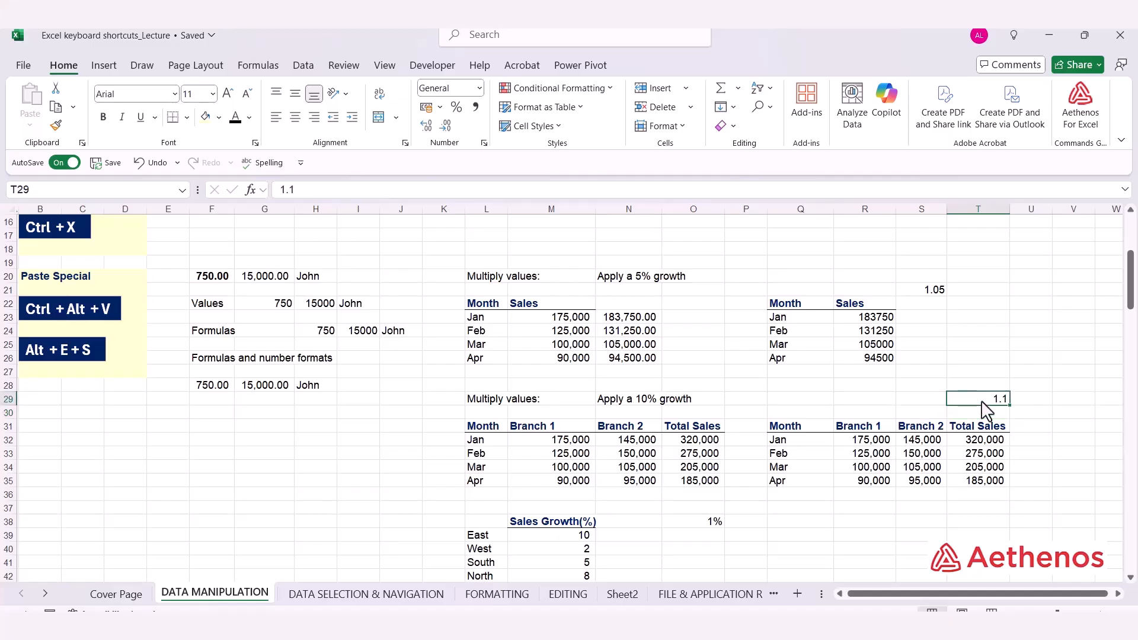
key(ctrl+c)
mouse_move(870, 442)
mouse_down()
mouse_move(973, 468)
mouse_move(962, 479)
mouse_up()
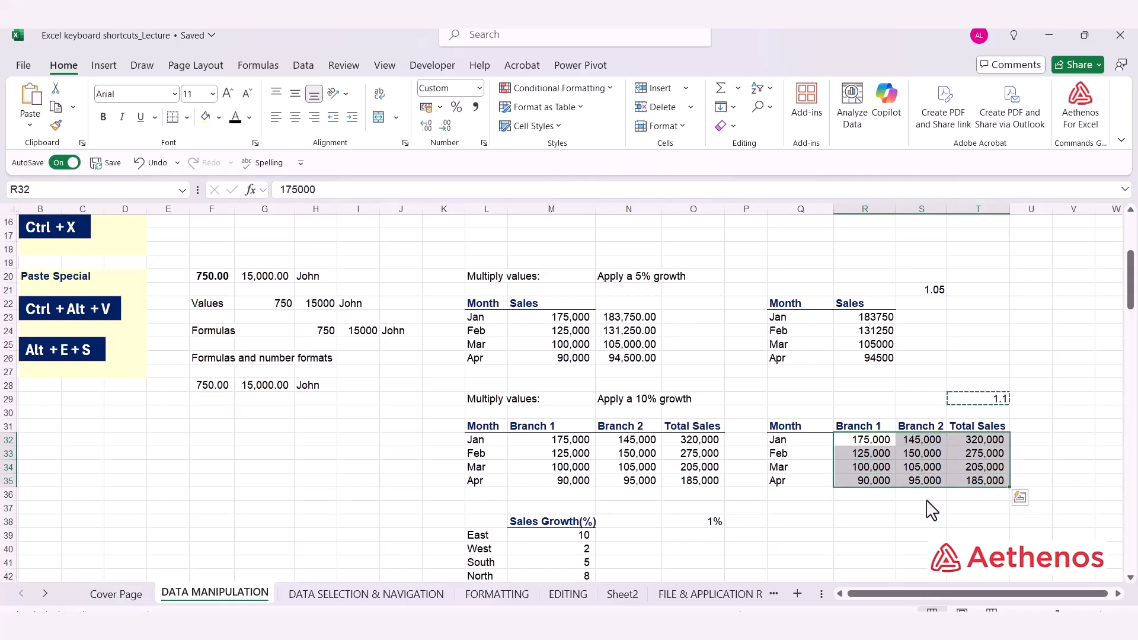
key(alt+e)
key(s)
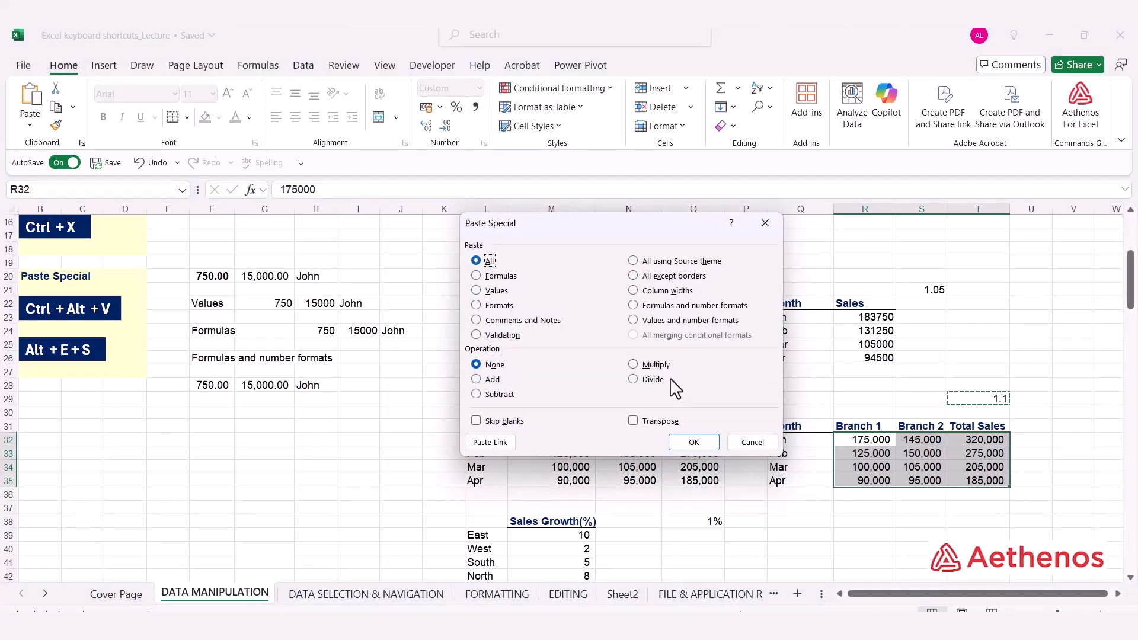
click(632, 364)
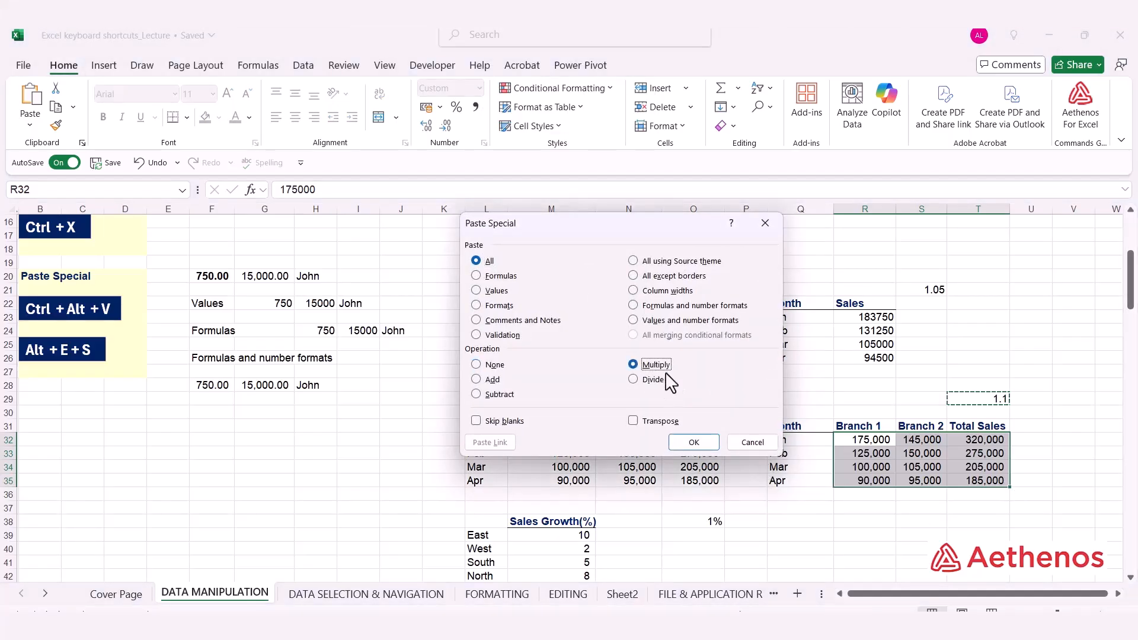
click(692, 442)
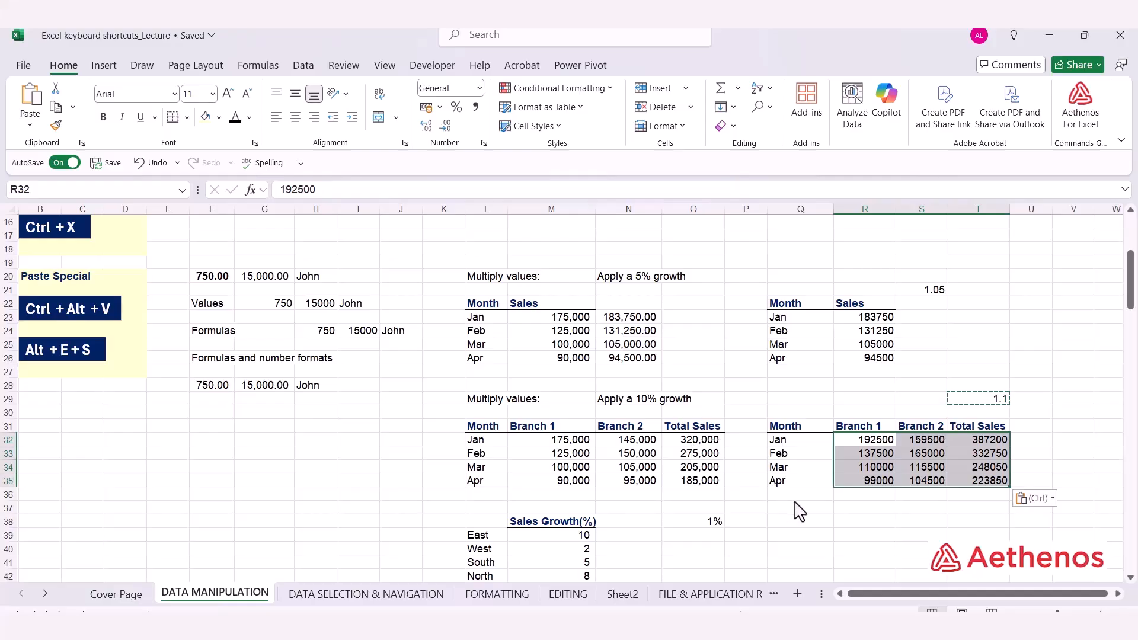
key(Escape)
Compare the multiplied branch values in R32:S35 with the original ones in M32:N35, and check the Total Sales formulas in T32 and T33.
click(981, 453)
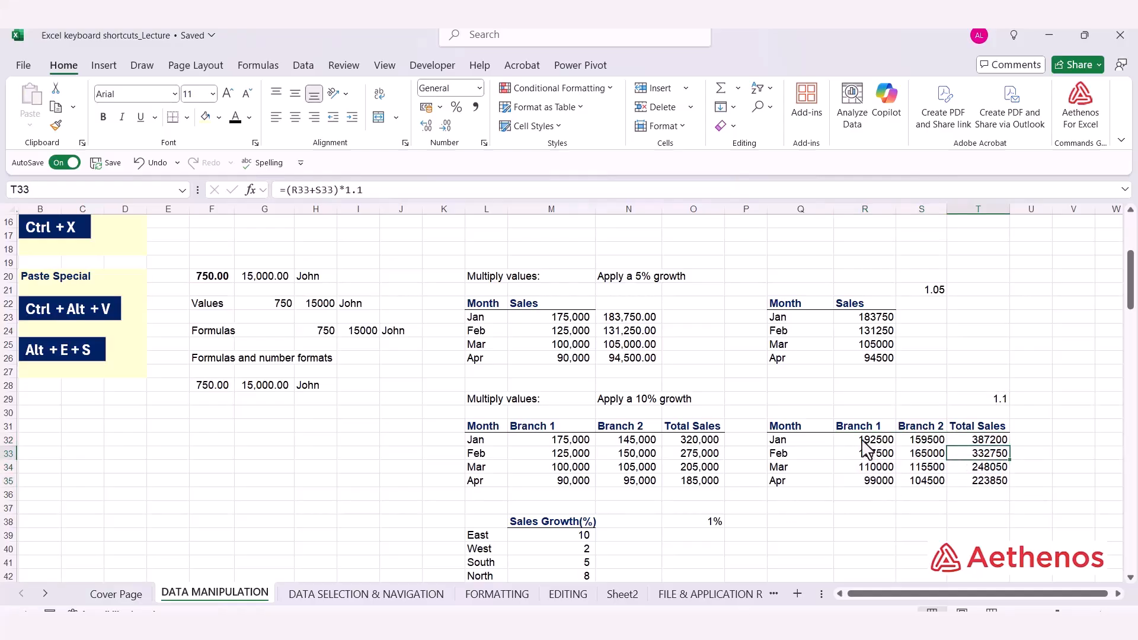
click(994, 440)
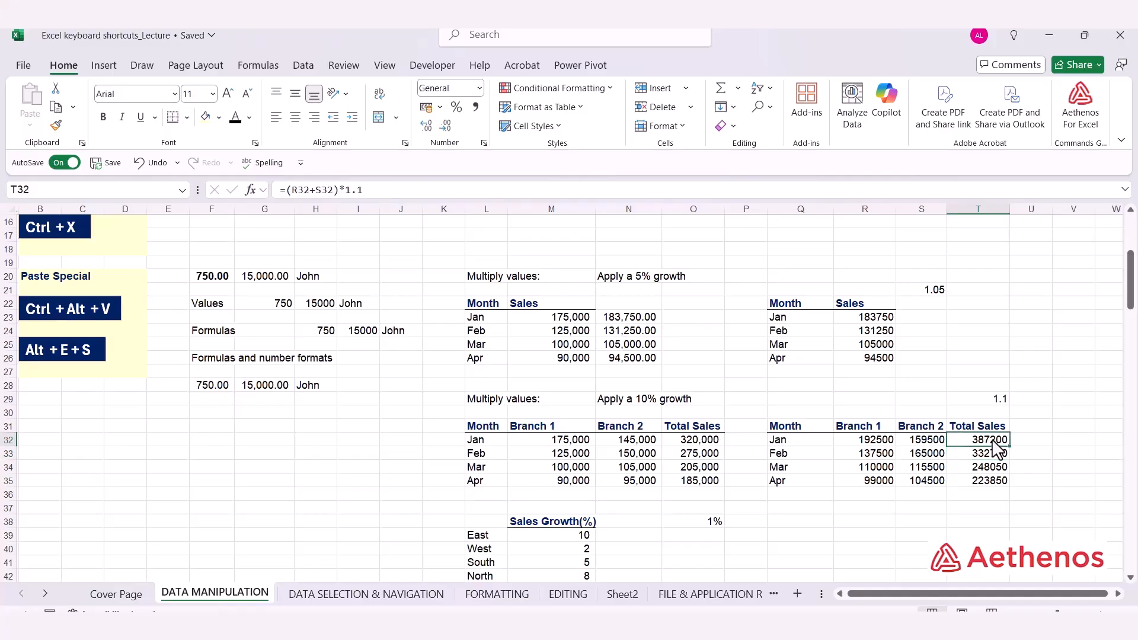
click(920, 446)
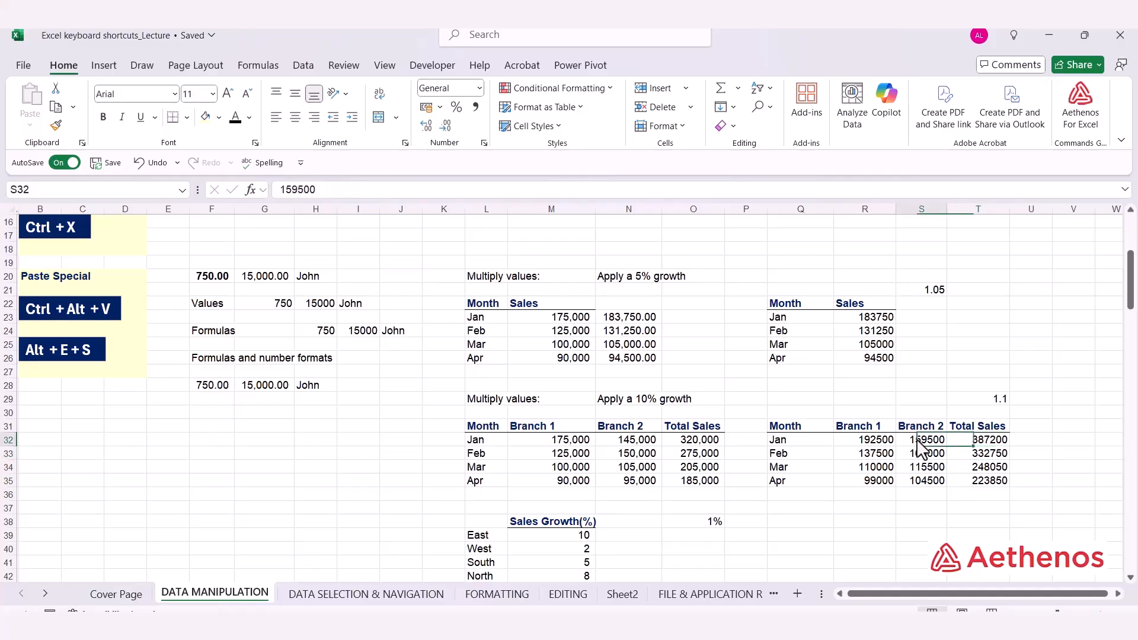
click(874, 443)
click(870, 467)
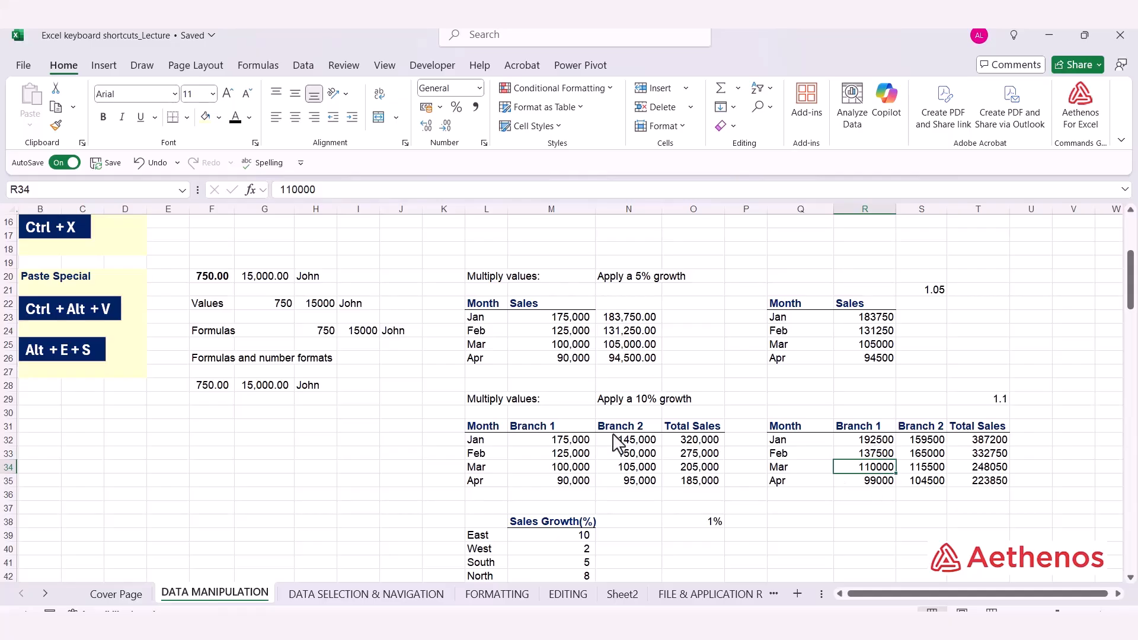
drag(578, 441, 647, 471)
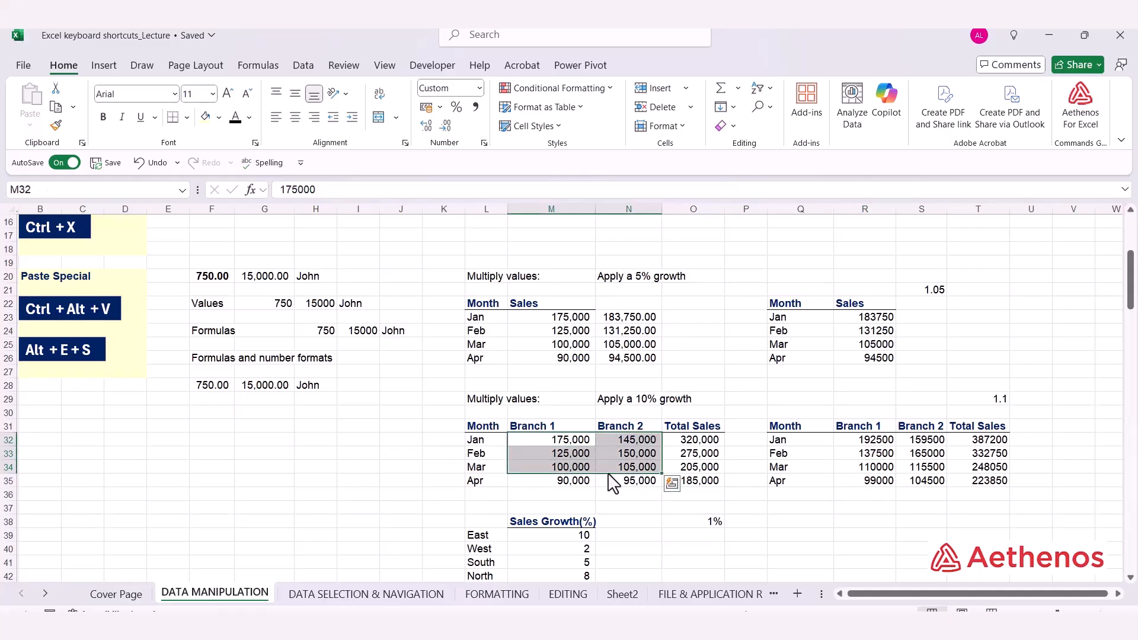
click(890, 467)
Examine how the growth factor is built into the Total Sales formula in T32, and compare it with the factor in T29.
drag(975, 440, 981, 489)
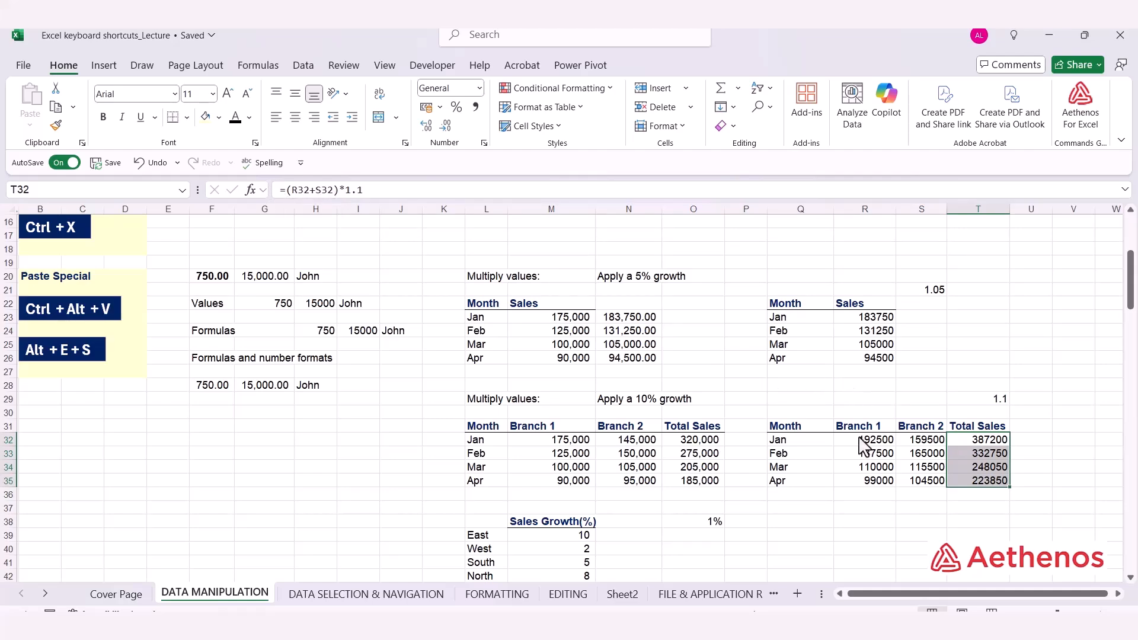
double_click(355, 189)
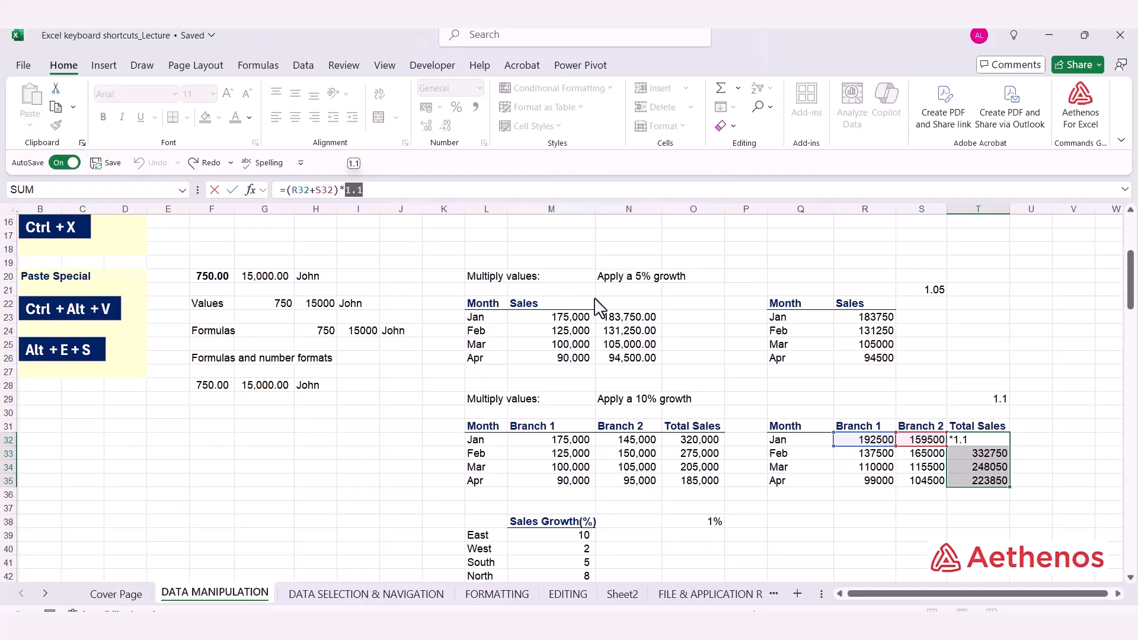
key(ctrl+Return)
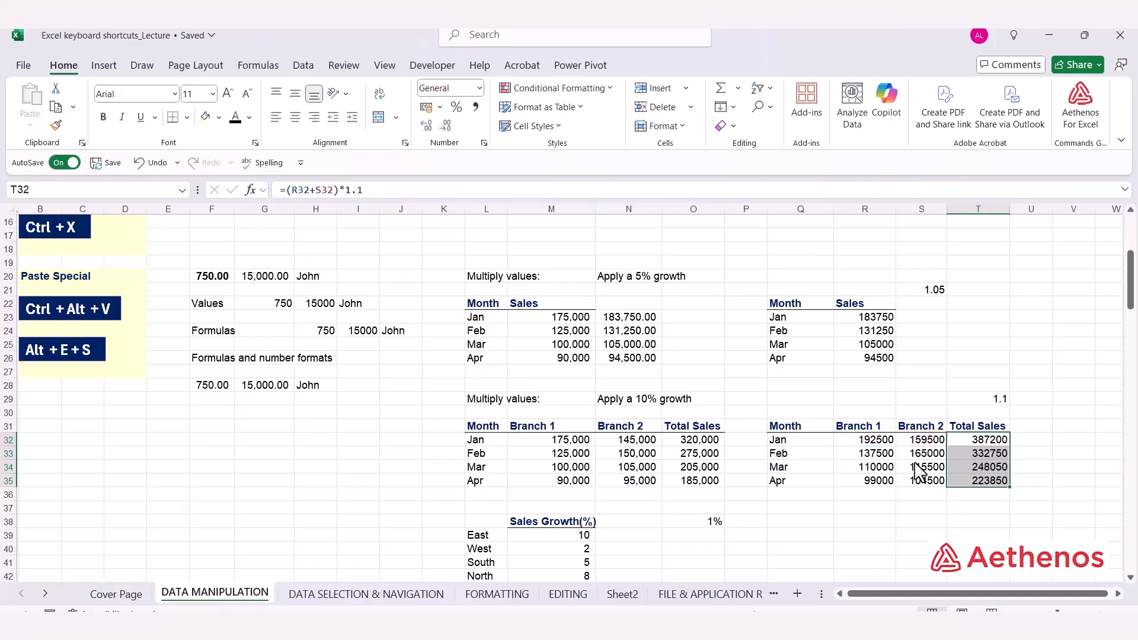
click(1020, 468)
click(986, 441)
double_click(981, 443)
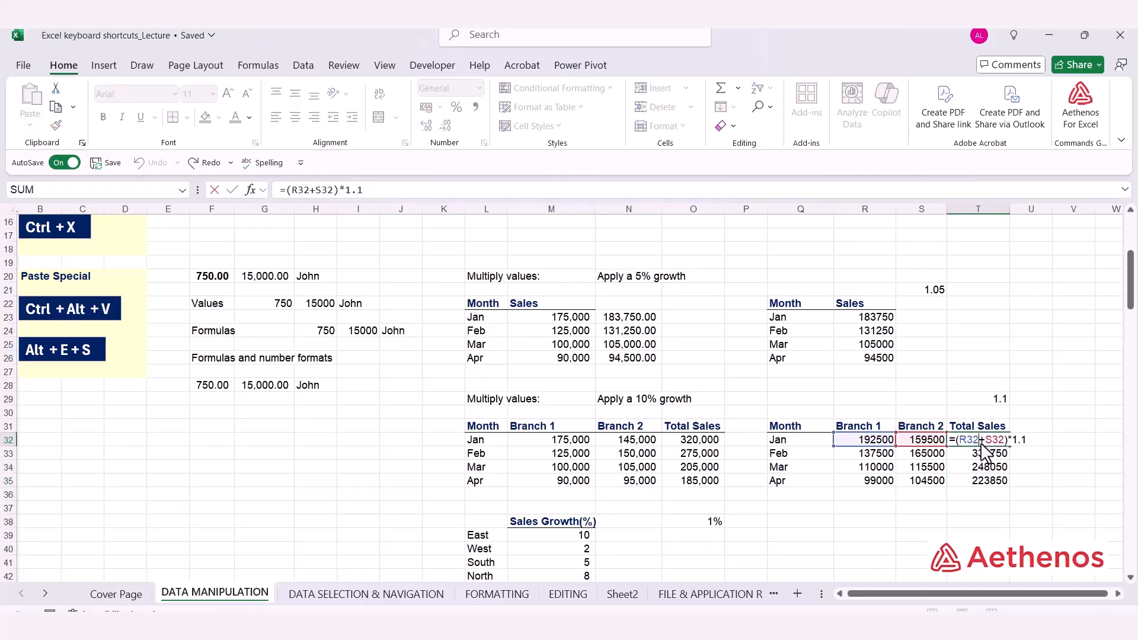
key(Escape)
click(1001, 402)
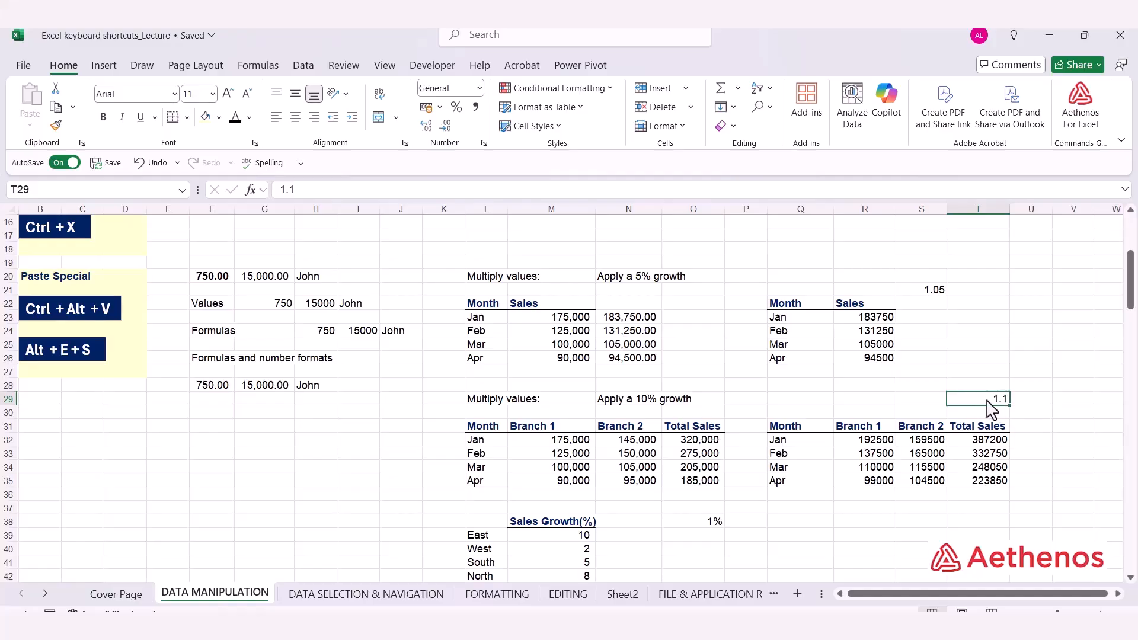
Try the Percent Style number format on the Sales Growth values M39:M42, and undo it.
scroll(877, 415, down, 4)
scroll(876, 414, up, 2)
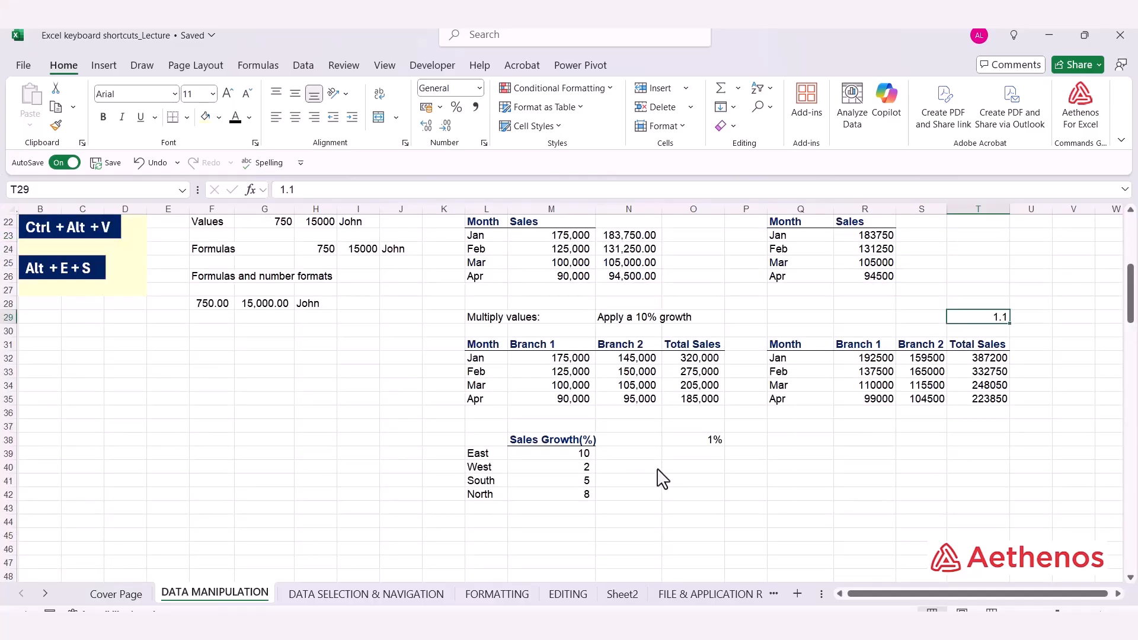
drag(542, 460, 546, 500)
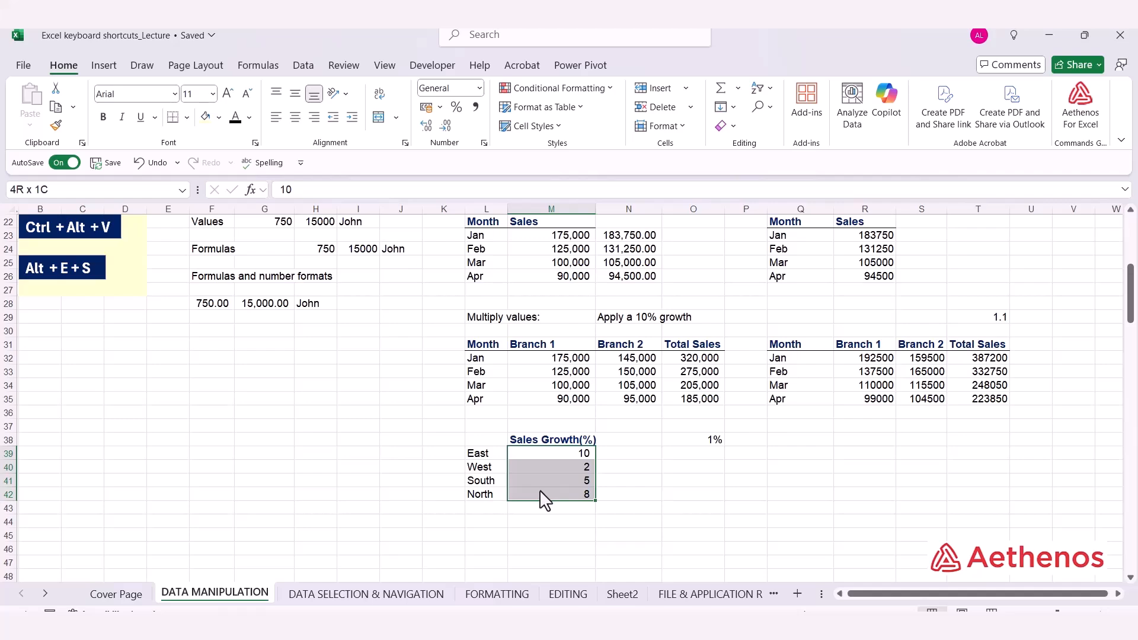
click(648, 470)
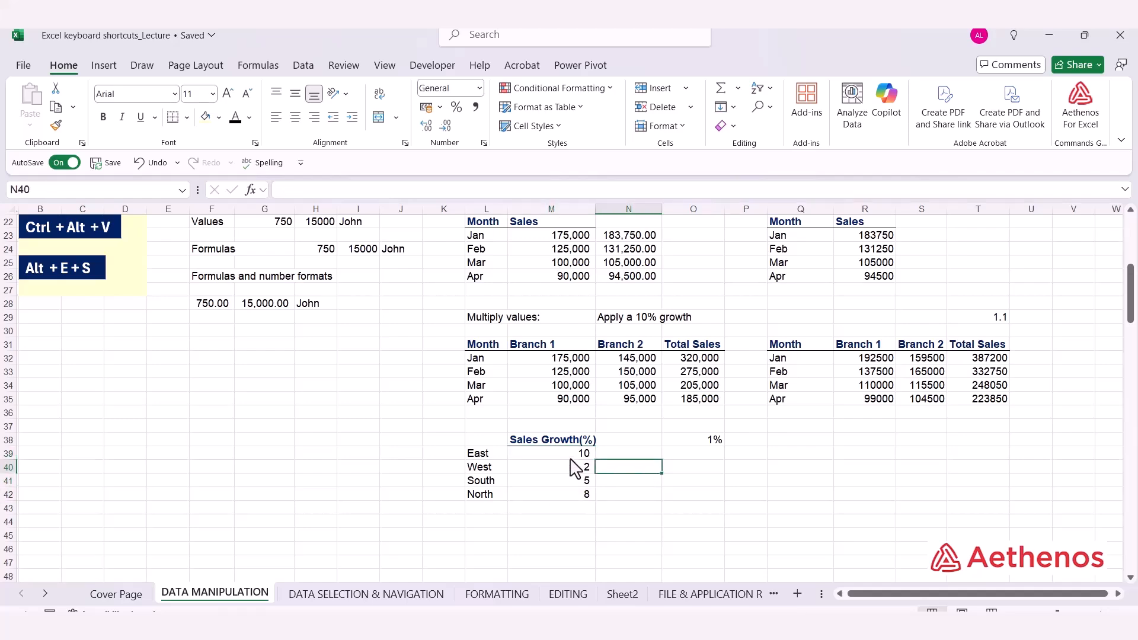
drag(571, 457, 563, 497)
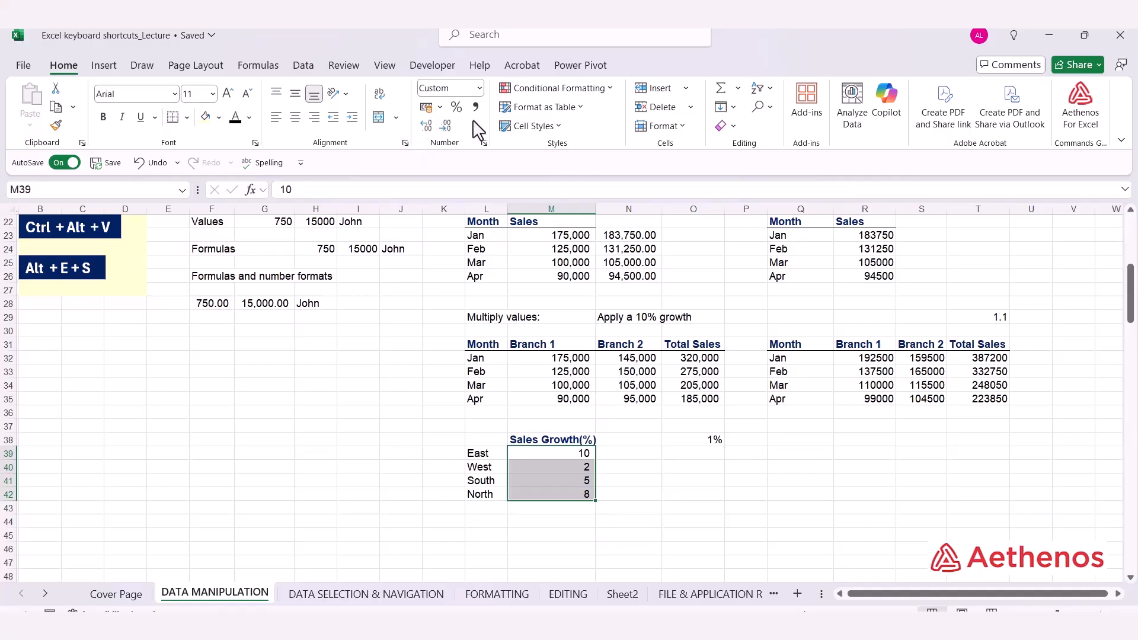
click(456, 107)
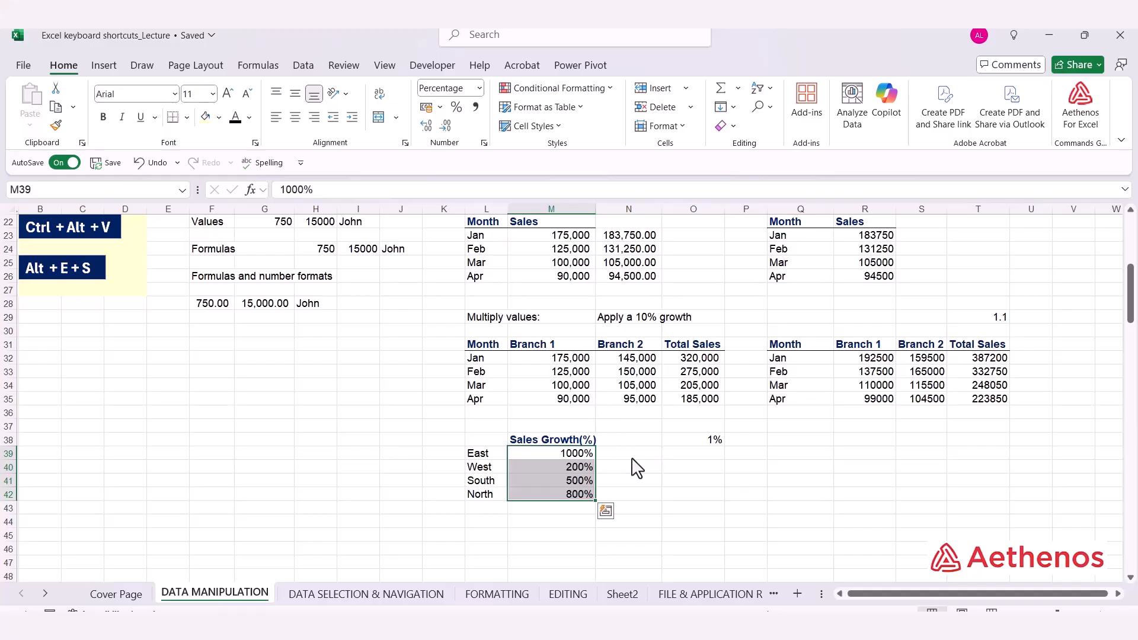
key(ctrl+z)
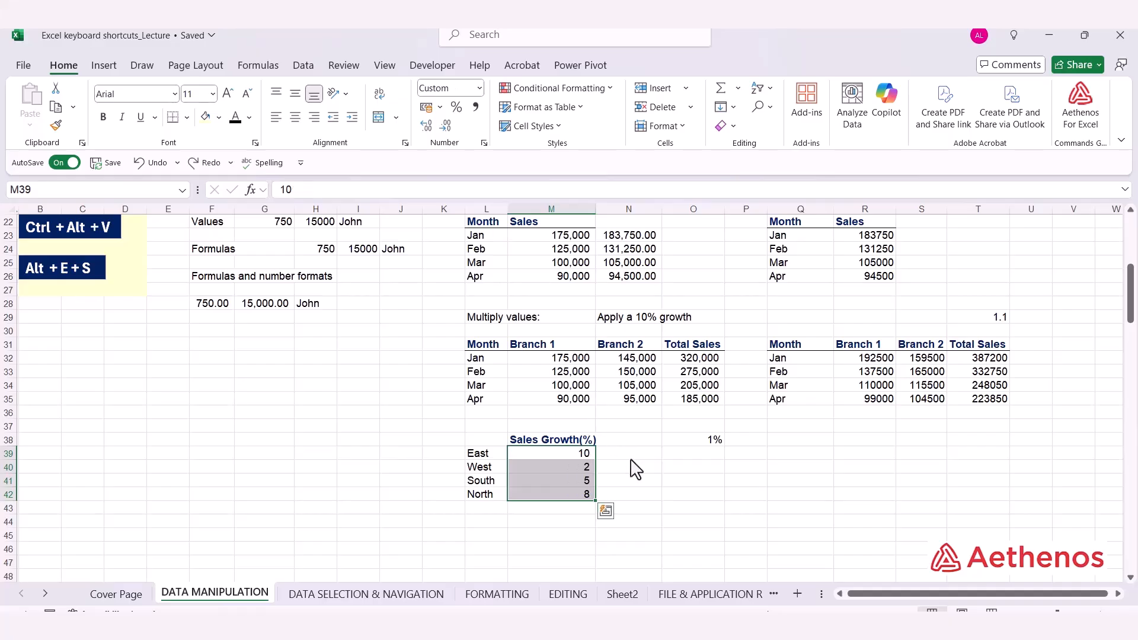
key(Right)
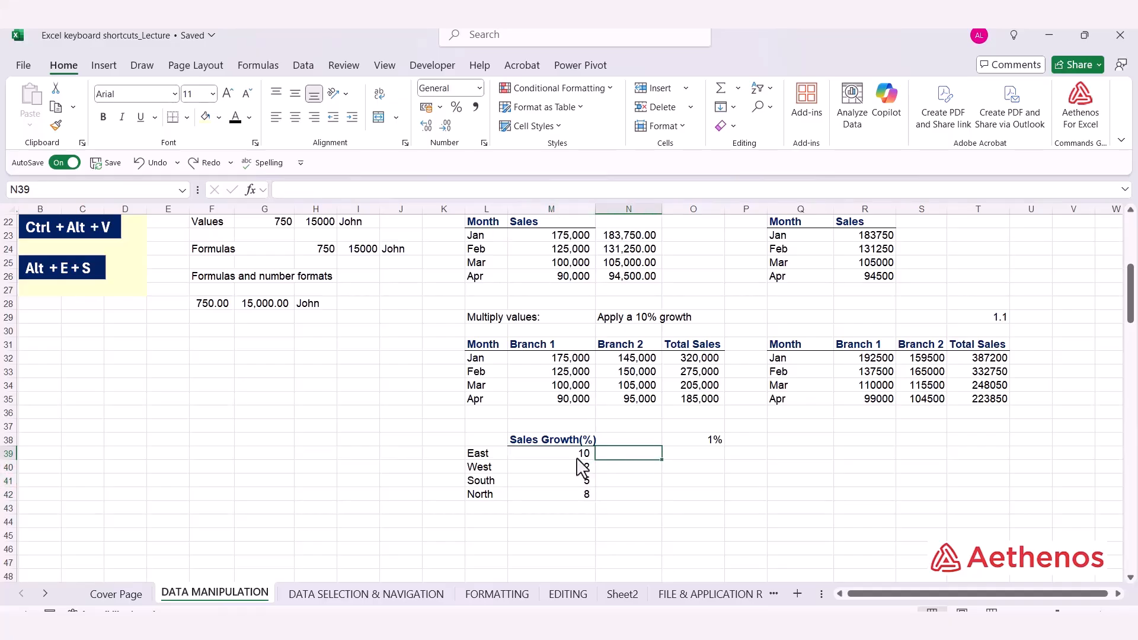
key(Left)
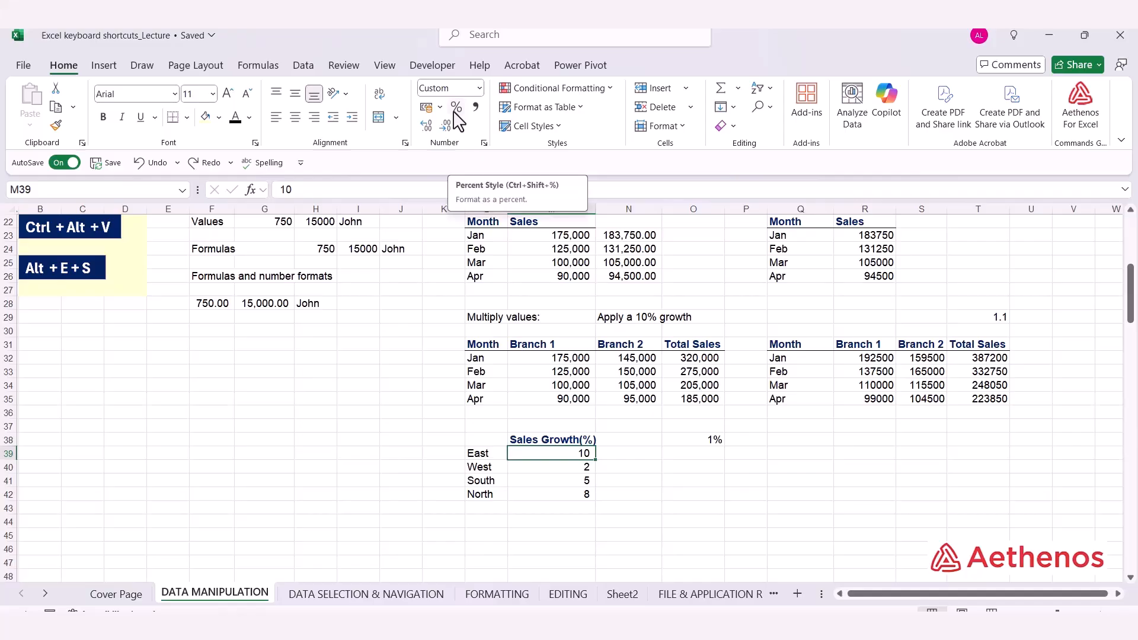
Copy the 1% in O38 and use Paste Special with the Multiply operation to convert the Sales Growth values M39:M42 to percentages.
click(717, 470)
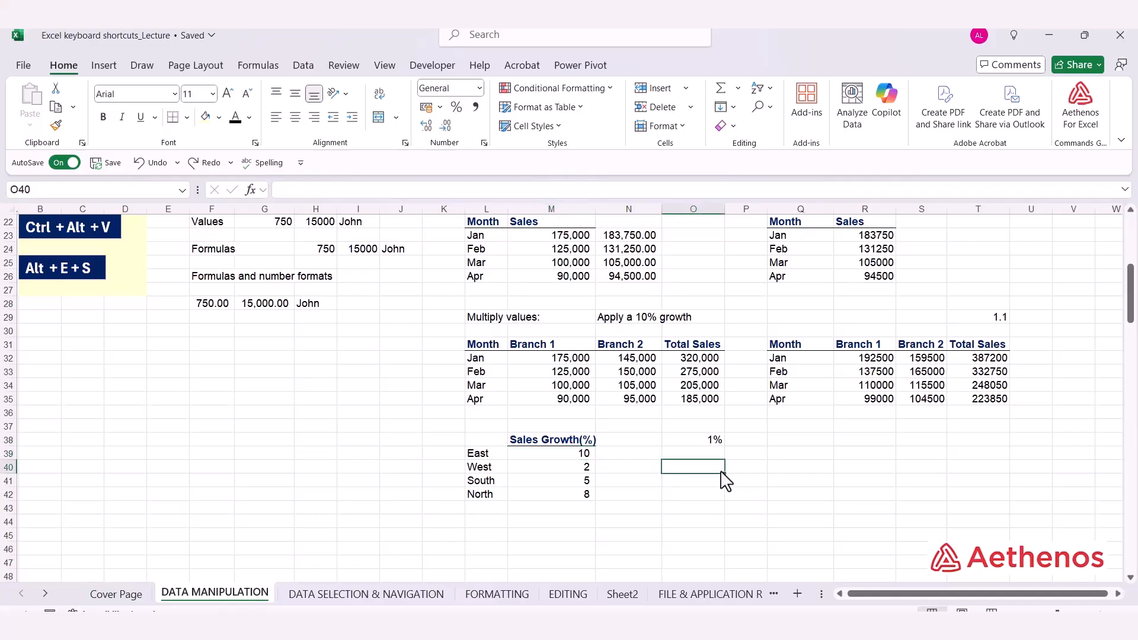
click(701, 442)
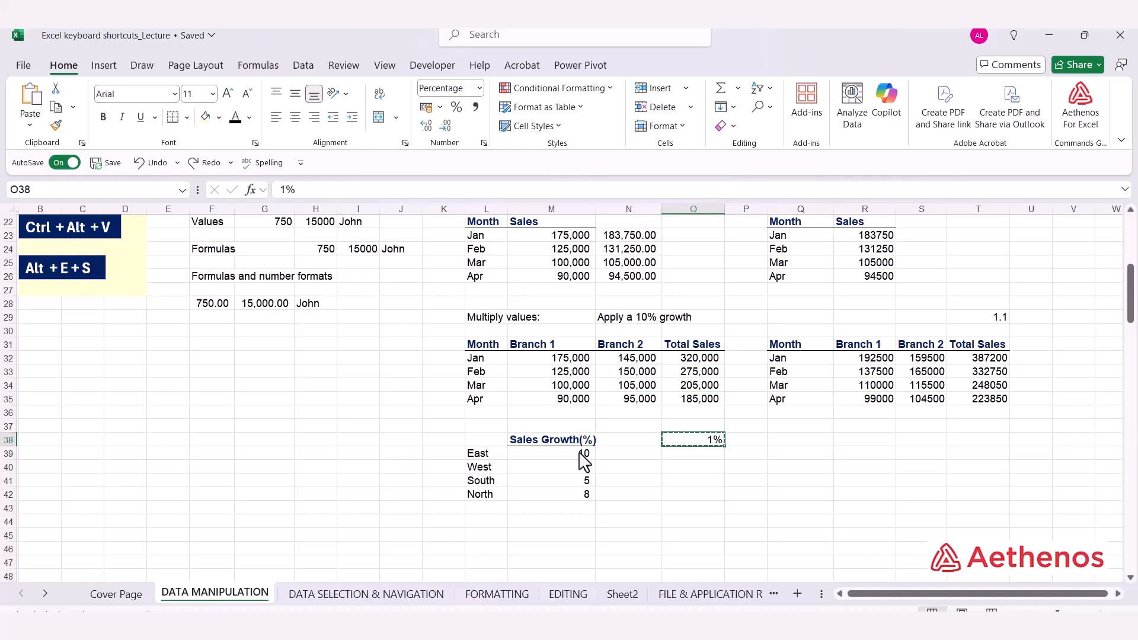
drag(584, 456, 573, 495)
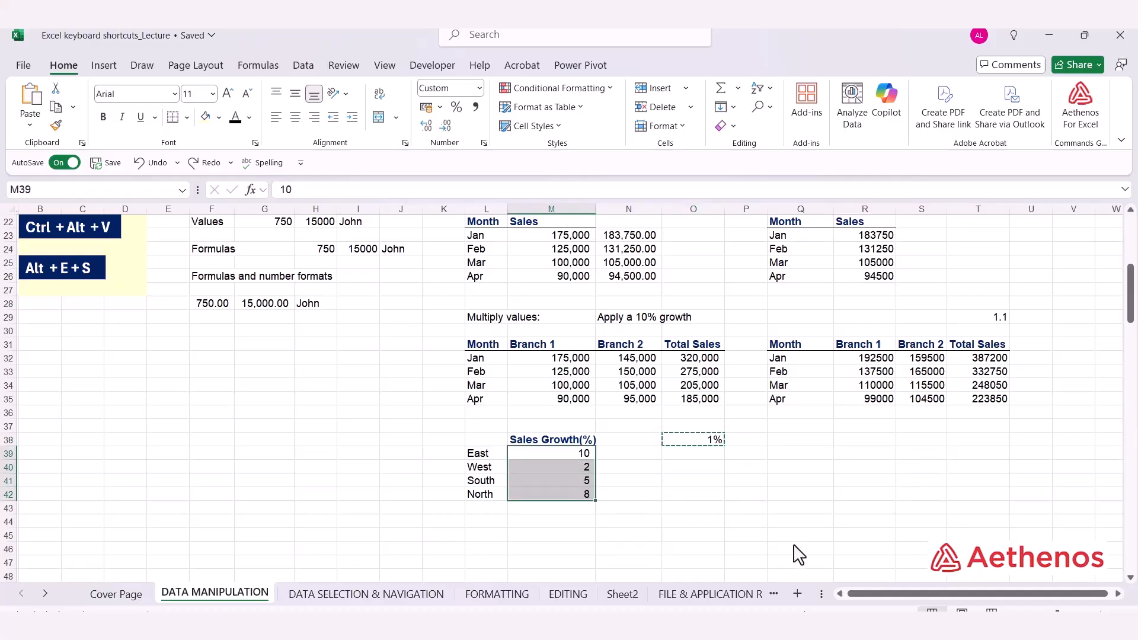
key(alt+e)
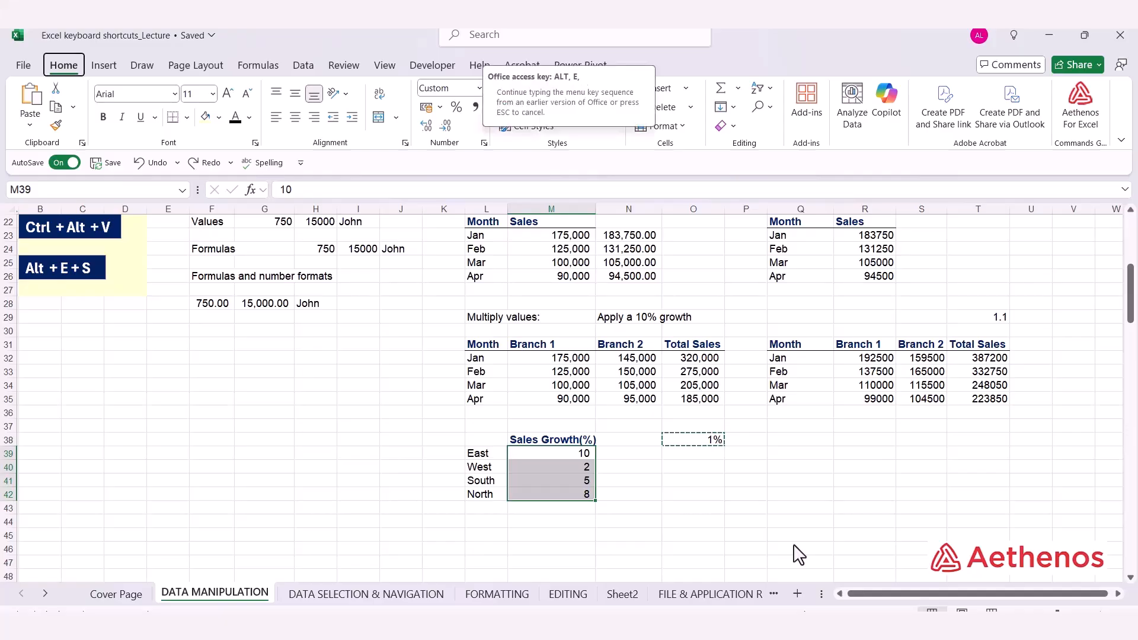
key(s)
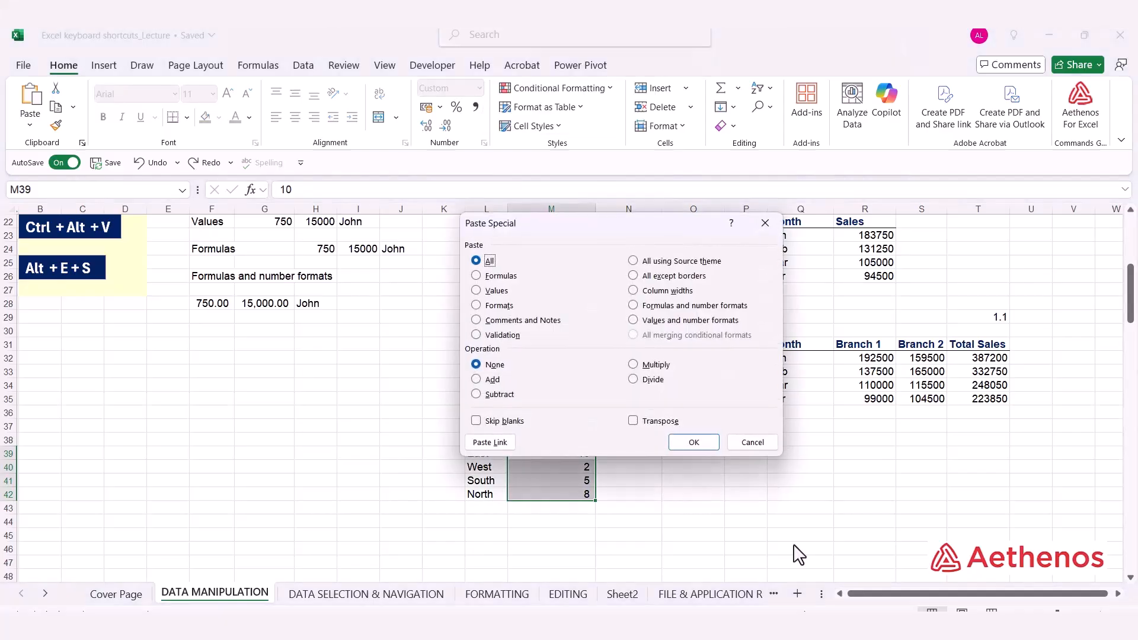
click(633, 365)
drag(673, 233, 1005, 269)
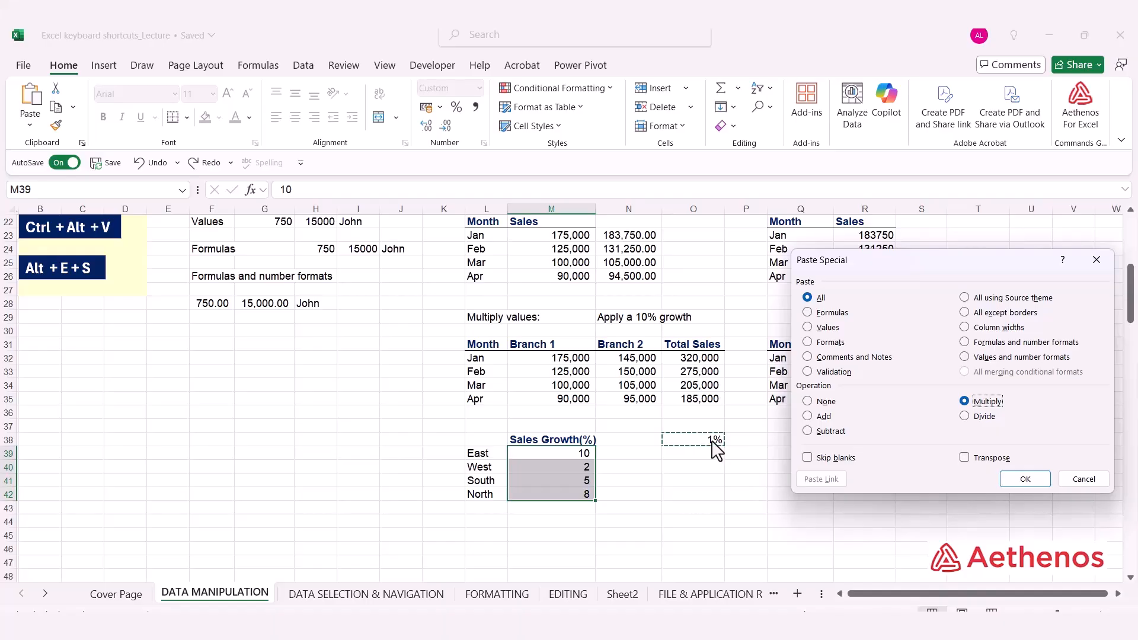
click(1024, 481)
click(691, 481)
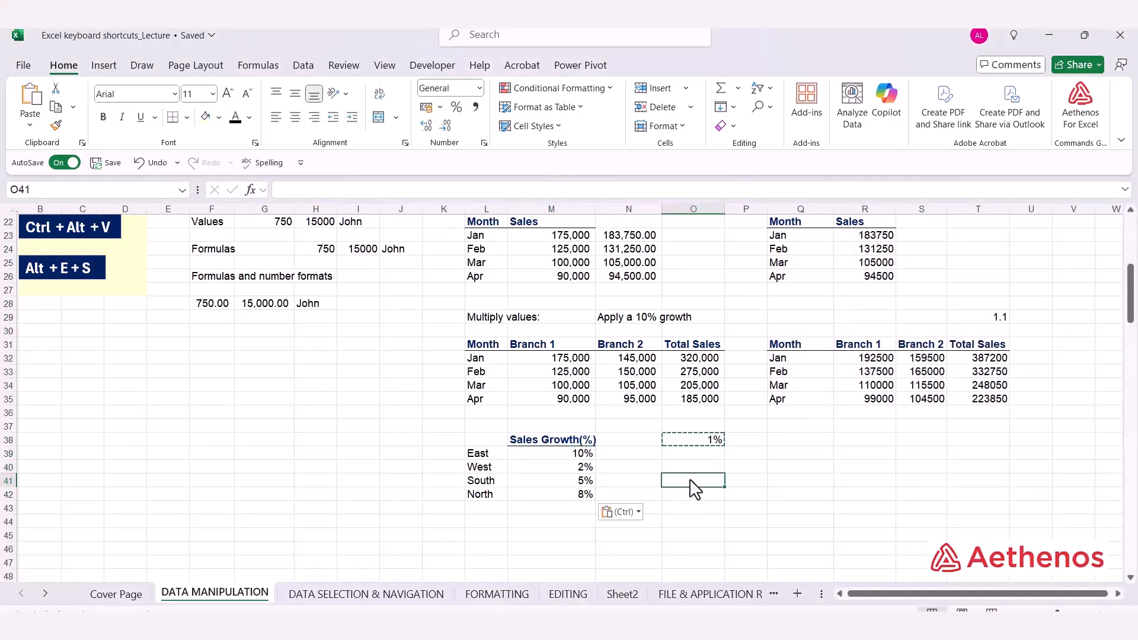
key(Escape)
Check the Sales Growth percentages in M39:M42 and bring the Paste Special Values examples from row 49 onward into view.
drag(581, 455, 580, 500)
click(658, 498)
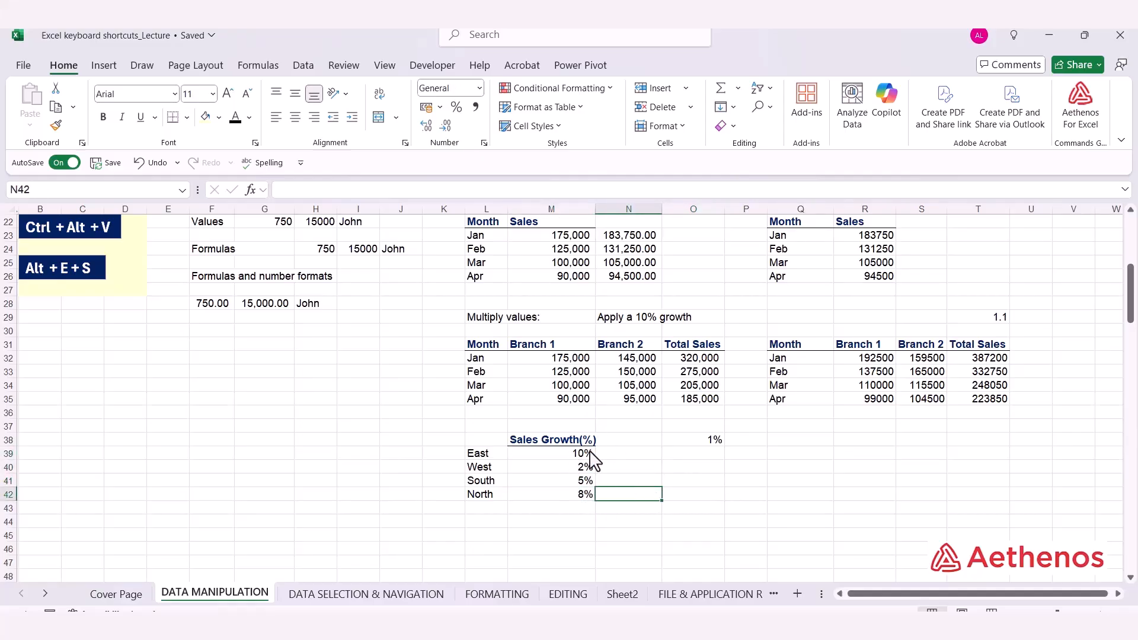
scroll(565, 406, down, 8)
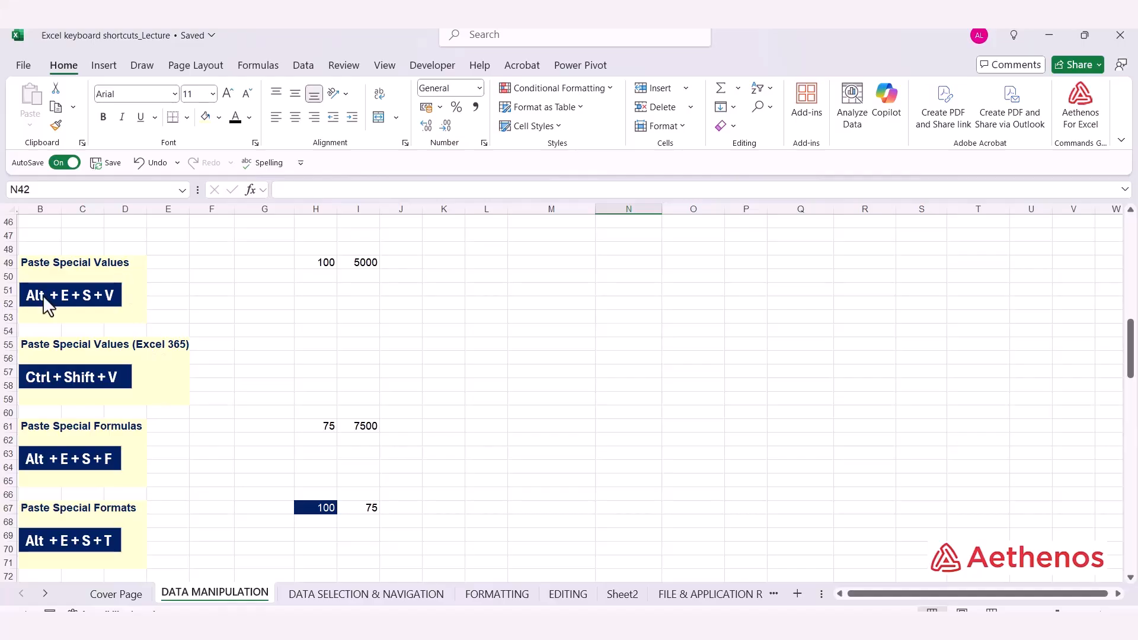
click(103, 294)
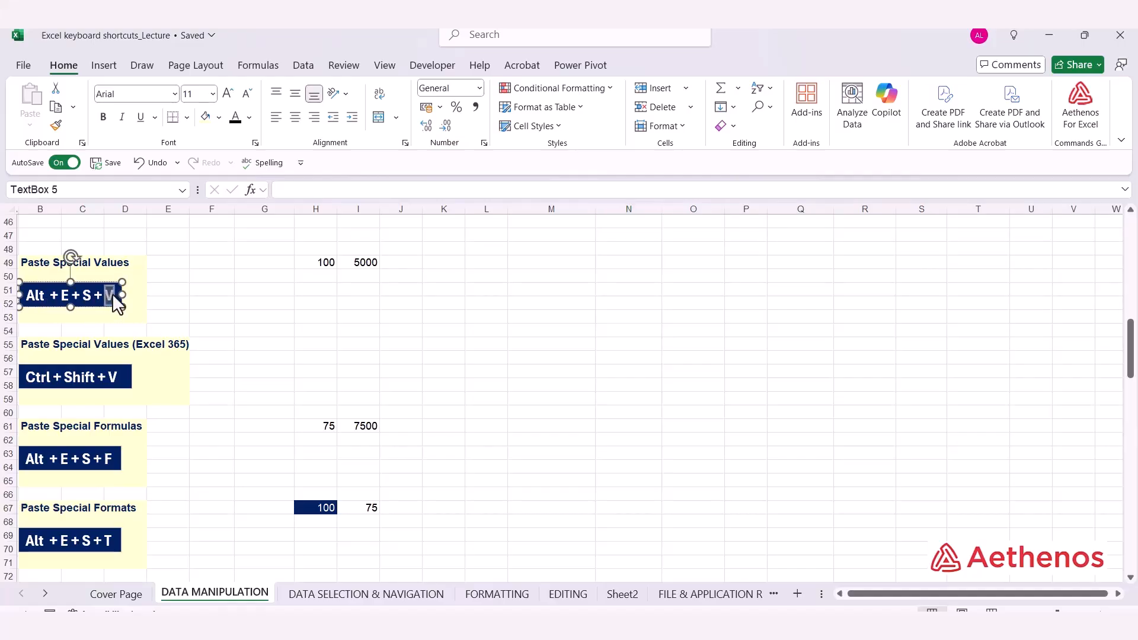
double_click(112, 294)
click(224, 317)
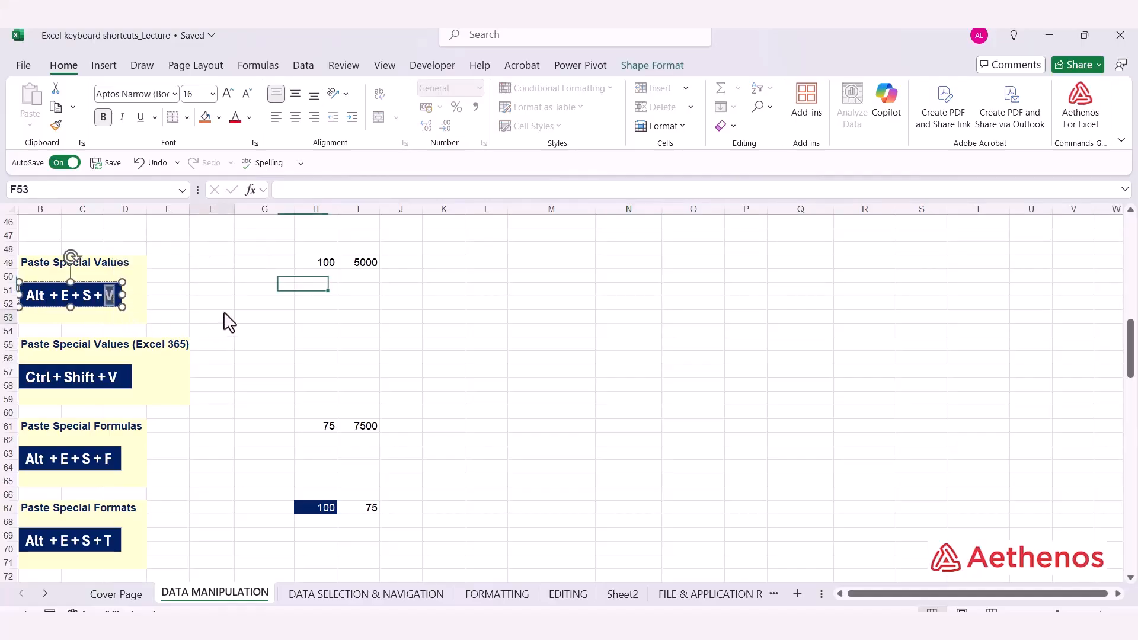
click(315, 264)
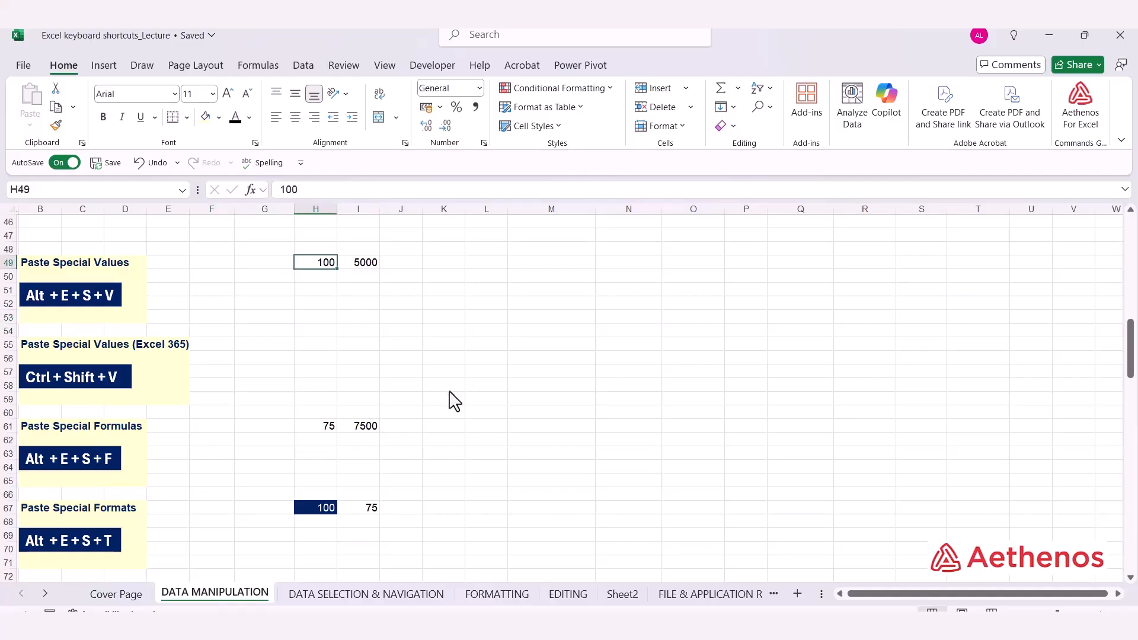
key(ctrl+c)
click(331, 293)
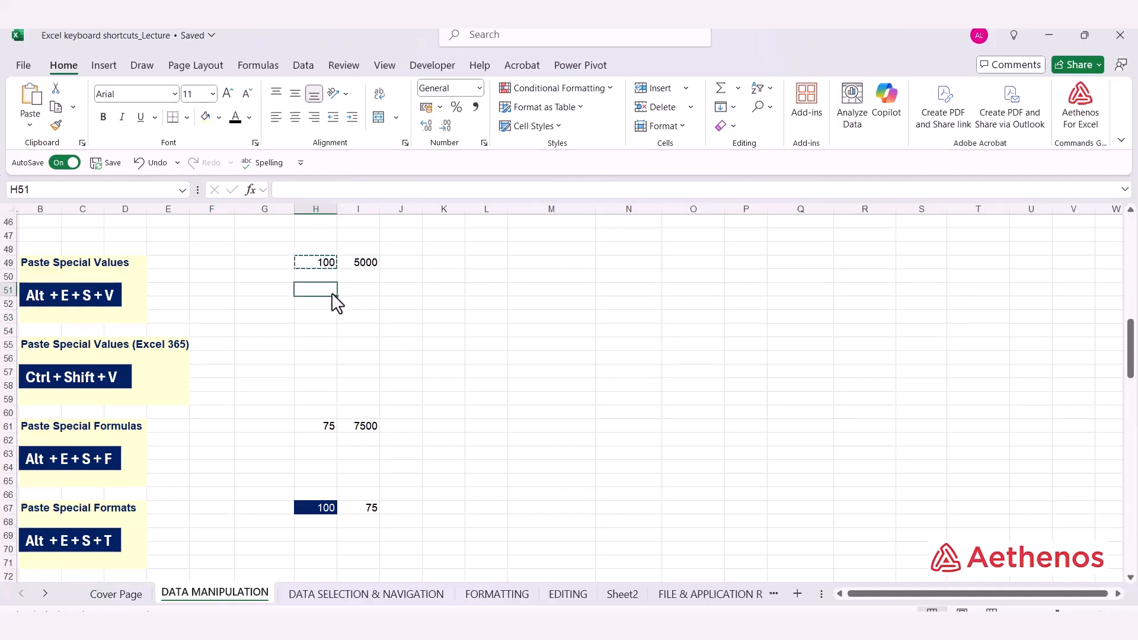
key(alt+e)
key(s)
drag(745, 244, 563, 224)
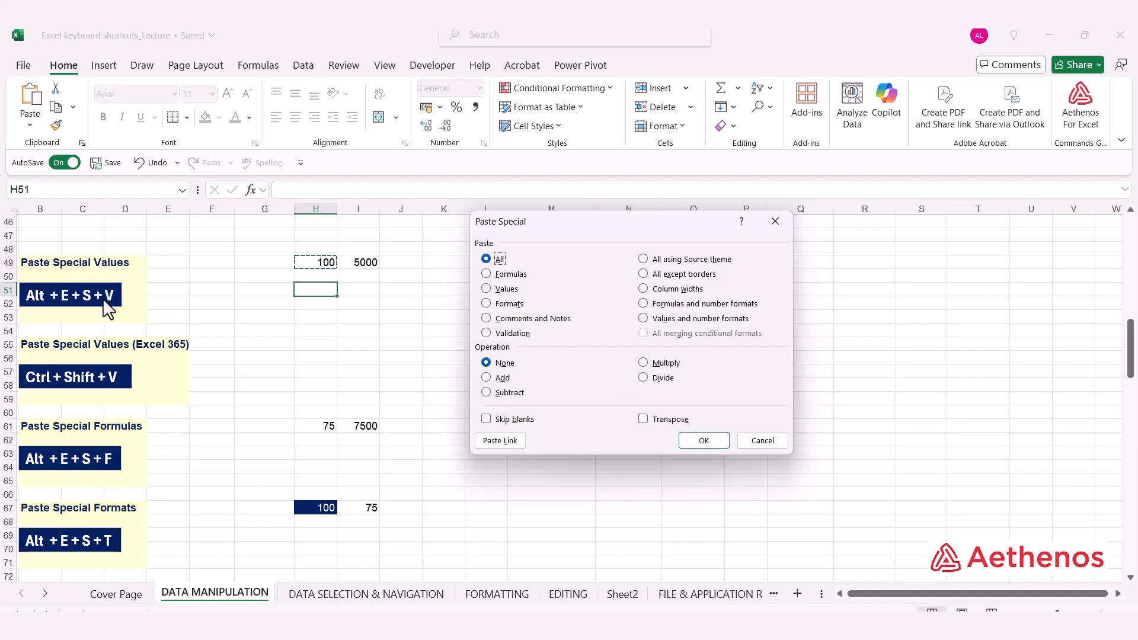
click(763, 441)
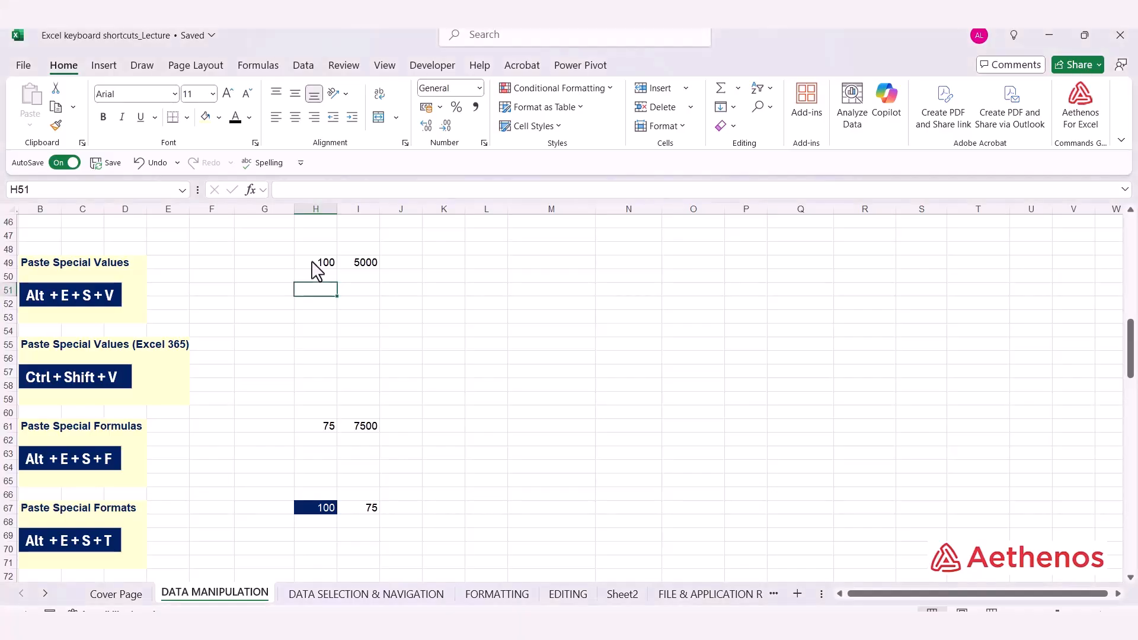
Copy H49:I49 and use Paste Special with the Values option to paste only the values into H51:I51.
drag(312, 263, 349, 264)
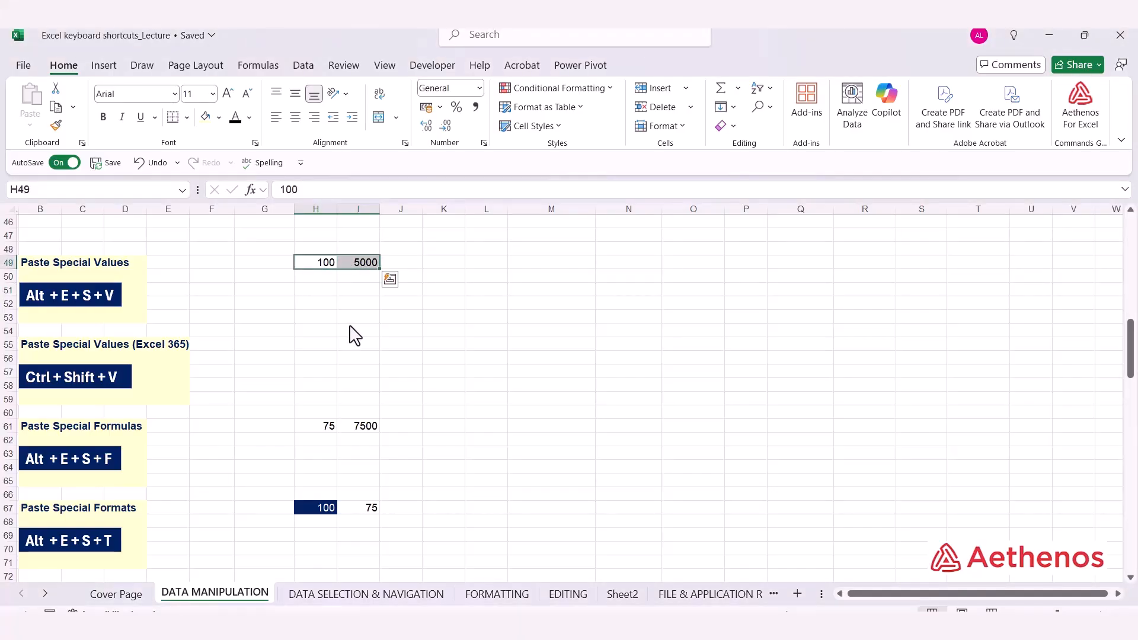
key(ctrl+c)
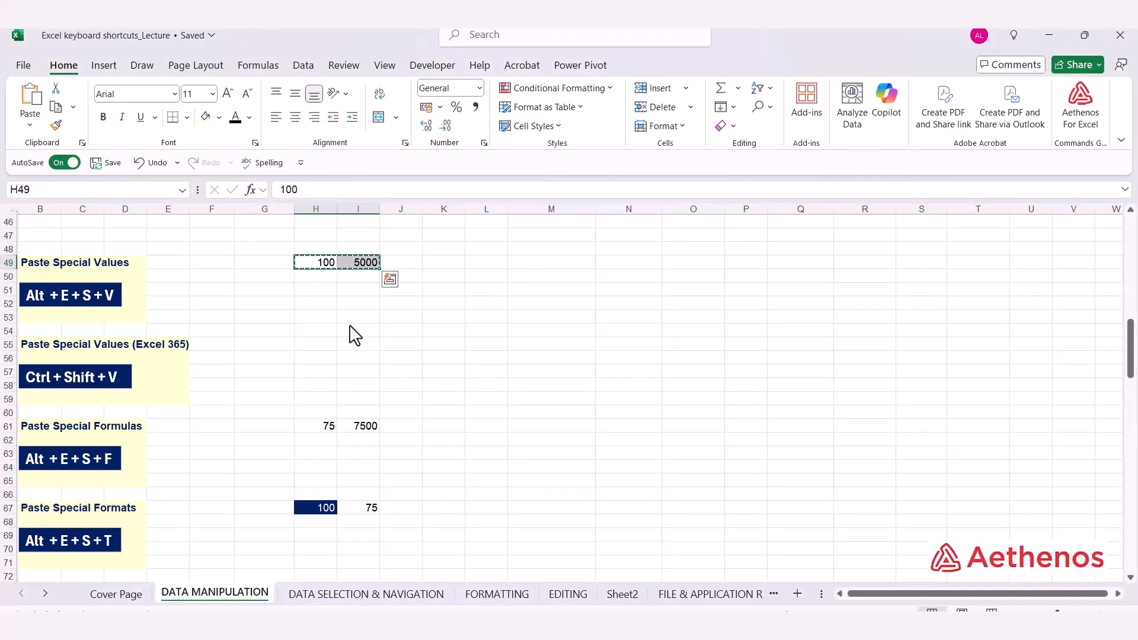
click(324, 290)
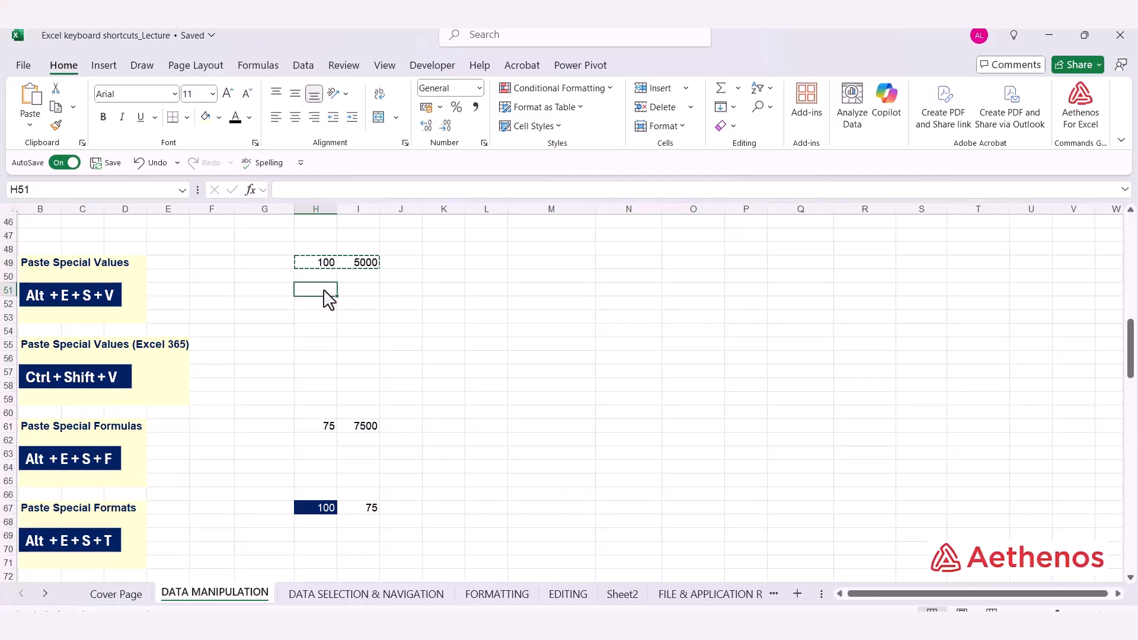
key(alt+e)
key(s)
key(v)
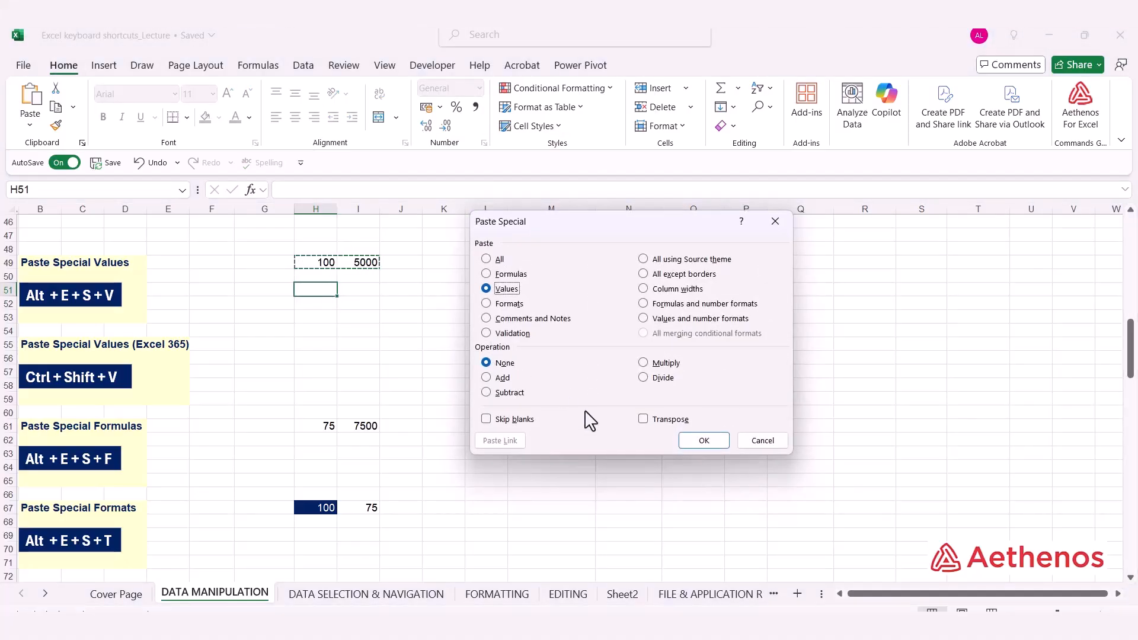
key(Return)
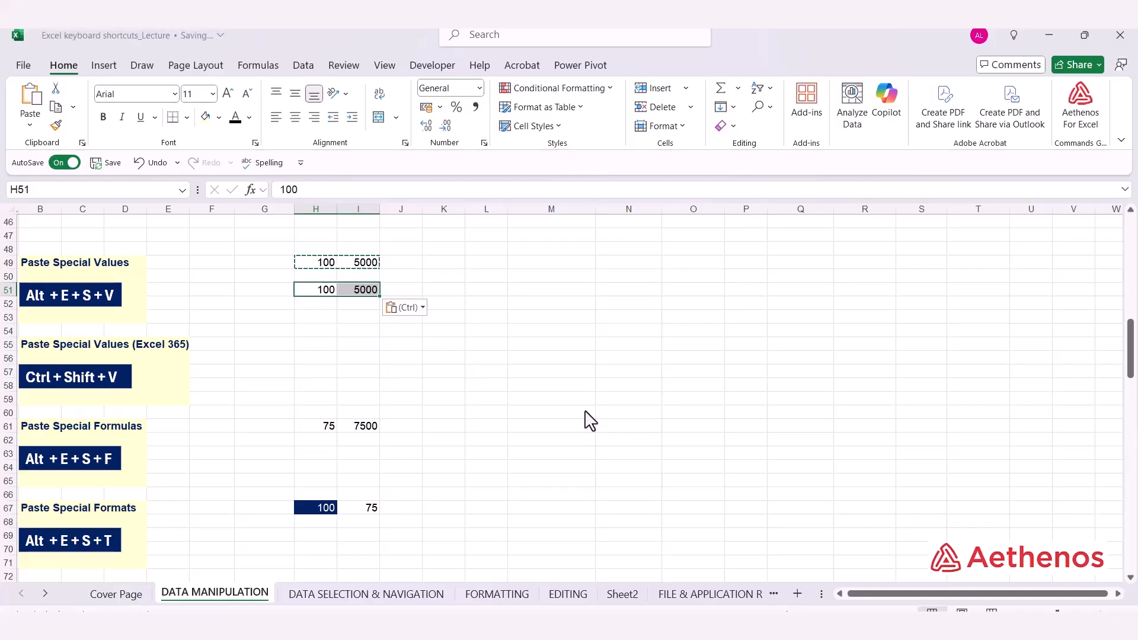
key(Escape)
drag(313, 300, 375, 299)
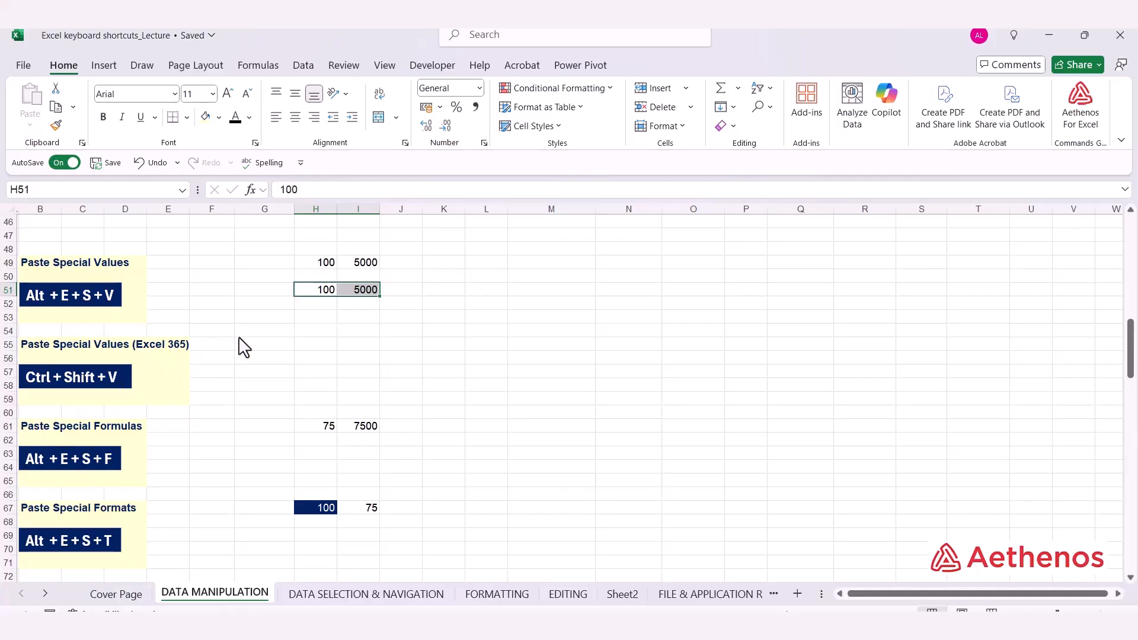
Copy H49:I49 again and paste it as values only into H55:I55, using the direct Excel 365 paste-values command.
drag(323, 263, 369, 265)
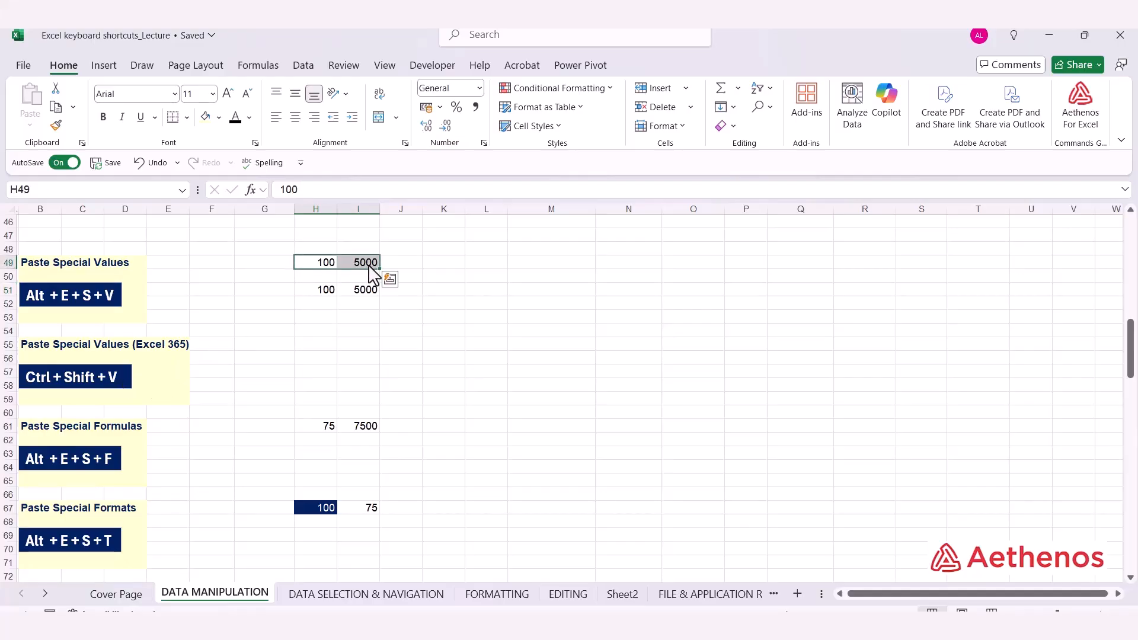
key(ctrl+c)
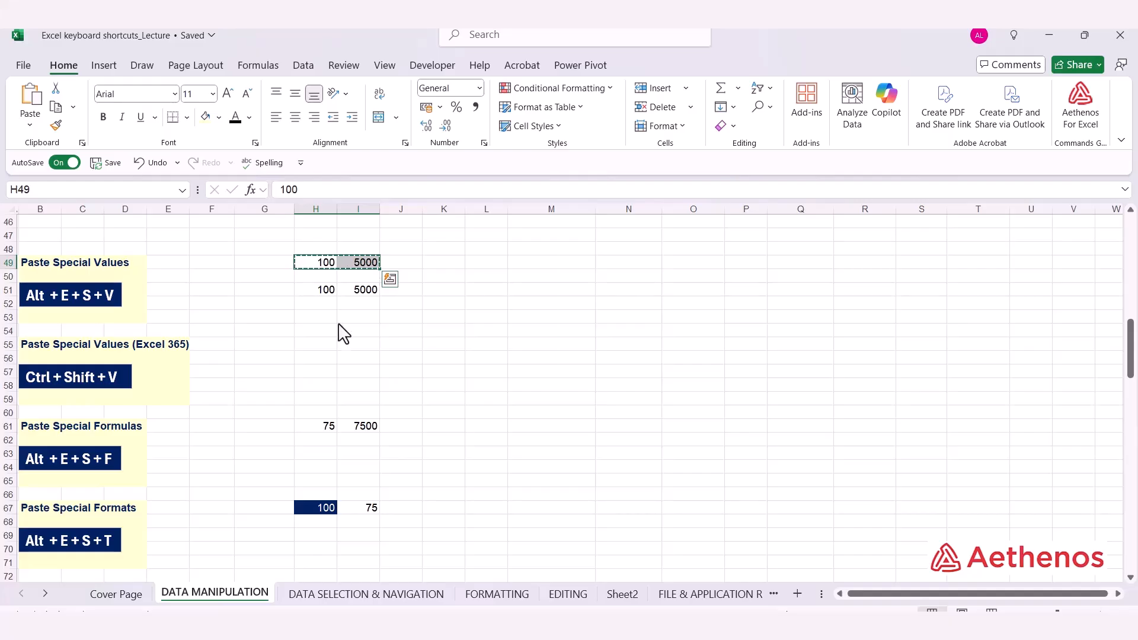
click(317, 343)
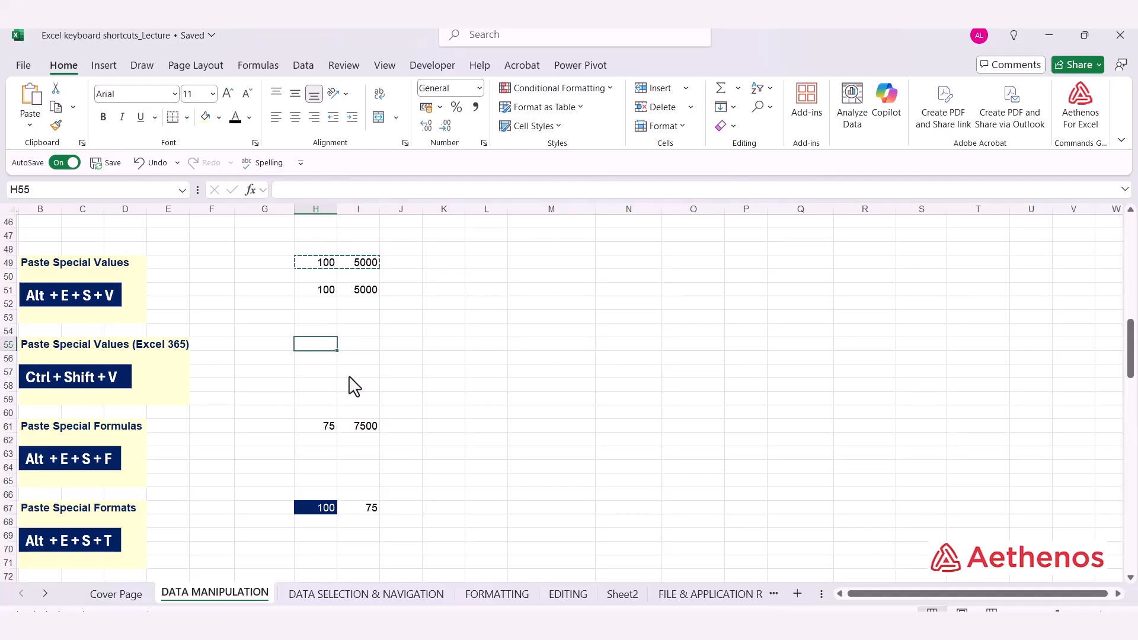
key(ctrl+shift+v)
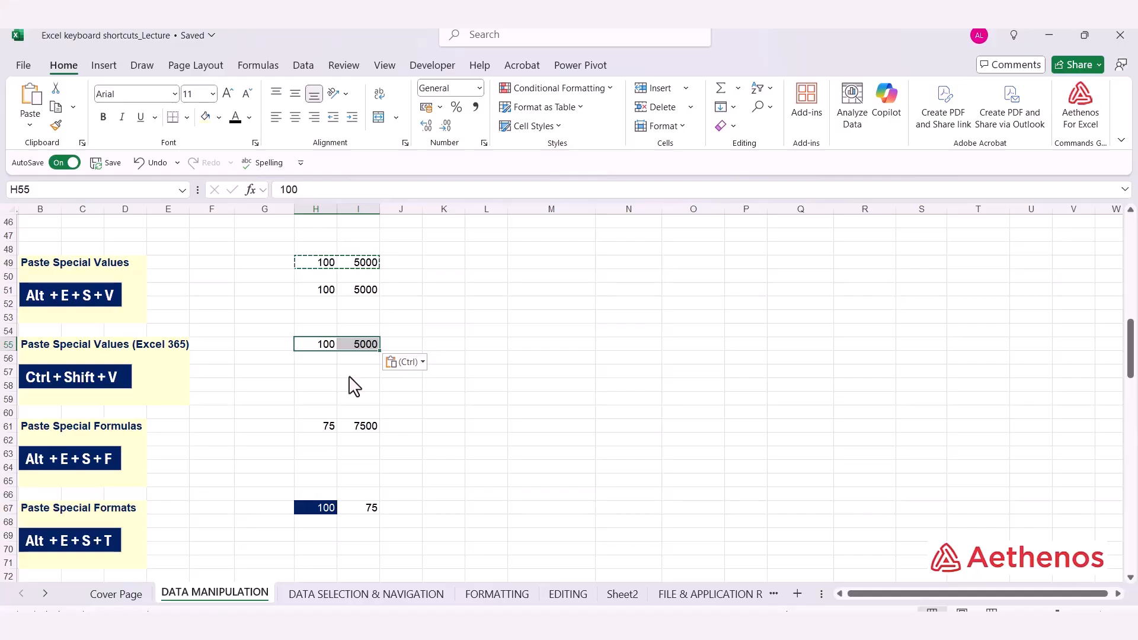
key(Escape)
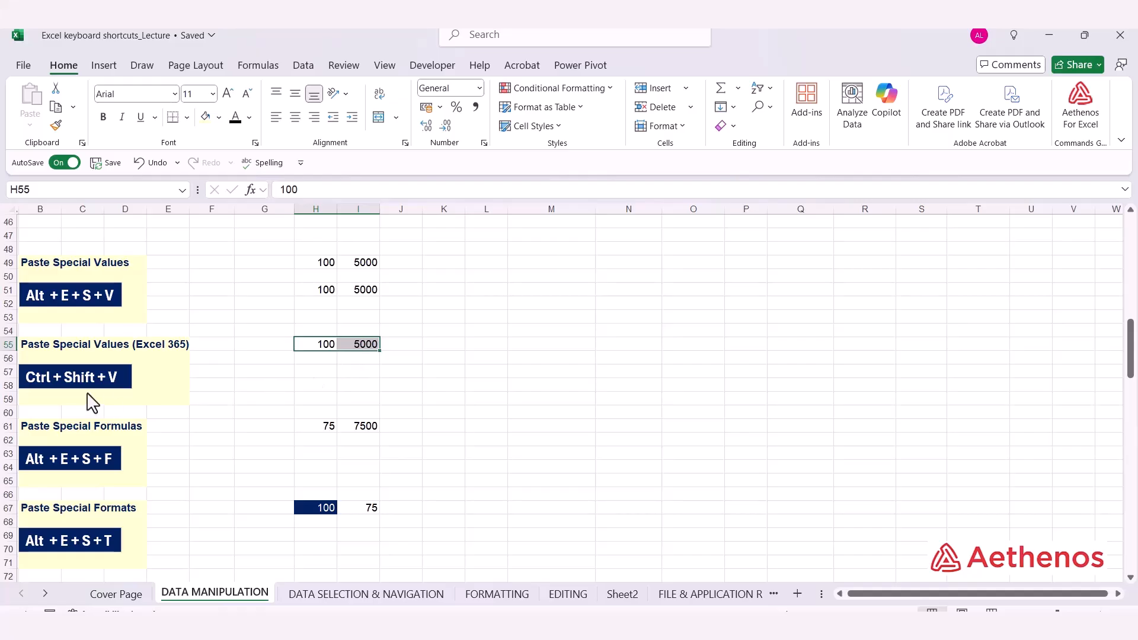
Copy H61:I61 and use Paste Special with the Formulas option to paste into H63:I63.
scroll(317, 383, down, 2)
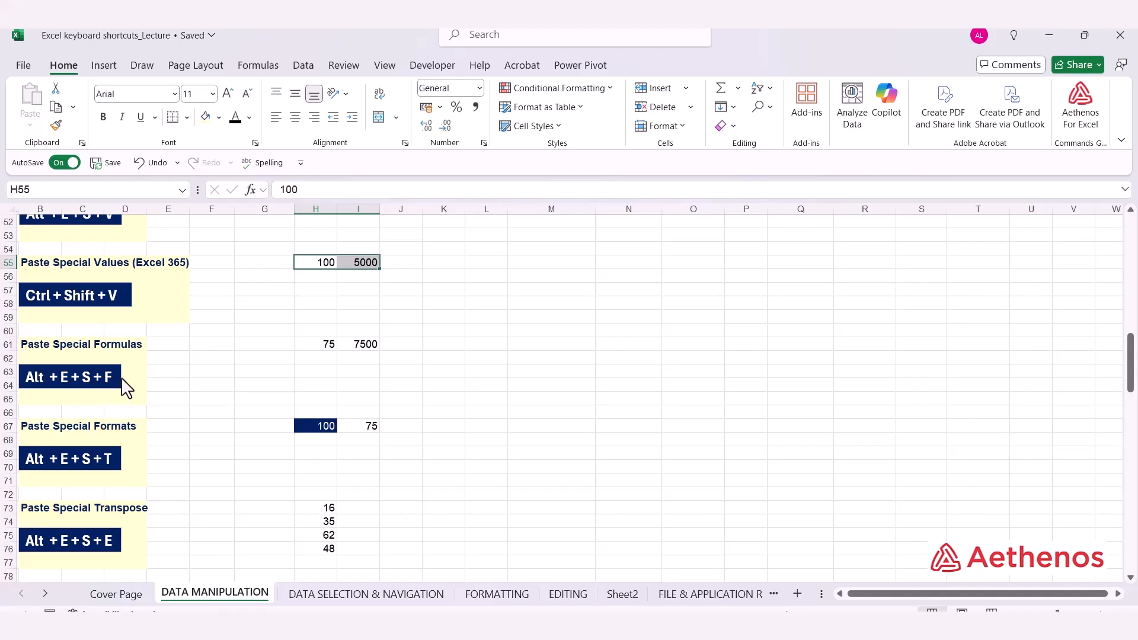
drag(325, 350, 355, 347)
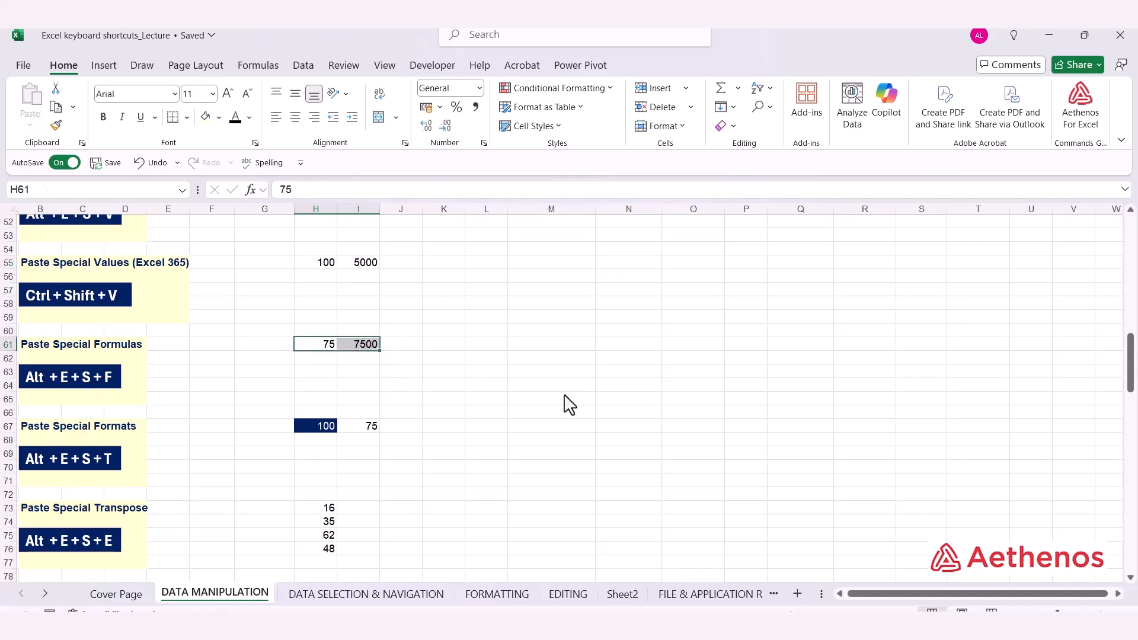
key(ctrl+c)
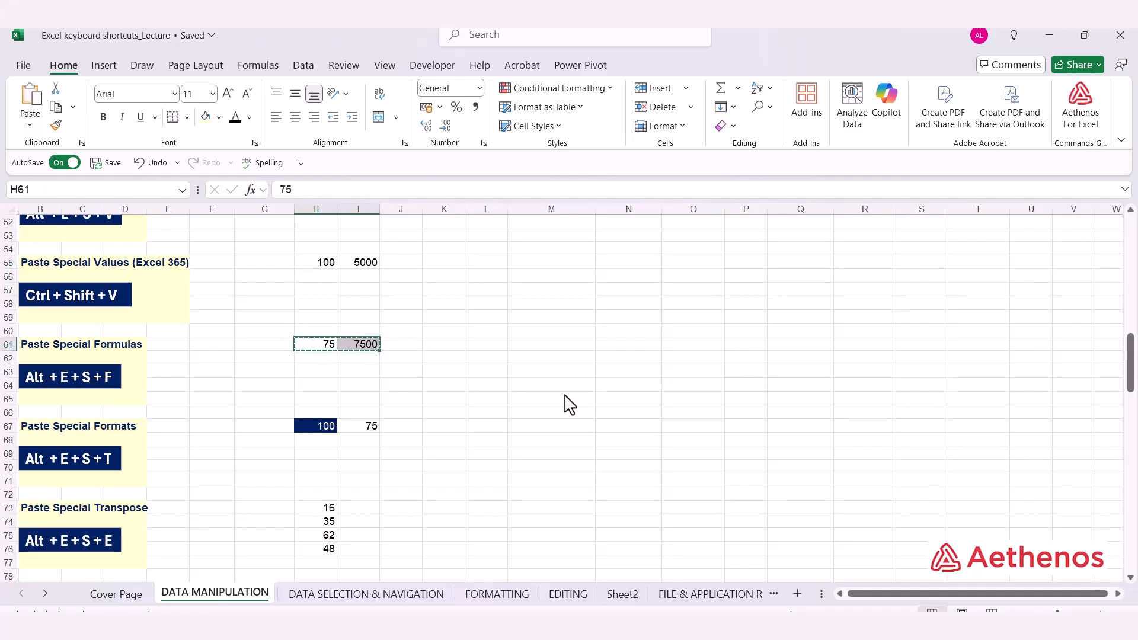
click(329, 377)
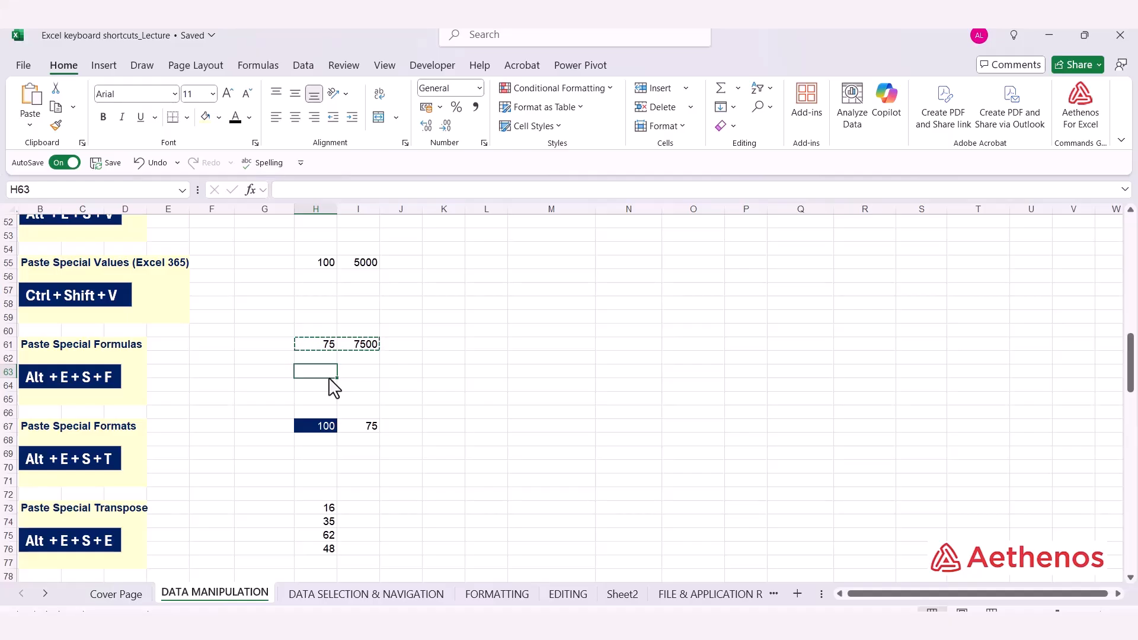
key(alt+e)
key(s)
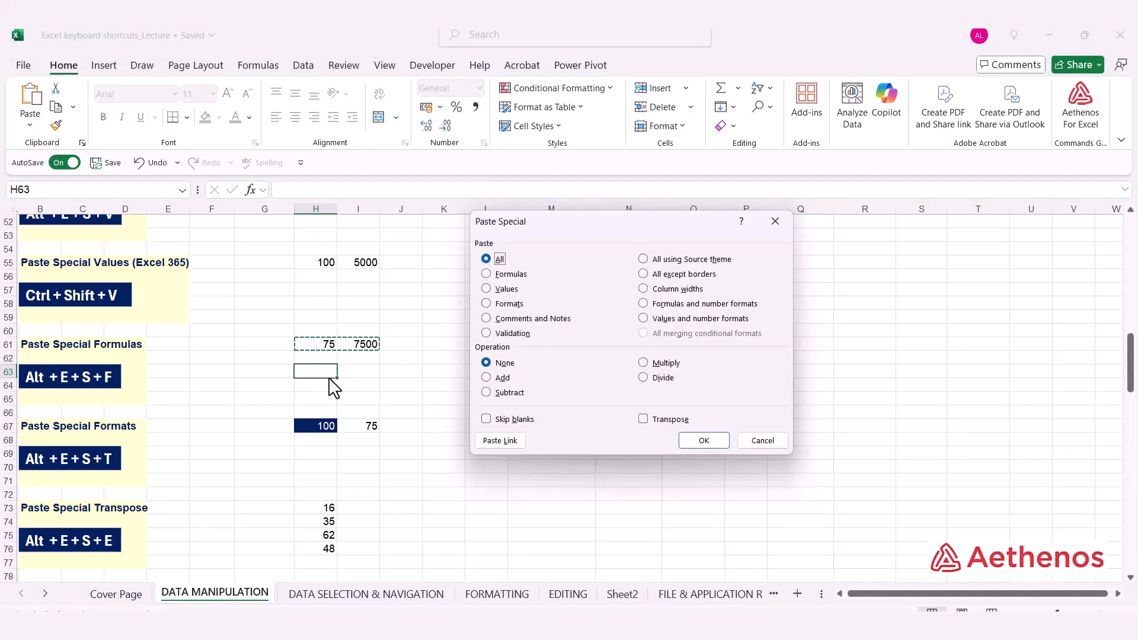
key(f)
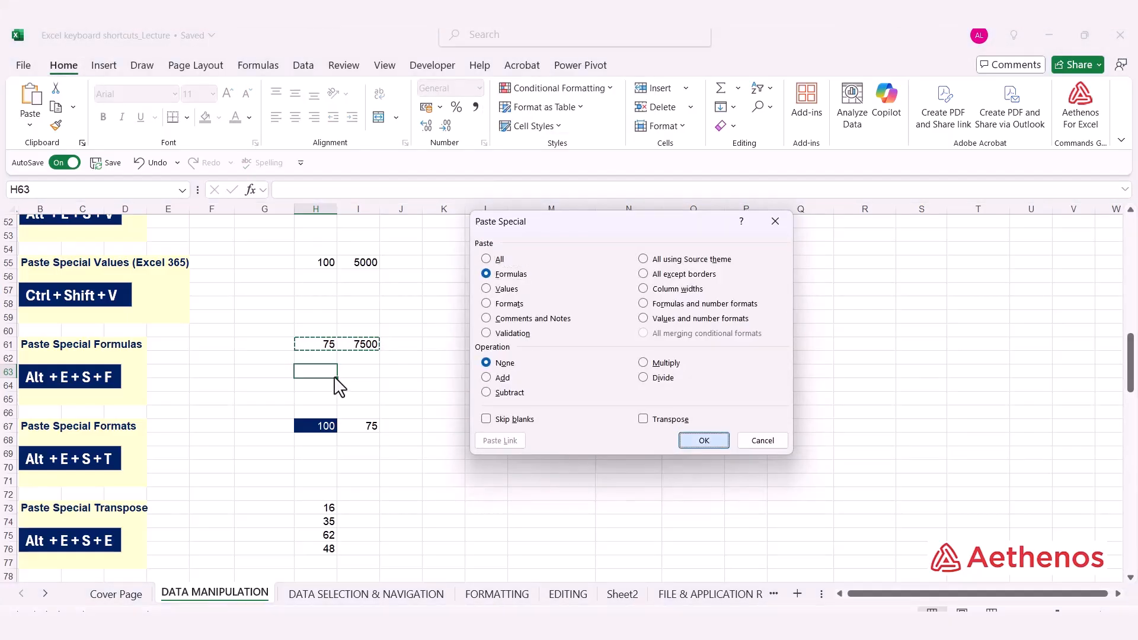
key(Return)
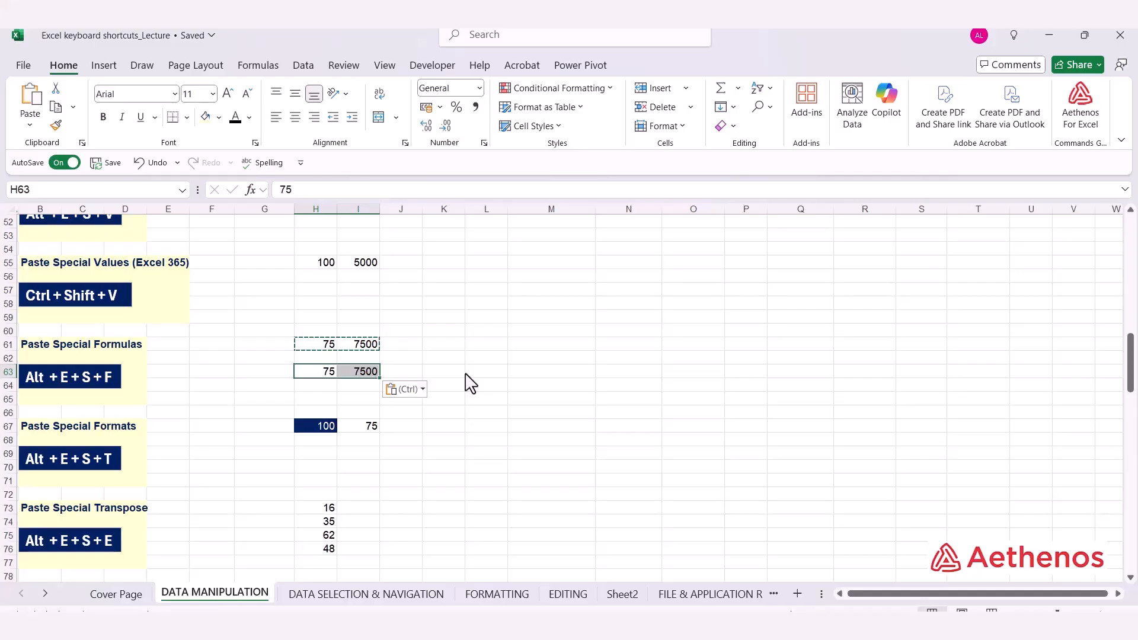
key(Escape)
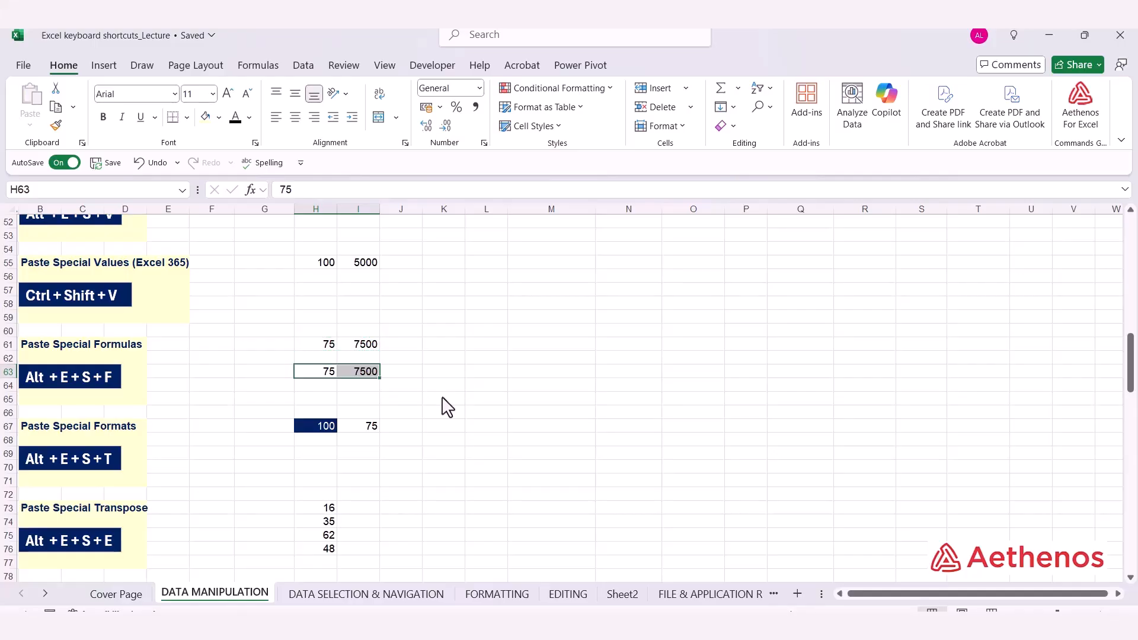
Copy H67:I67 and use Paste Special with the Formats option to apply only its formatting to H69:I69.
scroll(302, 473, down, 2)
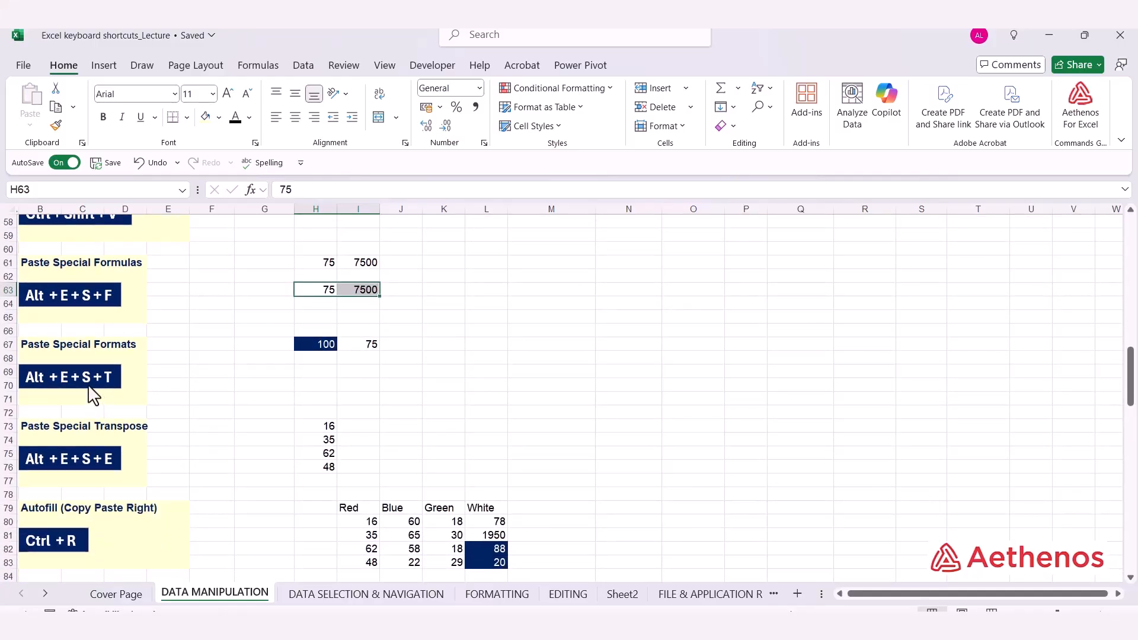
drag(304, 343, 356, 347)
key(ctrl+c)
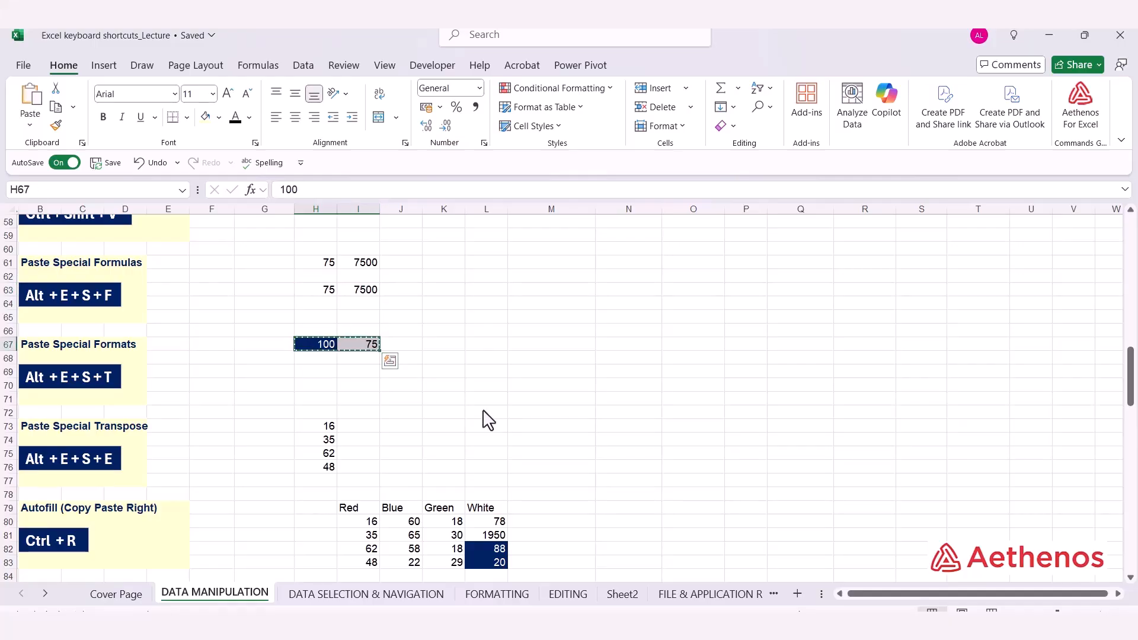
click(319, 374)
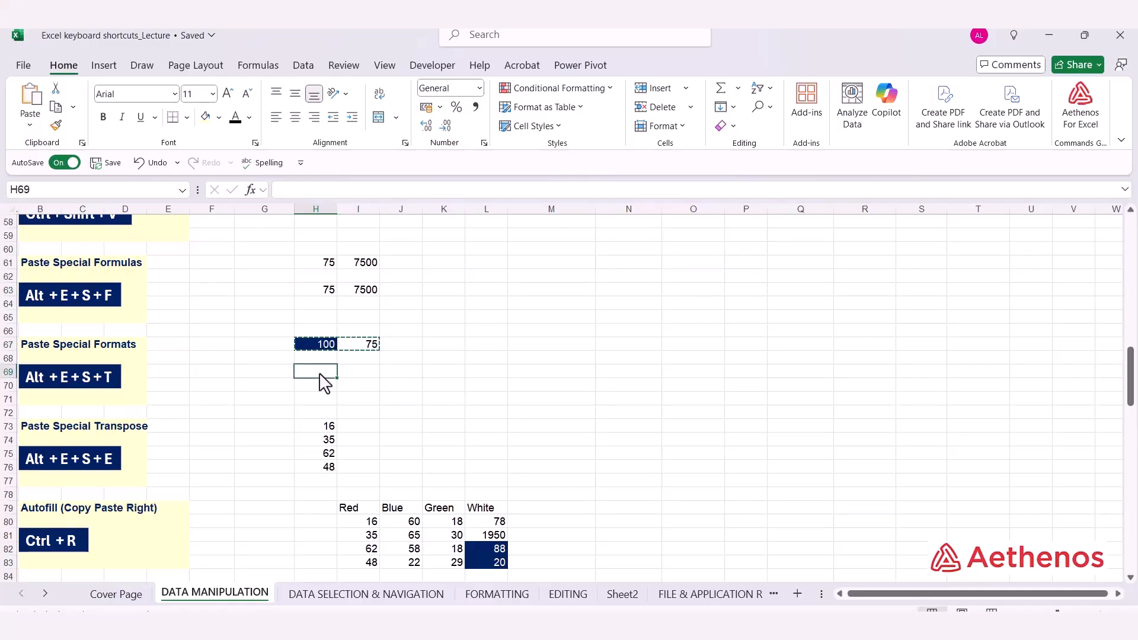
key(alt+e)
key(s)
key(t)
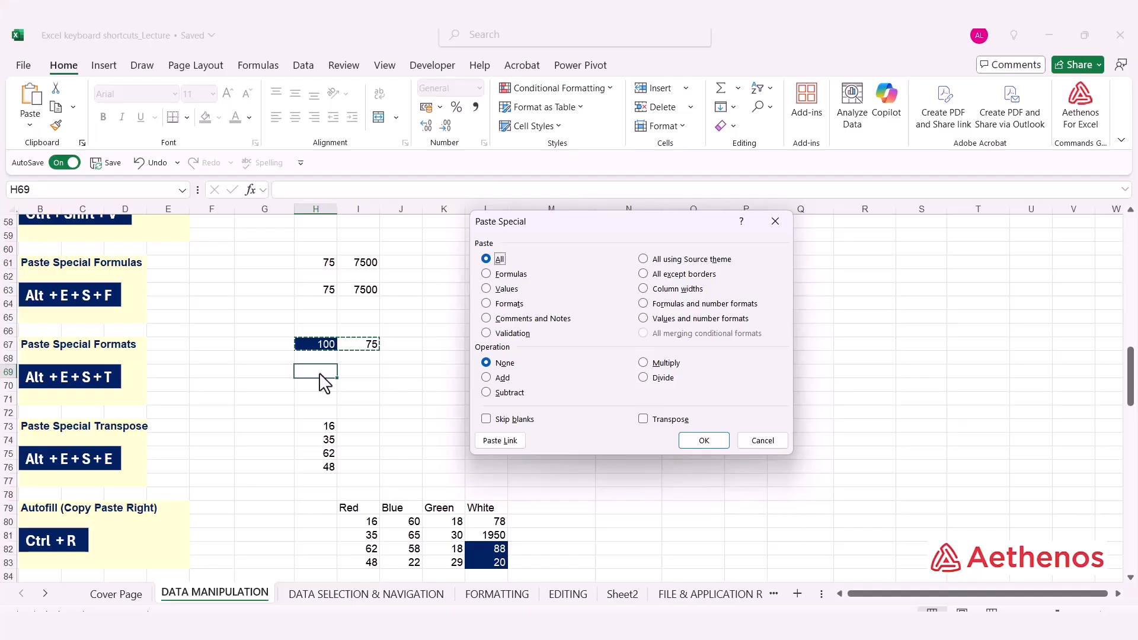
key(Return)
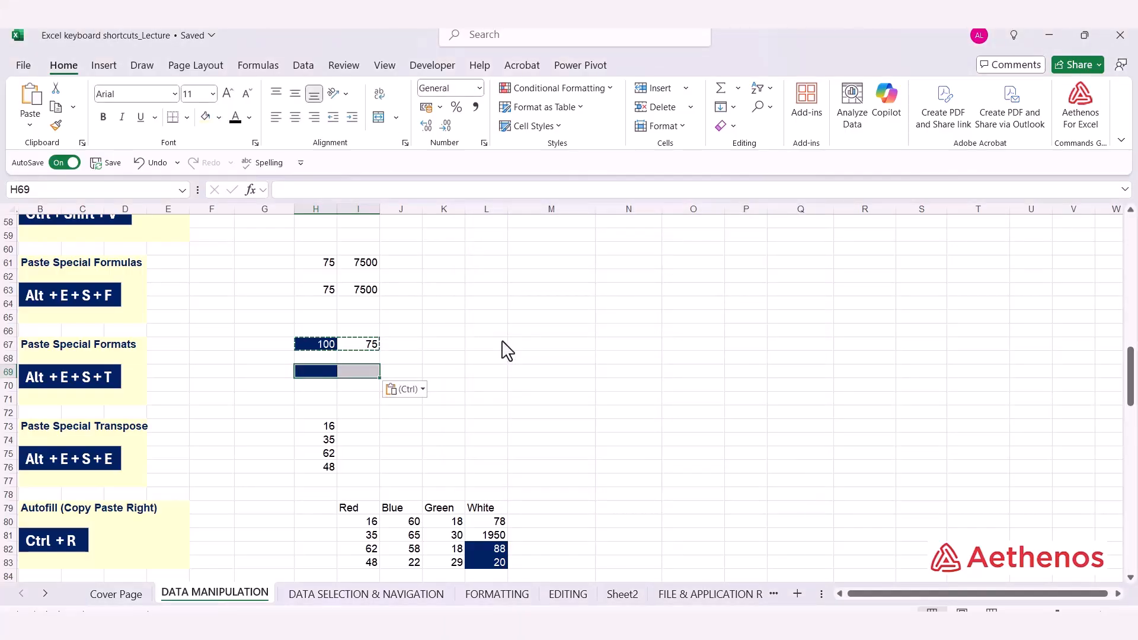
key(Escape)
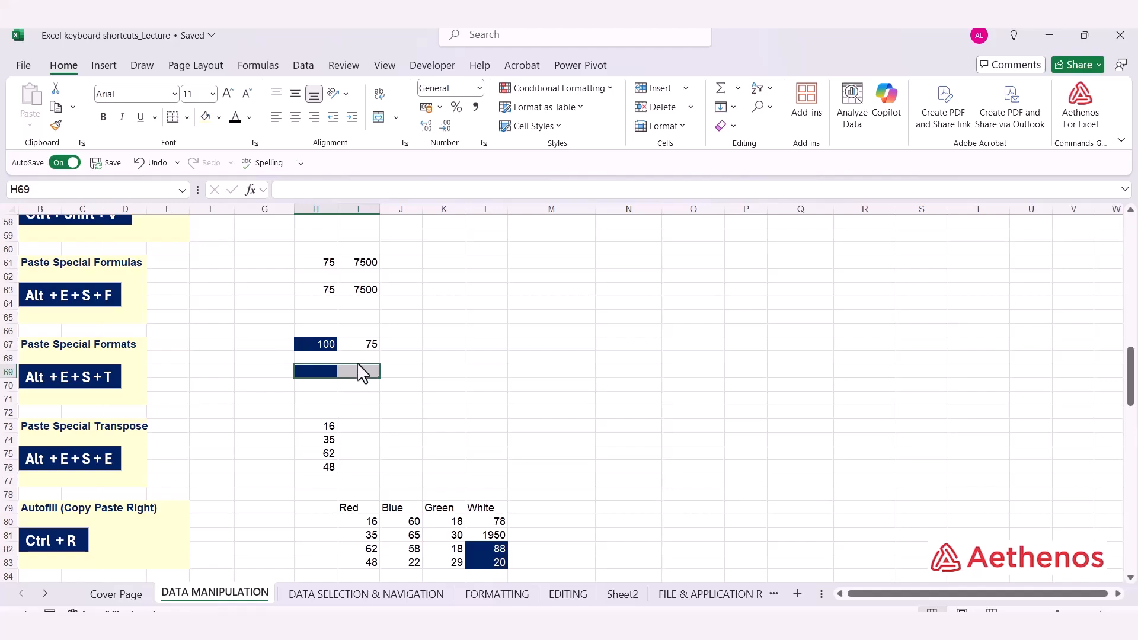
click(407, 374)
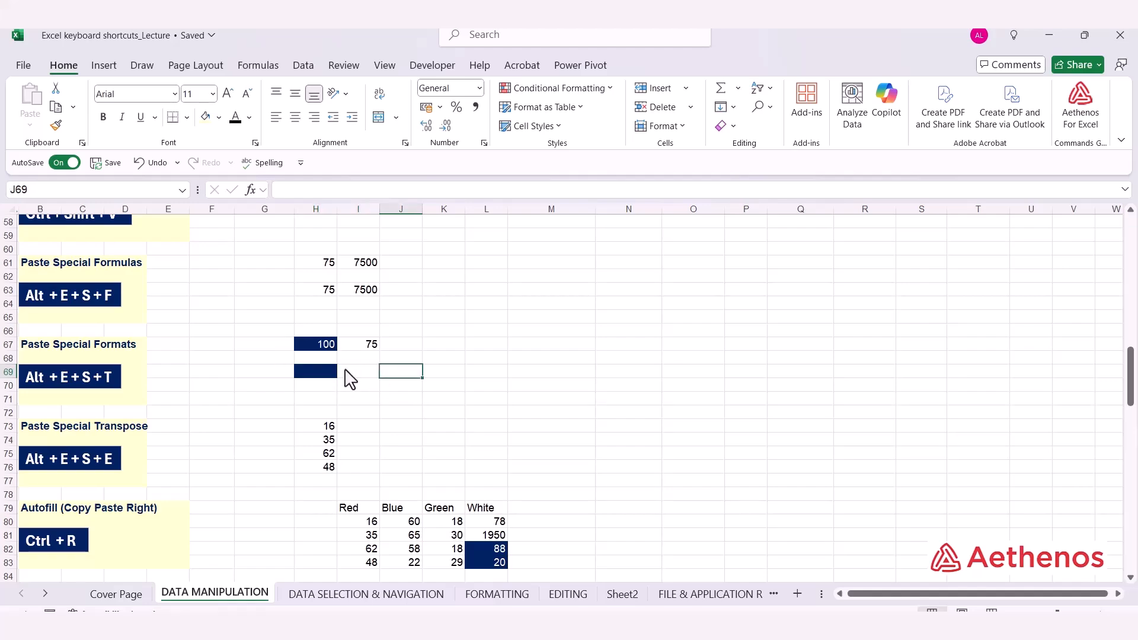
Copy H73:H76 and use Paste Special with the Transpose option to paste it as a row into J73:M73.
scroll(389, 396, down, 1)
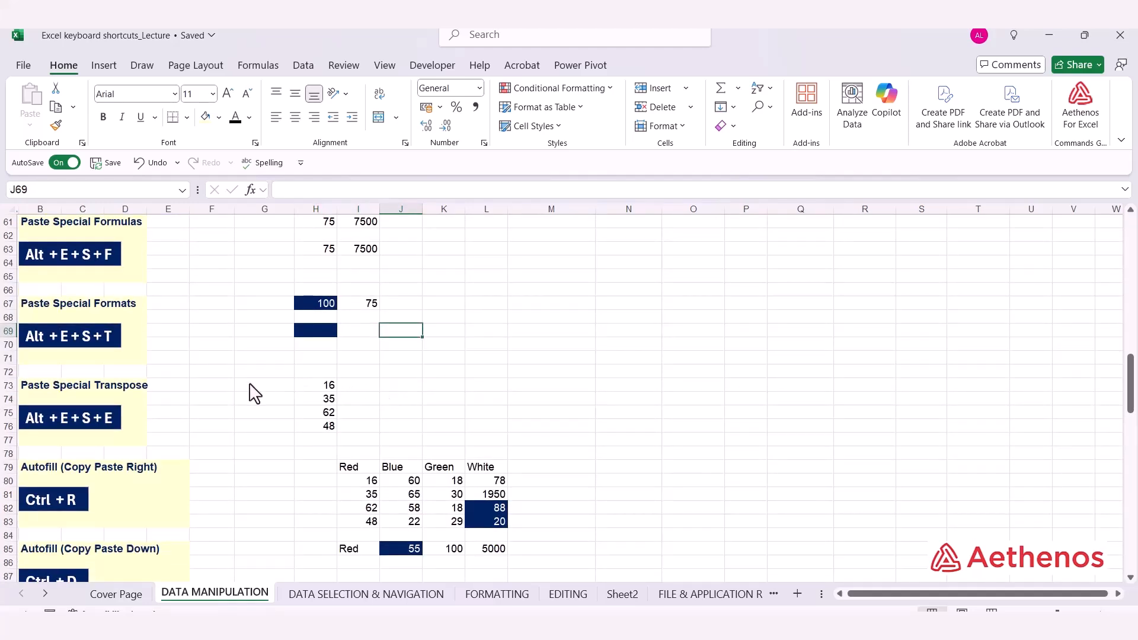
drag(324, 388, 318, 444)
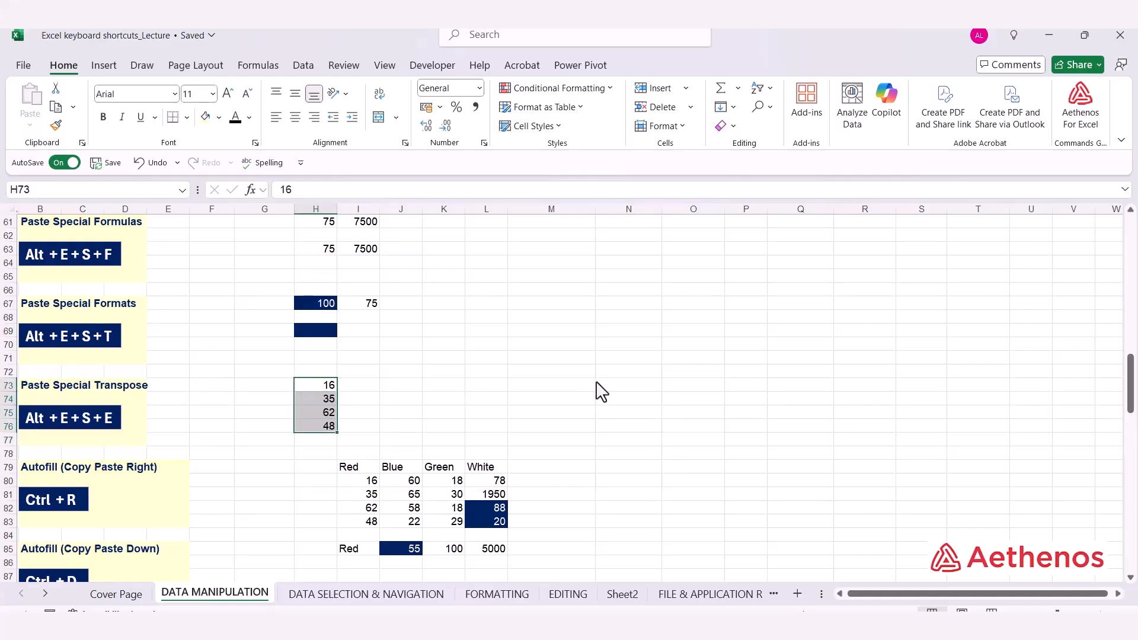
key(ctrl+c)
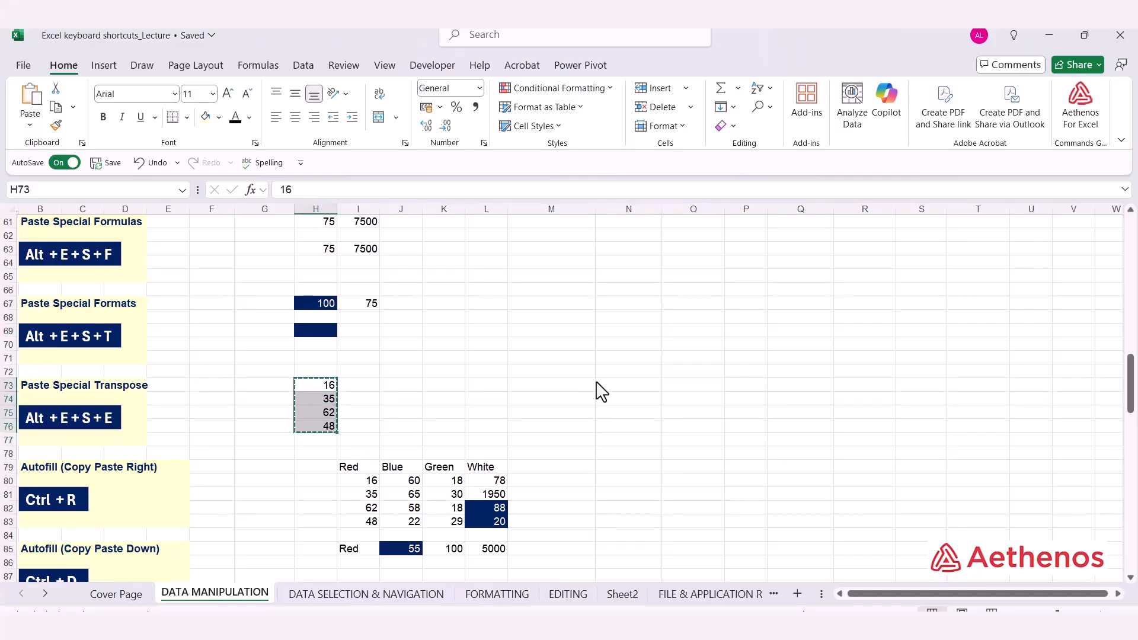
click(409, 389)
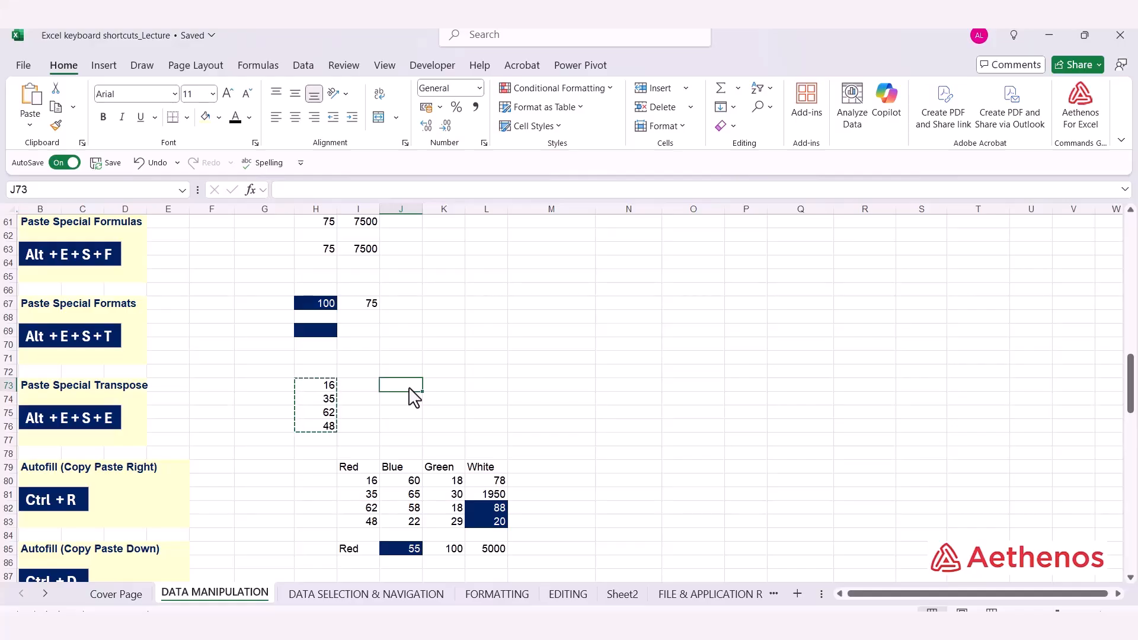
key(alt+e)
key(s)
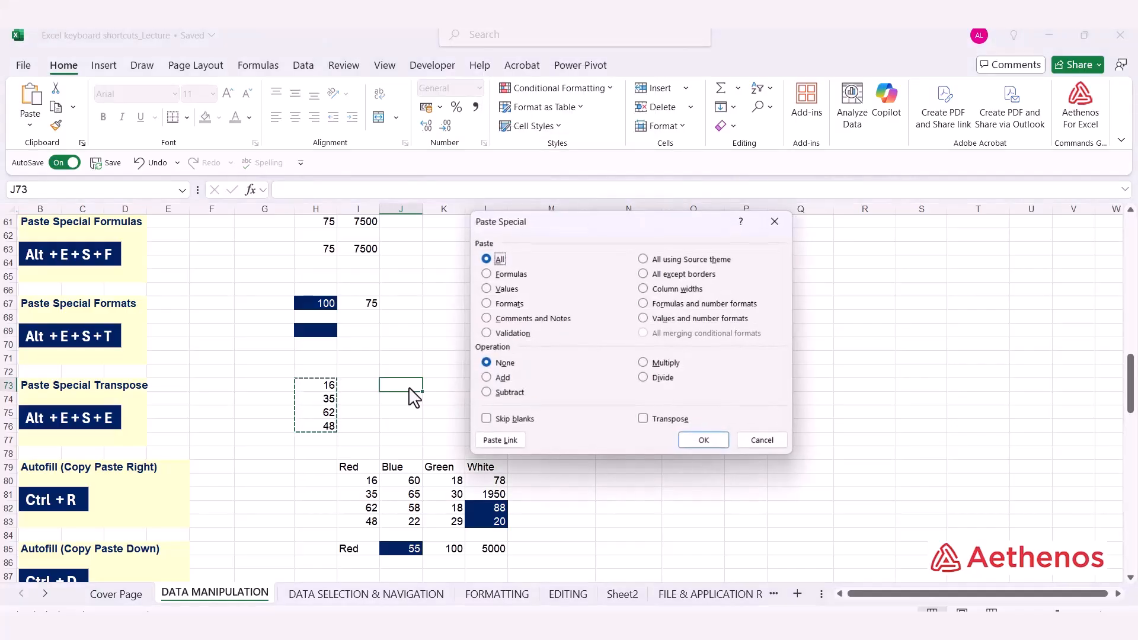
key(e)
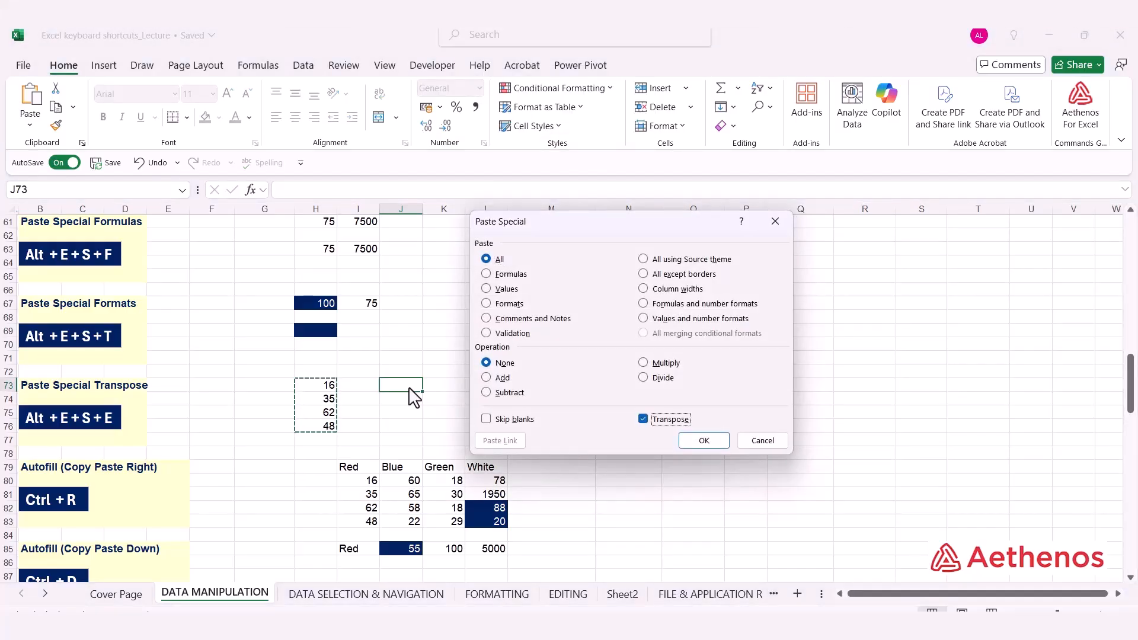
key(Return)
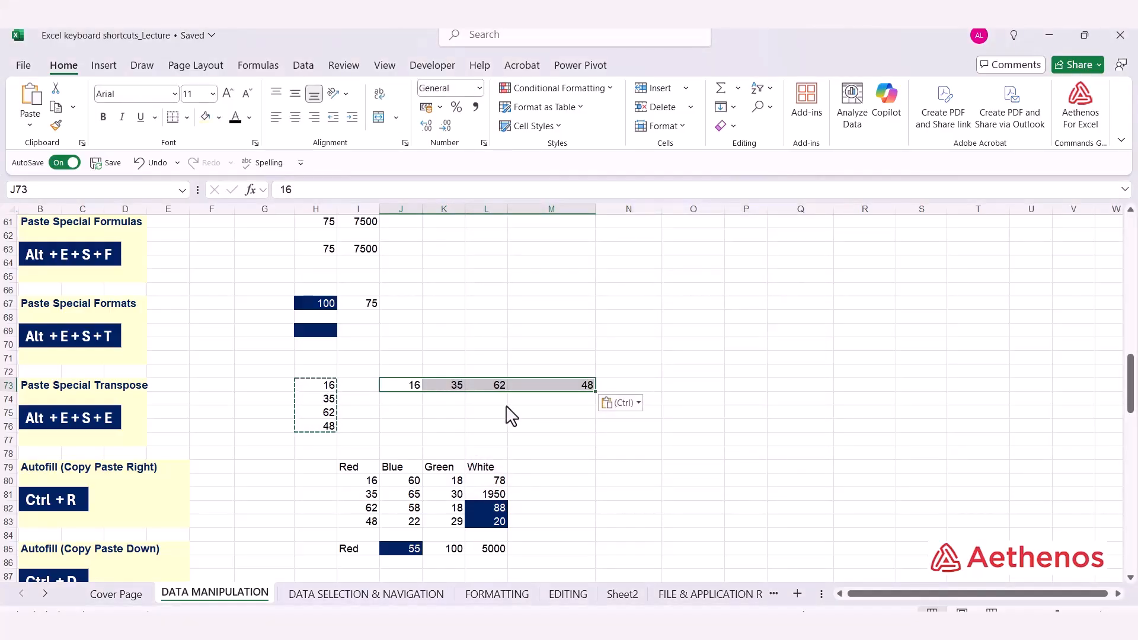
key(Escape)
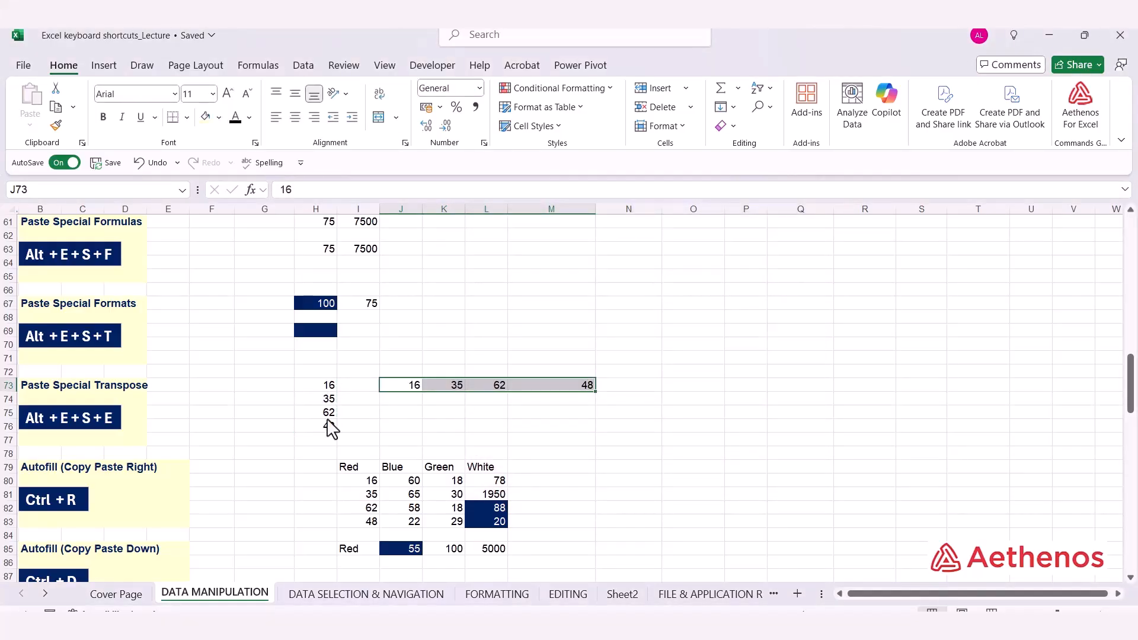
Fill M80:M83 from the adjacent White column L80:L83 using the Fill Right command.
scroll(582, 412, down, 1)
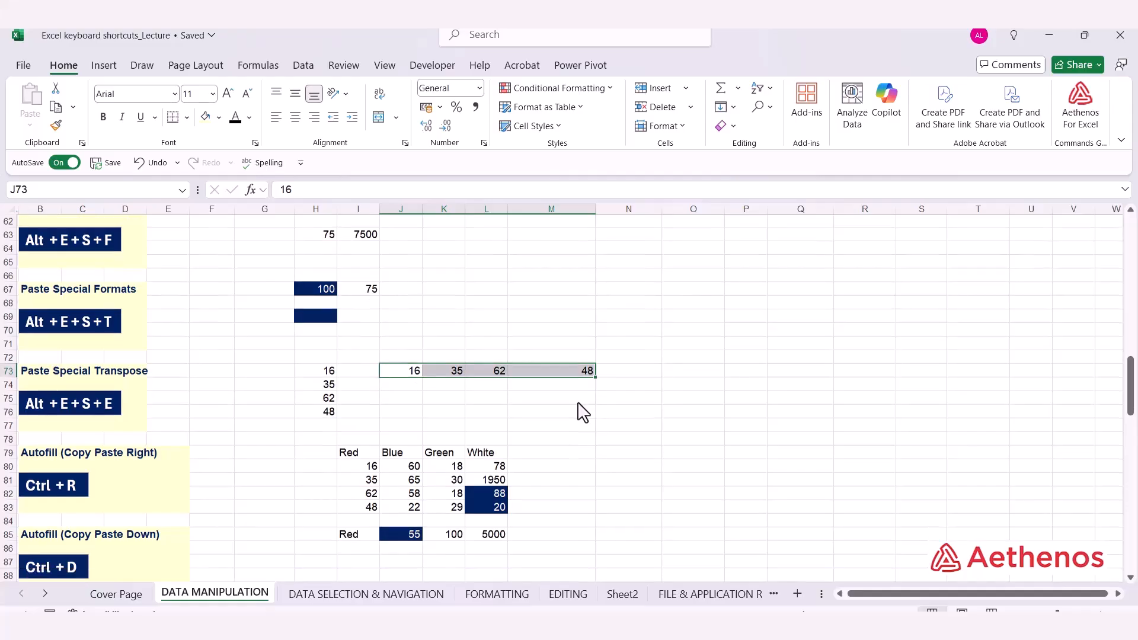
scroll(583, 412, down, 3)
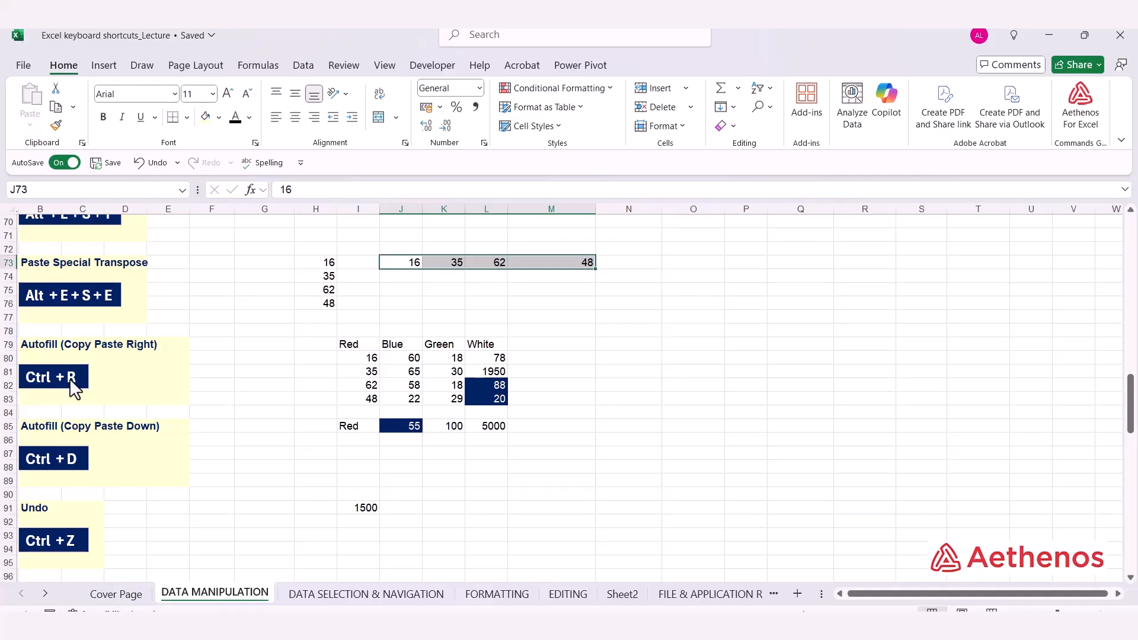
click(539, 360)
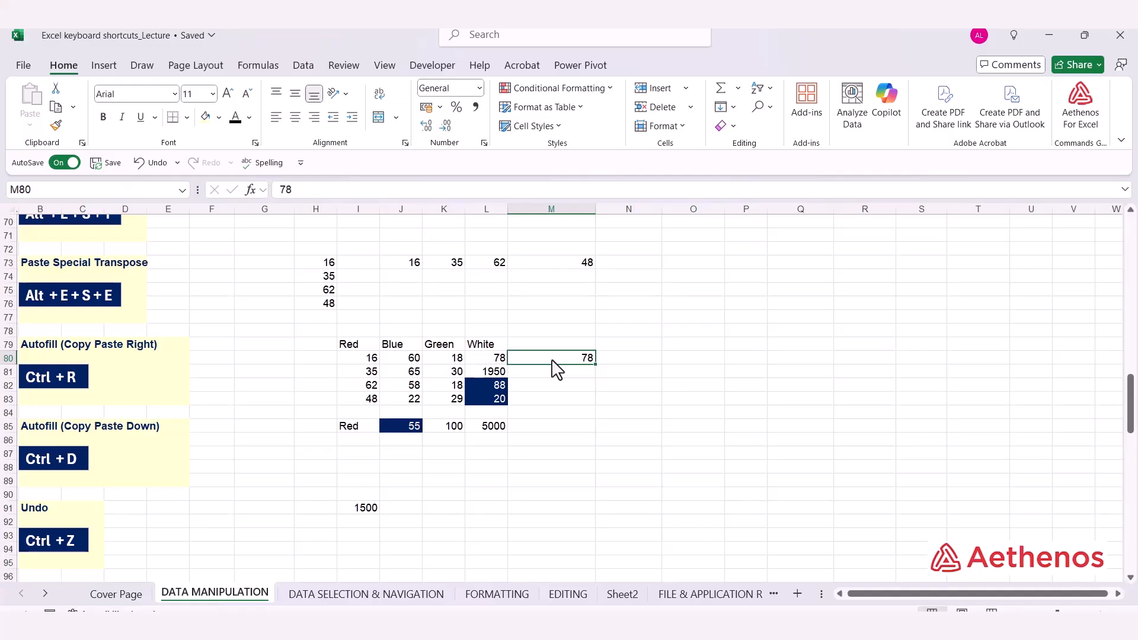
key(ctrl+z)
drag(556, 369, 554, 409)
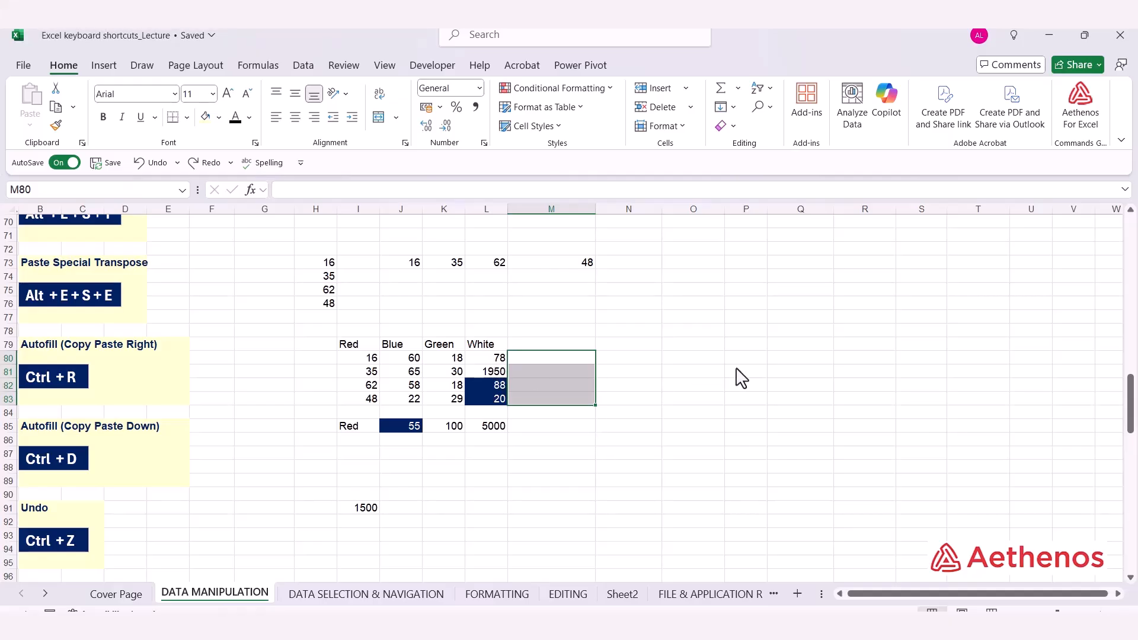
key(ctrl+r)
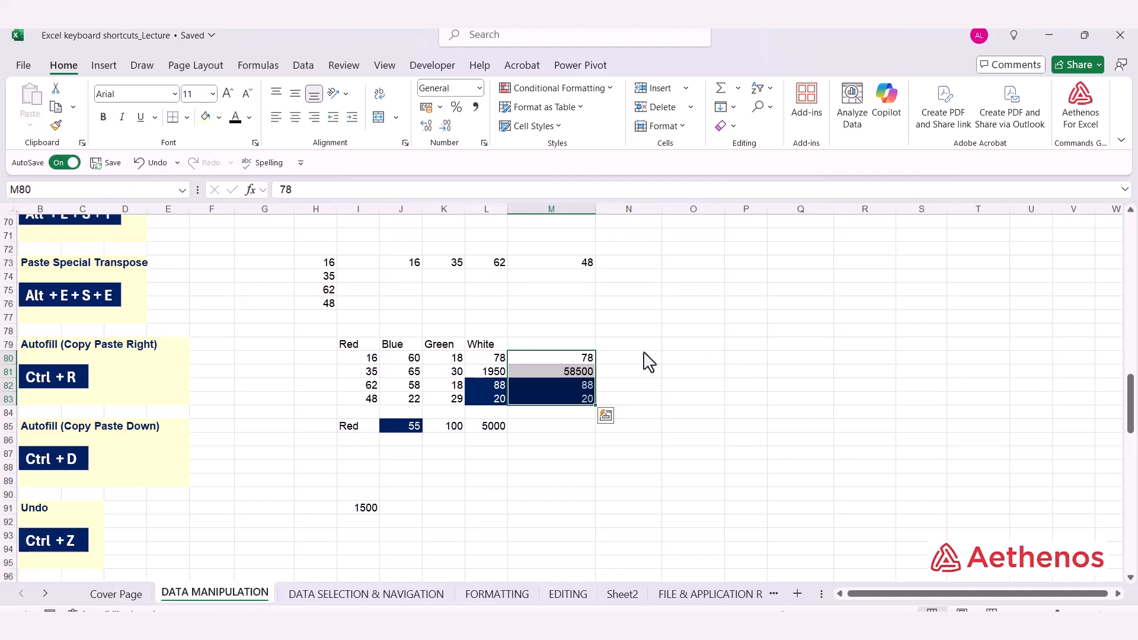
Inspect the filled cells M80:M83 and compare the formulas in L81 and M81 without changing them.
click(574, 371)
drag(571, 361, 571, 361)
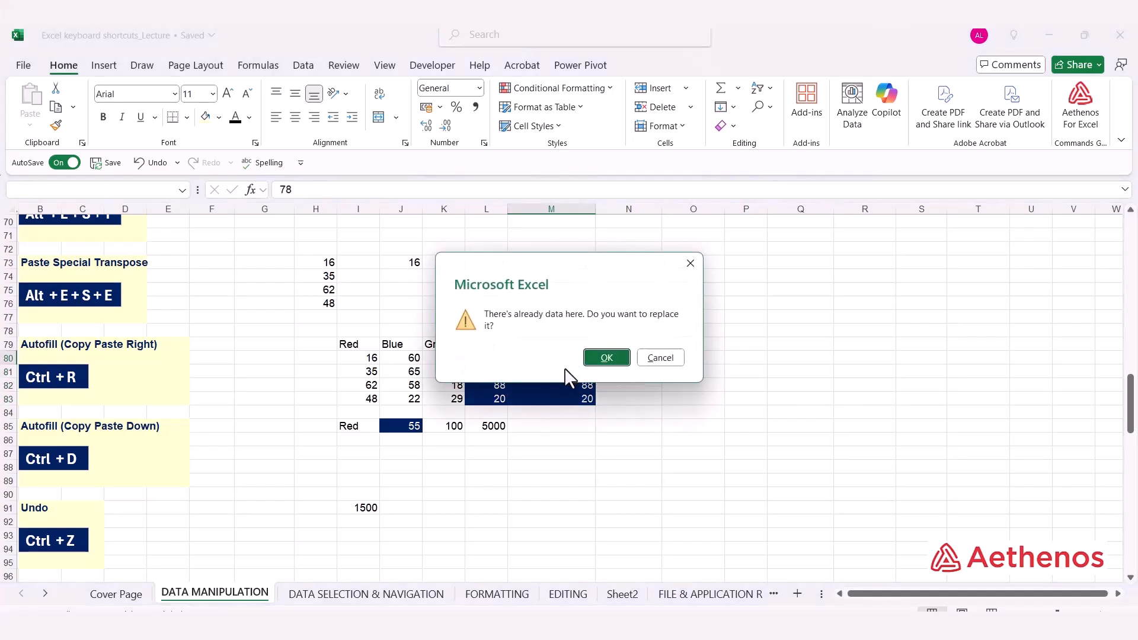
click(646, 360)
click(644, 360)
click(559, 361)
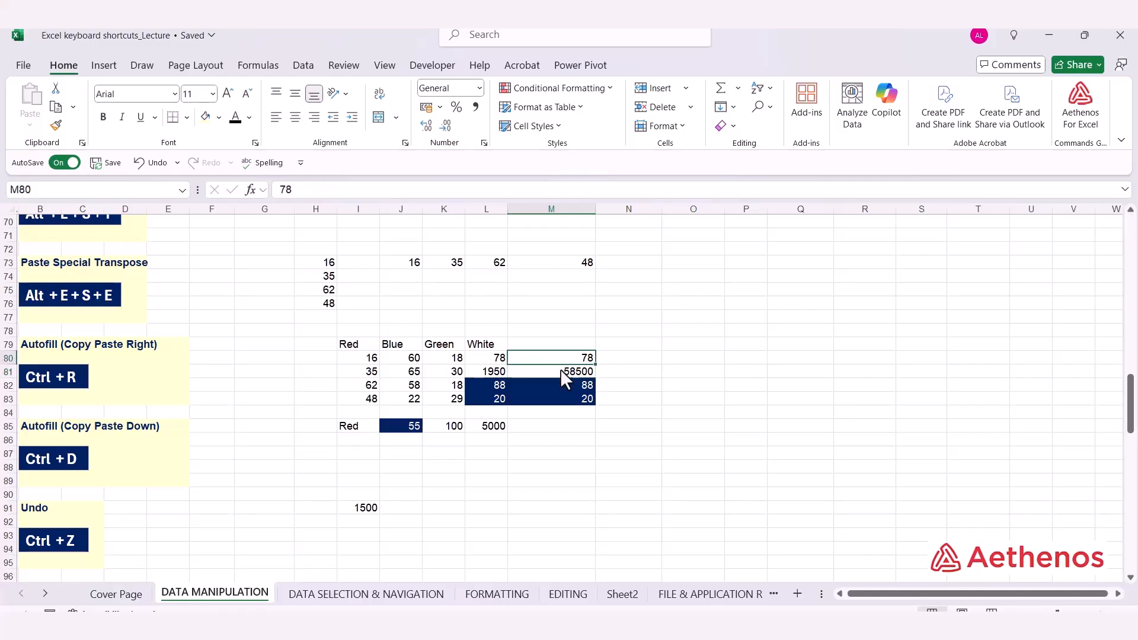
drag(555, 386, 490, 403)
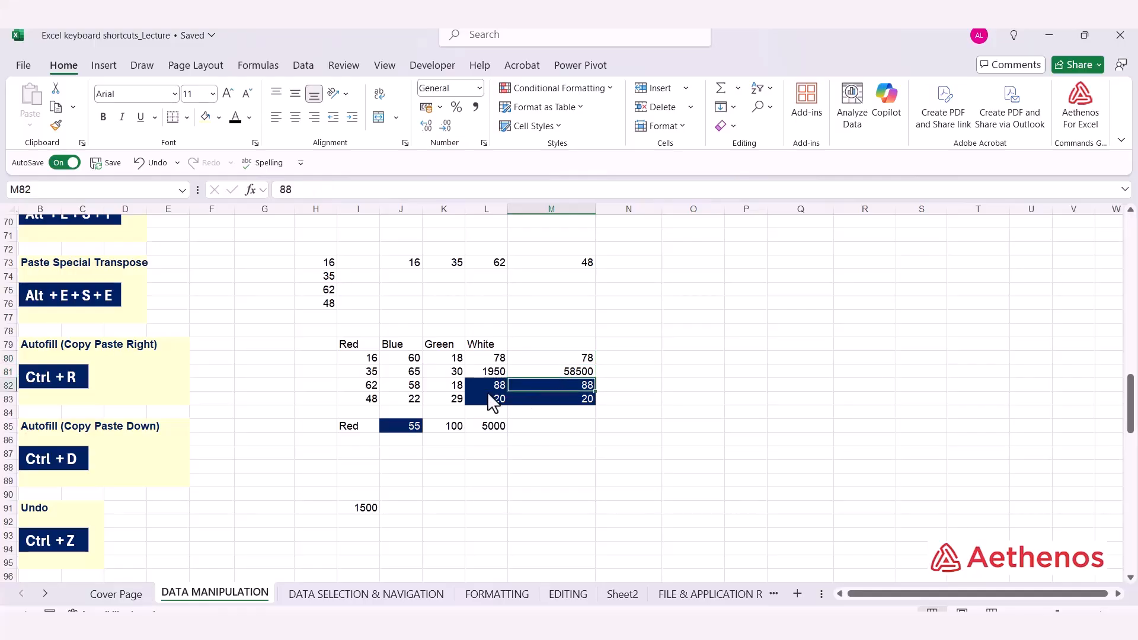
ctrl+click(562, 372)
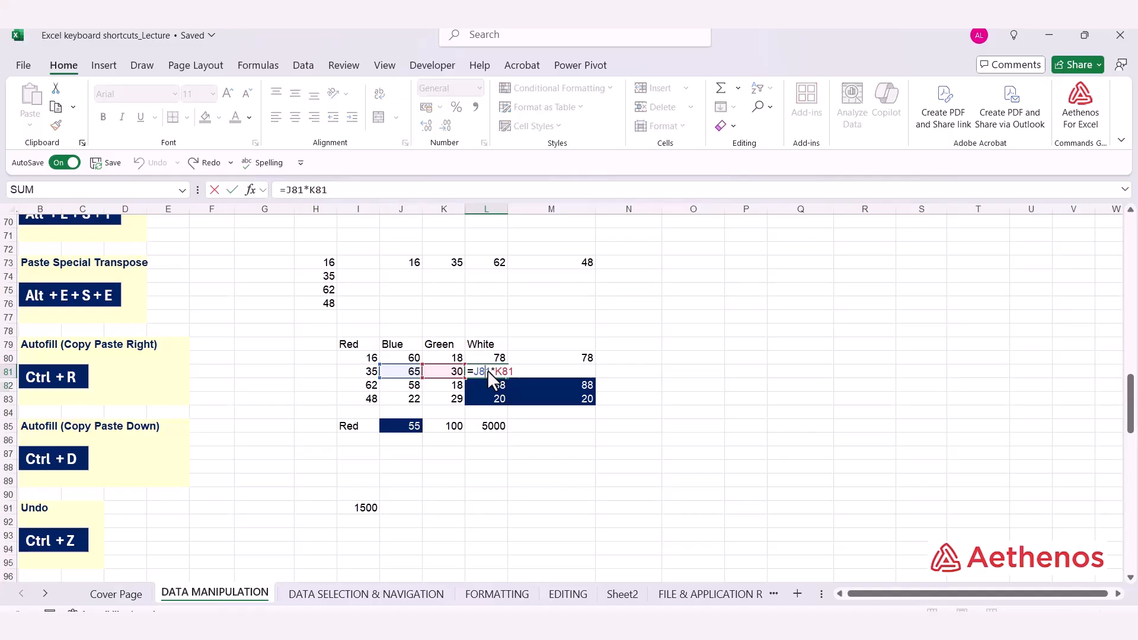
key(Escape)
double_click(572, 372)
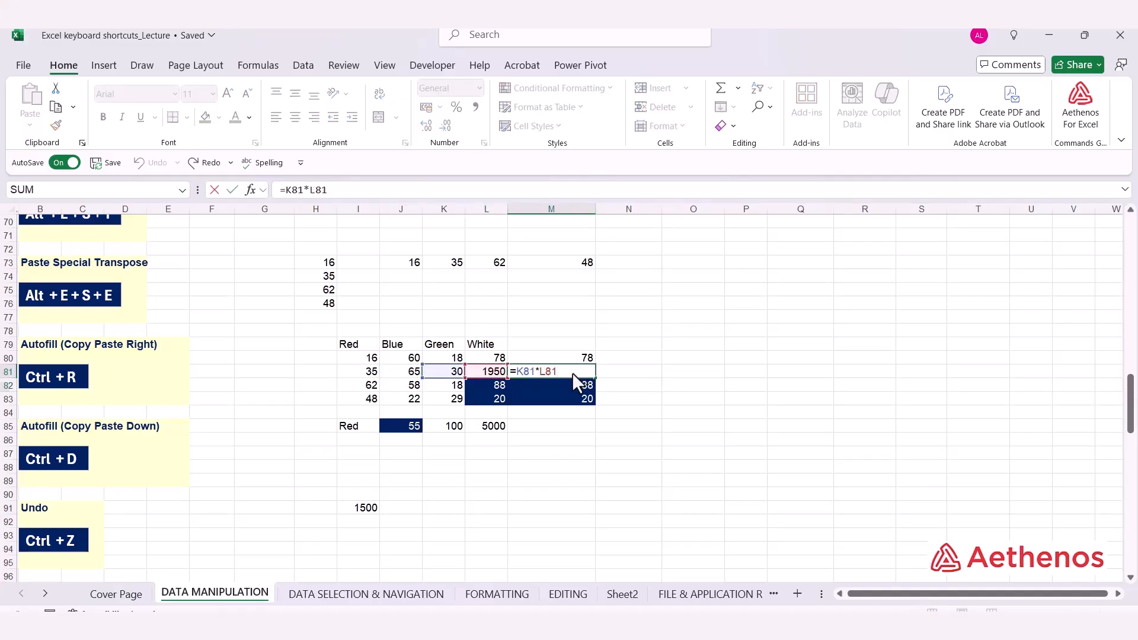
key(Escape)
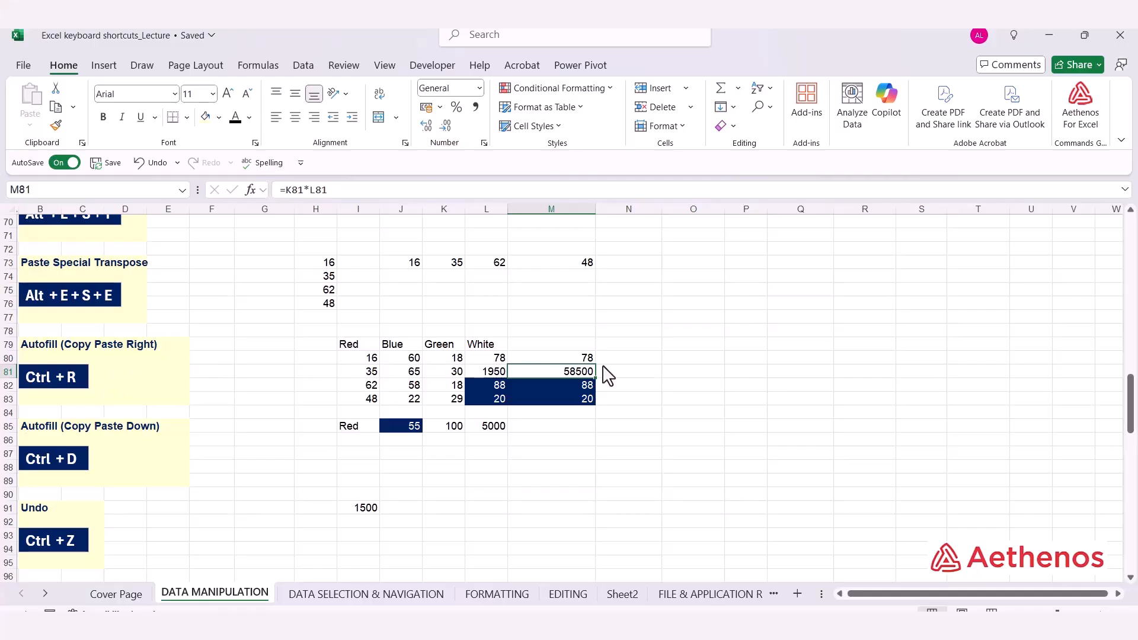
Fill I86:L86 from the row above using the Fill Down command and check the copied cells.
scroll(604, 373, down, 2)
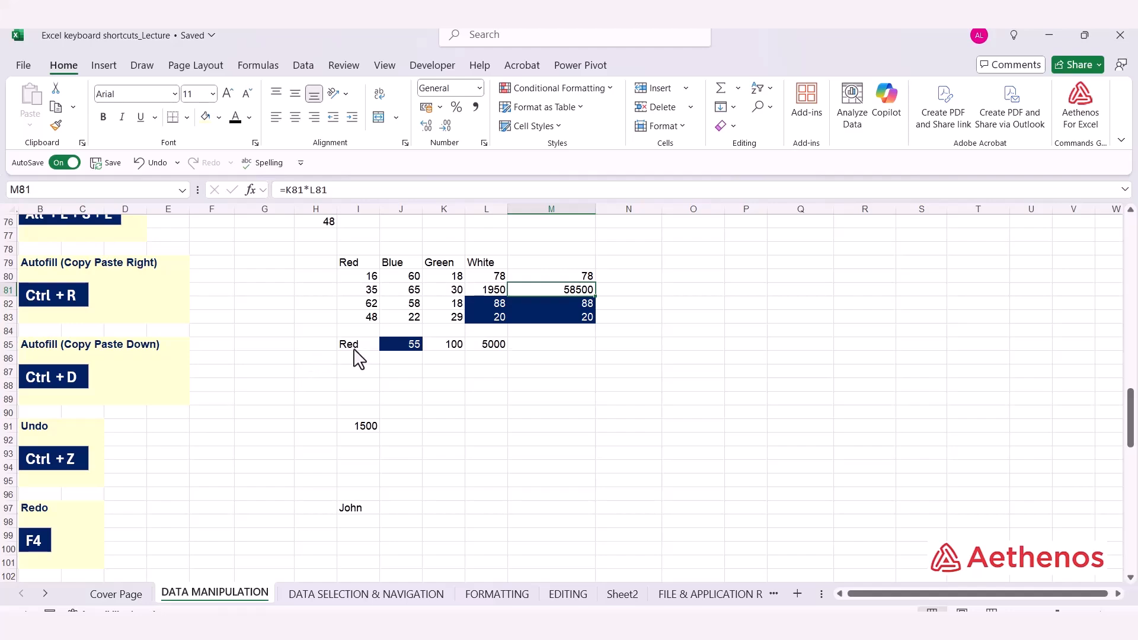
drag(354, 350, 478, 351)
drag(358, 360, 495, 371)
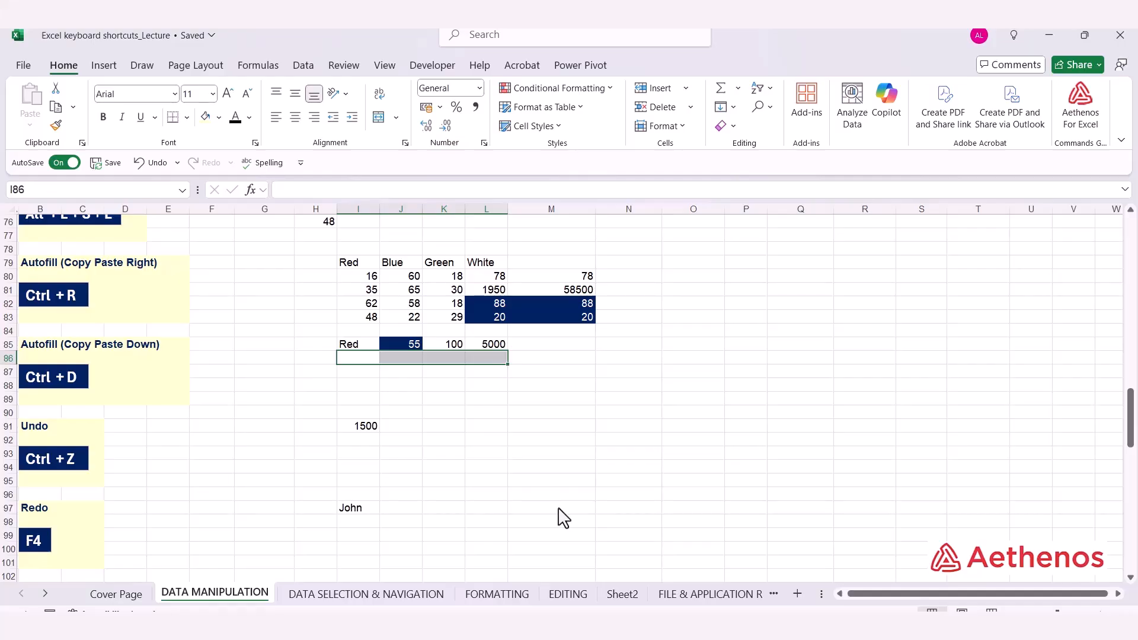
key(ctrl+d)
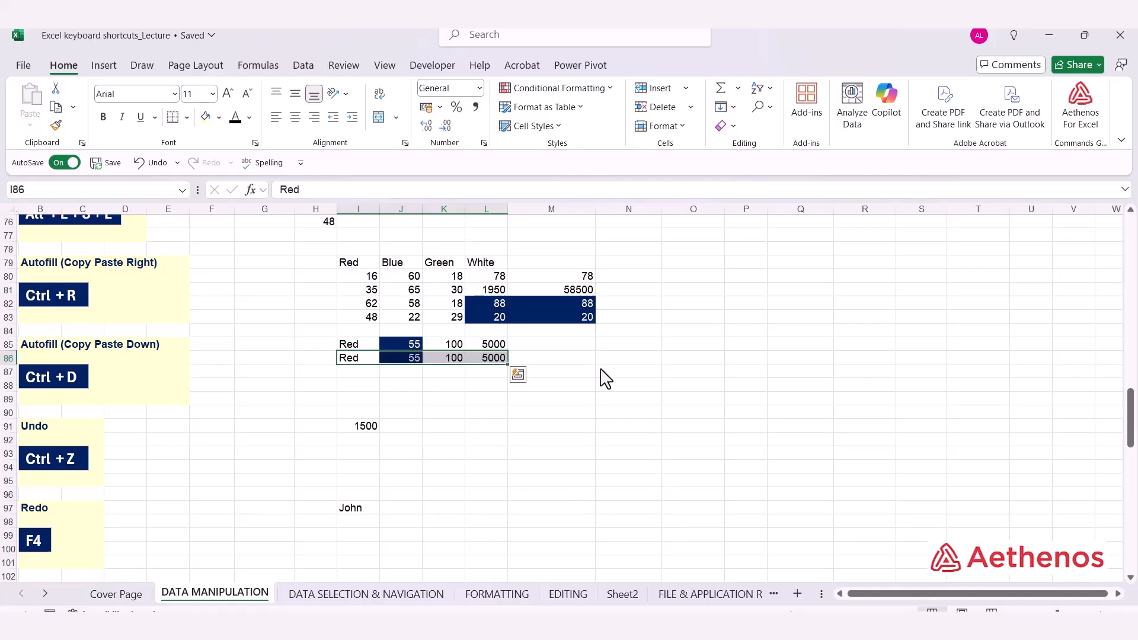
click(603, 373)
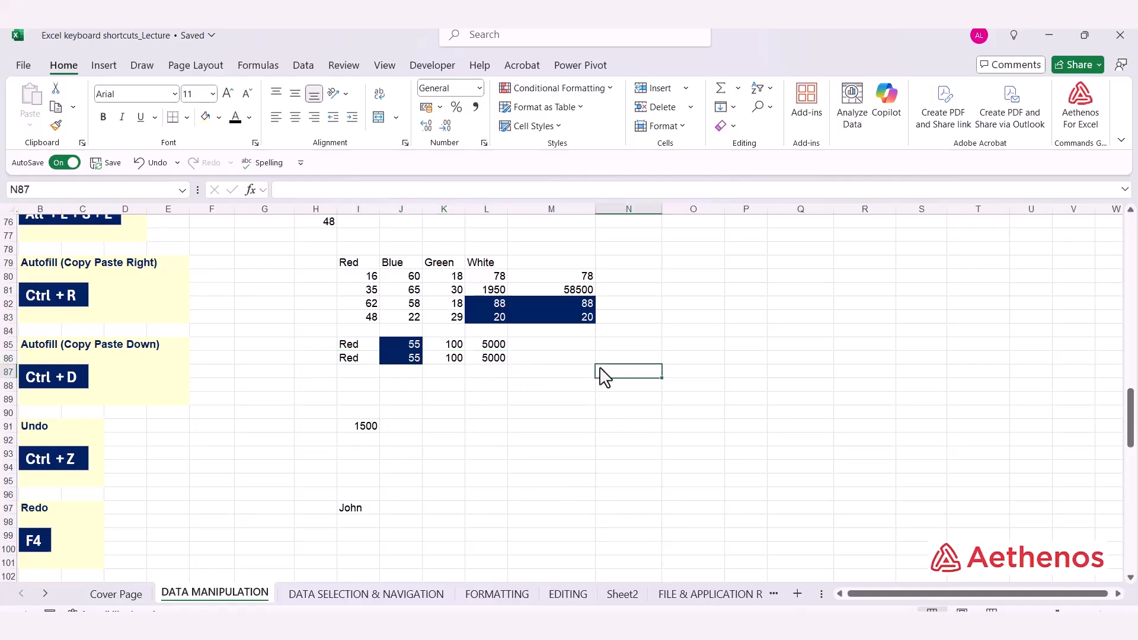
click(418, 361)
click(448, 361)
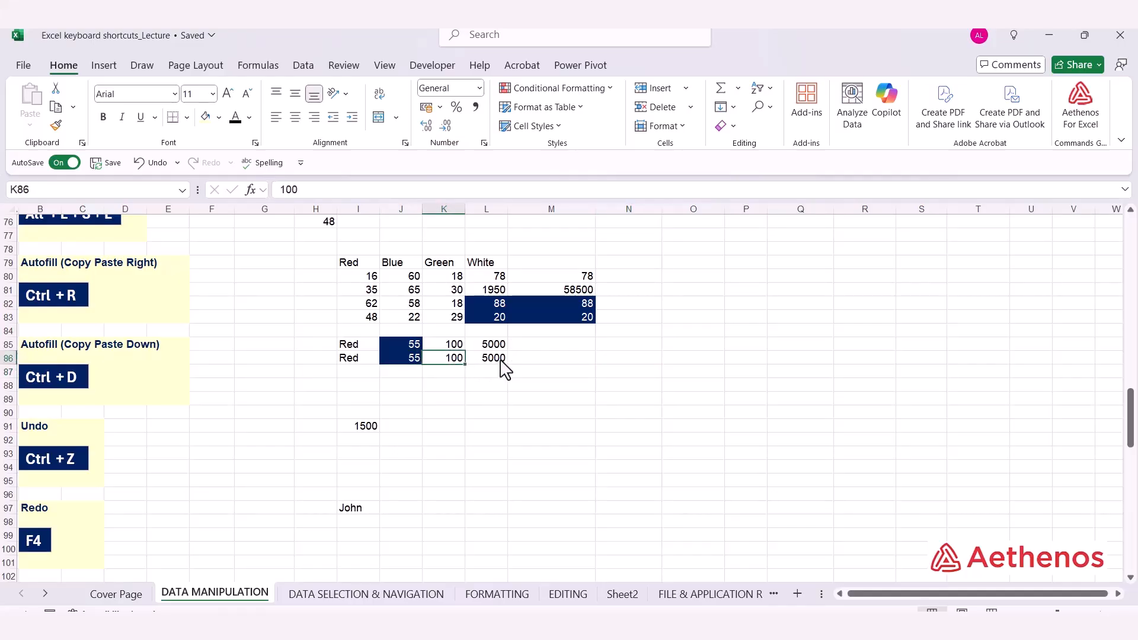
click(503, 368)
click(450, 363)
Apply bold to cell I91 and undo that formatting.
click(369, 431)
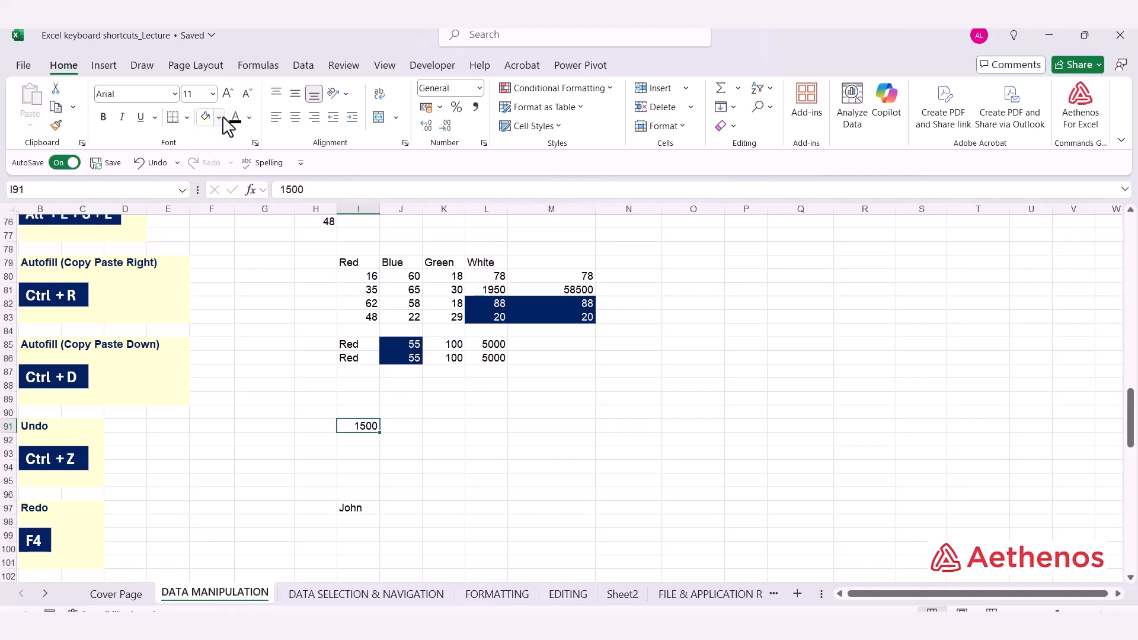
click(102, 117)
click(406, 469)
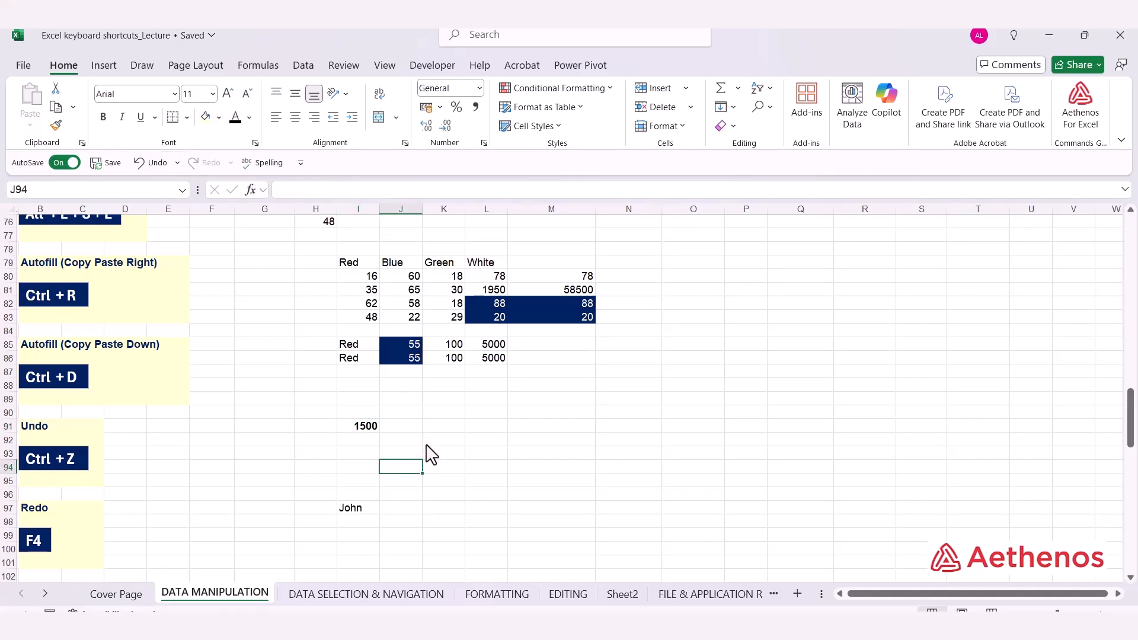
key(ctrl+z)
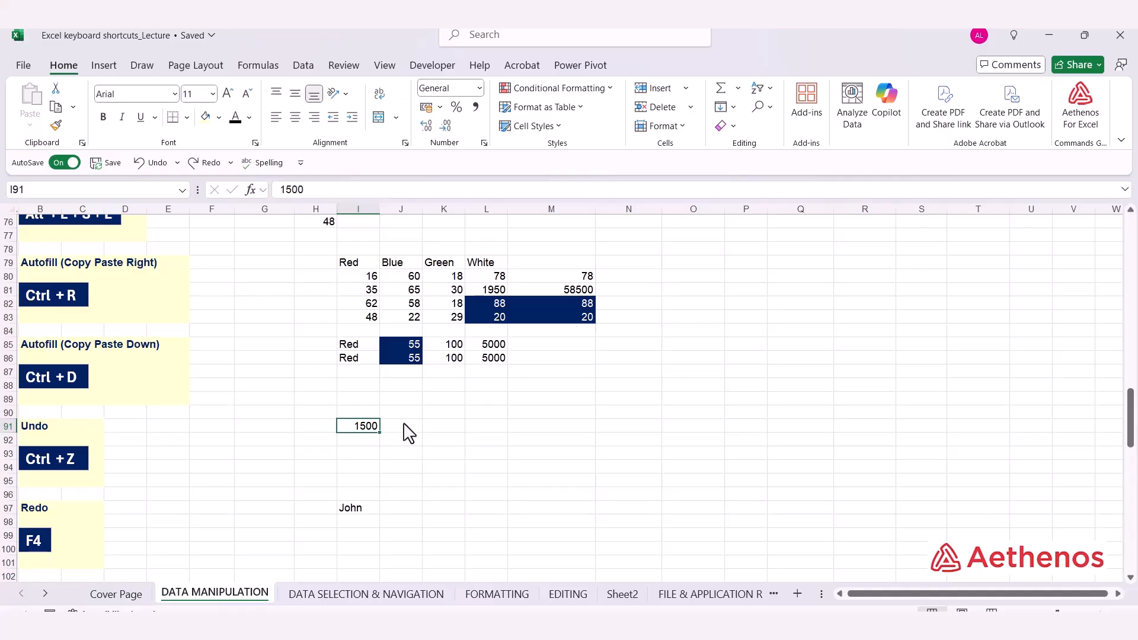
Apply a yellow fill from the standard colors to cell I97 in the Redo section.
scroll(409, 433, down, 2)
click(359, 428)
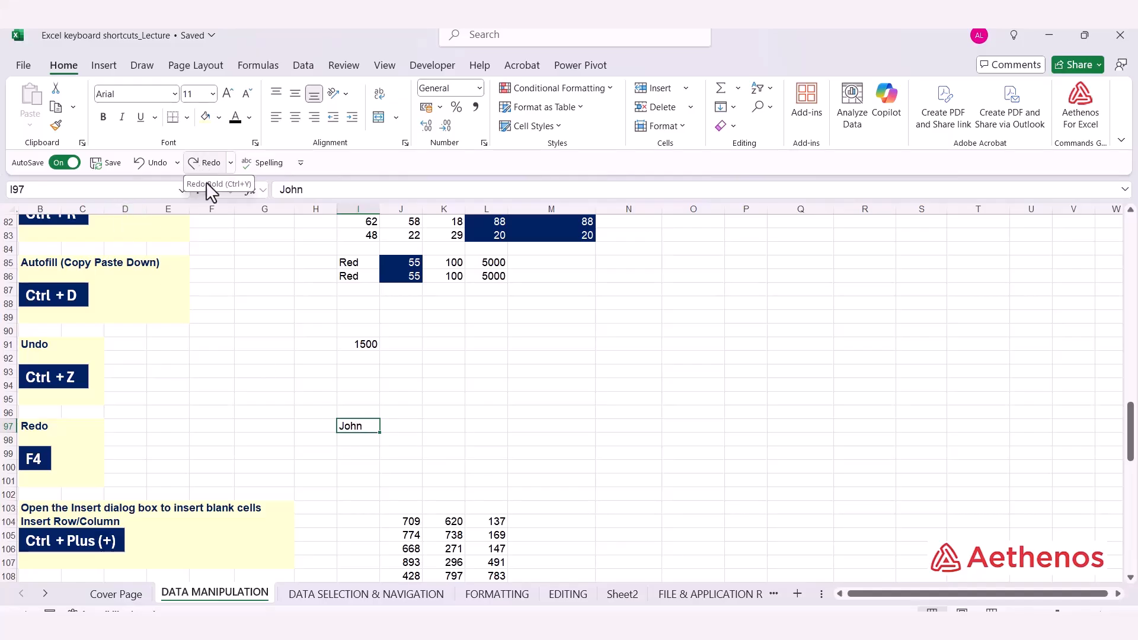
click(219, 117)
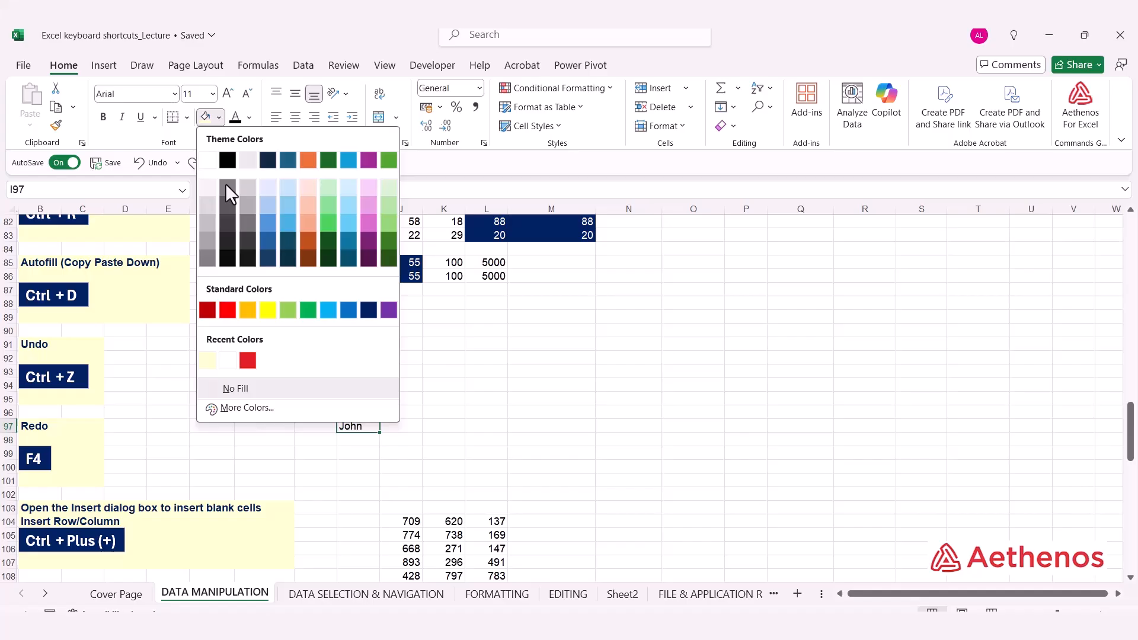
click(268, 320)
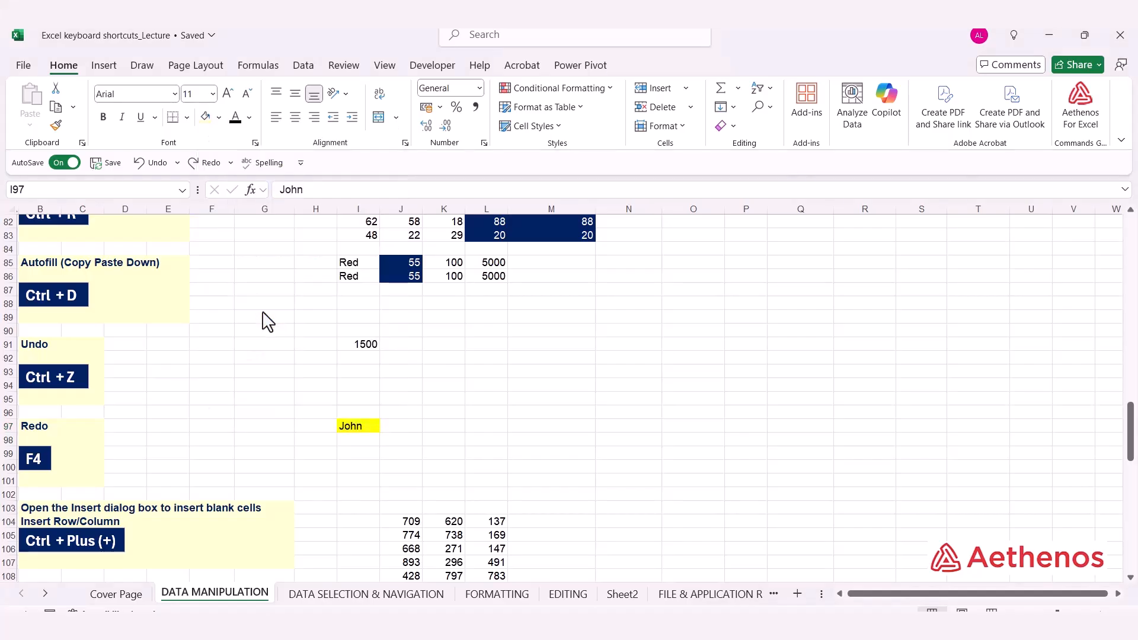
click(517, 442)
click(369, 426)
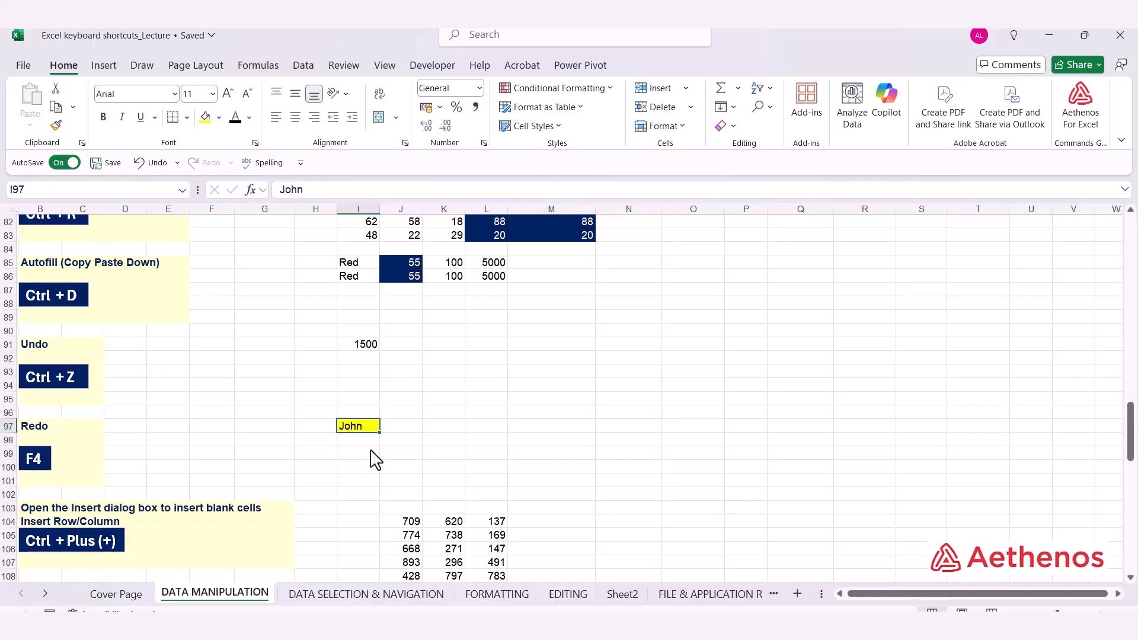
Repeat the last yellow fill on the ranges L95:L99 and N93:N94 with the repeat-action command.
drag(494, 399, 490, 465)
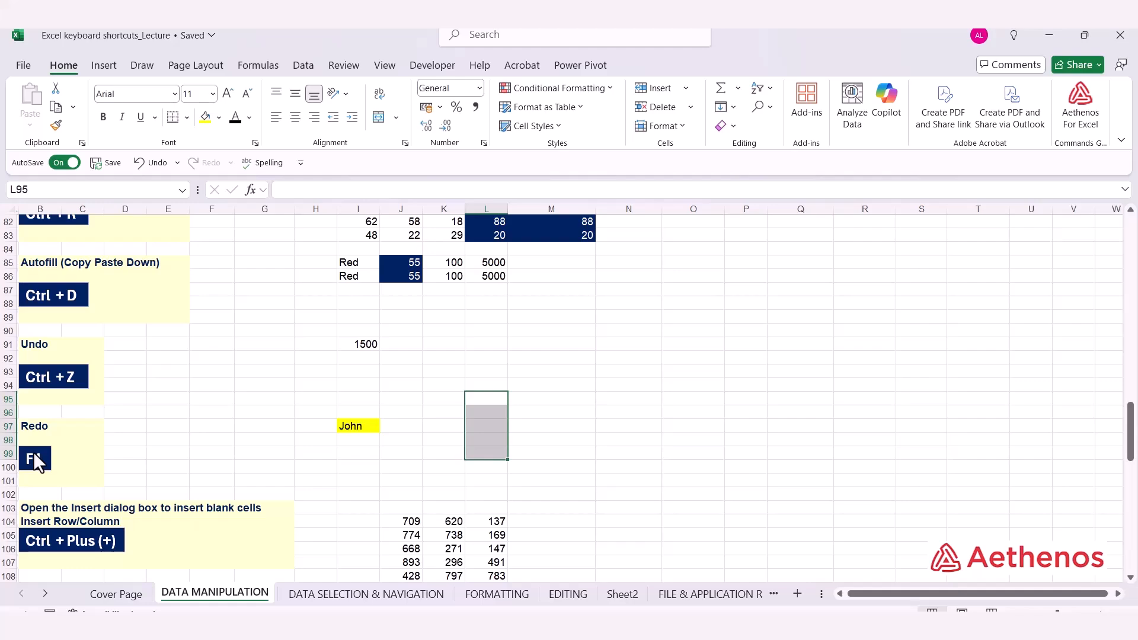
key(F4)
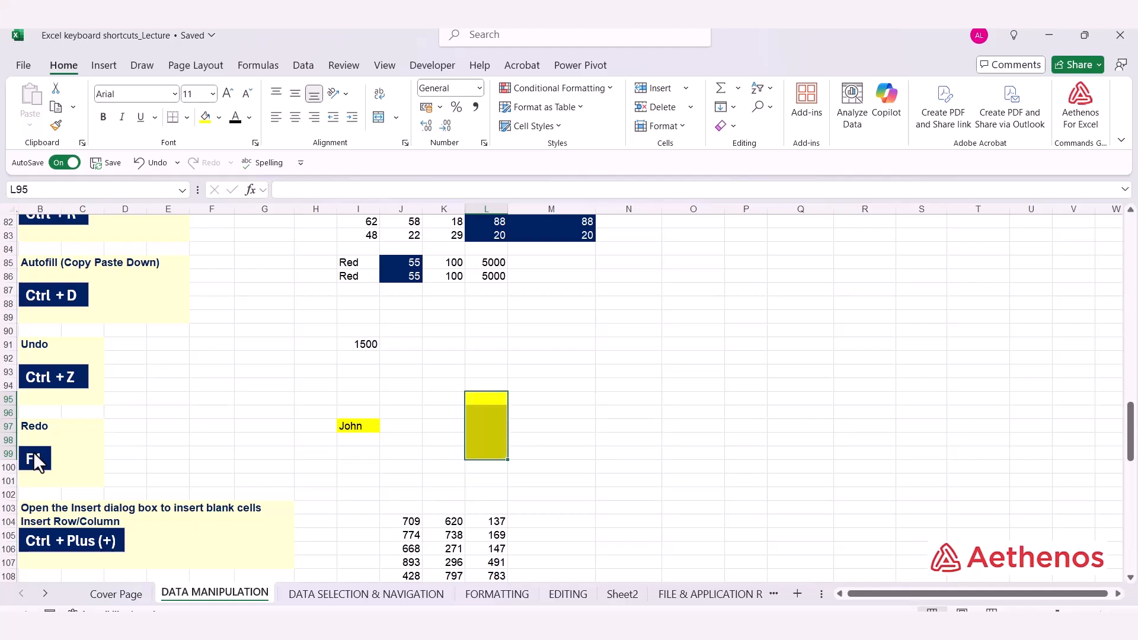
click(620, 374)
drag(619, 373, 618, 387)
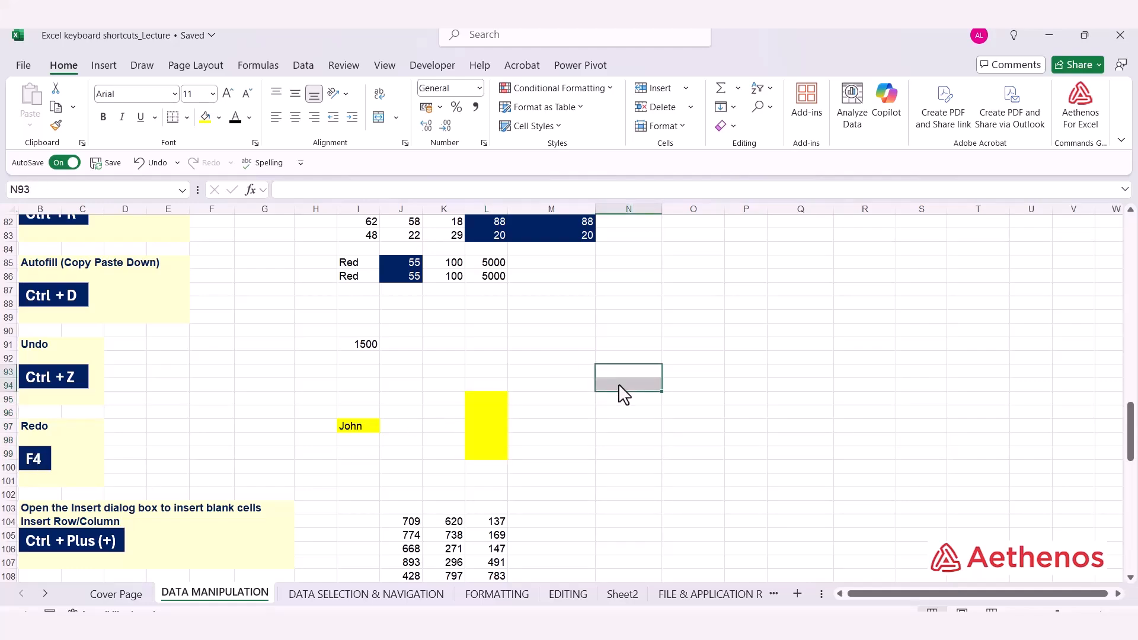
key(F4)
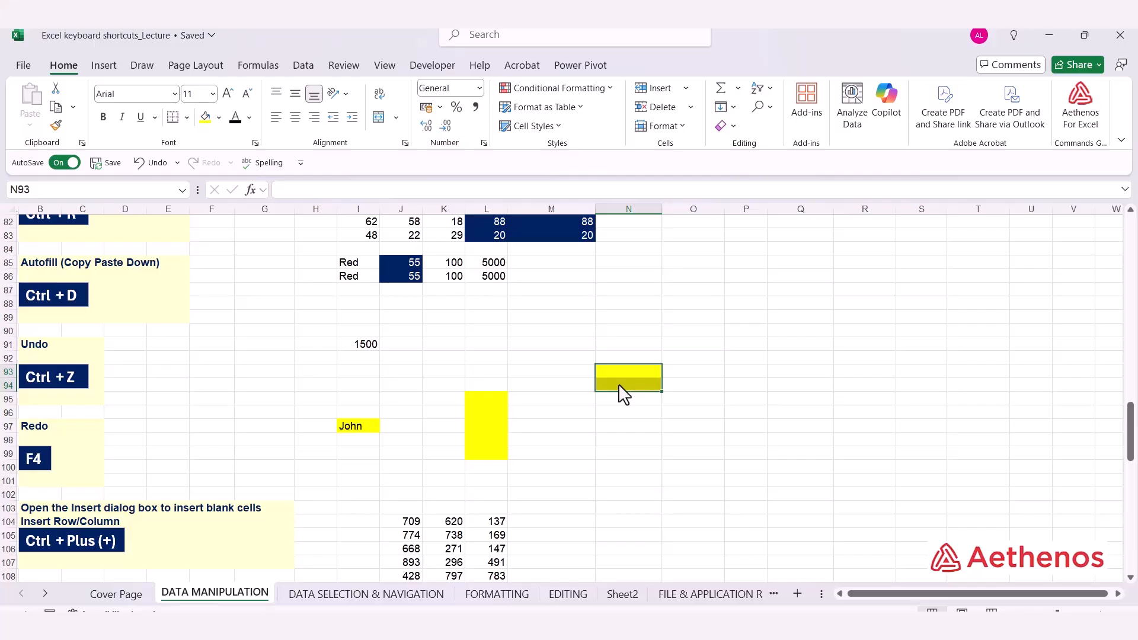
Undo the yellow fills on N93:N94, L95:L99 and cell I97.
click(586, 389)
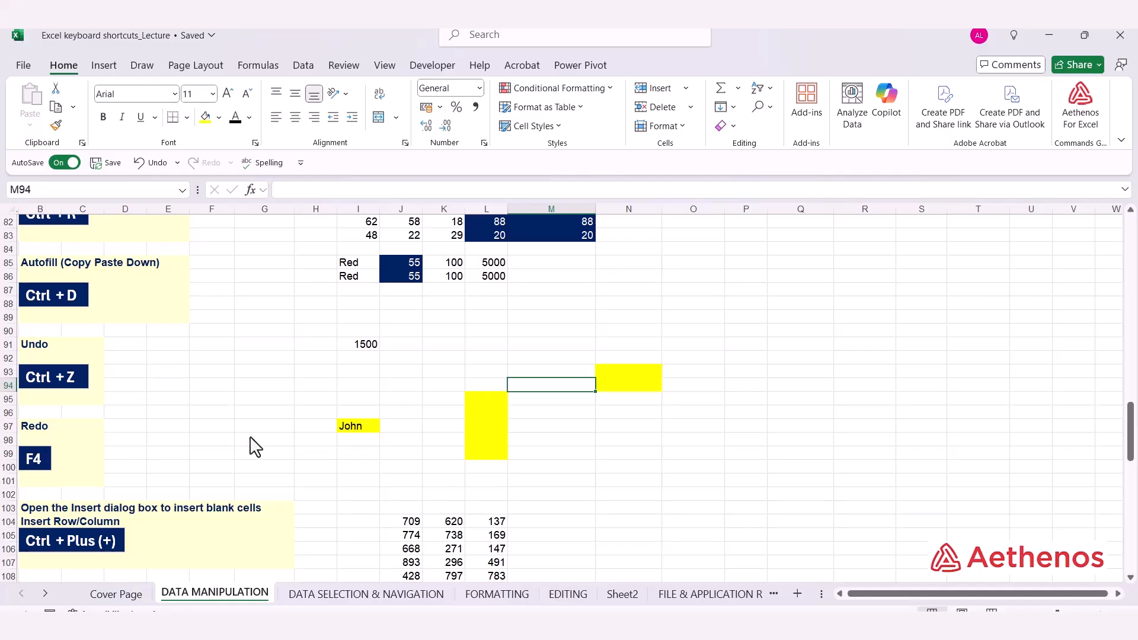
key(ctrl+z)
key(ctrl+z)
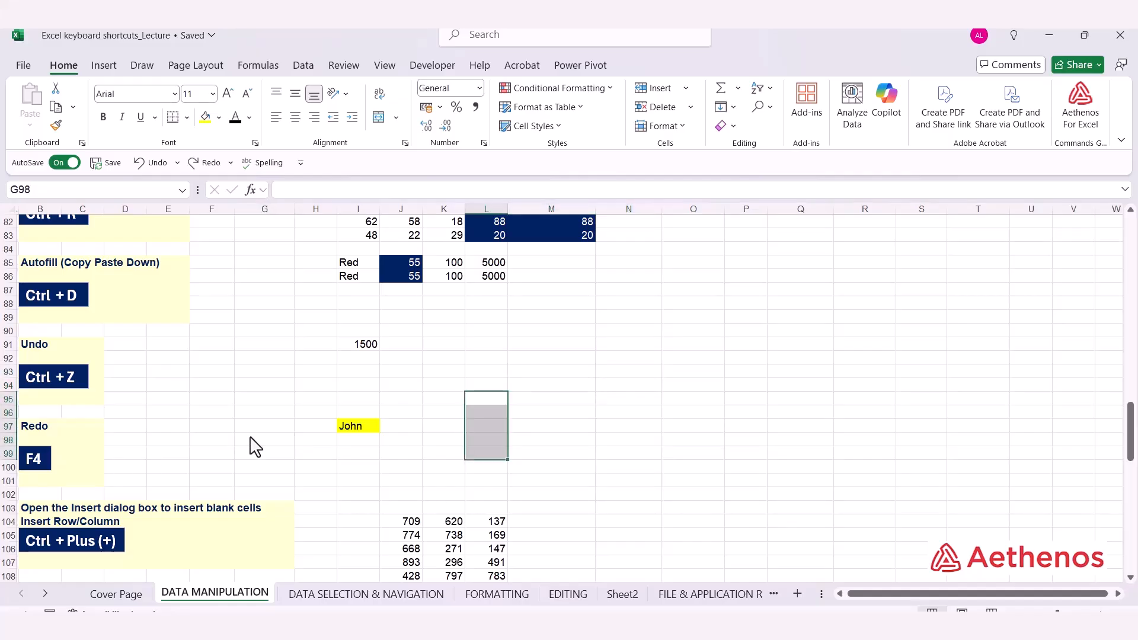
key(ctrl+z)
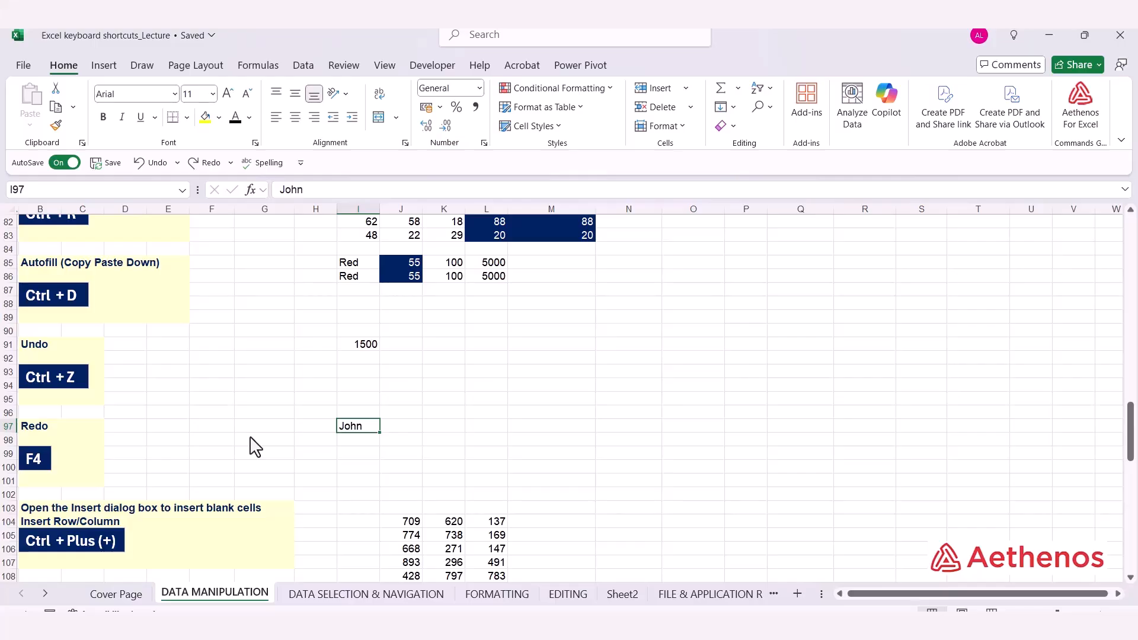
key(ctrl+z)
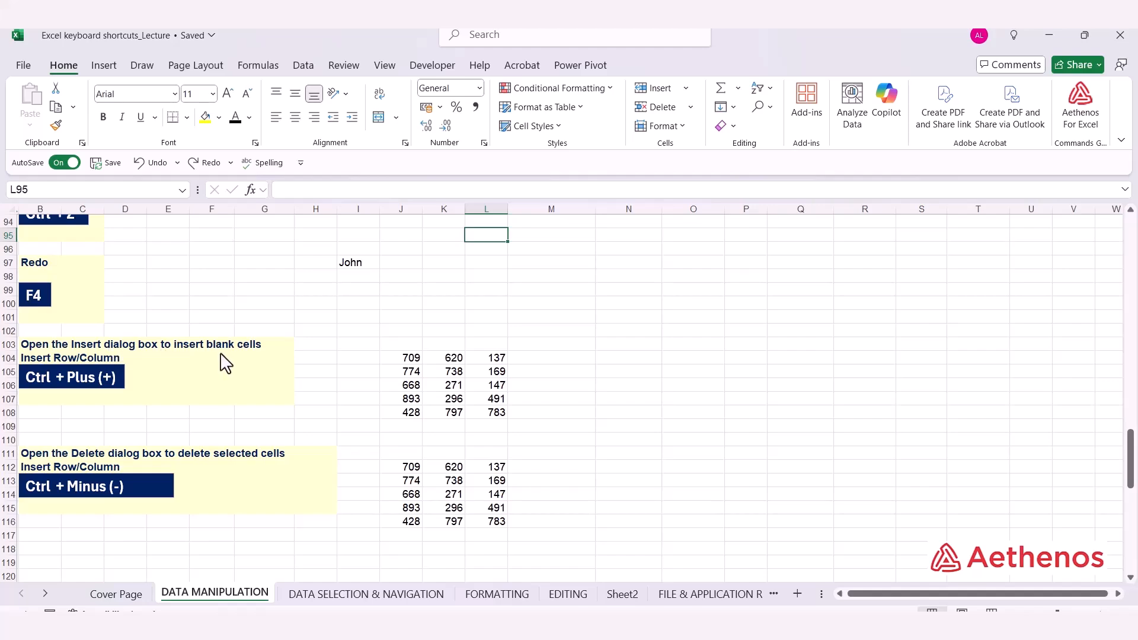
Insert an entire row at cell K106 through the Insert dialog and undo the insertion.
click(453, 387)
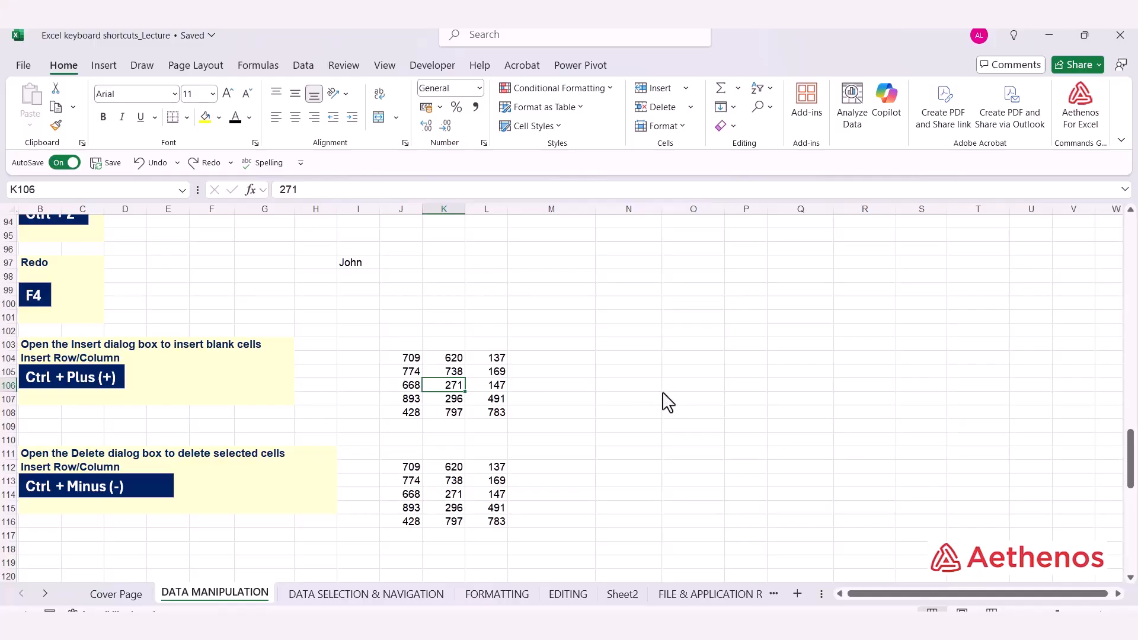
key(ctrl+plus)
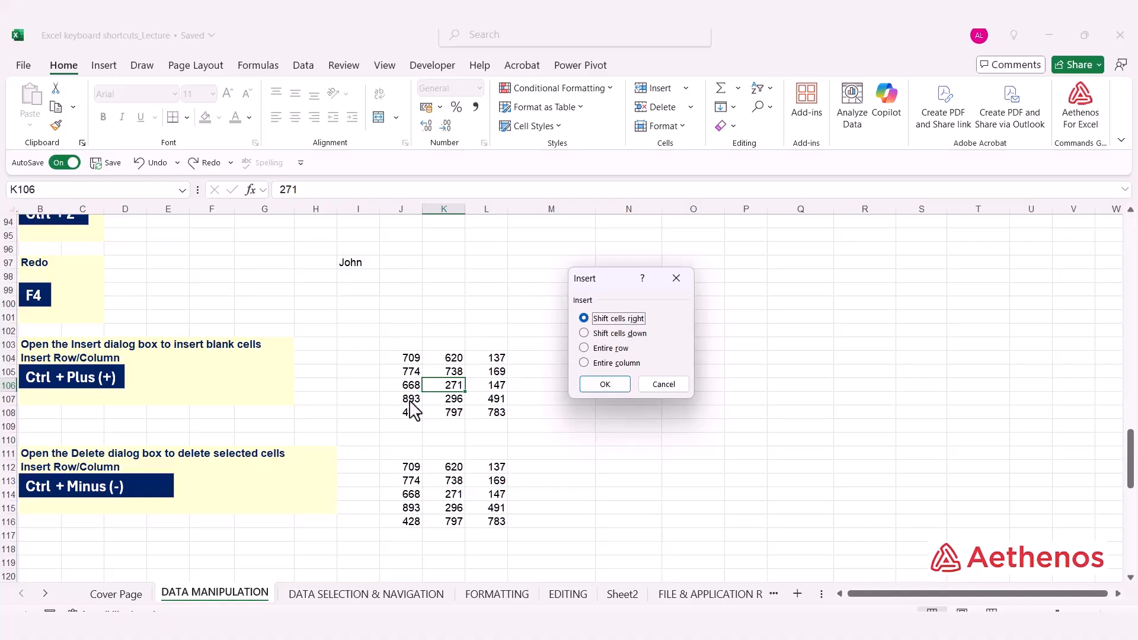
click(592, 349)
click(604, 385)
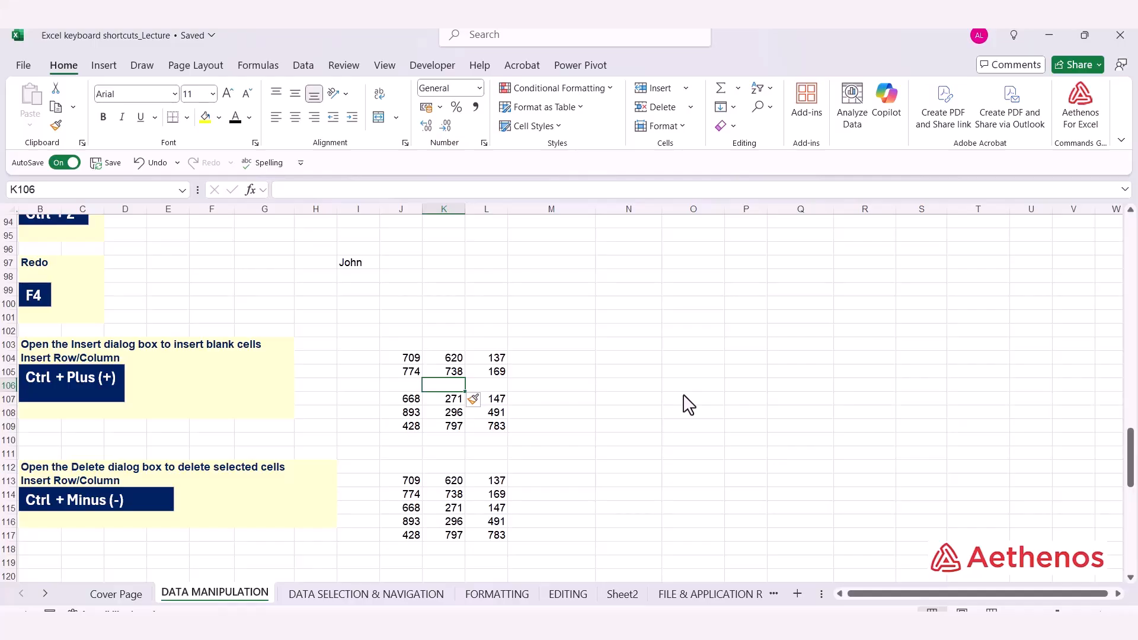
key(ctrl+z)
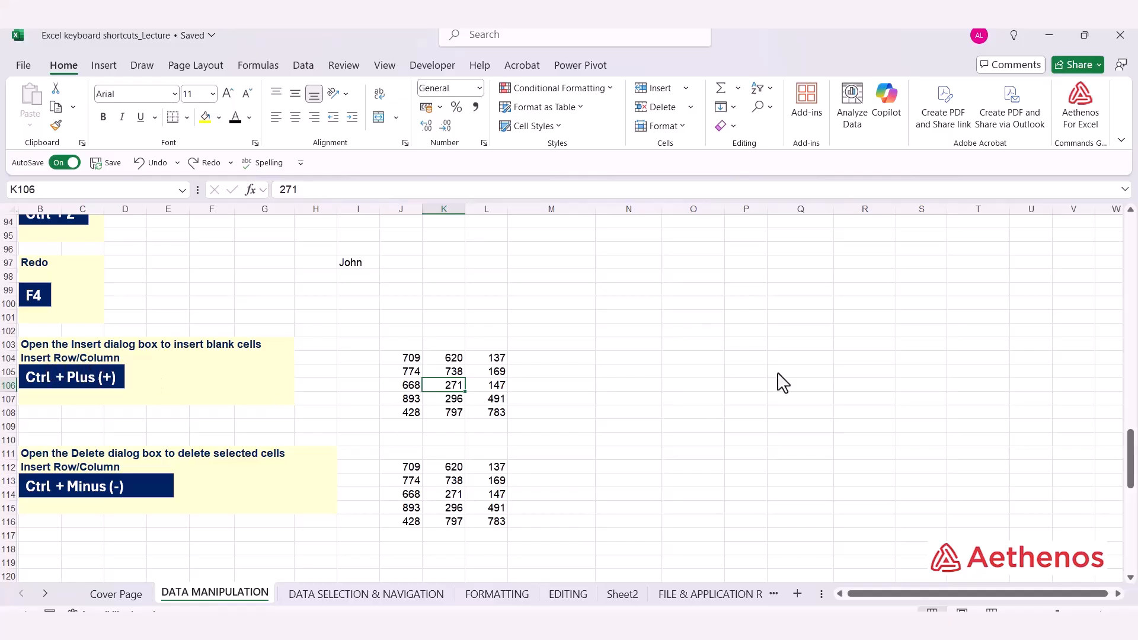
Insert a blank column at column N and undo the insertion.
click(640, 212)
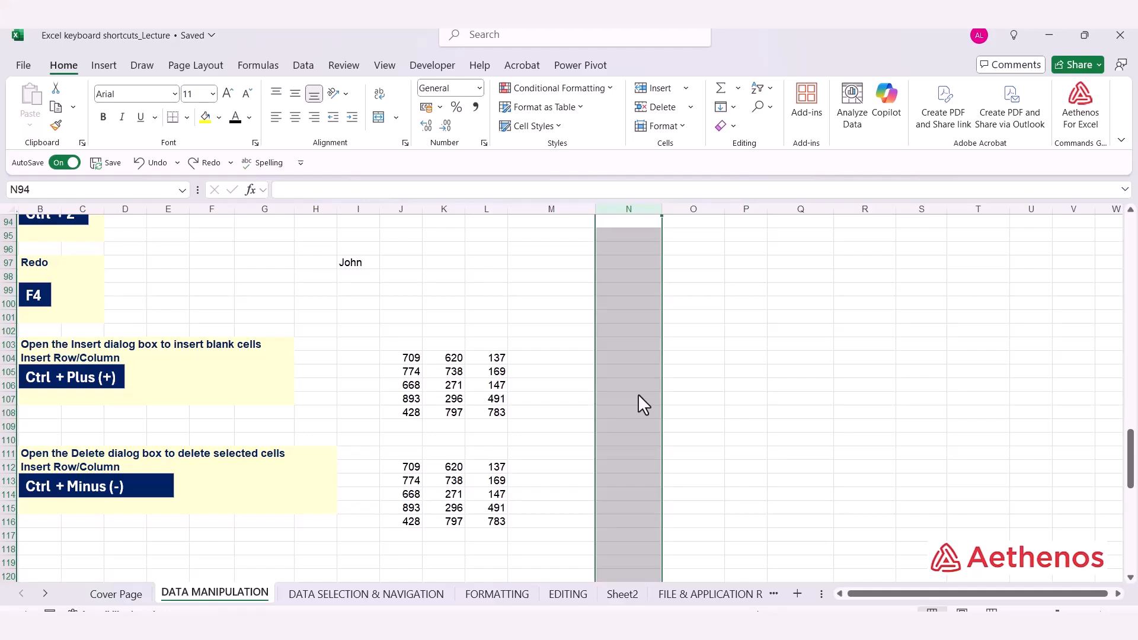
key(F4)
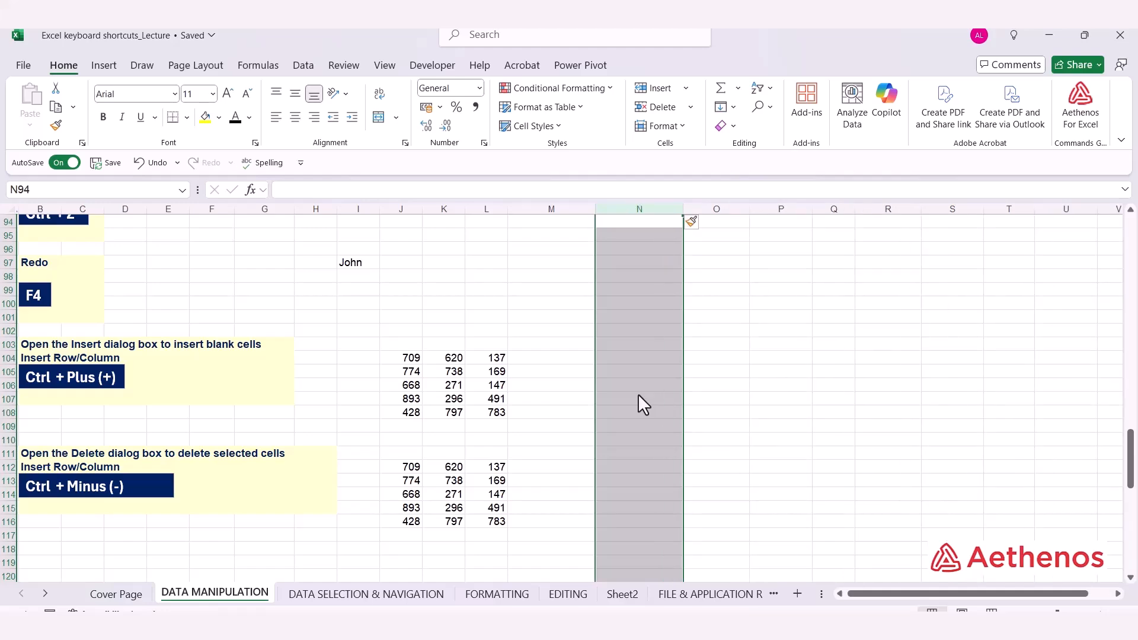
key(ctrl+plus)
key(ctrl+z)
click(638, 393)
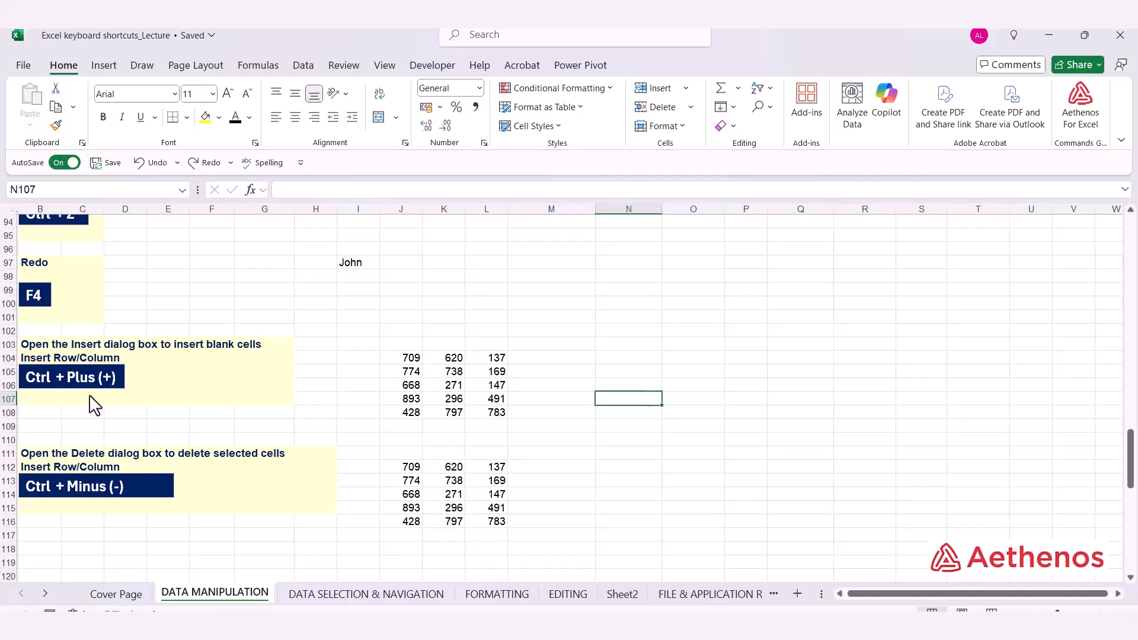
Insert a blank row at row 102 and undo the insertion.
click(12, 330)
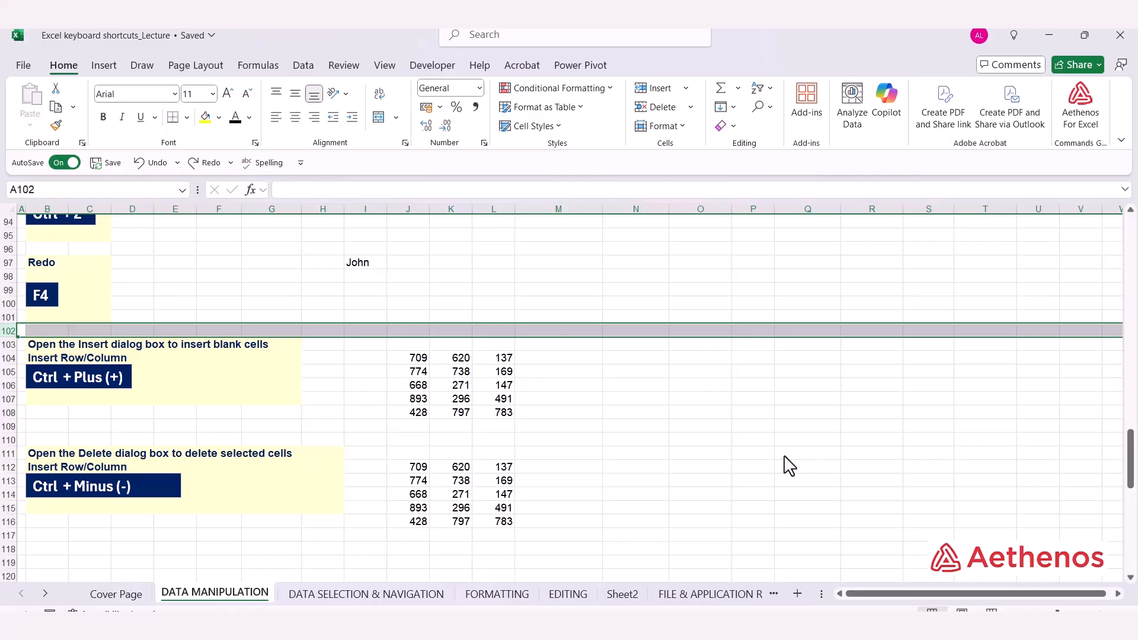
key(ctrl+plus)
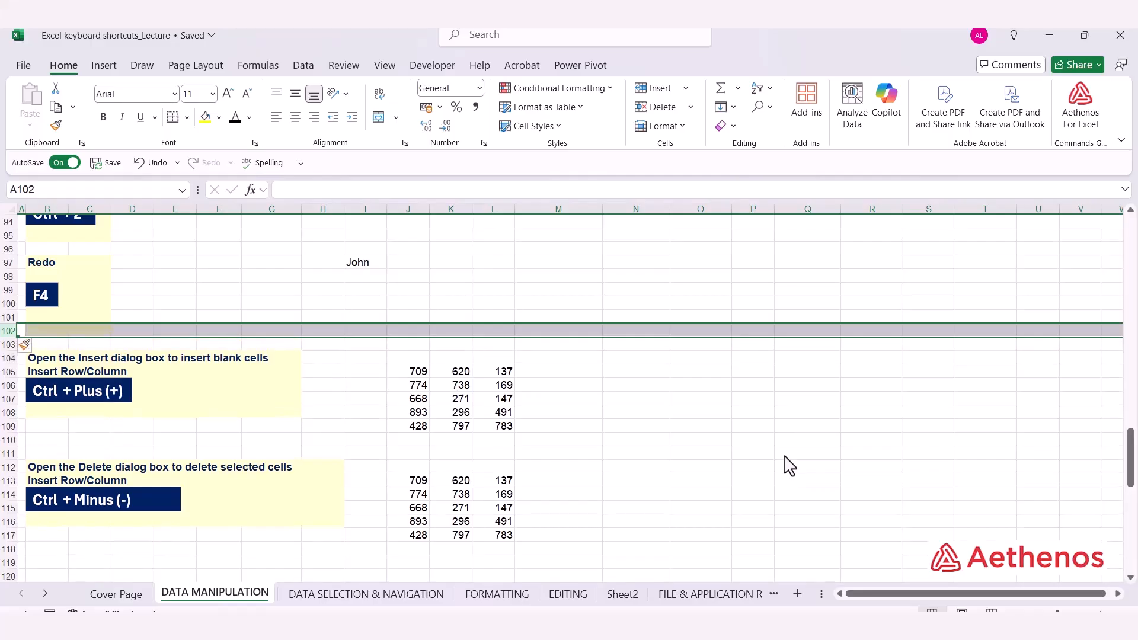
key(ctrl+z)
click(786, 458)
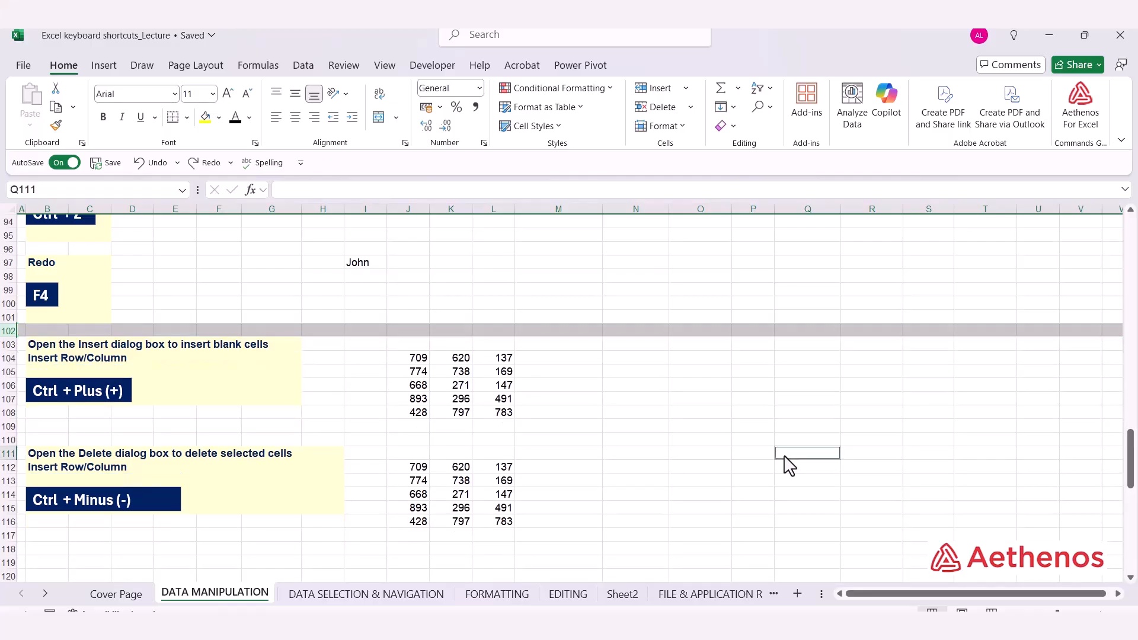
click(646, 398)
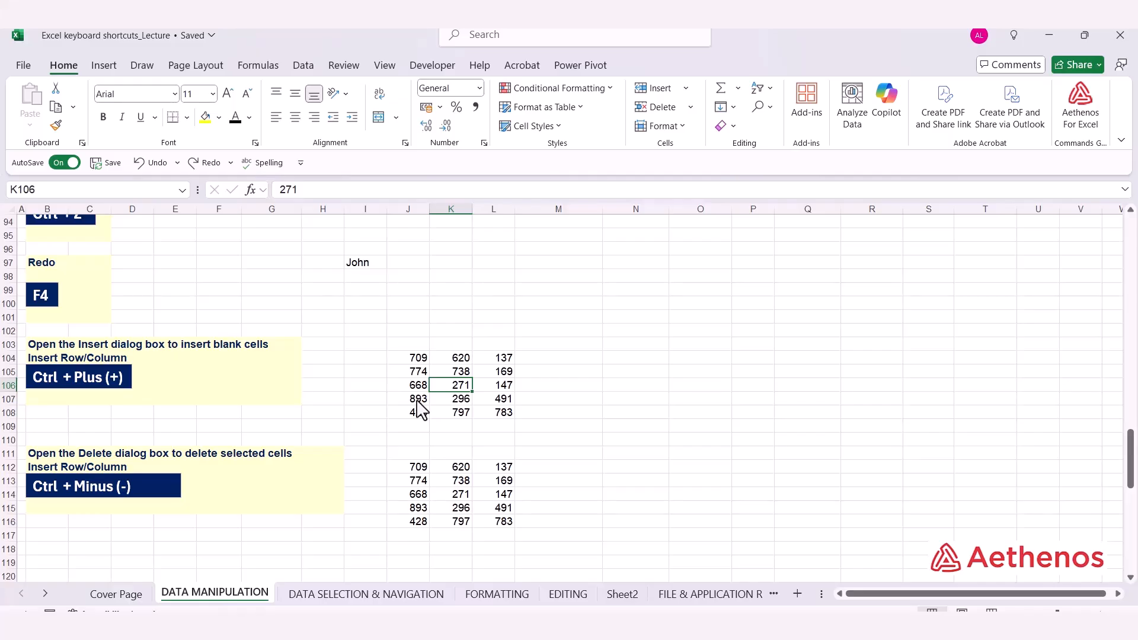
Delete the entire column of cell K114 through the Delete dialog and undo the deletion.
scroll(475, 435, down, 2)
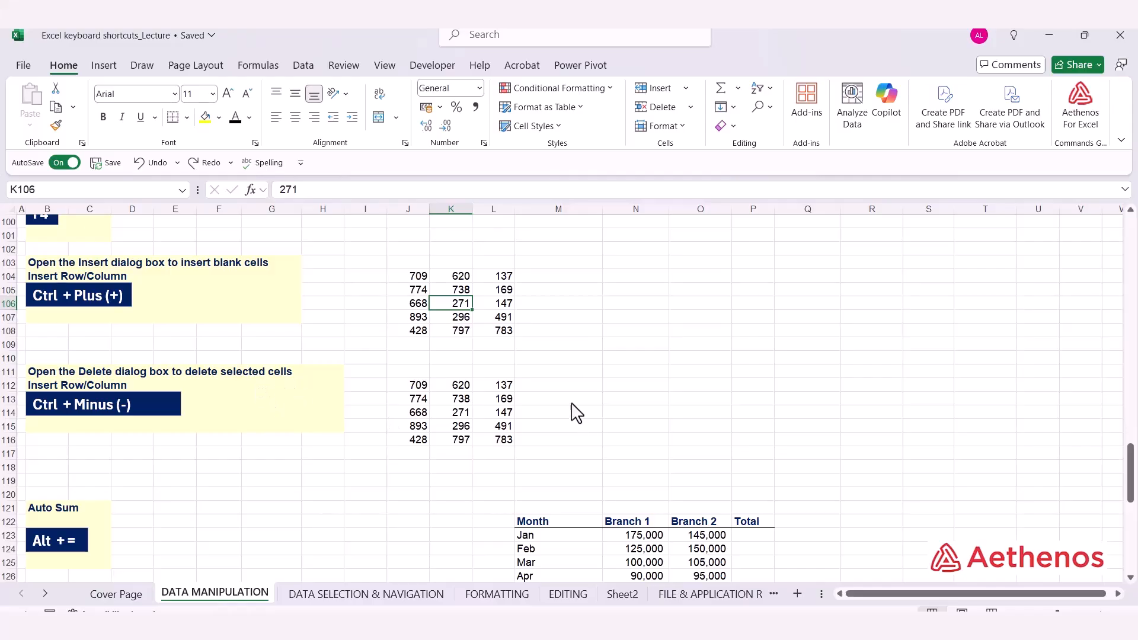
click(458, 414)
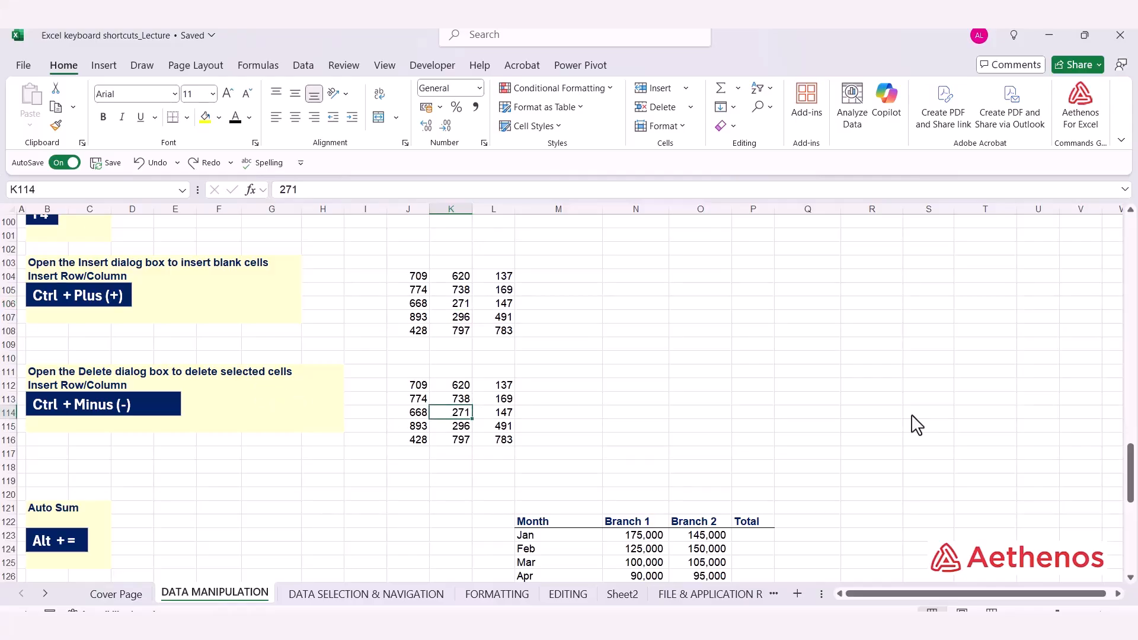
key(ctrl+minus)
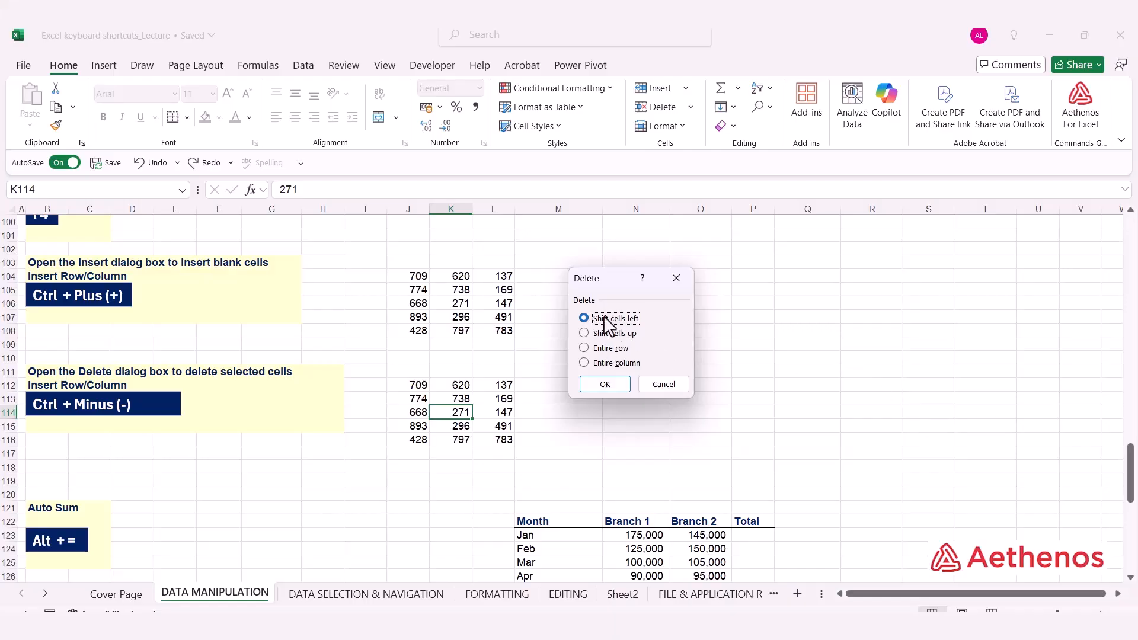
click(593, 363)
click(606, 386)
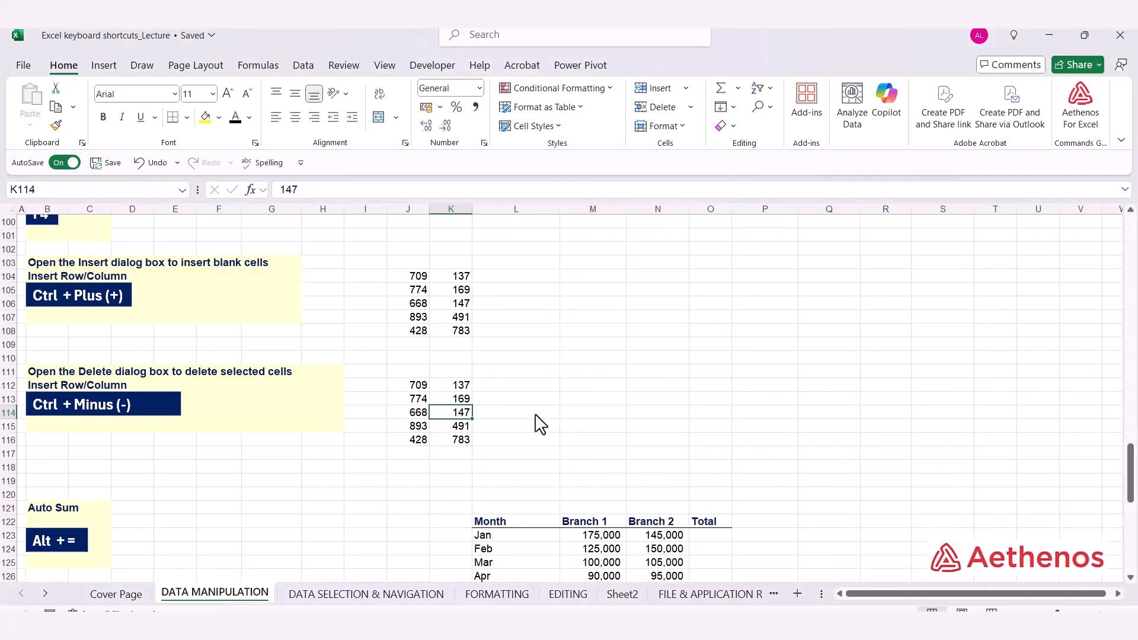
key(ctrl+z)
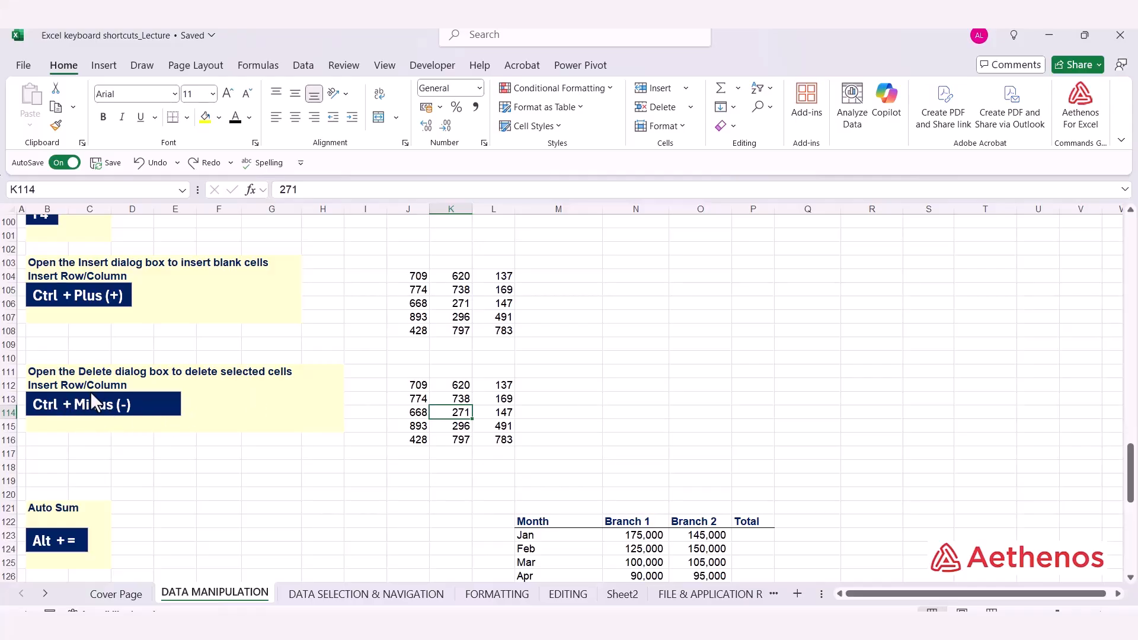
Correct the label in B112 under the Delete dialog heading to "Delete Row/Column".
click(60, 386)
key(F2)
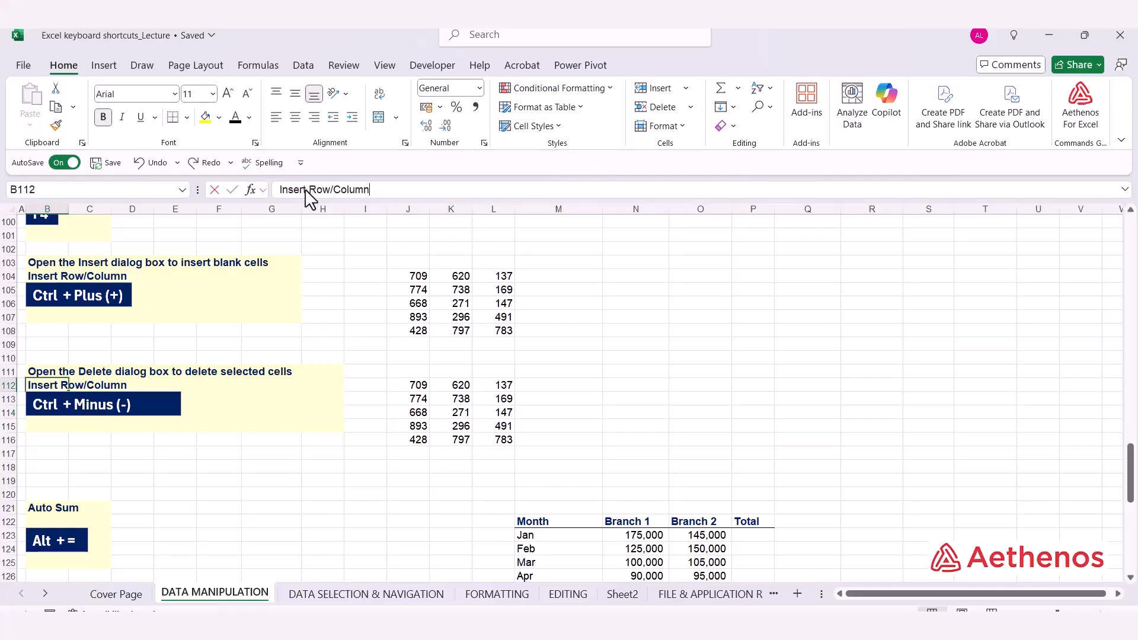
drag(305, 189, 247, 190)
text(De)
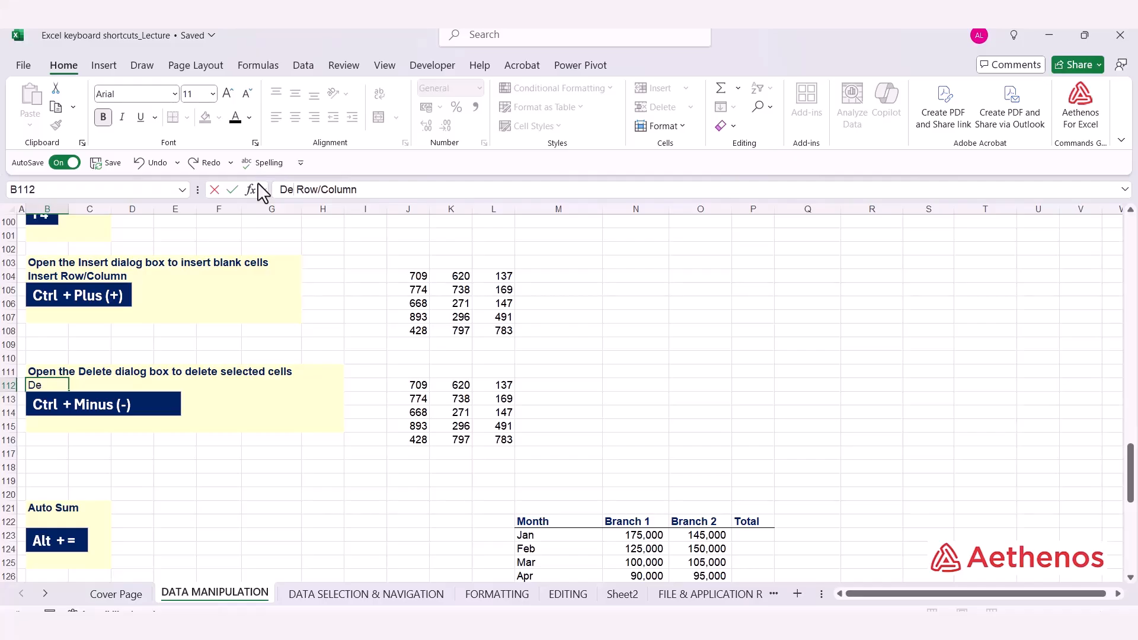
text(lete)
key(Return)
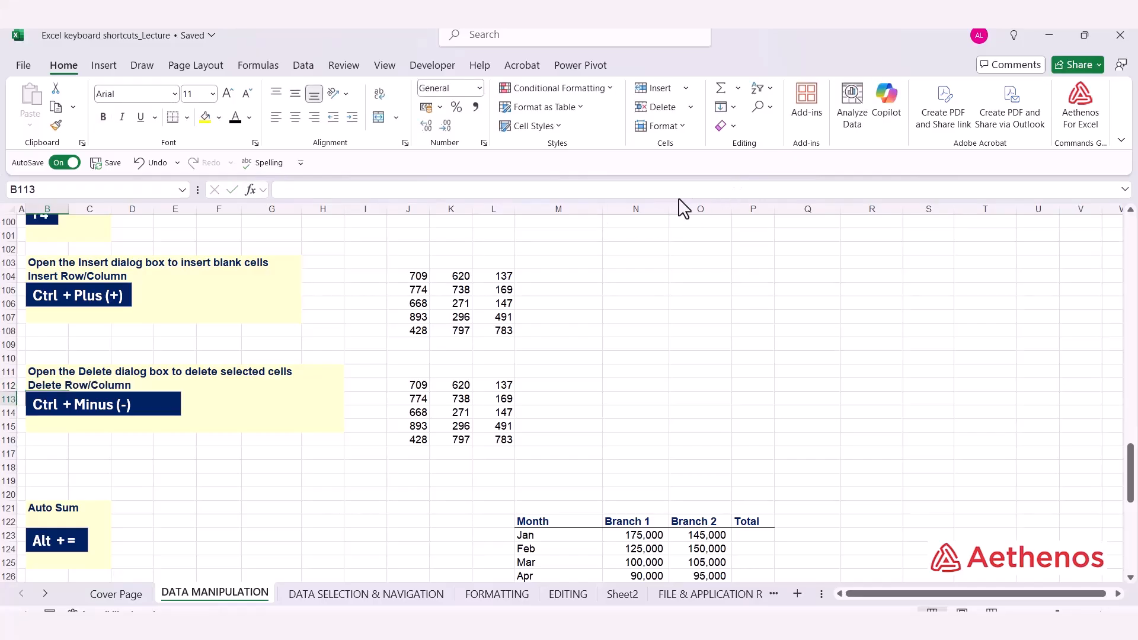
Delete column N and row 117 in turn, undoing each deletion.
click(645, 210)
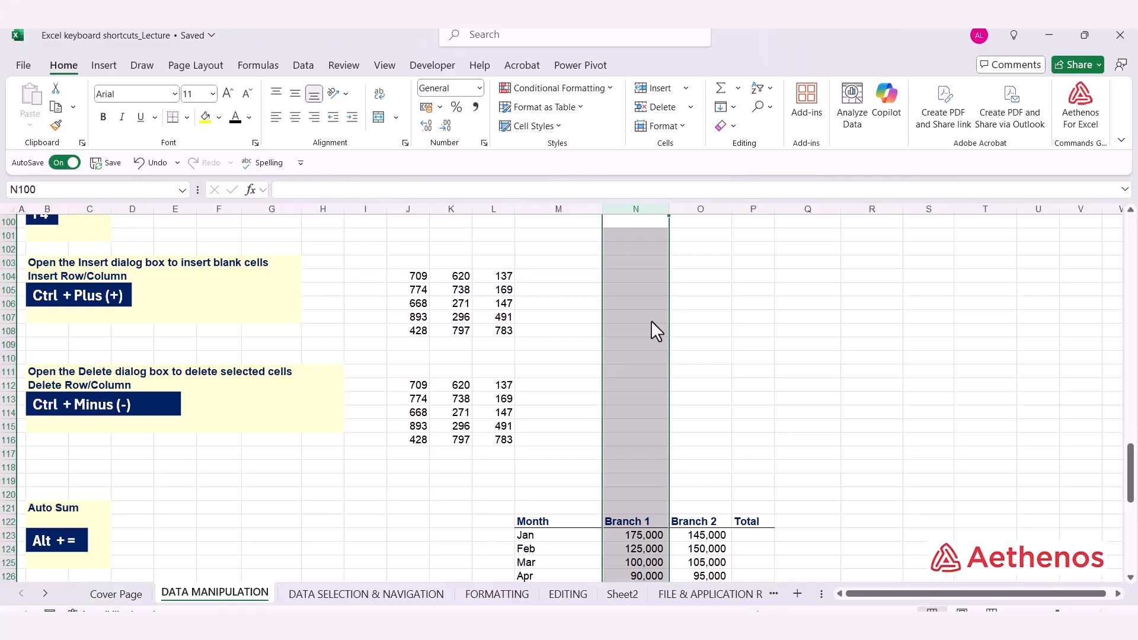
key(ctrl+minus)
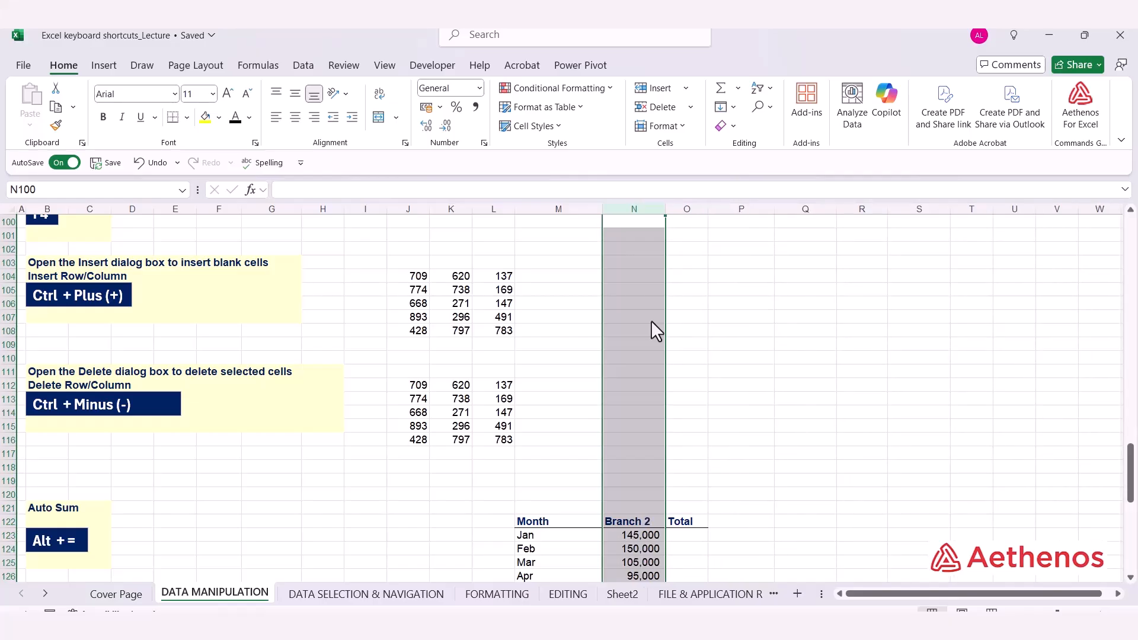
key(ctrl+z)
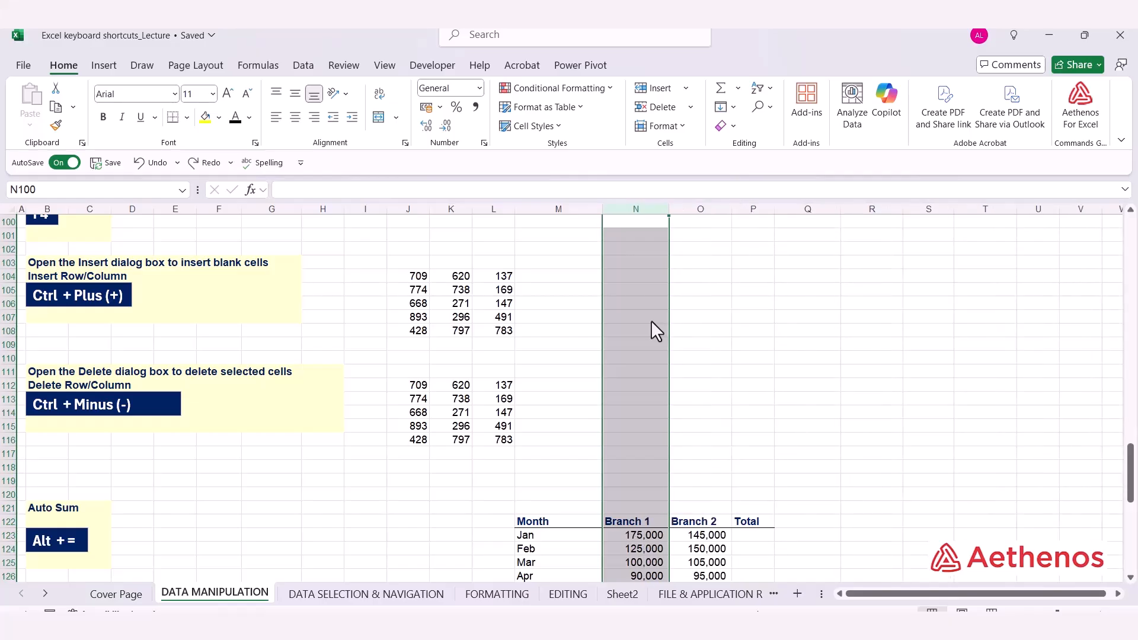
click(15, 453)
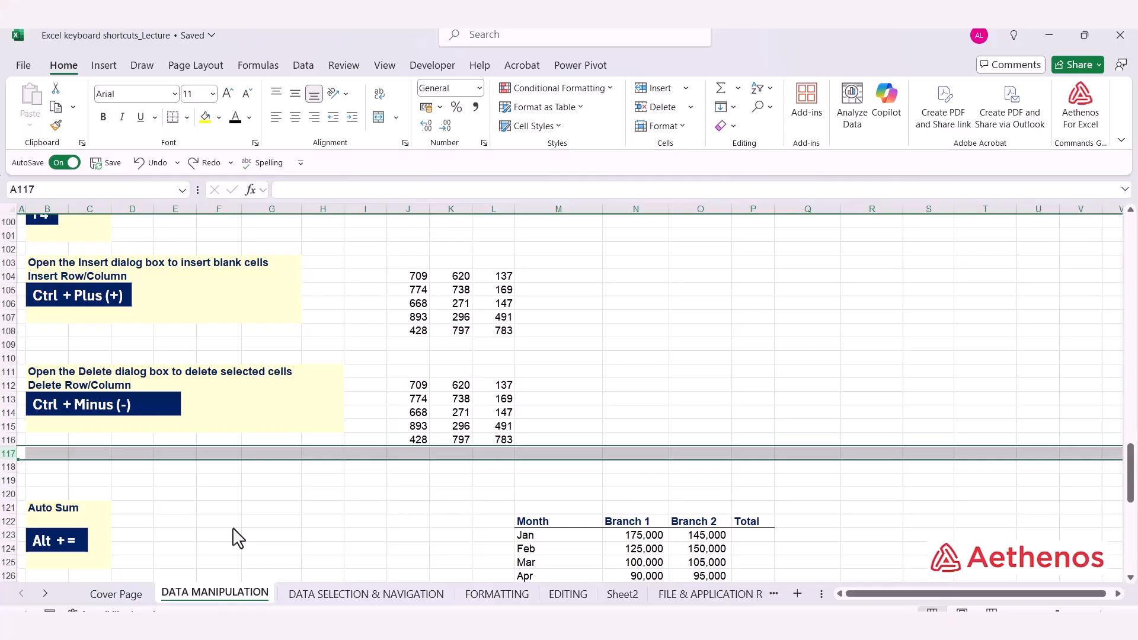
key(ctrl+minus)
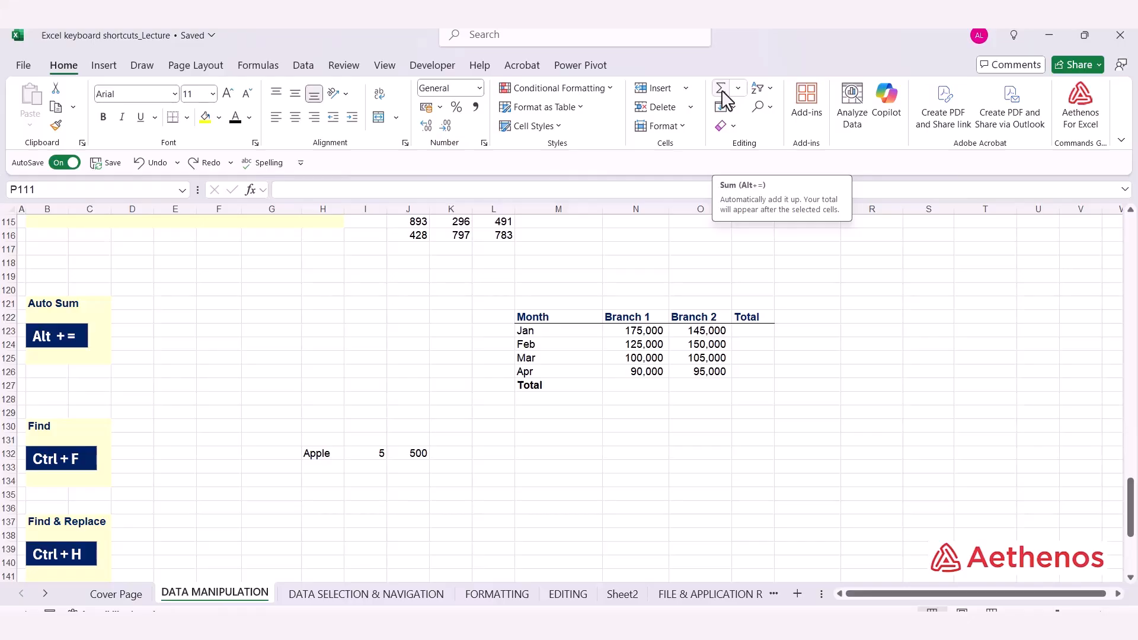
Total the Branch 1 values in N127 with AutoSum over N123:N126.
click(649, 386)
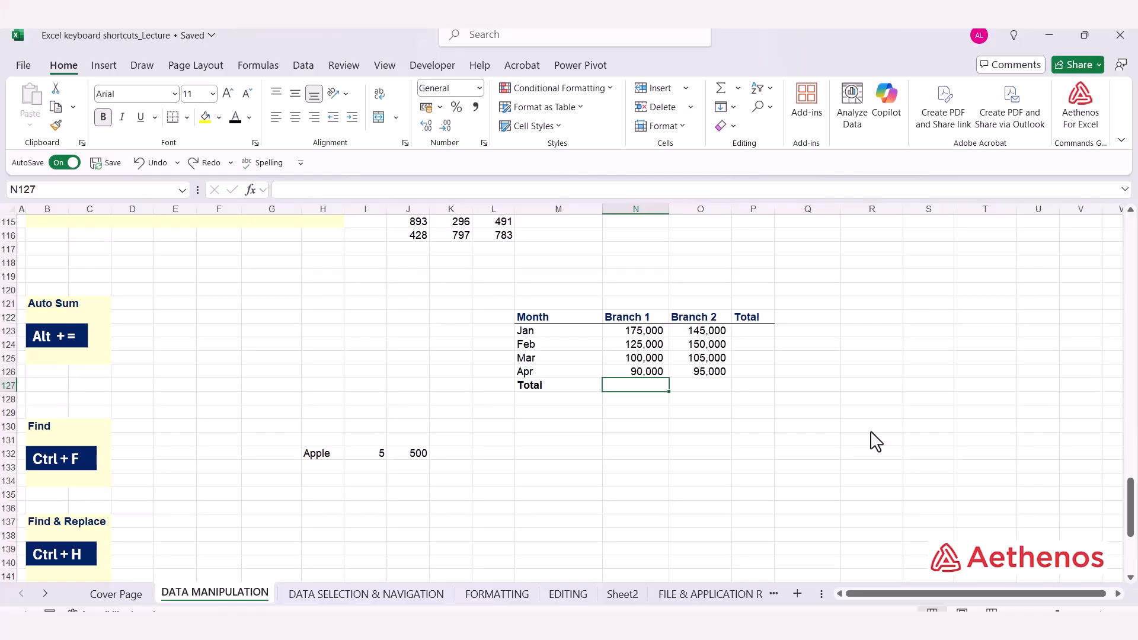
key(alt+equal)
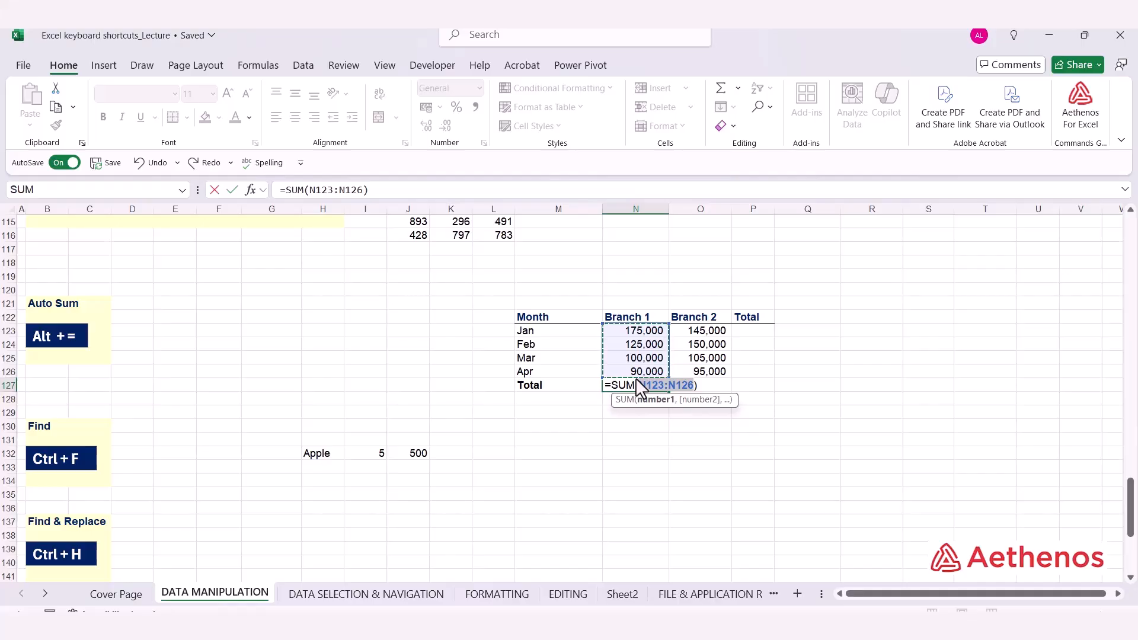
key(Return)
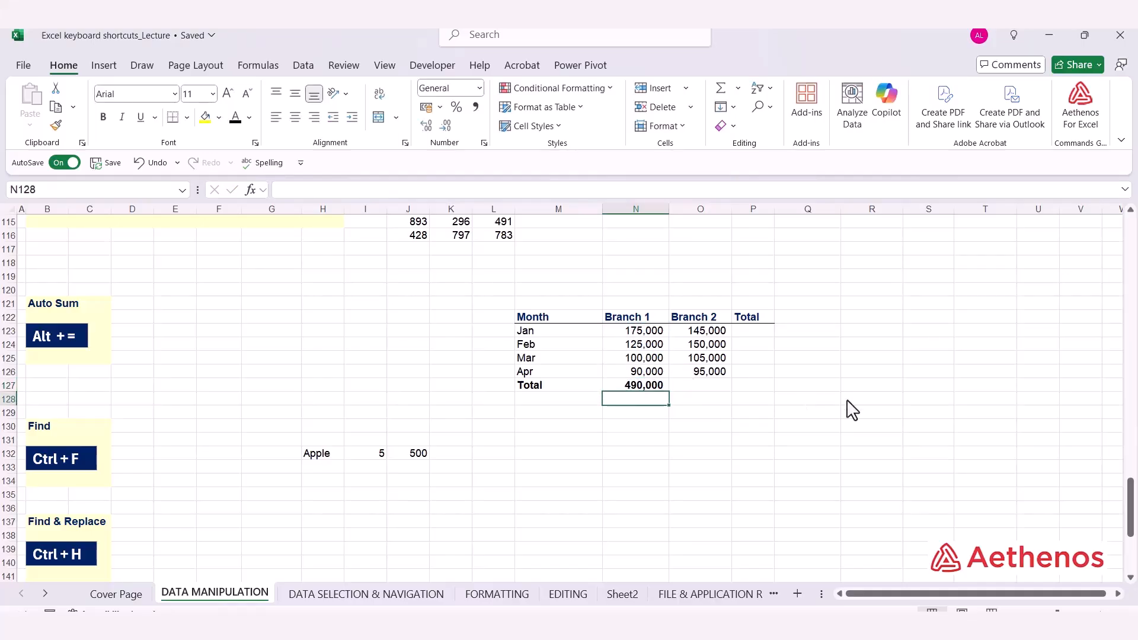
click(760, 335)
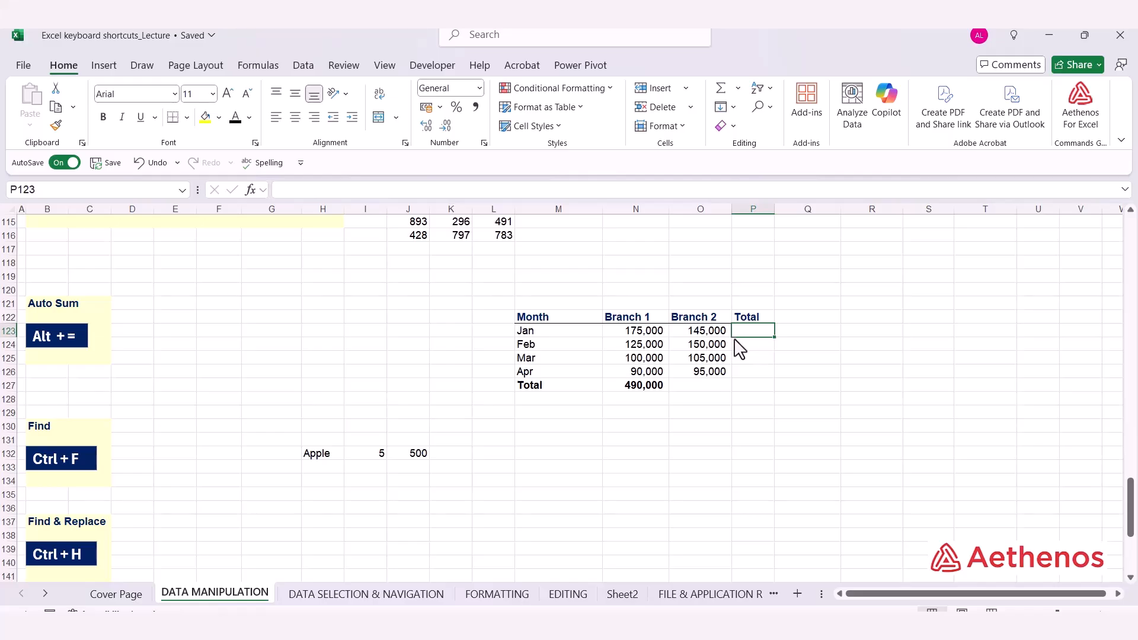
key(alt+equal)
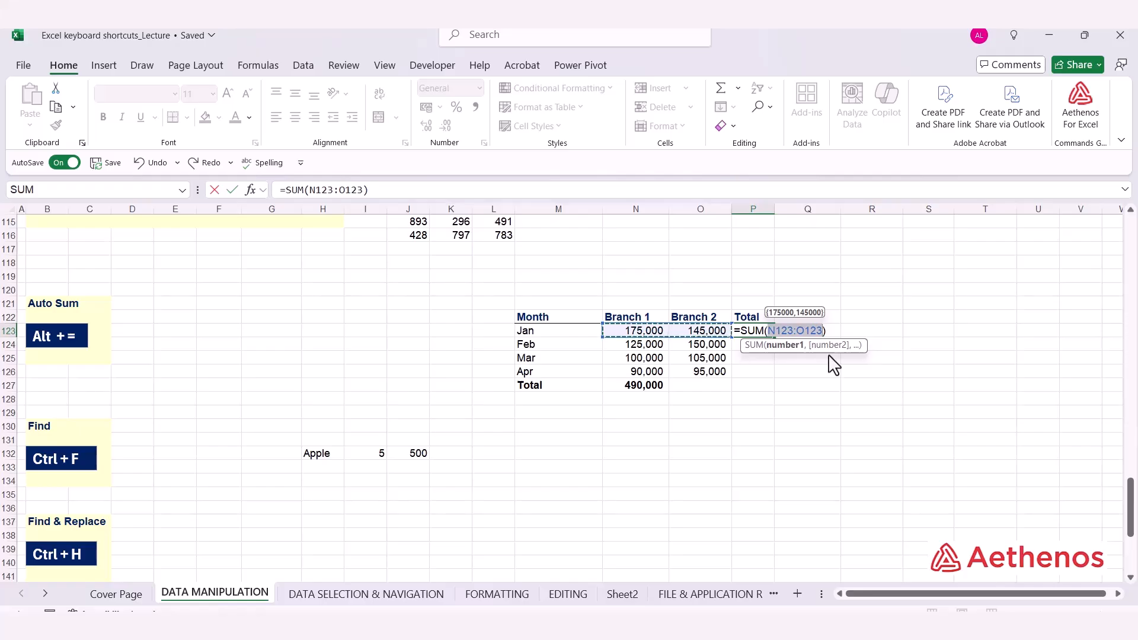
key(alt+Return)
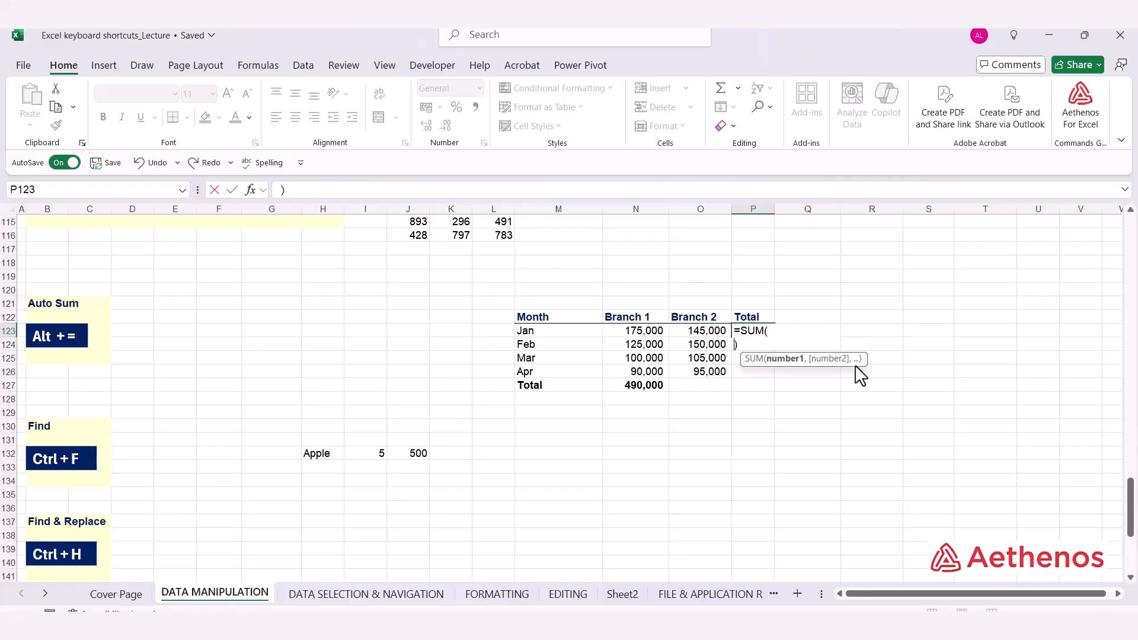
key(Escape)
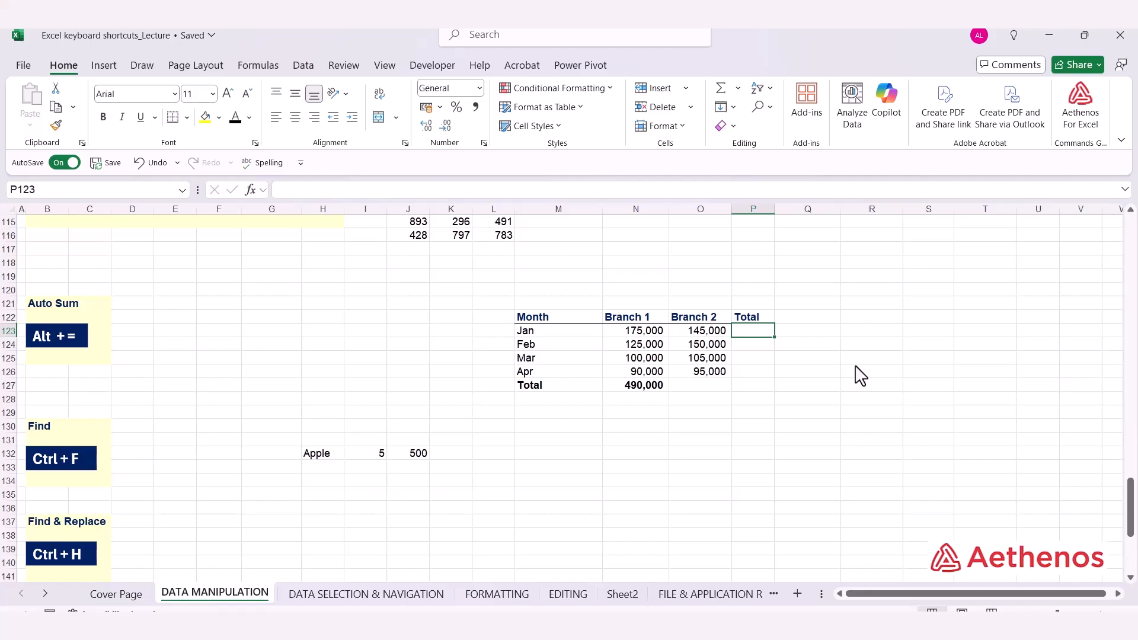
Undo the Branch 1 total and total both branches in N127:O127 with AutoSum.
key(ctrl+z)
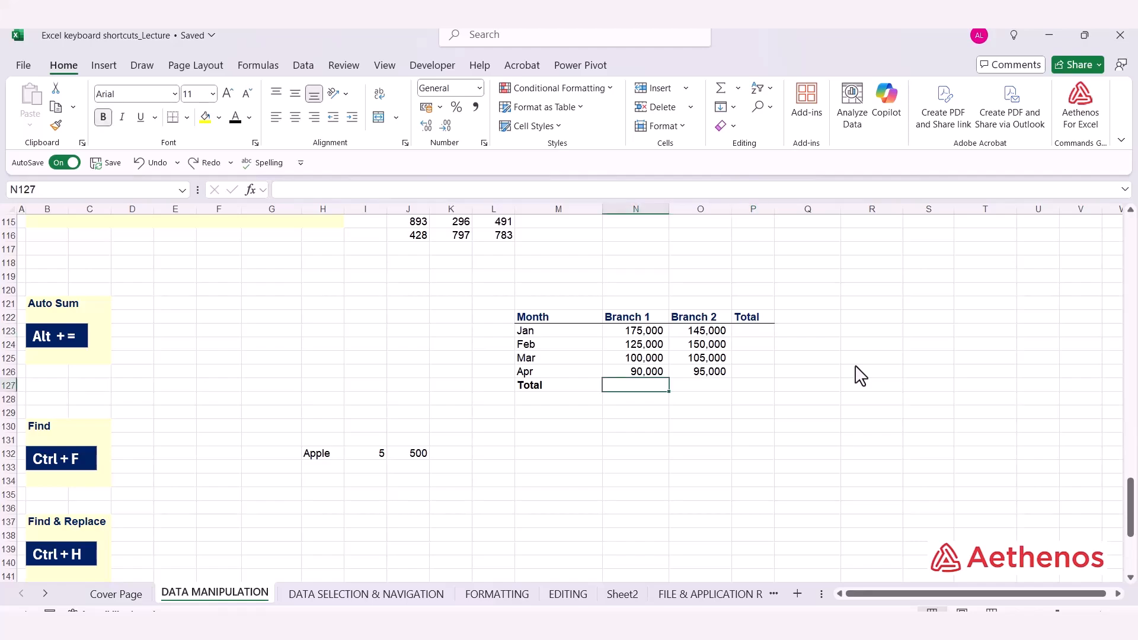
click(857, 361)
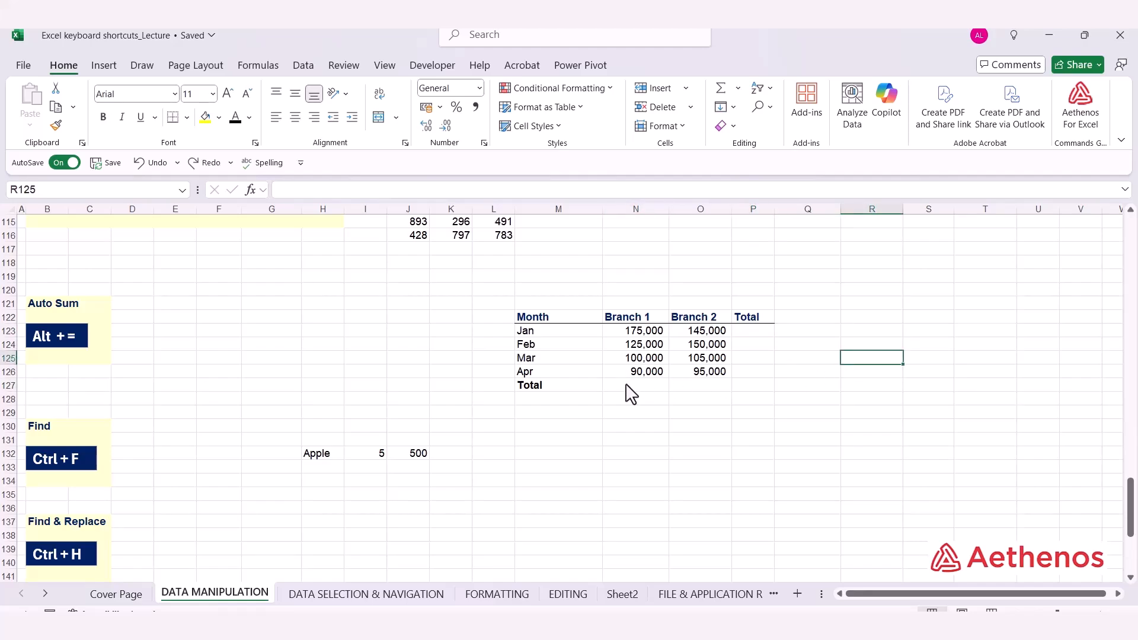
click(642, 387)
drag(645, 393, 693, 388)
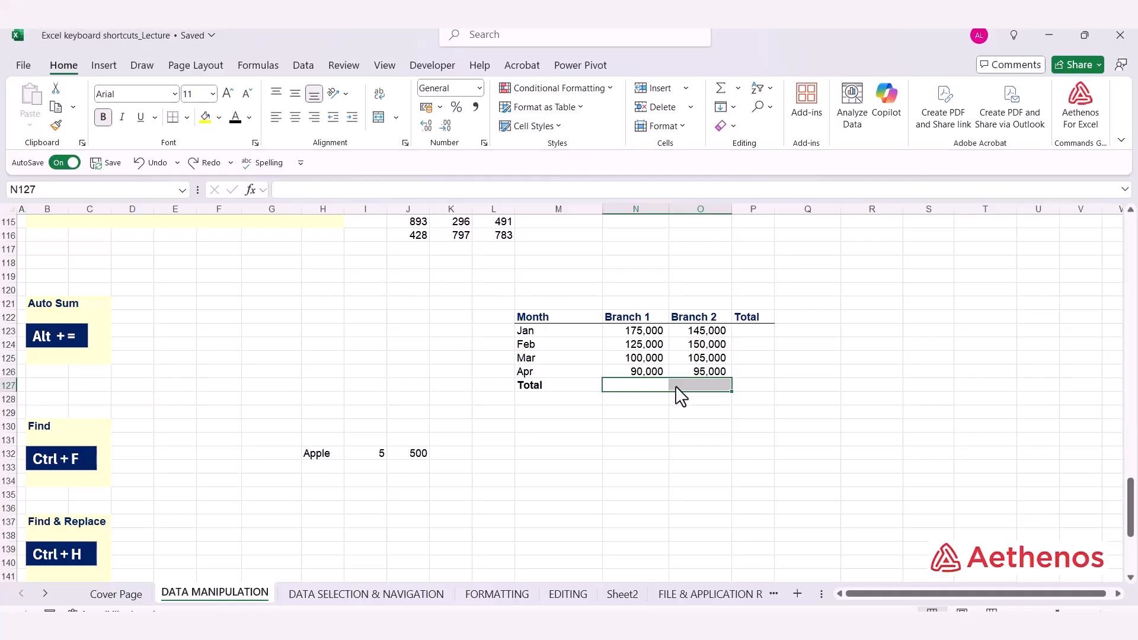
key(alt+equal)
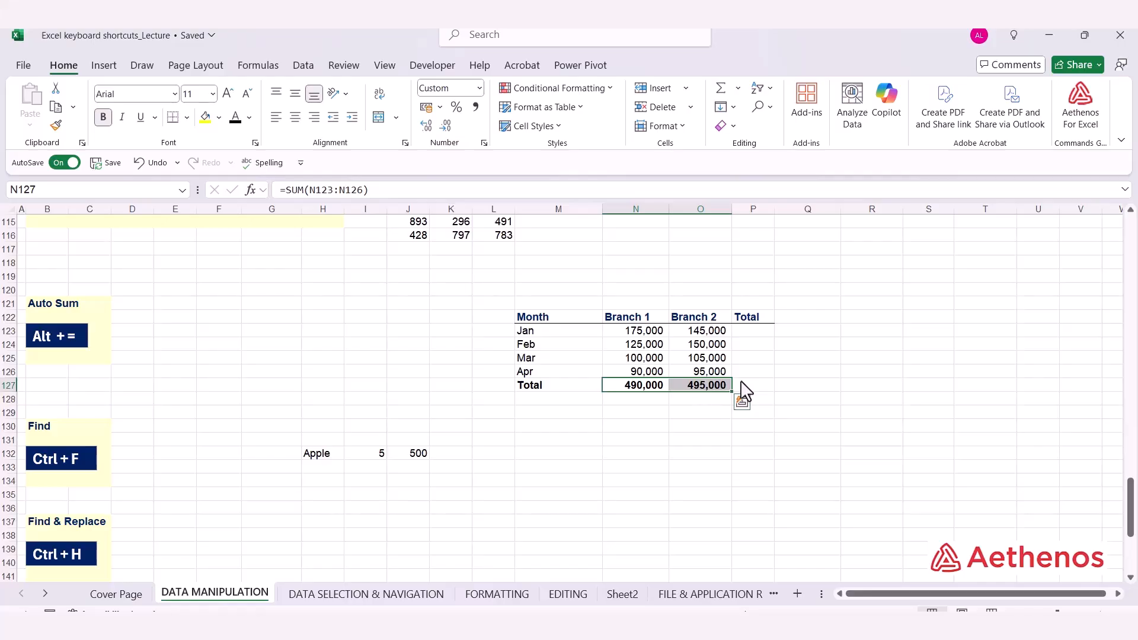
Total the rows into P123:P127 with AutoSum and autofit the width of column P.
click(754, 333)
drag(759, 348, 759, 397)
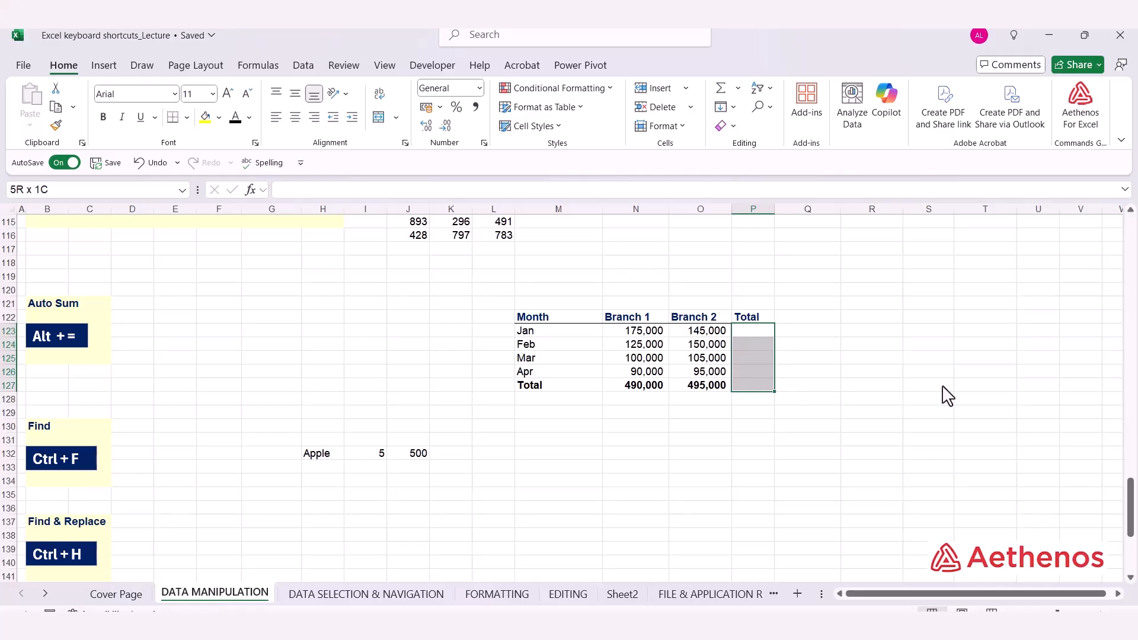
key(alt+equal)
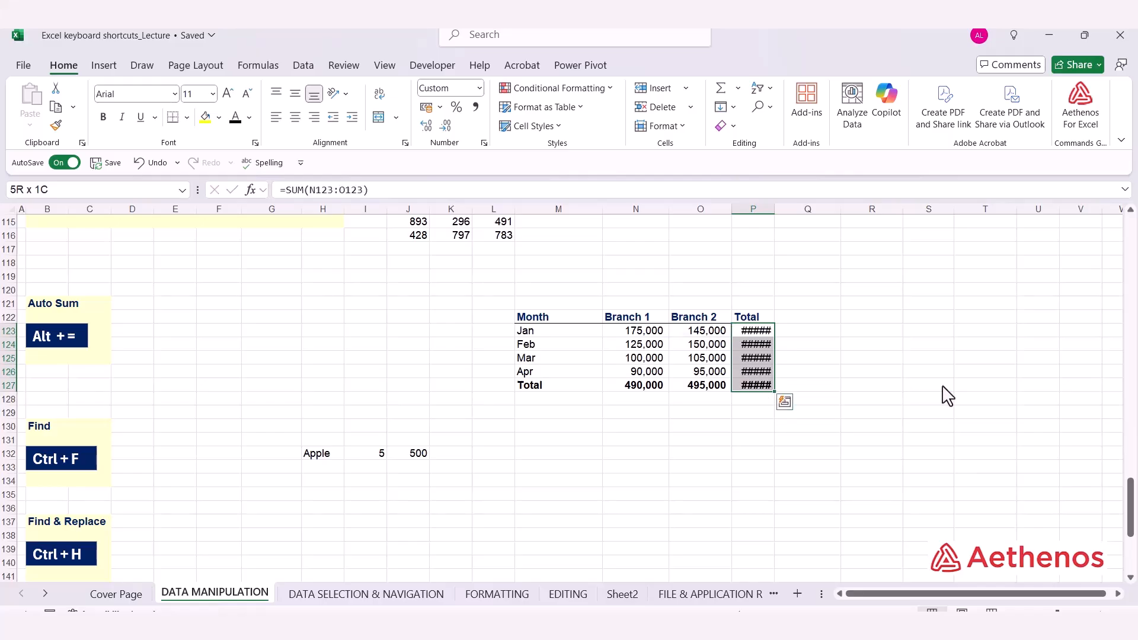
double_click(775, 210)
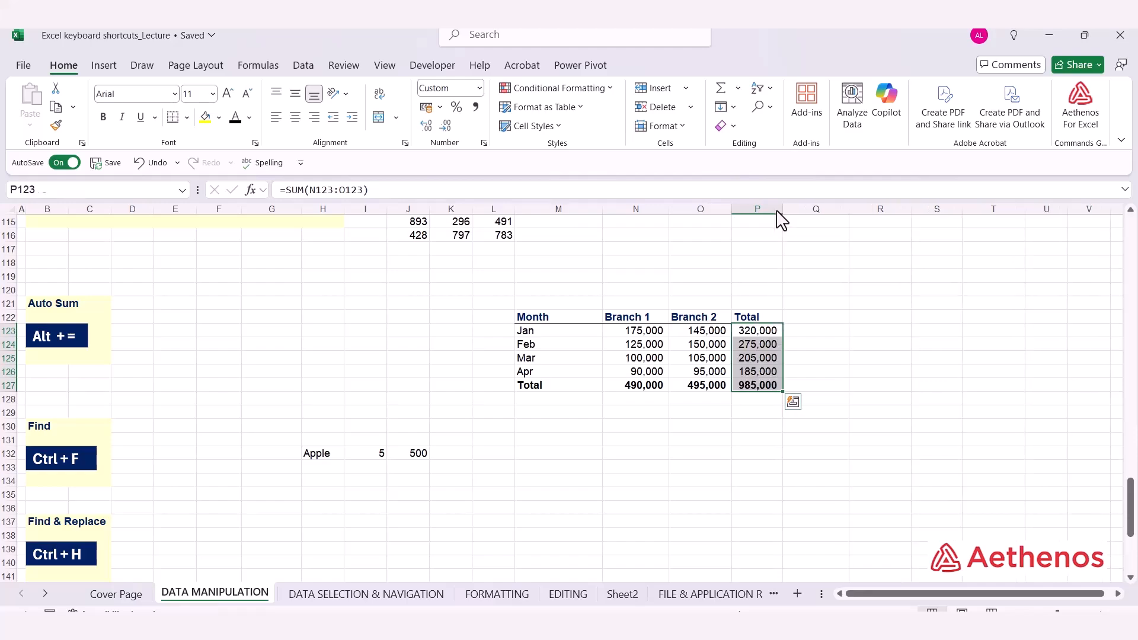
click(869, 302)
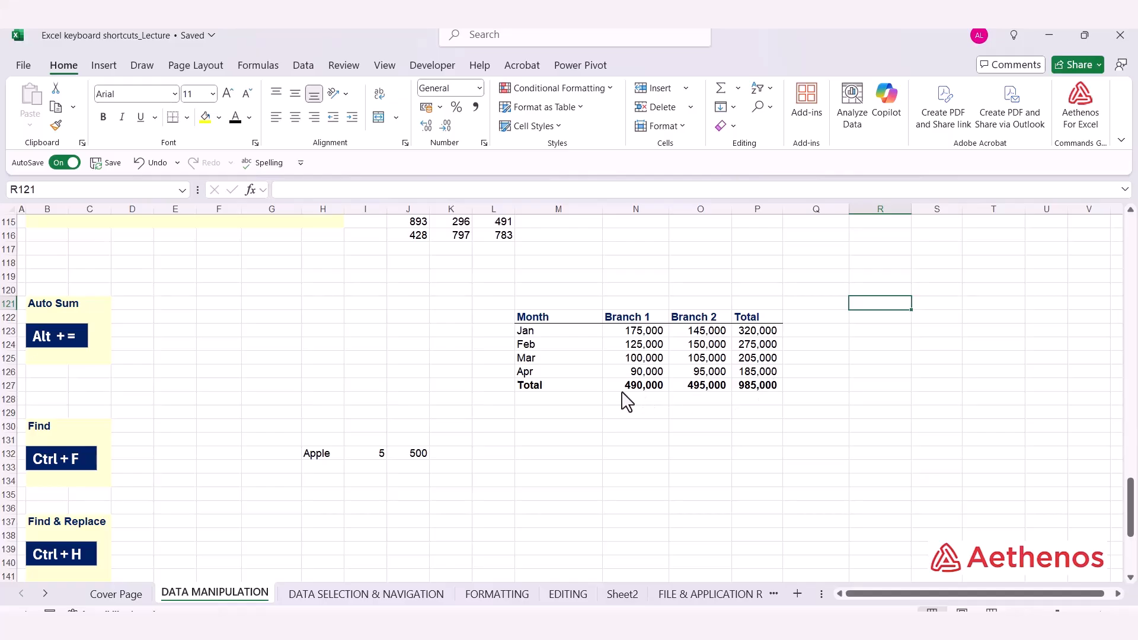
Inspect the AutoSum formula behind the April total in P126.
click(762, 373)
key(F2)
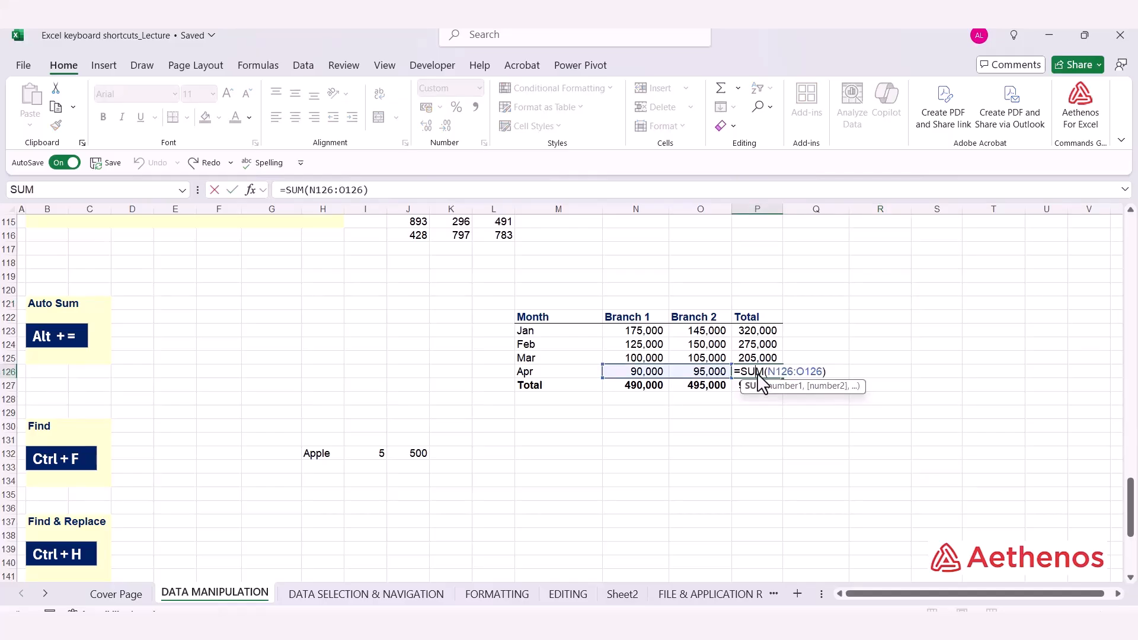
key(ctrl+Return)
Clear the totals from row range N127:P127 and column range P123:P126.
drag(633, 387, 759, 389)
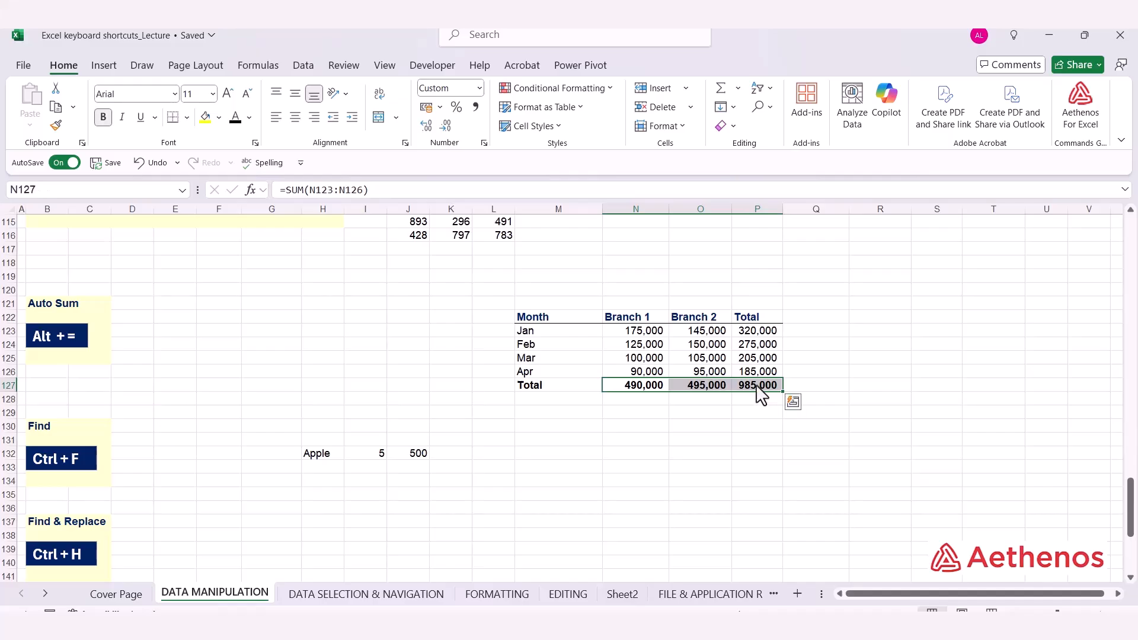
key(Delete)
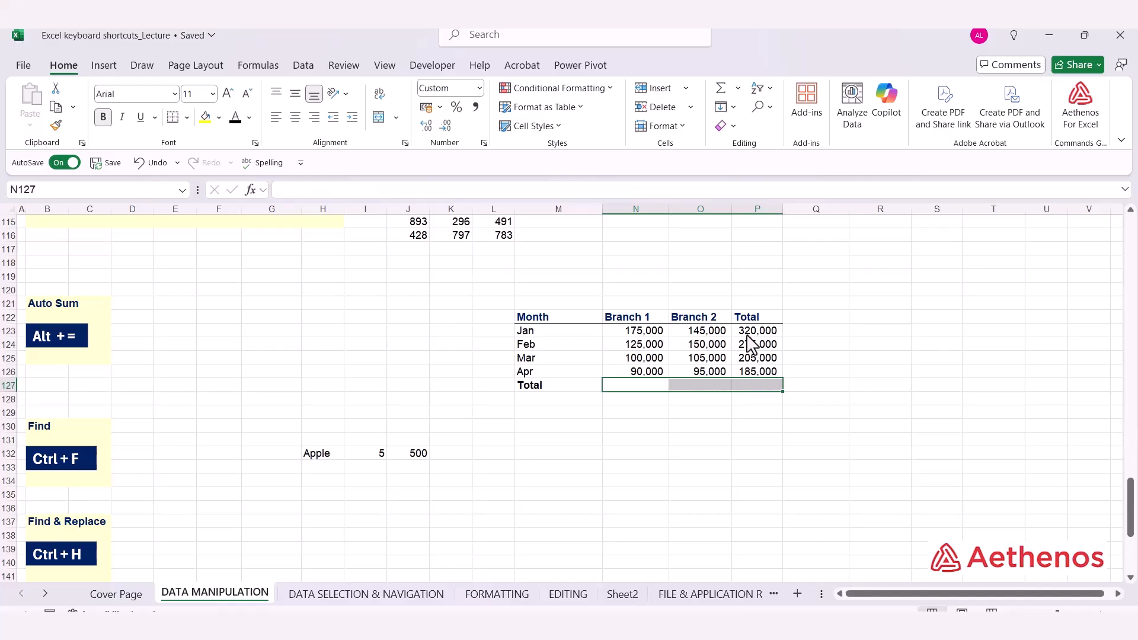
drag(754, 331, 752, 372)
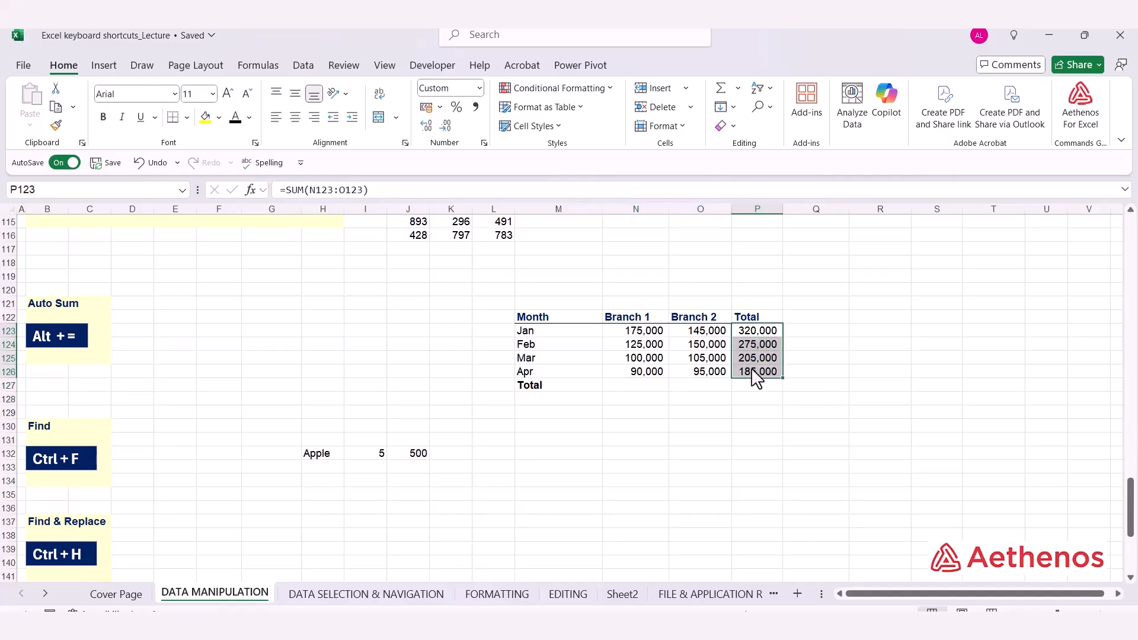
key(Delete)
click(868, 316)
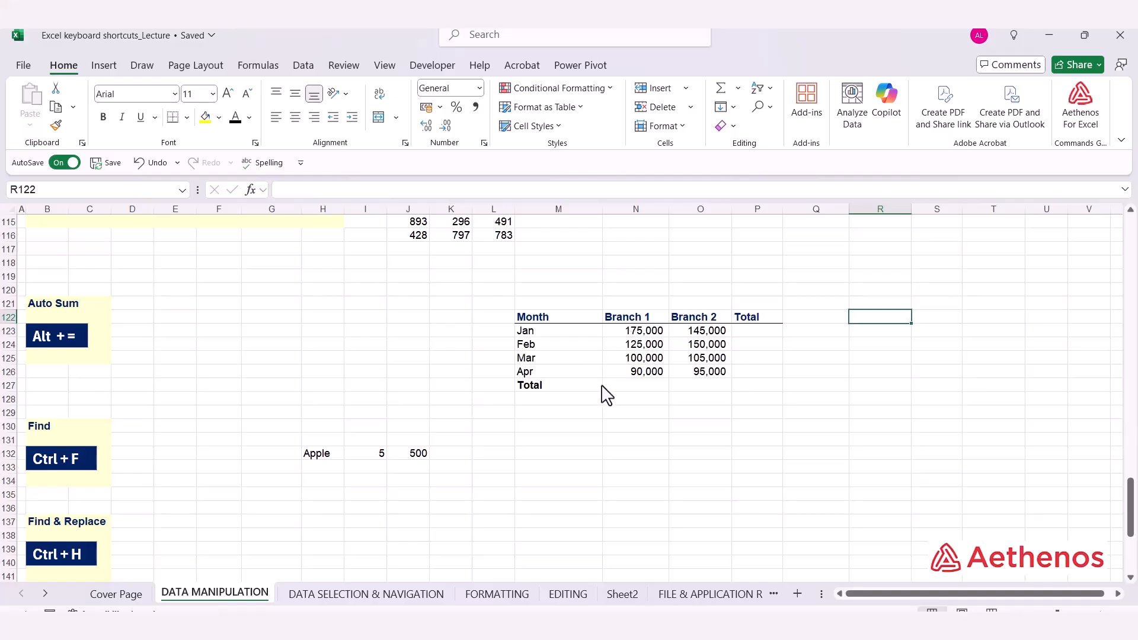
Fill the Total row and Total column in one go by applying AutoSum to the range N123:P127.
drag(601, 388, 709, 386)
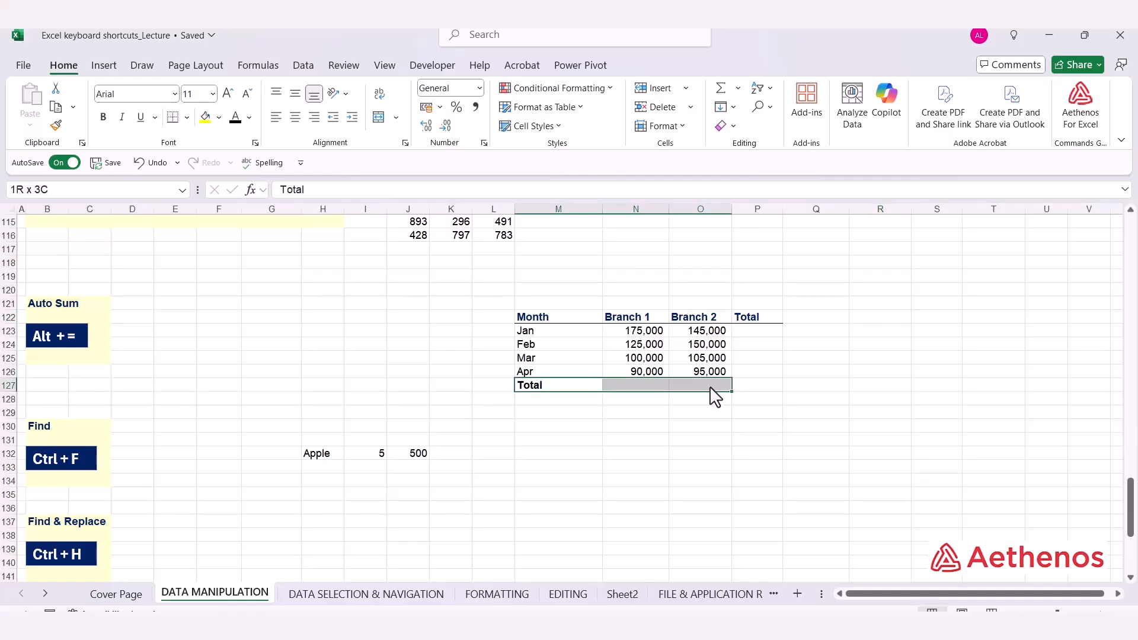
drag(765, 320, 762, 396)
click(627, 343)
drag(627, 343, 748, 393)
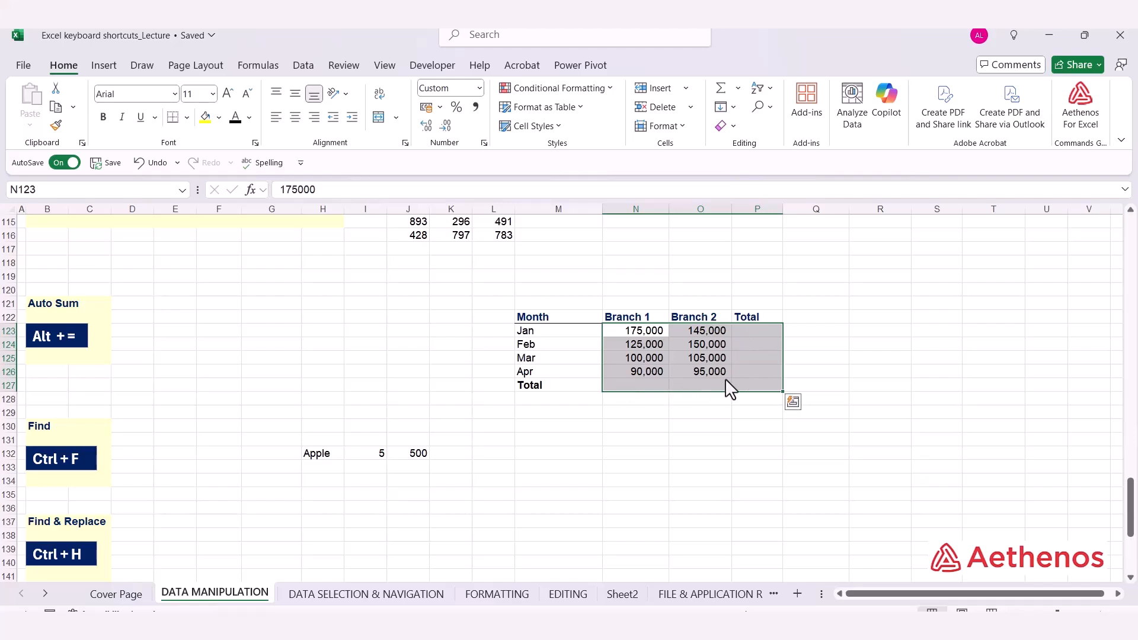
key(alt+equal)
click(837, 320)
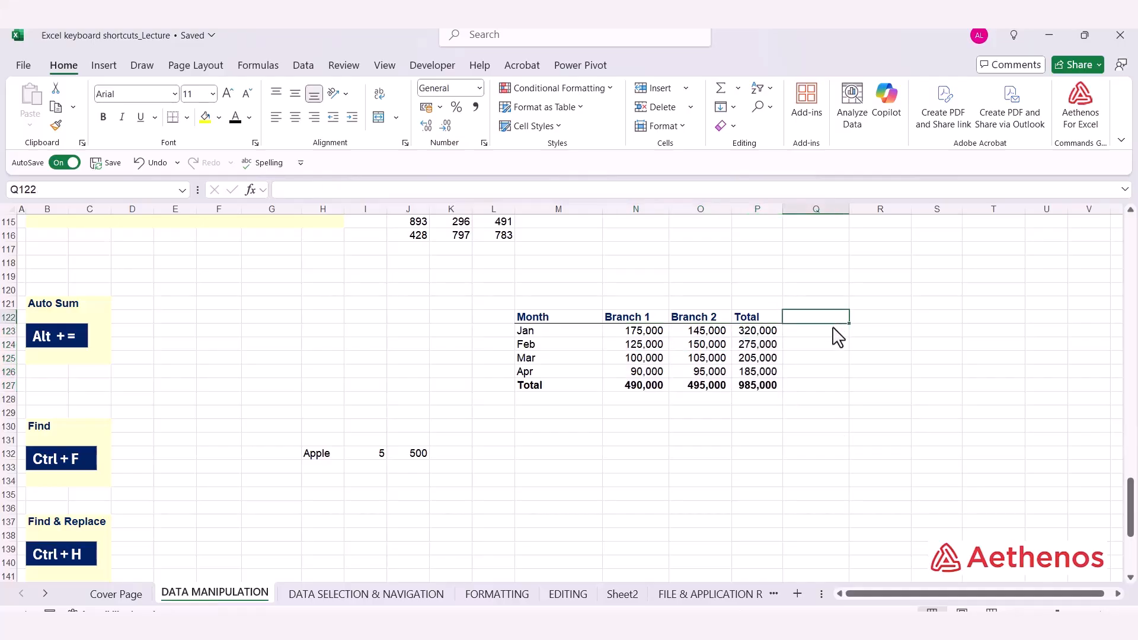
Inspect the SUM formulas in the Total row cells N127, O127 and P127.
click(761, 385)
click(635, 391)
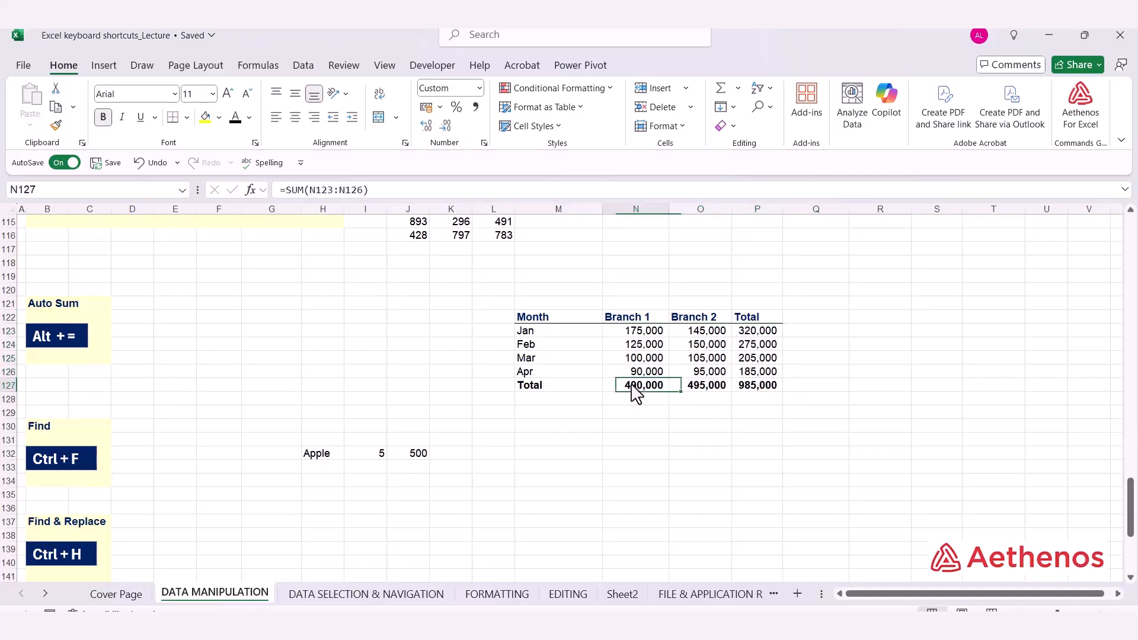
double_click(638, 384)
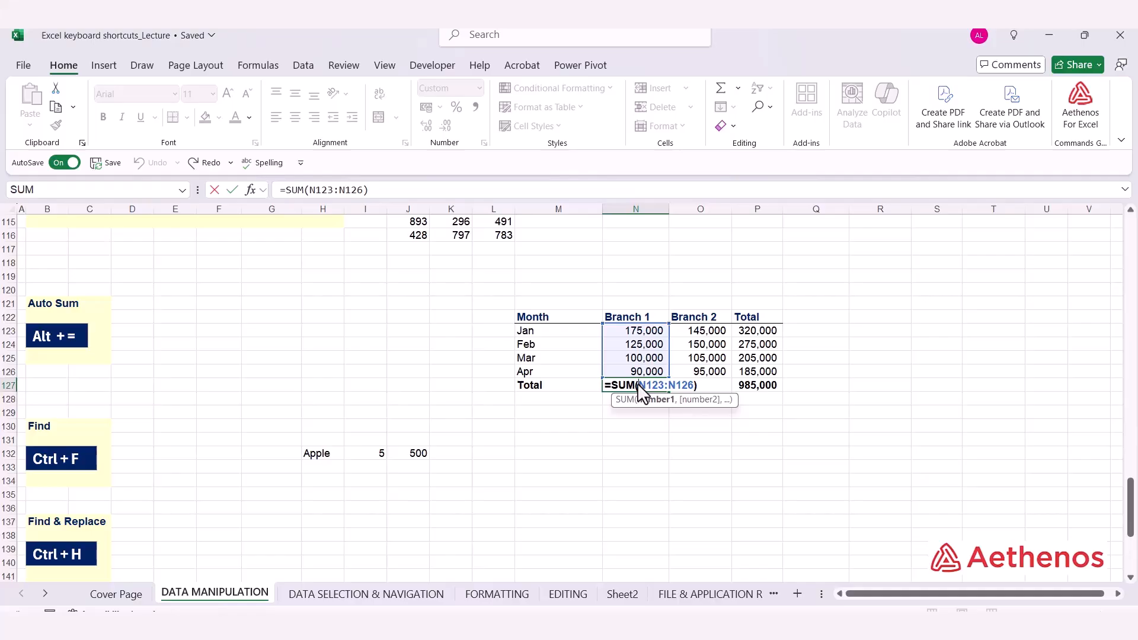
click(716, 388)
double_click(717, 389)
key(Escape)
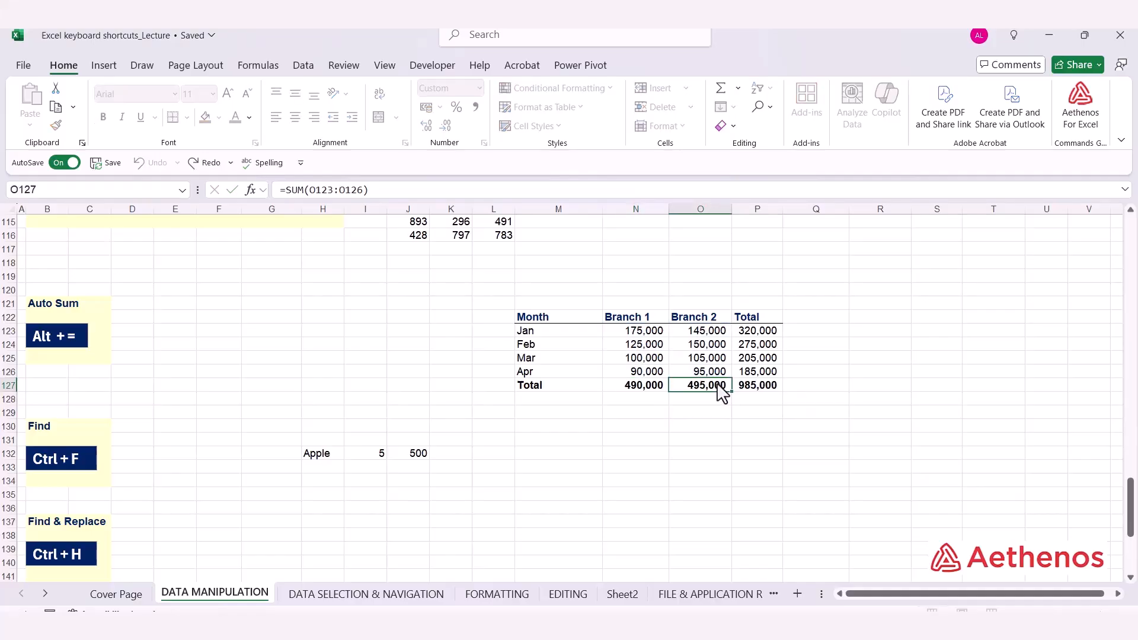
double_click(757, 380)
click(757, 390)
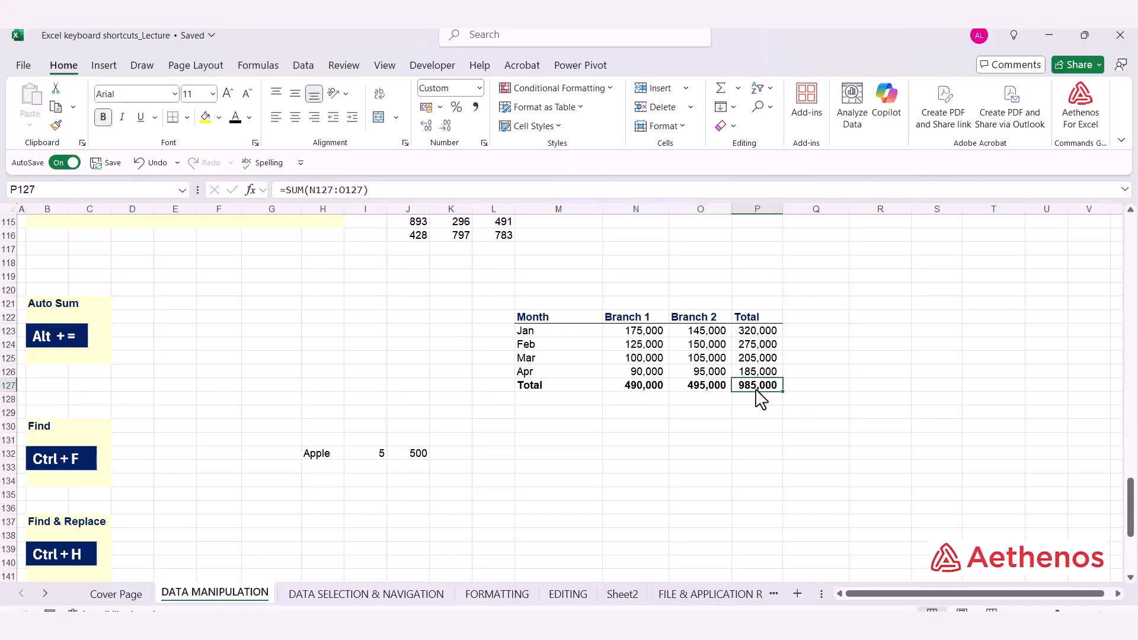
double_click(757, 392)
key(Escape)
Inspect the SUM formulas in the Total column for March (P125) and January (P123).
double_click(757, 360)
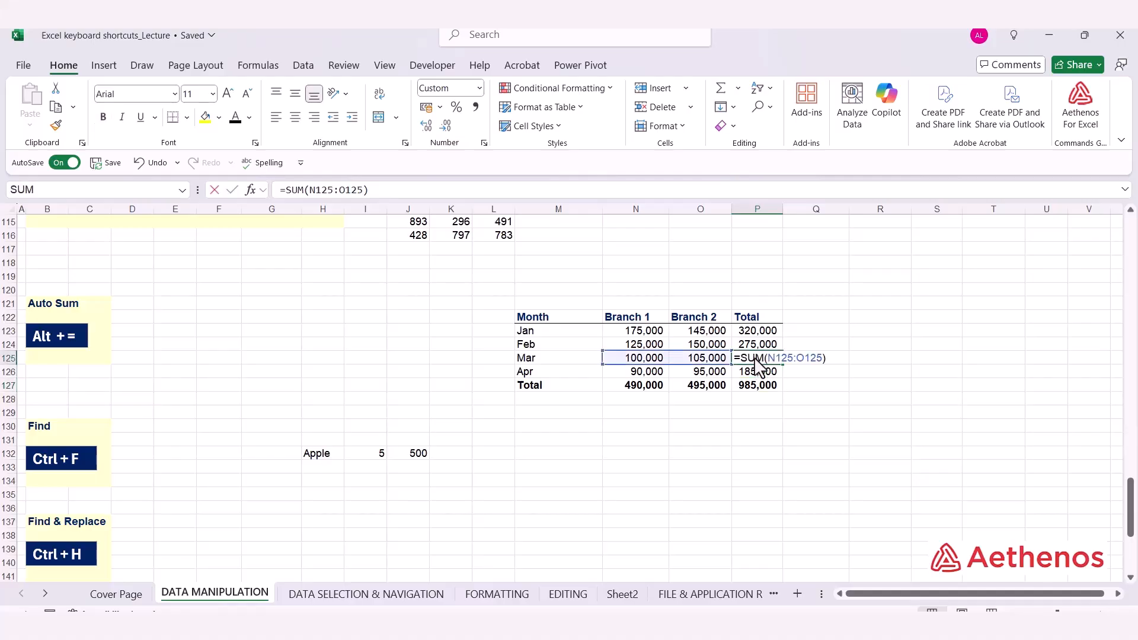
key(Escape)
key(Down)
key(Down)
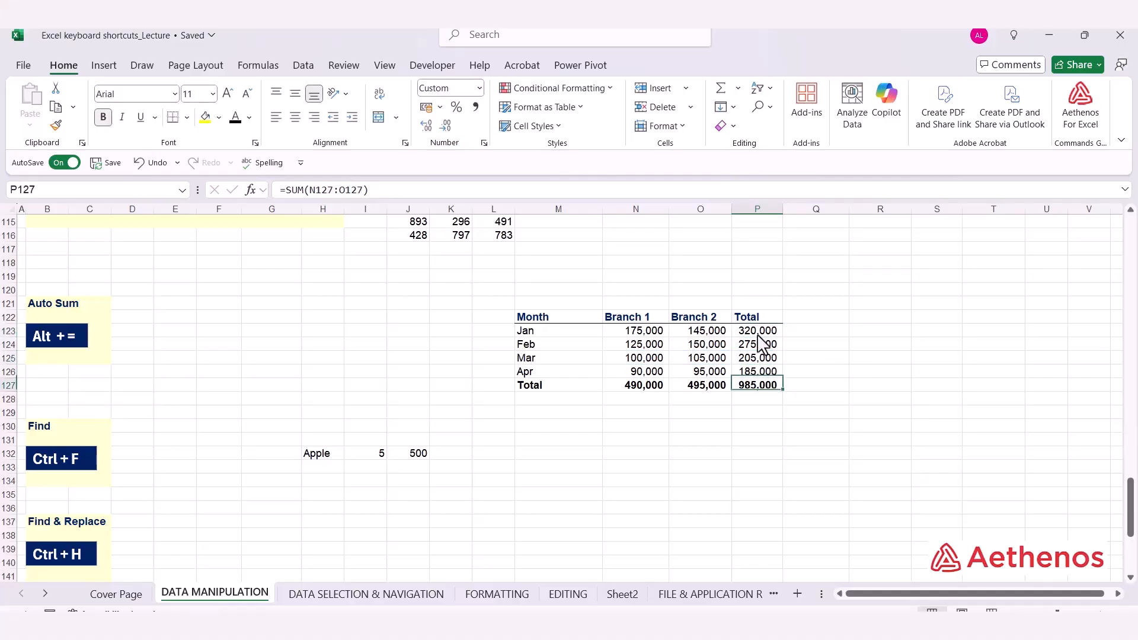
double_click(760, 332)
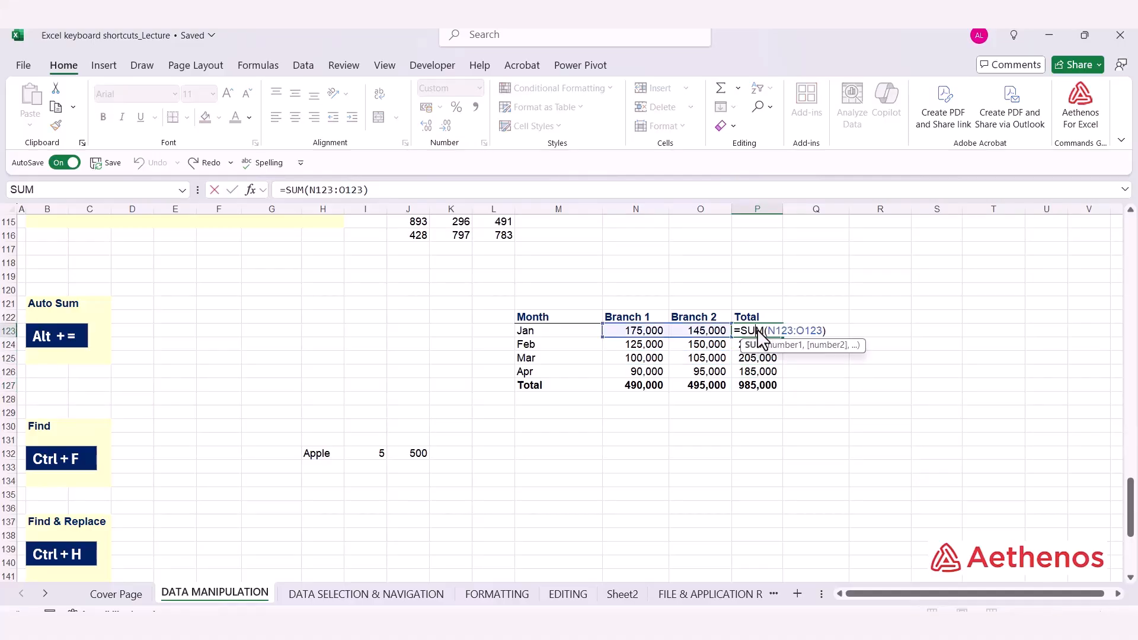
key(Escape)
click(743, 428)
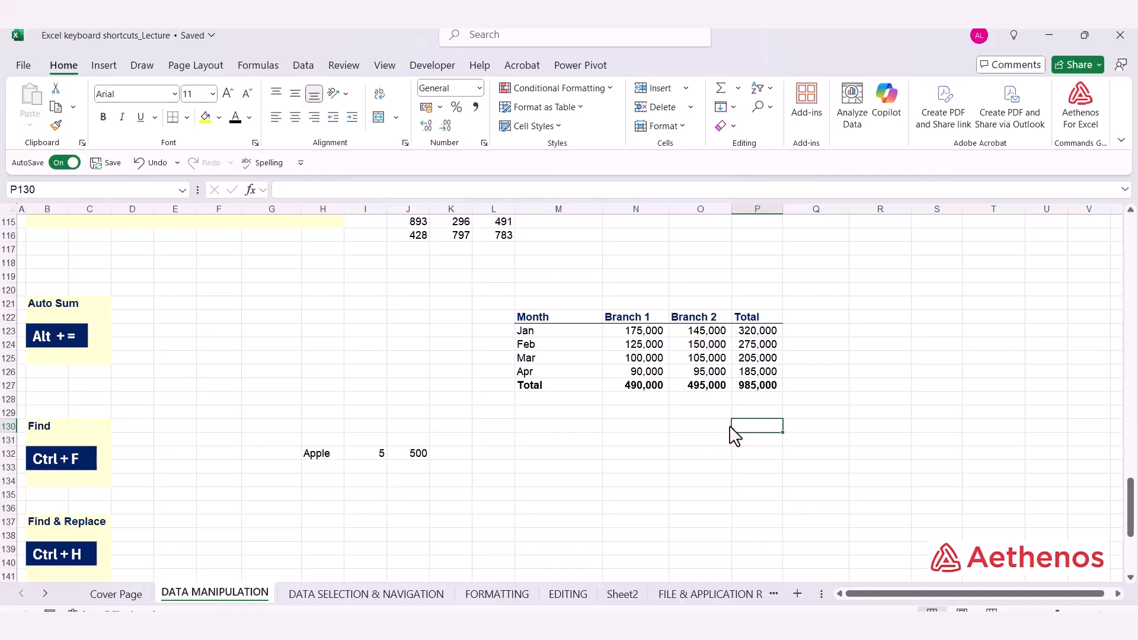
Find all cells containing "Apple" on the sheet and close the Find and Replace dialog.
scroll(138, 366, down, 3)
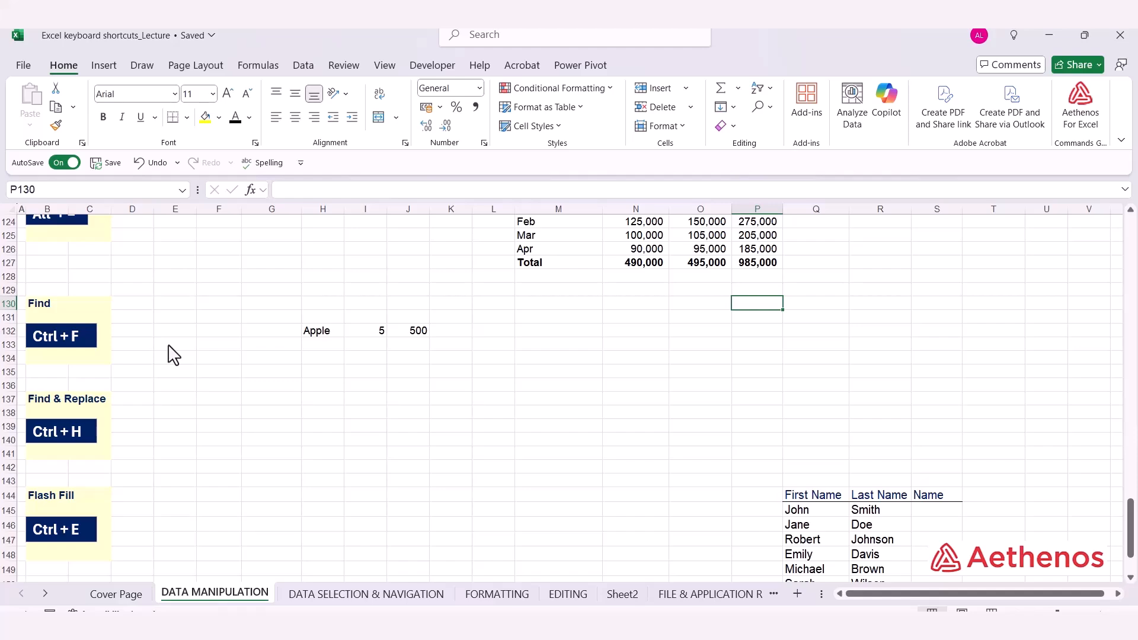
click(396, 374)
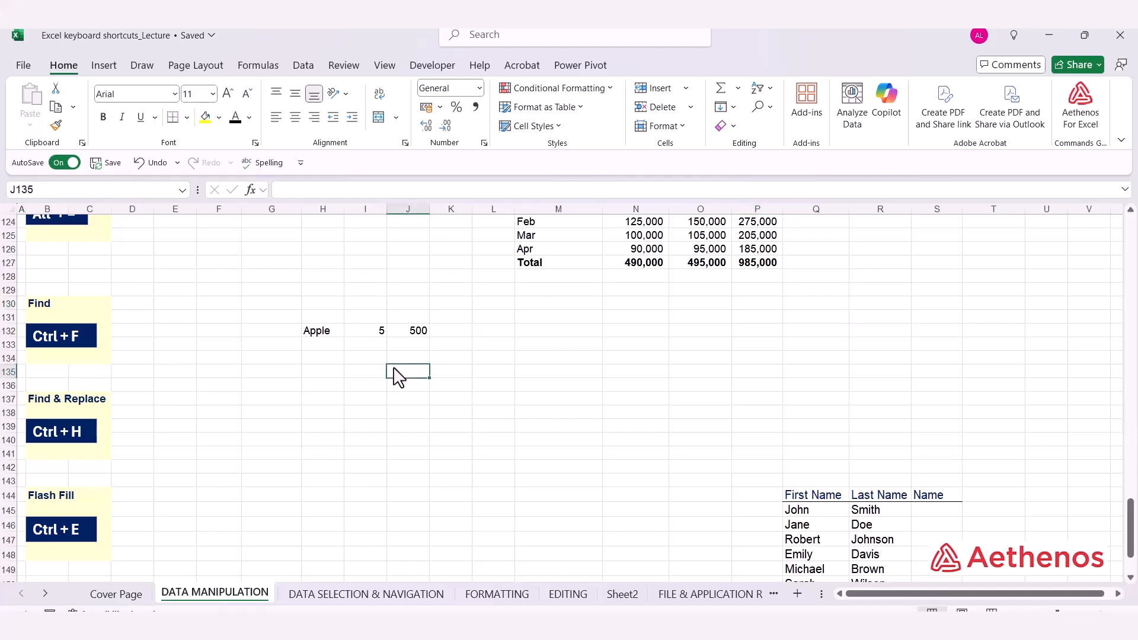
key(ctrl+f)
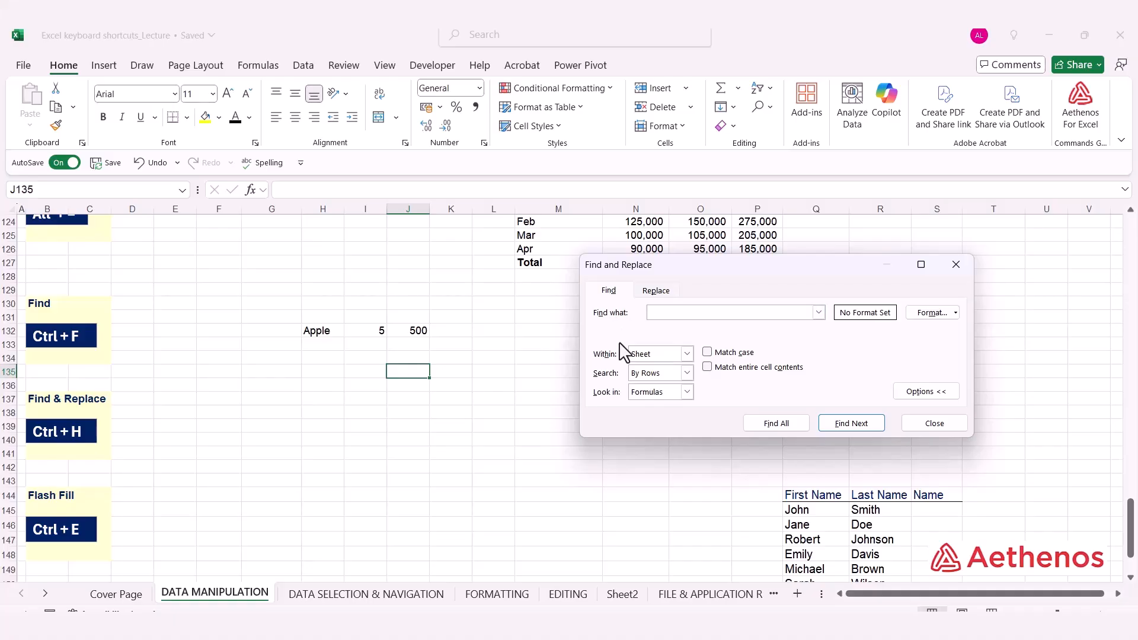
text(Apple)
click(764, 424)
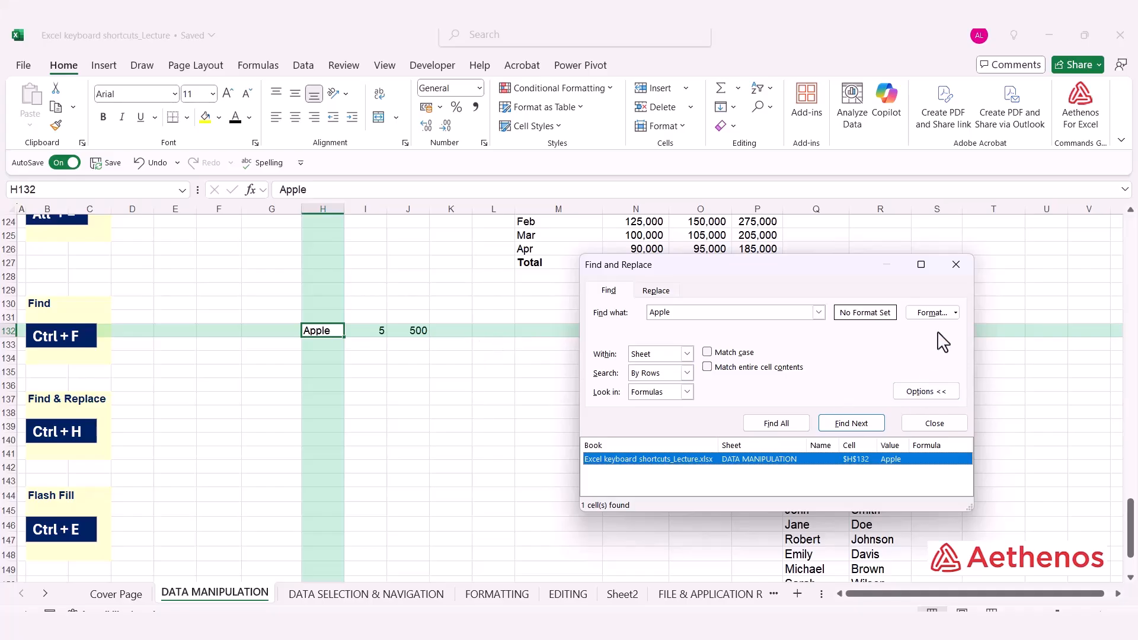
click(956, 264)
click(496, 371)
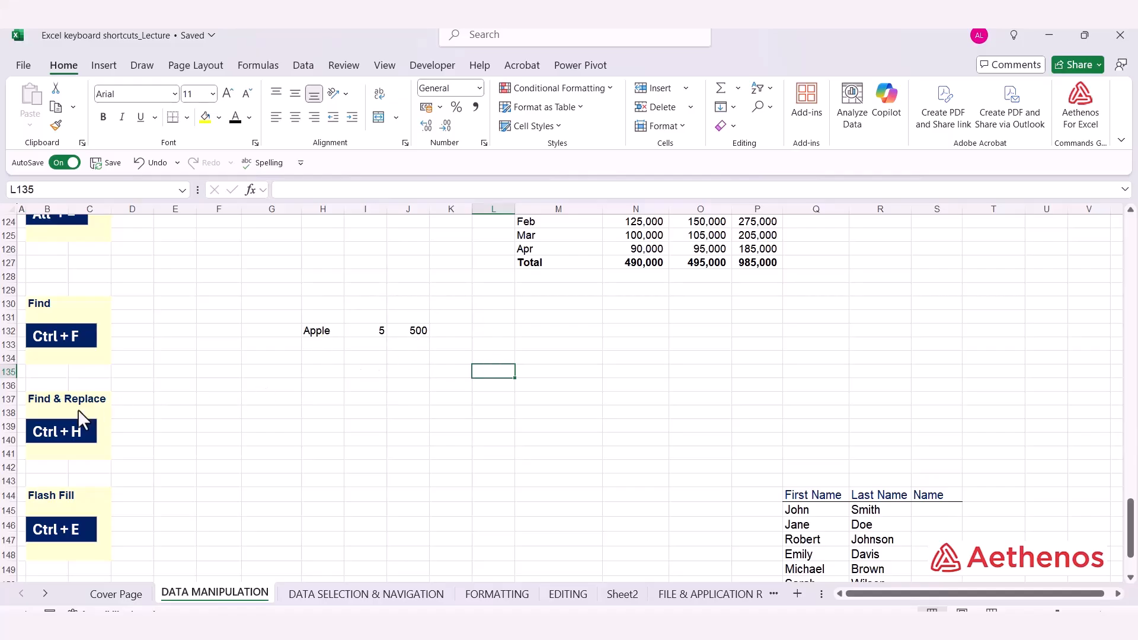
Replace all occurrences of "Apple" on the sheet with "Orange" and select the replaced cell H132.
click(324, 403)
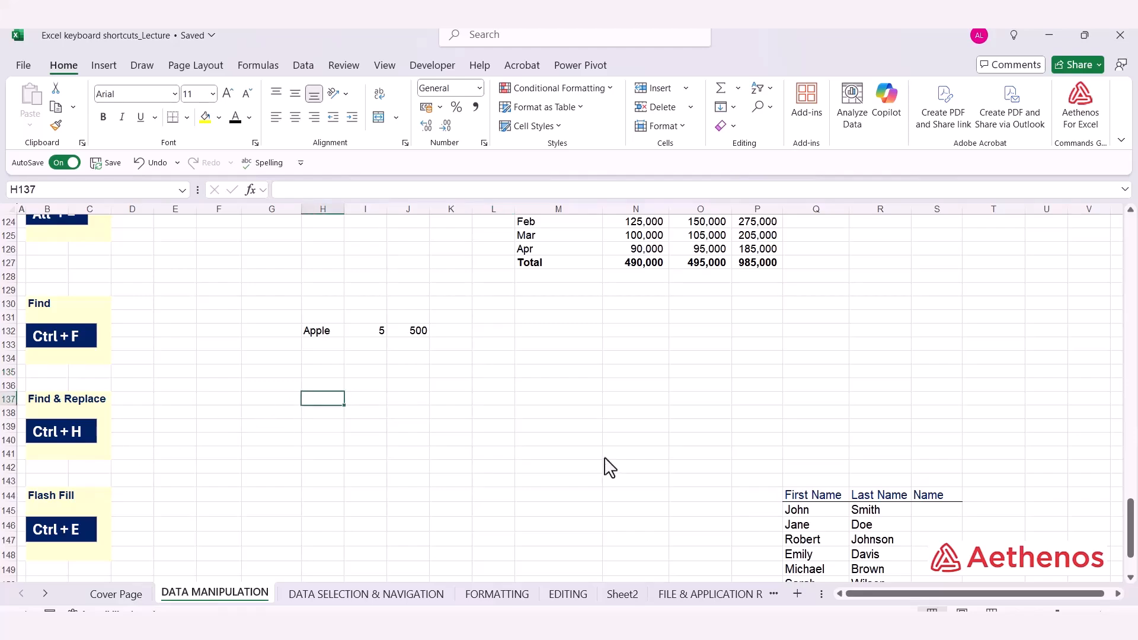
key(ctrl+h)
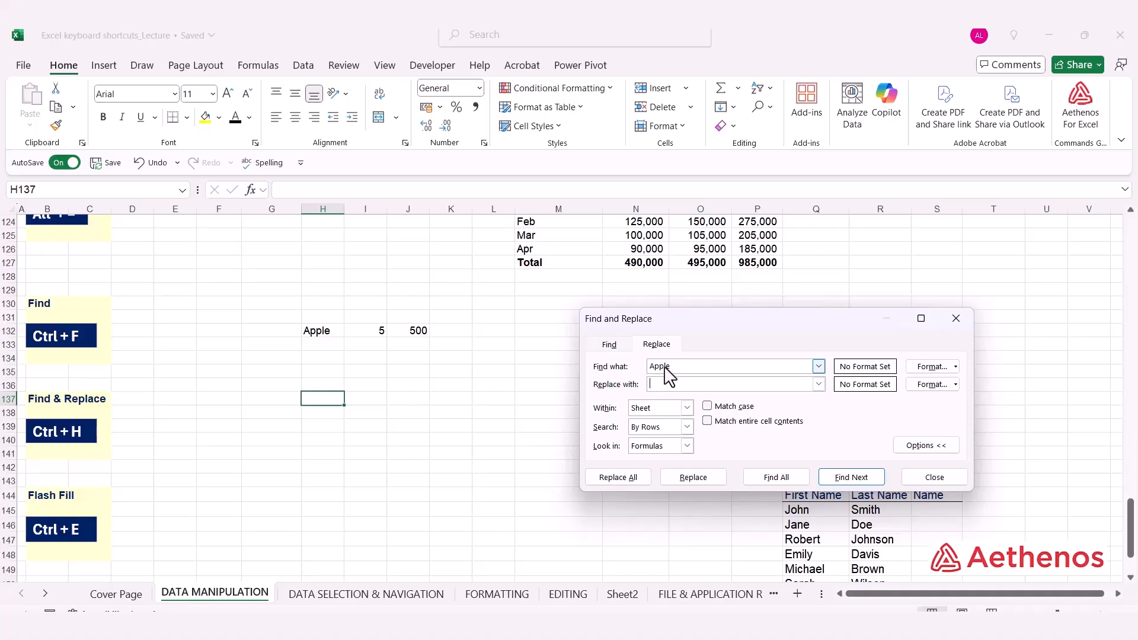
text(Orenge)
key(BackSpace)
key(BackSpace)
key(BackSpace)
key(BackSpace)
text(ange)
click(613, 478)
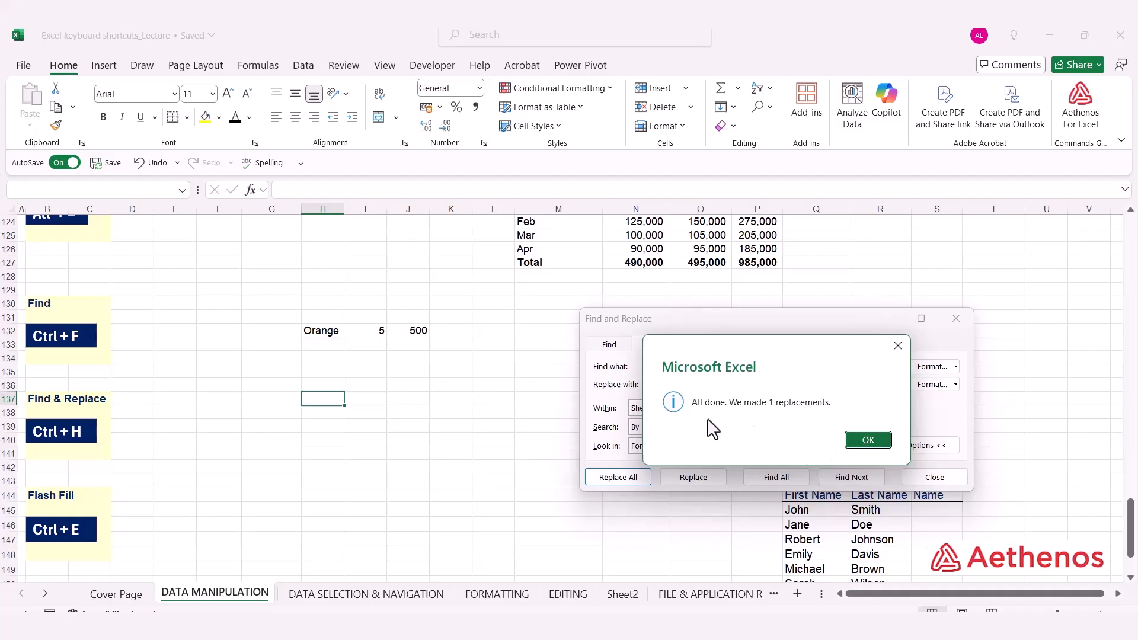
click(857, 444)
click(953, 319)
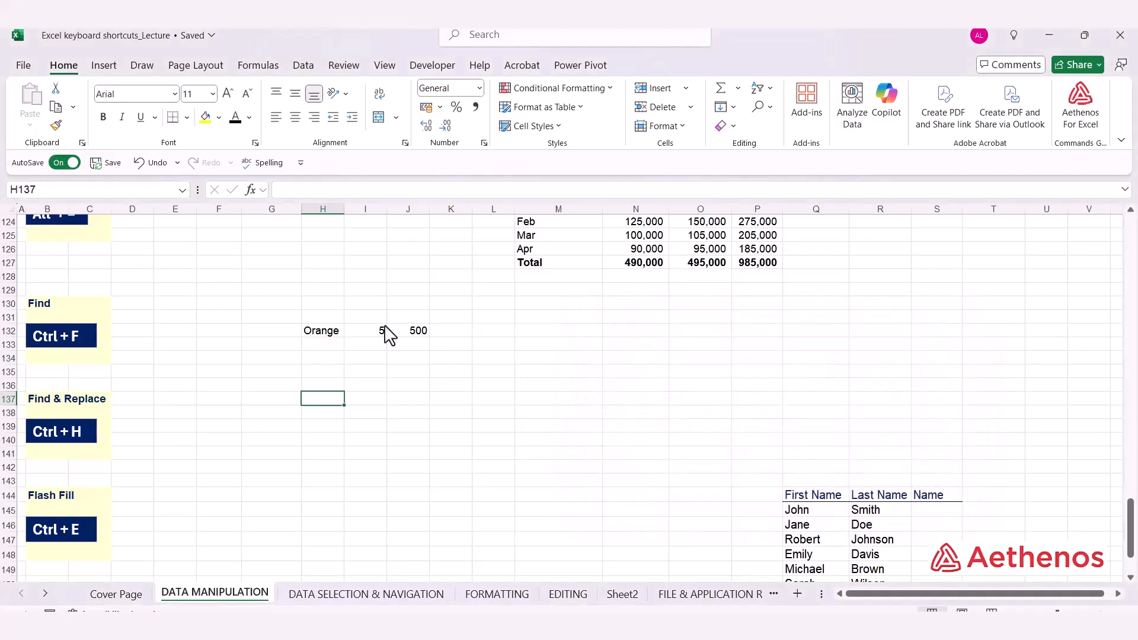
click(325, 333)
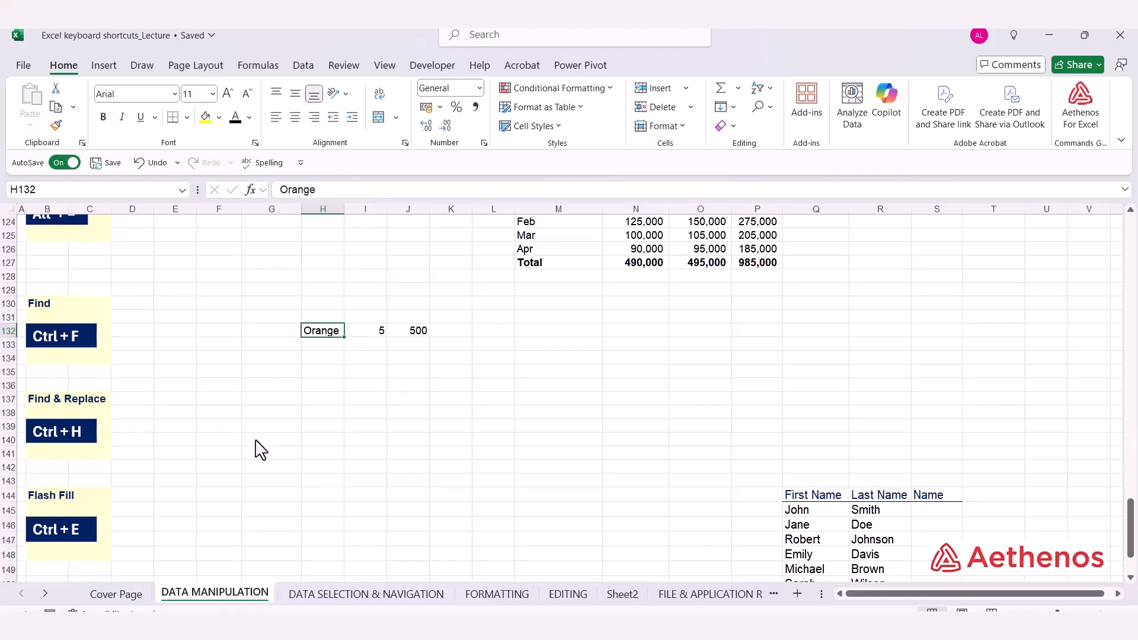
scroll(261, 451, down, 4)
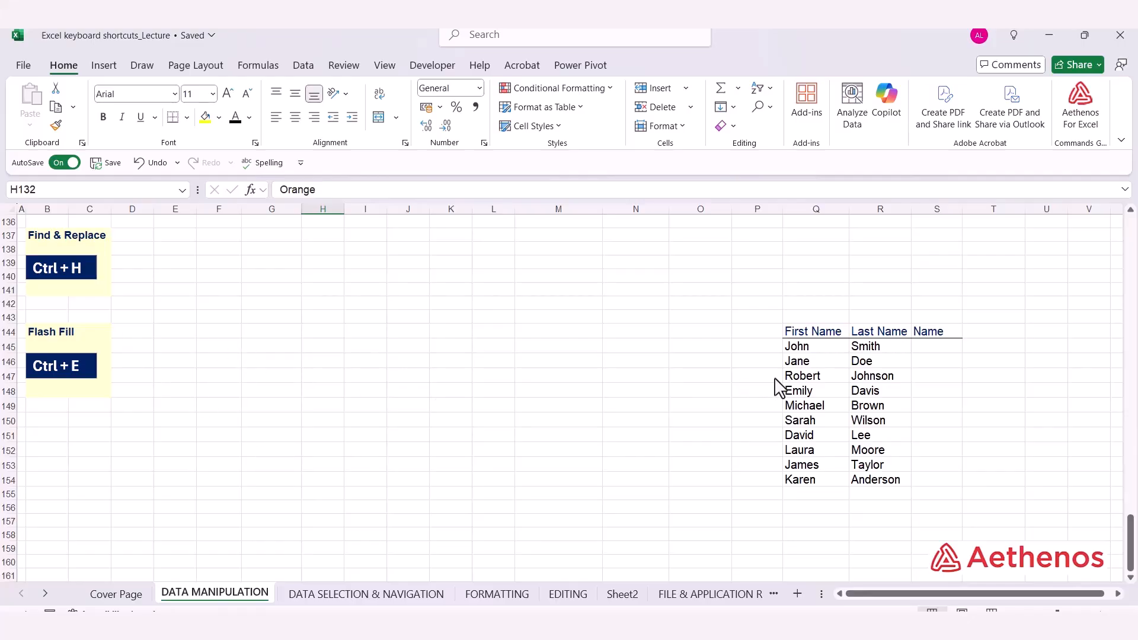
Enter the first person's full name, combining first and last name, in cell S145 of the Name column.
click(917, 350)
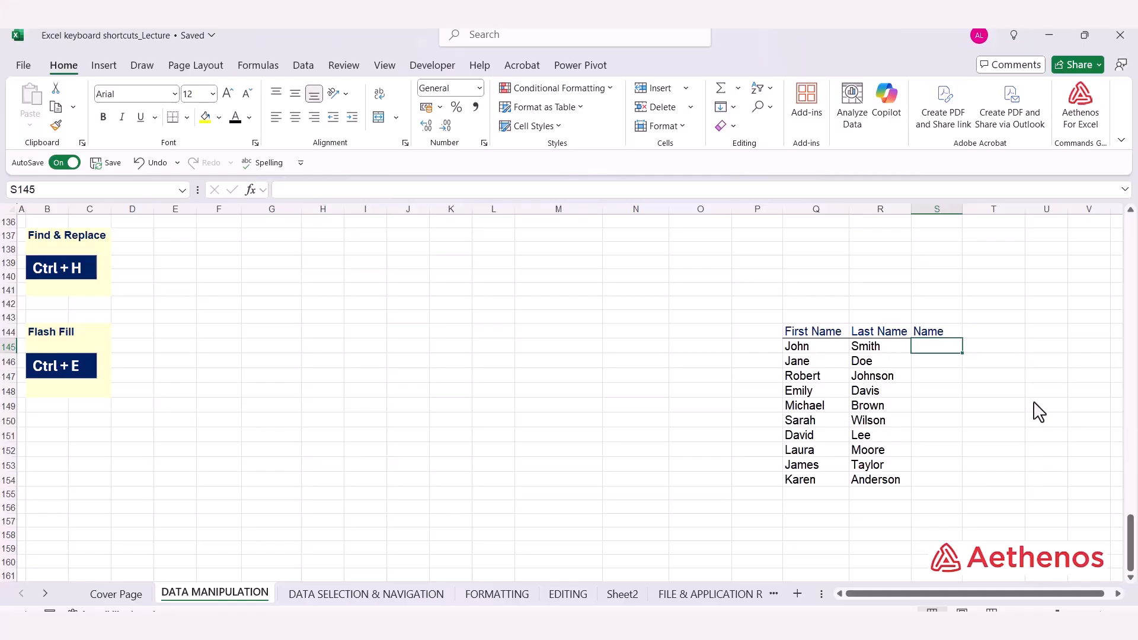
text(John)
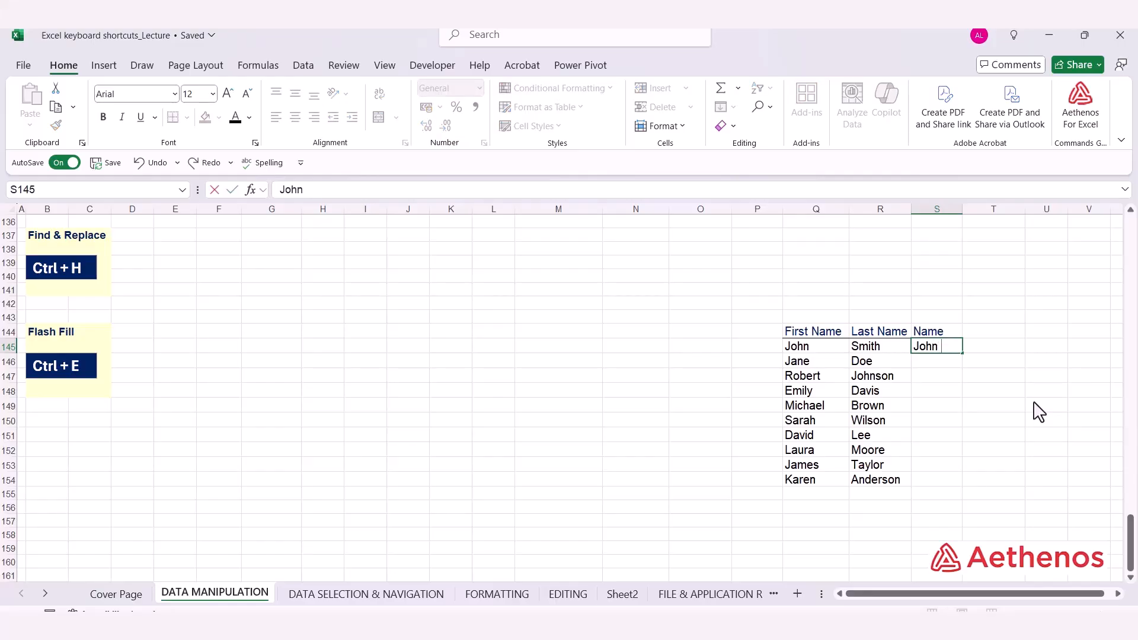
text( Smoyj)
key(BackSpace)
key(BackSpace)
key(BackSpace)
text(ith)
key(Return)
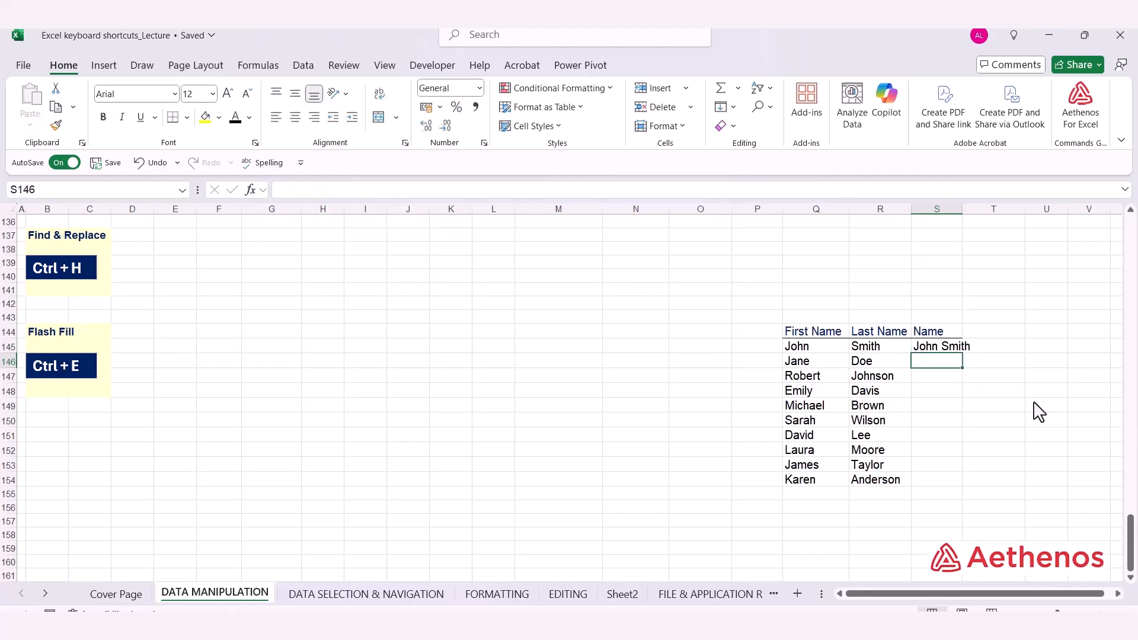
Enter the second person's full name in S146 and accept the Flash Fill suggestions for the remaining Name rows.
text(J)
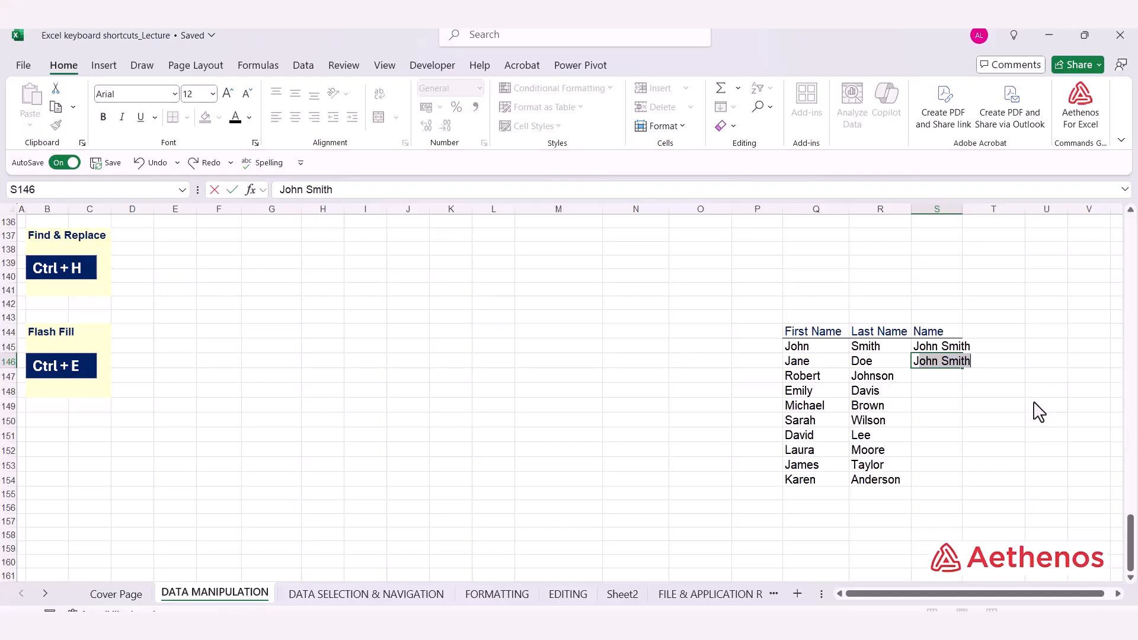
text(ane Doe)
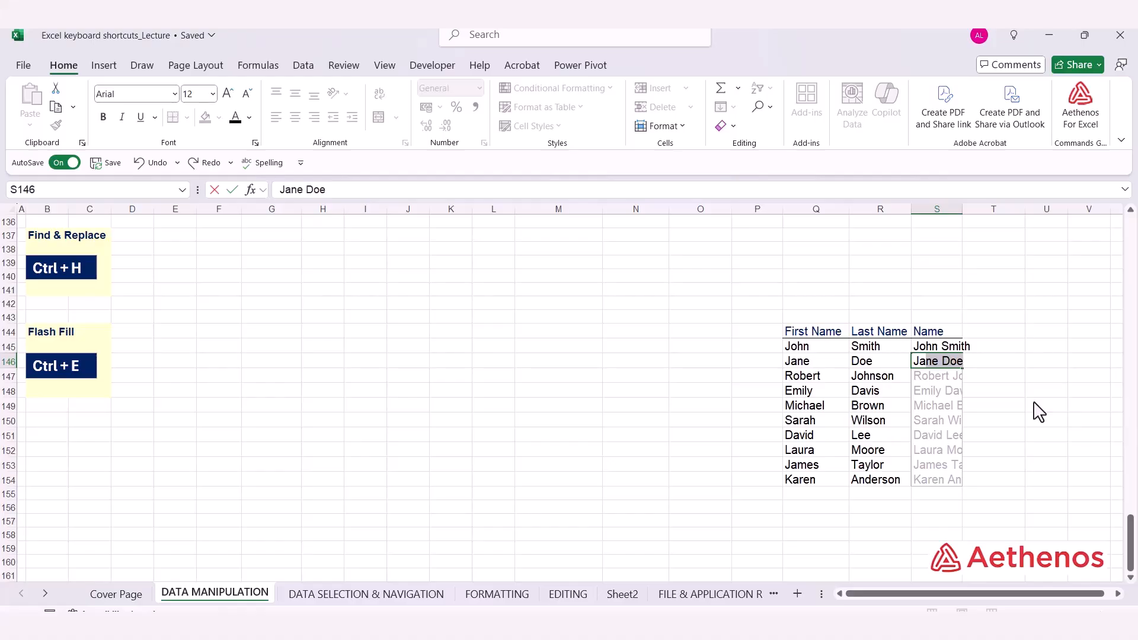
key(Return)
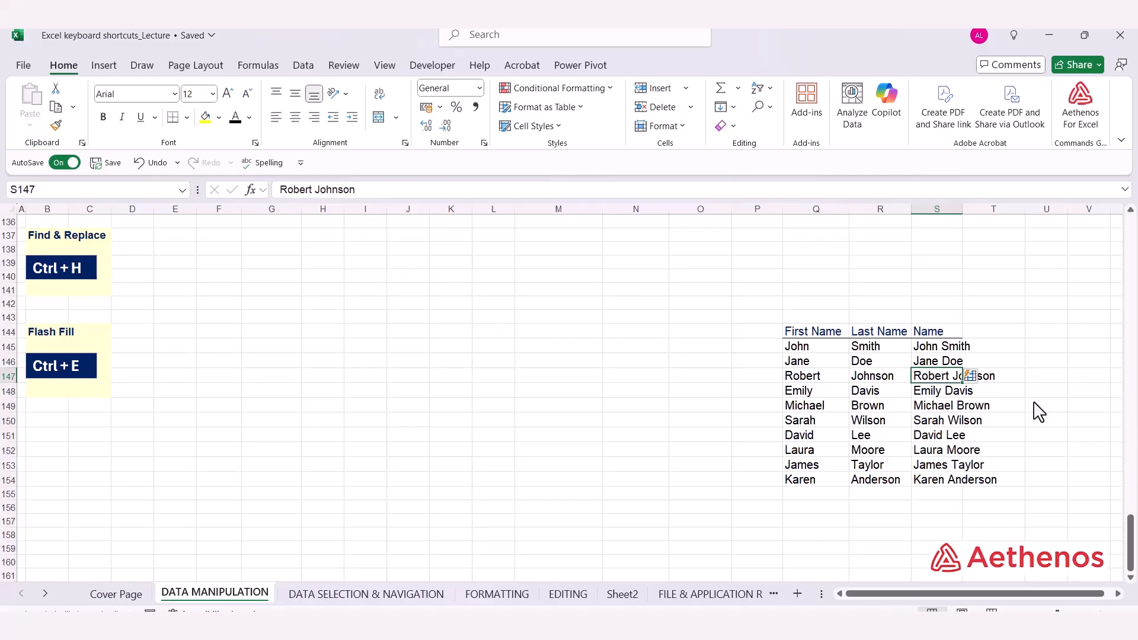
click(1046, 437)
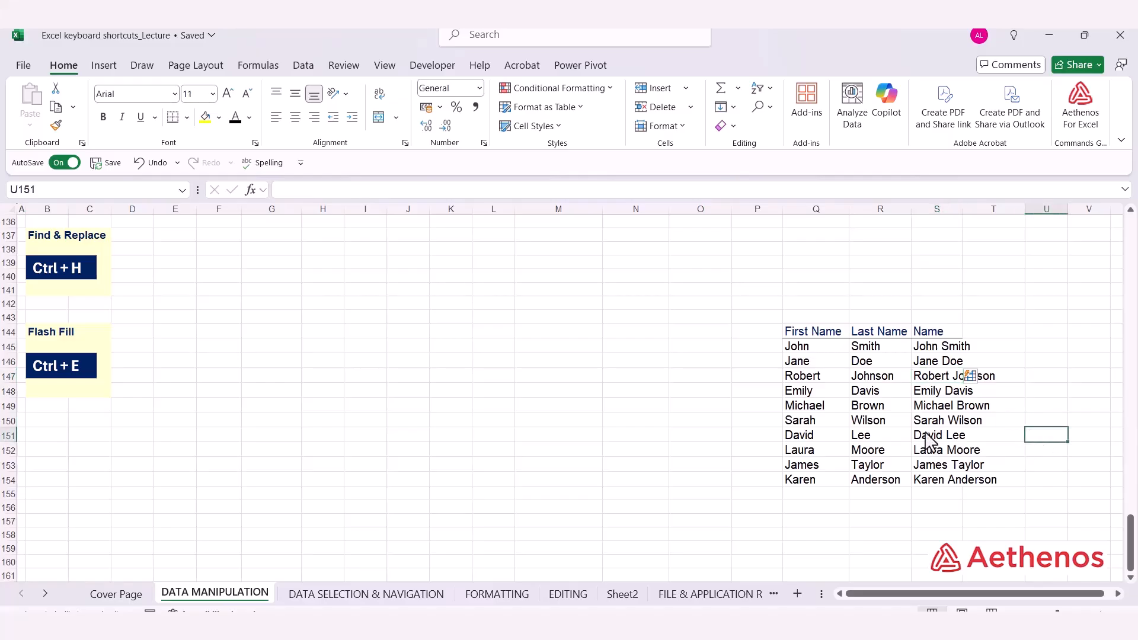
Clear the full names from S145:S154 in the Name column.
click(934, 392)
drag(934, 347, 936, 491)
key(Delete)
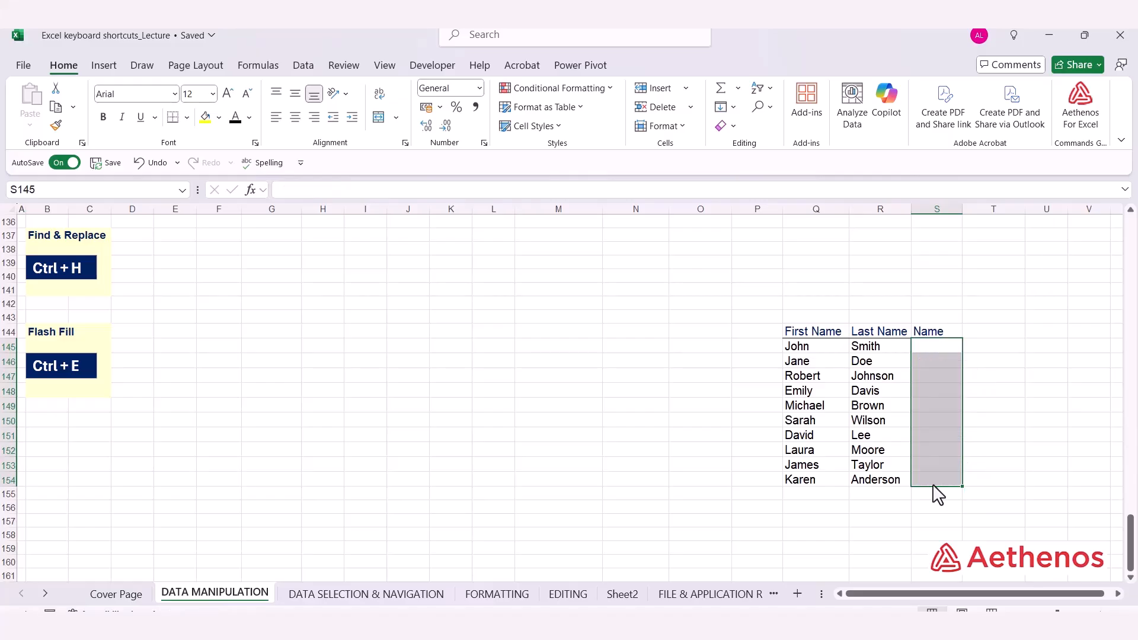
click(987, 389)
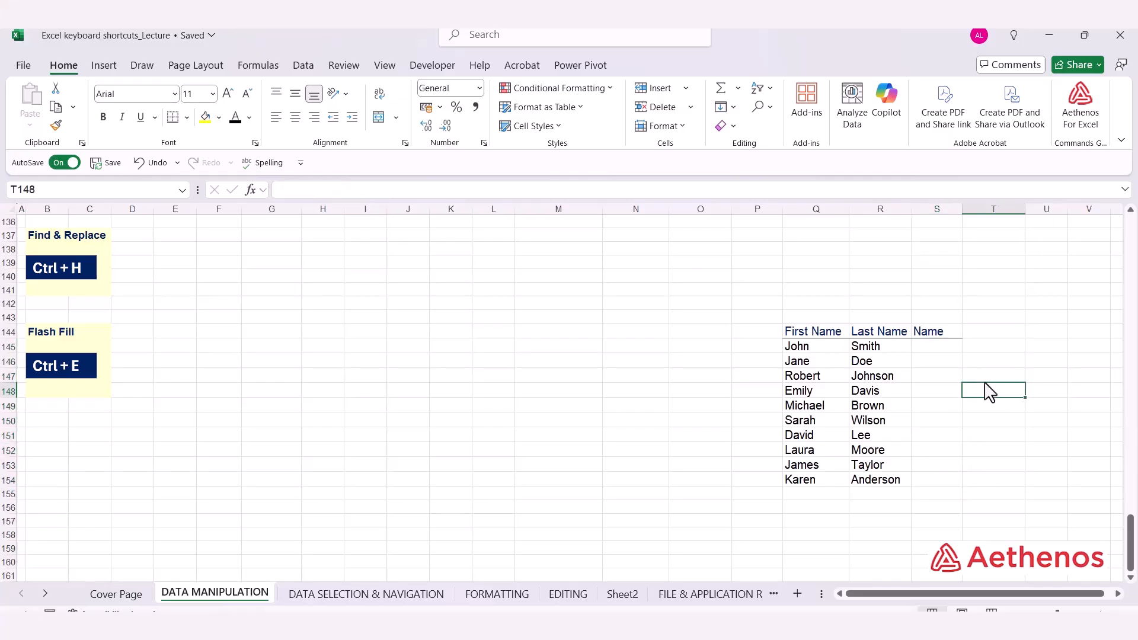
Enter the first person's full name in S145 and Flash Fill the rest of the Name column from S146.
click(942, 347)
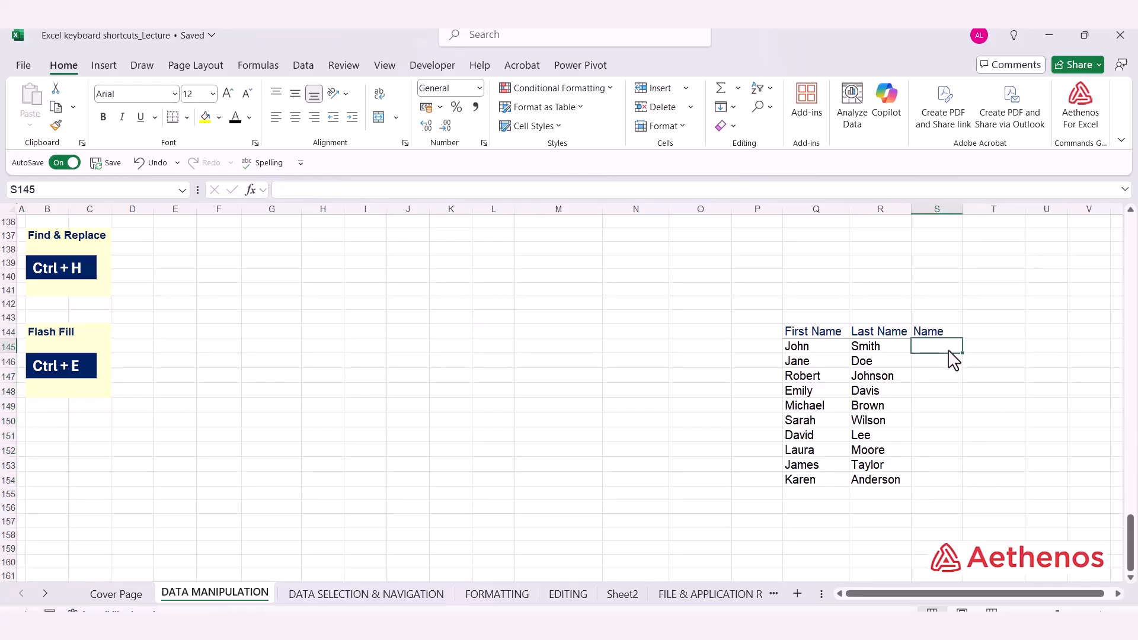
text(Jo)
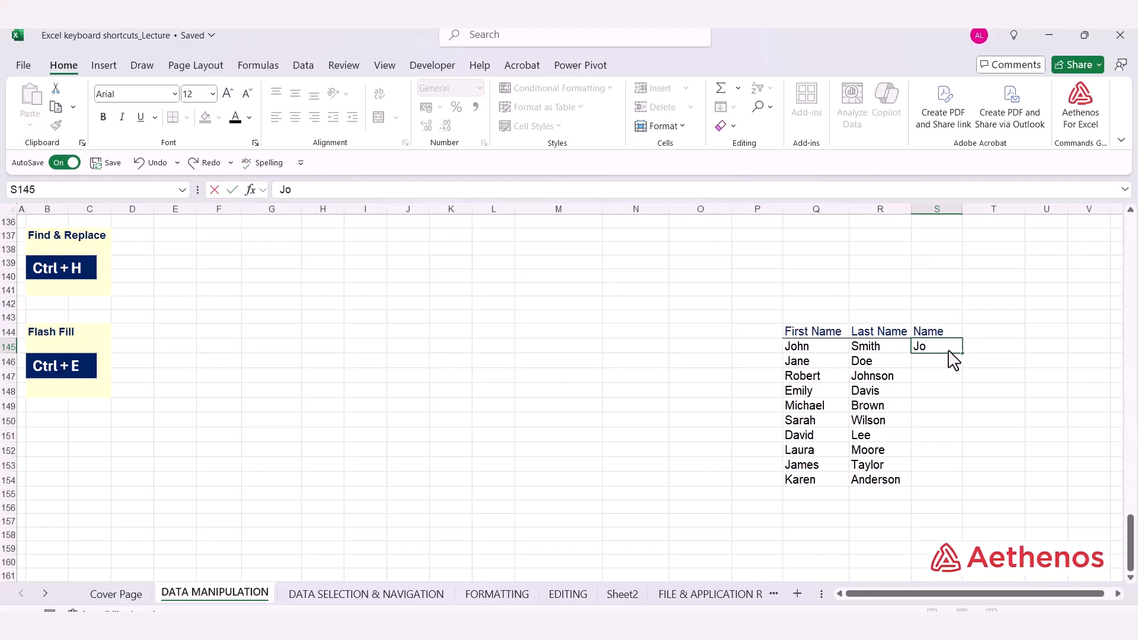
text(hn Smith)
key(Return)
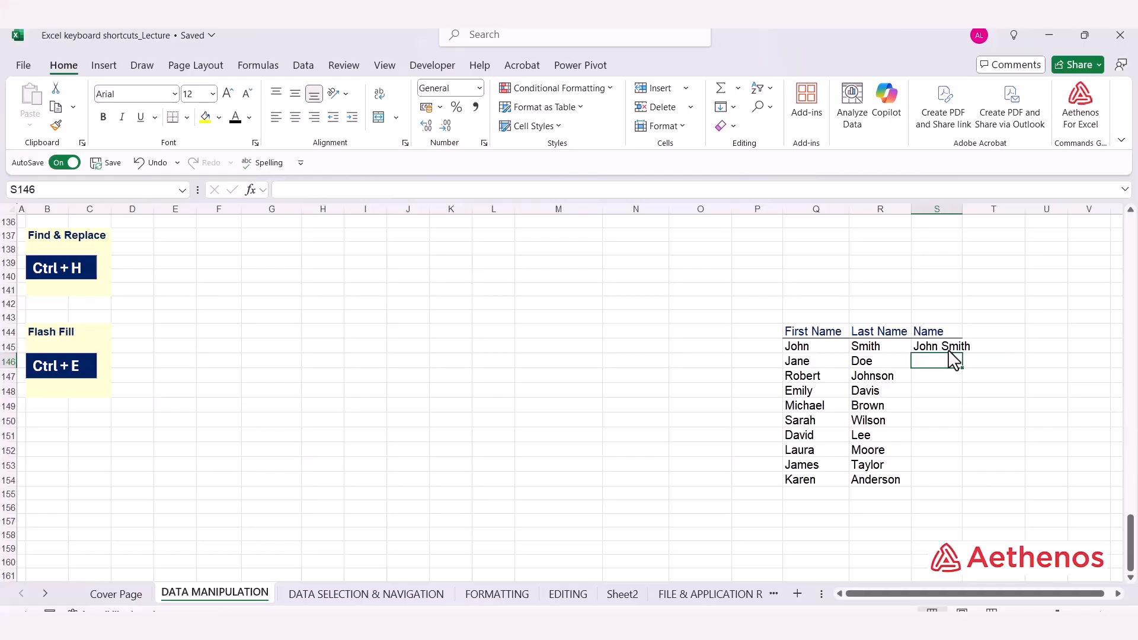
key(ctrl+e)
click(976, 309)
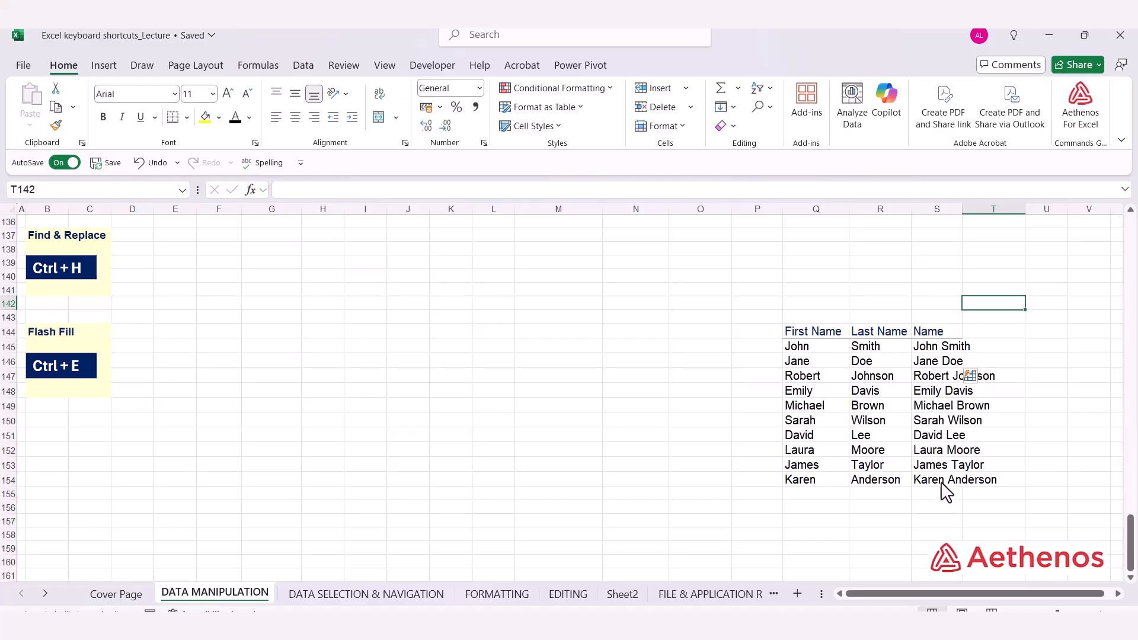
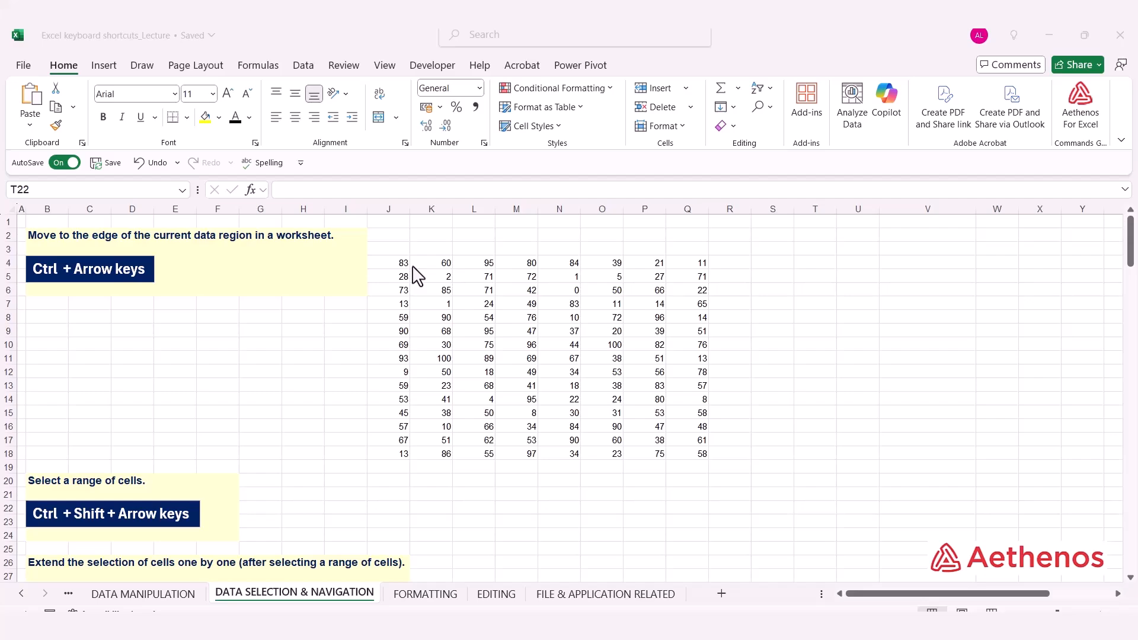
Select J4 on the DATA SELECTION & NAVIGATION sheet and move two cells along the row and back, one by one.
click(393, 264)
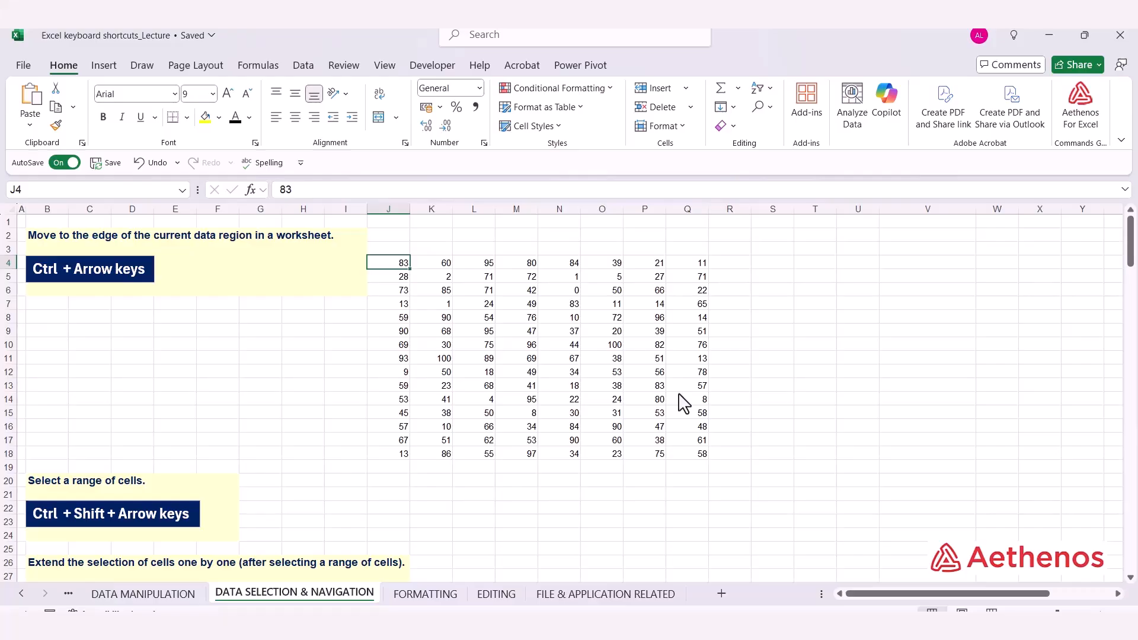
key(Right)
key(Right)
key(Left)
key(Left)
Jump along the edges of the data region from J4 to J18, Q18, Q4 and back to J4.
key(ctrl+Down)
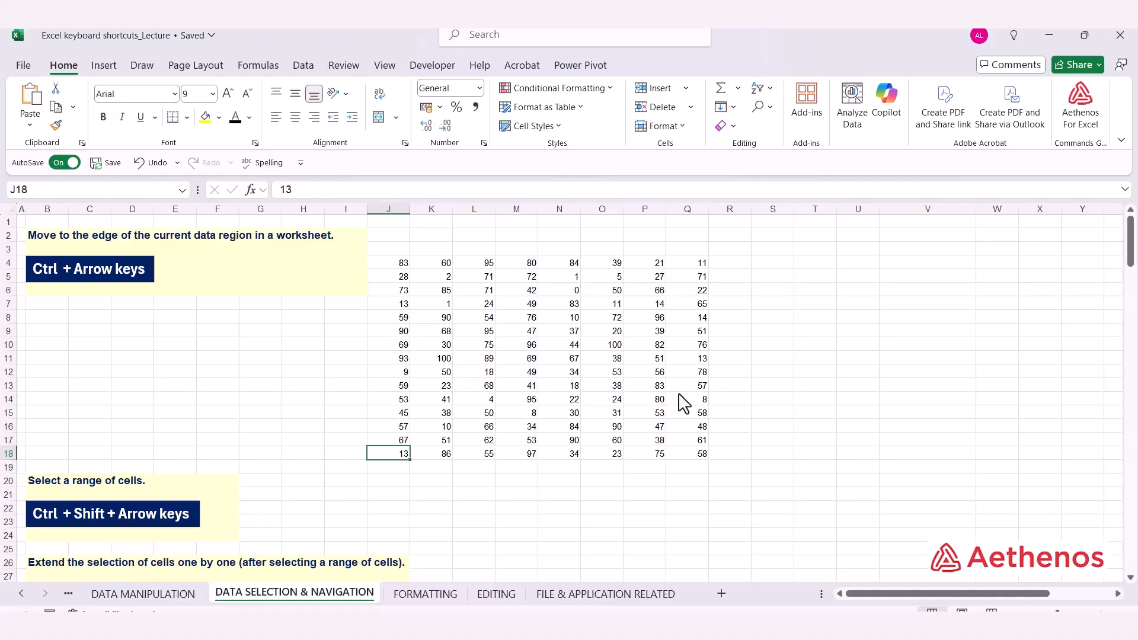
key(ctrl+Right)
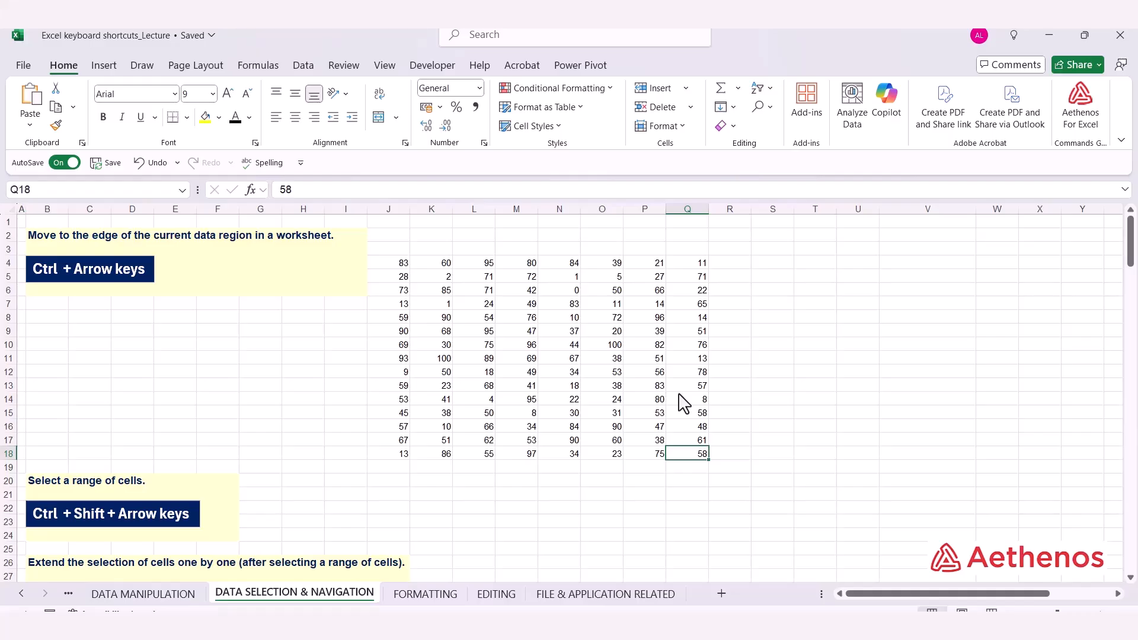
key(ctrl+Up)
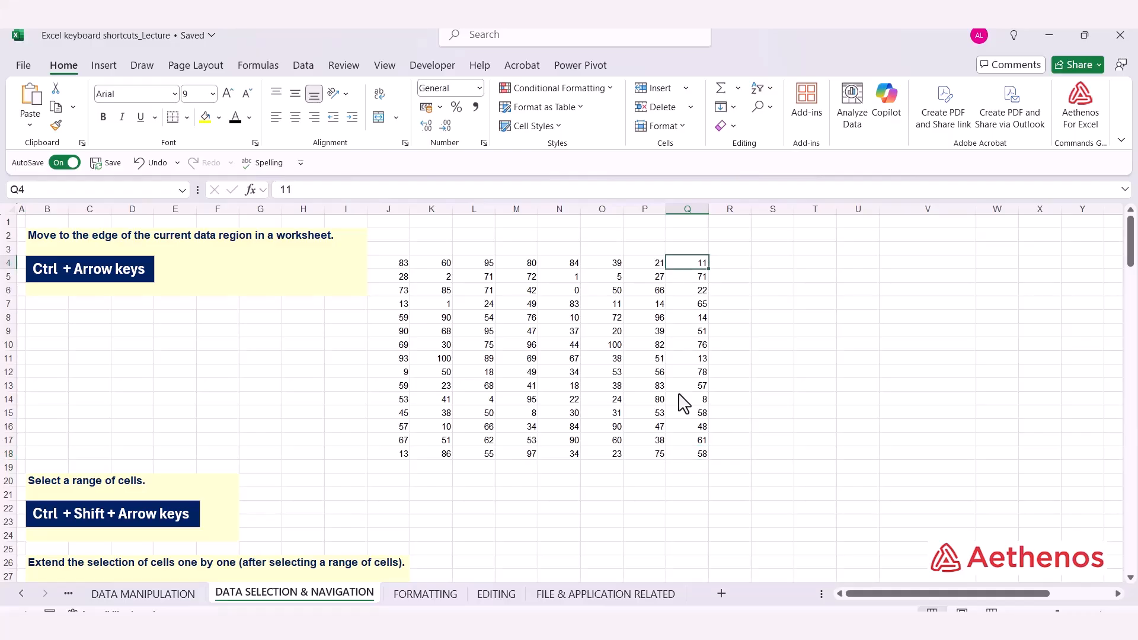
key(ctrl+Left)
Repeat the edge jumps around the corners of the J4:Q18 data region three more times, ending at Q4 on a further round.
key(ctrl+Down)
key(ctrl+Right)
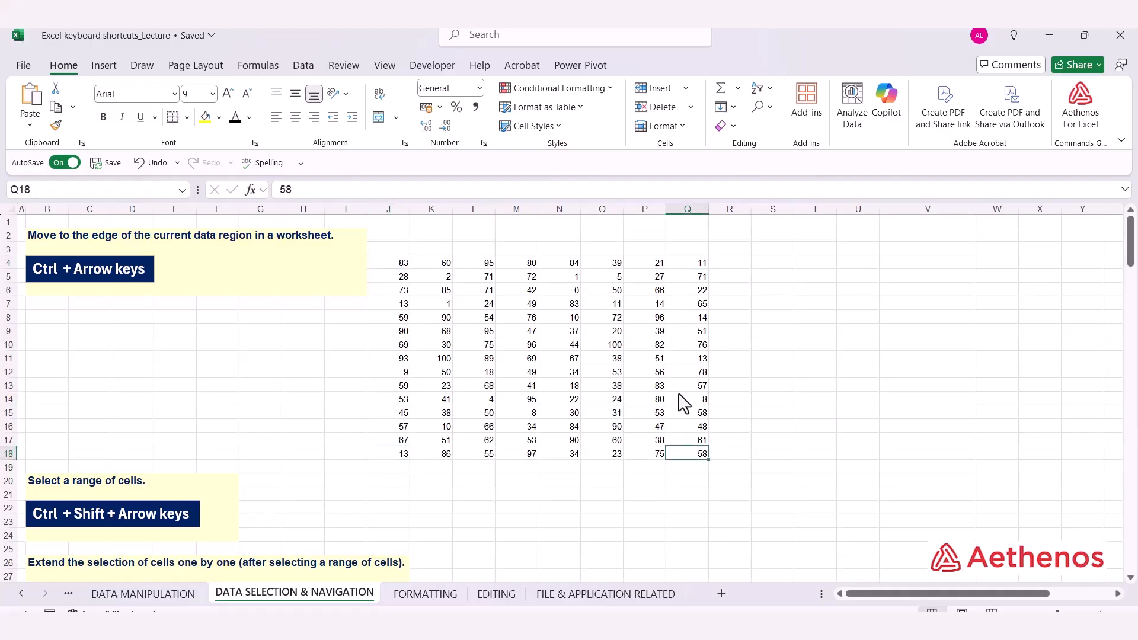
key(ctrl+Up)
key(ctrl+Left)
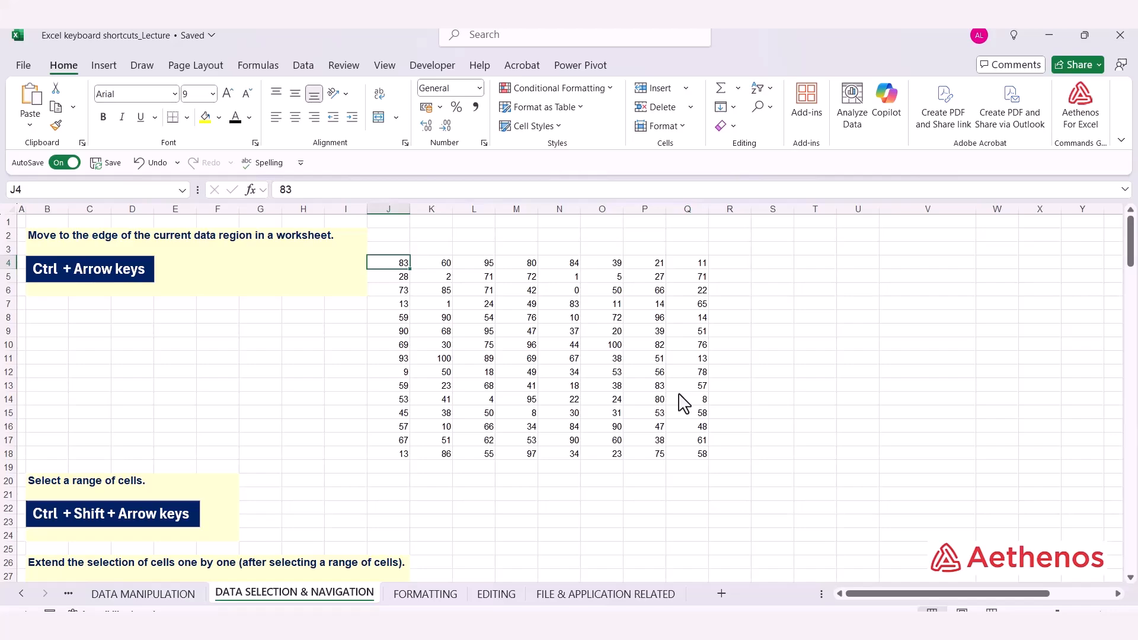
key(ctrl+Down)
key(ctrl+Right)
key(ctrl+Up)
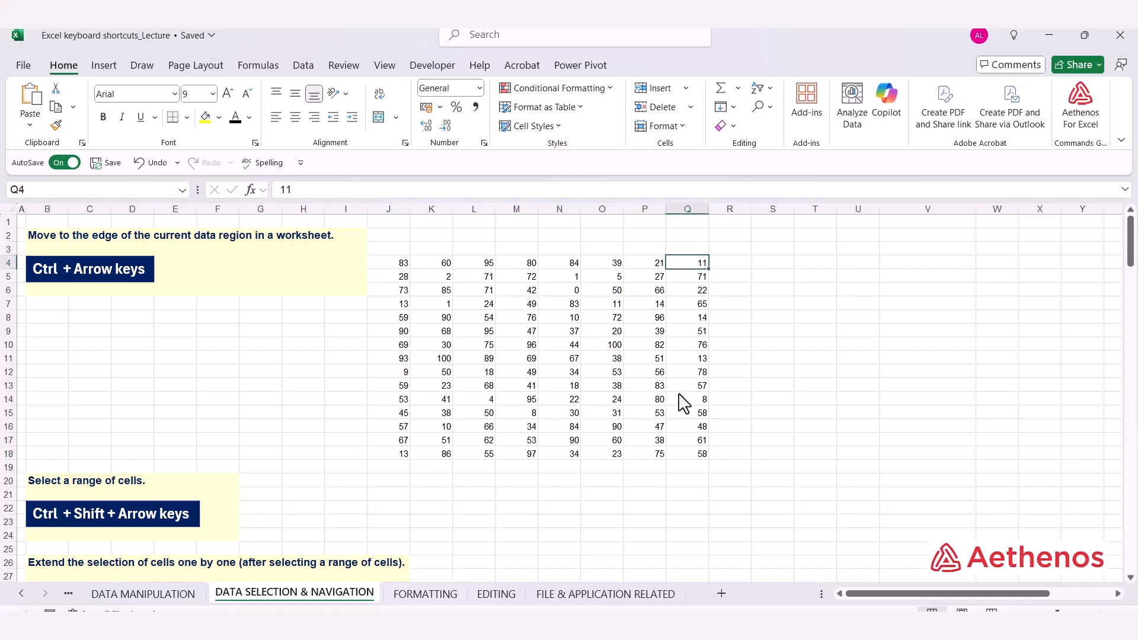
key(ctrl+Left)
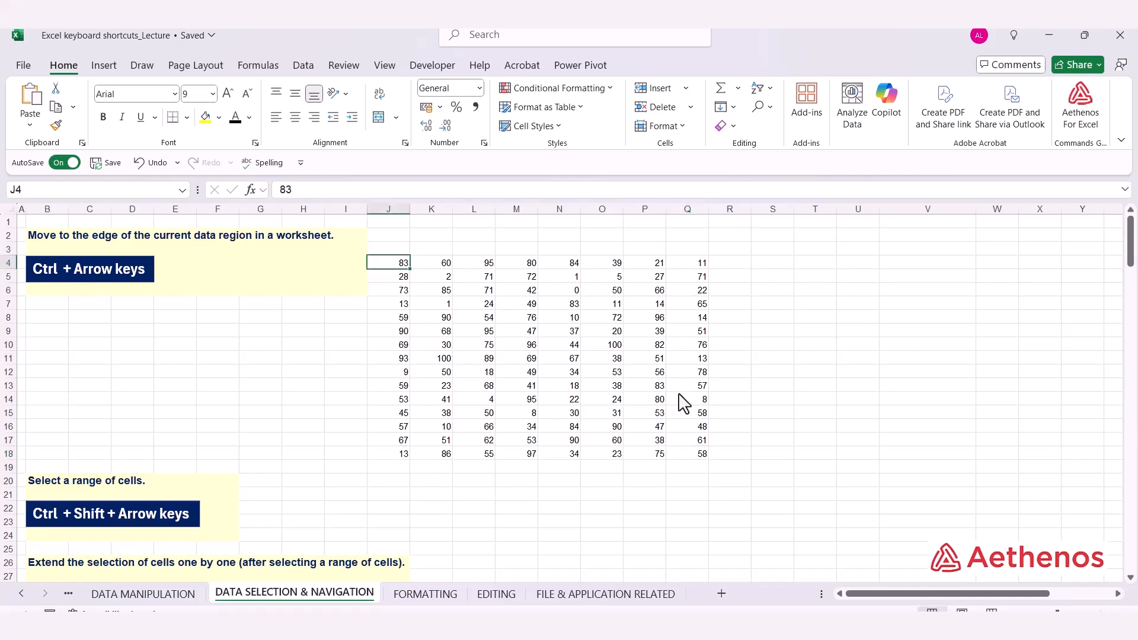
key(ctrl+Down)
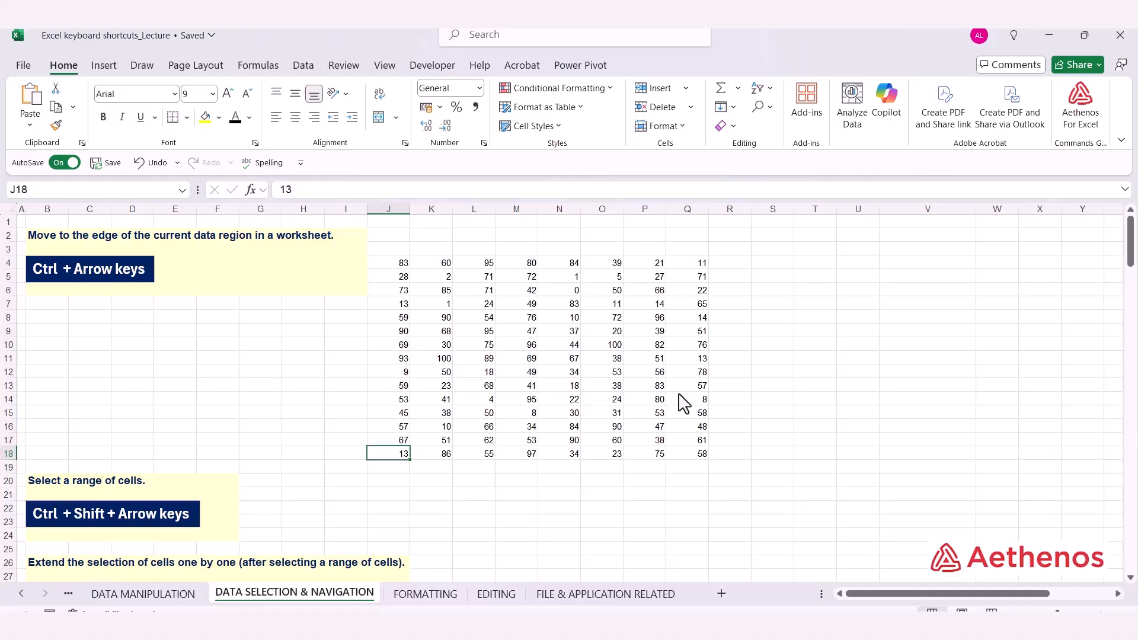
key(ctrl+Right)
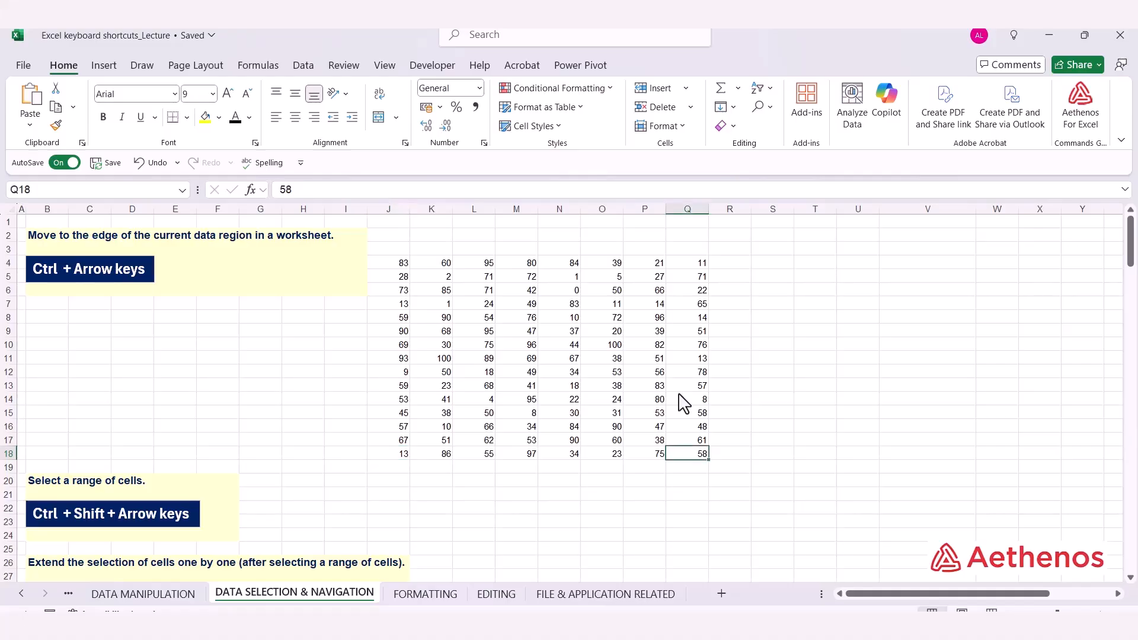
key(ctrl+Up)
key(ctrl+Left)
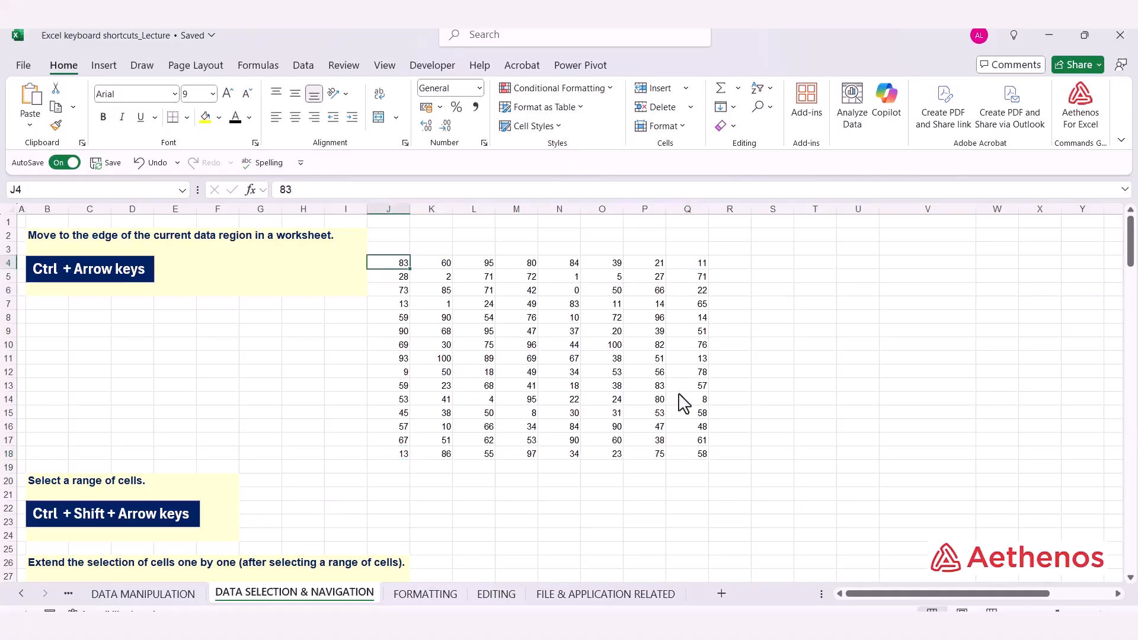
key(ctrl+Down)
key(ctrl+Right)
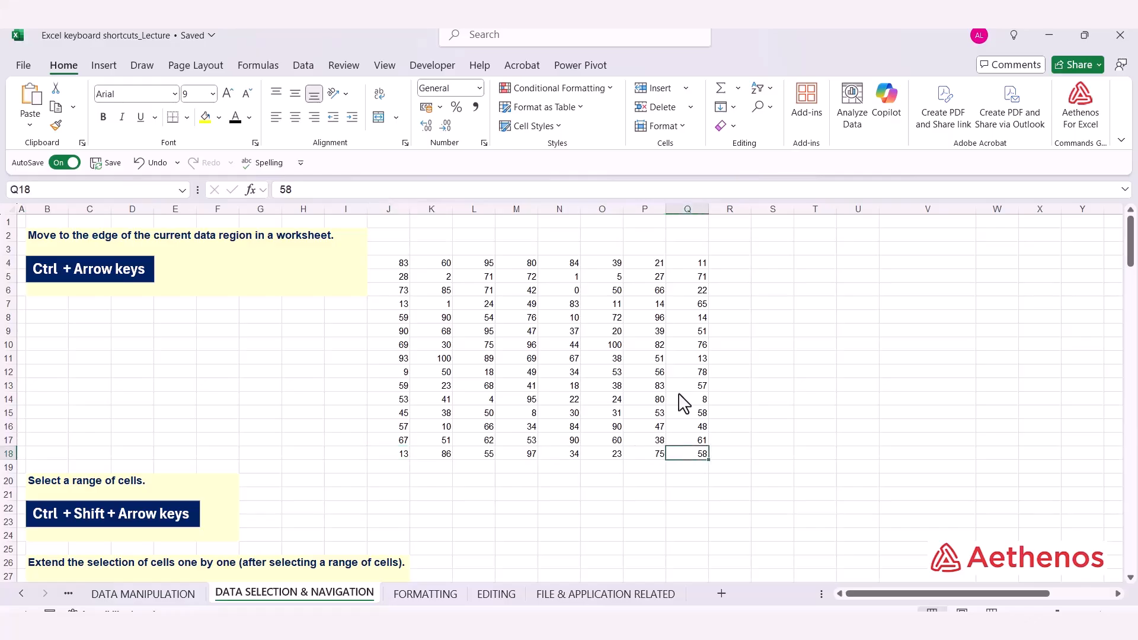
key(ctrl+Up)
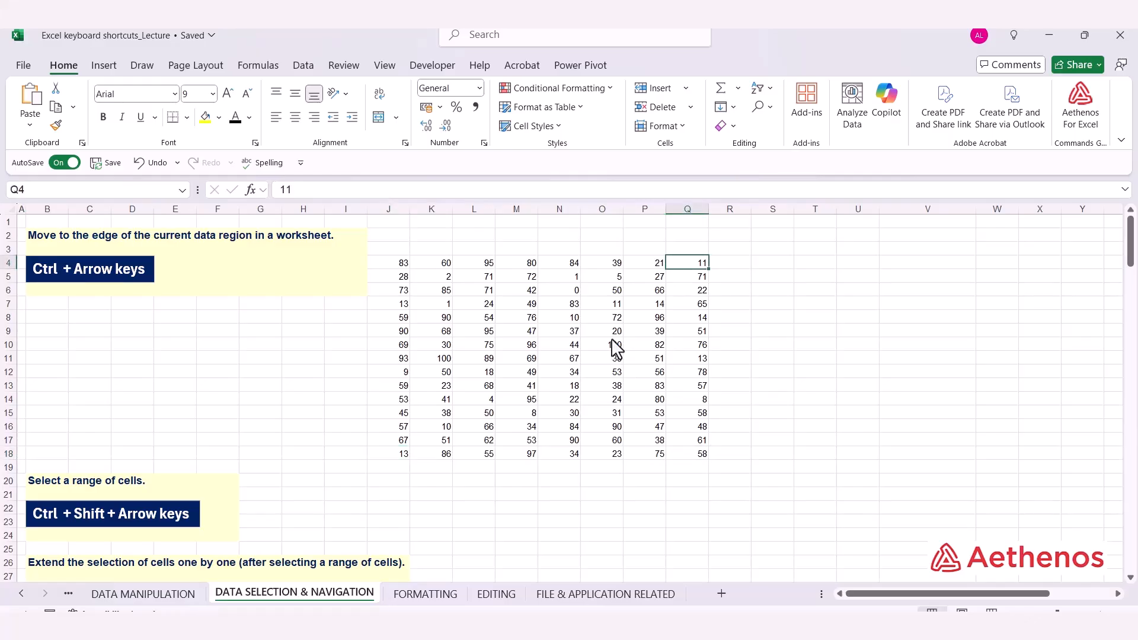
Select the data range J4:Q18 starting from J4, extending the selection to the last row and the last column.
scroll(617, 349, down, 2)
scroll(617, 348, up, 2)
click(403, 263)
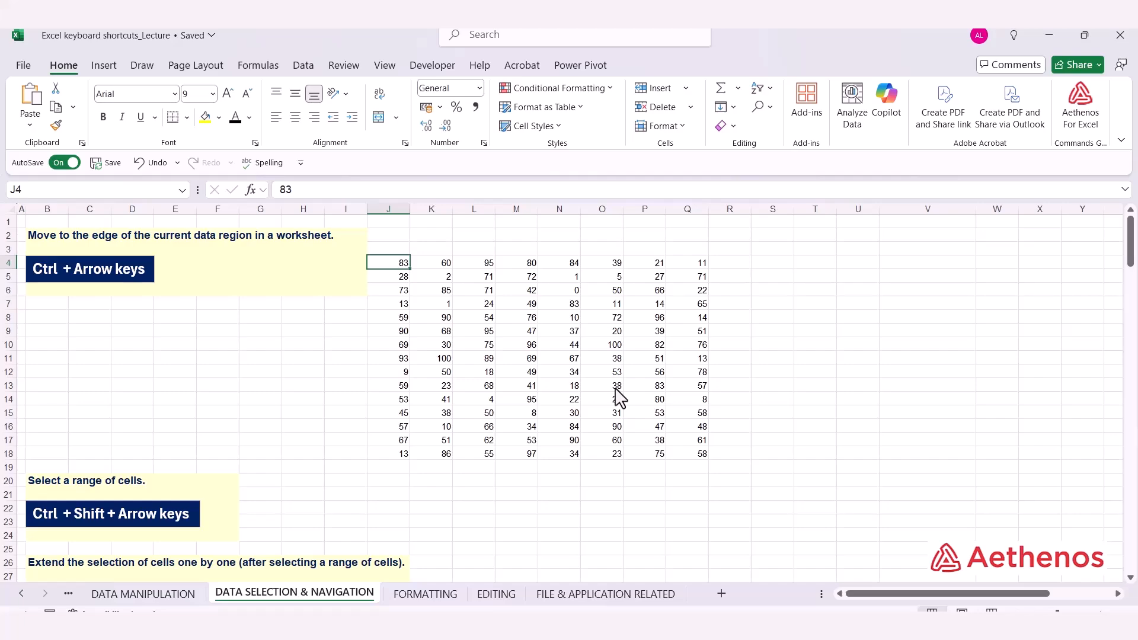
key(ctrl+shift+Down)
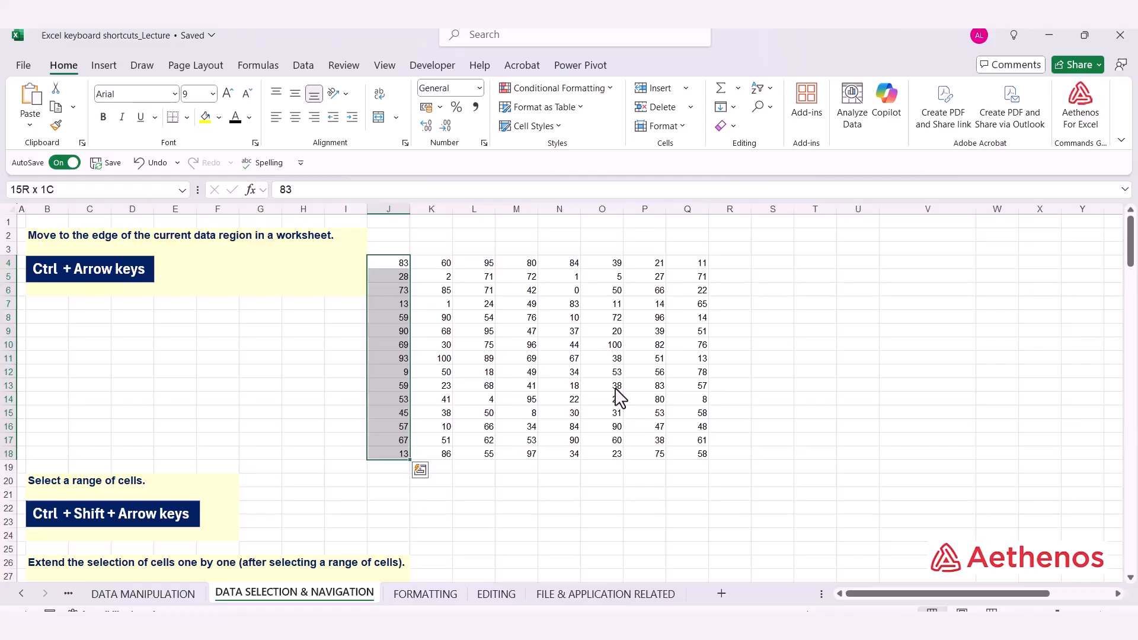
key(ctrl+shift+Right)
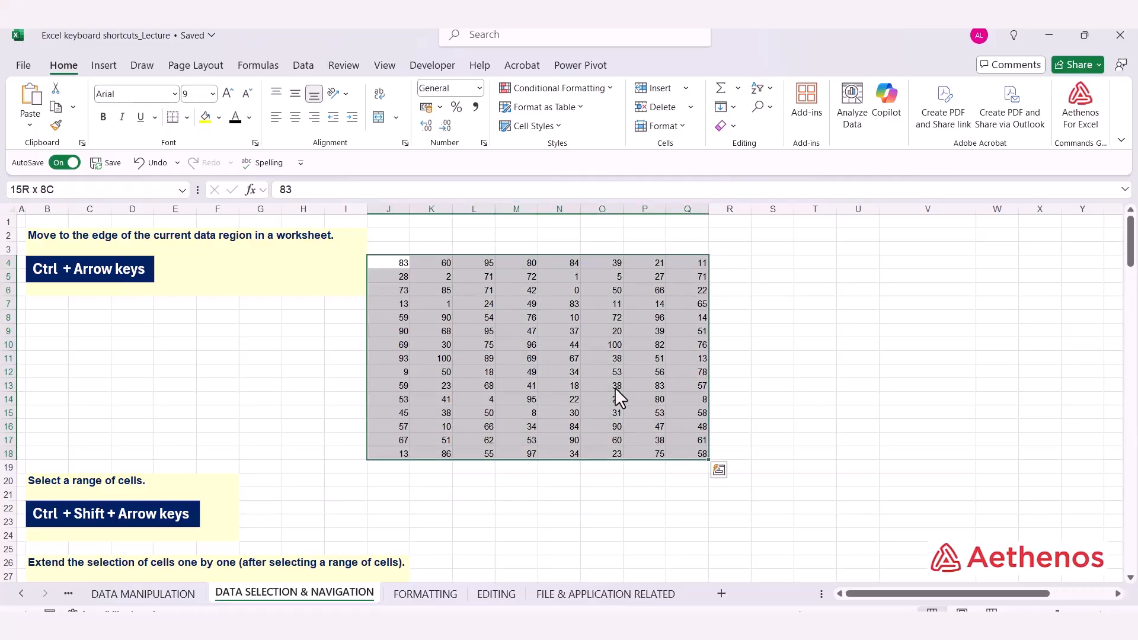
Select the same data block starting from Q4, extending across row 4 to column J and down to row 18.
click(697, 264)
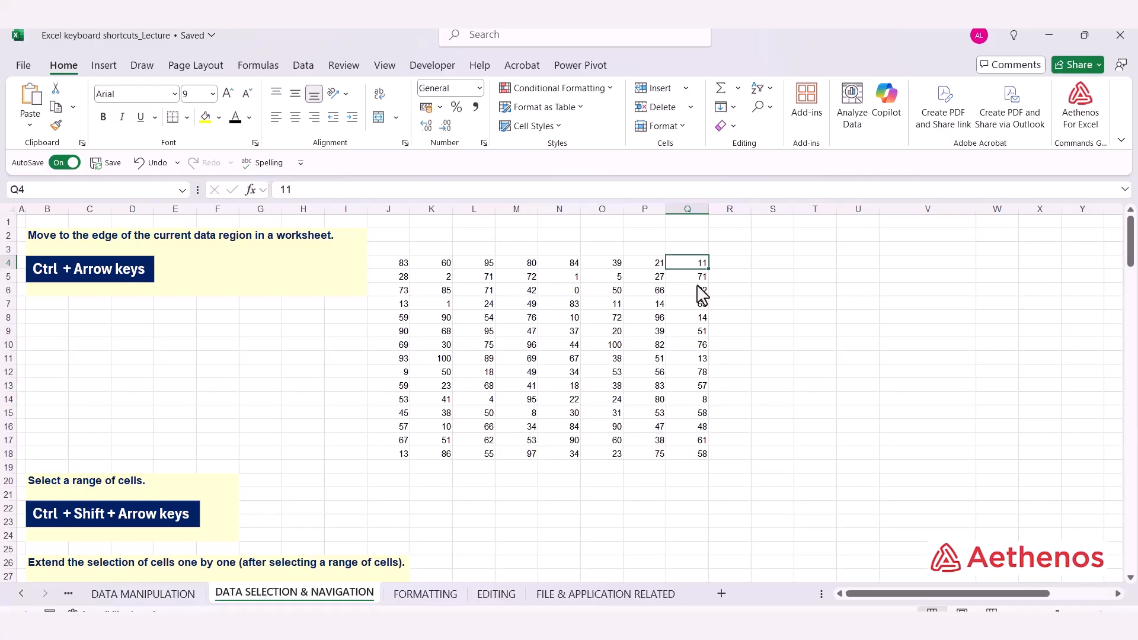
key(ctrl+shift+Left)
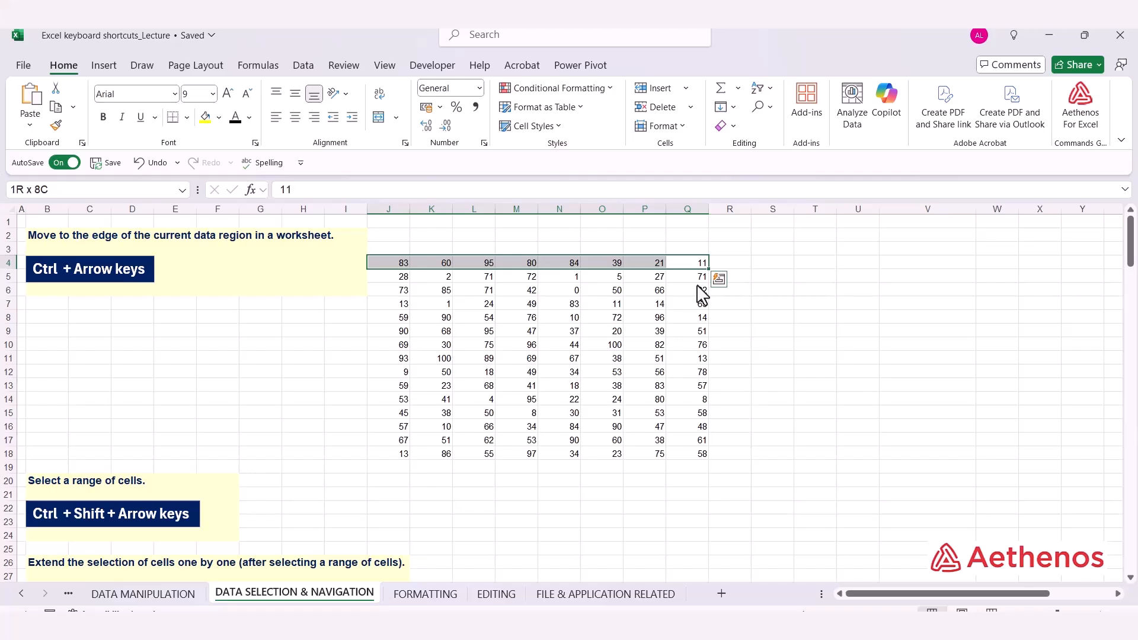
key(ctrl+shift+Down)
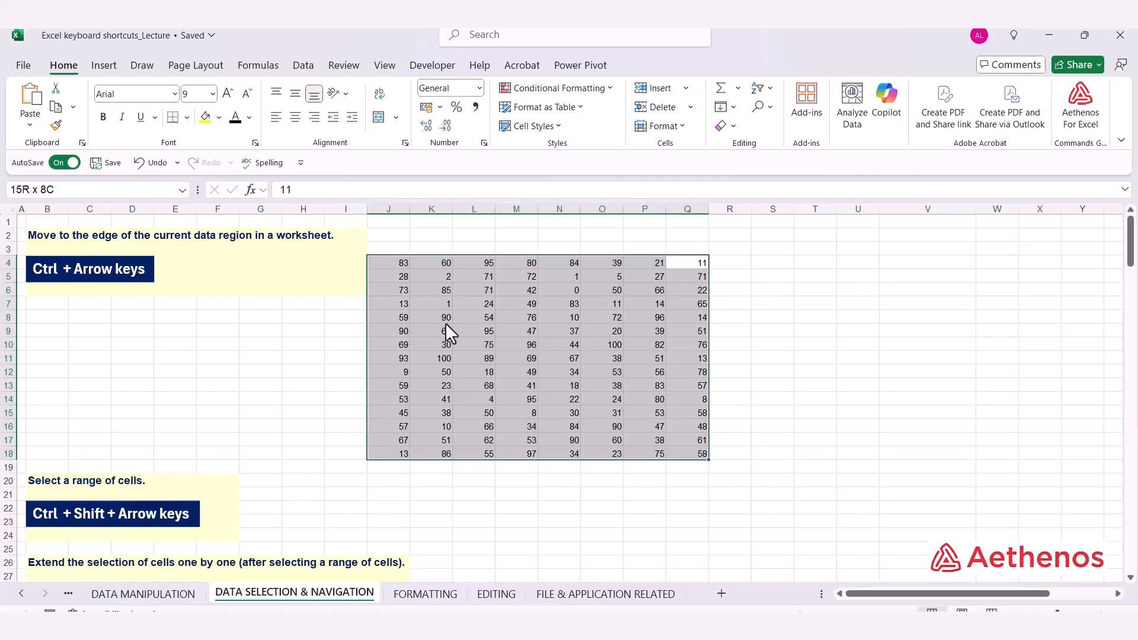
Extend the selection cell by cell from K28 to N28, and shrink it back to K28 the same way.
scroll(616, 357, down, 6)
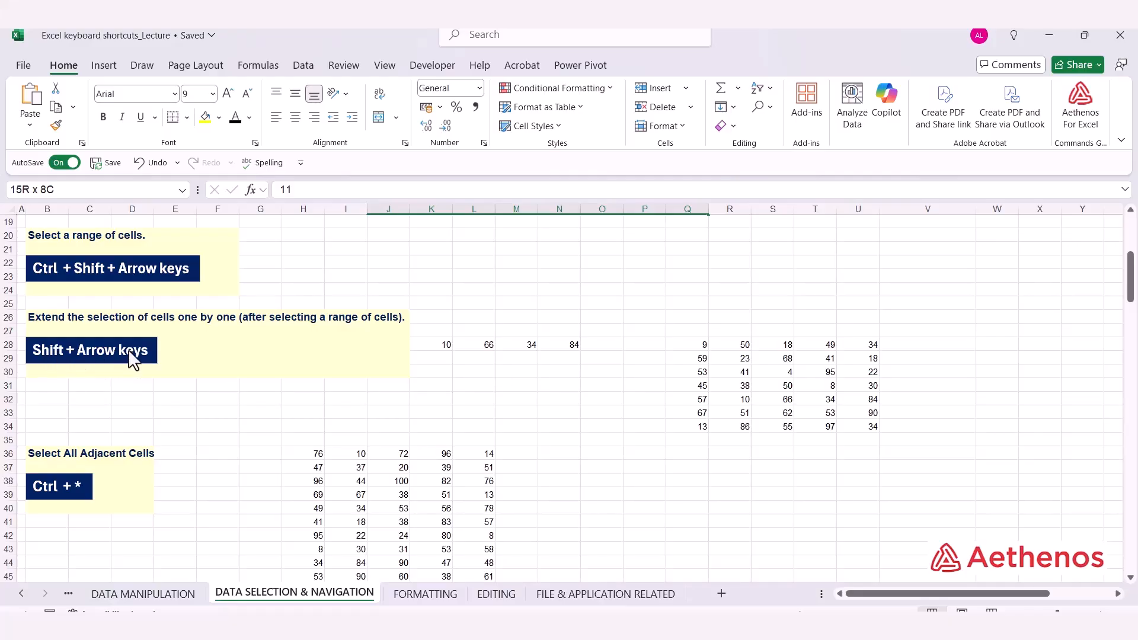
click(428, 349)
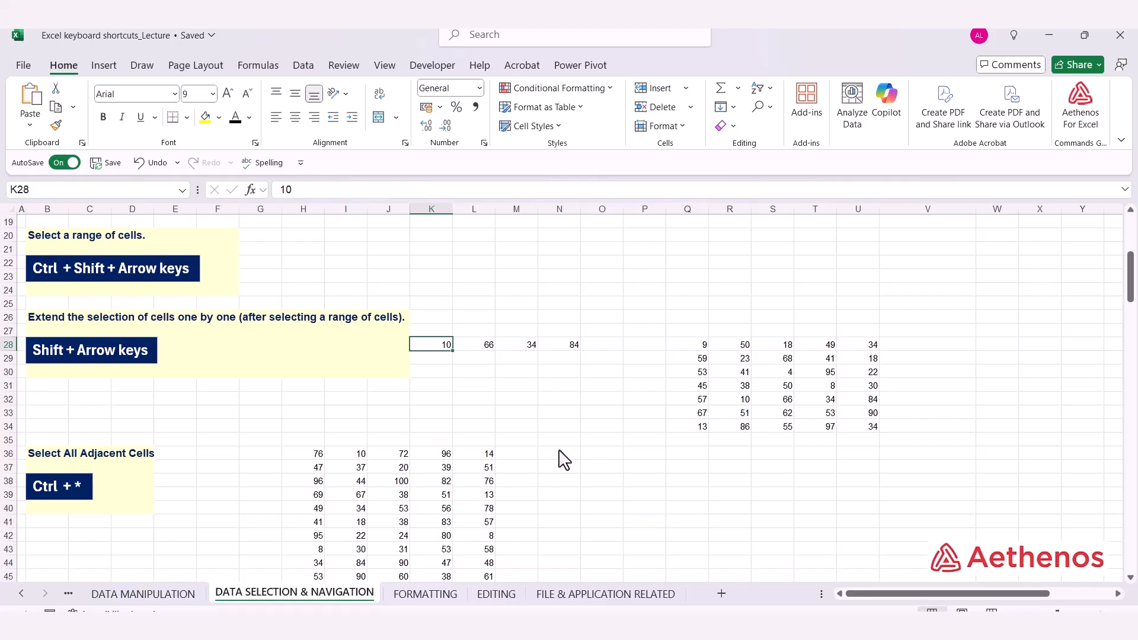
key(shift+Right)
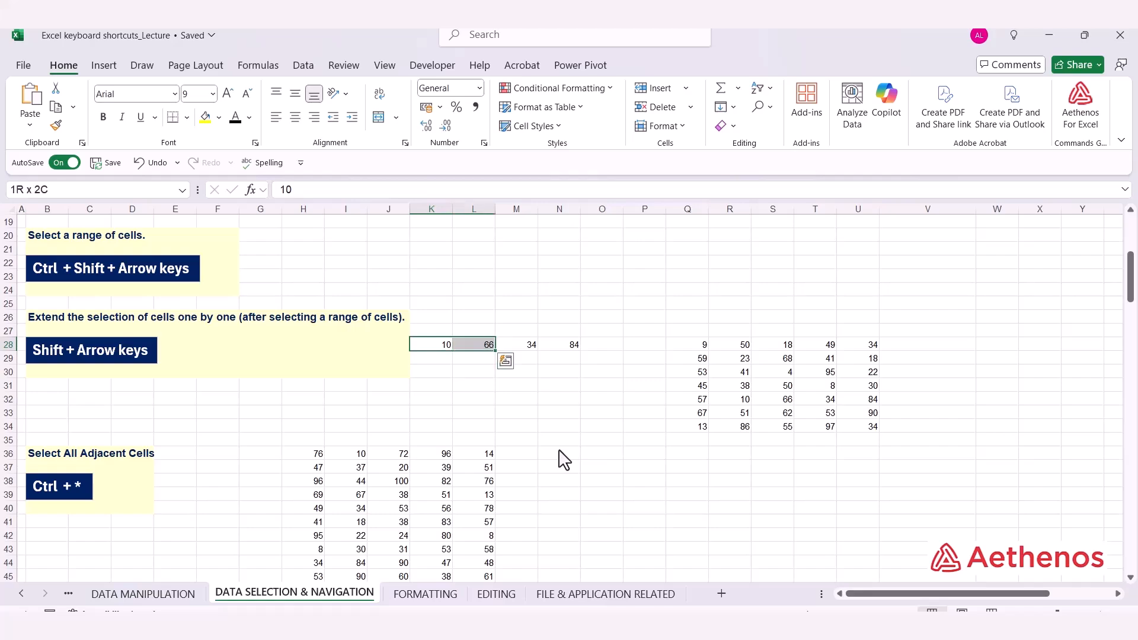
key(shift+Right)
key(shift+Right)
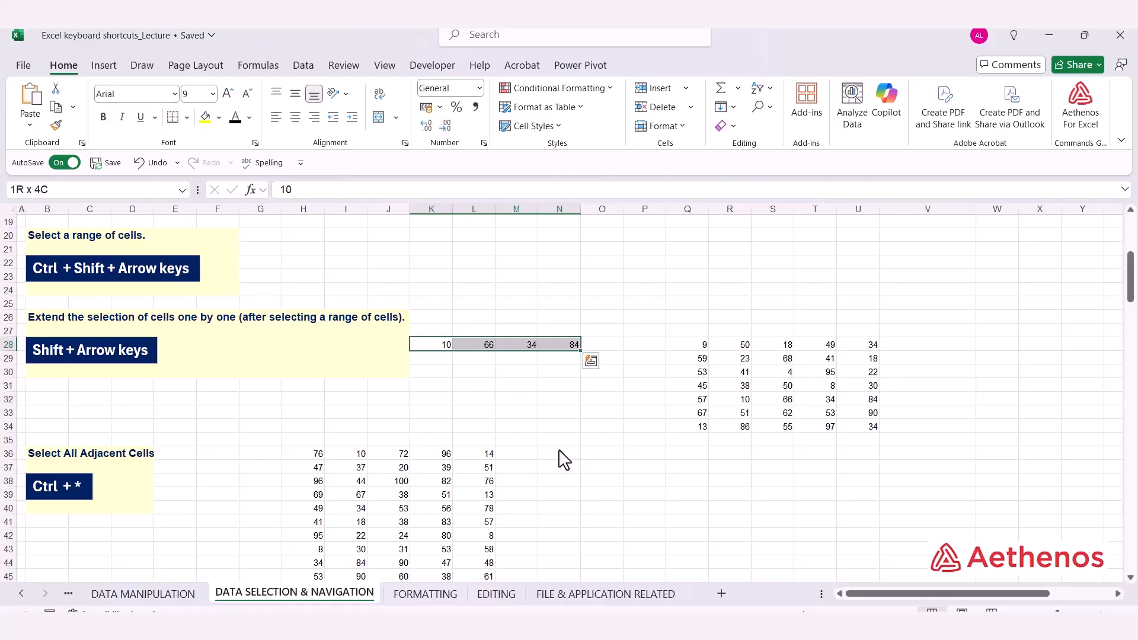
key(shift+Left)
key(shift+Left)
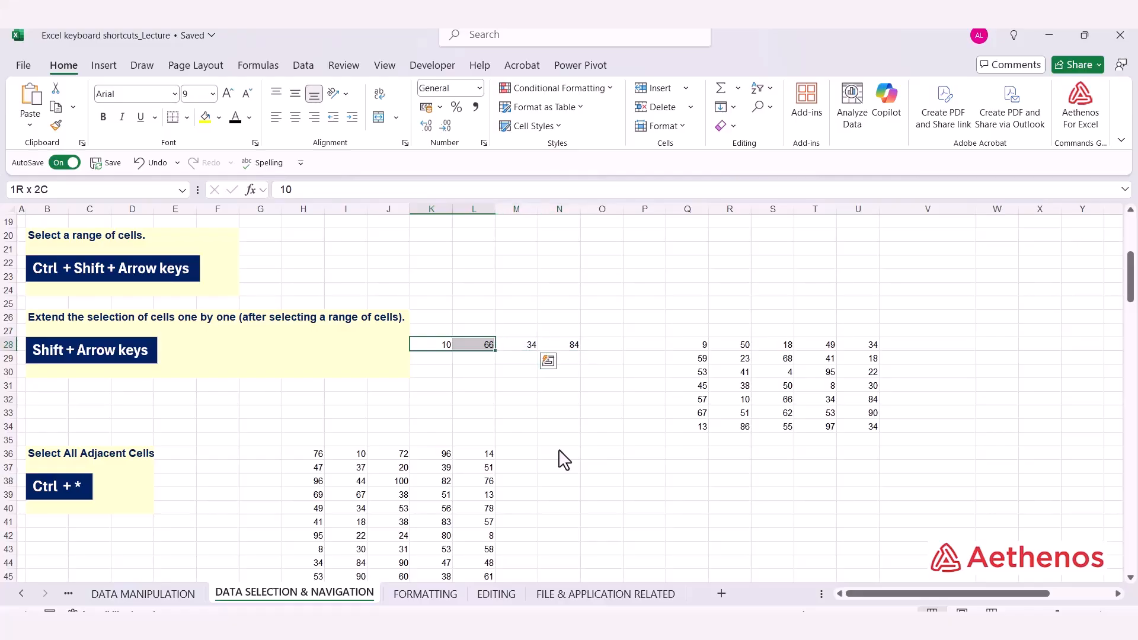
key(shift+Left)
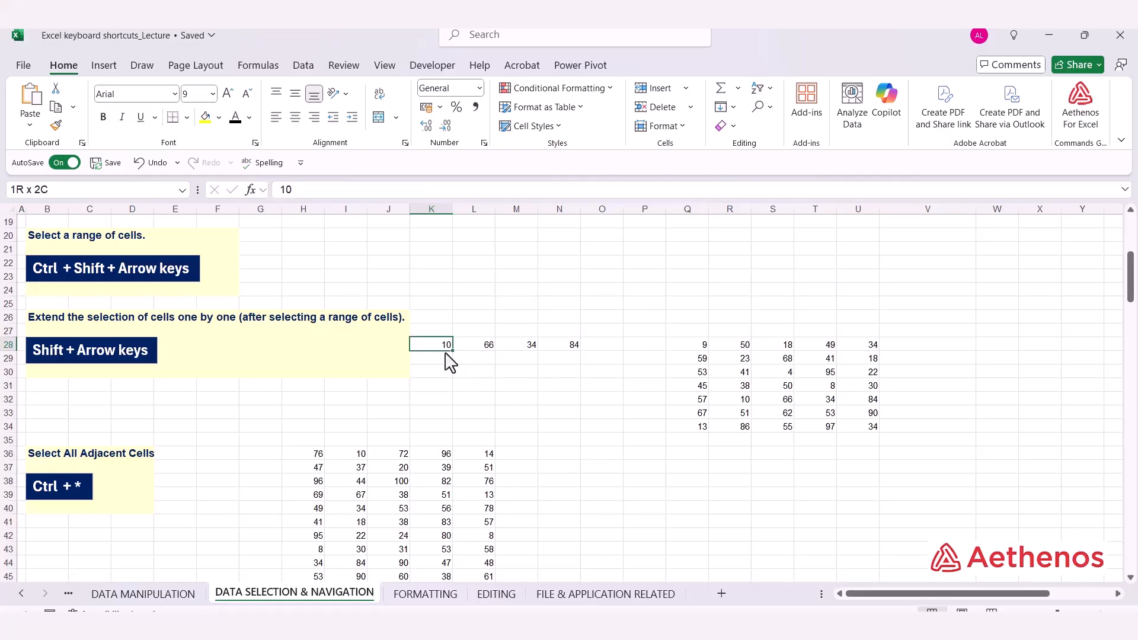
Select K28:N28, extend it one row up, move the extension down to row 30, and reduce it back to row 28.
drag(442, 351, 559, 355)
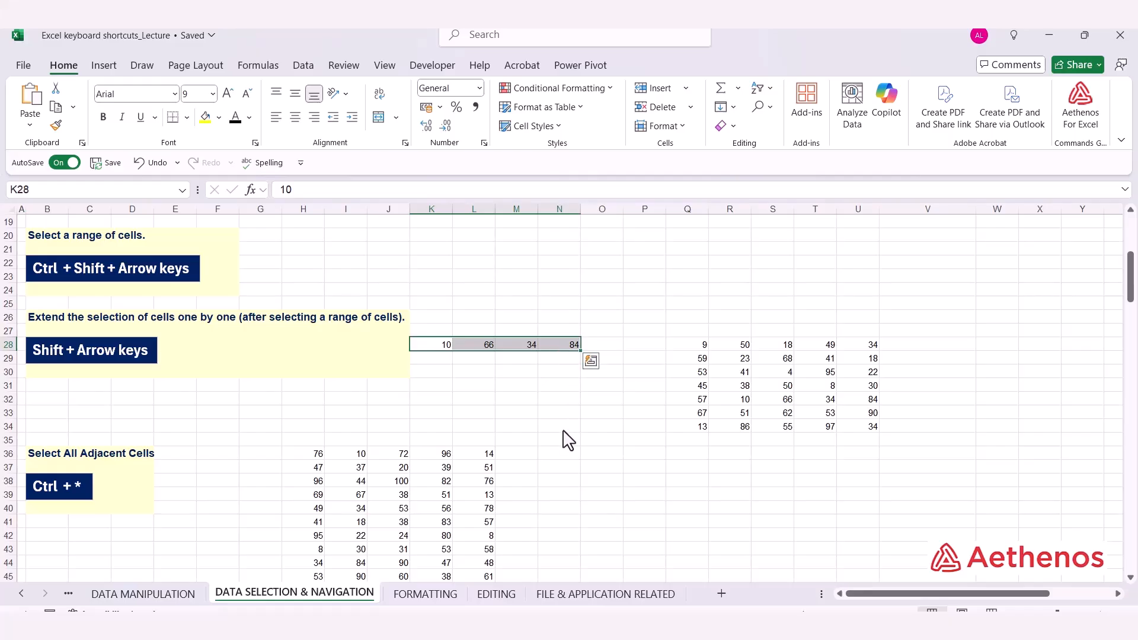
key(shift+Up)
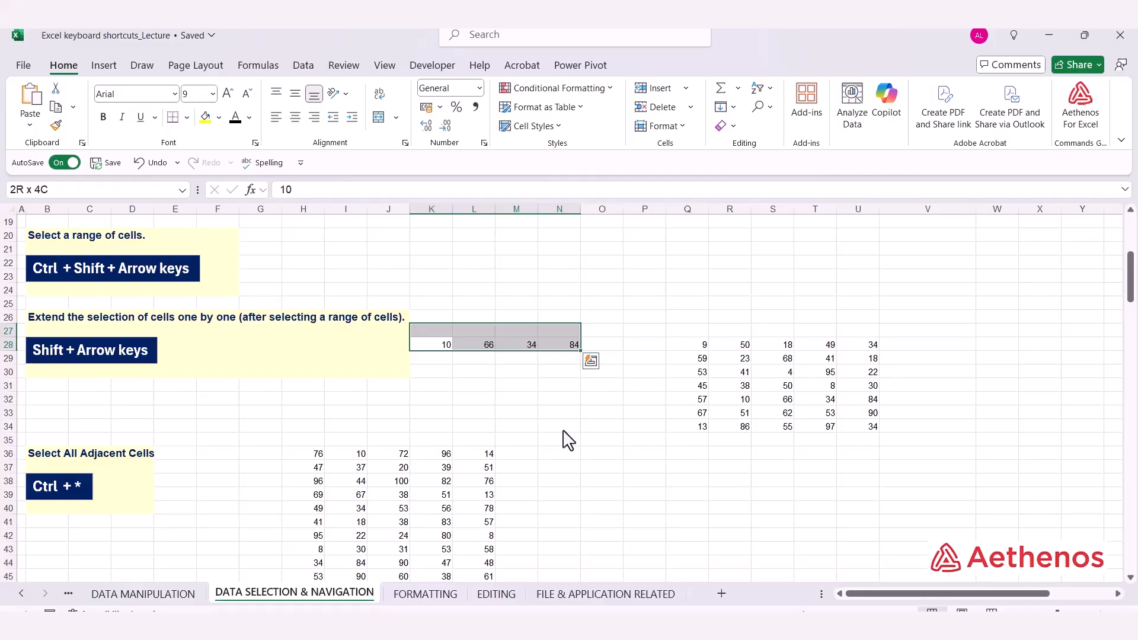
key(shift+Down)
key(shift+Down)
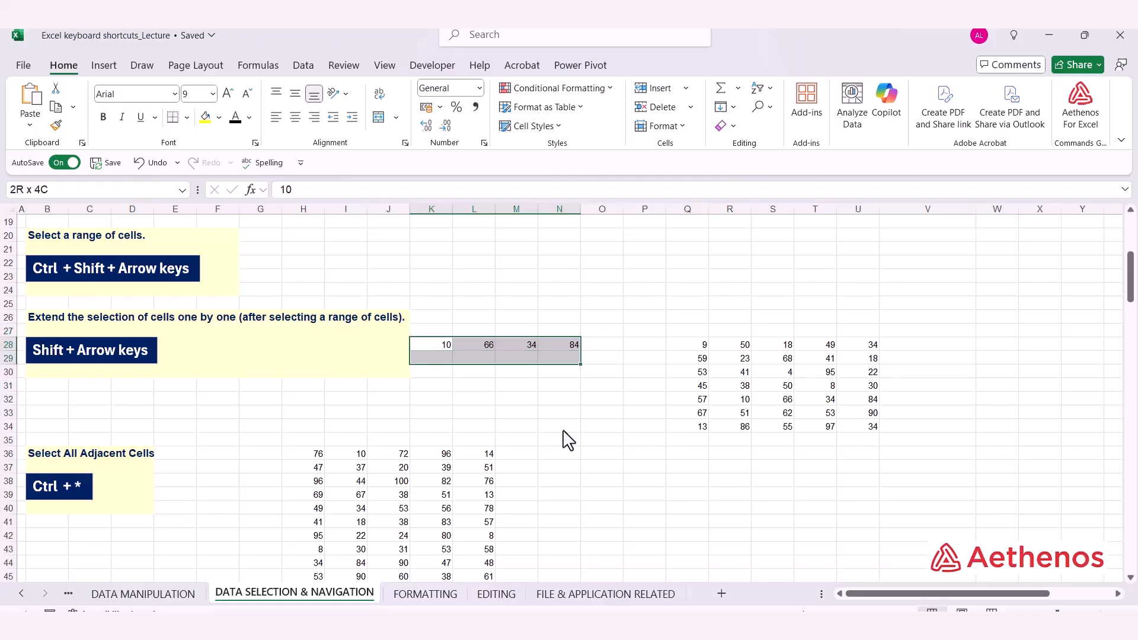
key(shift+Down)
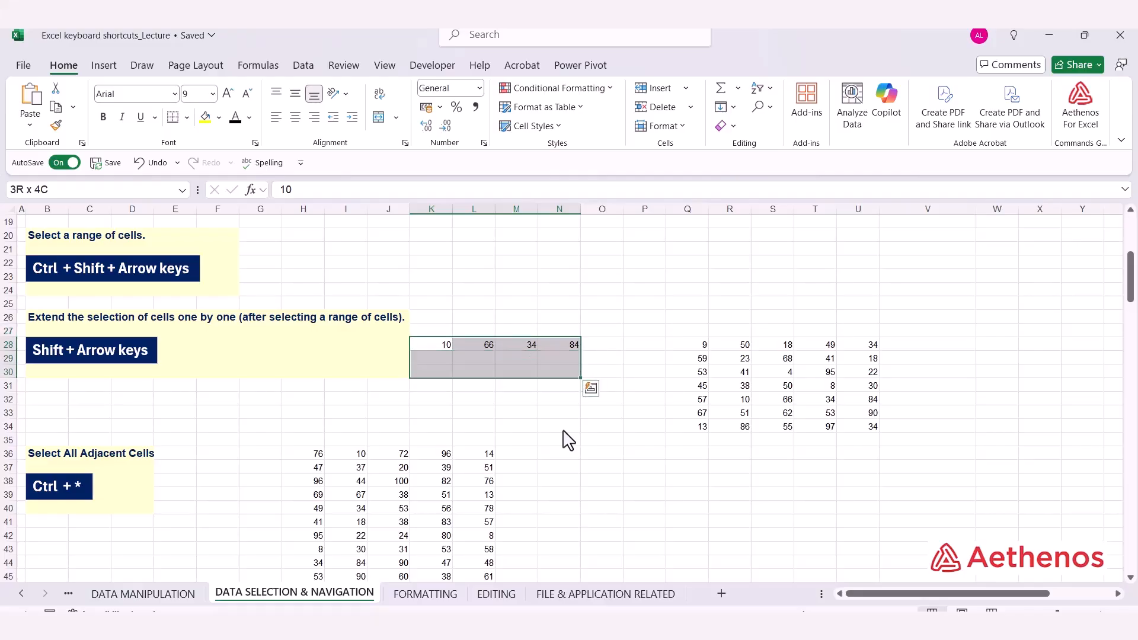
key(shift+Up)
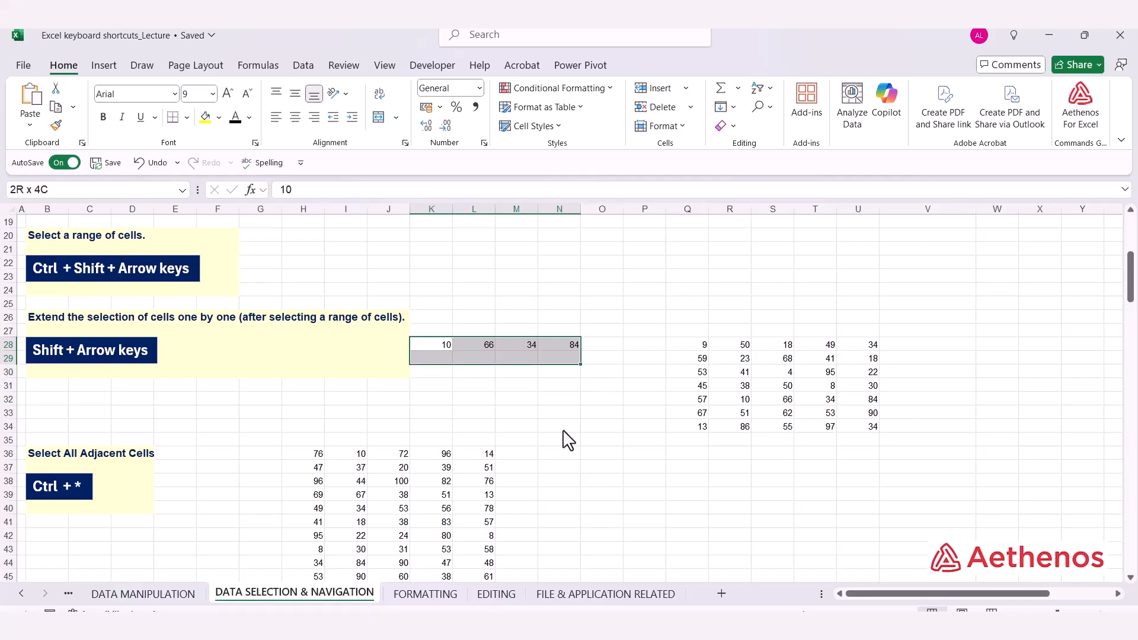
key(shift+Up)
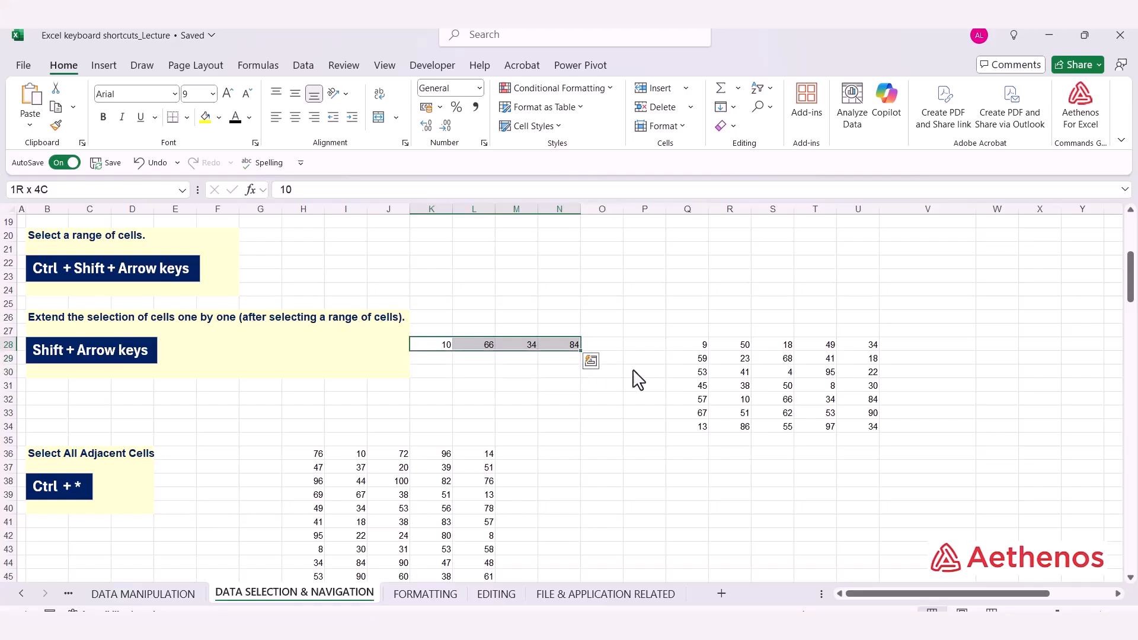
Select the data block Q28:U34 and adjust its lower edge row by row until only Q28:U29 is selected.
drag(697, 349, 867, 422)
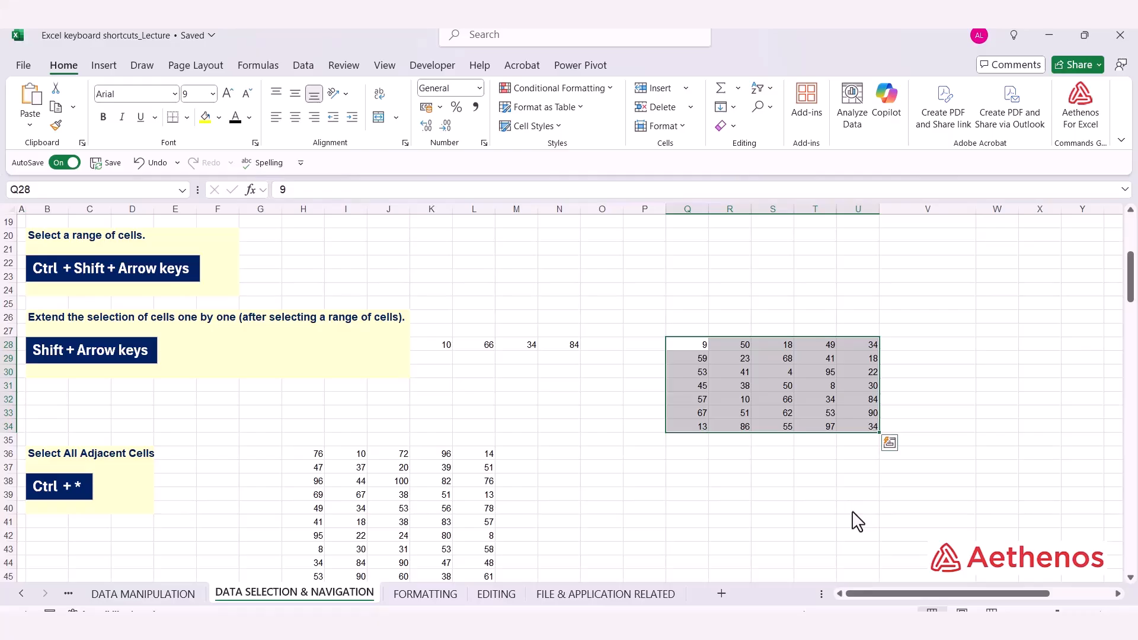
key(shift+Up)
key(shift+Up)
key(shift+Up)
key(shift+Up)
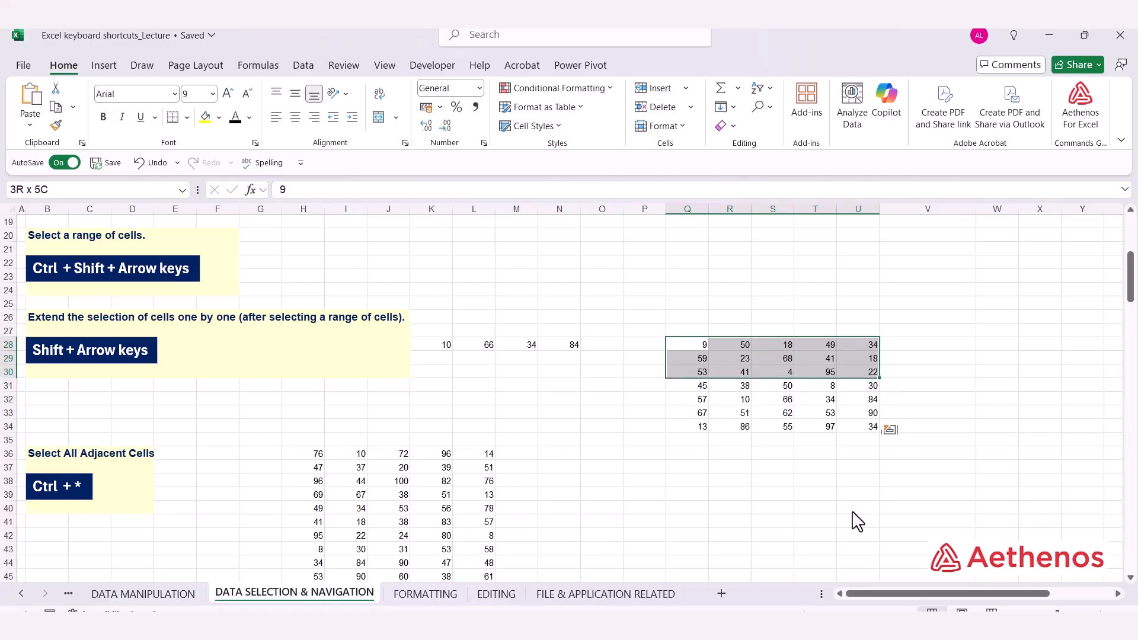
key(shift+Up)
key(shift+Down)
key(shift+Down)
key(shift+Up)
key(shift+Up)
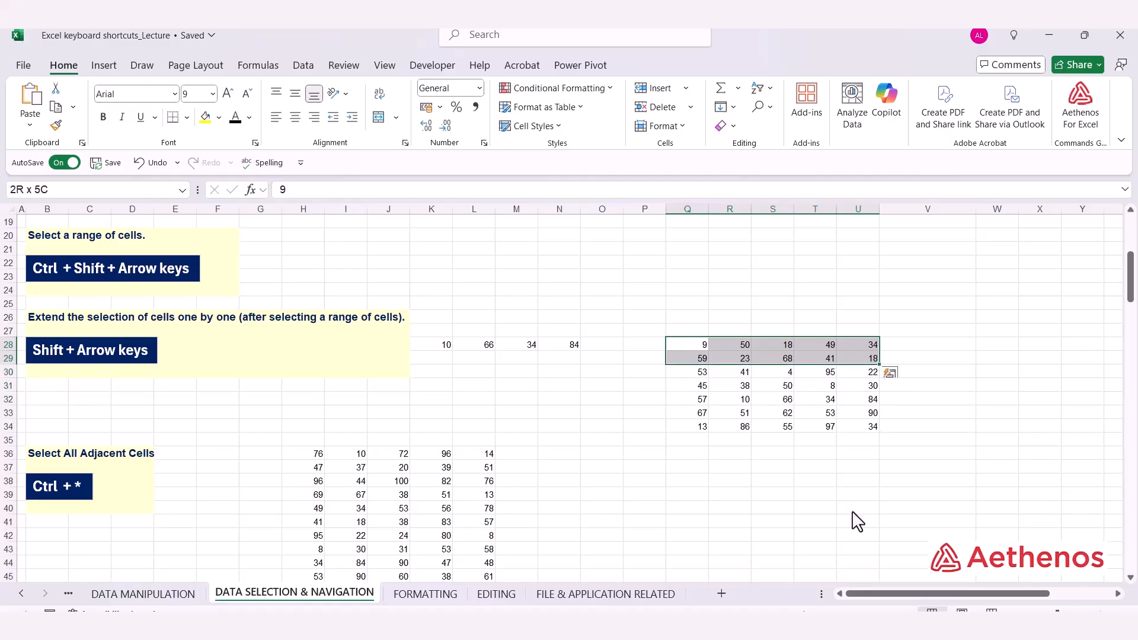
Extend the selection row by row from Q28:U29 down to row 34.
key(shift+Down)
key(shift+Down)
key(shift+Down)
key(shift+Down)
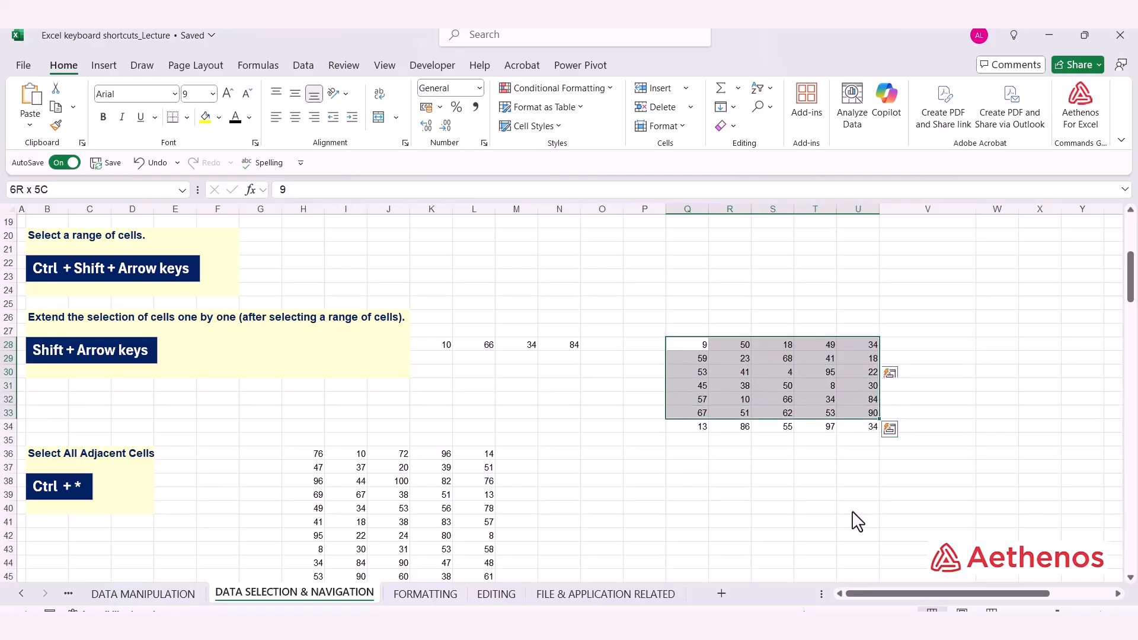
key(shift+Down)
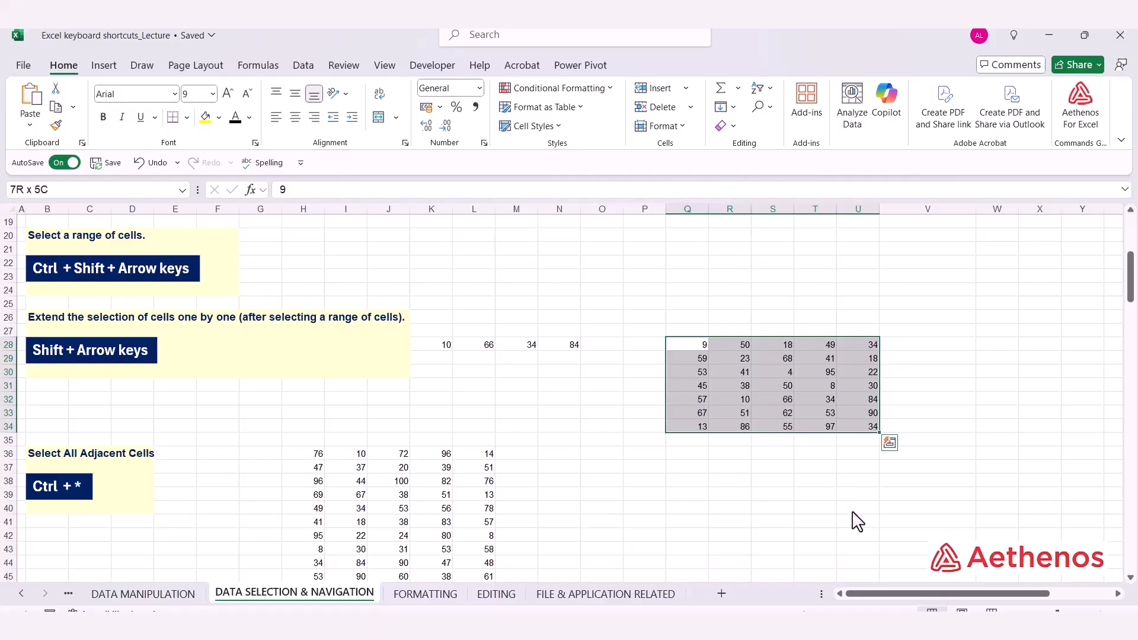
Shrink the Q28:U34 selection cell by cell, reducing both columns and rows, down to Q28:Q29.
key(shift+Left)
key(shift+Left)
key(shift+Left)
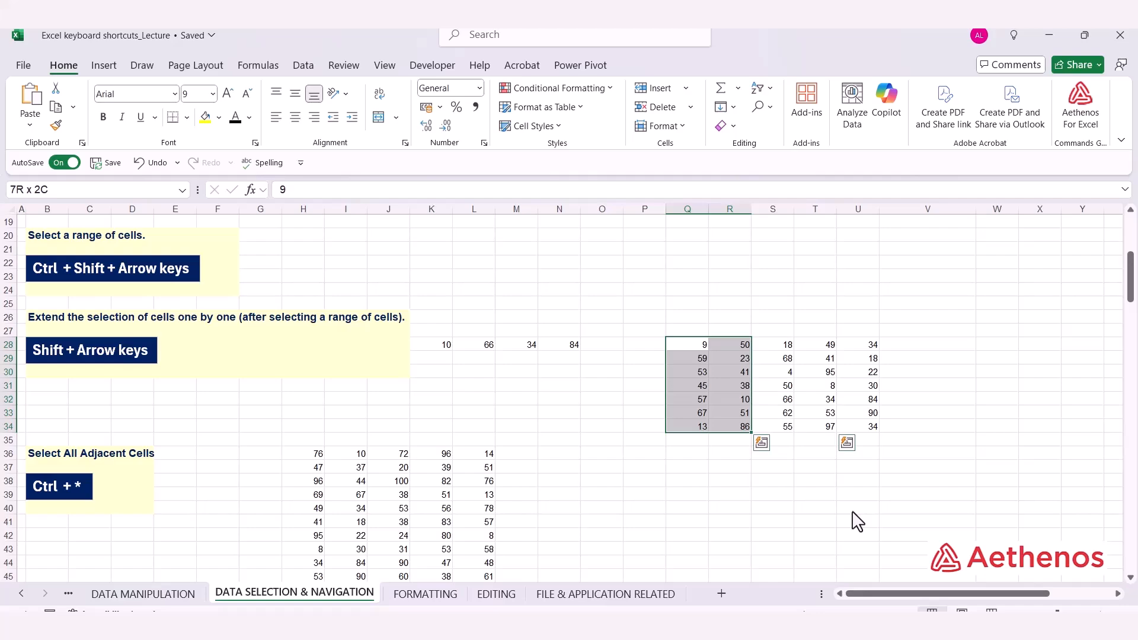
key(shift+Up)
key(shift+Up)
key(shift+Up)
key(shift+Up)
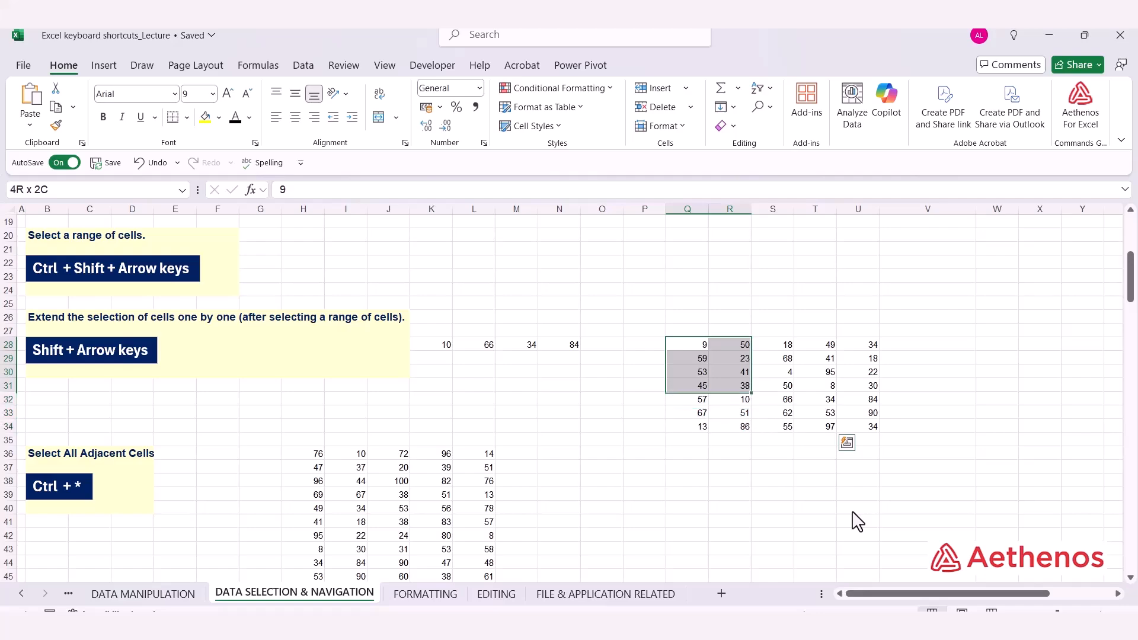
key(shift+Left)
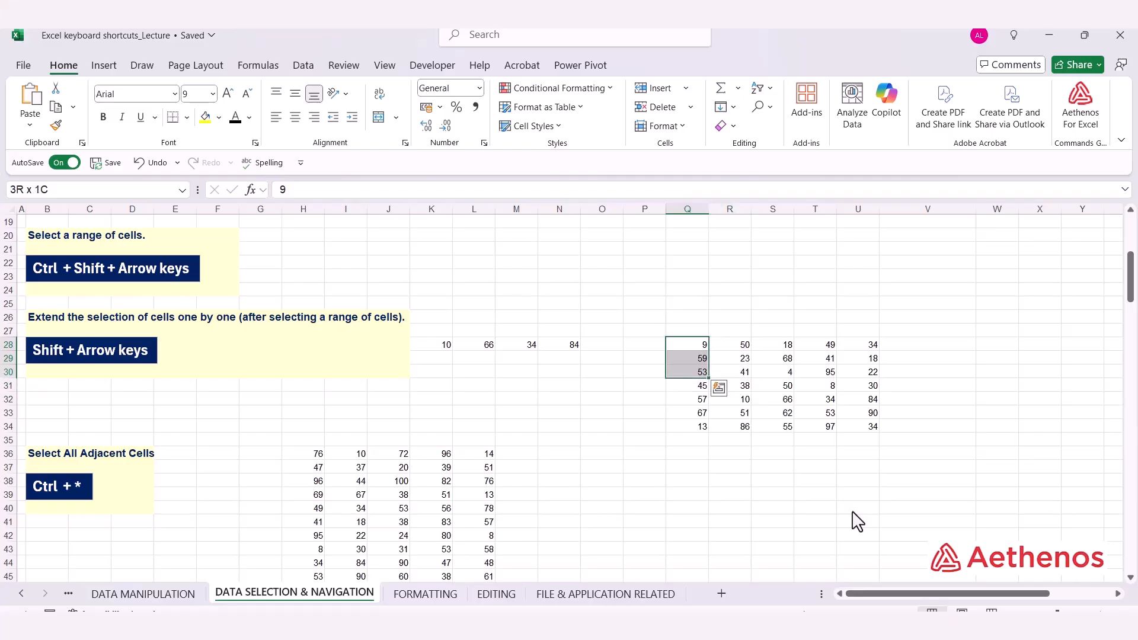
key(shift+Up)
key(shift+Up)
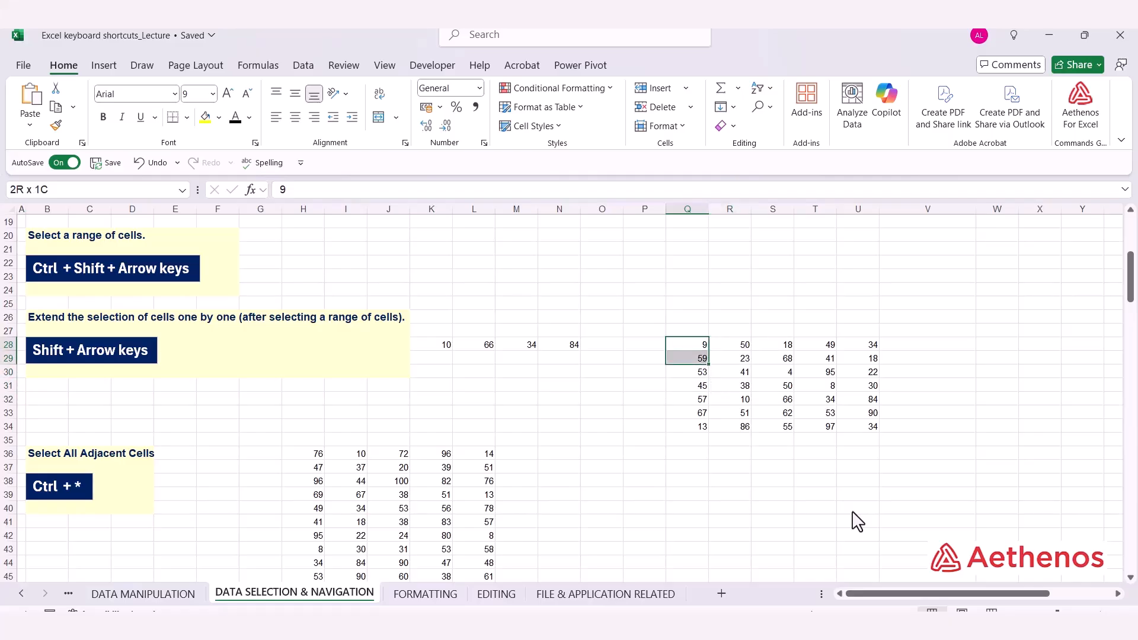
Extend the selection from Q28:Q29 down to row 34 and across to column U, one cell at a time.
key(shift+Down)
key(shift+Down)
key(shift+Down)
key(shift+Down)
key(shift+Down)
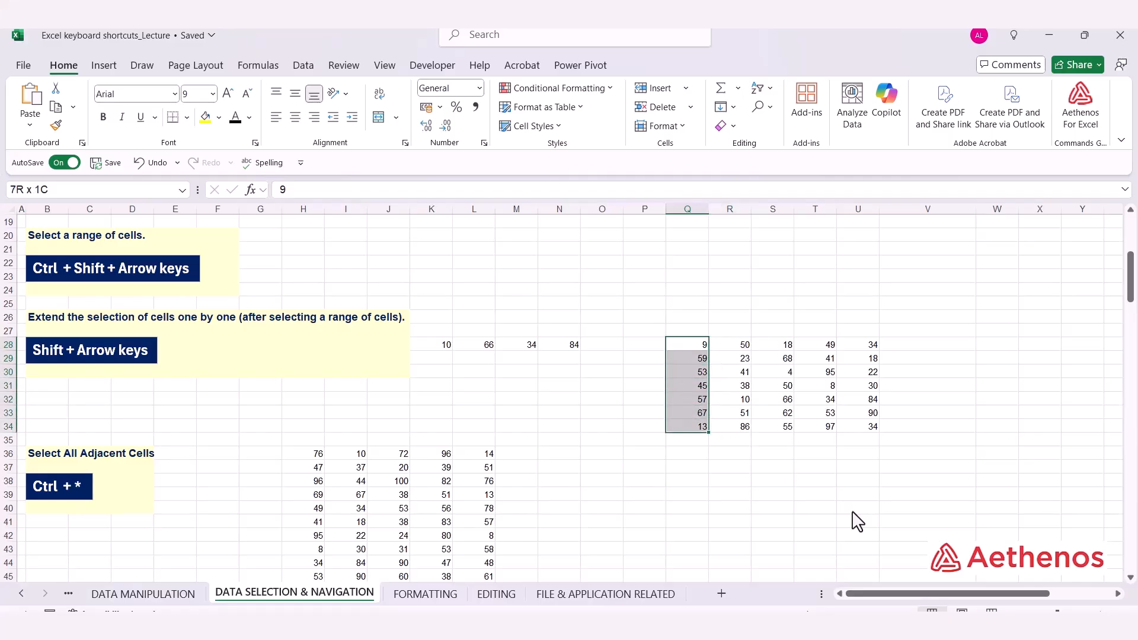
key(shift+Right)
key(shift+Right)
key(shift+Right)
key(shift+Right)
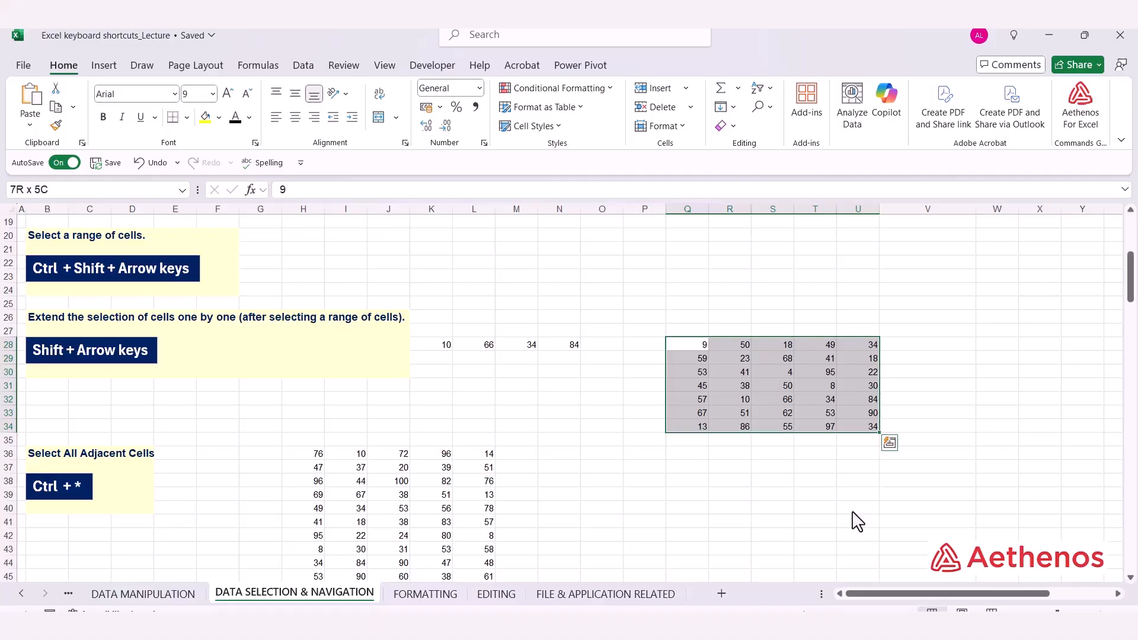
Select the block H36:L45 manually, and select it again as all adjacent cells starting from the single cell I39.
scroll(745, 502, down, 4)
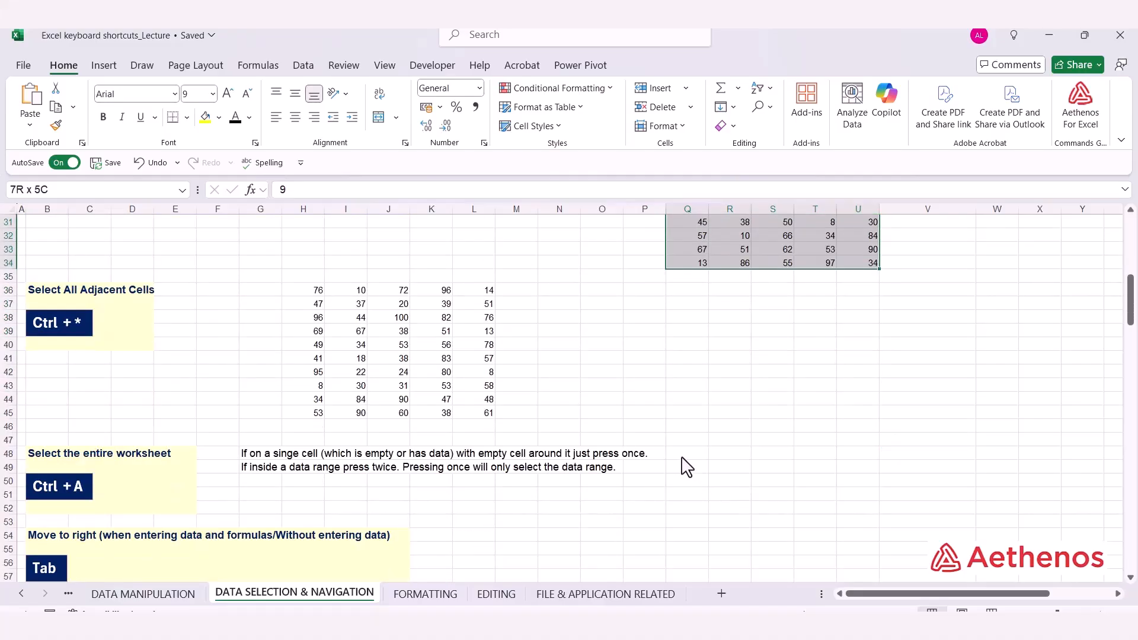
drag(310, 291, 486, 413)
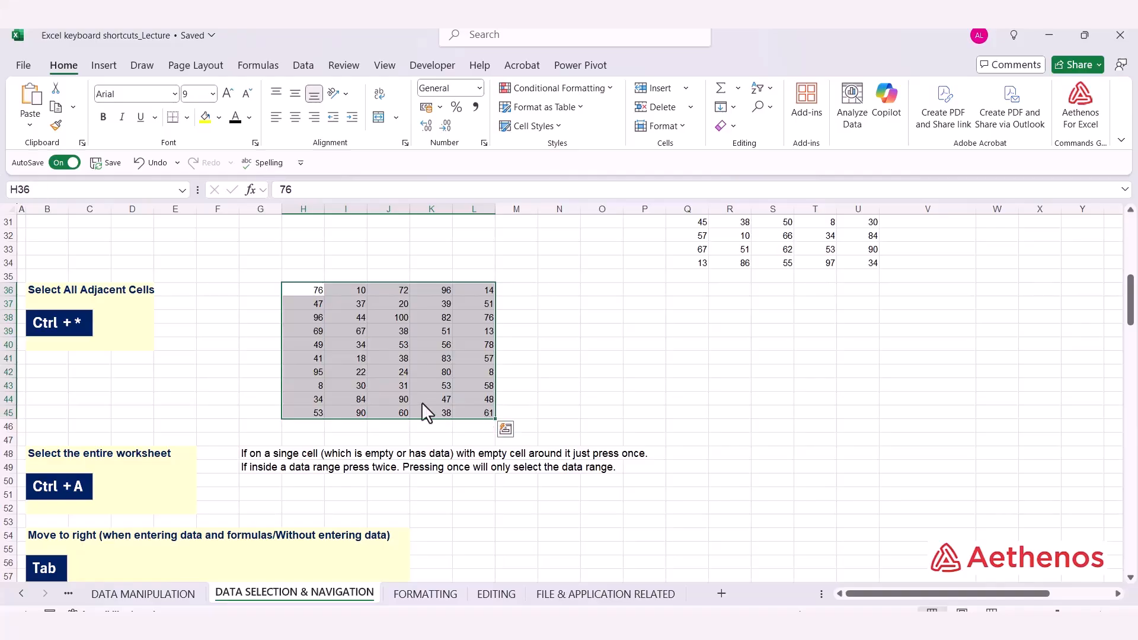
click(344, 399)
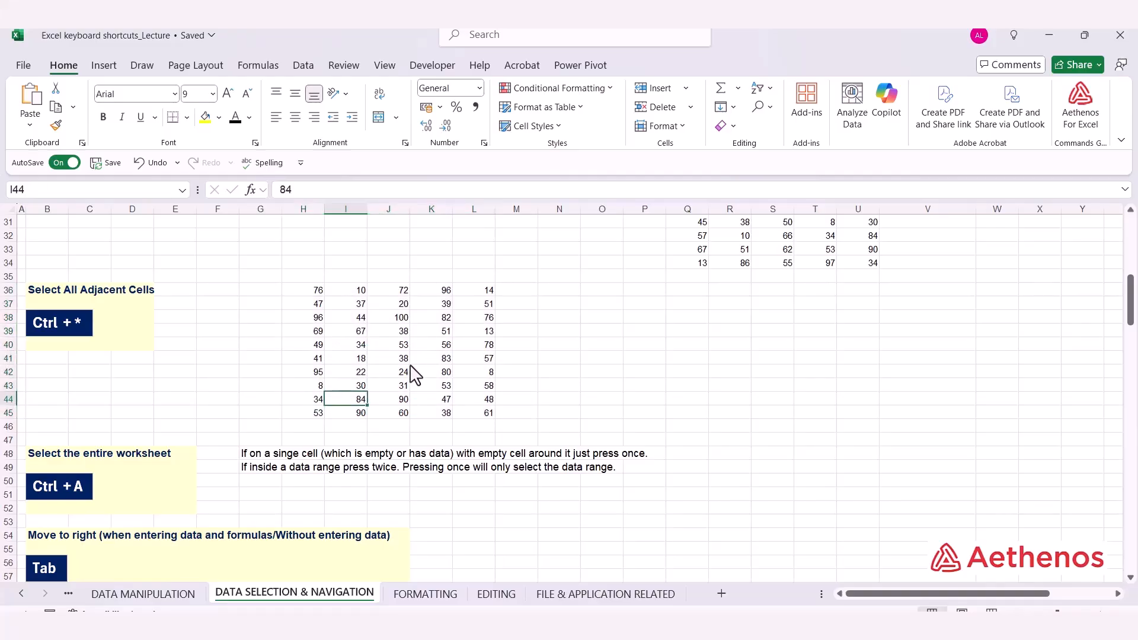
click(361, 335)
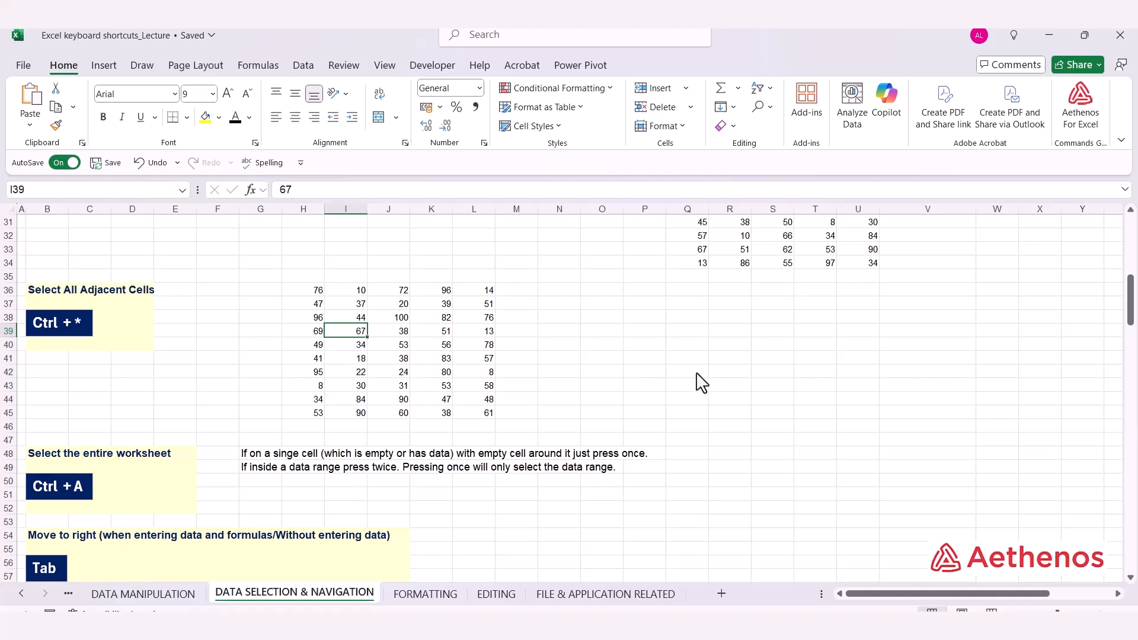
key(ctrl+shift+8)
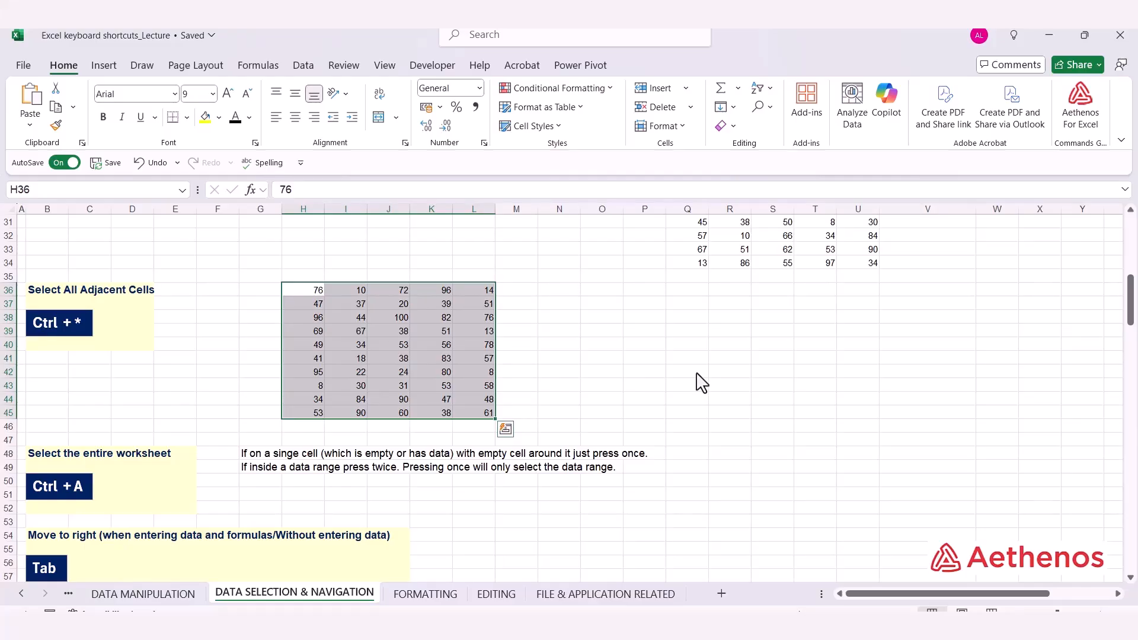
Select the entire worksheet from the isolated empty cell K51, and return to selecting only K51.
scroll(114, 452, down, 2)
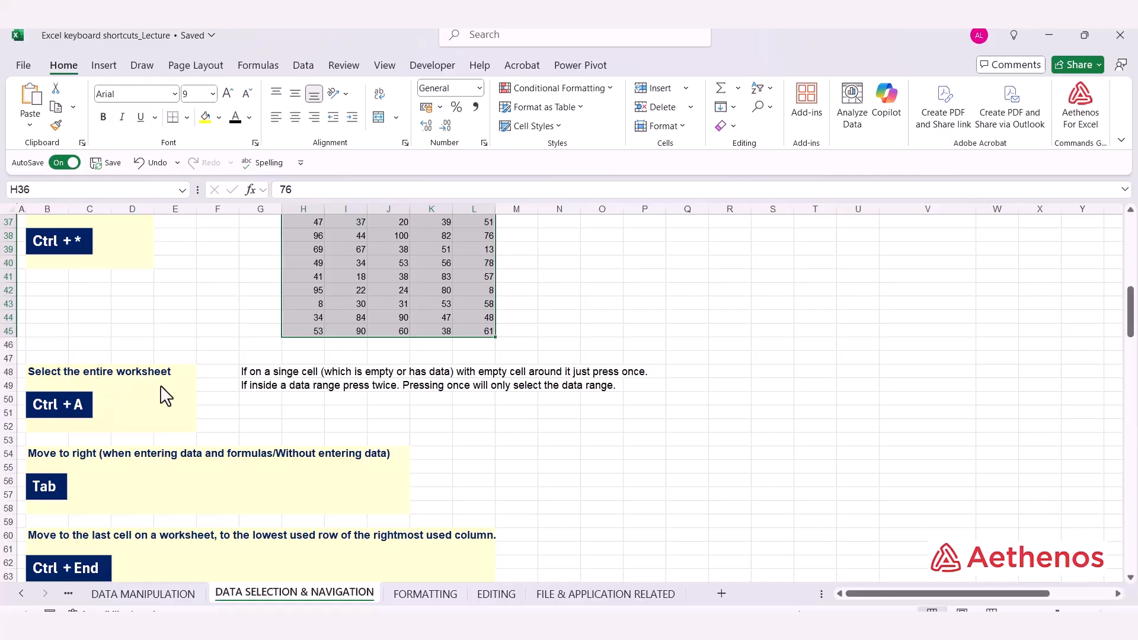
click(447, 416)
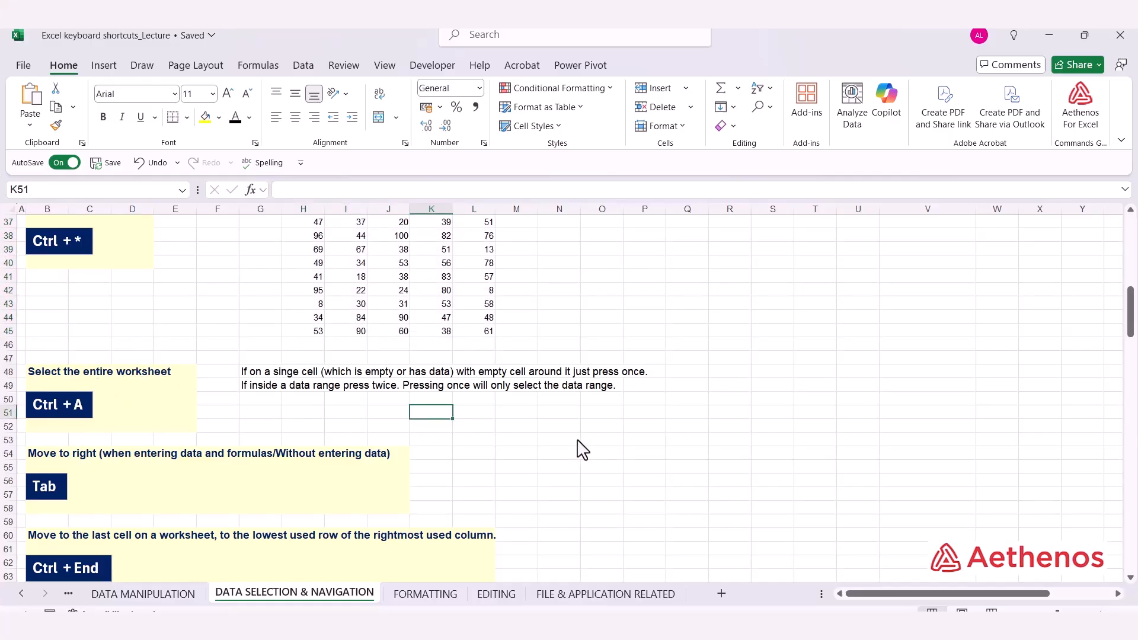
key(ctrl+a)
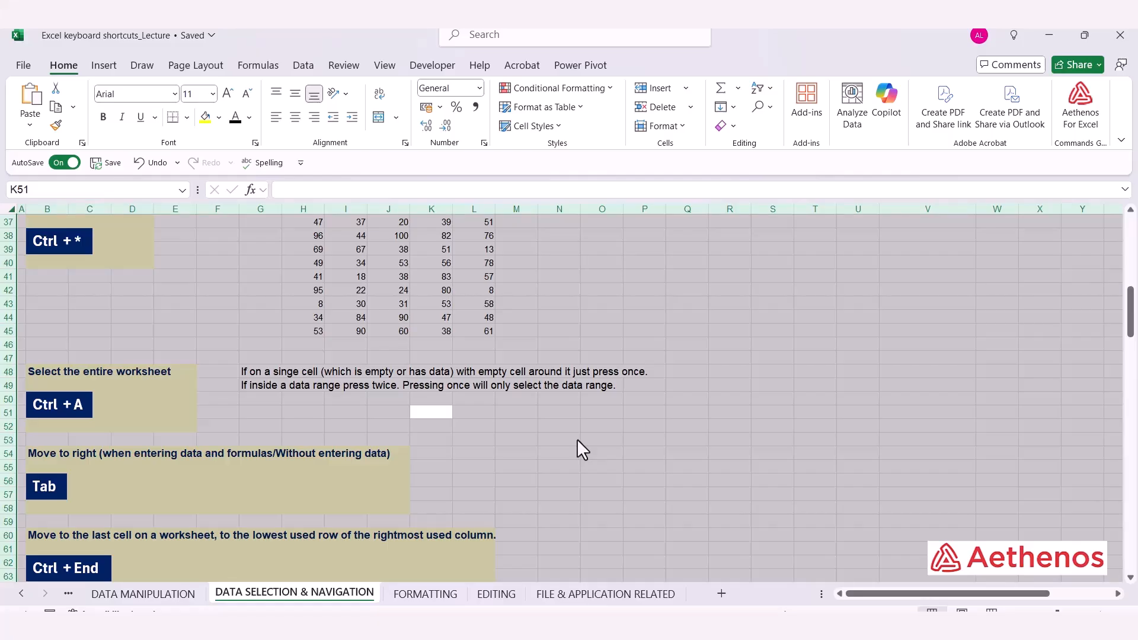
click(439, 414)
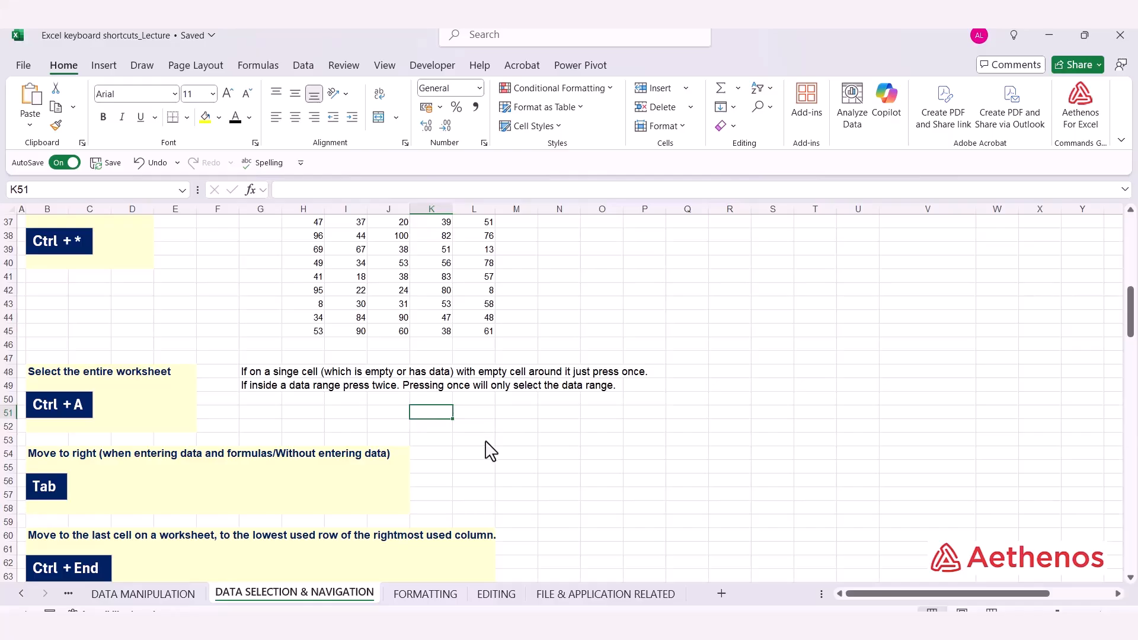
Select the whole data range H36:L45 from cell J41 inside it, and clear the selection by choosing empty cell N42.
scroll(463, 421, up, 2)
click(399, 360)
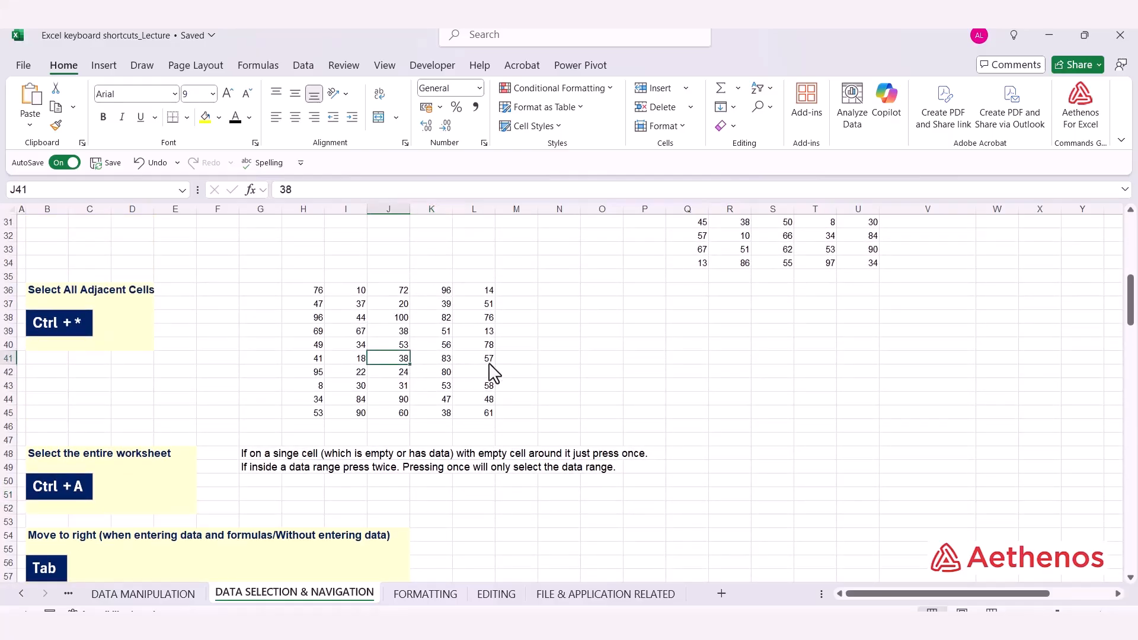
key(ctrl+shift+8)
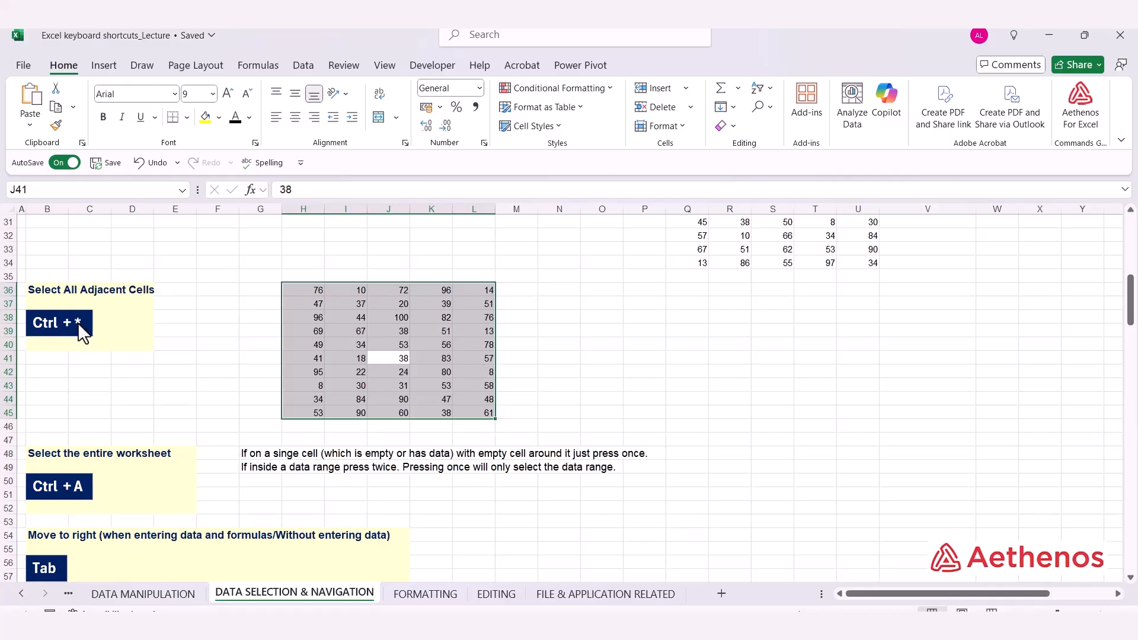
click(563, 374)
scroll(571, 391, down, 2)
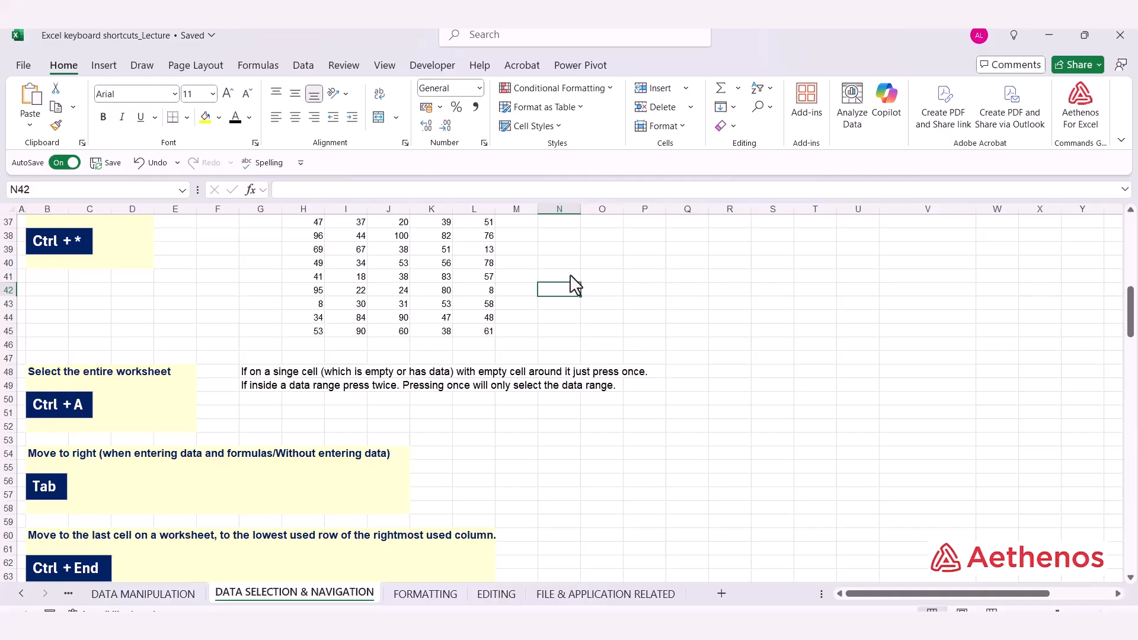
Enter 10 in cell M54 beside the move-to-right section and move one cell right to N54.
scroll(710, 432, down, 3)
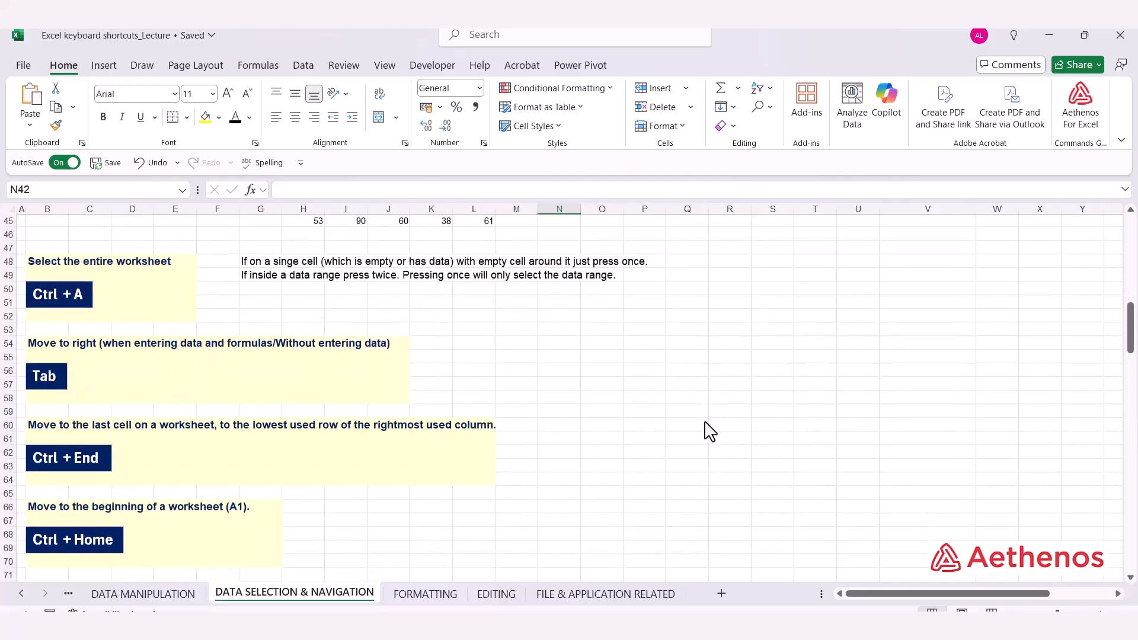
click(530, 332)
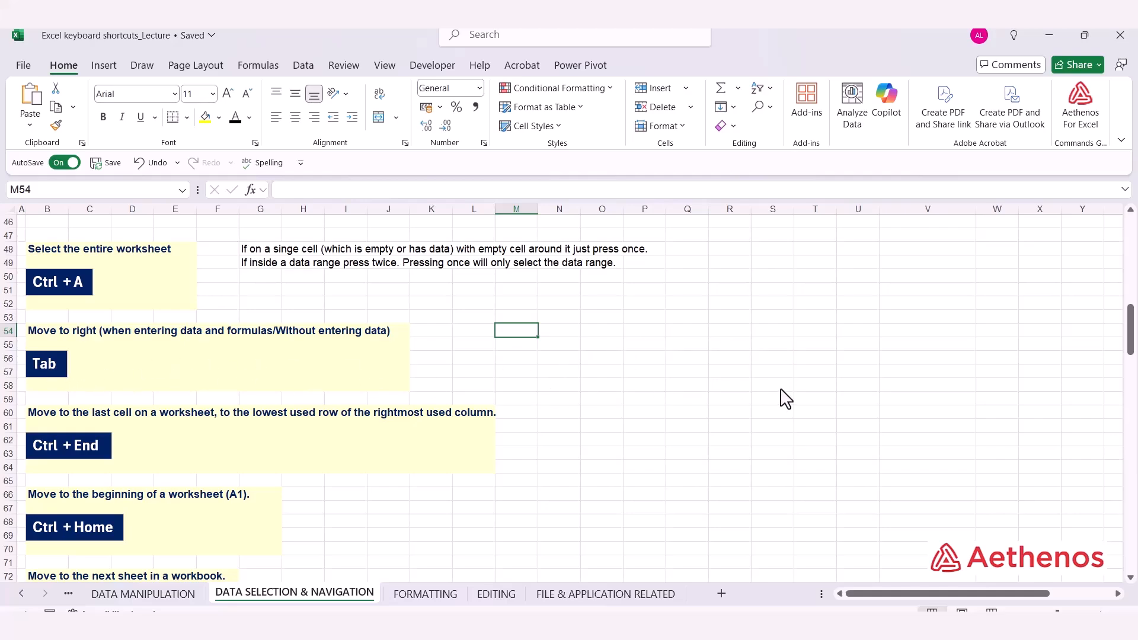
text(10)
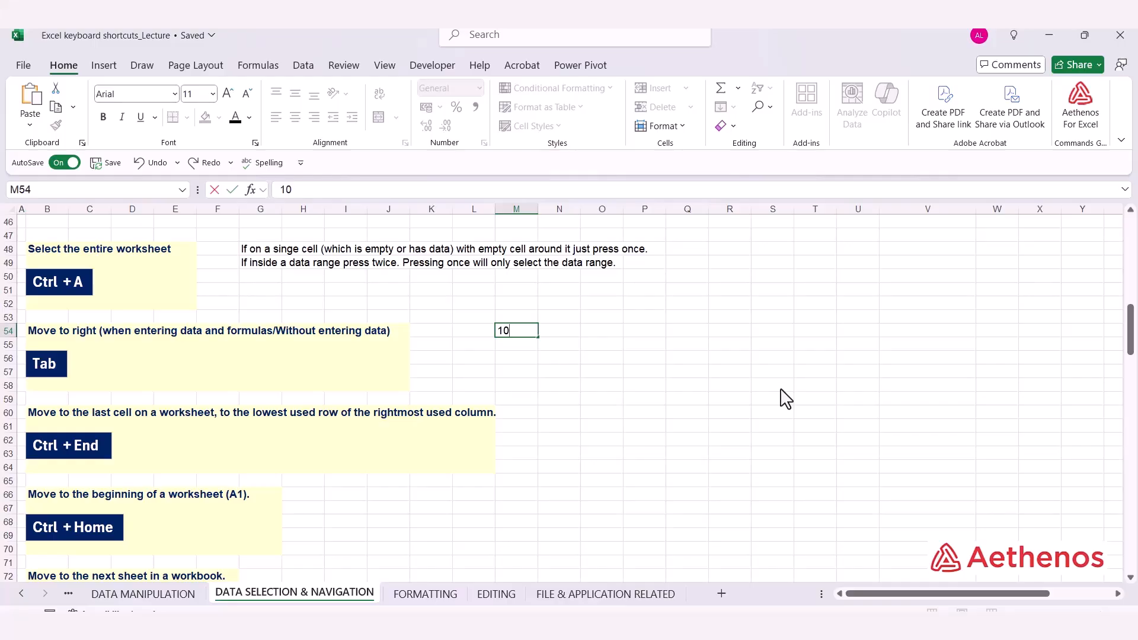
key(Tab)
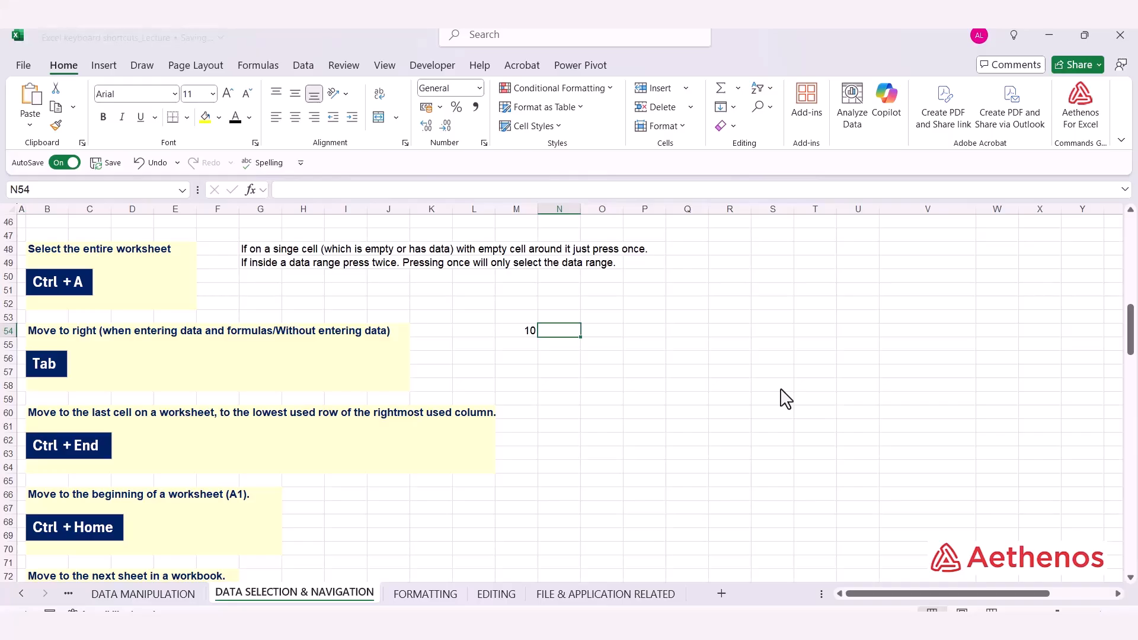
Enter the formula =M54*100 in cell N54 and move one cell right to O54.
text(=)
key(Left)
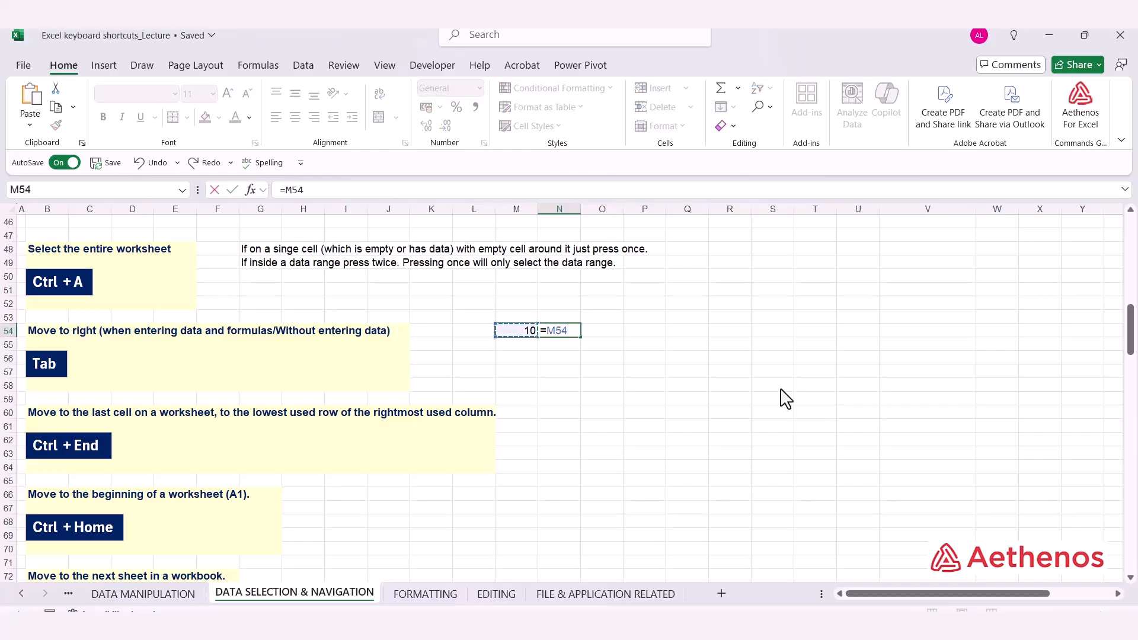
text(*100)
key(Tab)
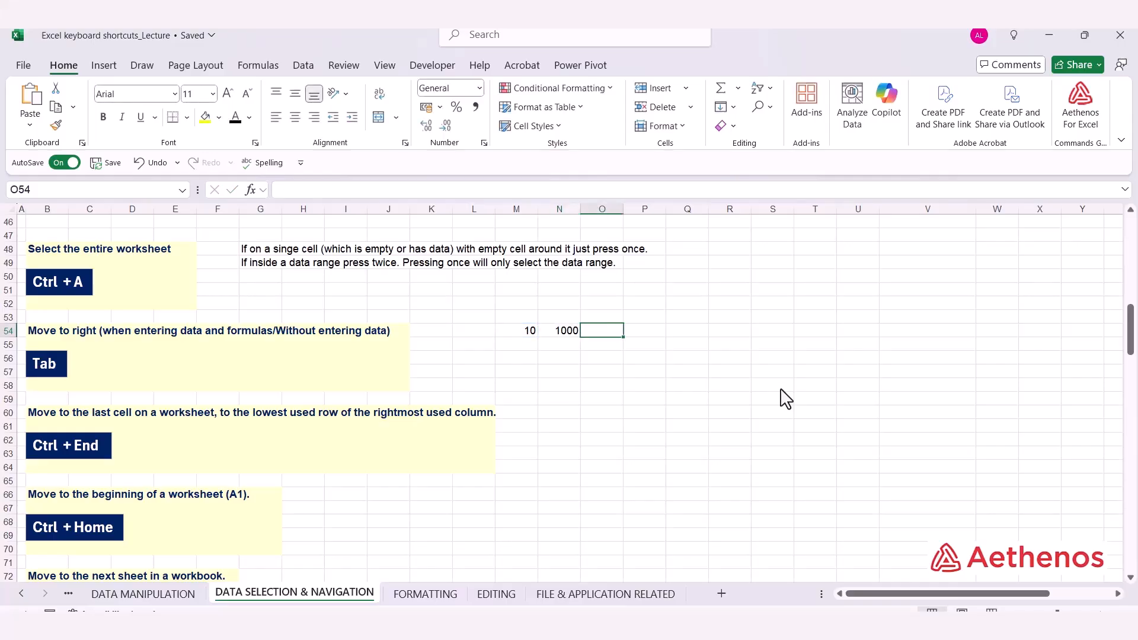
Move the active cell rightward along row 54, one cell at a time, from O54 to beyond T54.
key(Tab)
key(Tab)
key(Tab)
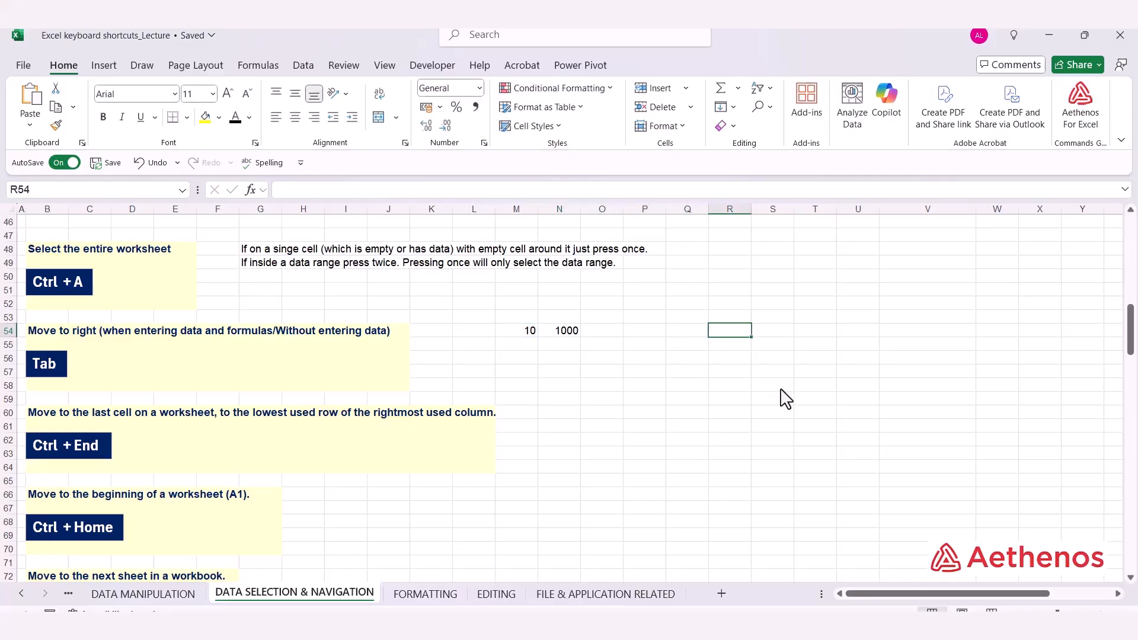
key(Tab)
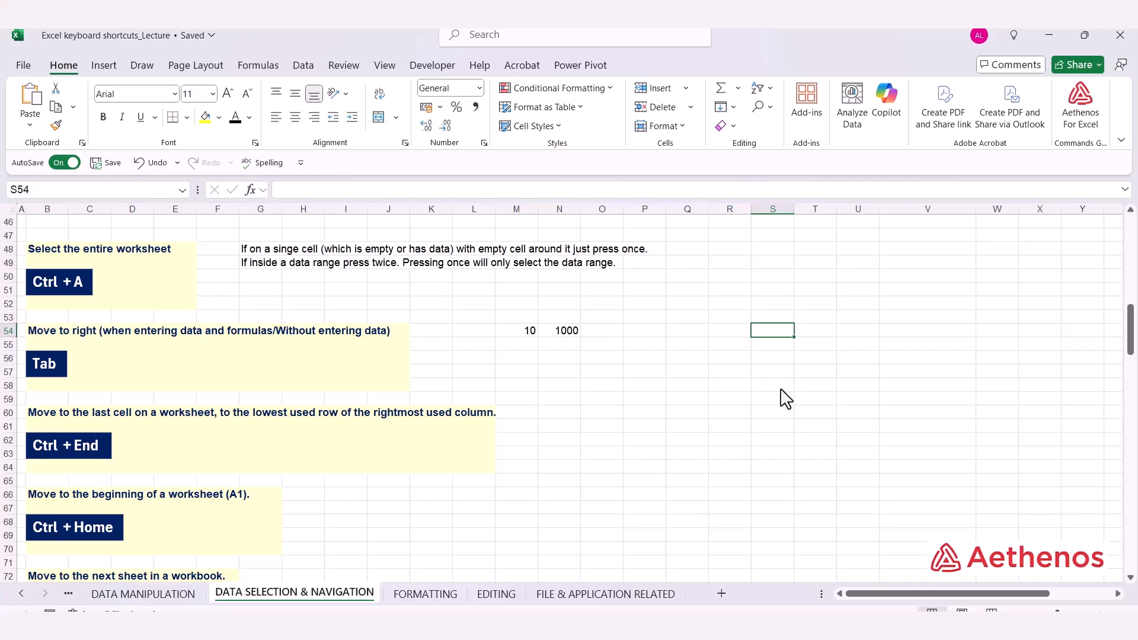
key(Tab)
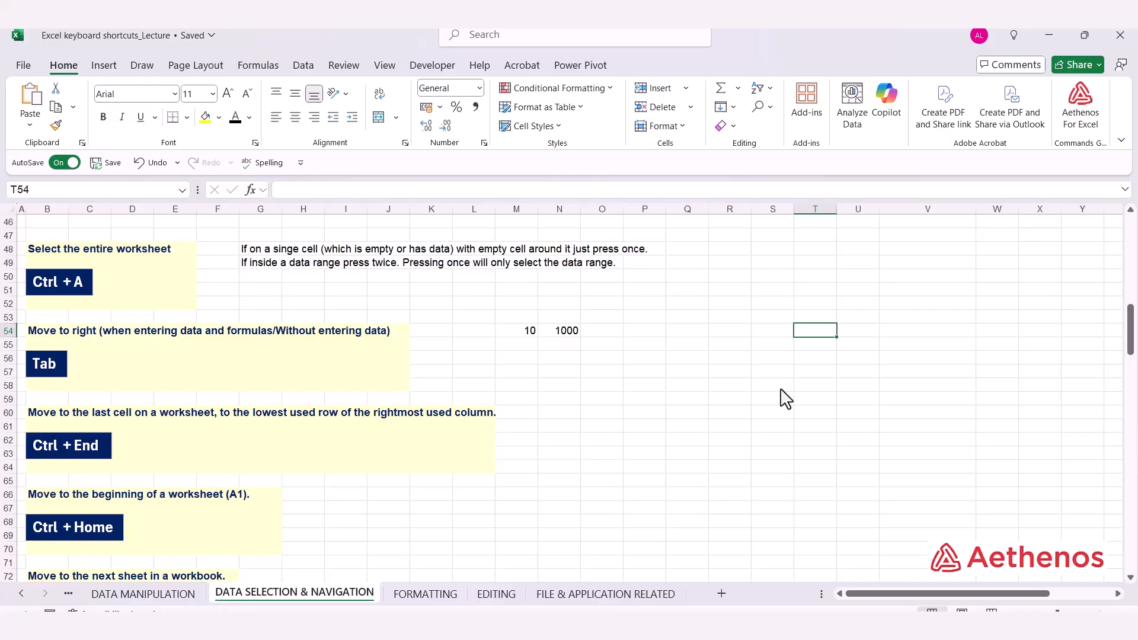
key(Tab)
key(Tab)
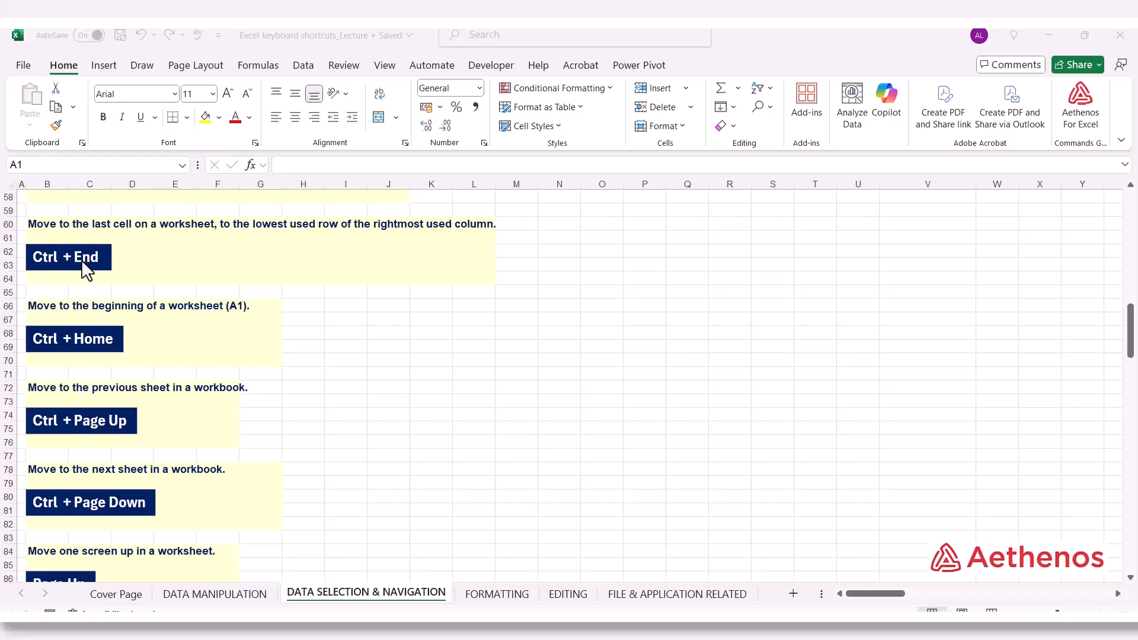
Jump from cell J65 to the worksheet's last used cell, DG193, and bring its text fully into view.
click(395, 296)
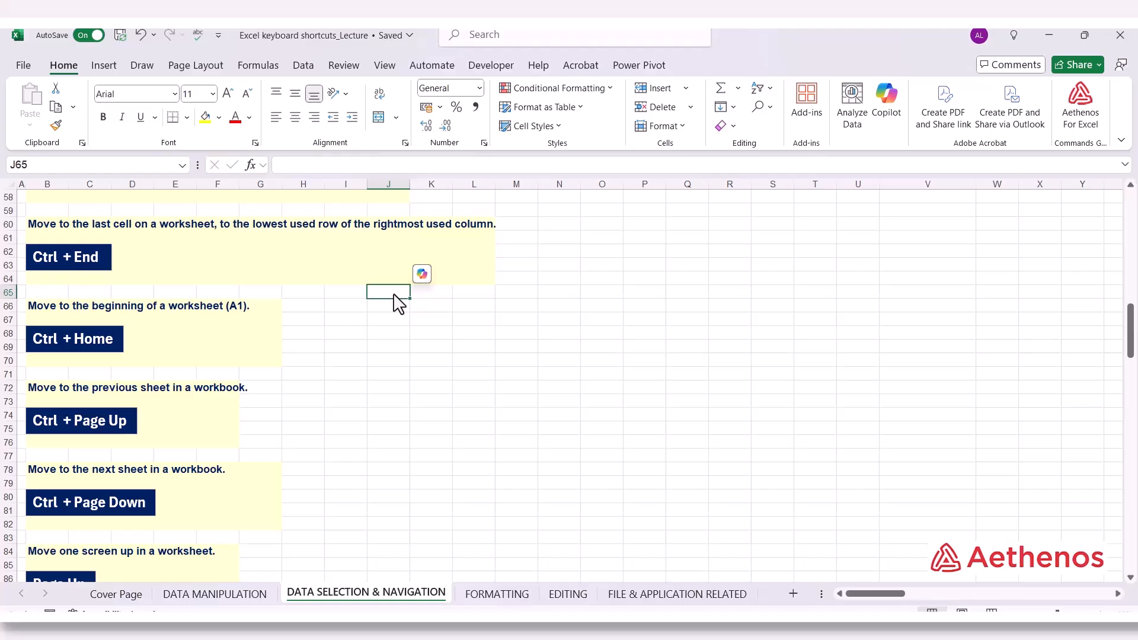
key(ctrl+End)
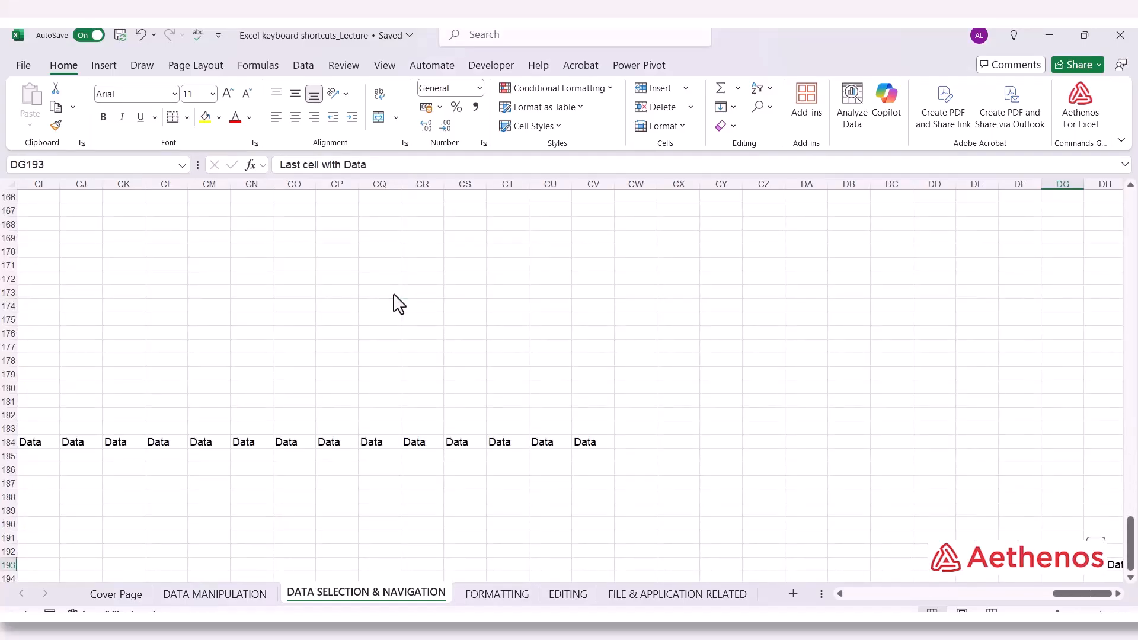
scroll(866, 412, down, 5)
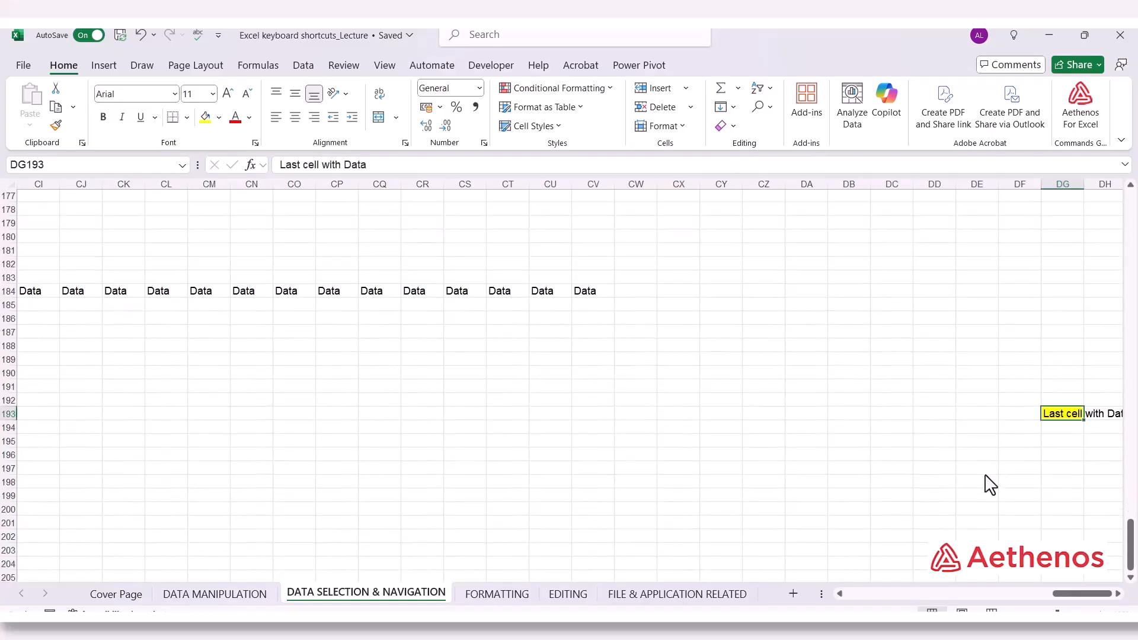
click(1119, 594)
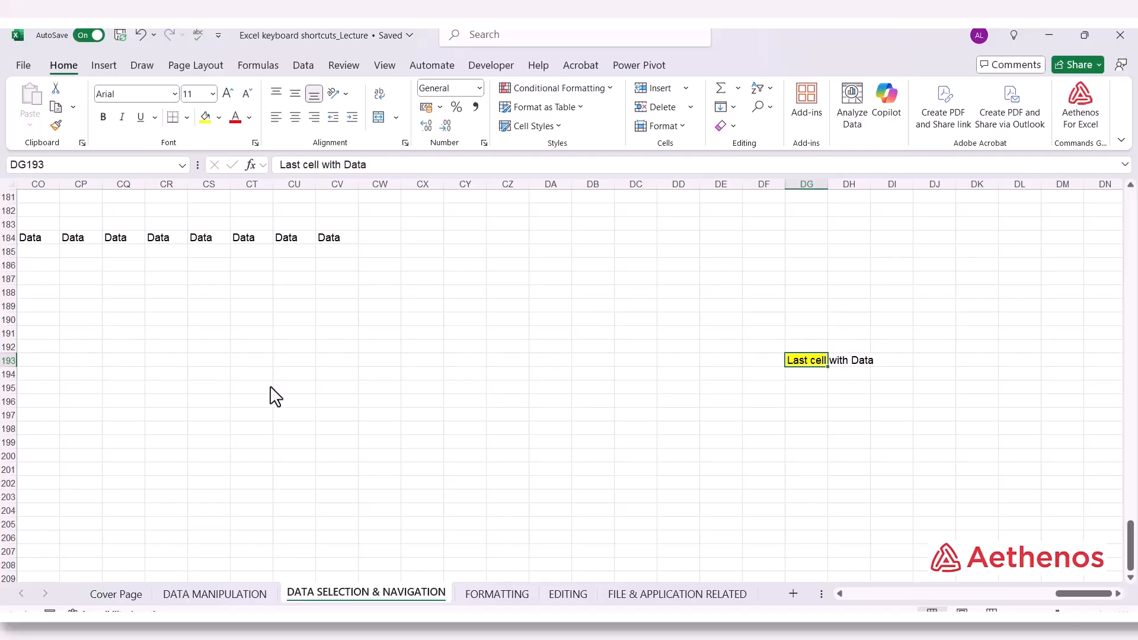
Select all of row 193 and all of column DG to trace the last used cell, ending on DG193.
click(12, 360)
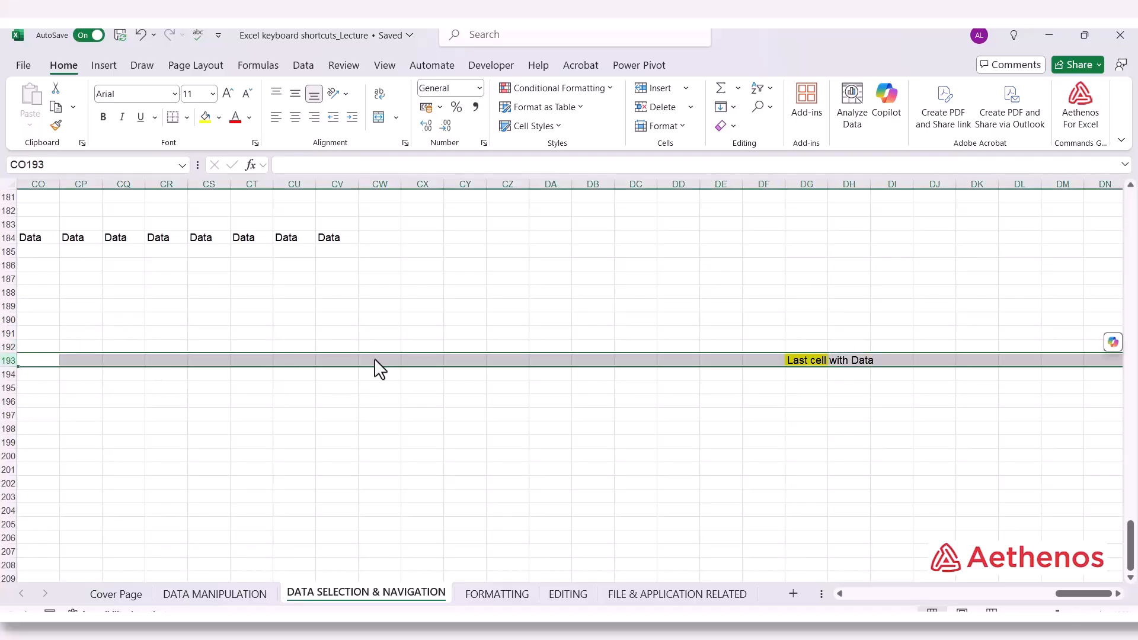
click(805, 185)
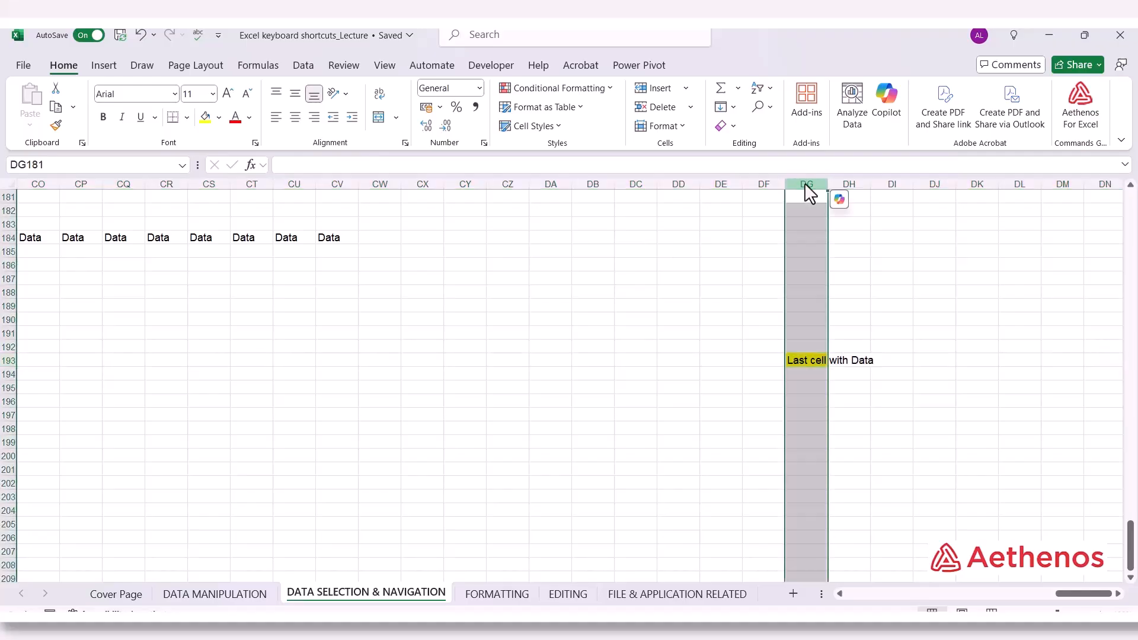
click(810, 357)
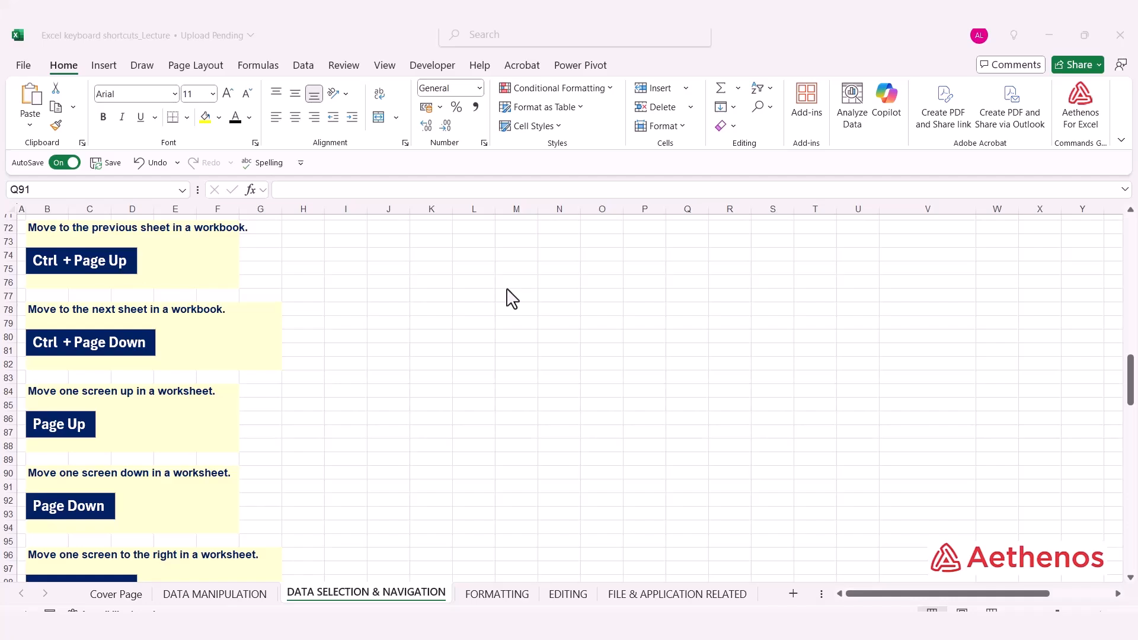
Visit the previous sheet, DATA MANIPULATION, and the next sheet, FORMATTING, returning to DATA SELECTION & NAVIGATION after each.
key(ctrl+Page_Up)
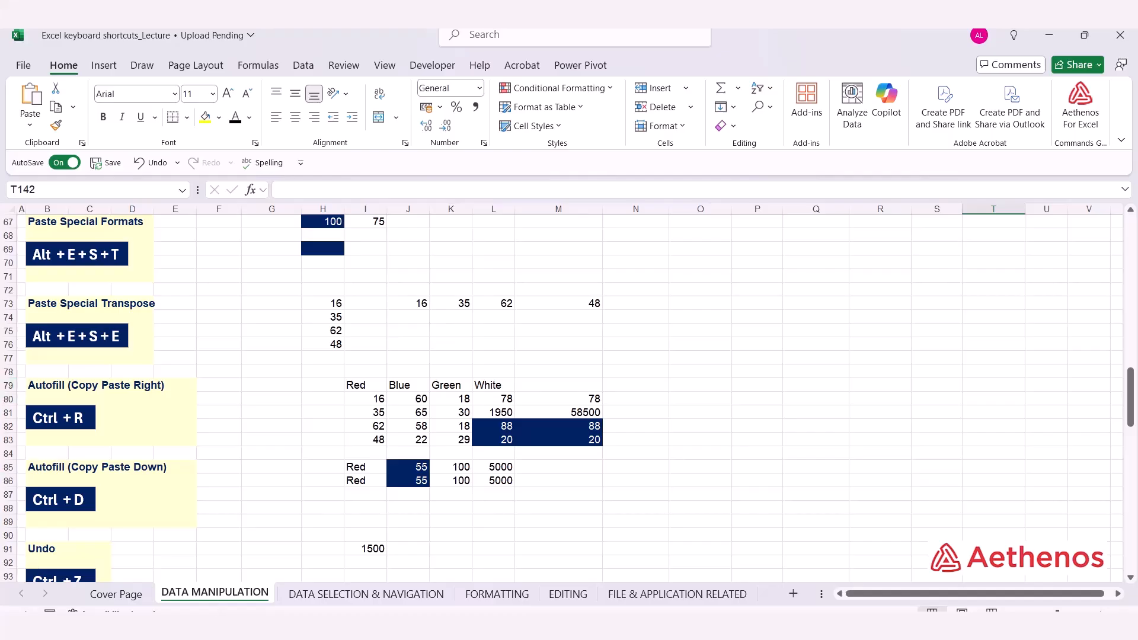
click(330, 596)
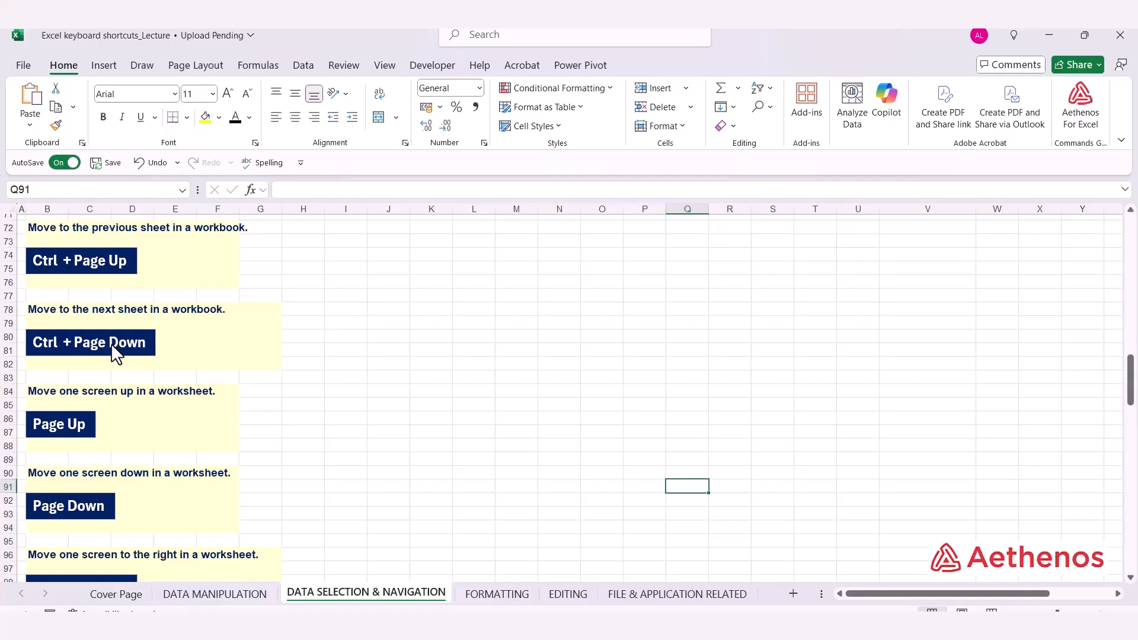
key(ctrl+Page_Down)
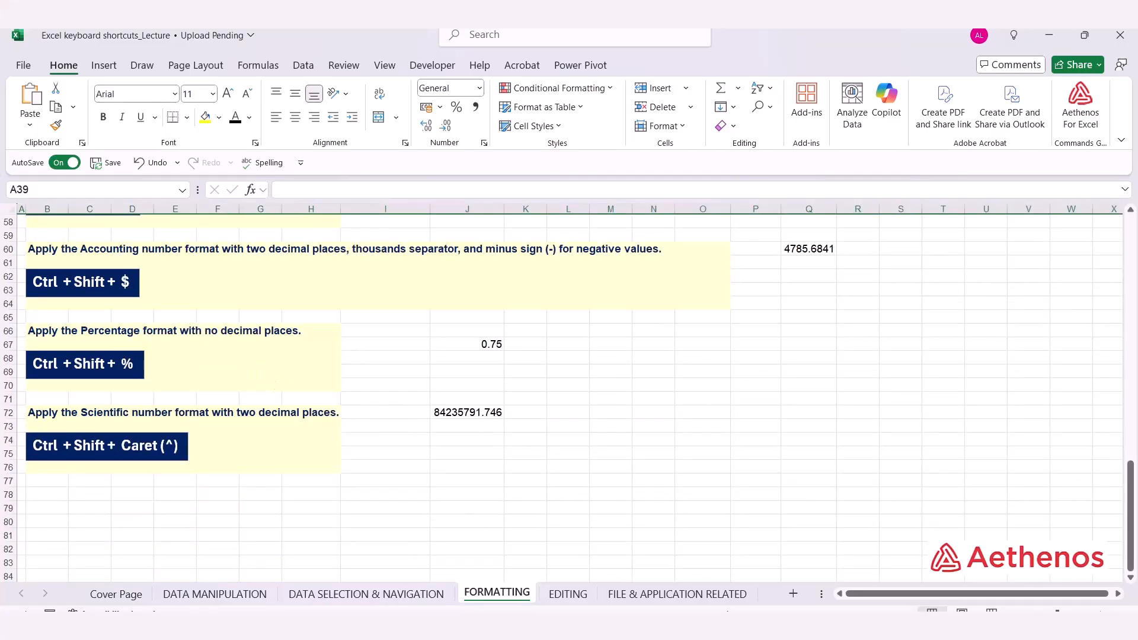
click(407, 599)
Move one screen up in the worksheet from Q91, and one screen back down.
scroll(332, 350, down, 4)
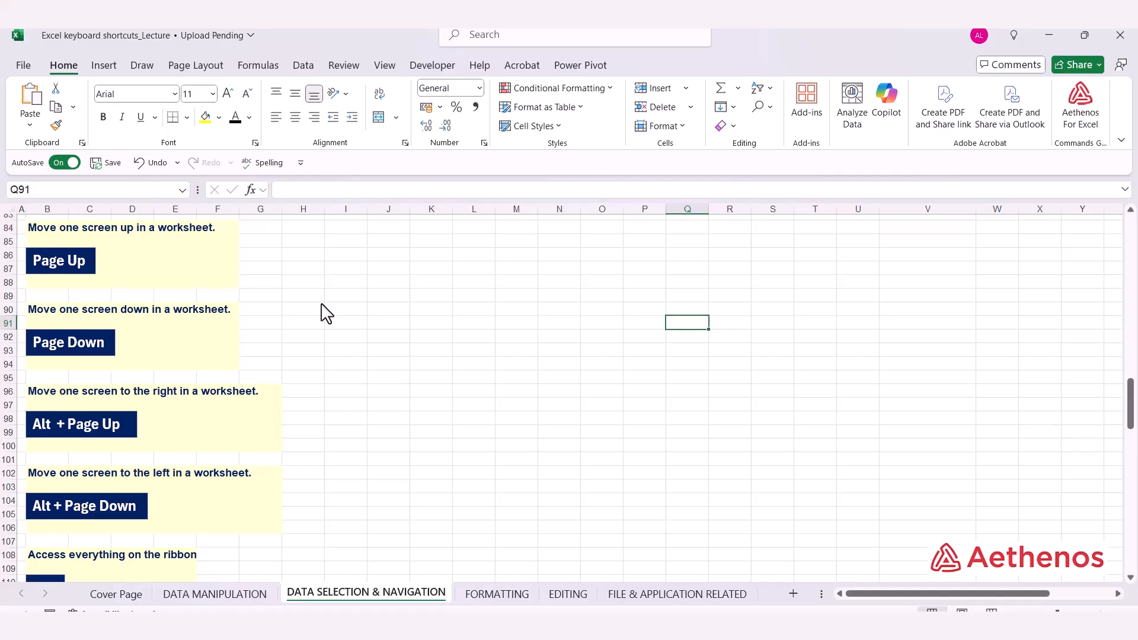
key(Page_Up)
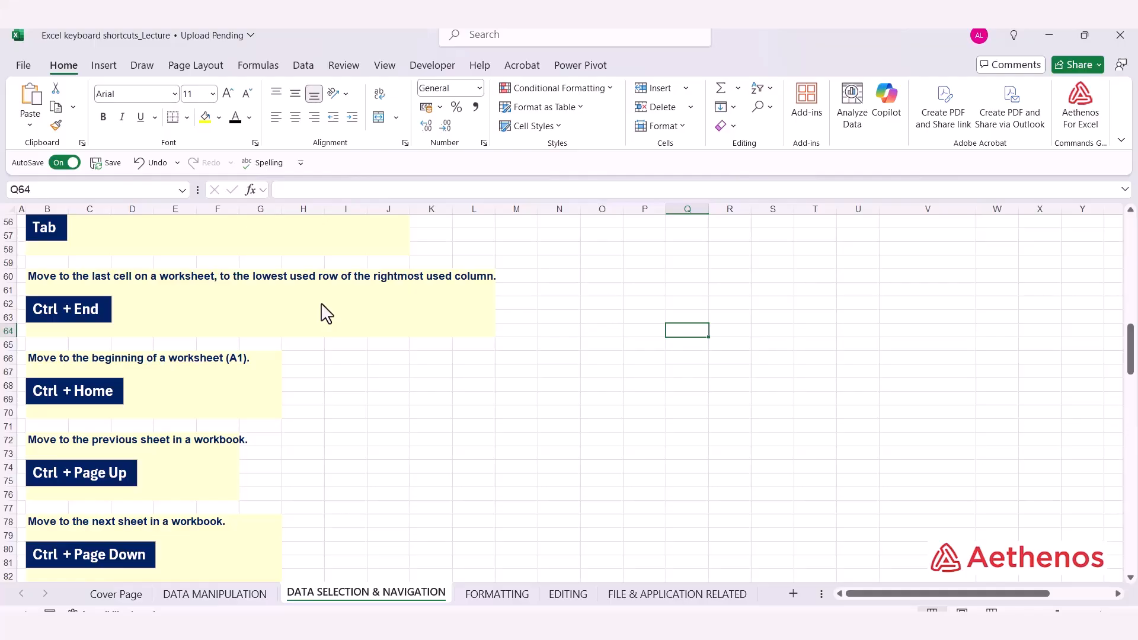
scroll(323, 312, down, 9)
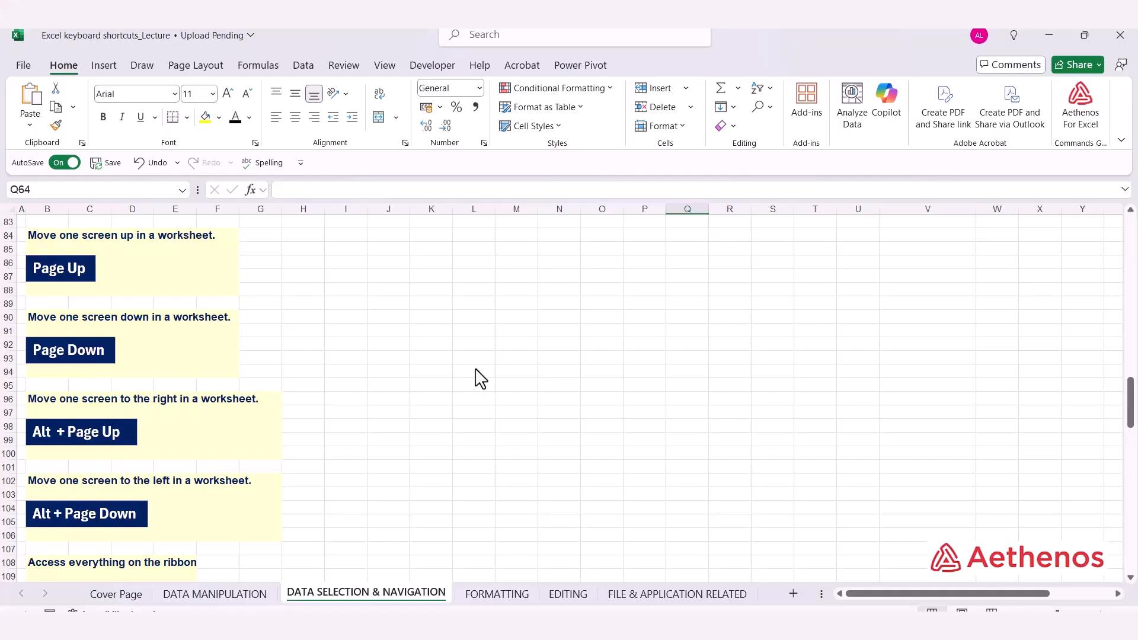
key(Page_Down)
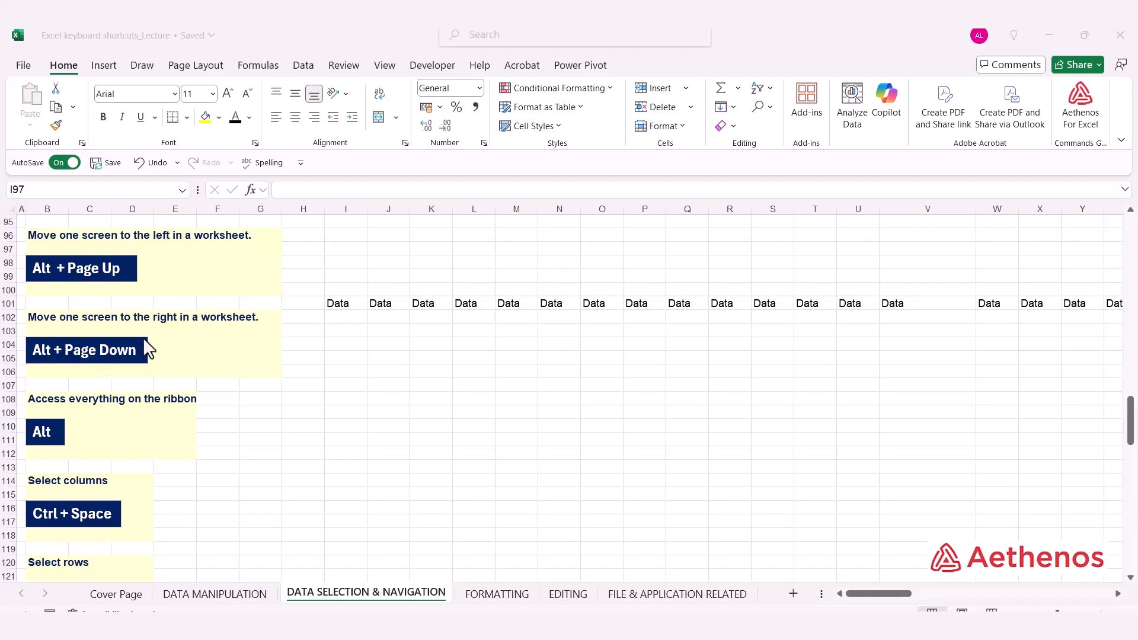
Move one screen to the right in the worksheet from I97 to AH97, and one screen back to the left.
click(452, 330)
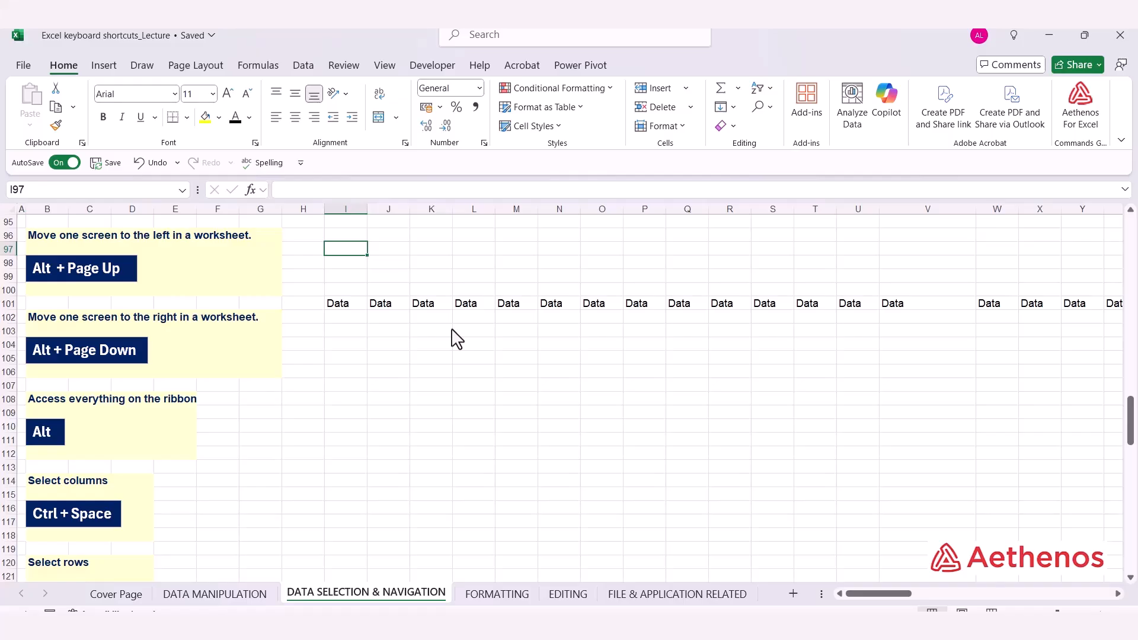
key(alt+Page_Down)
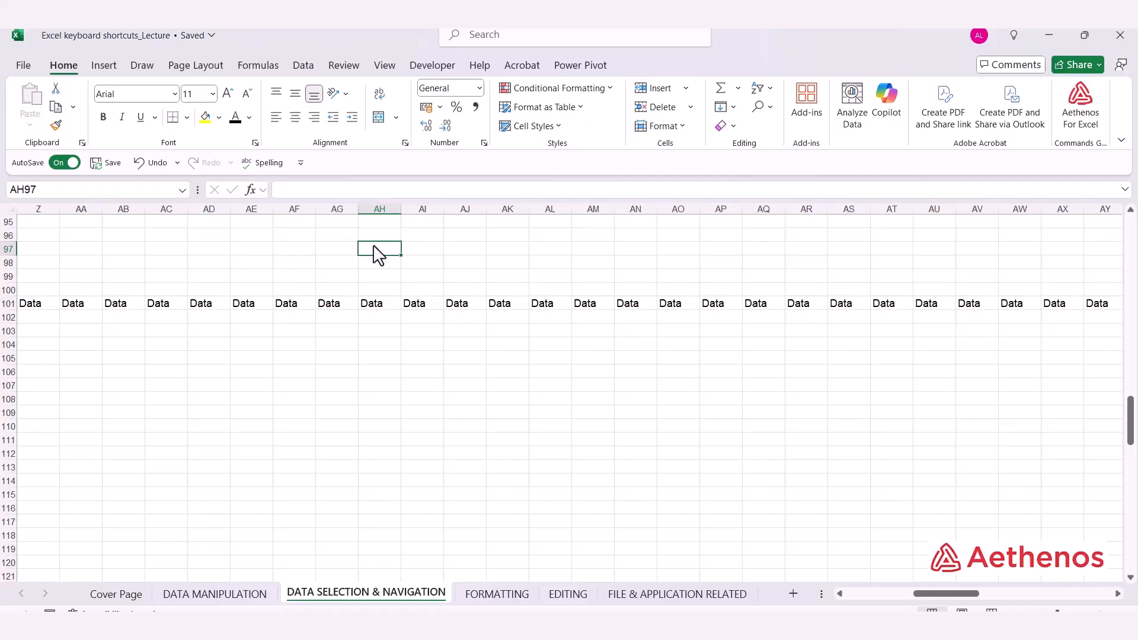
key(alt+Page_Up)
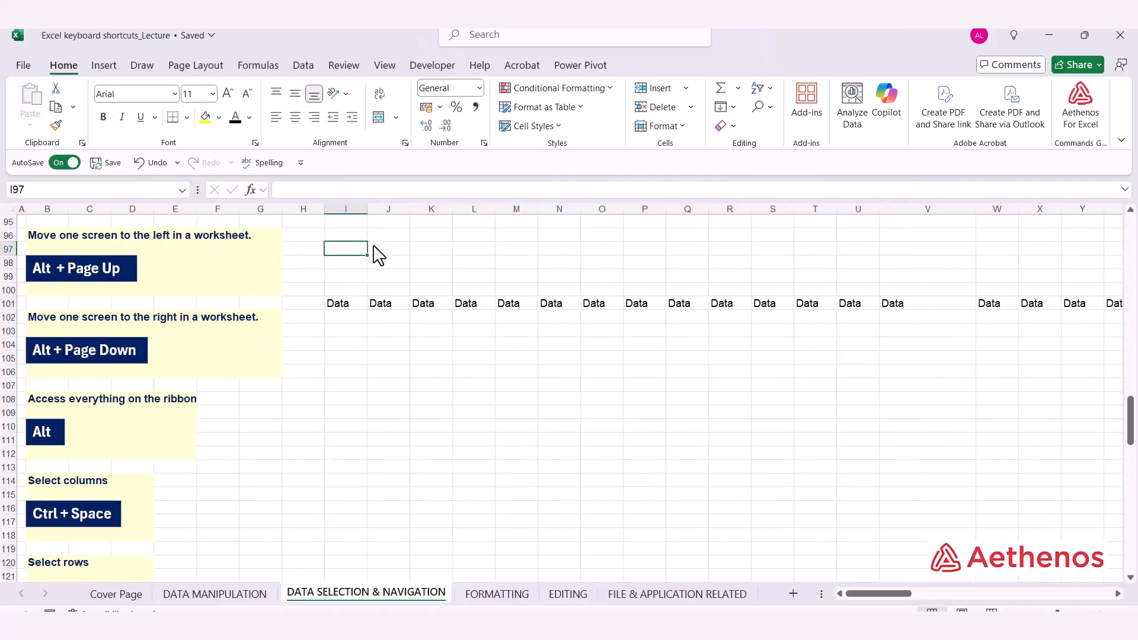
Bring up the settings for a PivotTable from a table or range, and dismiss them without creating one.
scroll(376, 355, down, 4)
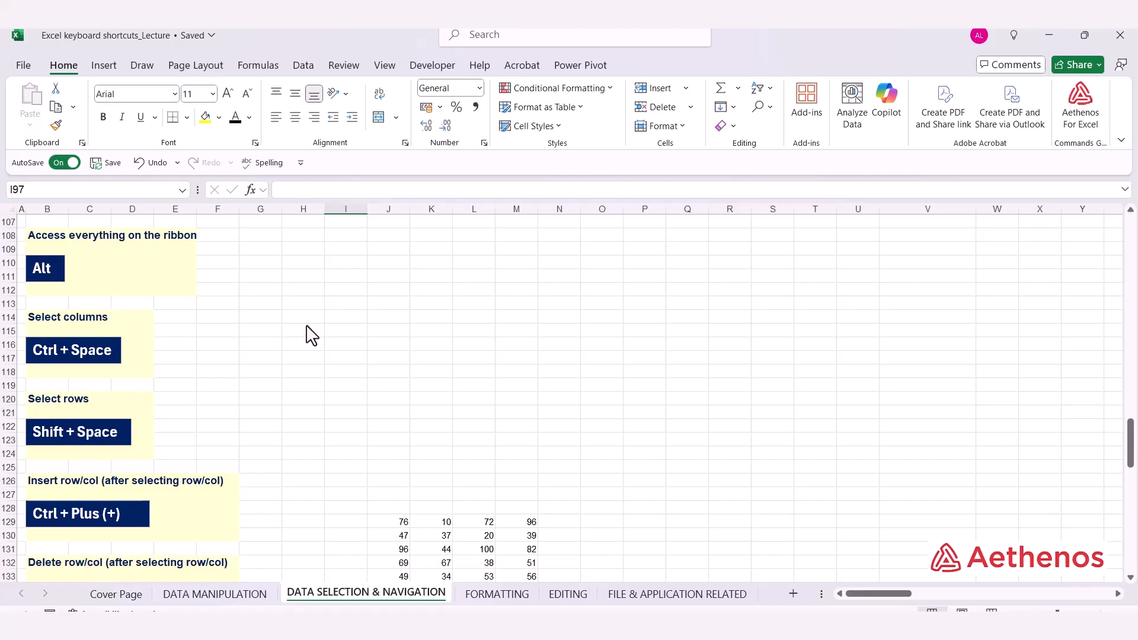
key(alt)
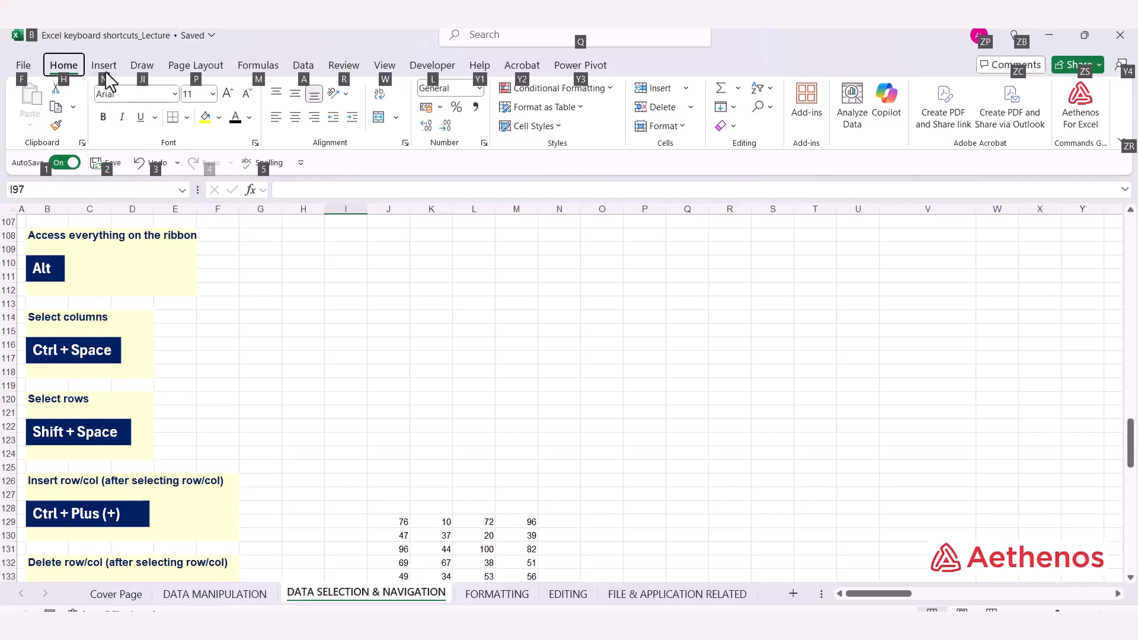
key(n)
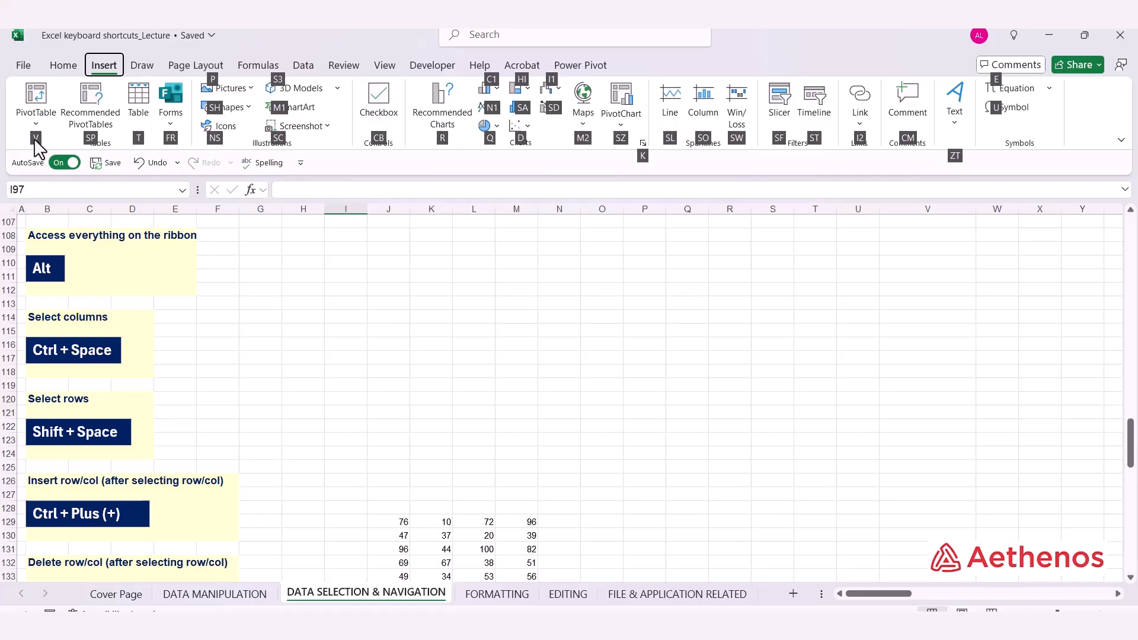
key(v)
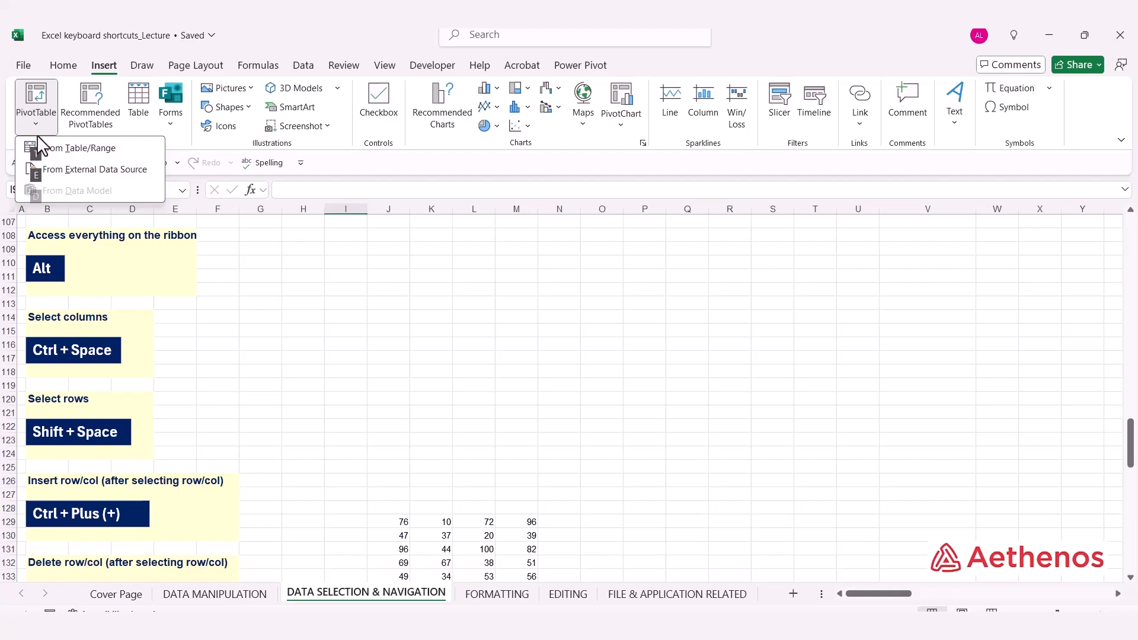
key(t)
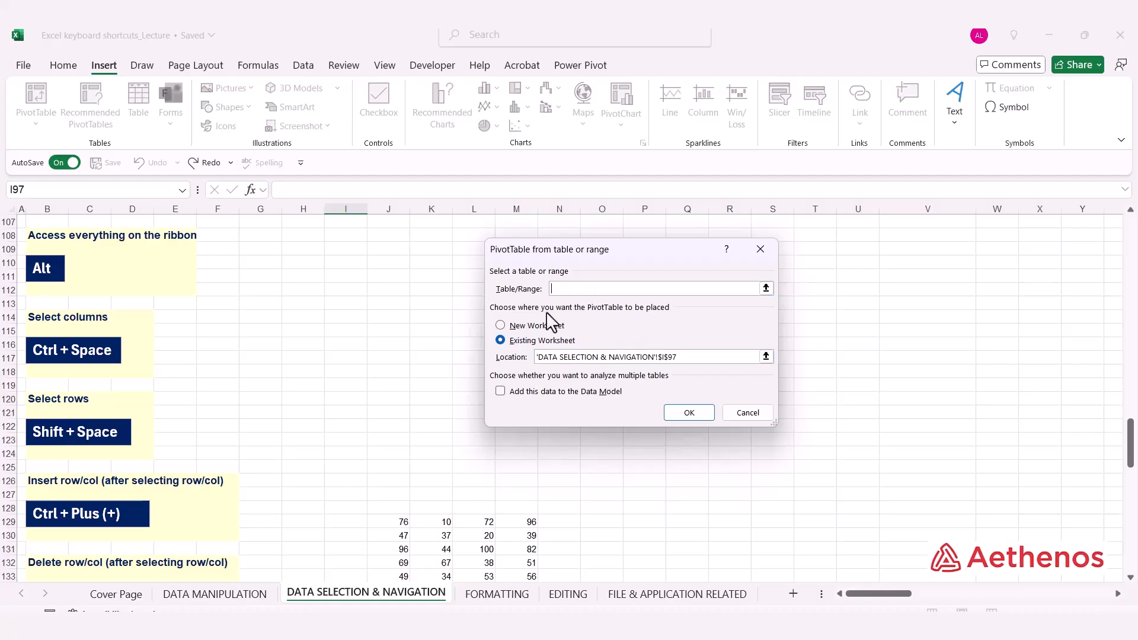
click(757, 255)
Select the entire column M, starting from cell M116.
scroll(592, 297, down, 2)
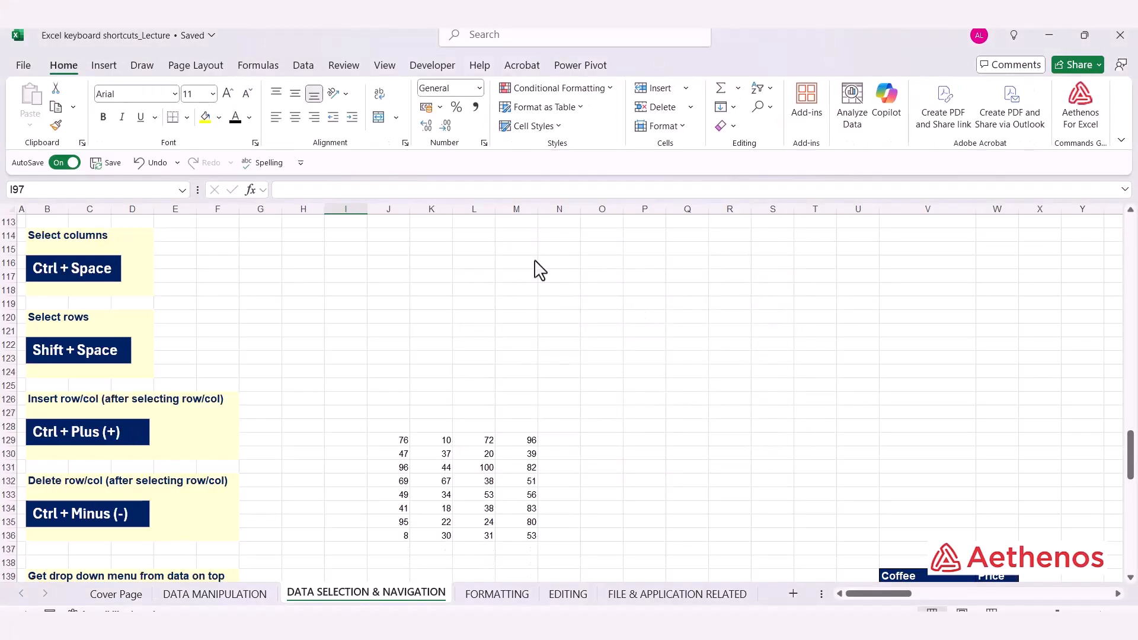
click(528, 271)
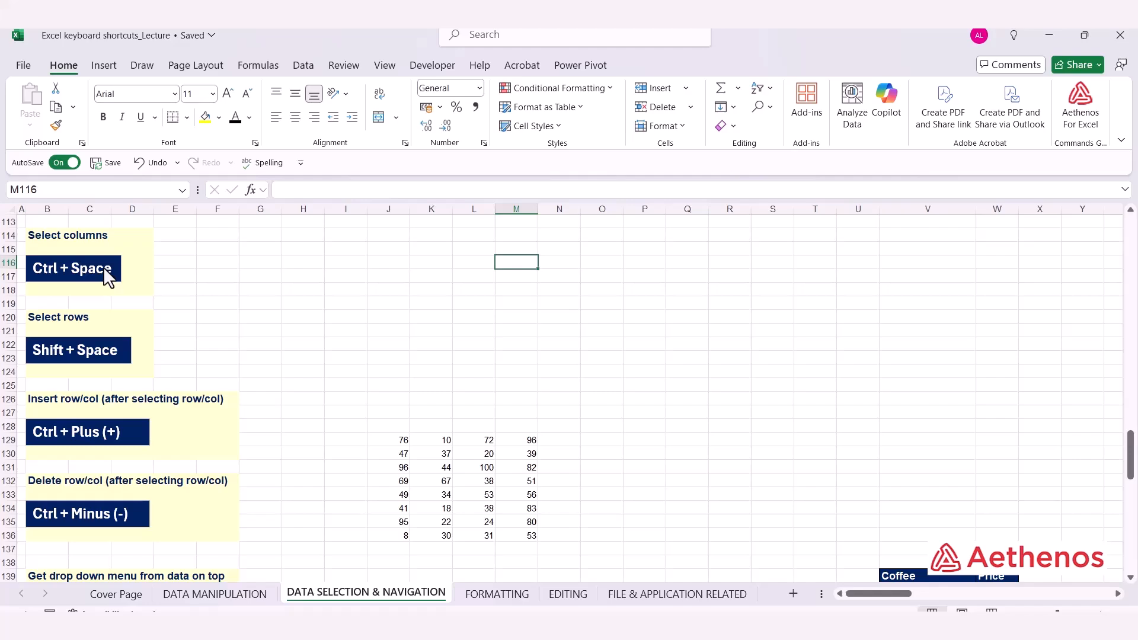
key(ctrl+space)
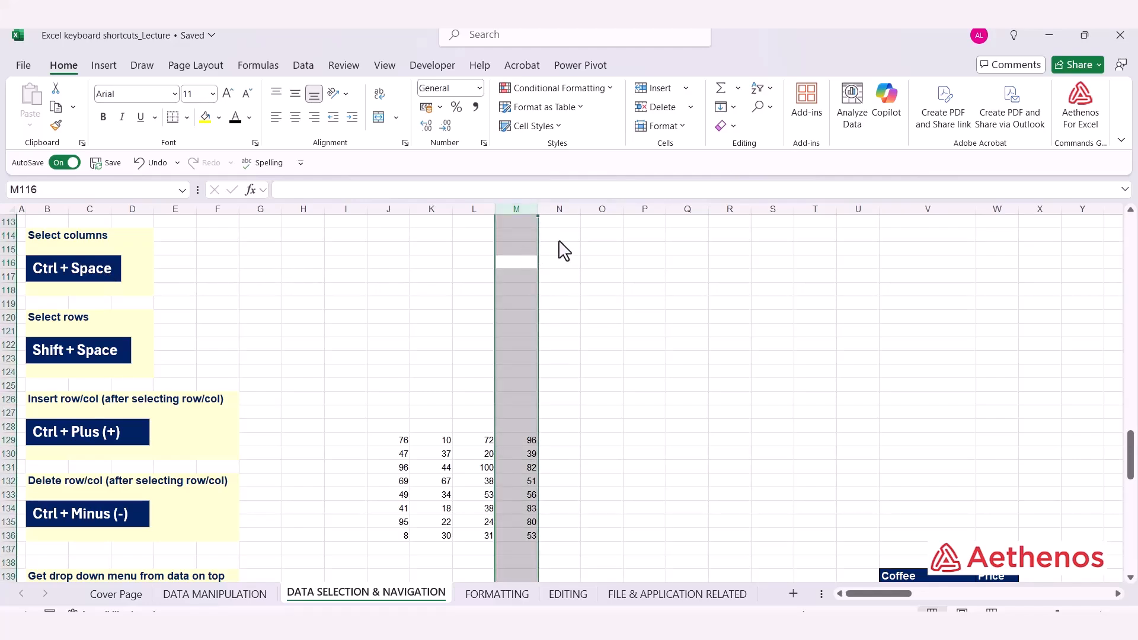
Extend the cell selection across N116:P116 and select the entire columns N to P.
click(571, 264)
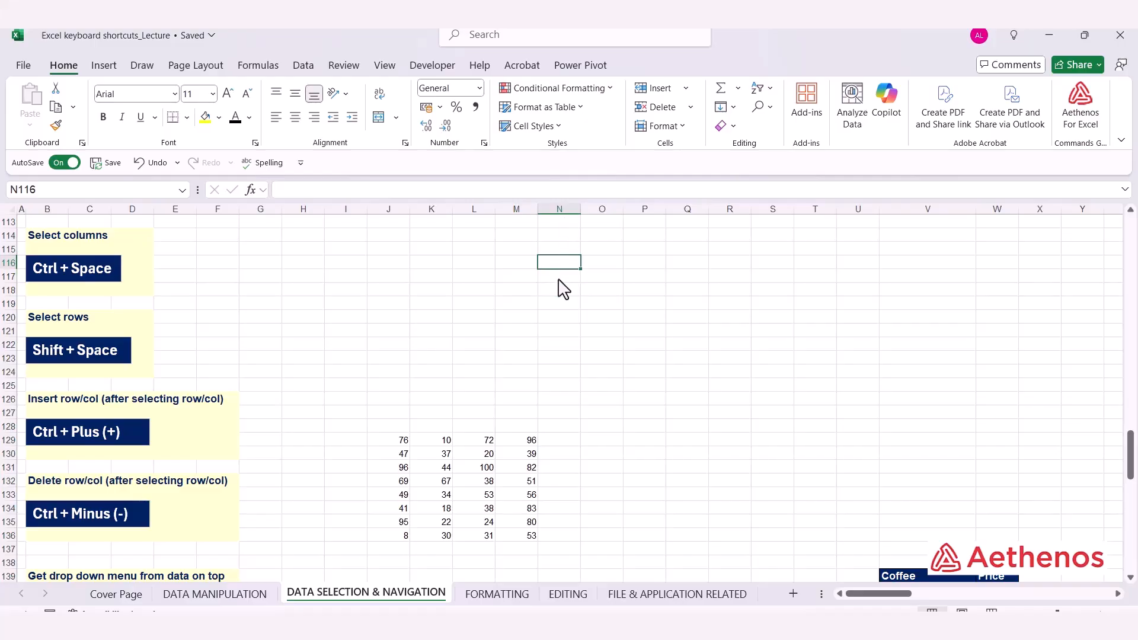
drag(563, 269, 644, 268)
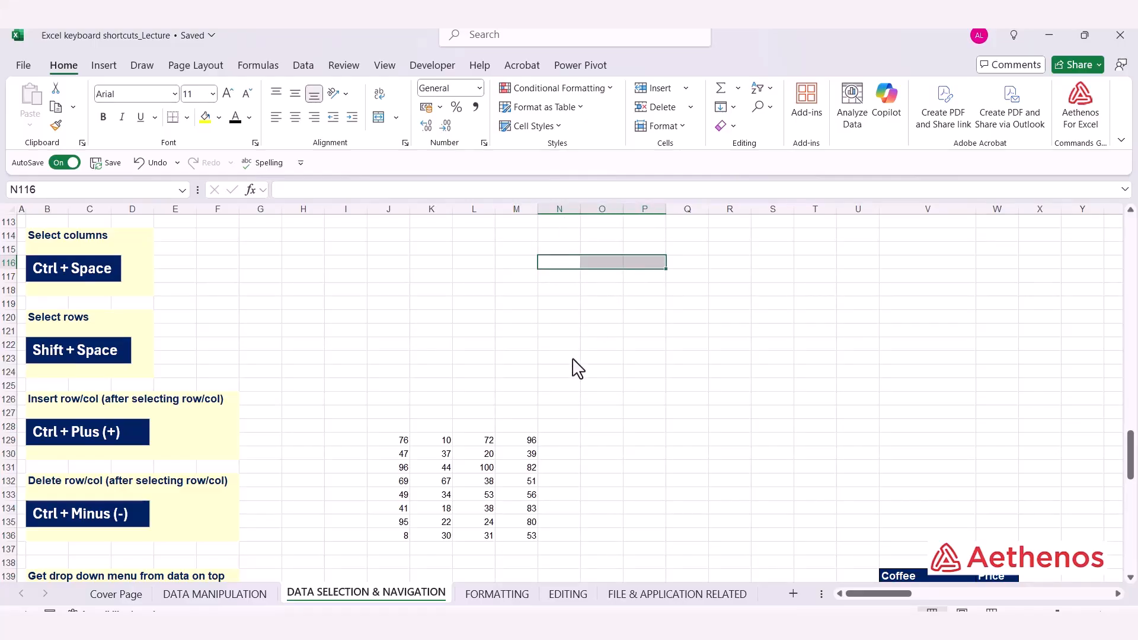
key(ctrl+space)
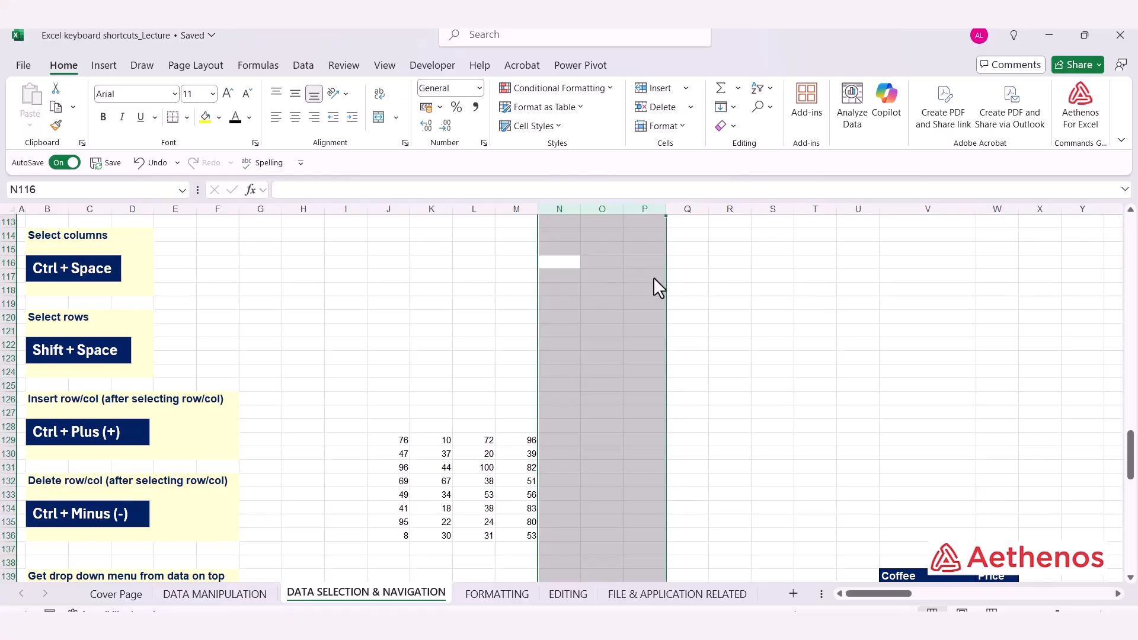
Select the entire row 118 from cell N118, and return to a single cell at N117.
click(560, 292)
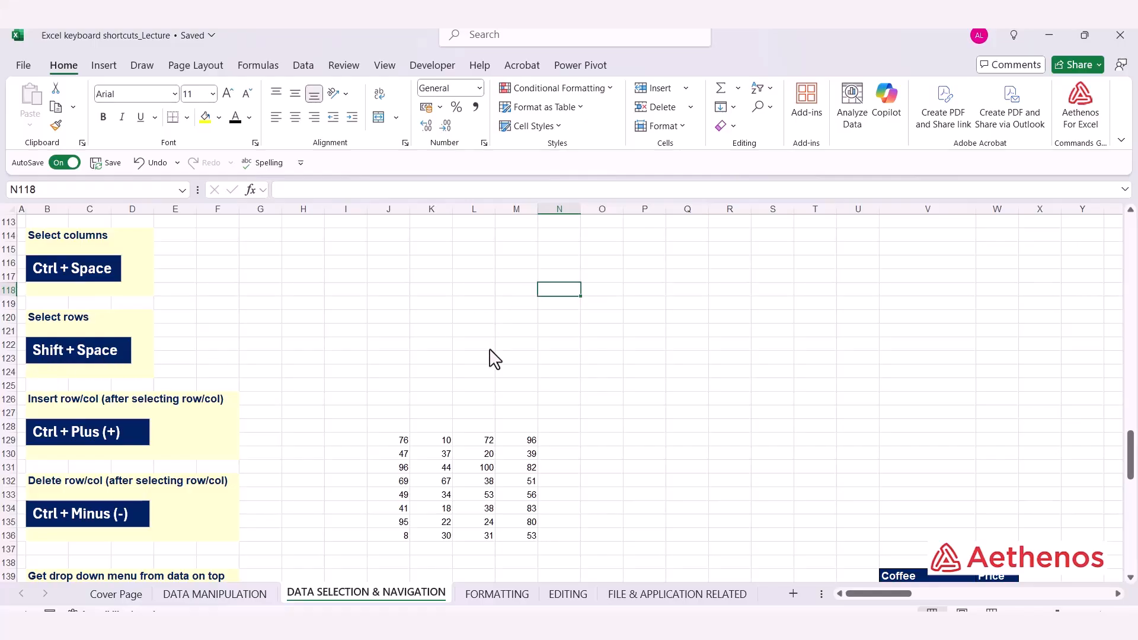
key(shift+space)
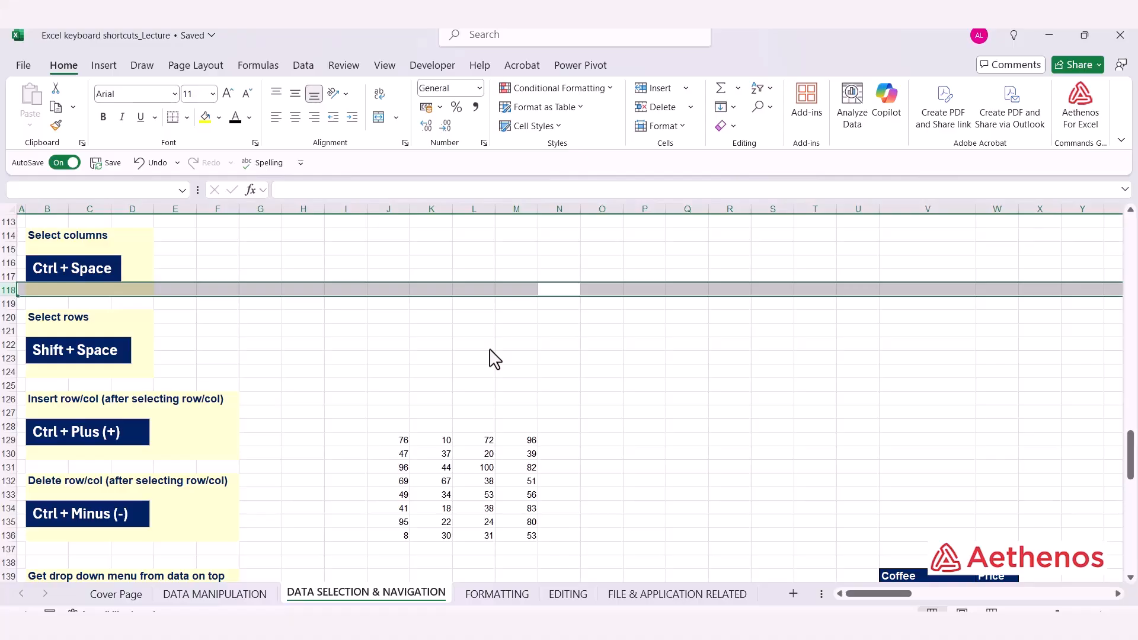
click(563, 279)
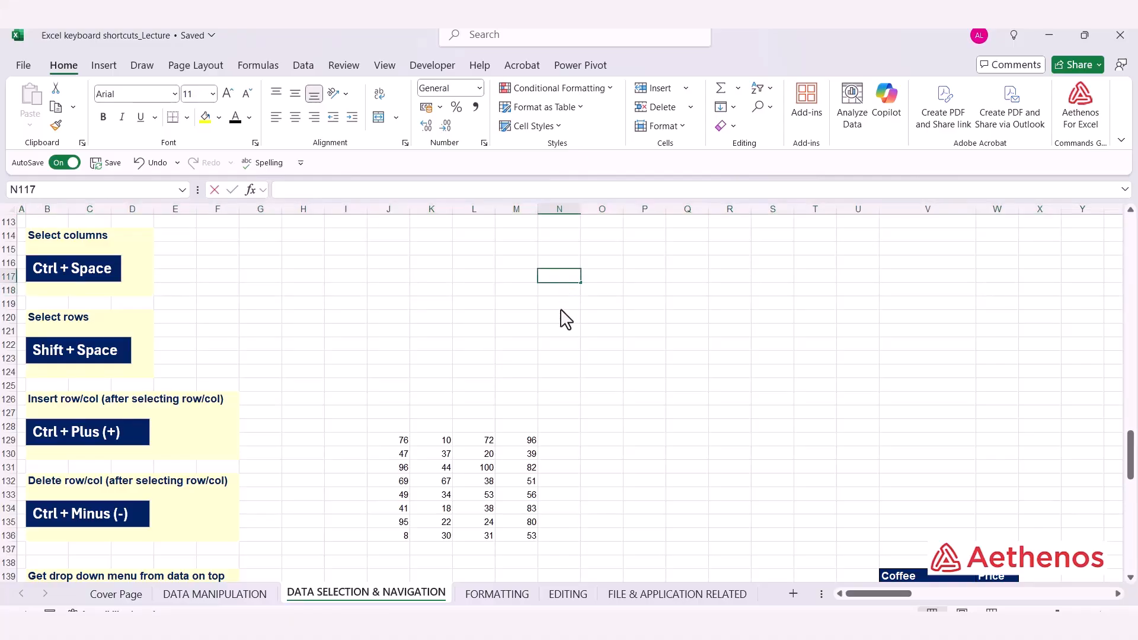
Select the entire rows 117 to 119 from cells N117:N119, and return to a single cell at M121.
drag(561, 278, 564, 305)
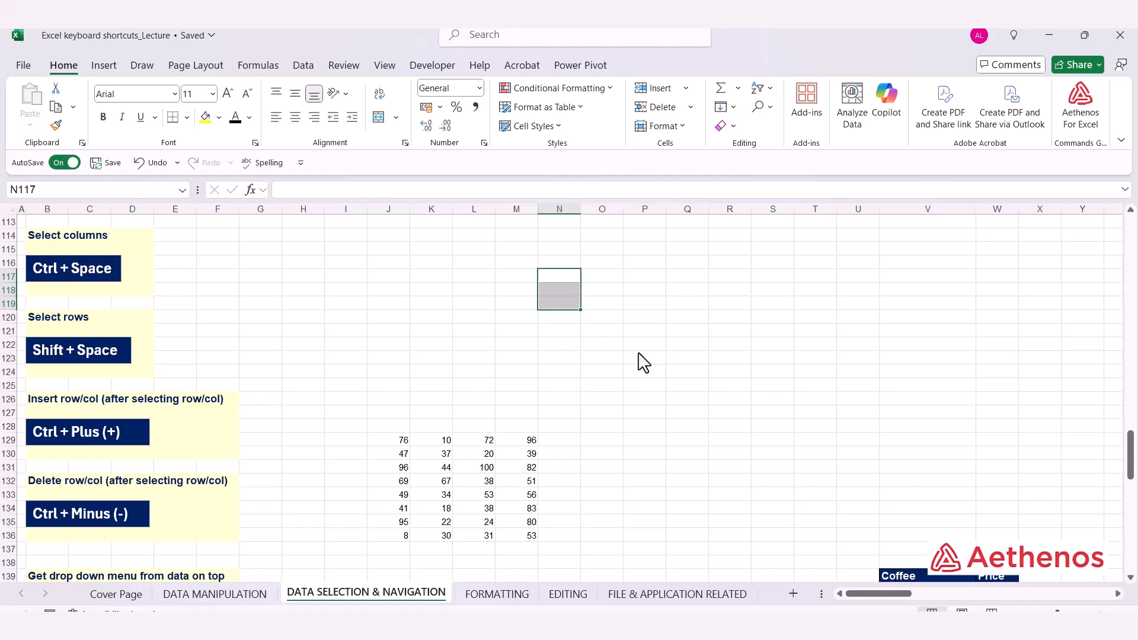
key(shift+space)
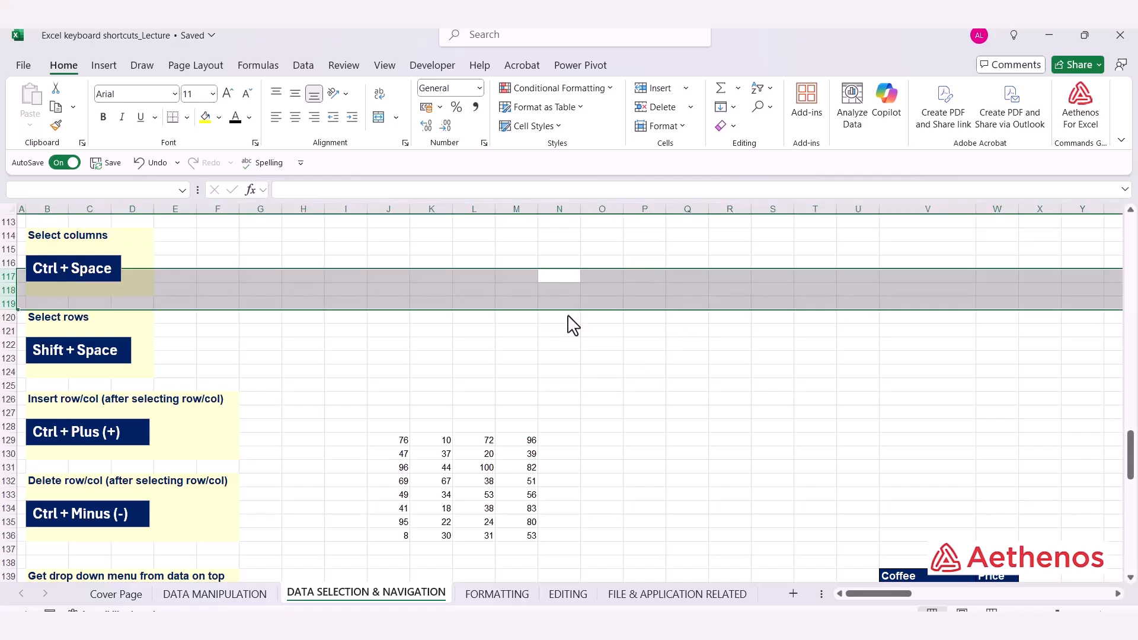
click(536, 330)
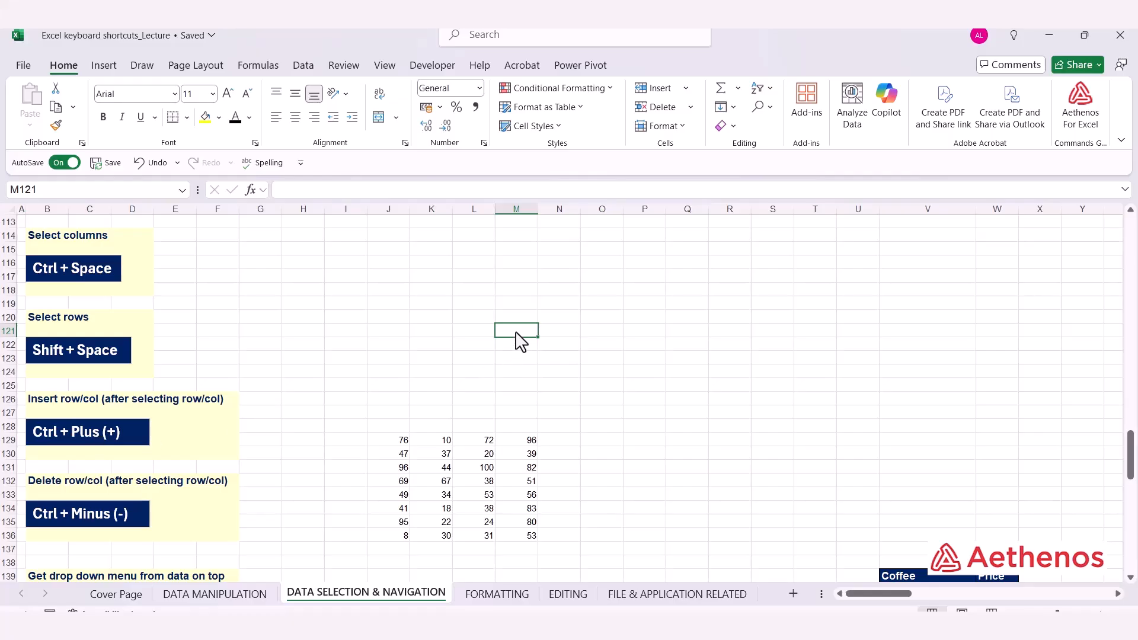
Select the entire column M, insert a new column there, and undo the insertion.
key(ctrl+space)
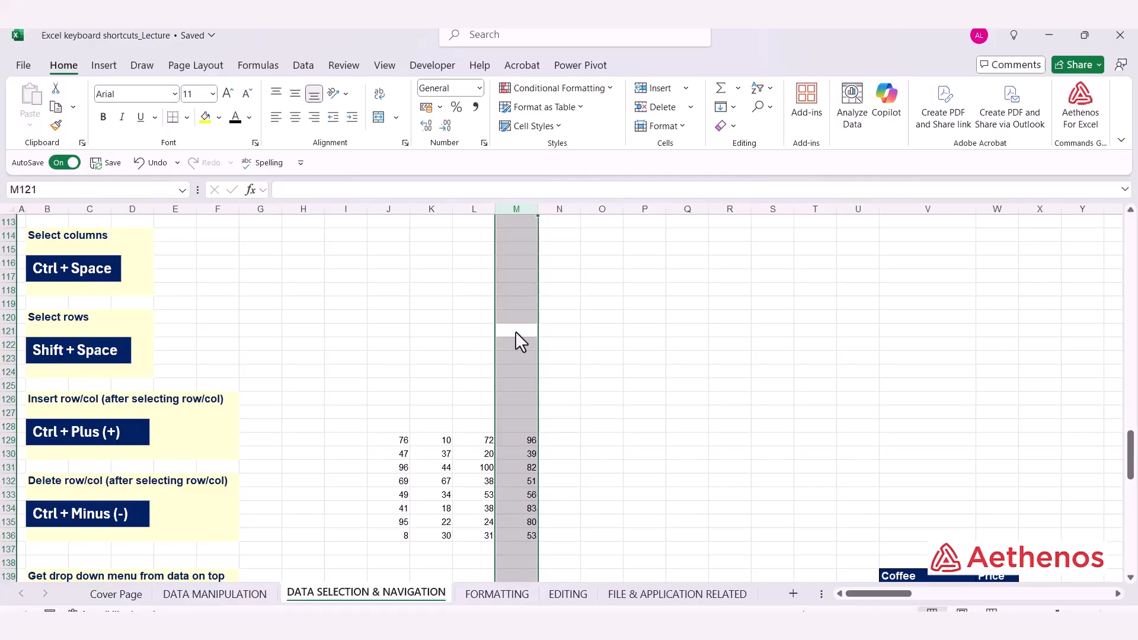
key(ctrl+plus)
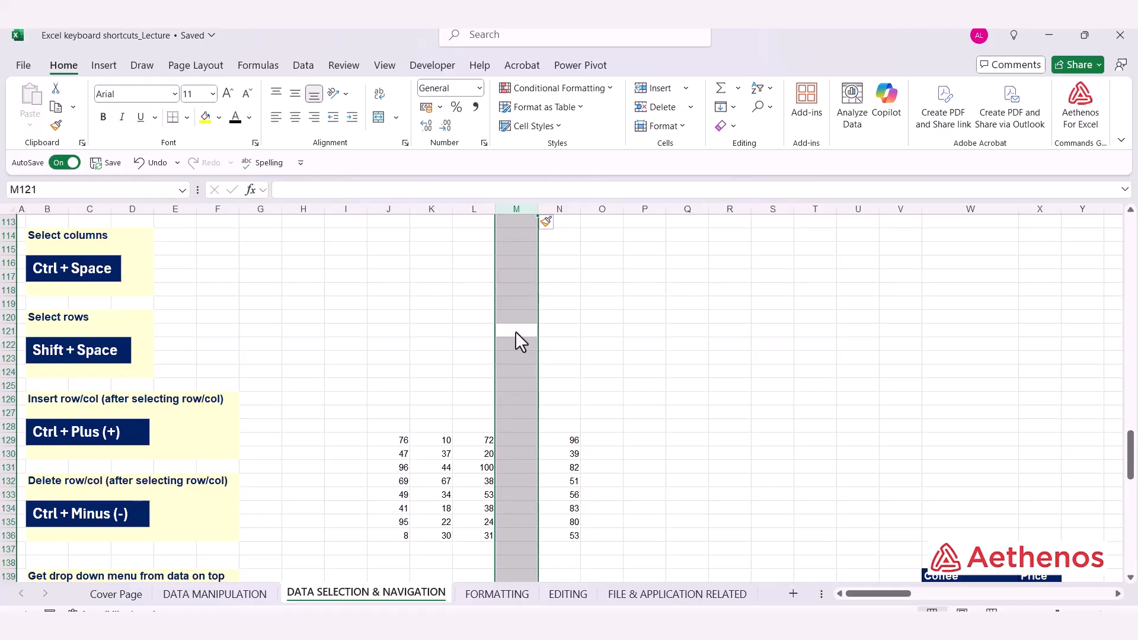
key(ctrl+z)
click(516, 333)
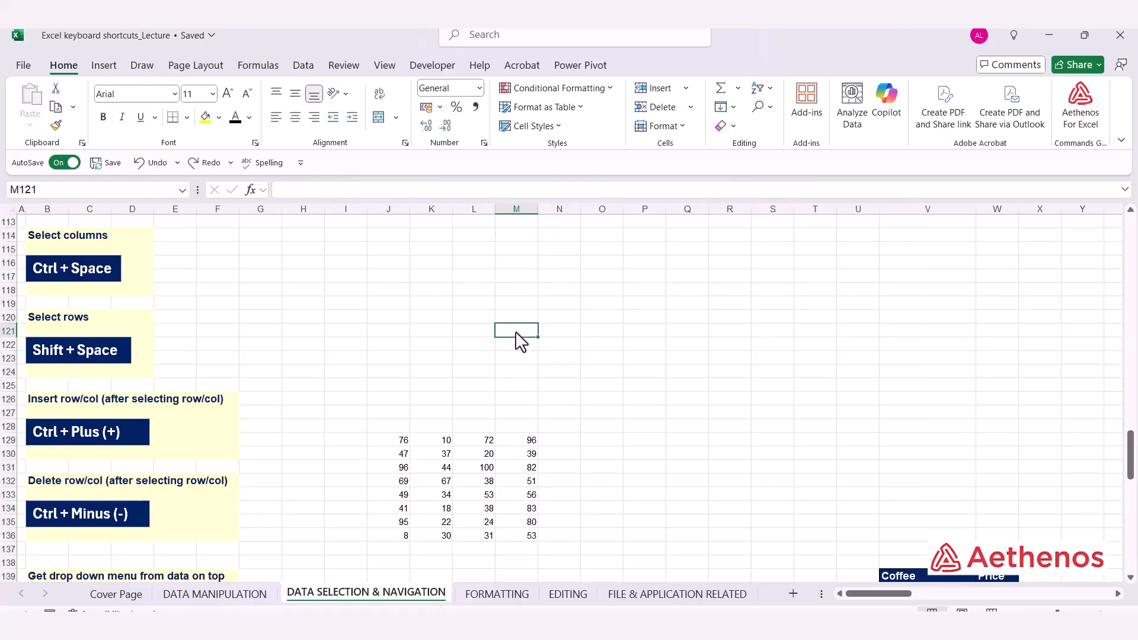
Select the entire row 121, insert a new row there, and undo the insertion.
key(shift+space)
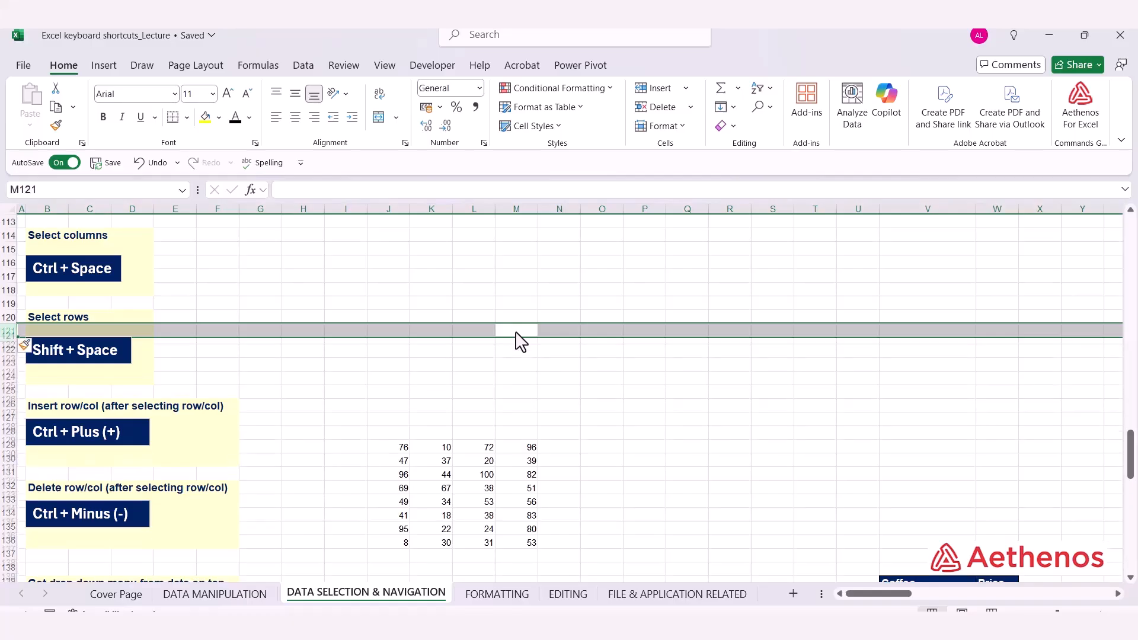
key(ctrl+plus)
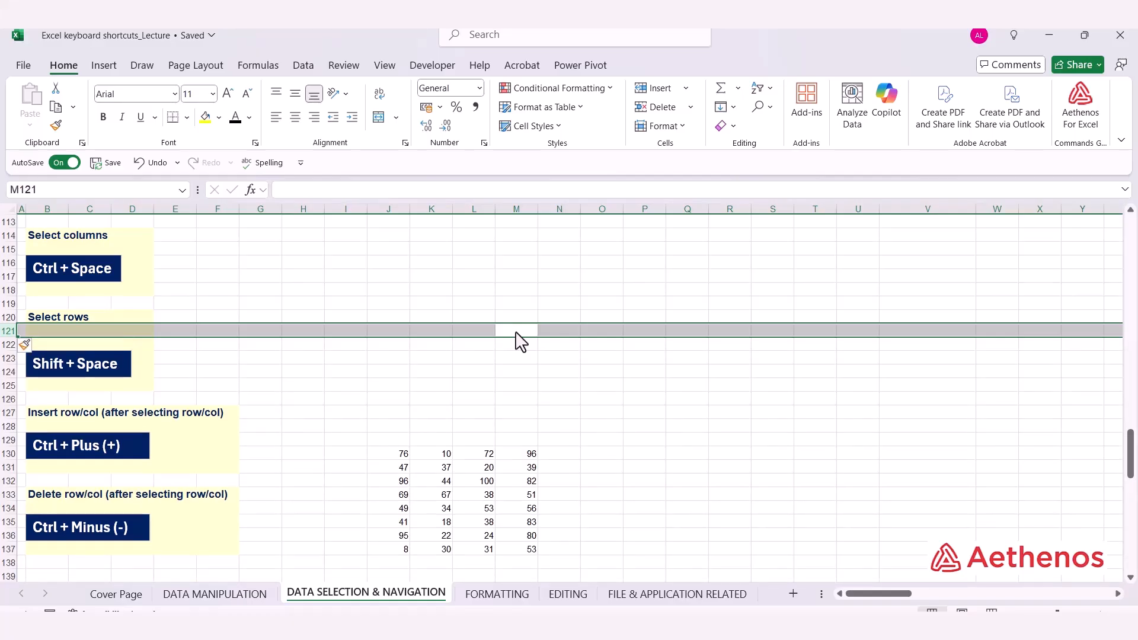
key(ctrl+z)
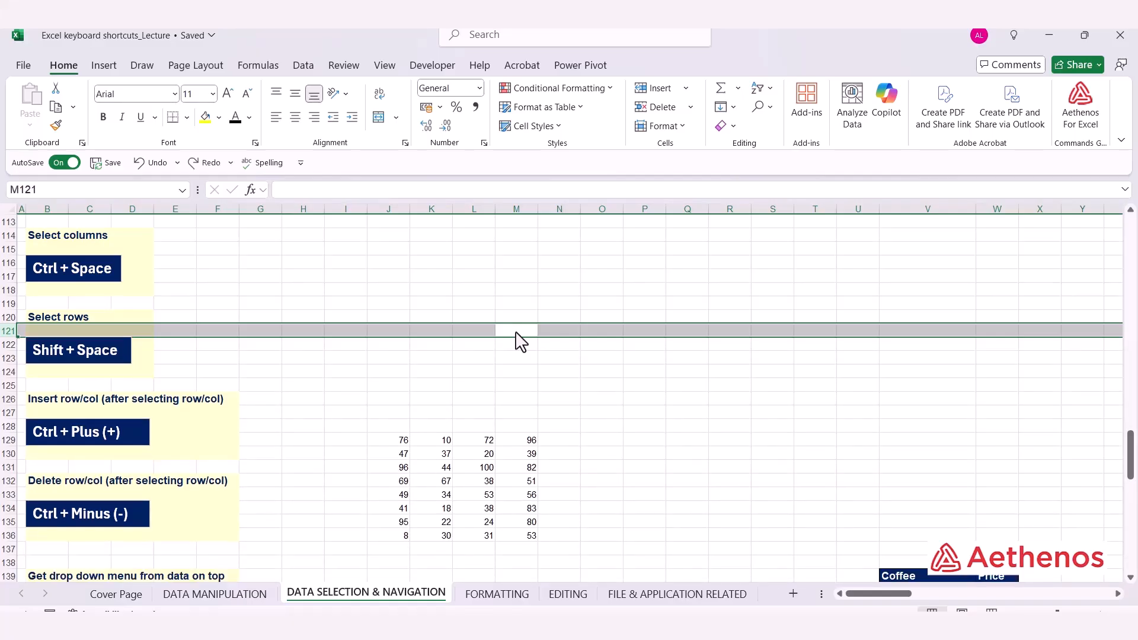
click(516, 334)
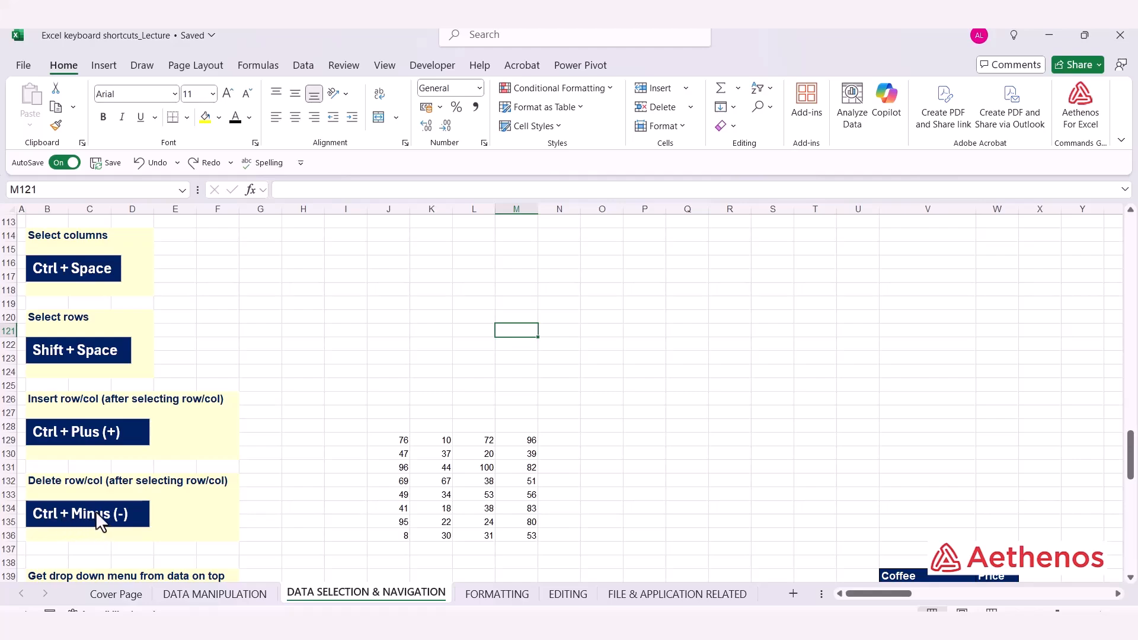
Delete the entire column M from cell M121, and undo the deletion.
key(shift+space)
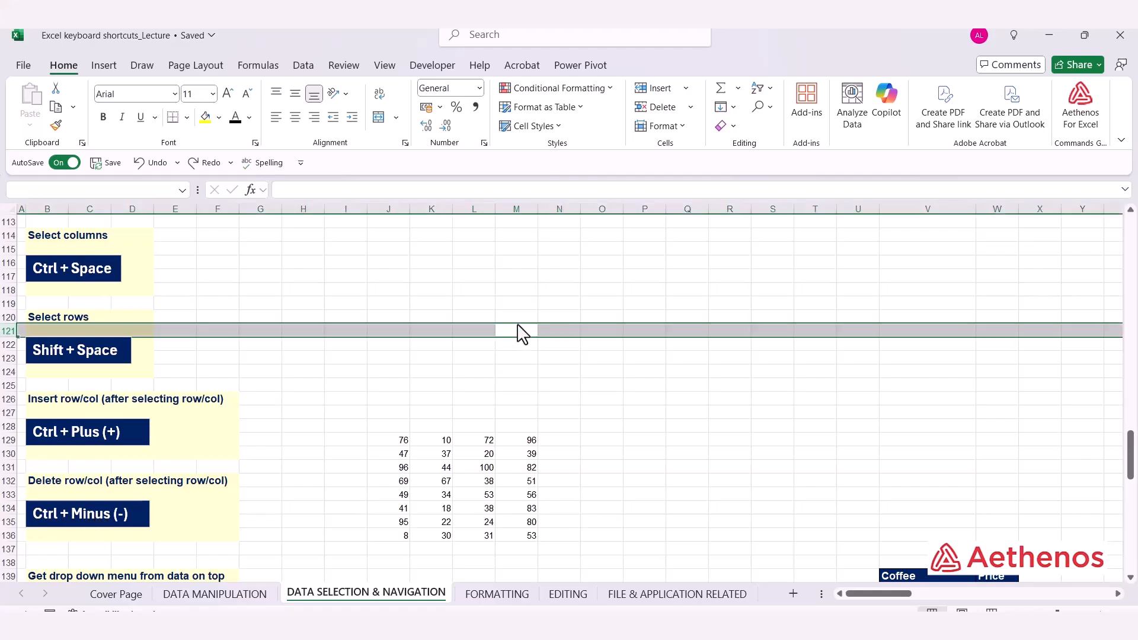
click(513, 333)
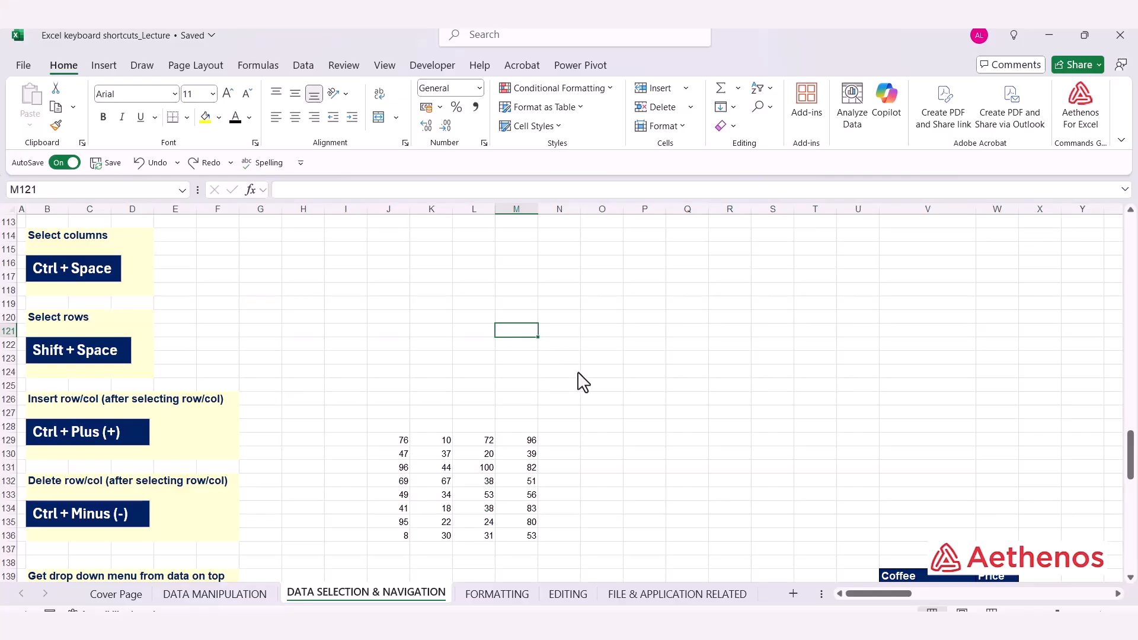
key(ctrl+space)
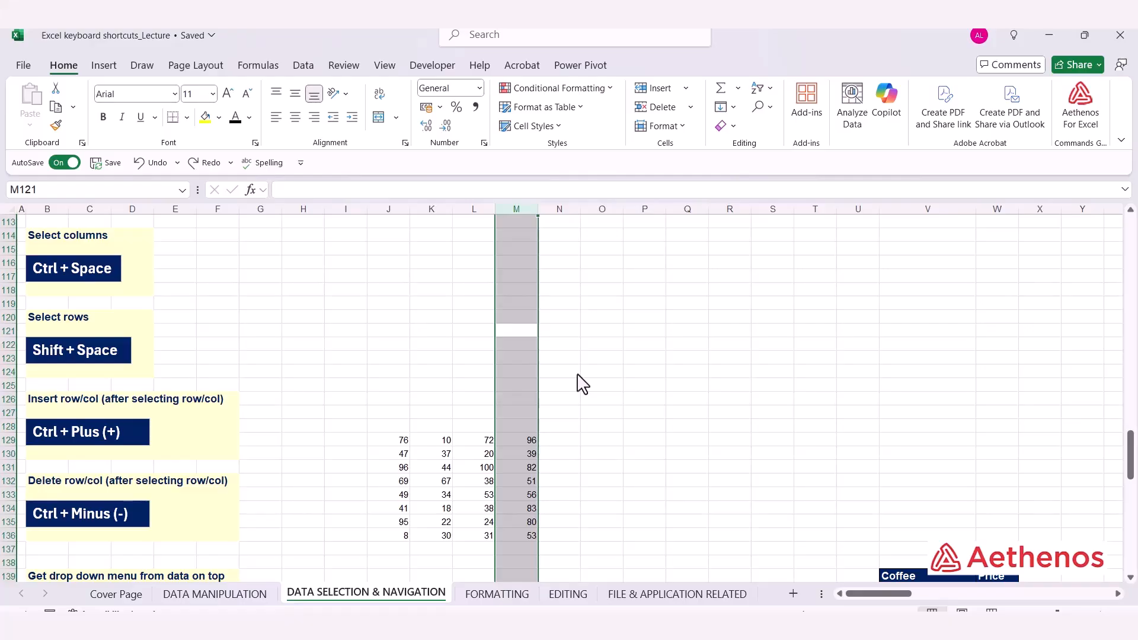
key(ctrl+minus)
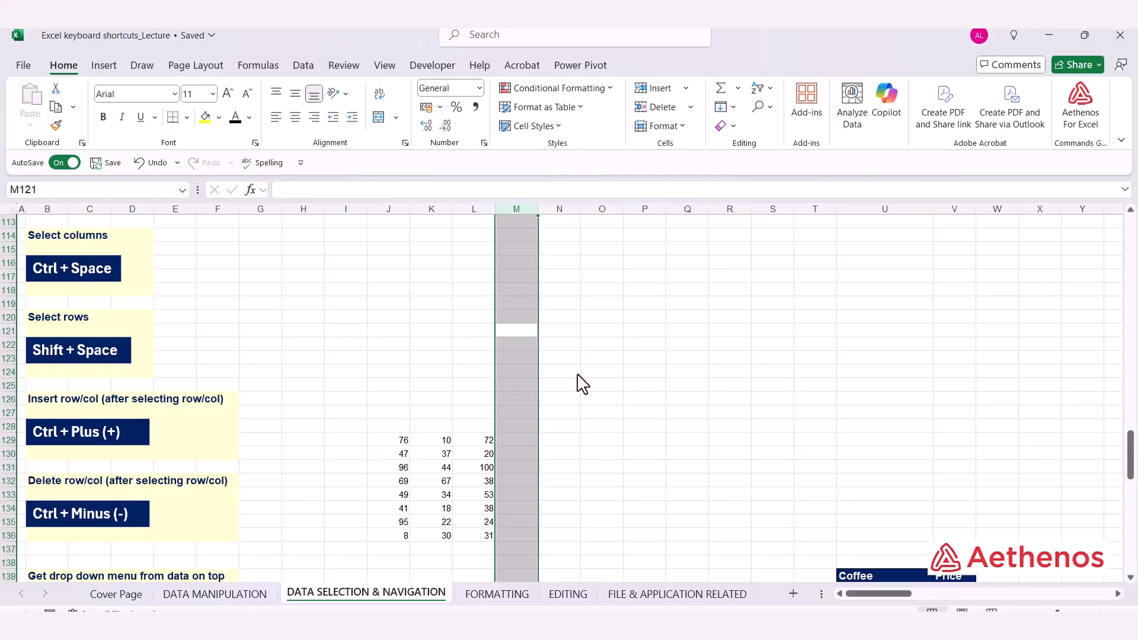
key(ctrl+z)
click(526, 331)
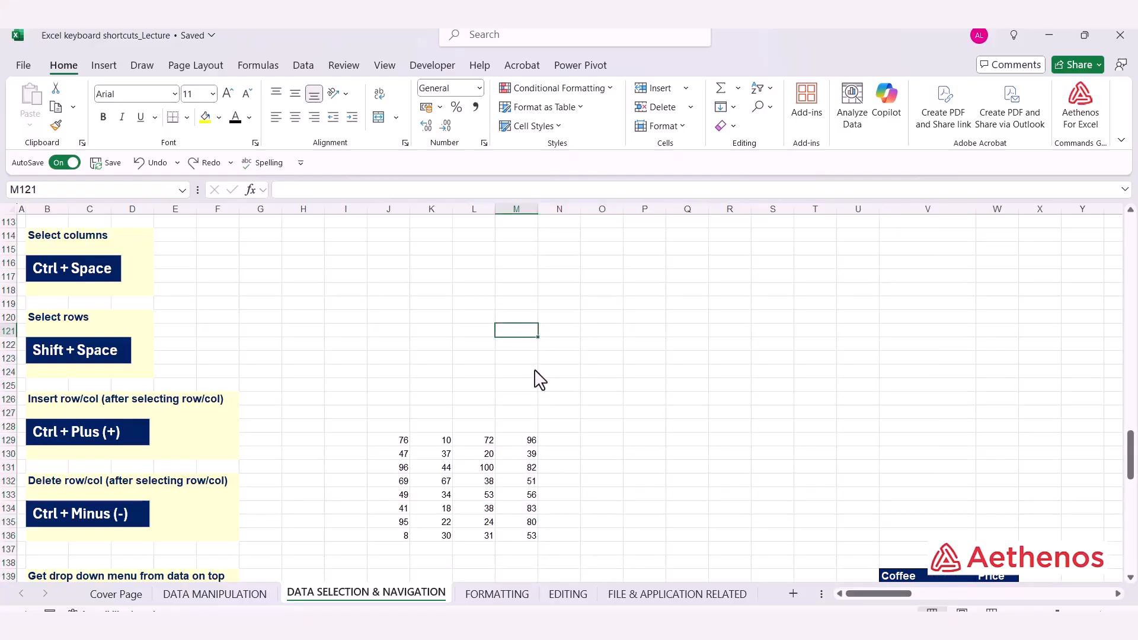
Delete the entire row 121 from cell M121, and undo the deletion.
key(shift+space)
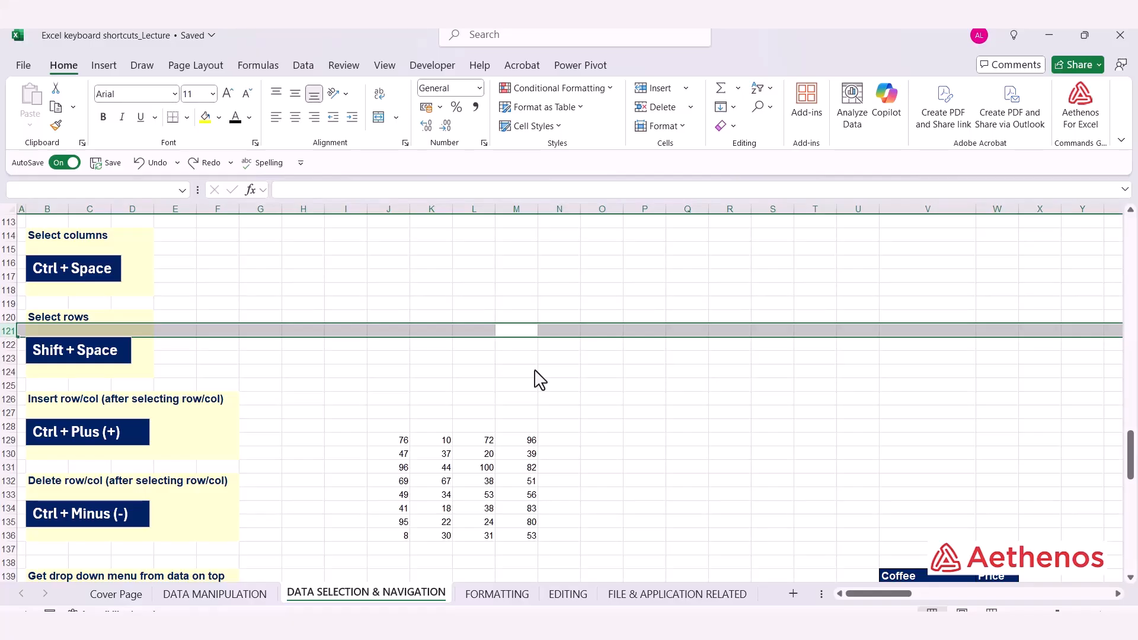
key(ctrl+minus)
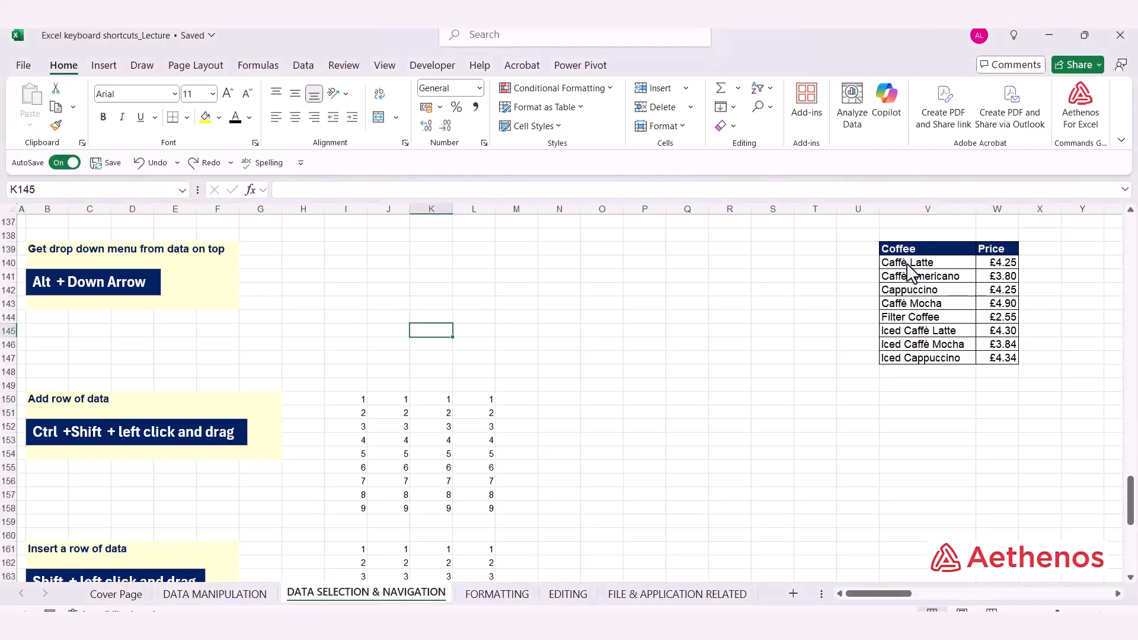
Fill cell V148 below the Coffee list with Cappuccino, chosen from the drop-down of entries above it.
drag(907, 265, 915, 316)
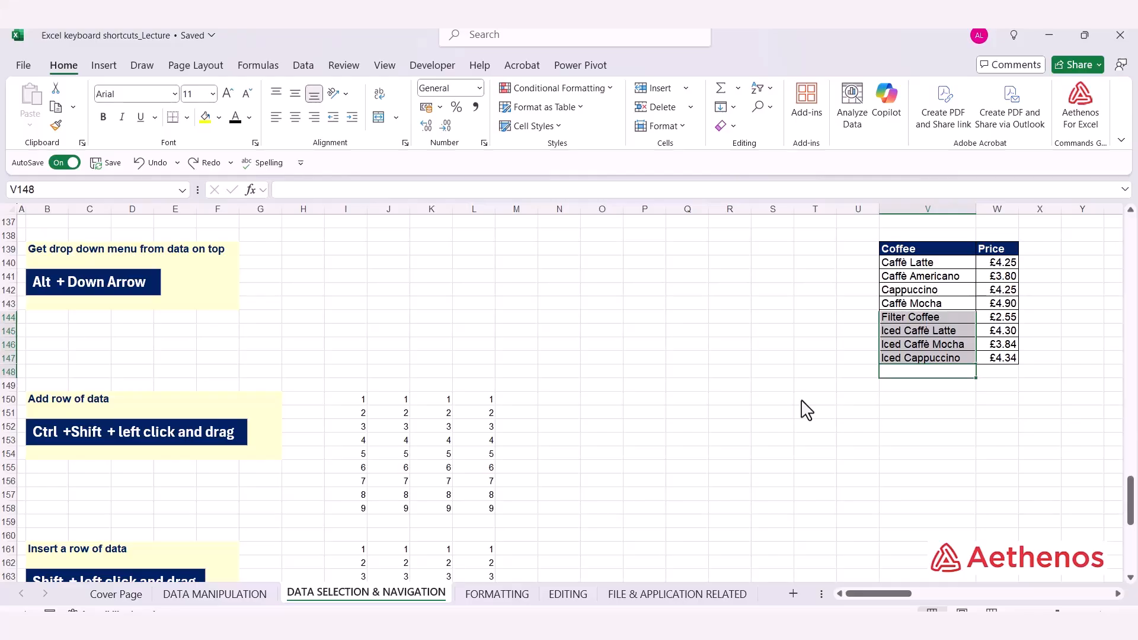
key(alt+Down)
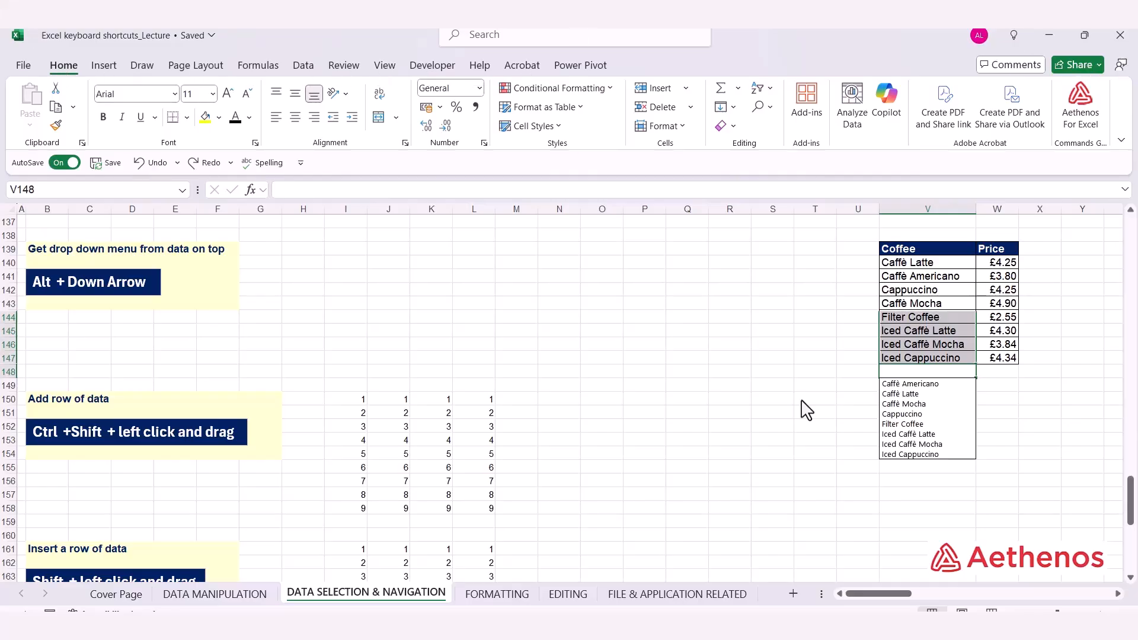
click(935, 414)
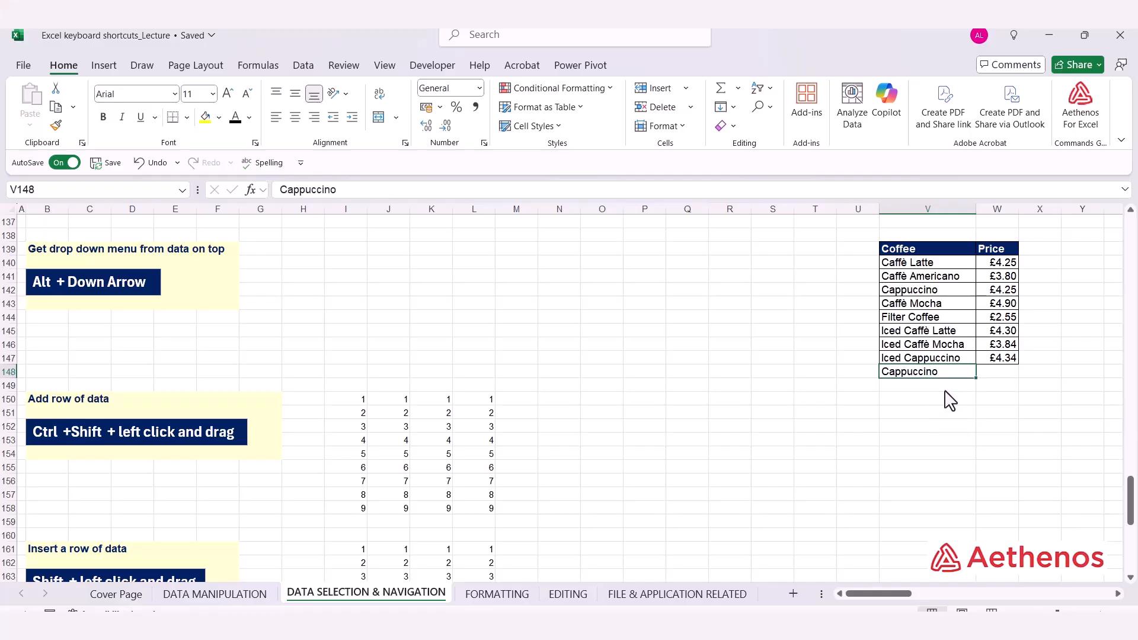
key(Down)
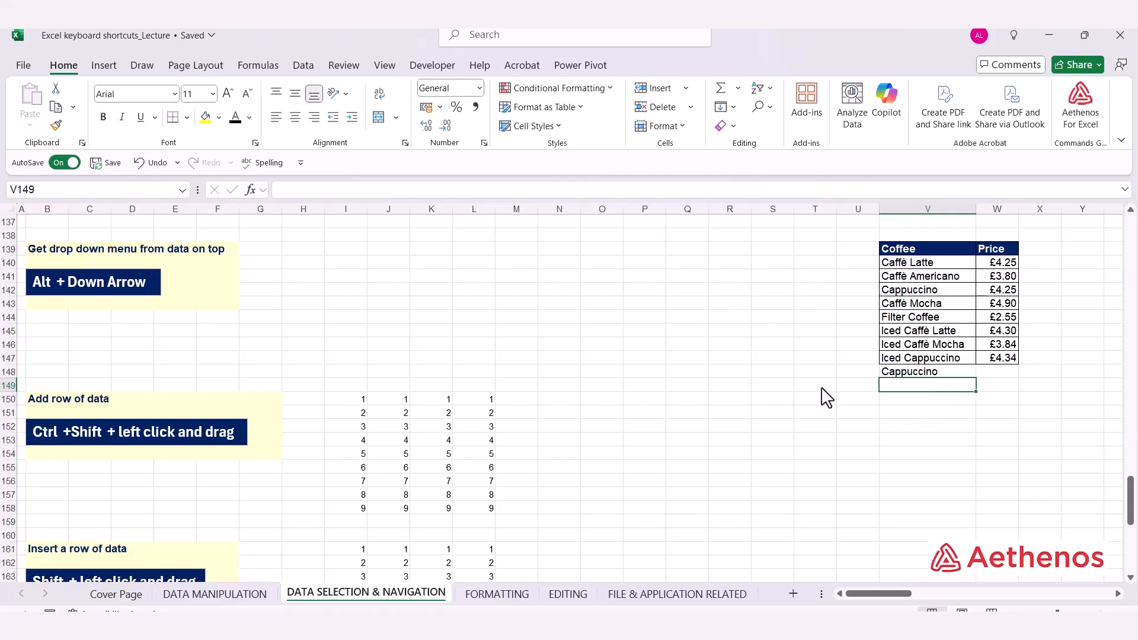
Insert a copy of the data row I158:L158 at I156:L156, between the rows of 6s and 7s.
scroll(826, 397, down, 4)
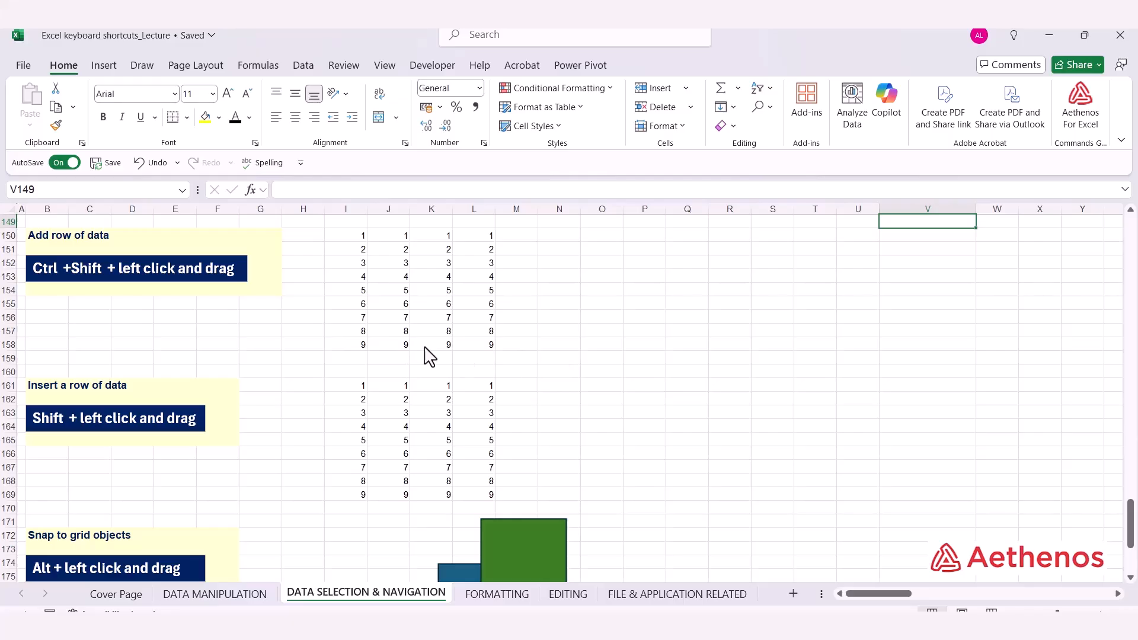
drag(348, 344, 469, 350)
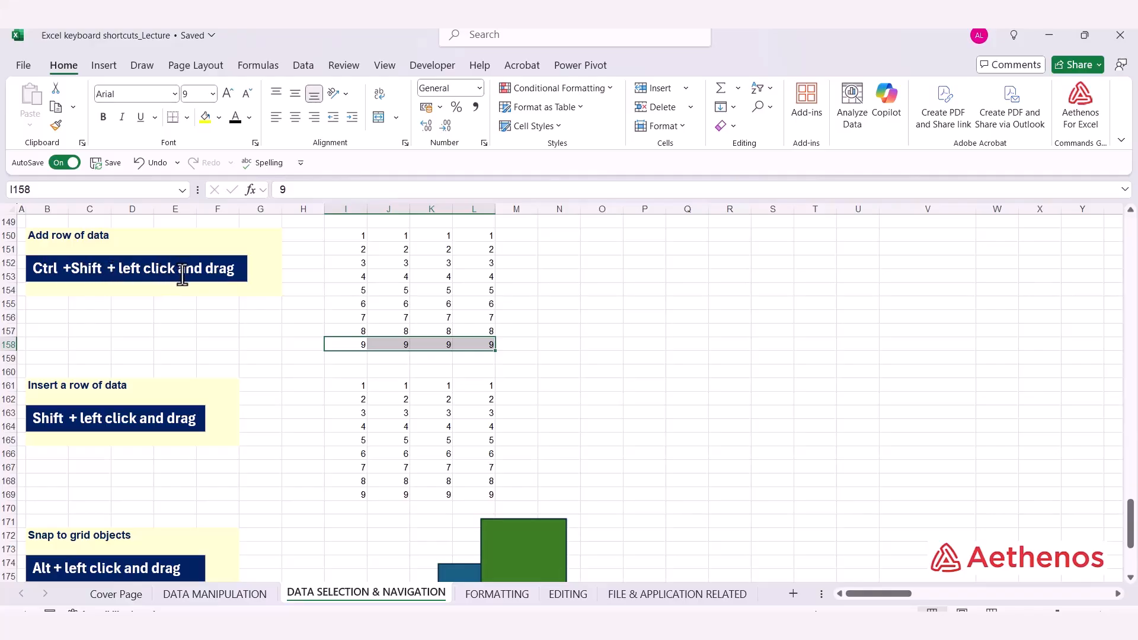
key(ctrl+z)
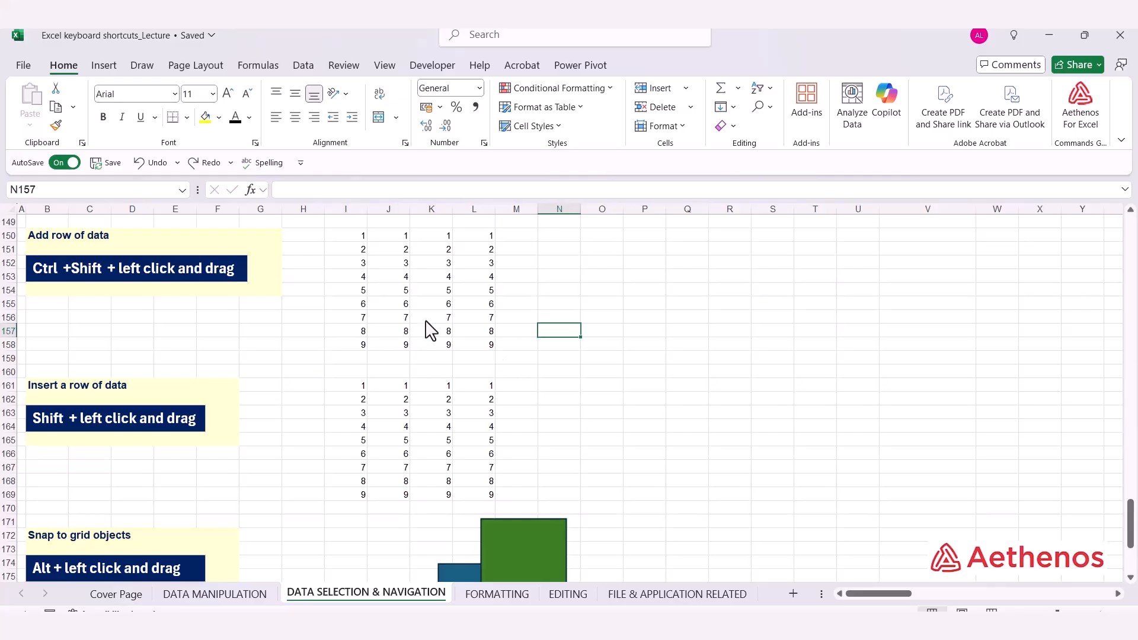
drag(371, 347, 460, 347)
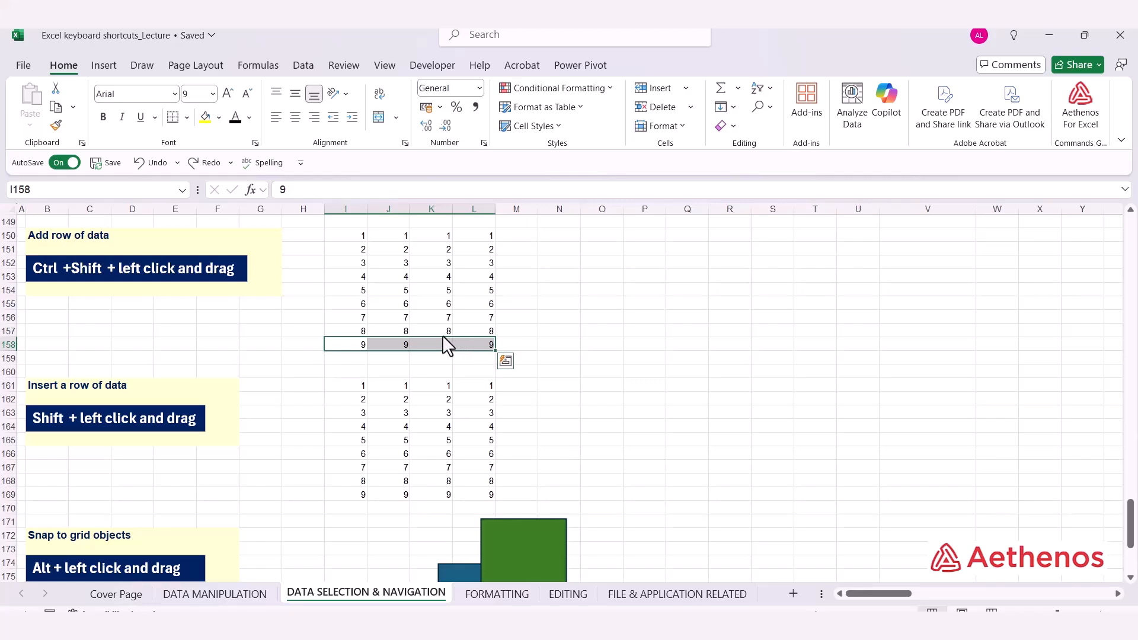
drag(443, 336, 443, 313)
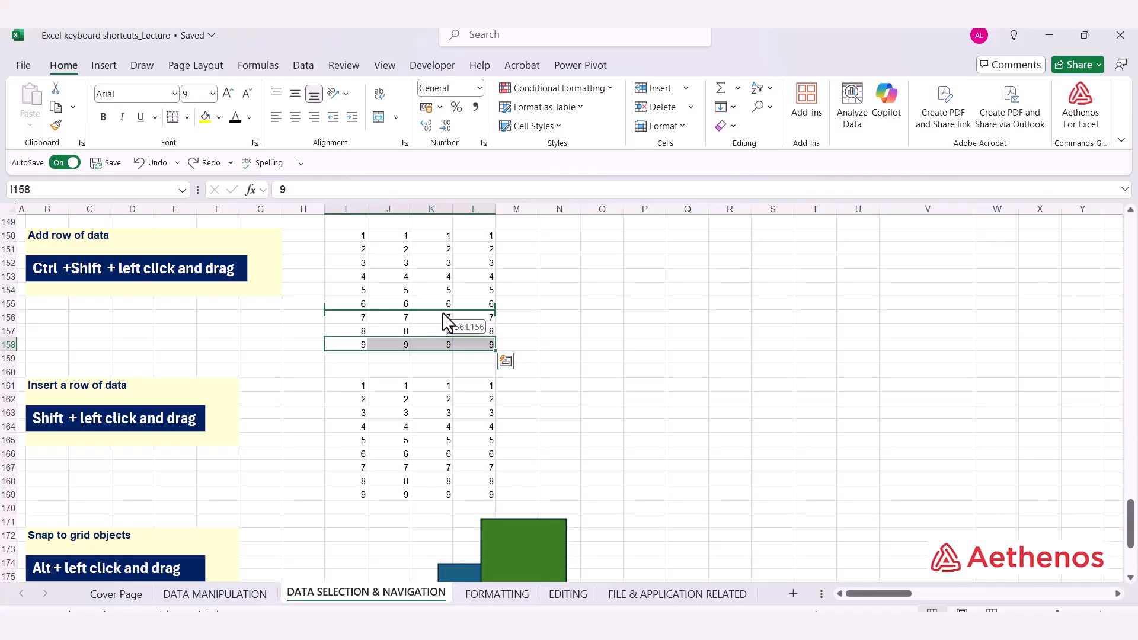
drag(444, 313, 444, 314)
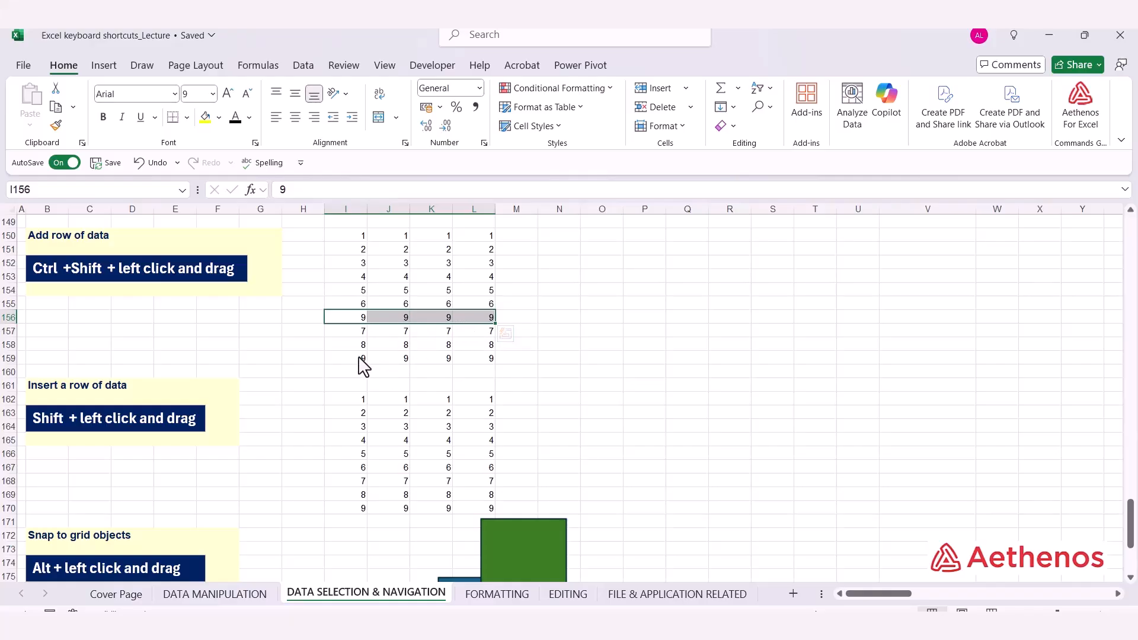
Highlight the original row of 9s at I159:L159 and its inserted copy at I156:L156 to compare them.
drag(362, 357, 462, 356)
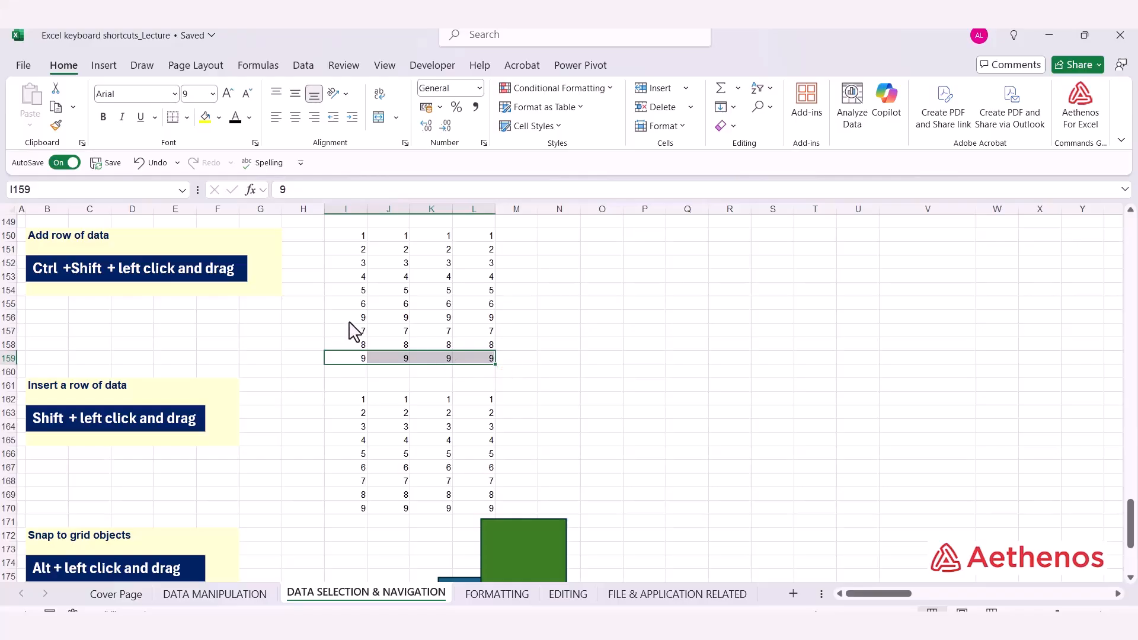
drag(355, 320, 455, 320)
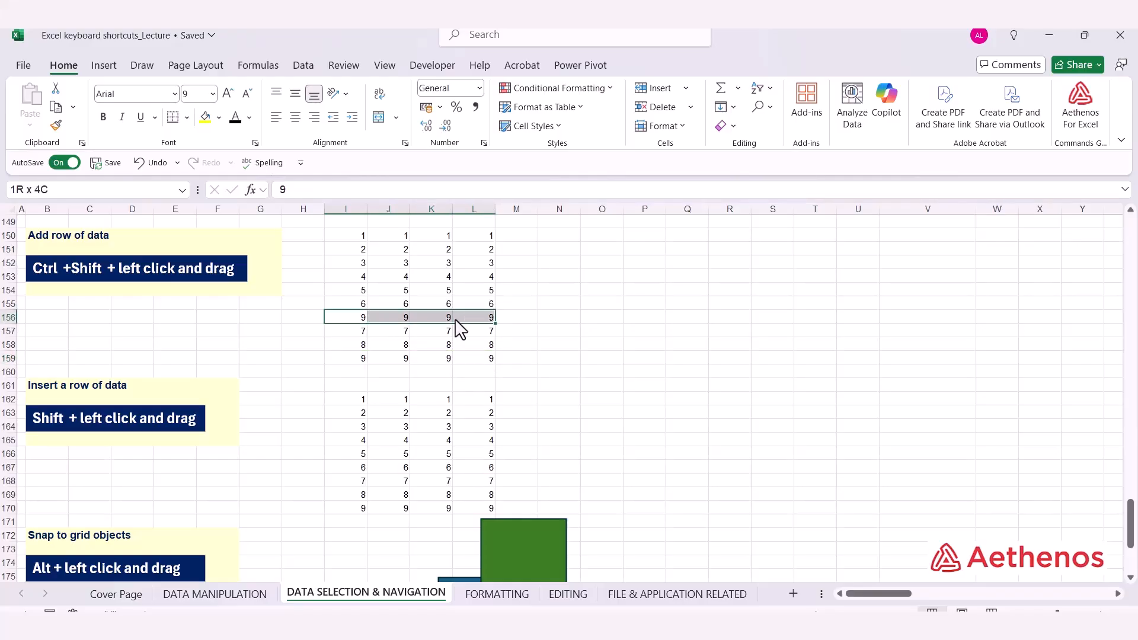
drag(457, 322, 456, 325)
Move the data row I170:L170 to I167:L167, inserting it between the rows of 5s and 6s.
scroll(515, 364, down, 2)
click(264, 343)
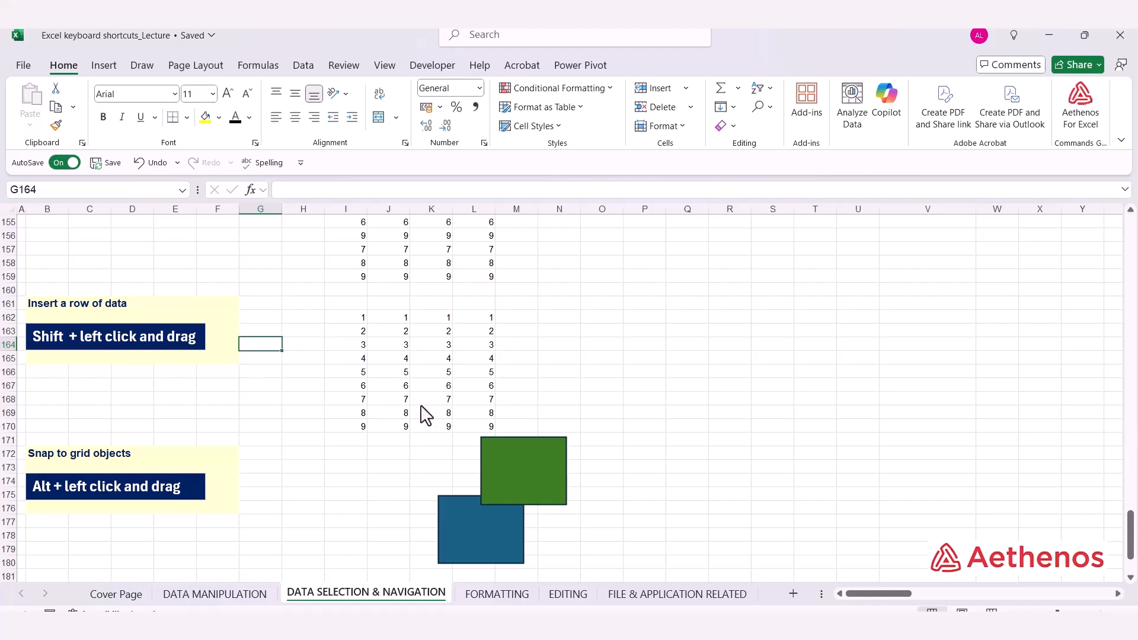
drag(358, 429, 465, 437)
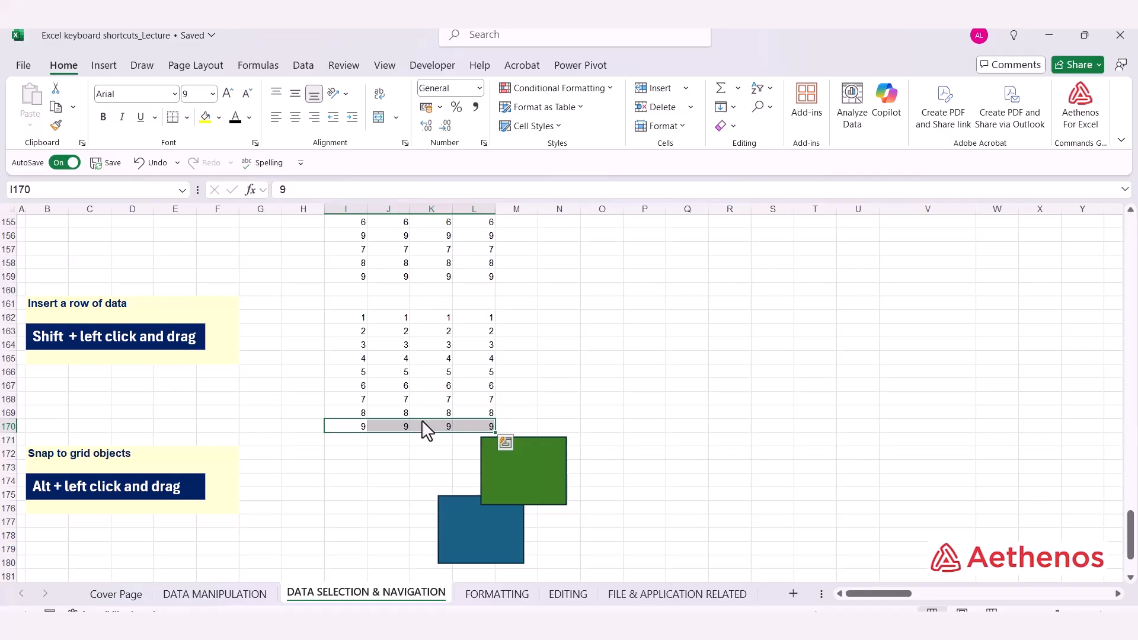
key(ctrl+z)
drag(433, 421, 430, 378)
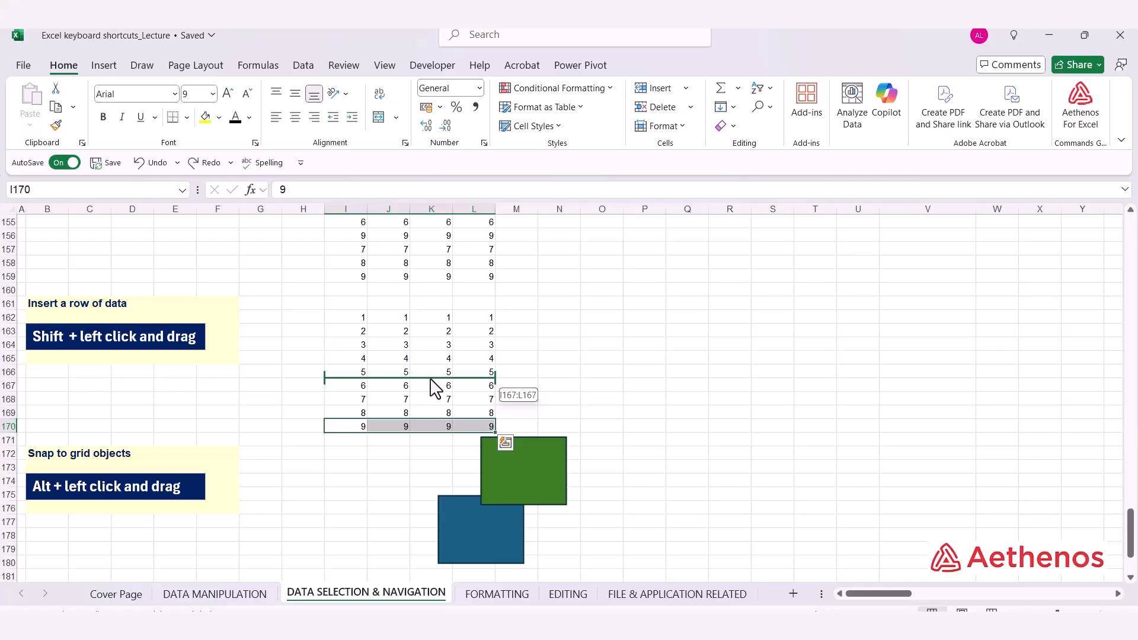
drag(430, 378, 430, 380)
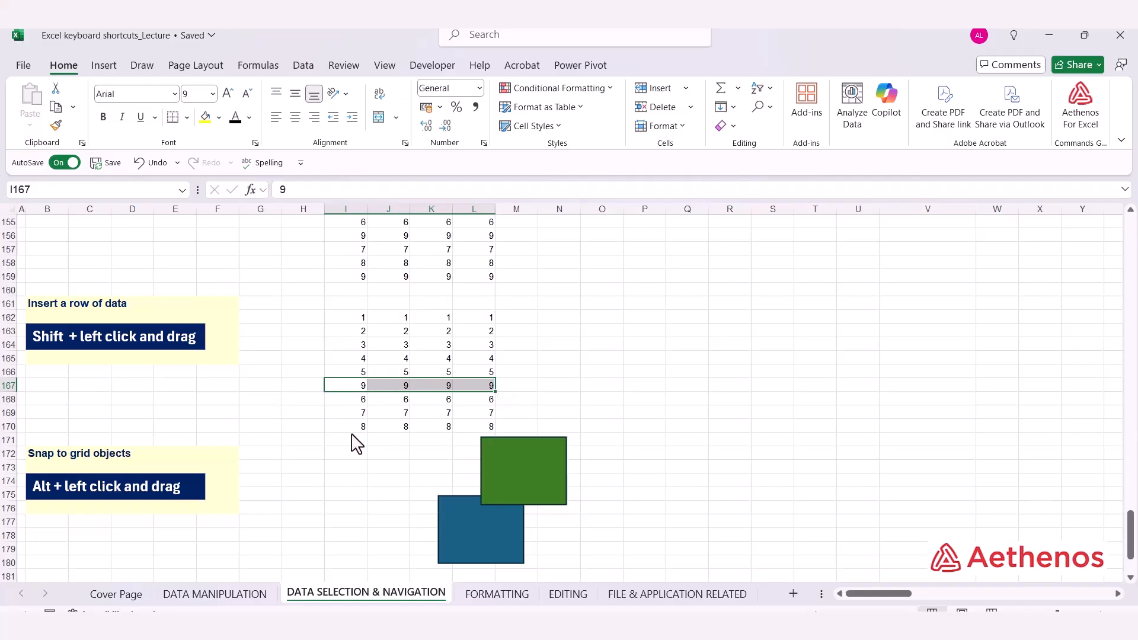
click(349, 386)
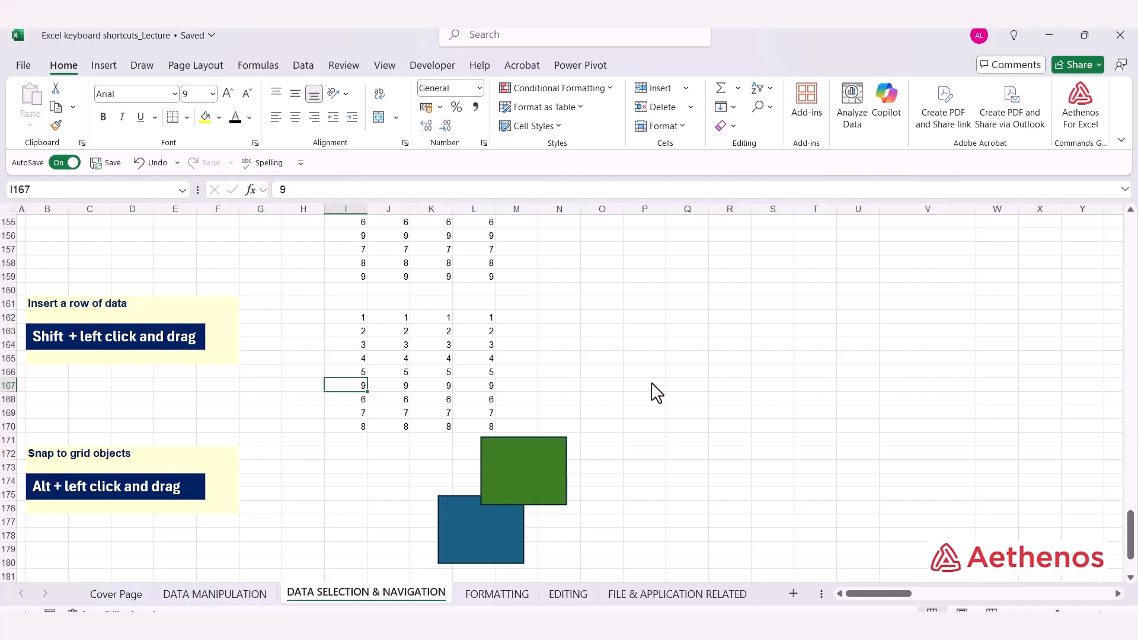
Highlight the empty cells O173:P176 beside the green rectangle to examine the worksheet grid.
scroll(656, 393, down, 3)
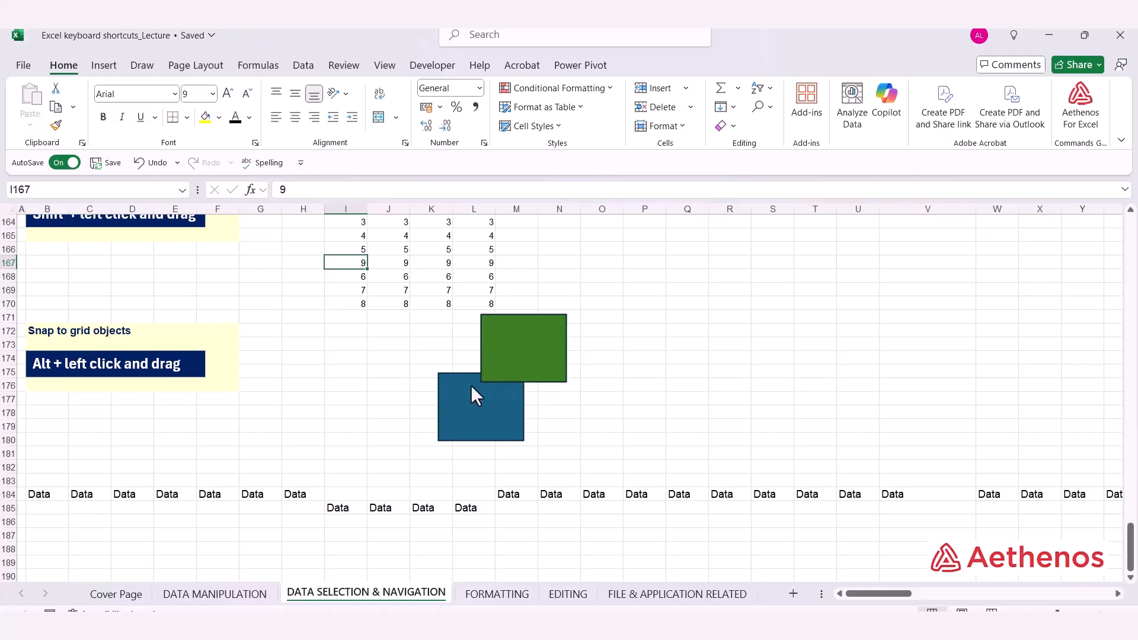
click(601, 347)
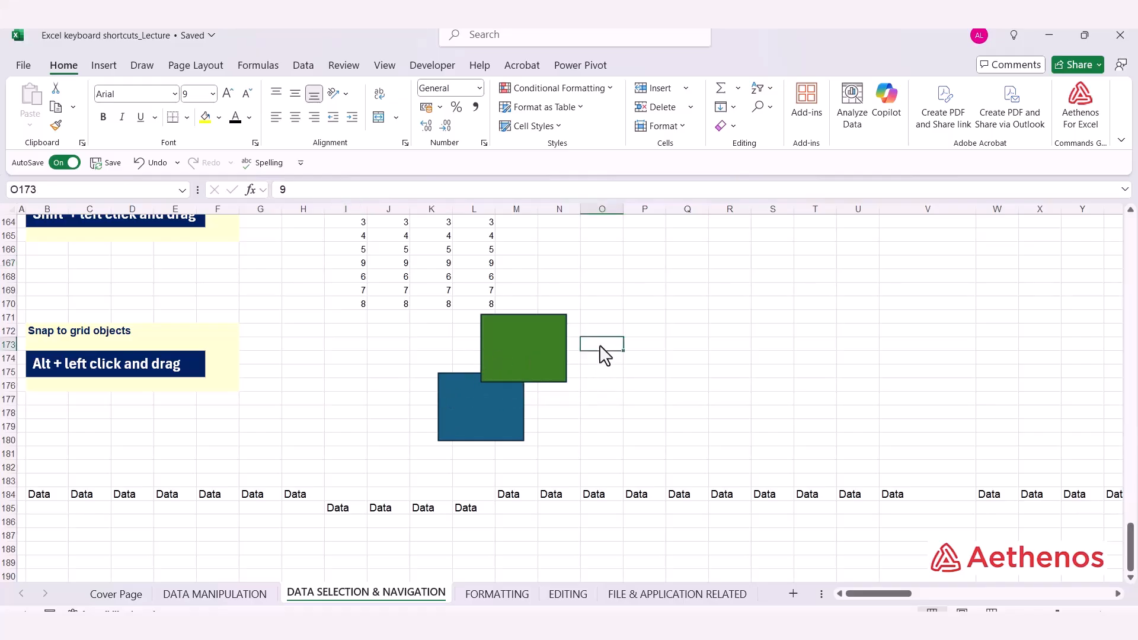
drag(601, 346, 616, 382)
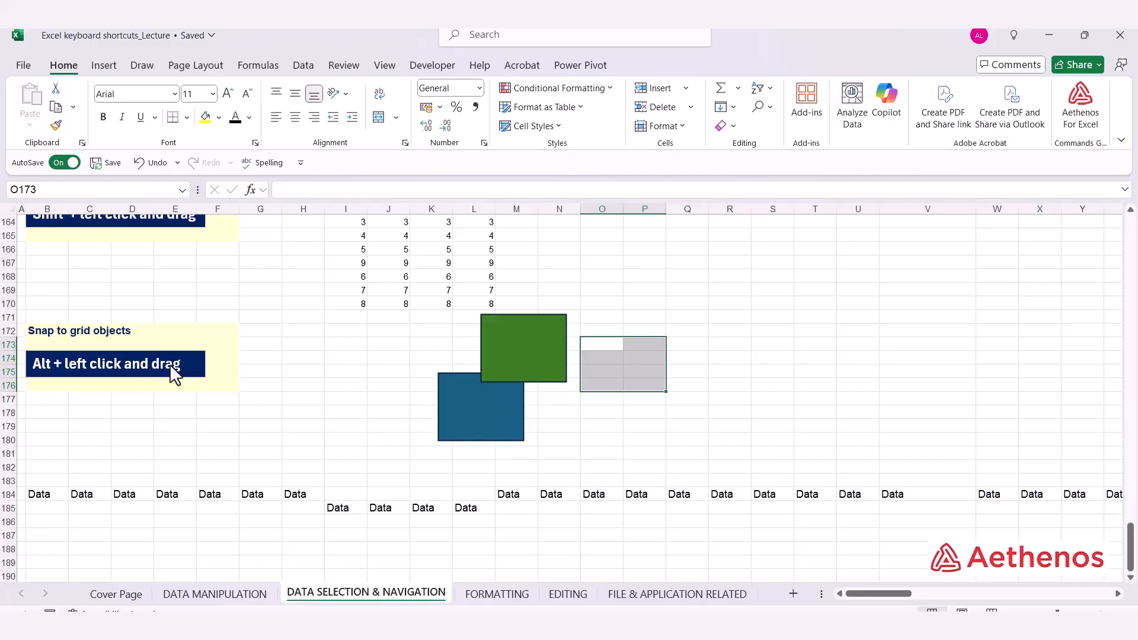
Move the green rectangle with its edges snapped to the cell grid so it covers O175:P179.
click(522, 353)
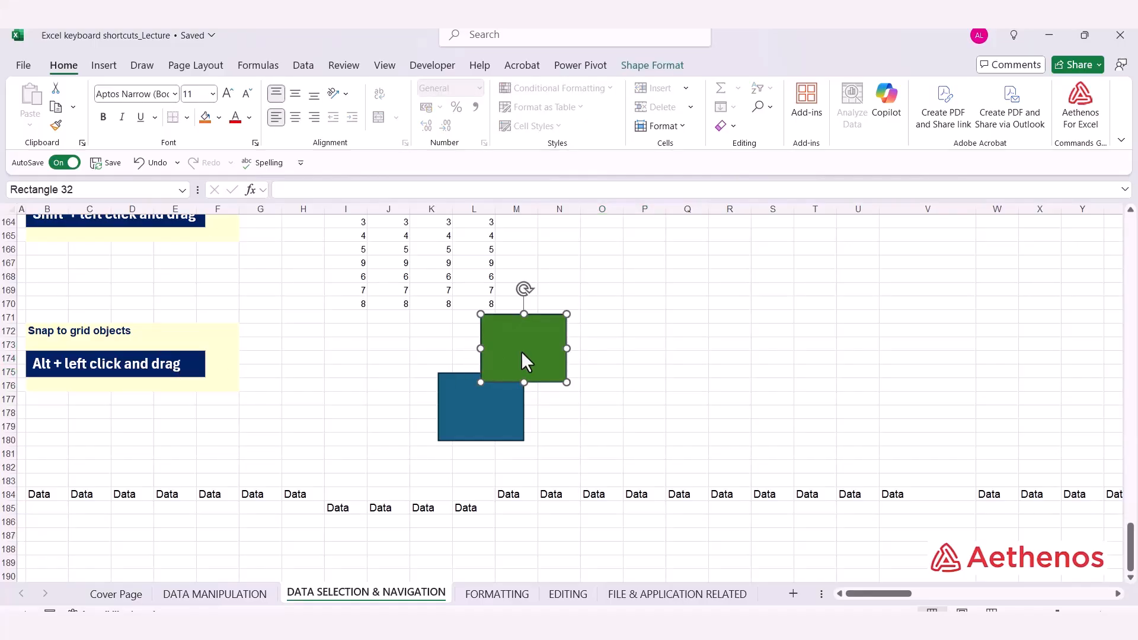
key(alt)
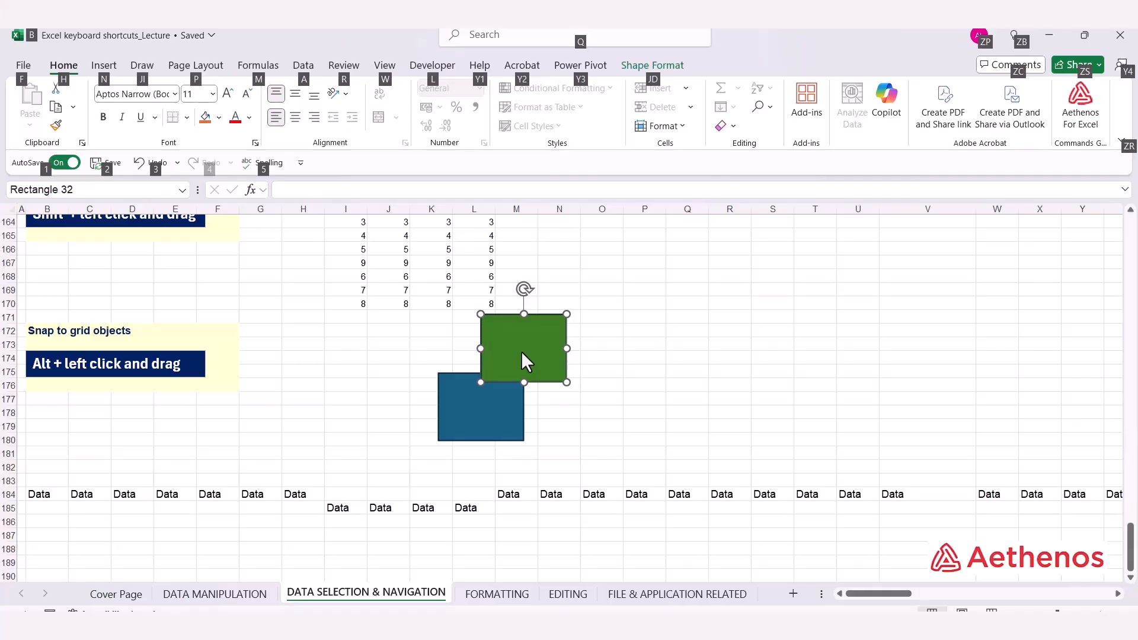
key(alt)
drag(522, 352, 621, 413)
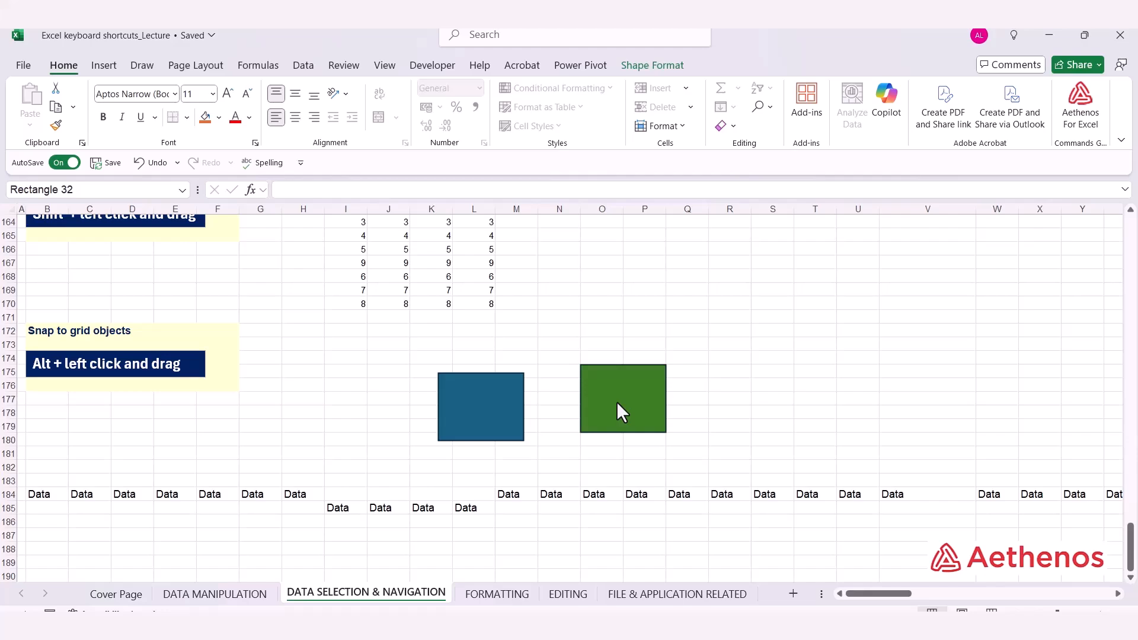
drag(616, 401, 616, 400)
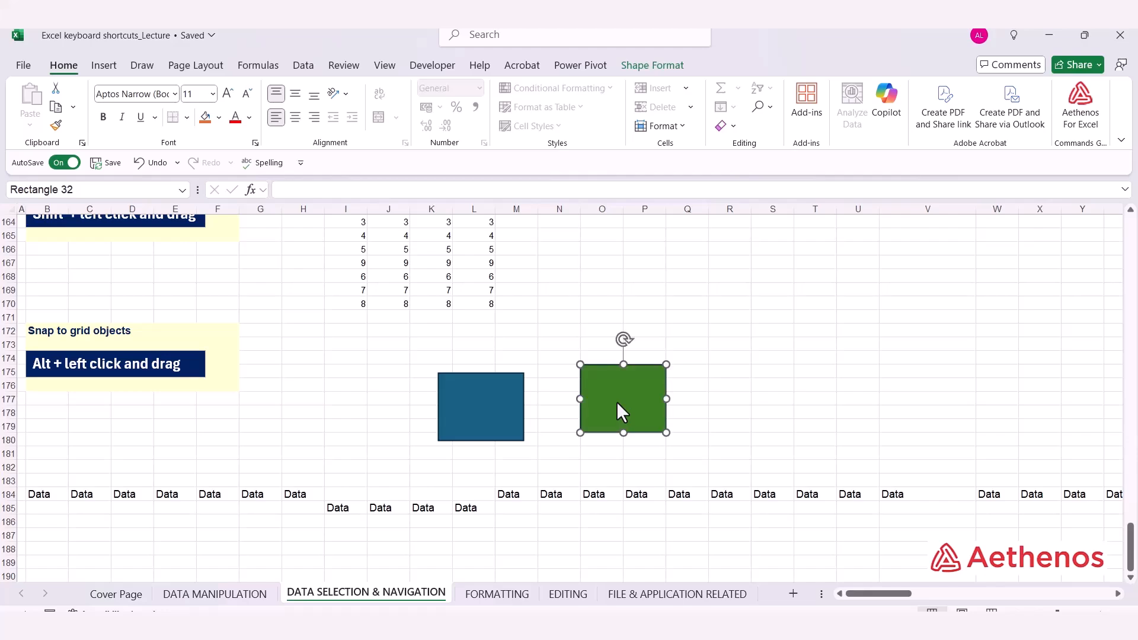
Move the blue rectangle beyond the green one, snapping it to the cell grid over R175:S179, and deselect it.
click(488, 397)
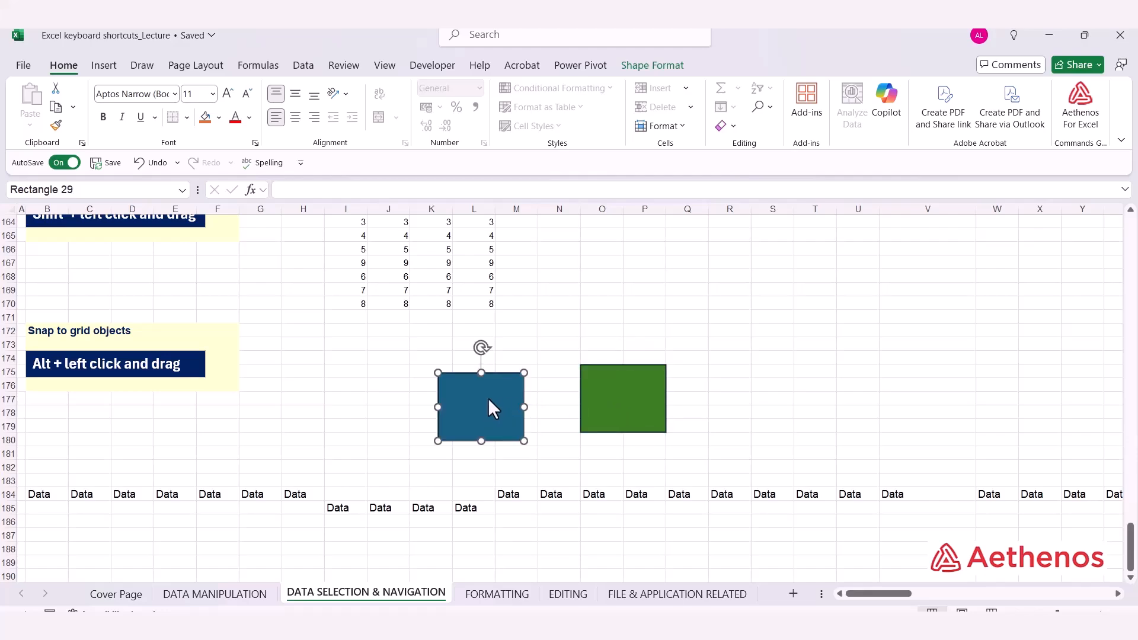
drag(489, 399, 750, 392)
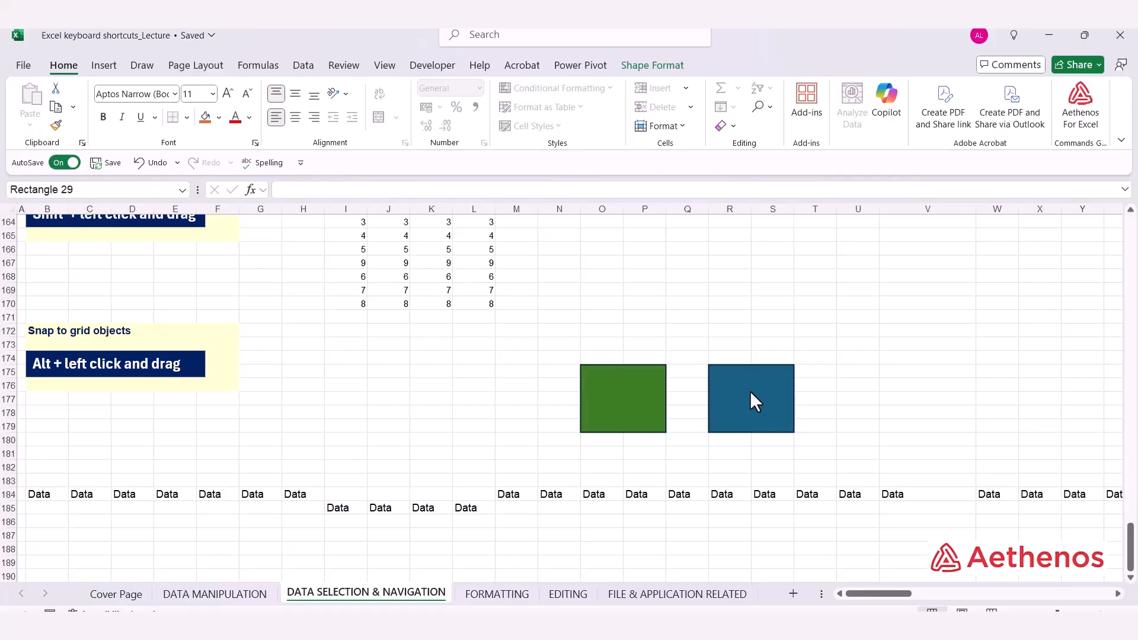
drag(750, 392, 751, 392)
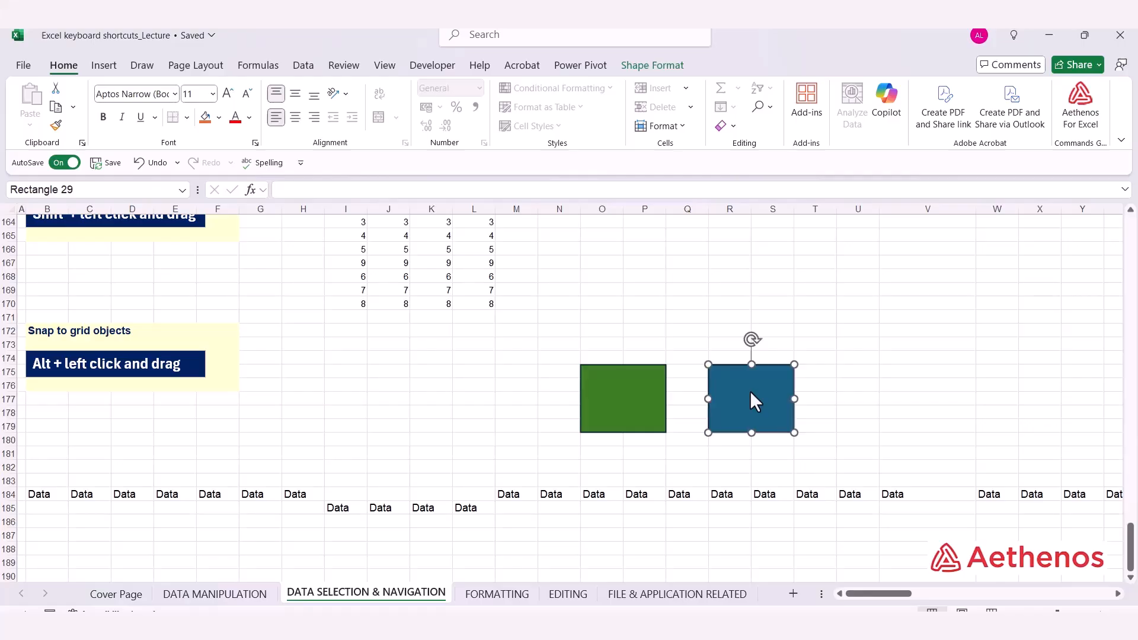
click(917, 389)
Switch to the FORMATTING sheet and examine the Format Cells options for cell E9, closing them without changes.
key(ctrl+Page_Down)
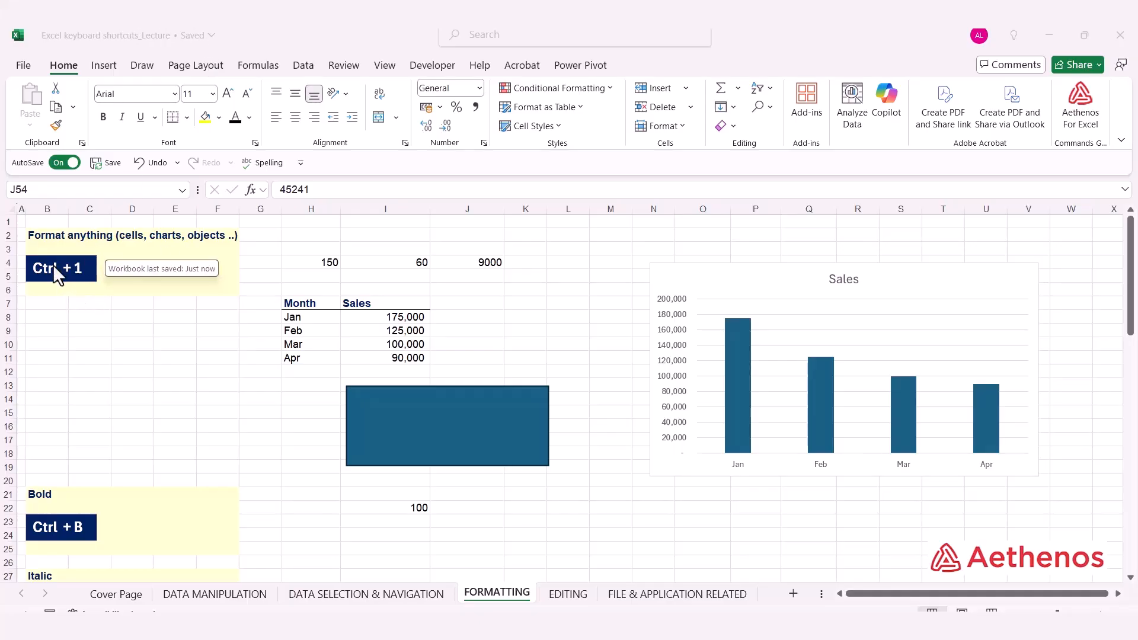
click(172, 330)
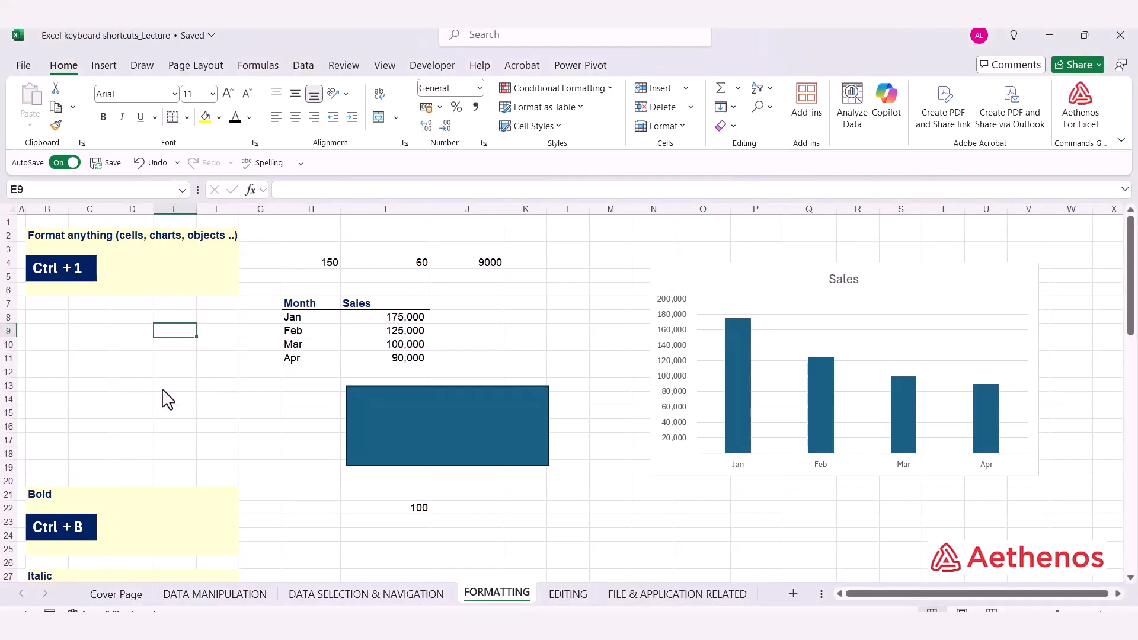
key(ctrl+1)
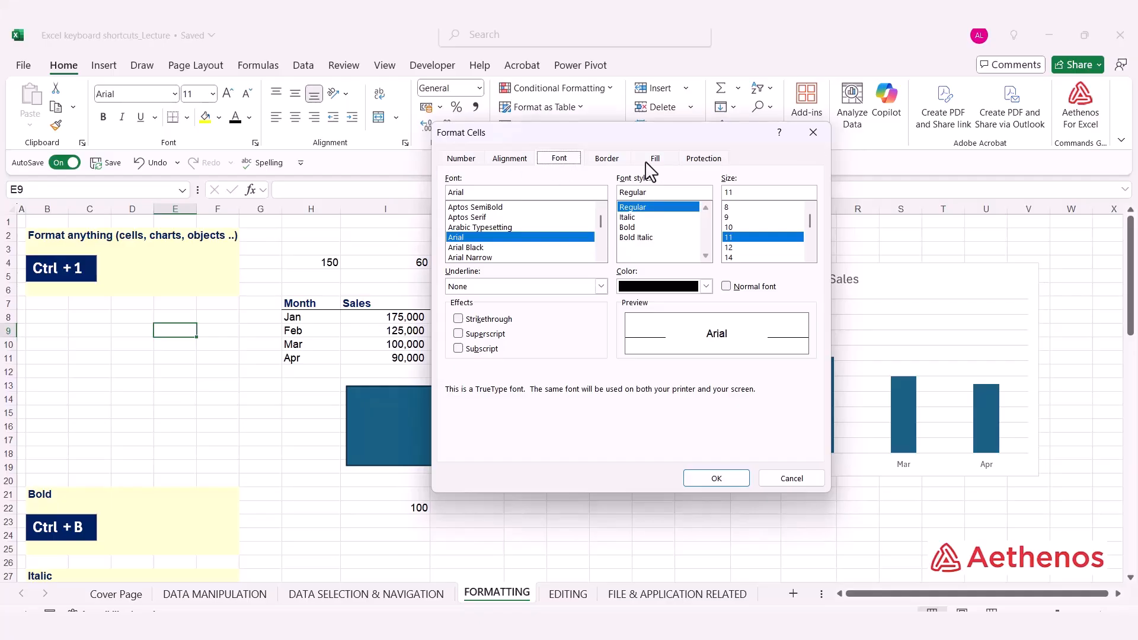
click(814, 132)
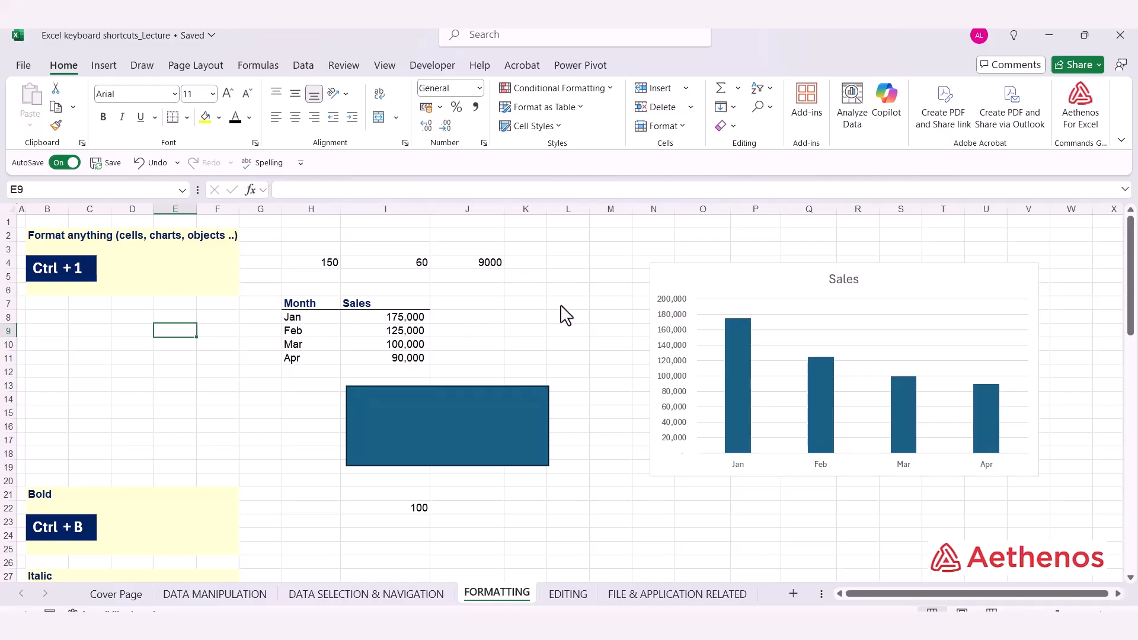
Examine the Format Shape options for the blue rectangle below the Month and Sales table, leaving them unchanged.
click(427, 414)
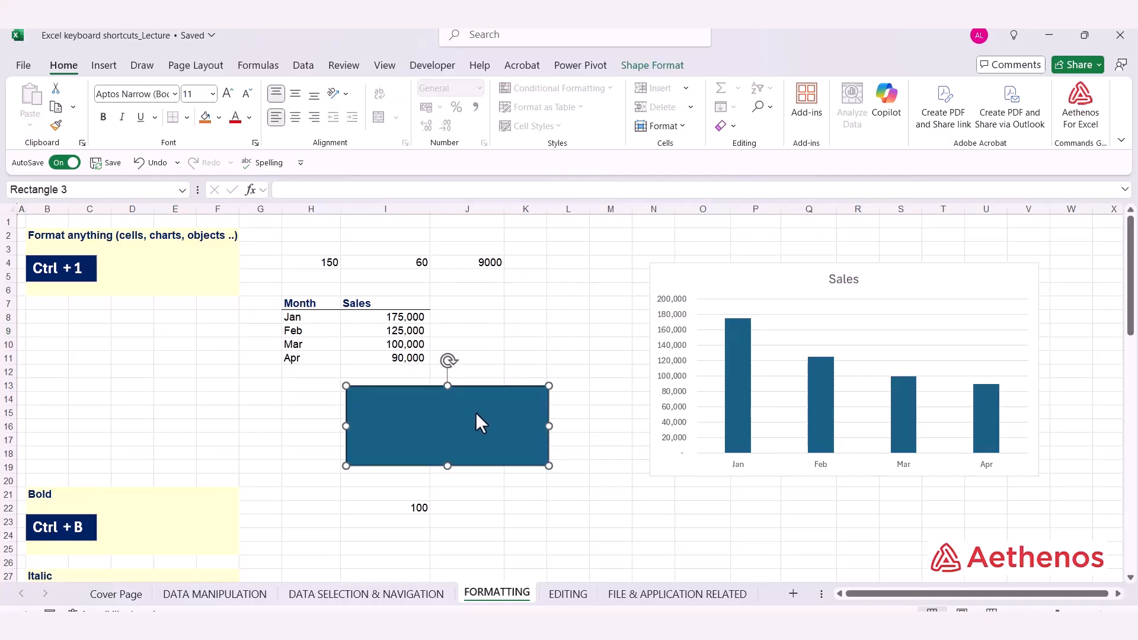
key(ctrl+1)
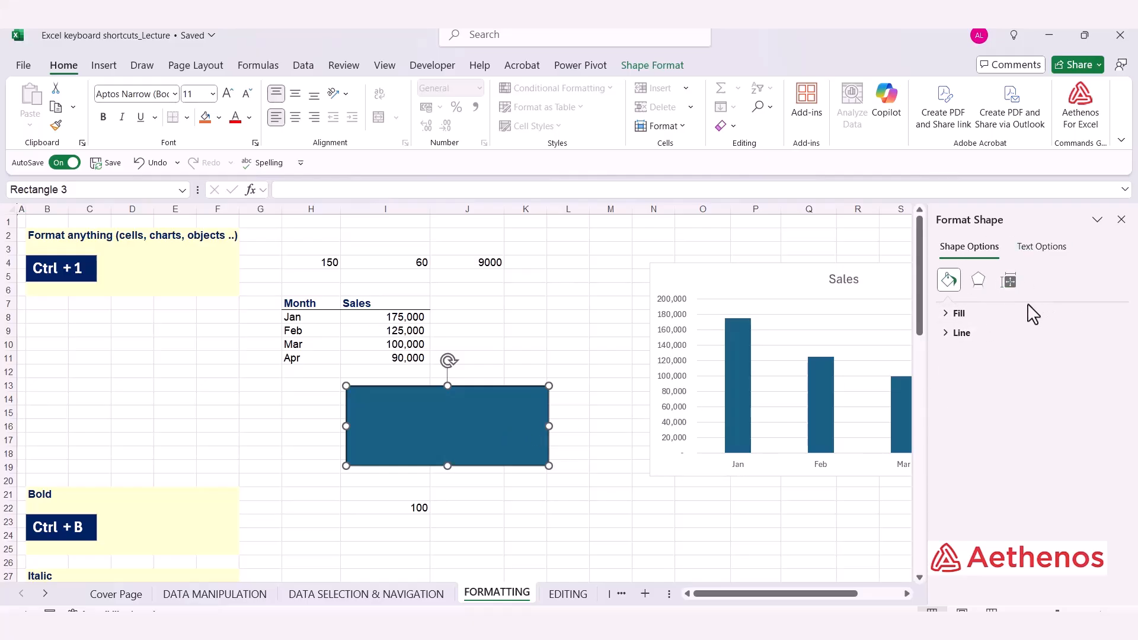
click(1121, 220)
Examine the Format Chart Area options for the Sales column chart, close them and deselect the chart.
click(765, 307)
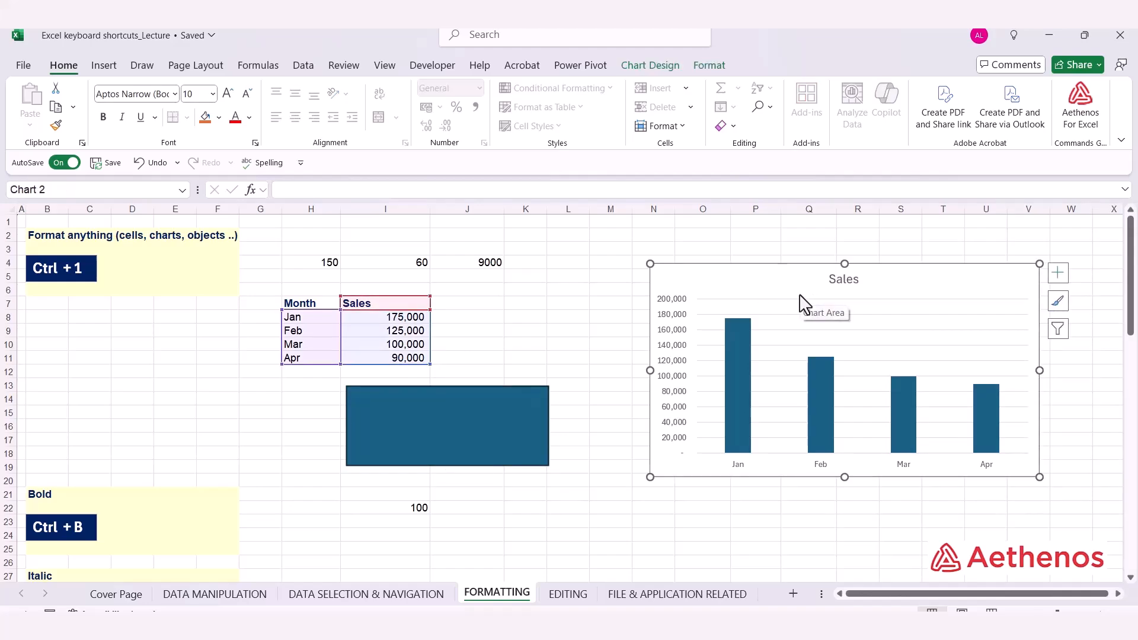
key(ctrl+1)
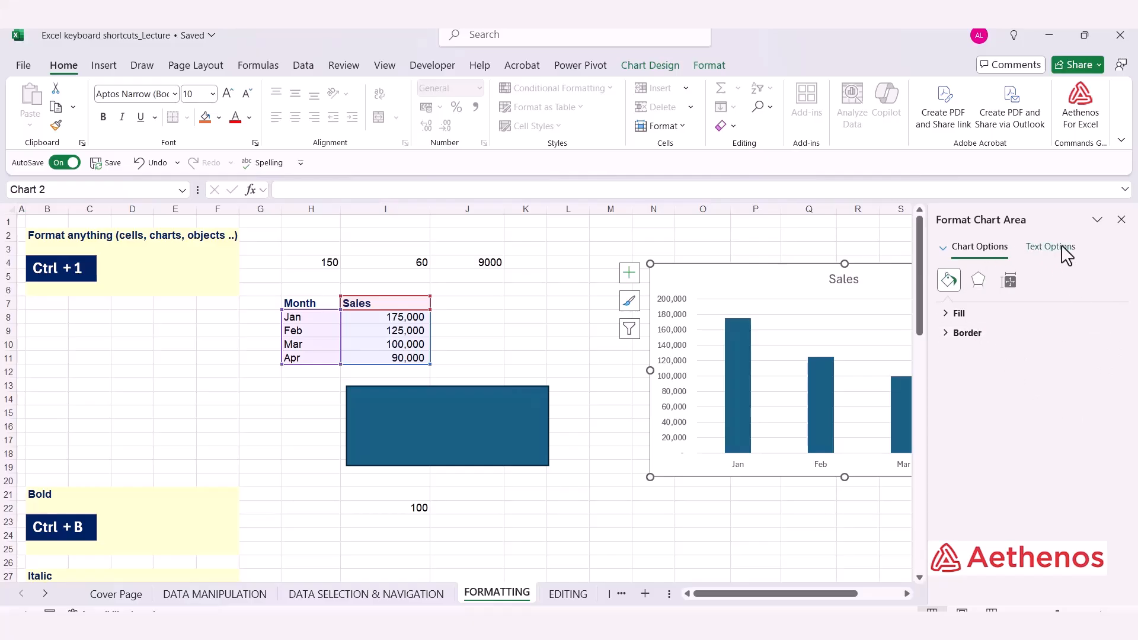
click(1121, 222)
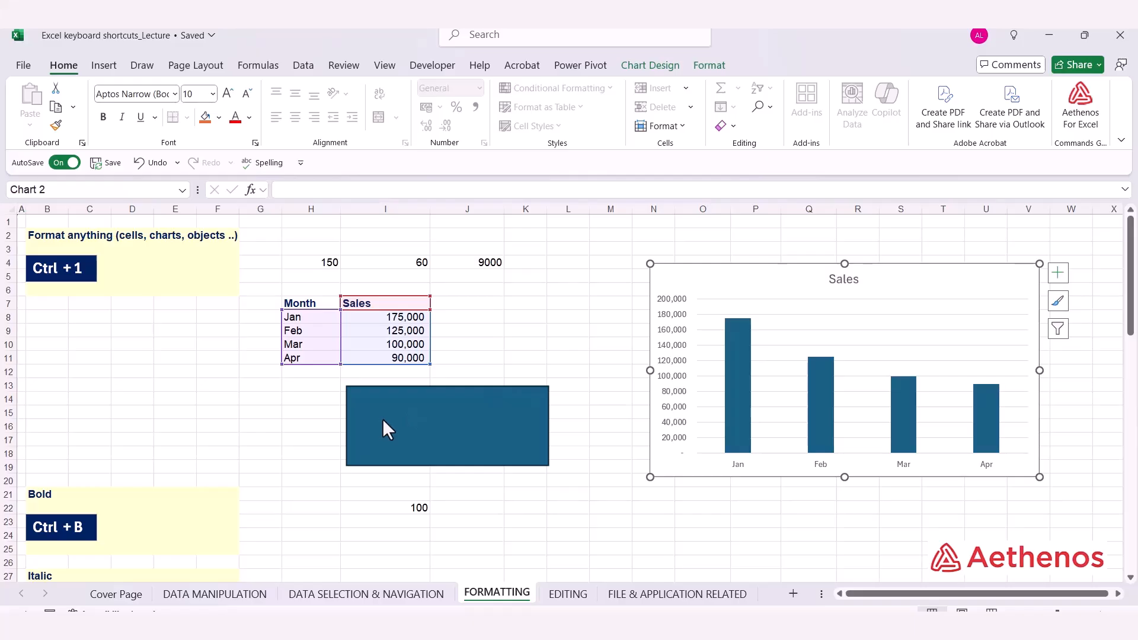
click(276, 413)
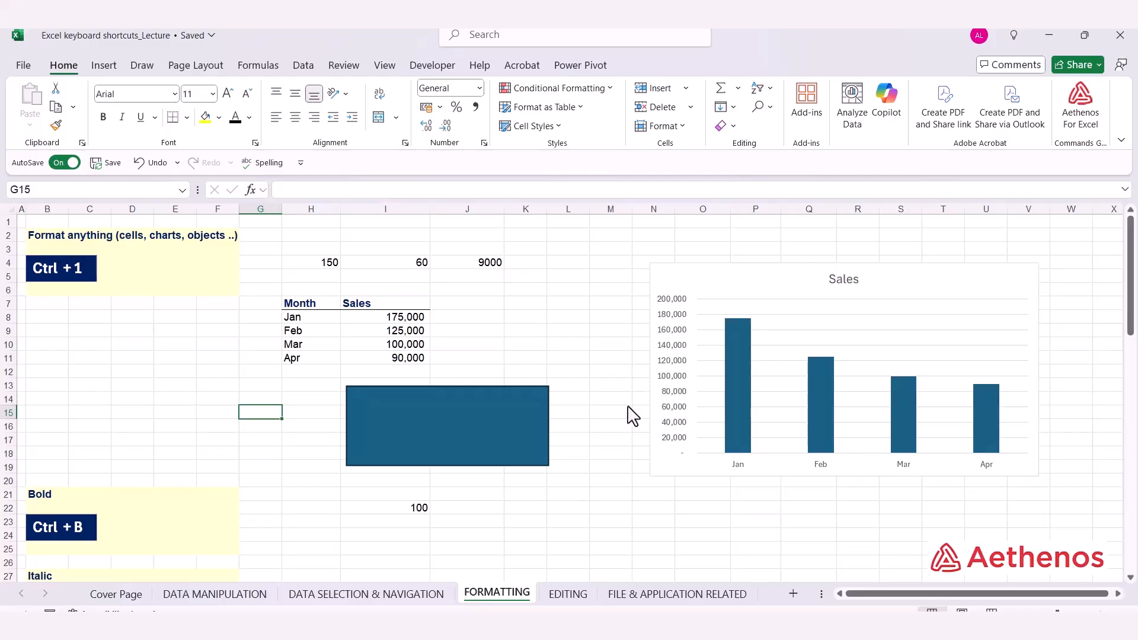
Make the number in cell I22 of the Bold example bold.
scroll(295, 351, down, 6)
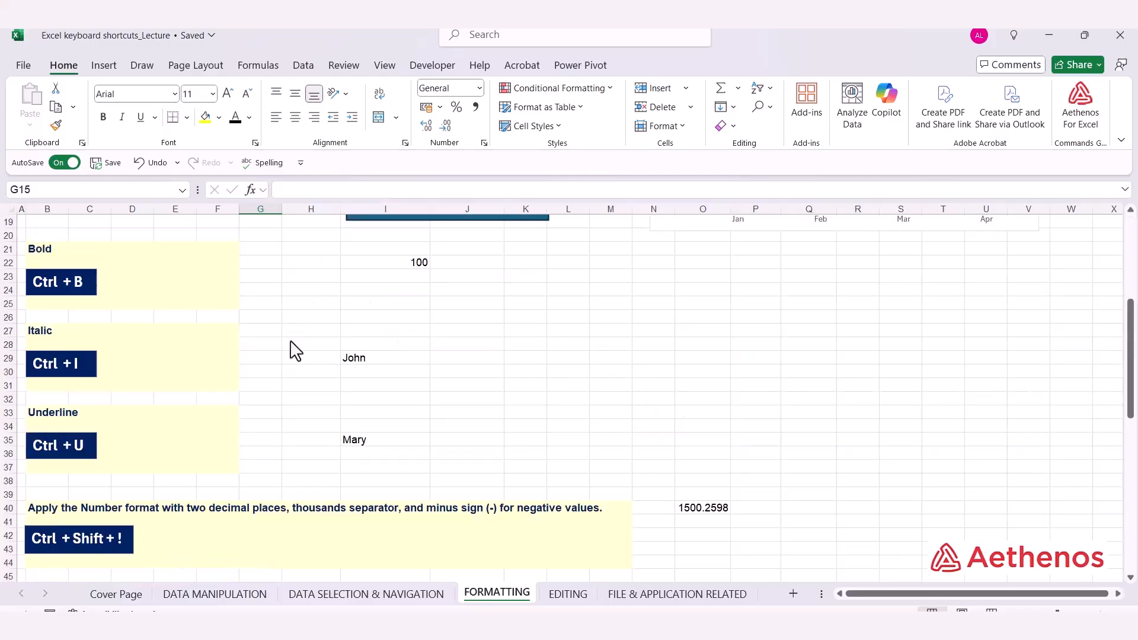
click(369, 263)
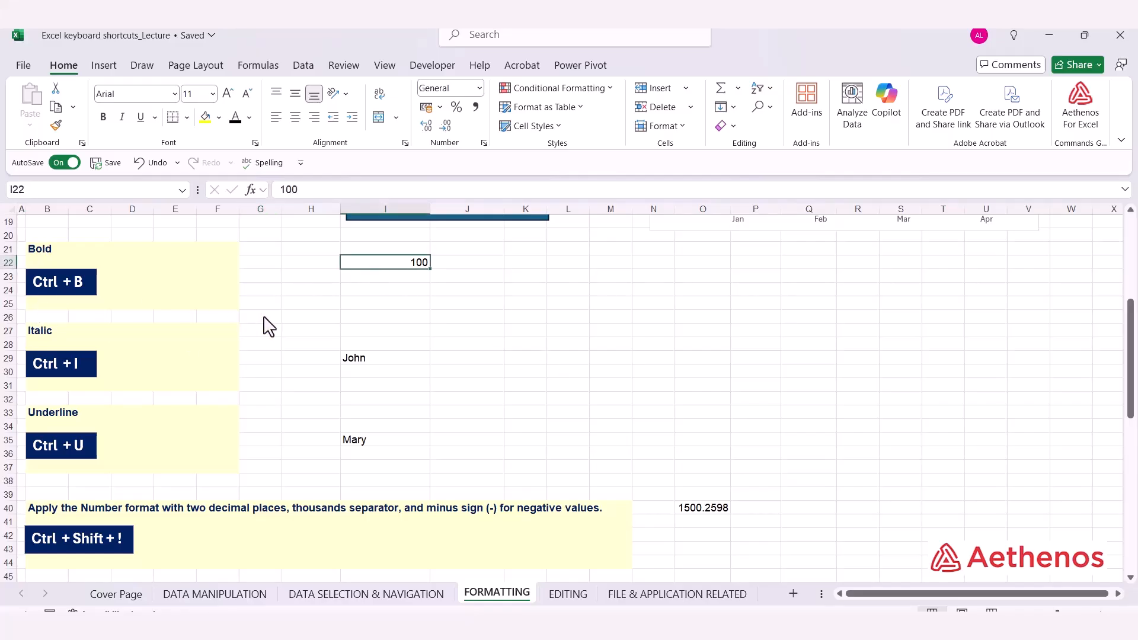
key(ctrl+b)
click(346, 308)
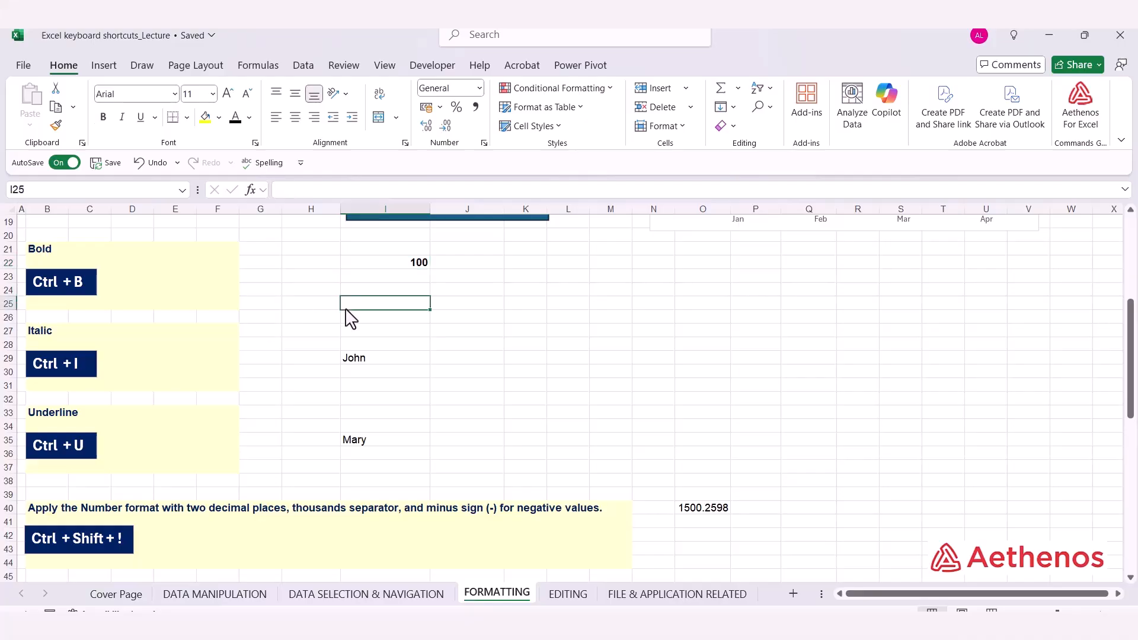
Italicize the name in cell I29 and underline the name in cell I35.
click(350, 356)
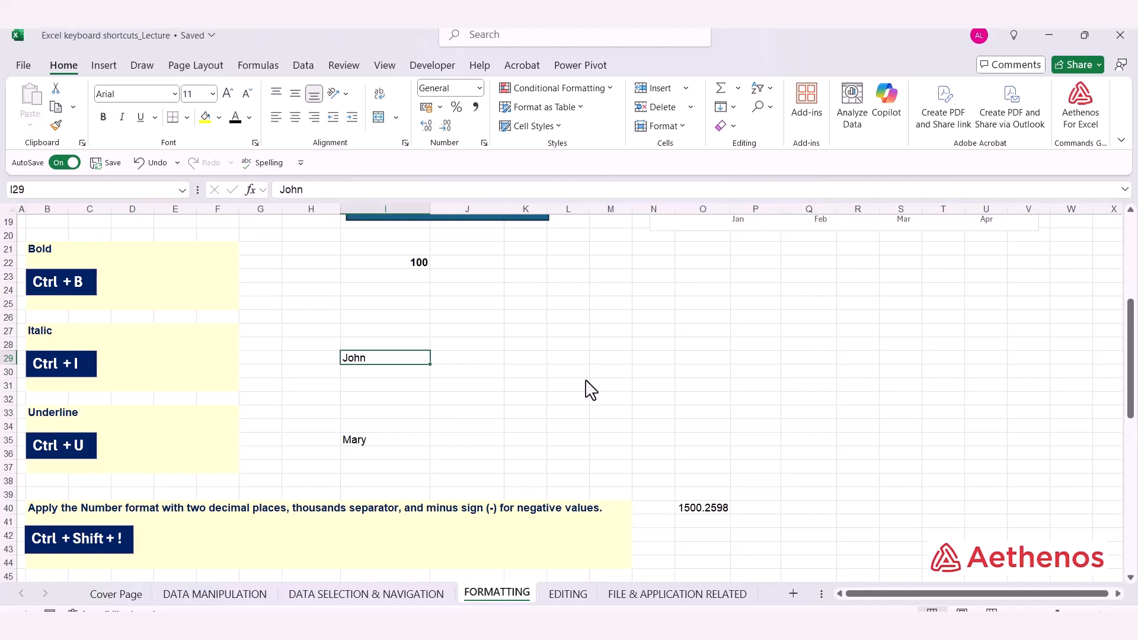
key(ctrl+i)
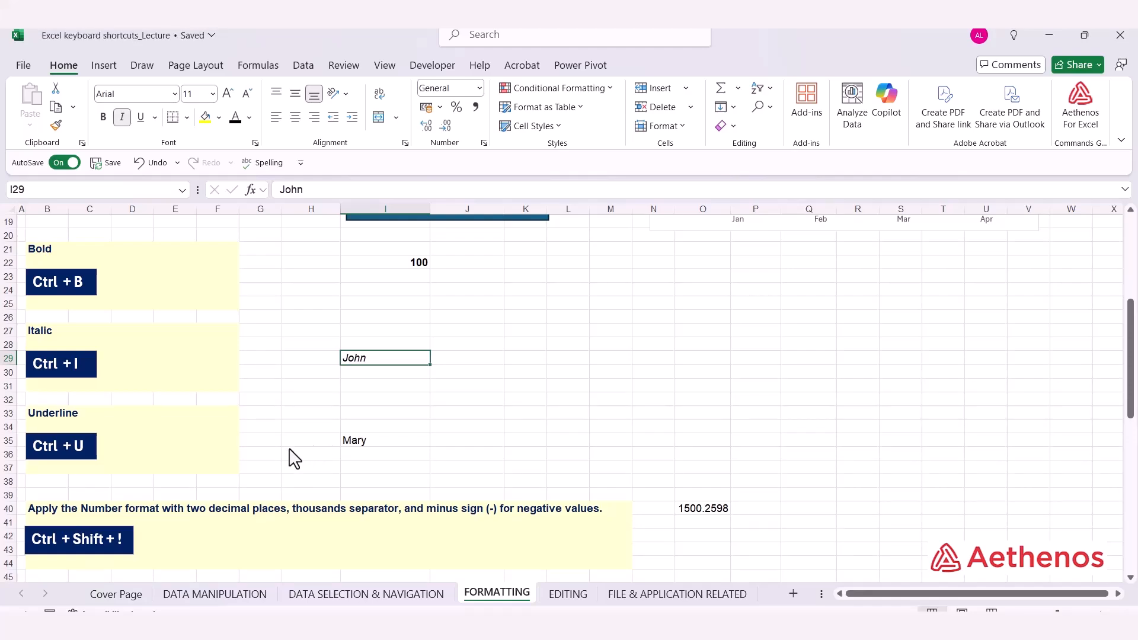
click(364, 444)
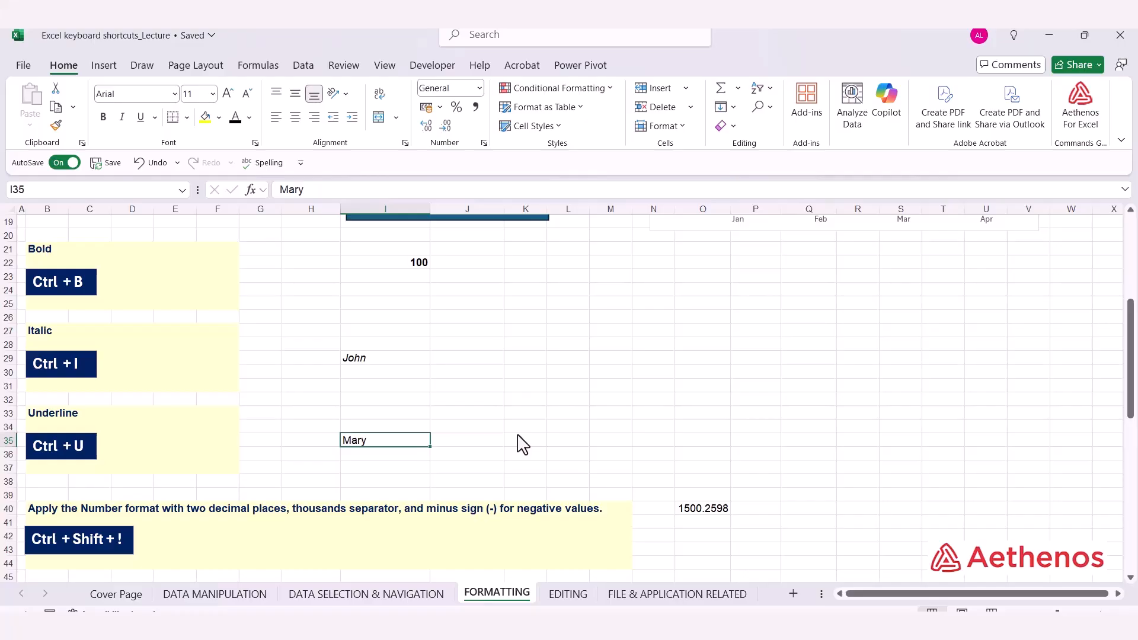
key(ctrl+u)
Apply the Number format with two decimals and thousands separator to cell O40, and the Time format with hour and minute to L47.
scroll(458, 375, down, 6)
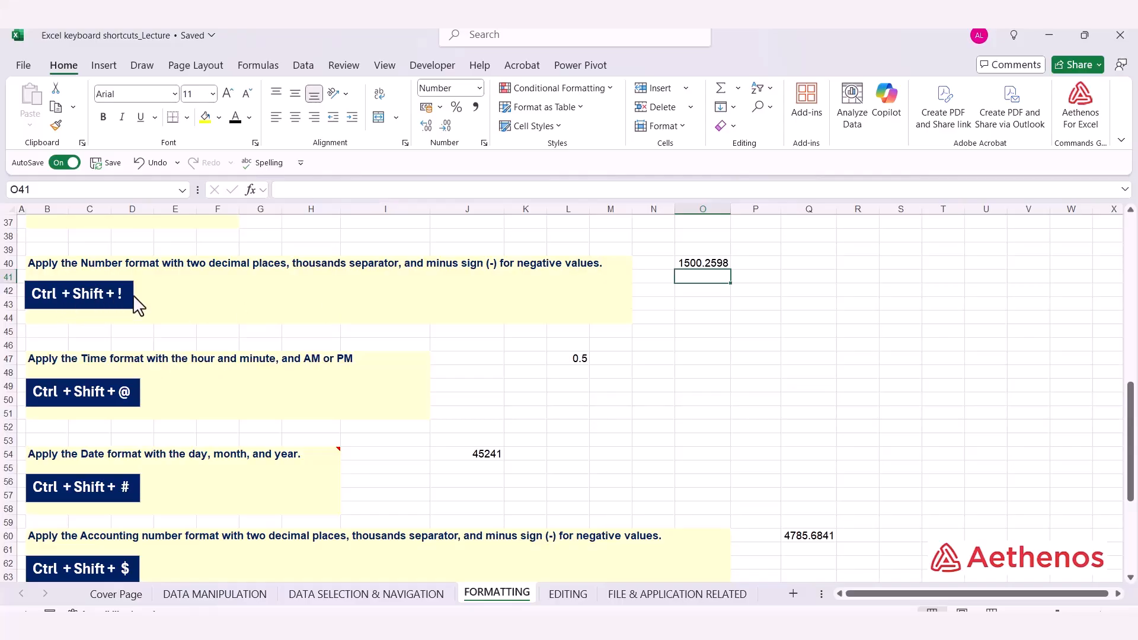
click(704, 265)
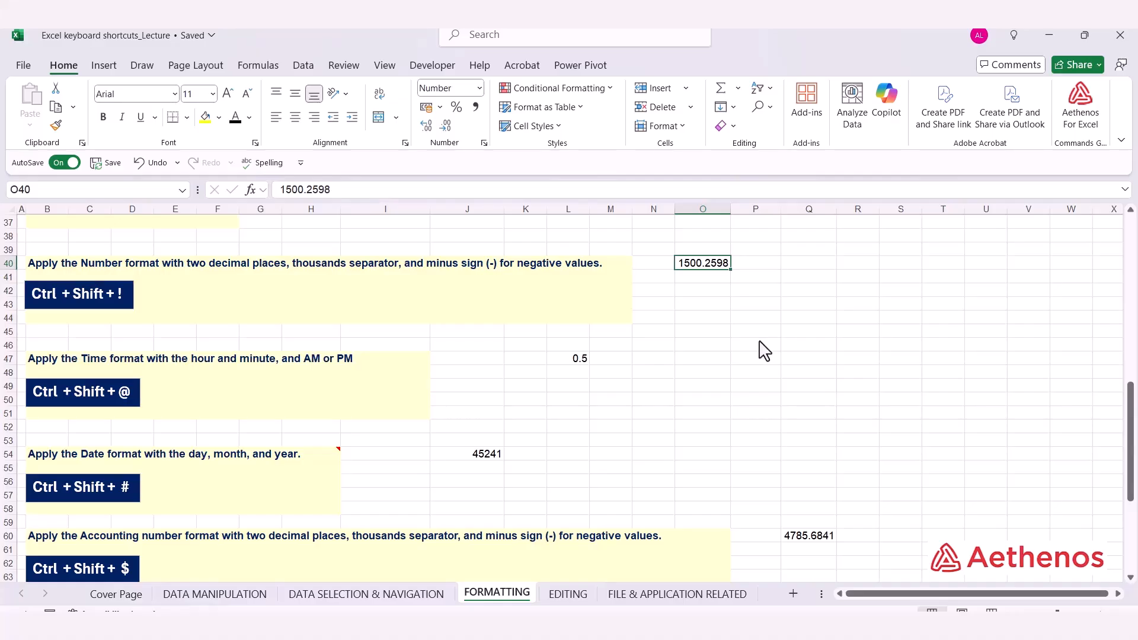
key(ctrl+shift+1)
scroll(629, 405, down, 1)
click(568, 317)
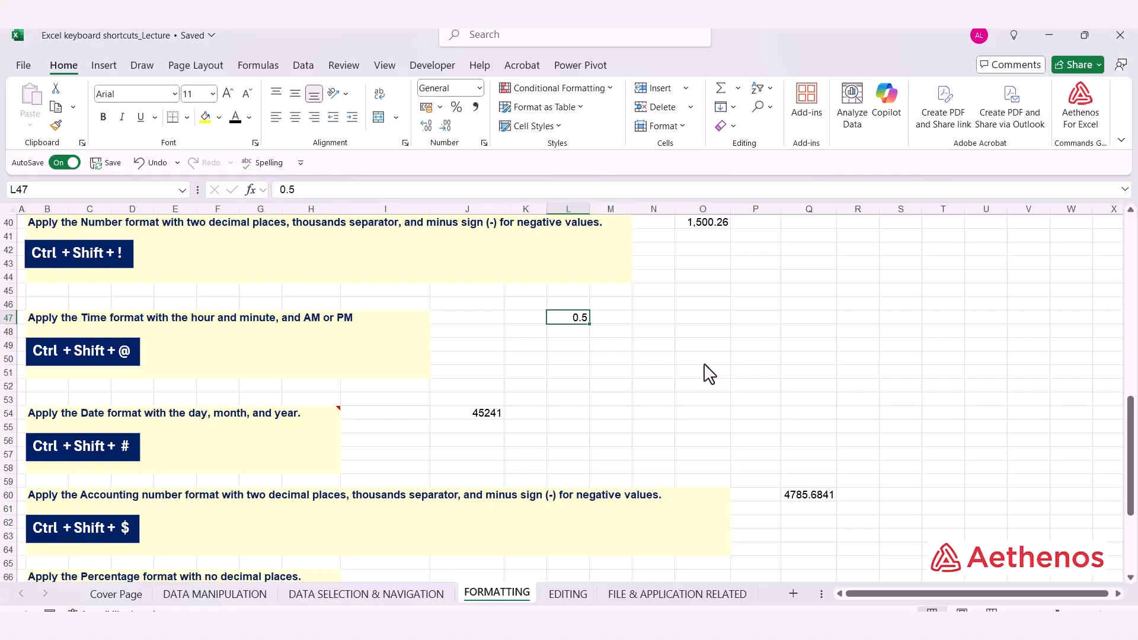
key(ctrl+shift+2)
Apply the Date format with day, month and year to cell J54, and the Currency format with two decimals to cell Q60.
scroll(593, 336, down, 2)
click(496, 332)
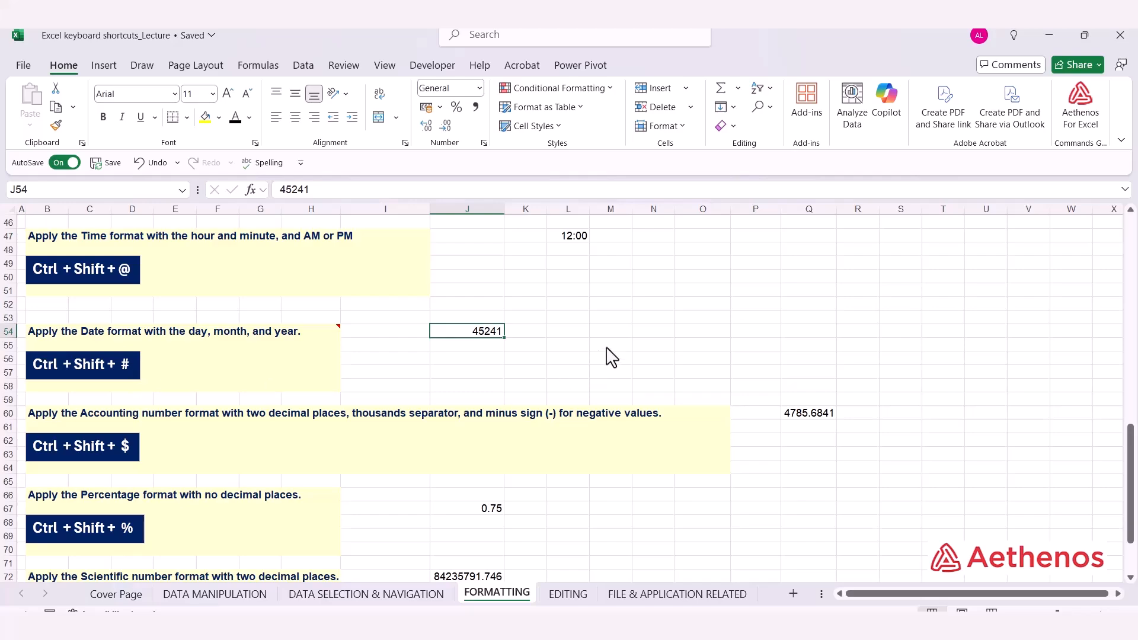
key(ctrl+shift+numbersign)
scroll(742, 415, down, 2)
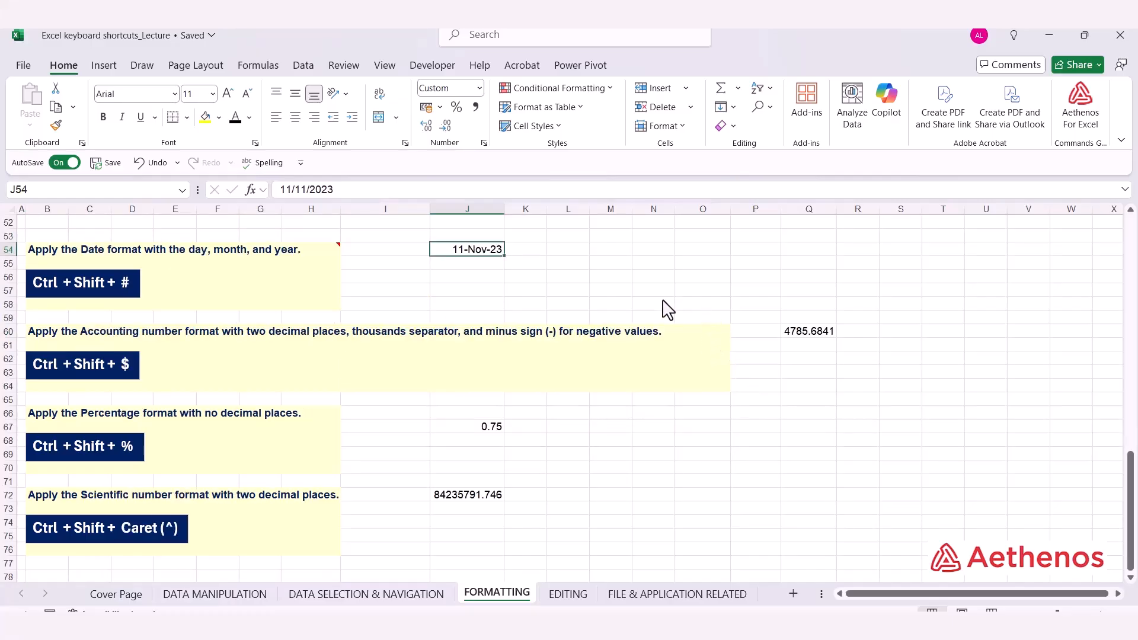
click(792, 335)
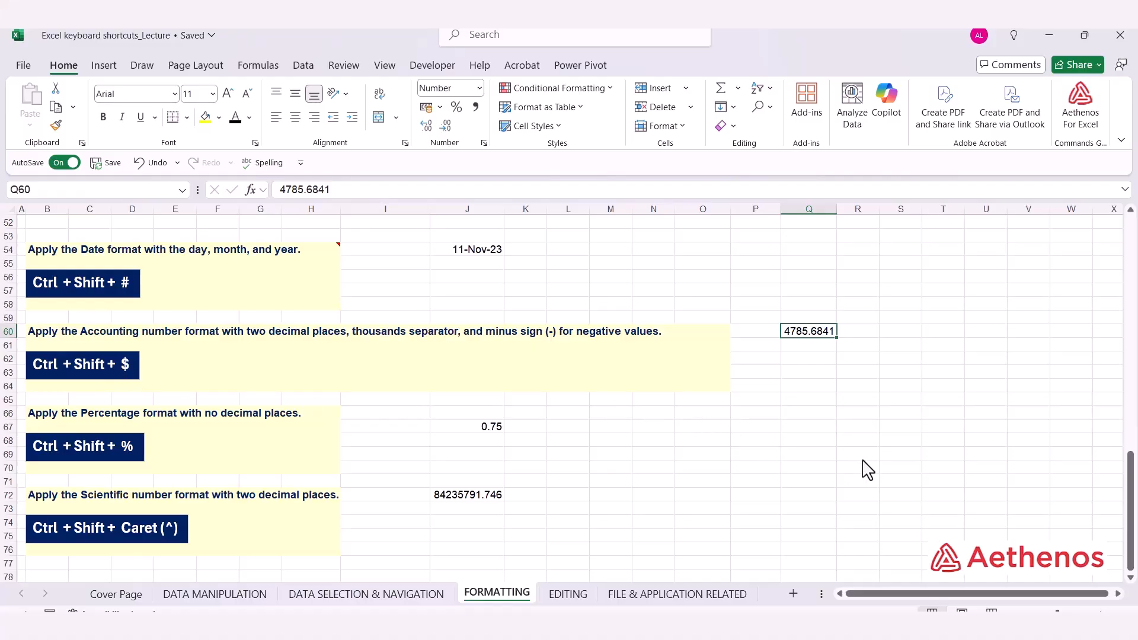
key(ctrl+shift+4)
Apply the Percentage format with no decimal places to cell J67.
scroll(836, 355, down, 3)
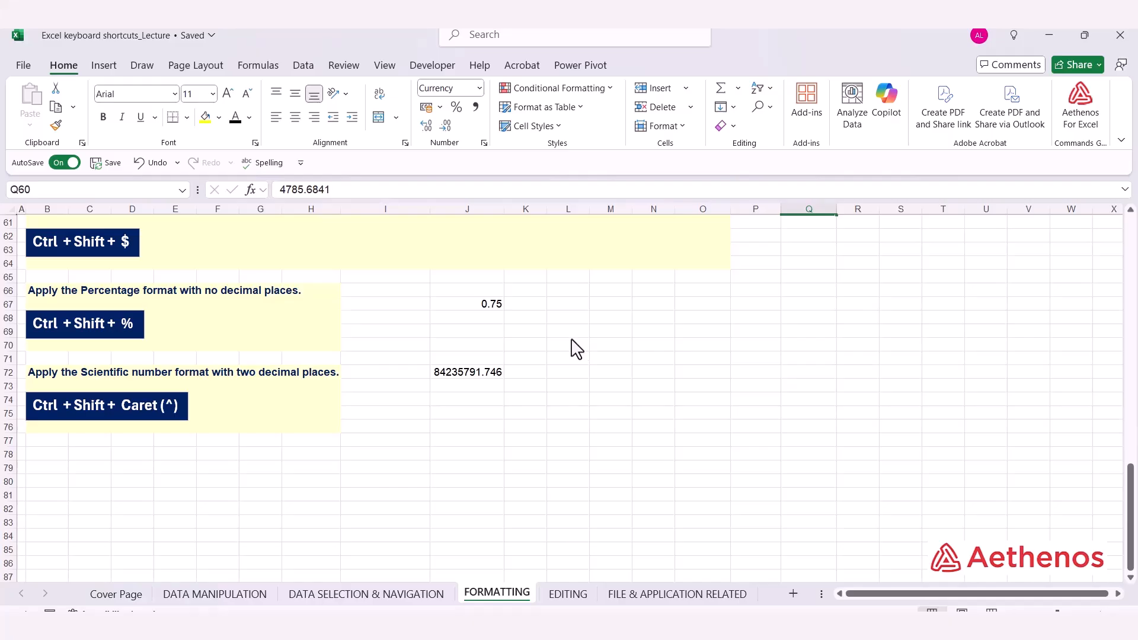
click(450, 306)
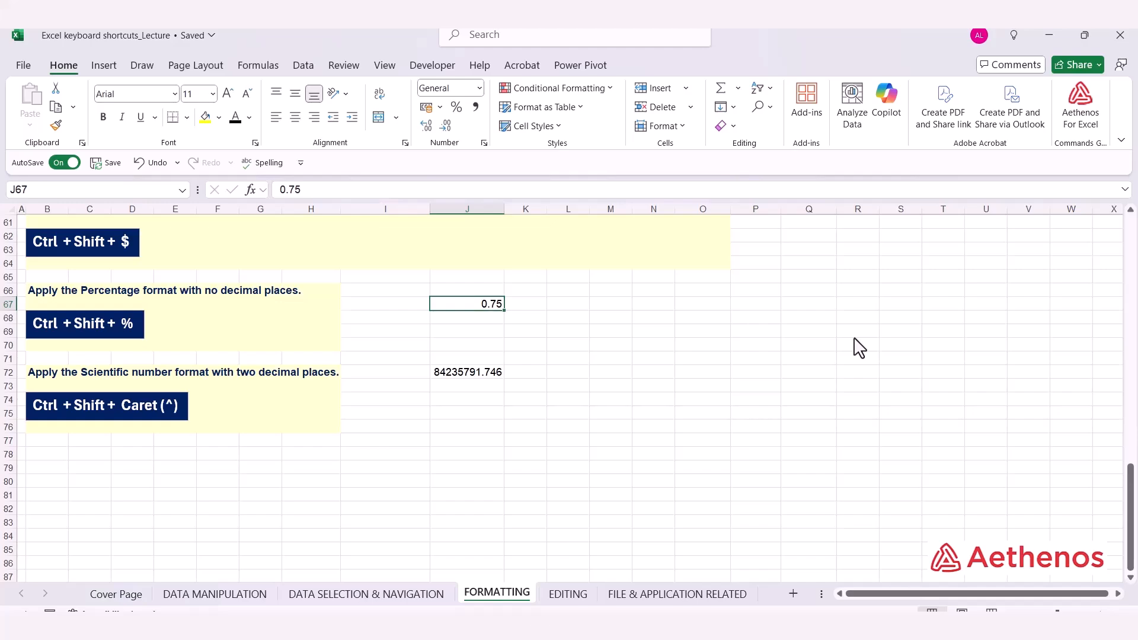
key(ctrl+shift+5)
Apply the Scientific number format with two decimal places to cell J72.
click(470, 373)
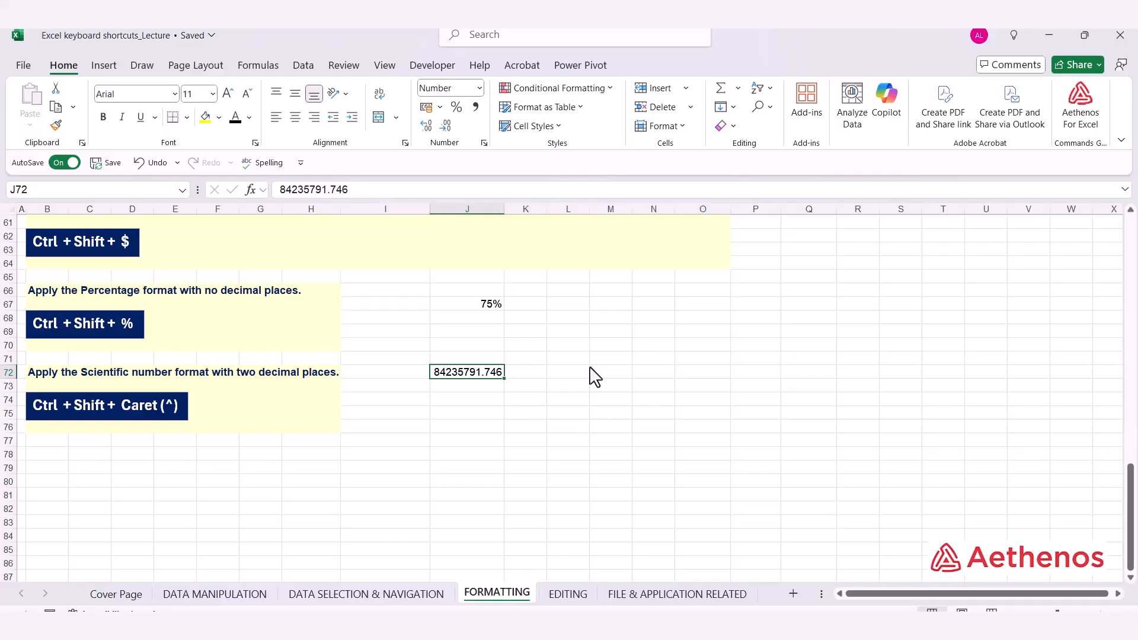
key(ctrl+shift+6)
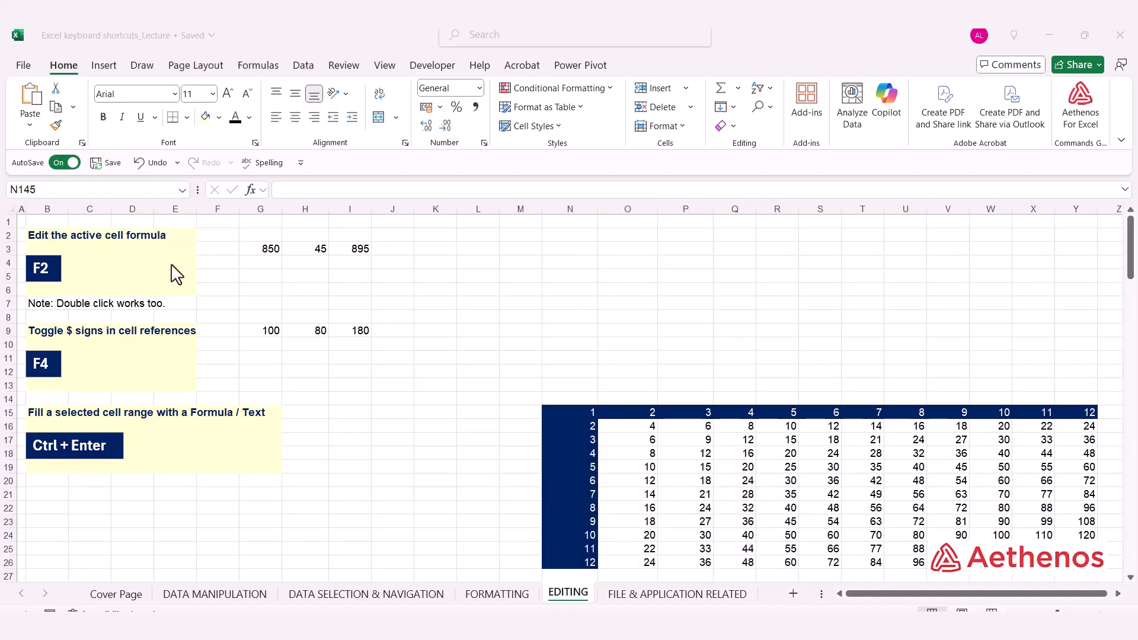
Open the formula in cell I3 of the EDITING sheet for in-cell editing several times, leaving it without changes each time.
click(355, 251)
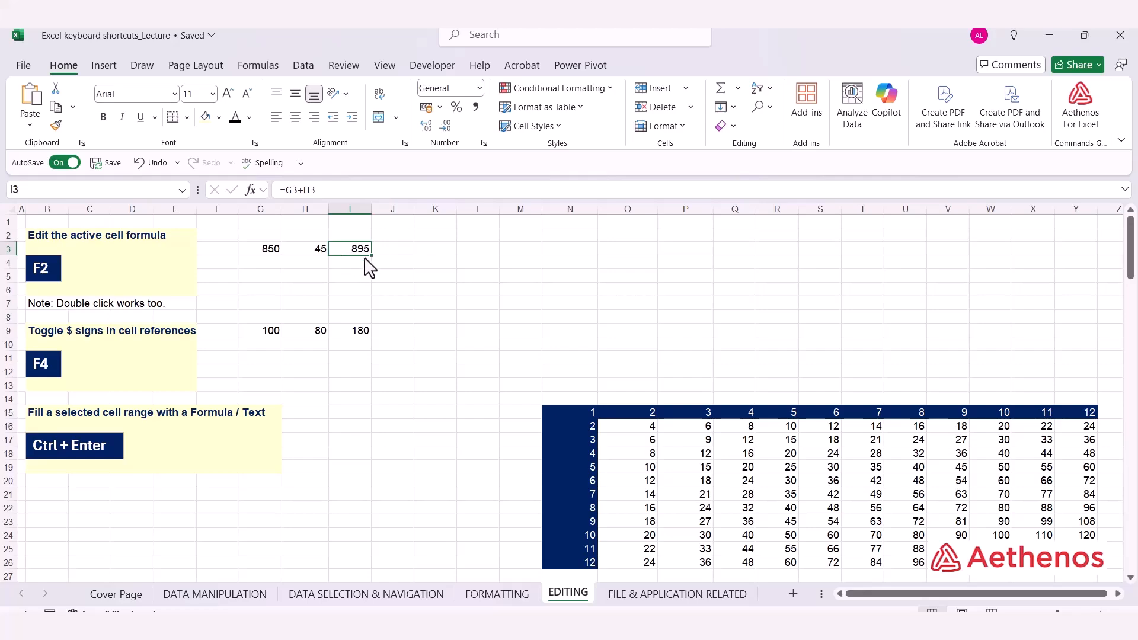
key(F2)
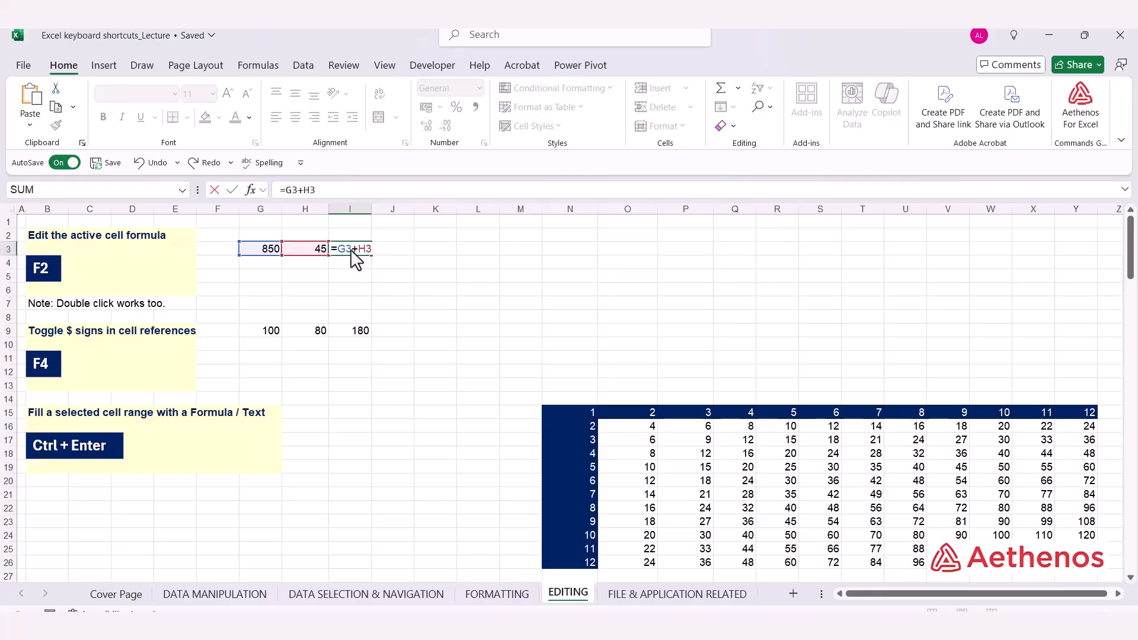
drag(352, 250, 346, 251)
key(Escape)
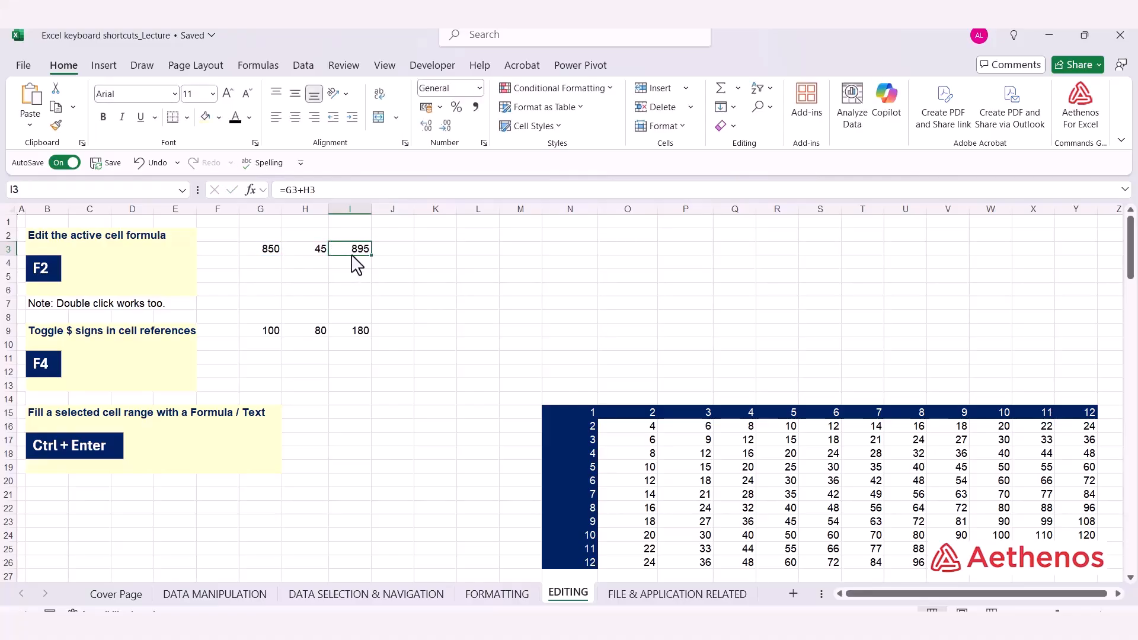
double_click(357, 255)
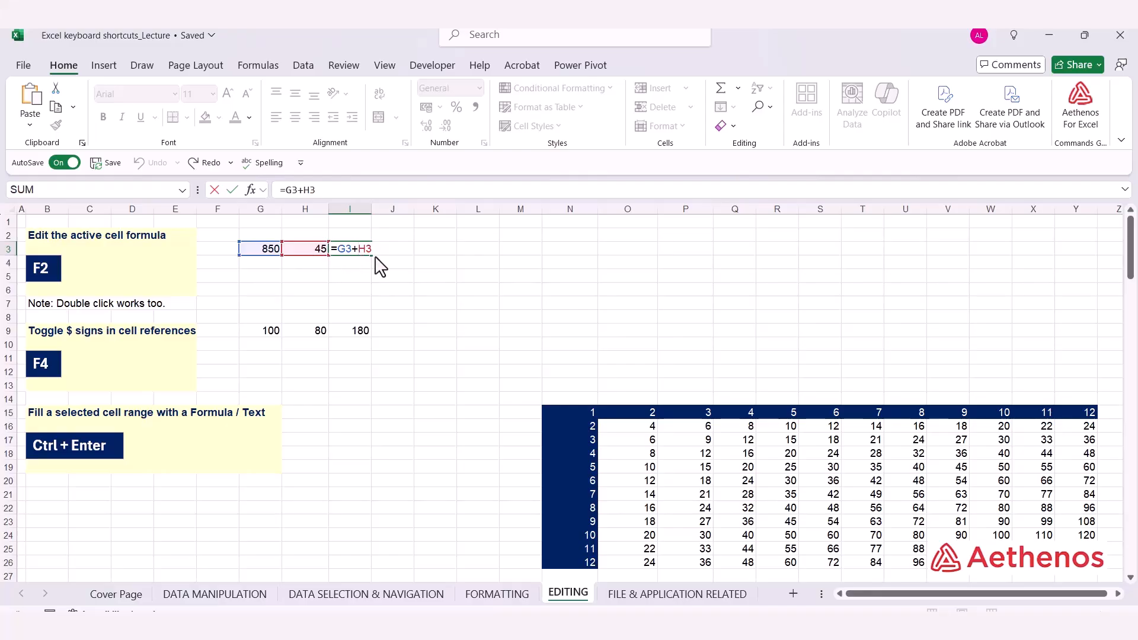
key(Escape)
key(F2)
key(Escape)
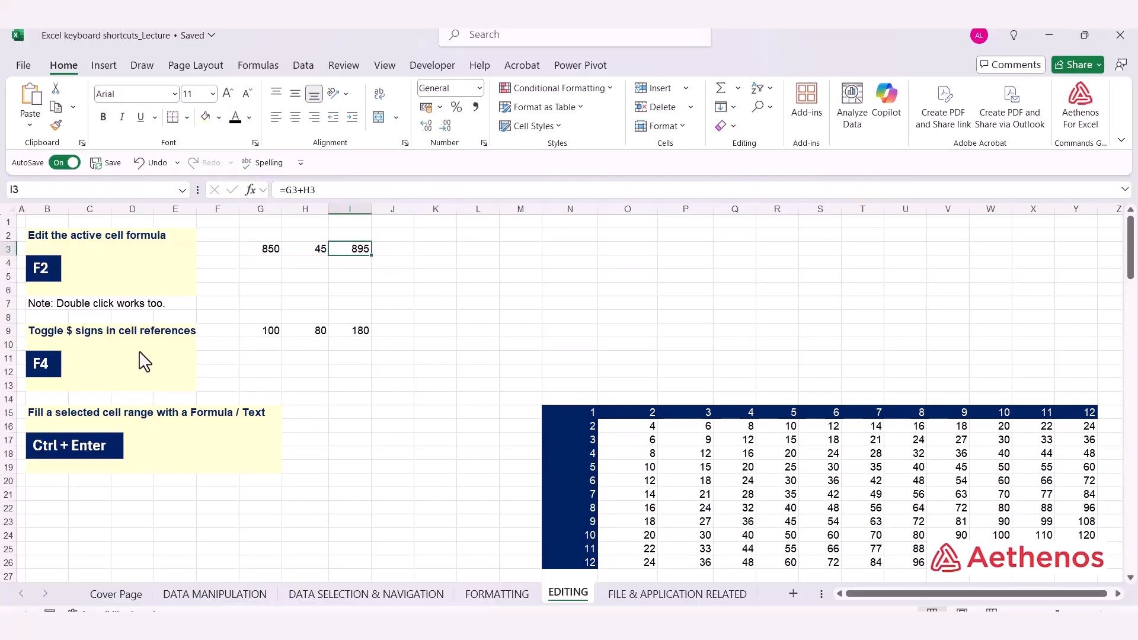
Cycle the G9 reference in cell I9's formula through its absolute, mixed and relative forms, and cancel the edit.
click(350, 332)
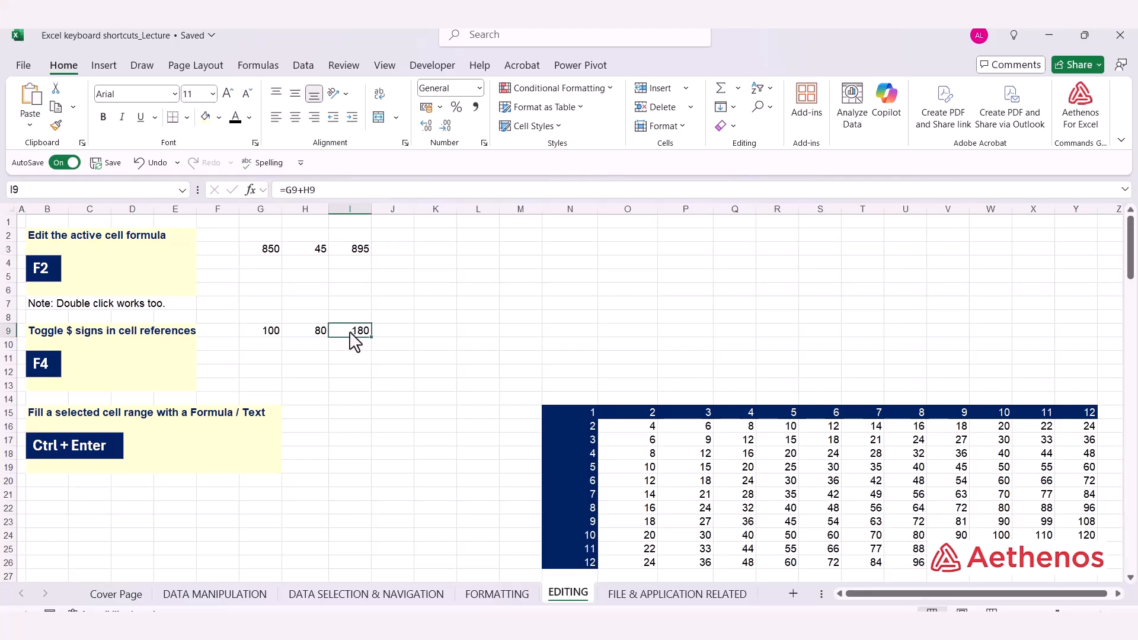
double_click(355, 342)
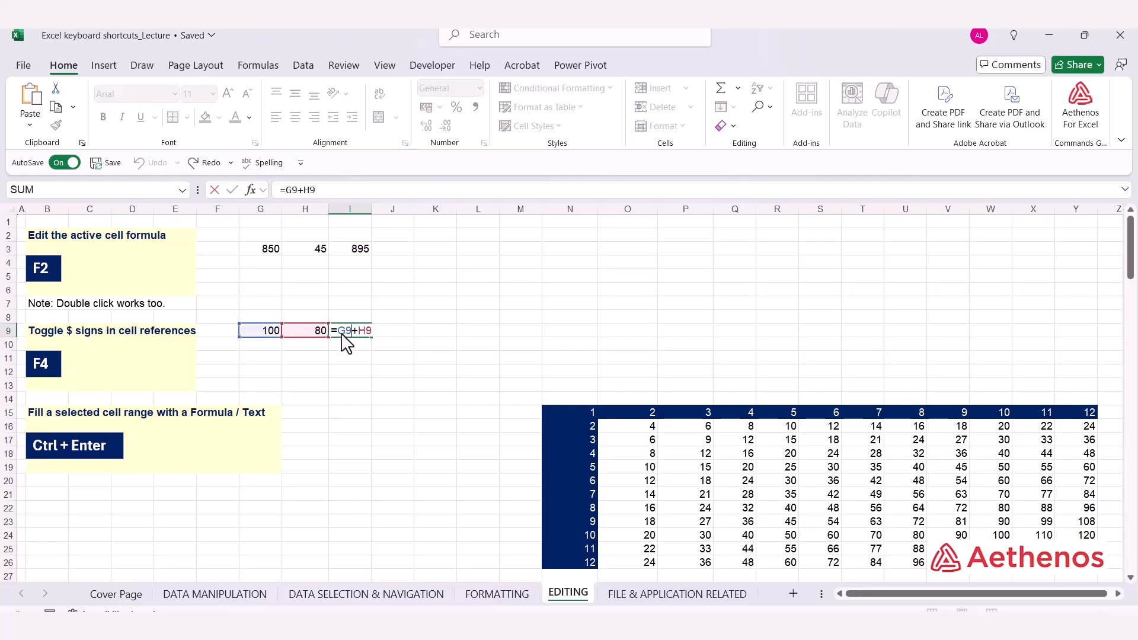
key(Left)
key(Left)
key(F4)
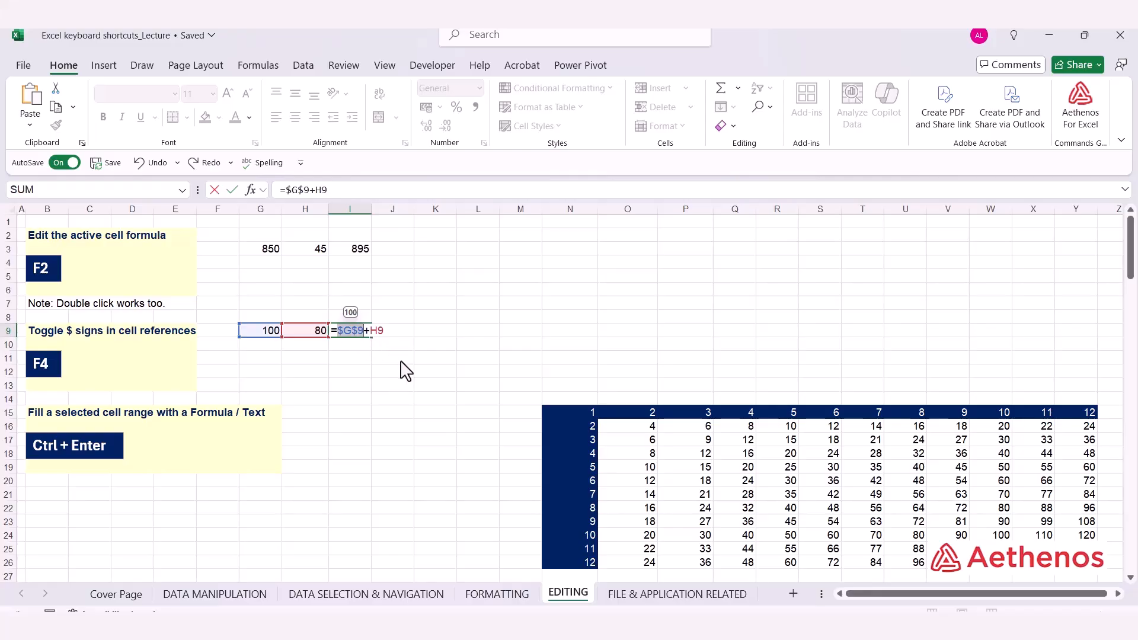
key(F4)
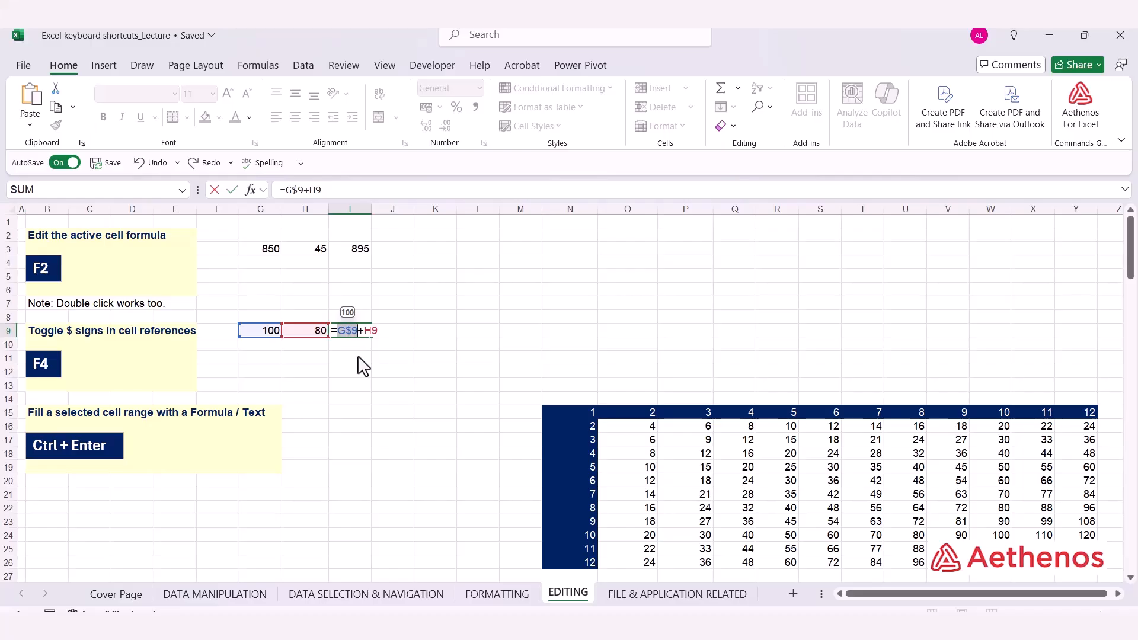
key(F4)
key(F4)
key(Escape)
Fill the whole range D22:H31 with the text A in a single entry.
scroll(388, 339, down, 4)
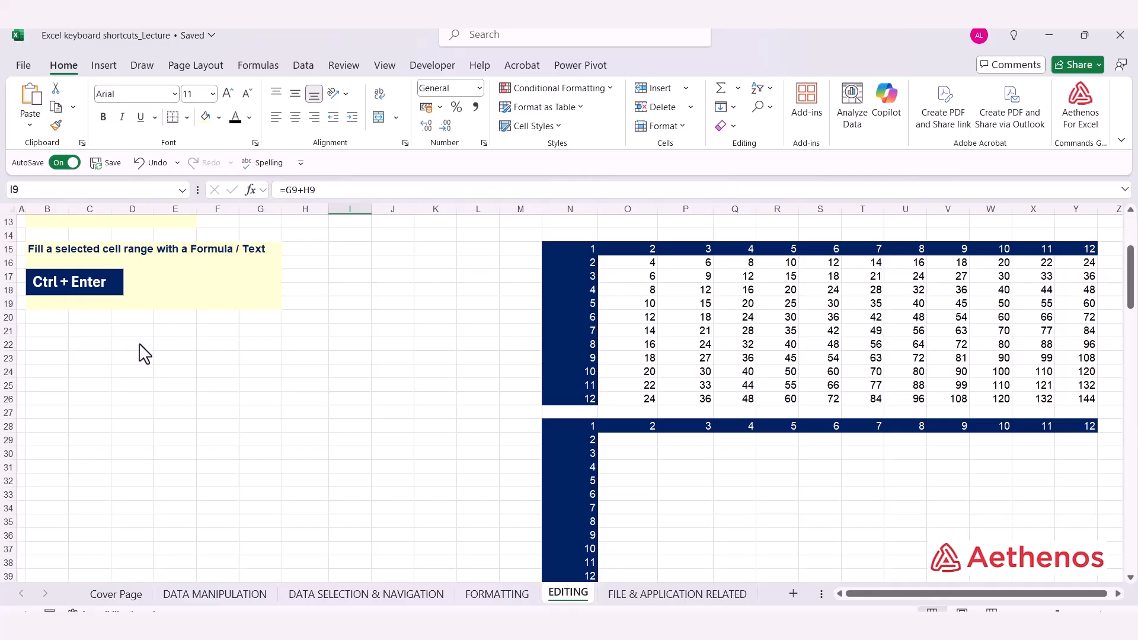
drag(141, 344, 312, 468)
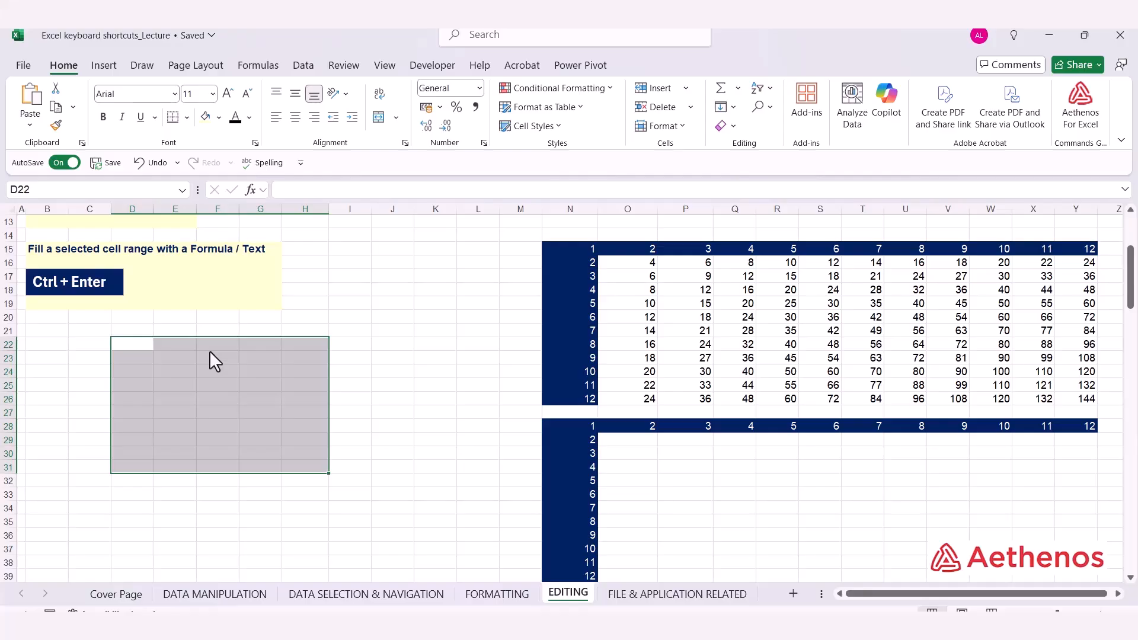
text(A)
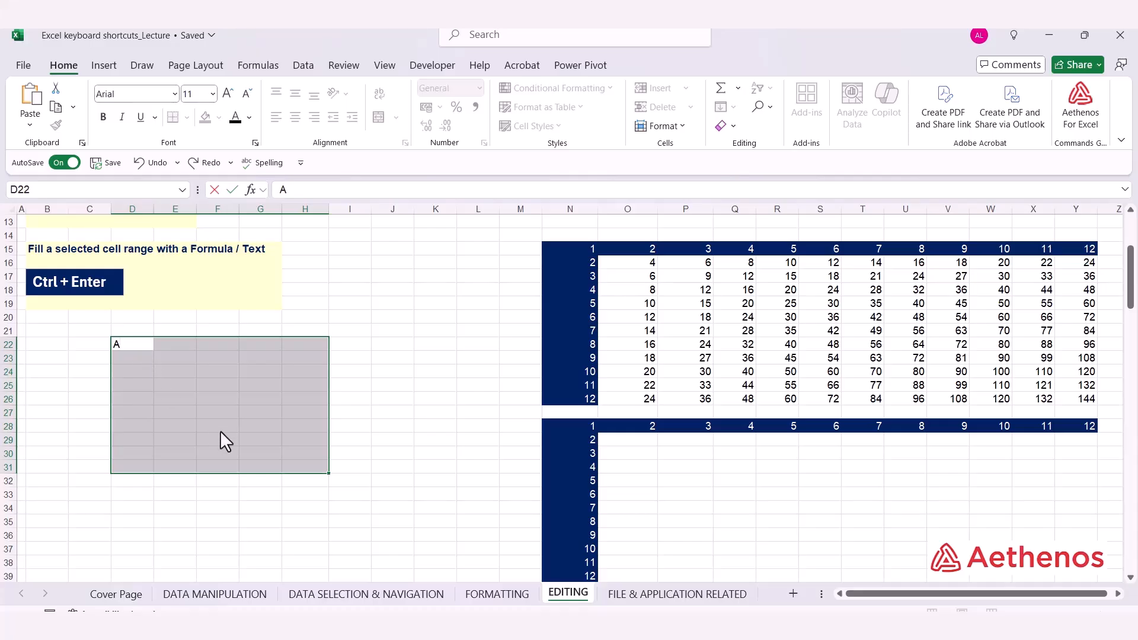
key(ctrl+Return)
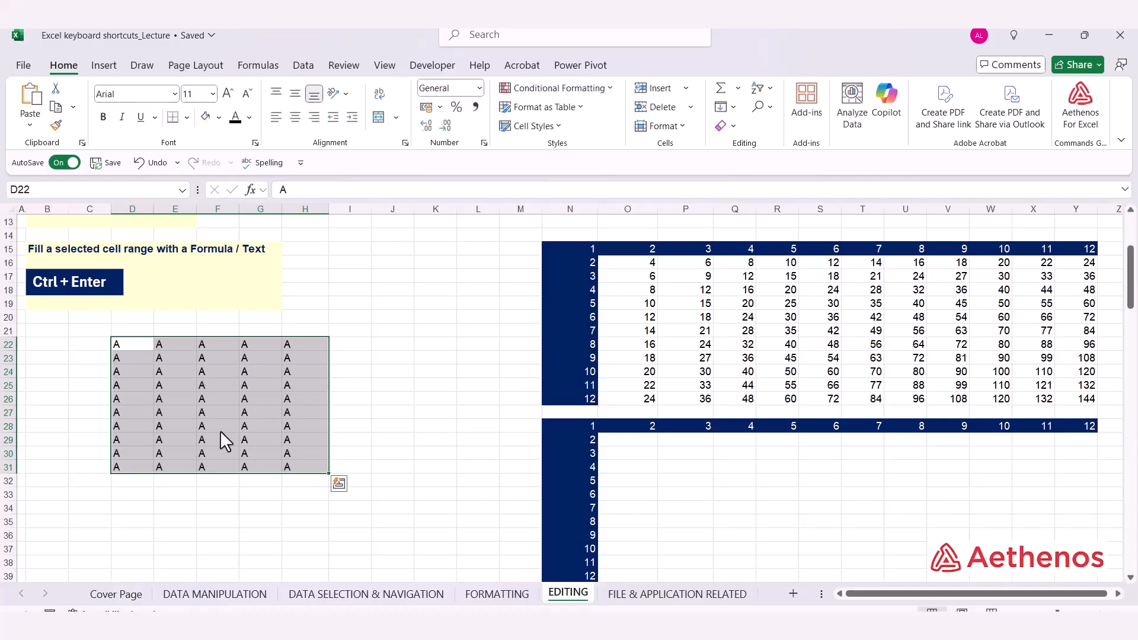
click(256, 359)
drag(127, 345, 291, 461)
click(265, 384)
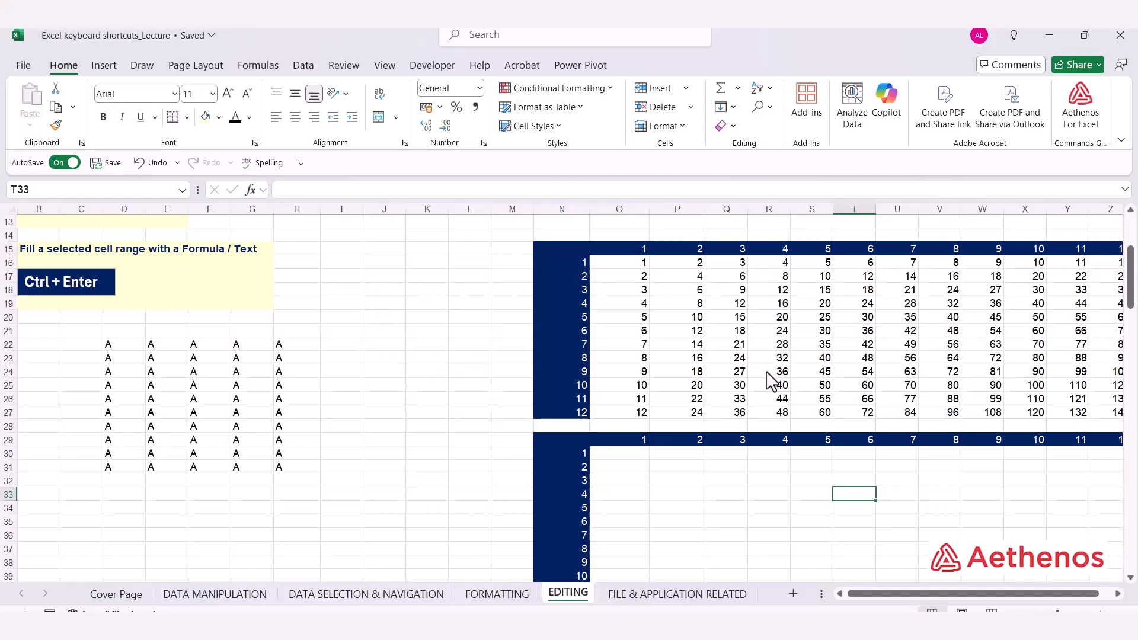
Fill the formula =$N16*O$15 from cell O16 across the upper multiplication table to Z27 and check the copied formulas.
click(631, 265)
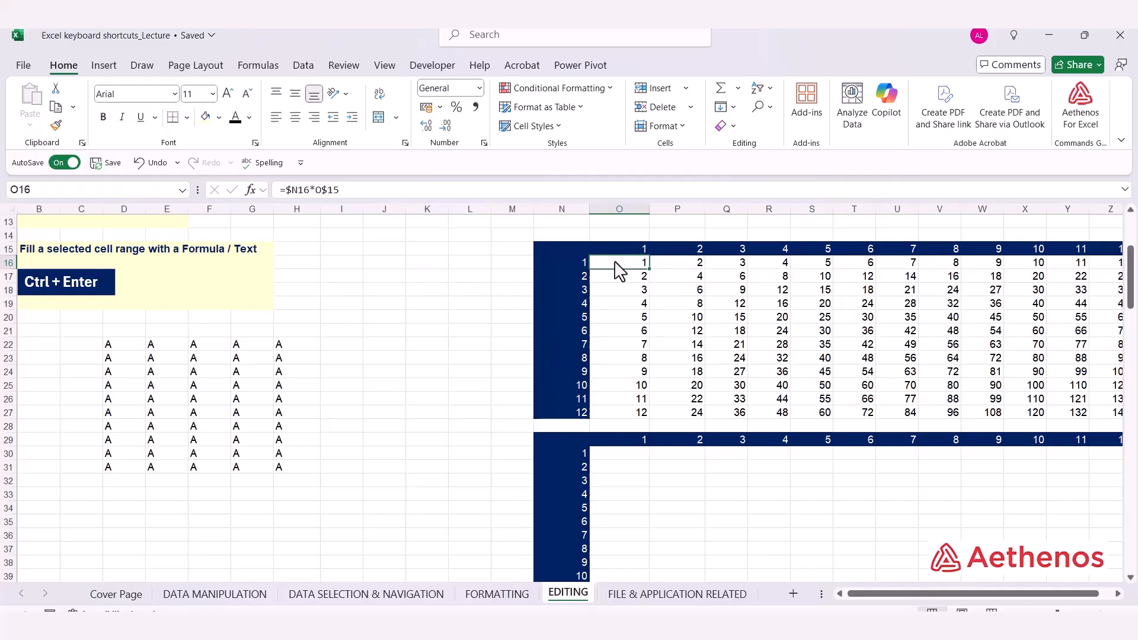
double_click(620, 265)
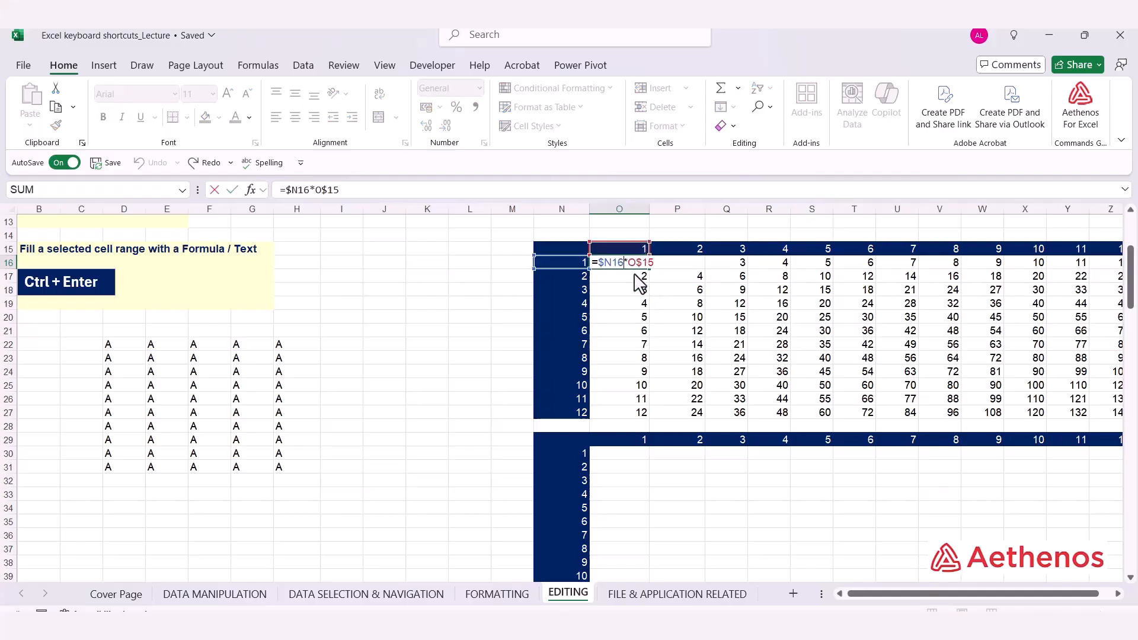
key(ctrl+Return)
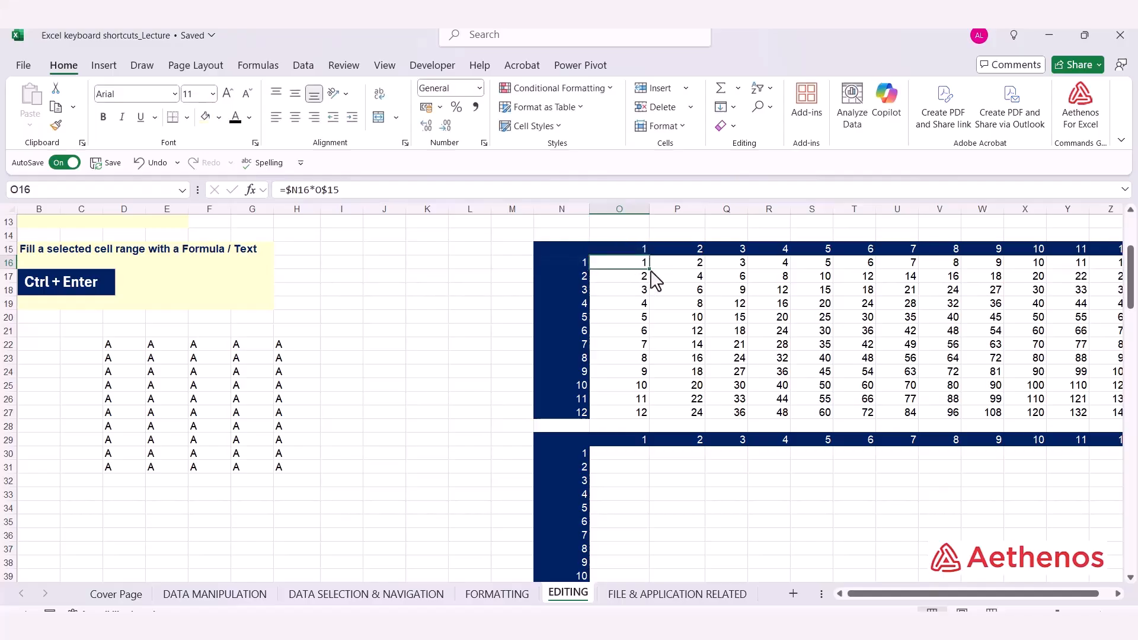
mouse_move(647, 265)
mouse_down()
mouse_move(648, 423)
mouse_move(1102, 426)
mouse_move(1020, 429)
mouse_move(1042, 433)
mouse_up()
click(987, 385)
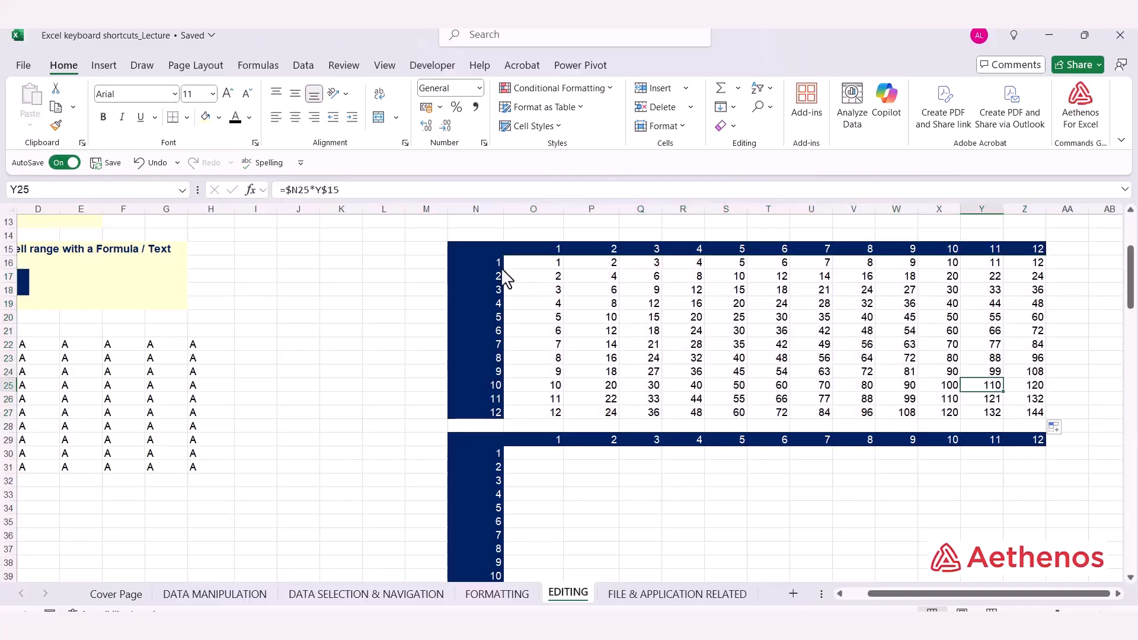
click(729, 370)
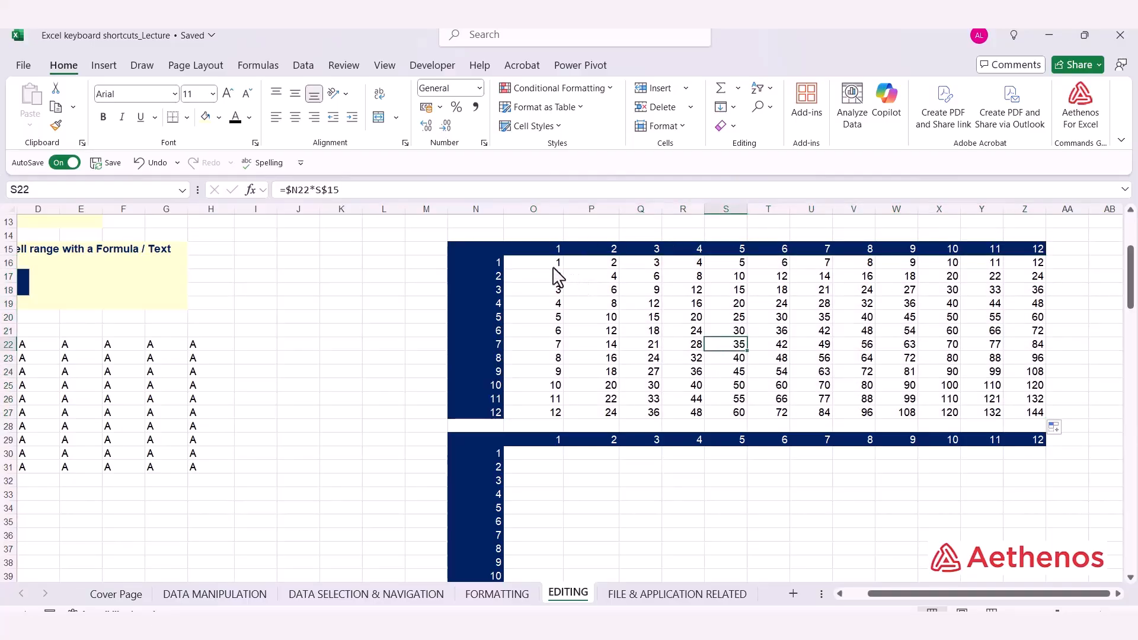
click(558, 265)
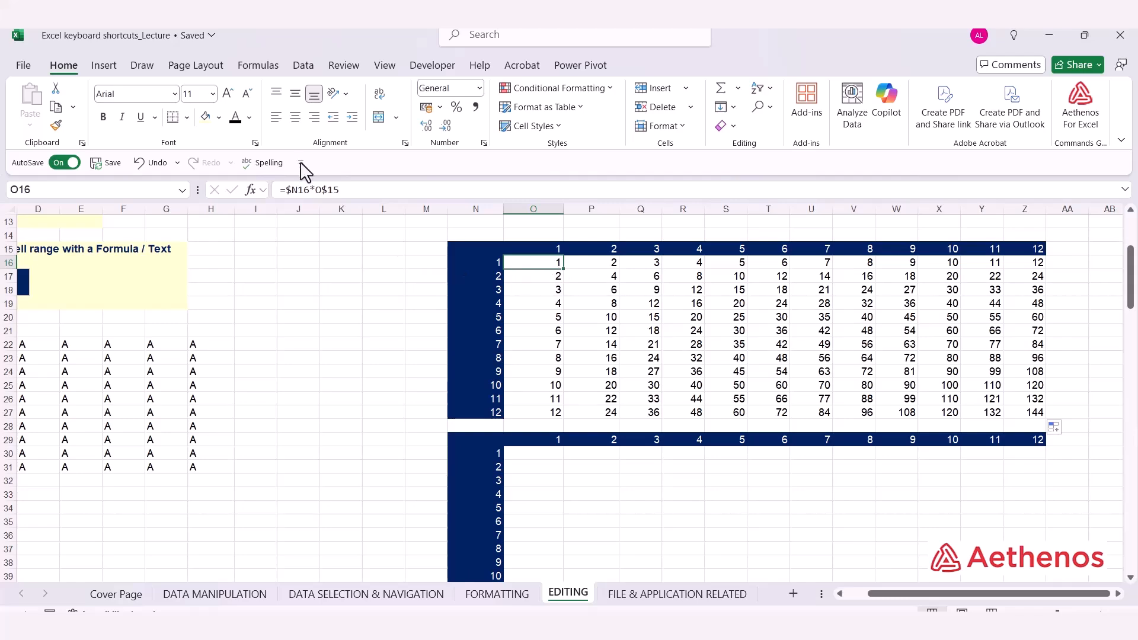
Select the empty range O30:Z41 of the lower multiplication table and start the formula =N30*O29 in it.
scroll(574, 449, down, 3)
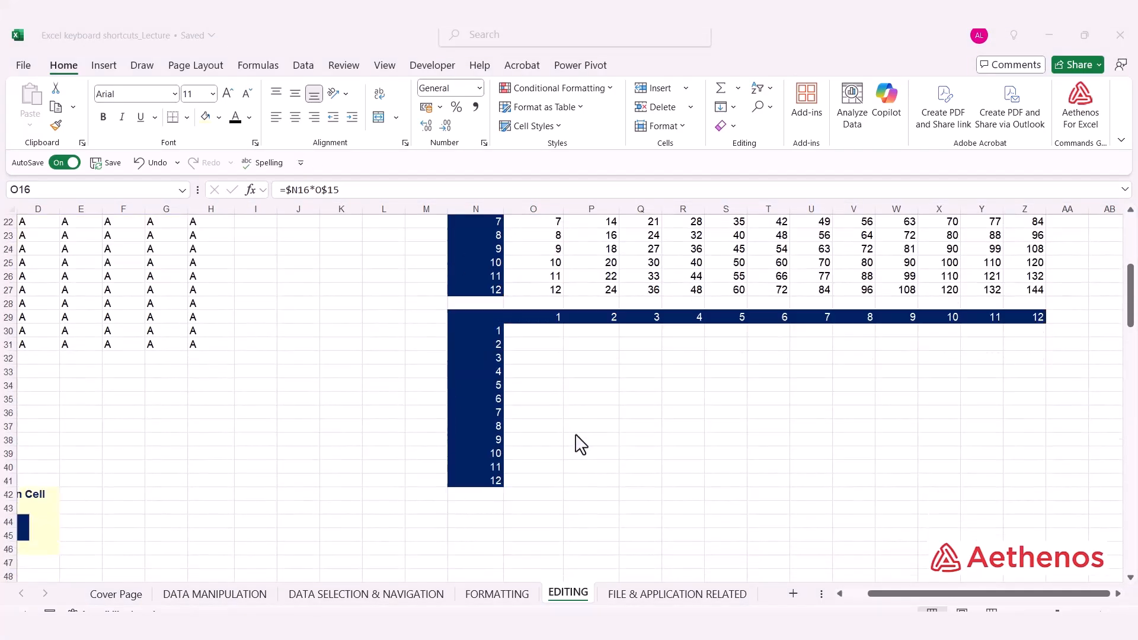
scroll(557, 415, up, 1)
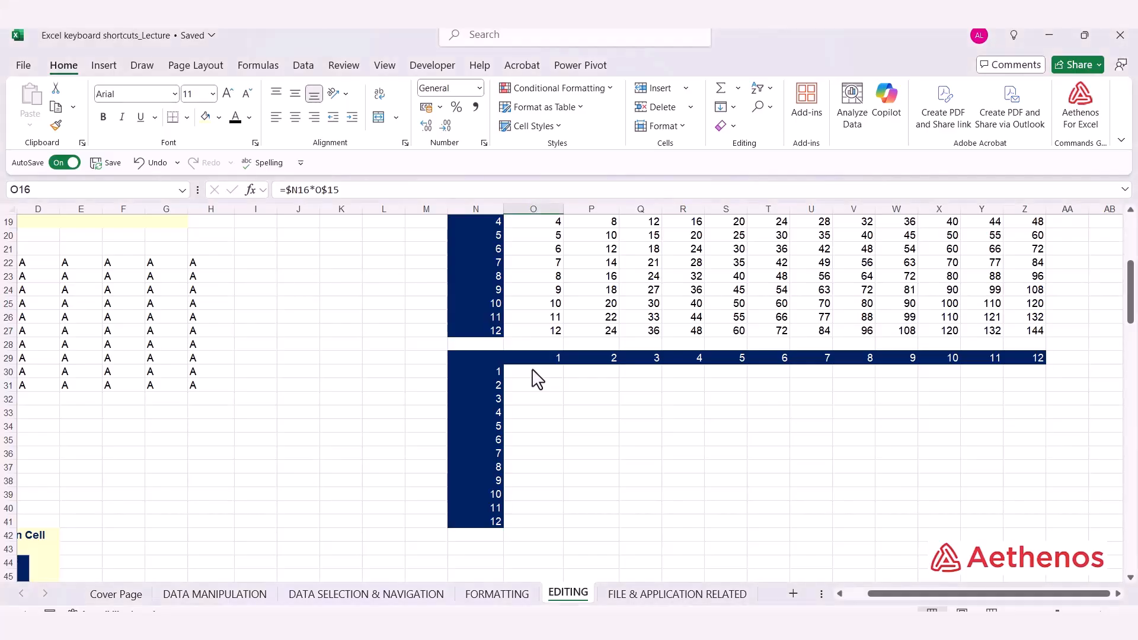
drag(536, 378, 1025, 522)
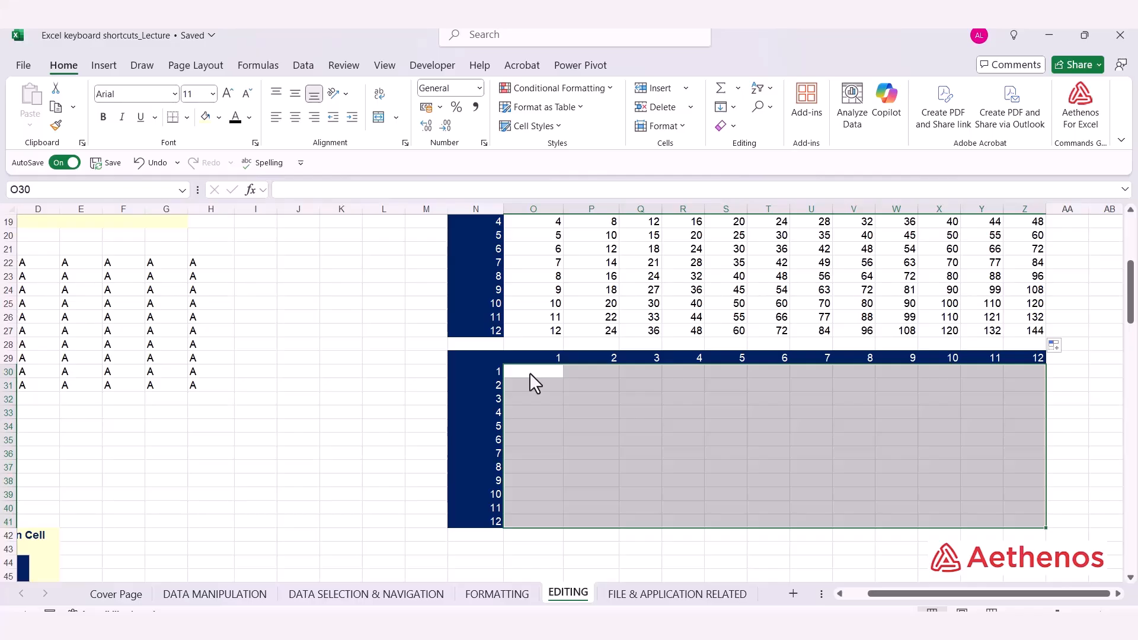
text(=)
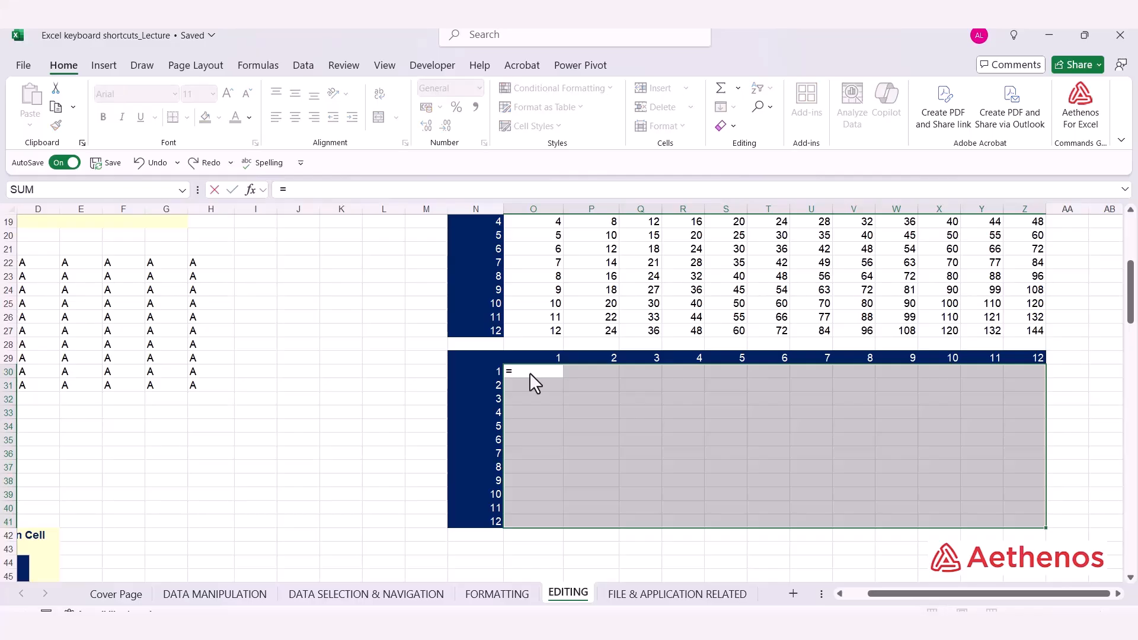
click(489, 374)
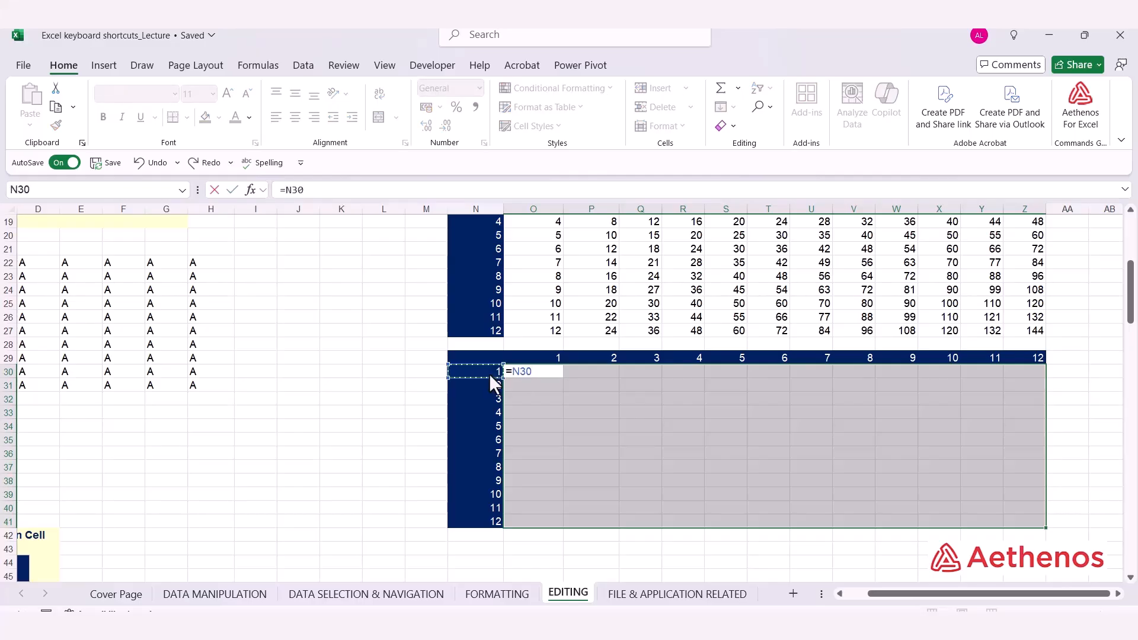
text(*)
click(534, 359)
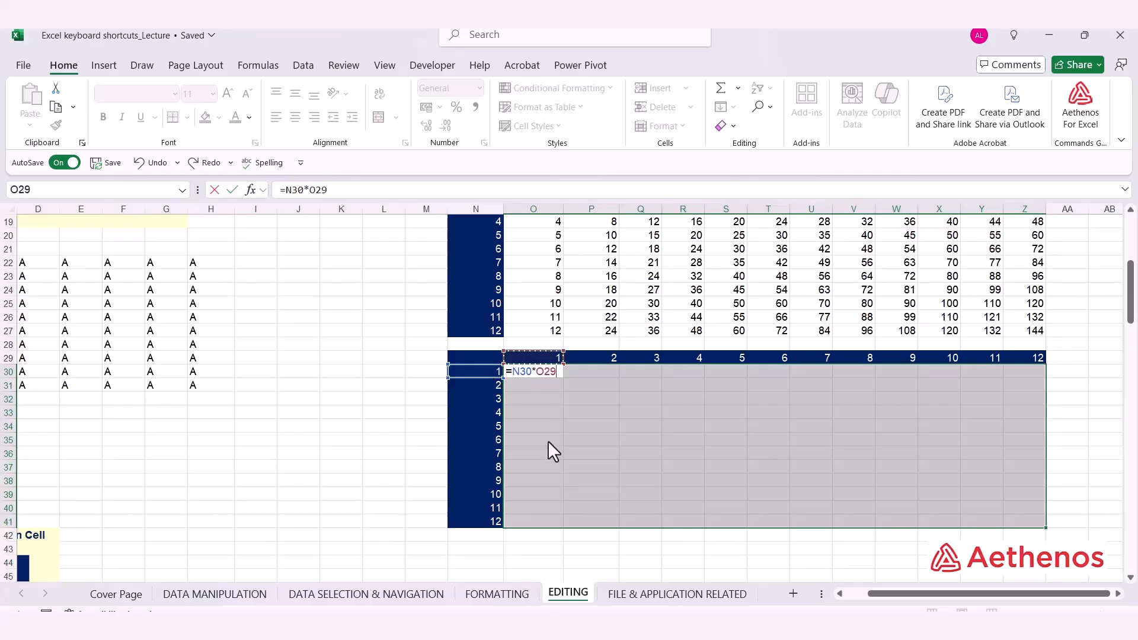
Change the formula's references to =$N30*O$29 and fill it into the entire selected range O30:Z41.
click(513, 371)
key(F4)
key(F4)
key(F4)
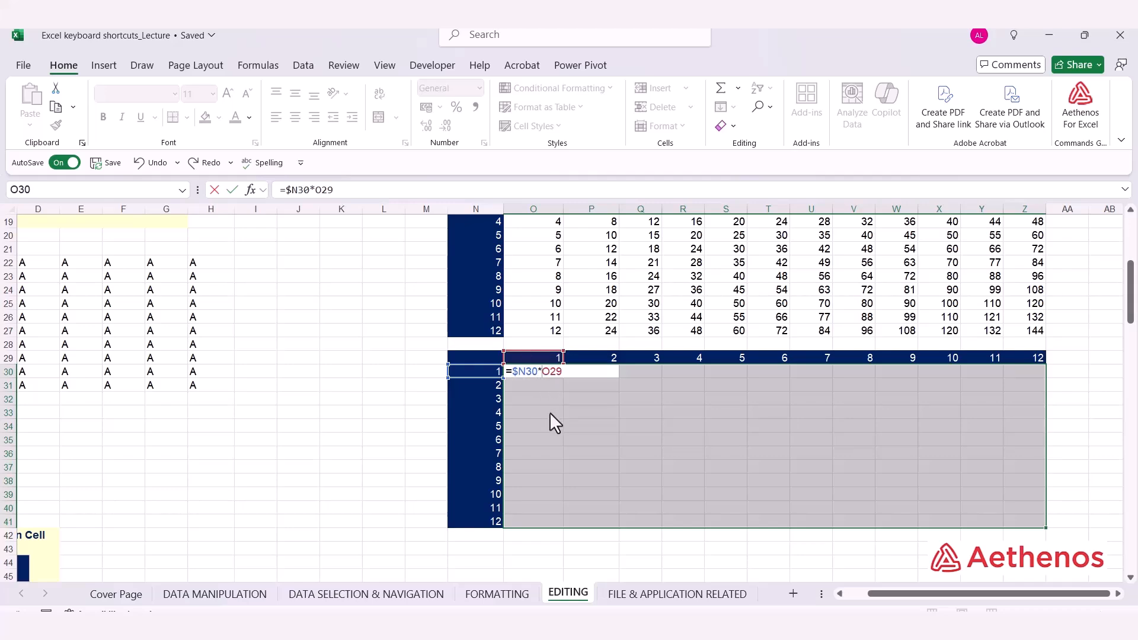
key(F4)
key(F4)
key(BackSpace)
key(ctrl+Return)
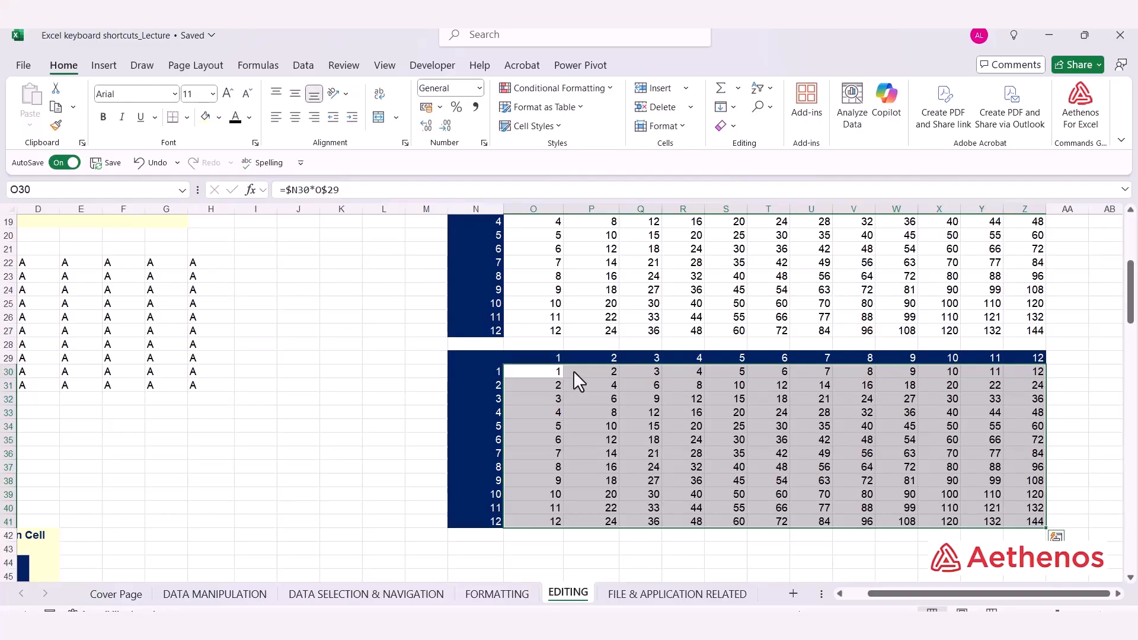
Check the filled formulas in cells P34, Z41 and W36 of the lower multiplication table without changing them.
click(603, 422)
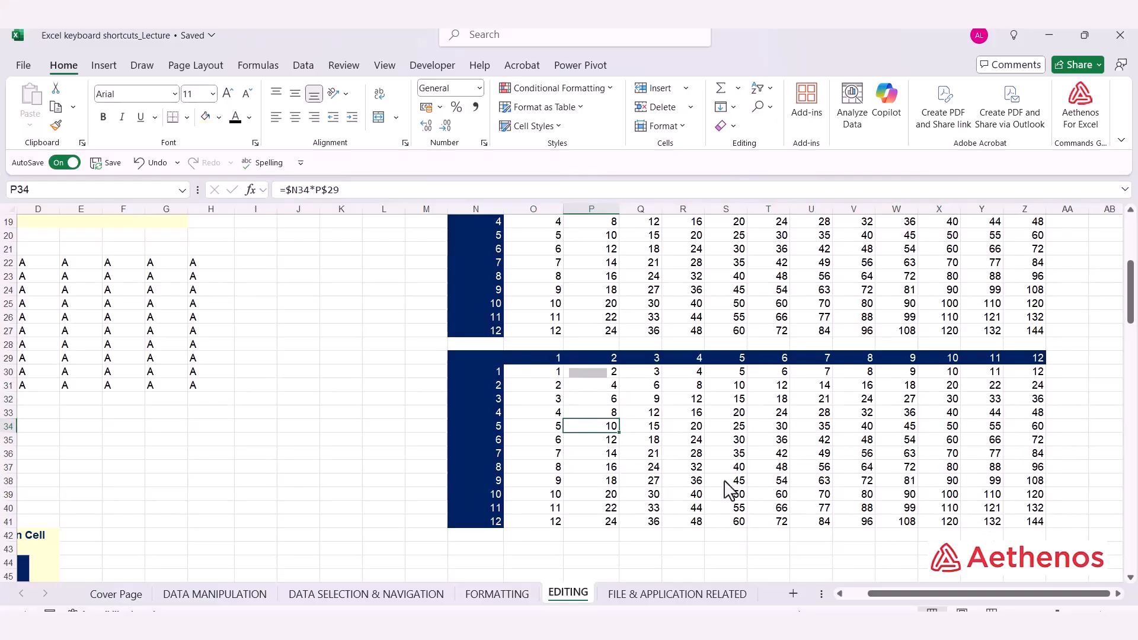
double_click(1025, 522)
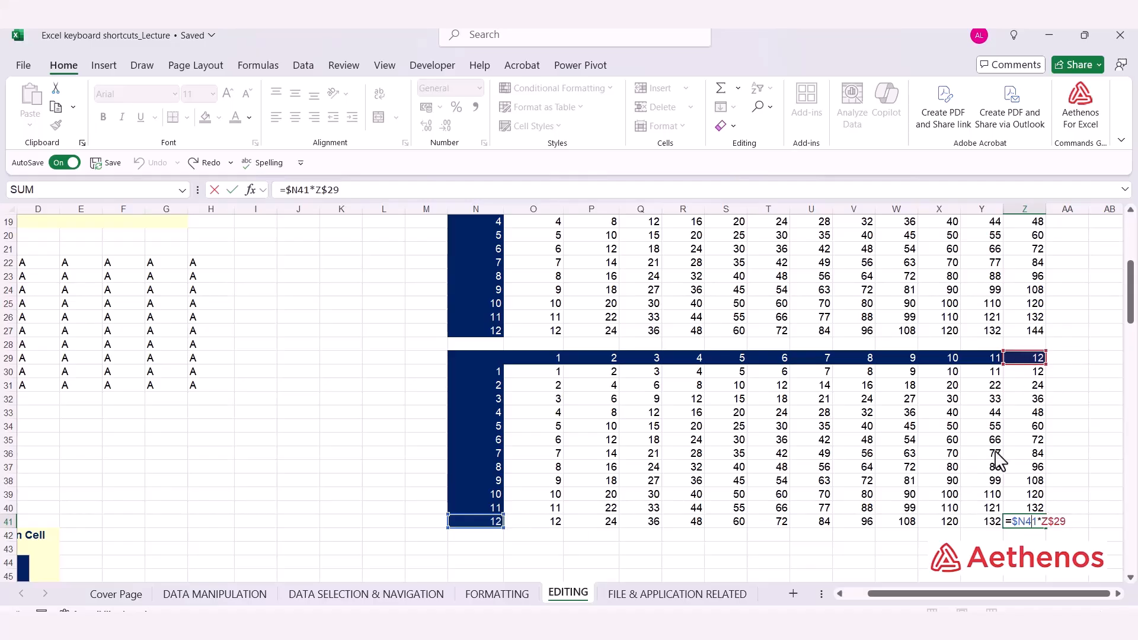
key(Escape)
double_click(901, 449)
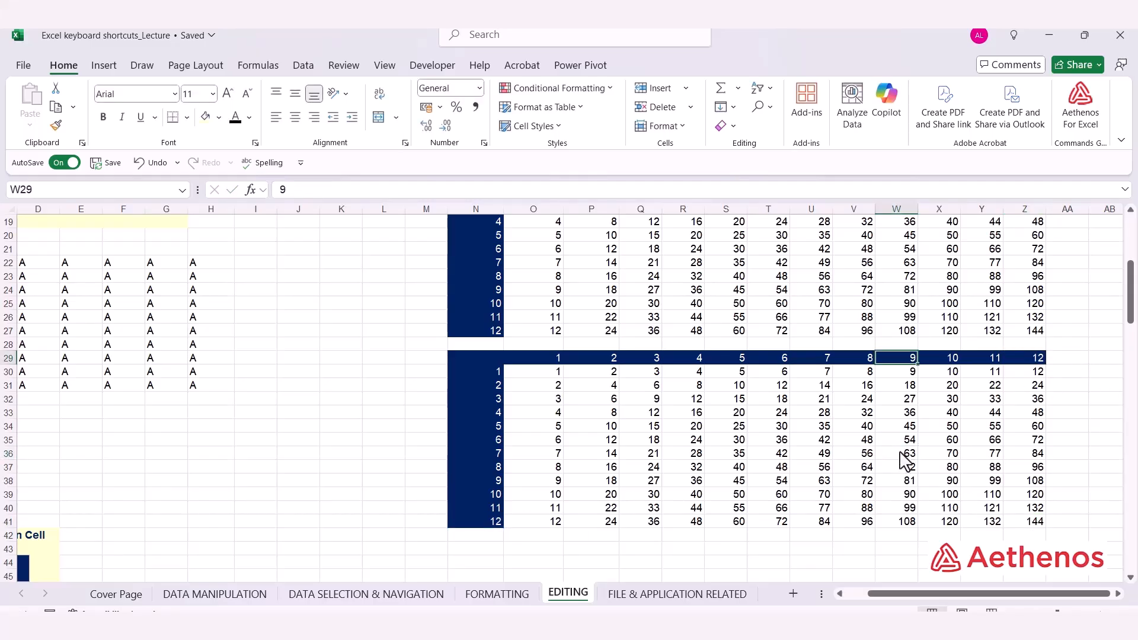
double_click(900, 456)
key(Escape)
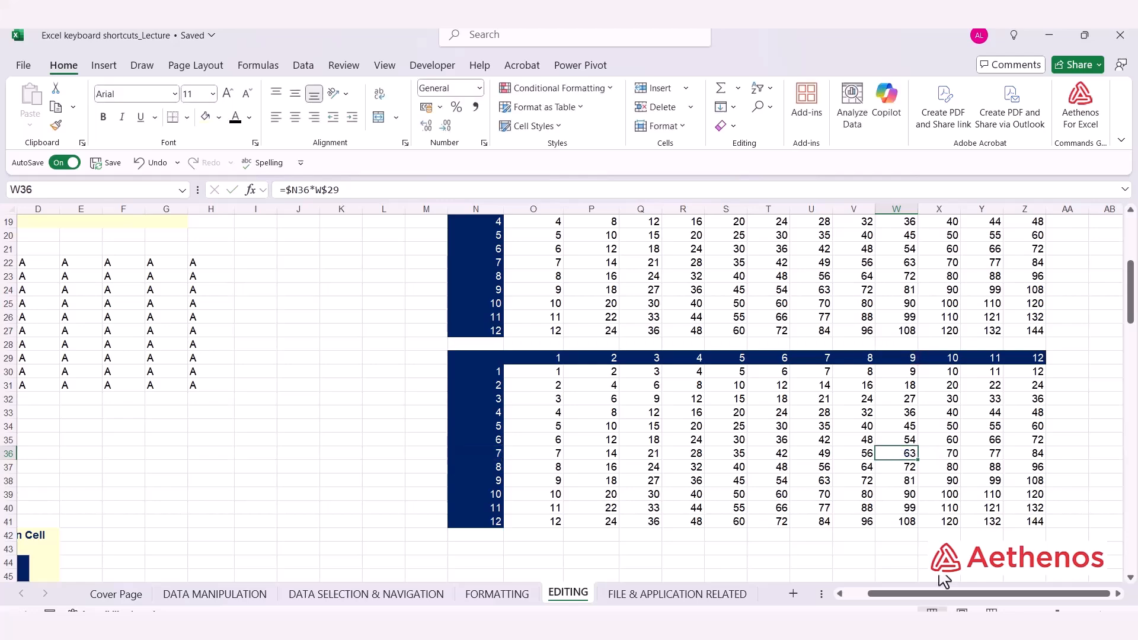
drag(939, 590, 865, 588)
scroll(381, 447, up, 3)
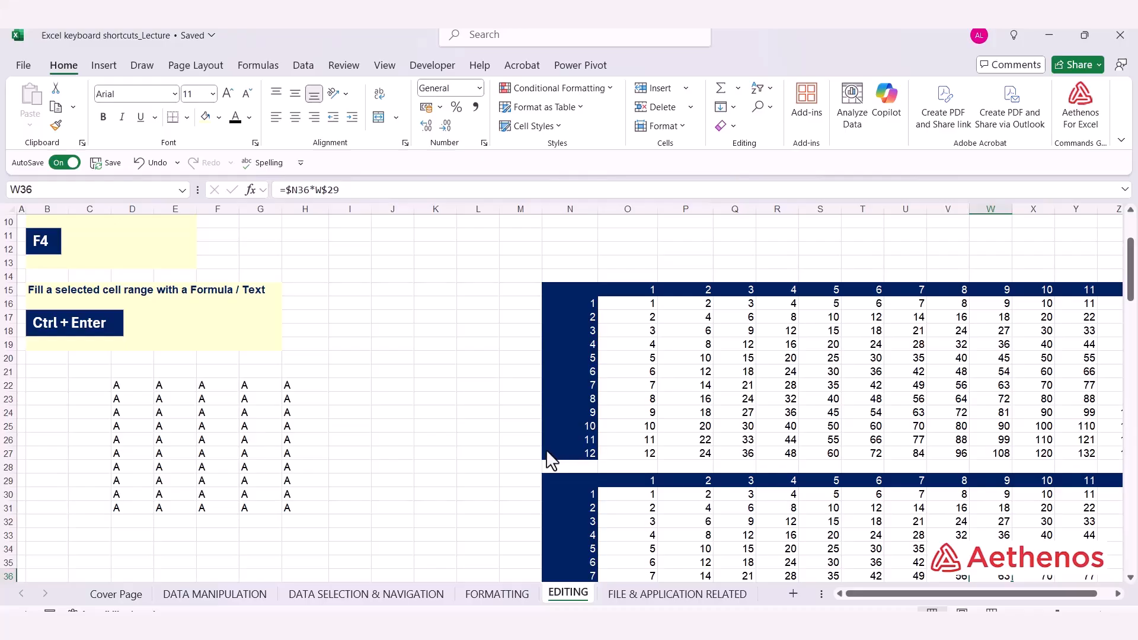
Enter the formula =I9*100 in cell I11.
click(400, 385)
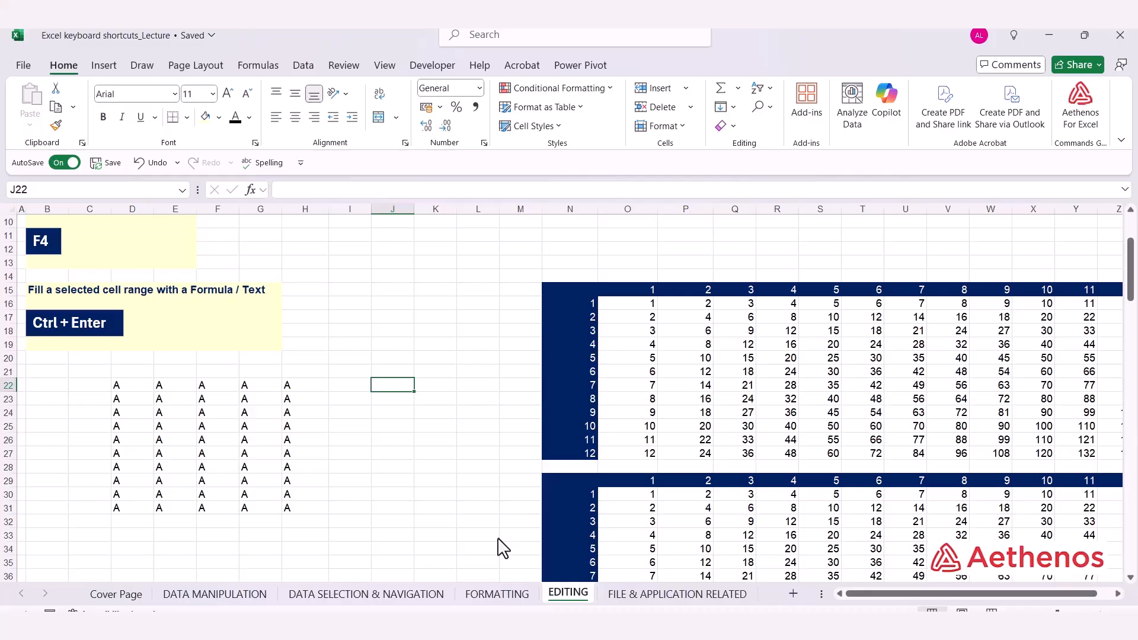
scroll(503, 548, up, 3)
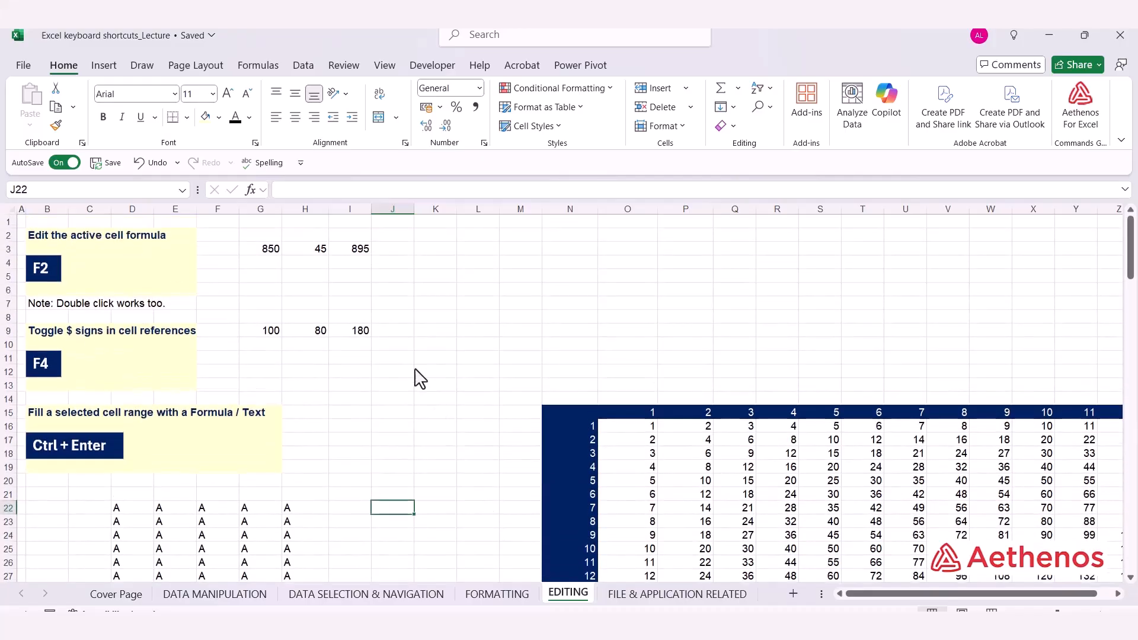
click(367, 363)
text(=)
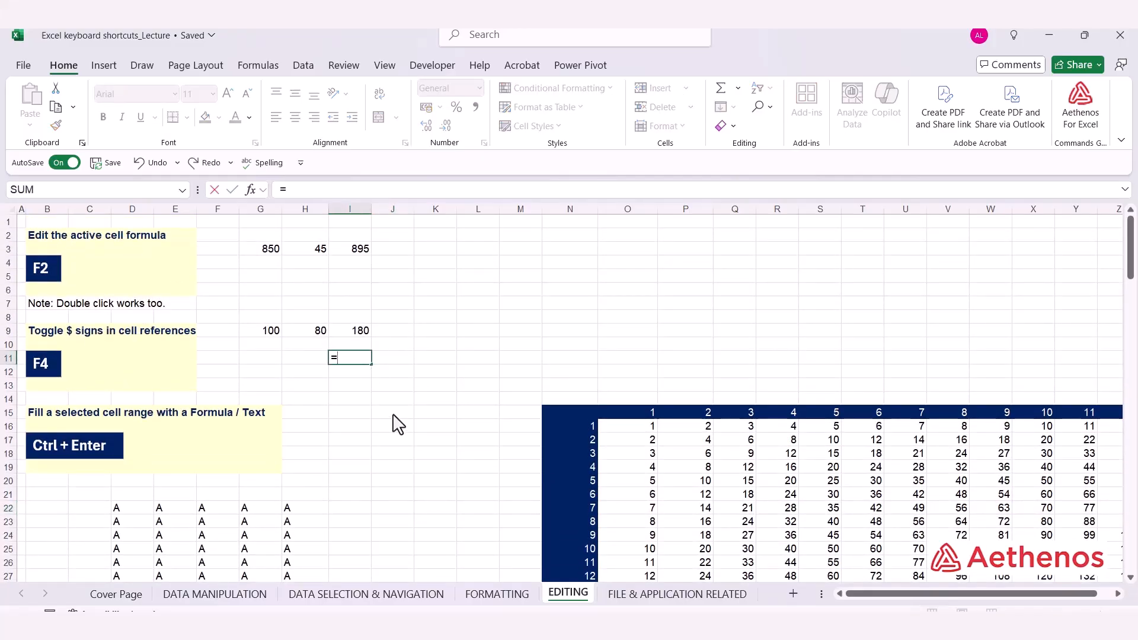
key(Up)
key(Up)
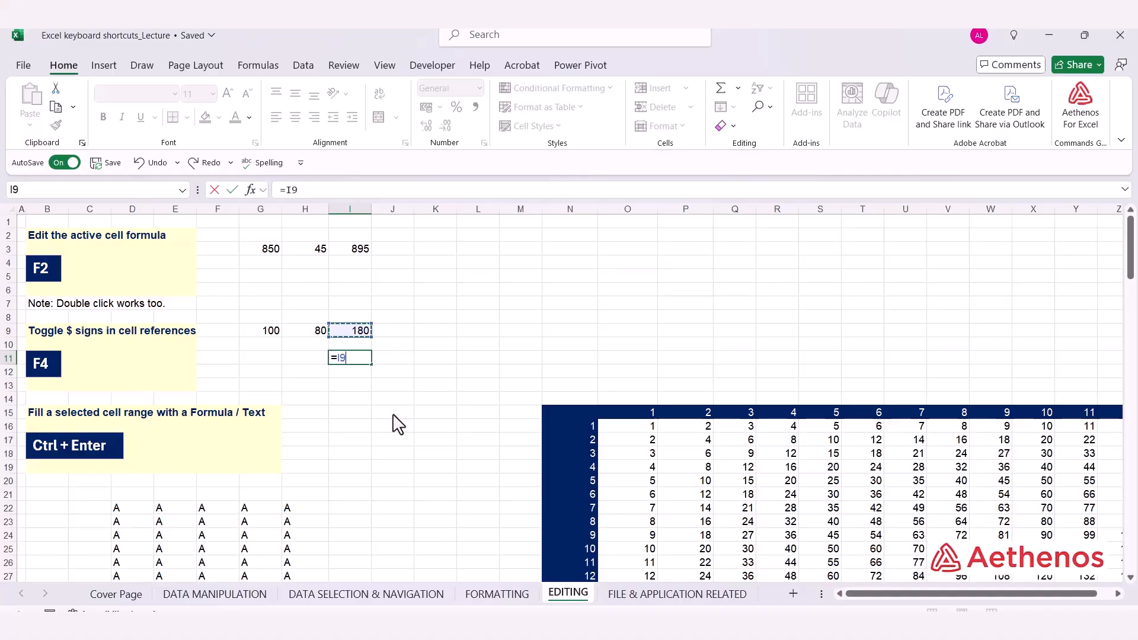
text(*100)
key(ctrl+Return)
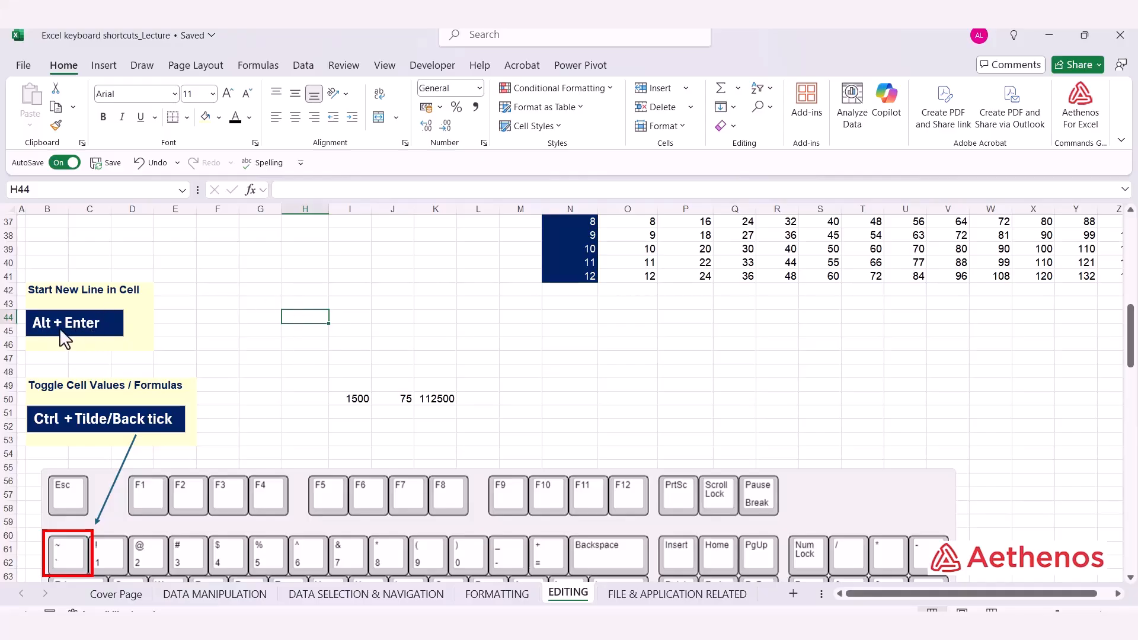
Enter "This is the first line" and "This is the second line" as two separate lines within cell H44.
click(294, 189)
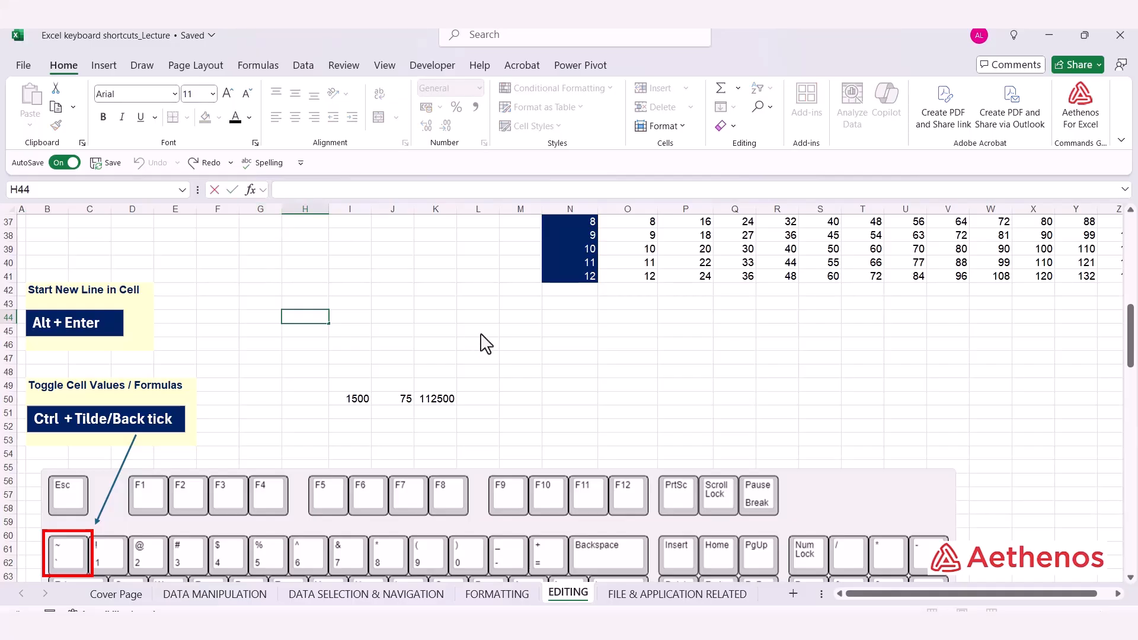
text(This is the first)
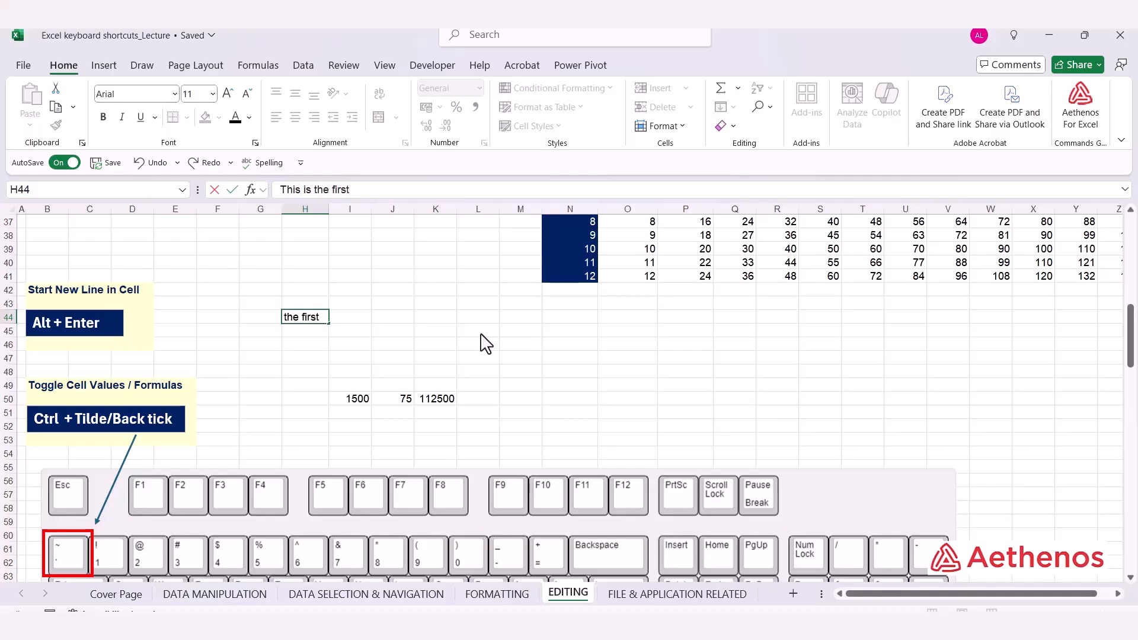
text( line)
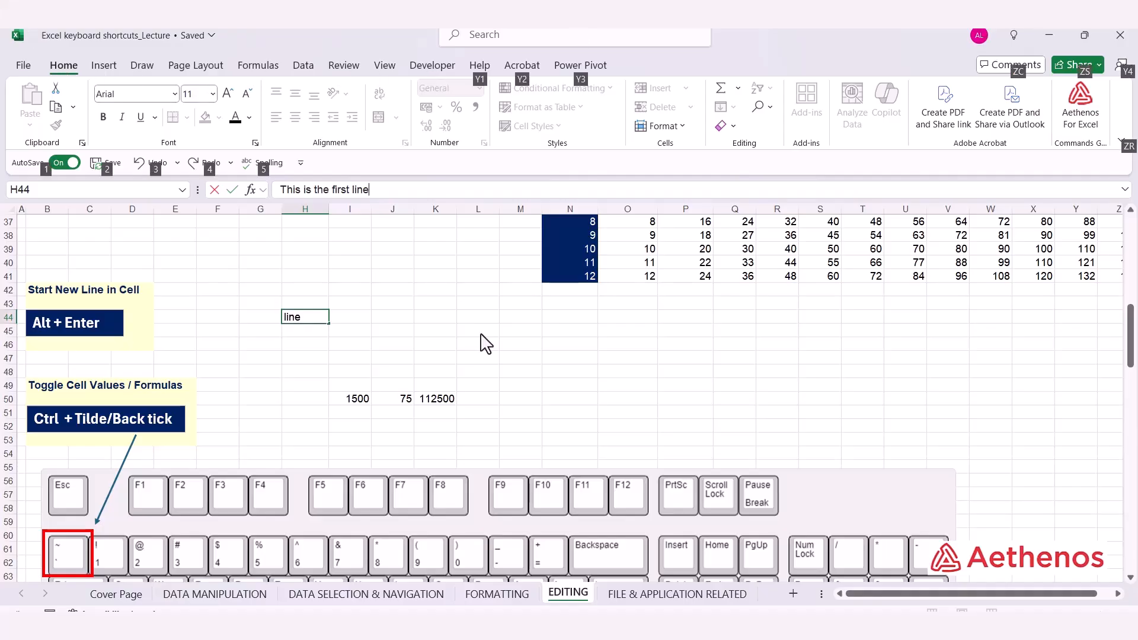
key(Delete)
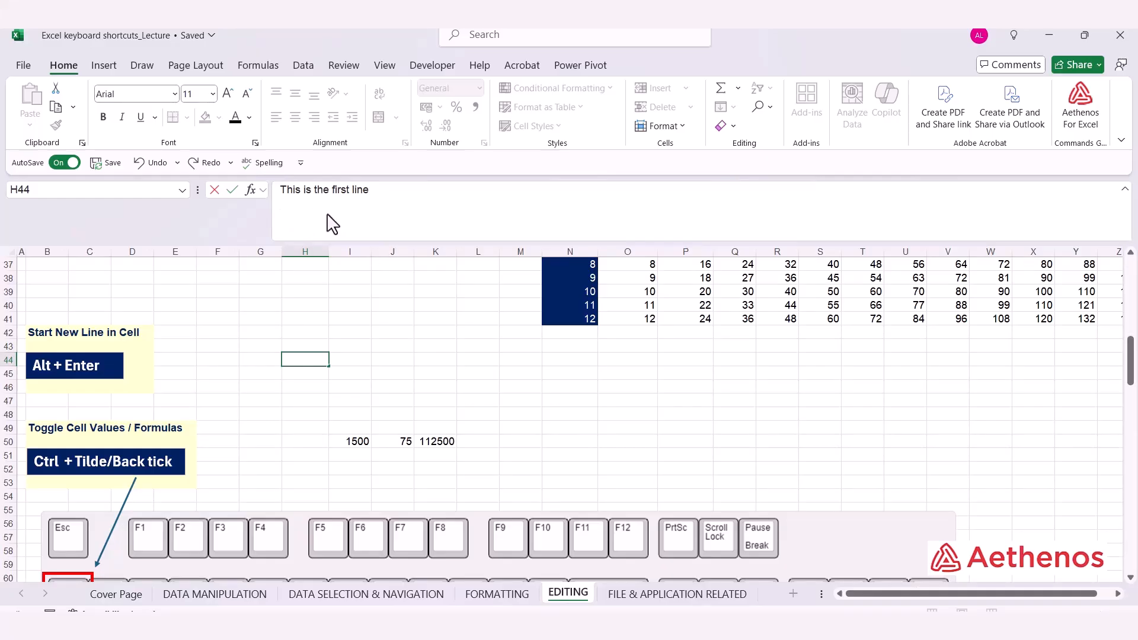
text(This is the second line)
key(Return)
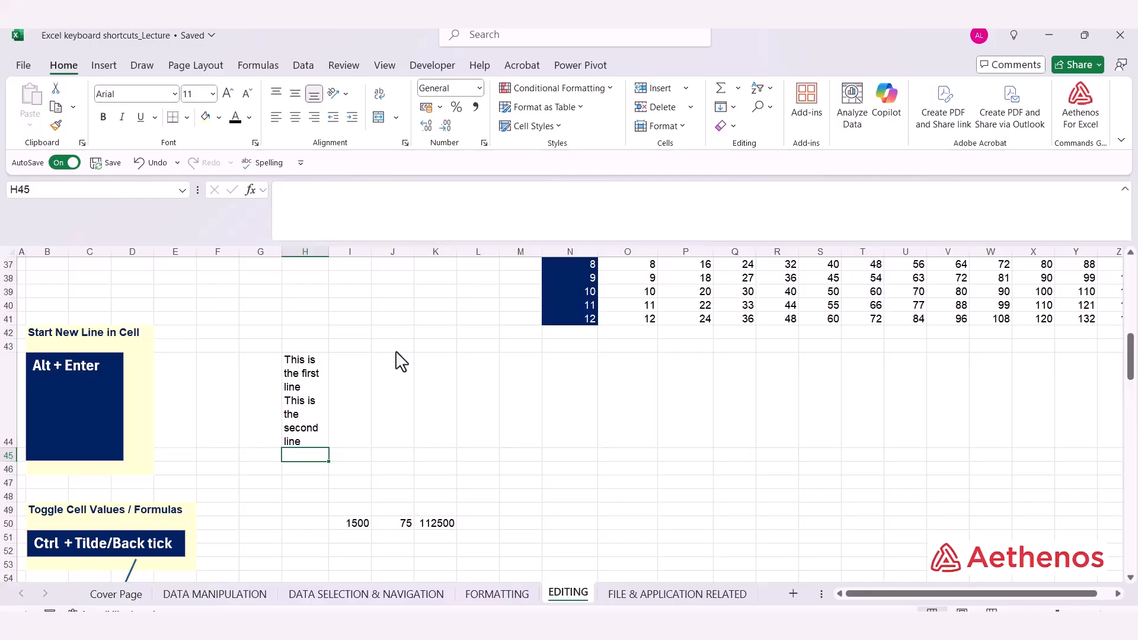
Widen column H so each line of the text in H44 fits without wrapping.
double_click(329, 254)
click(329, 254)
drag(329, 254, 449, 261)
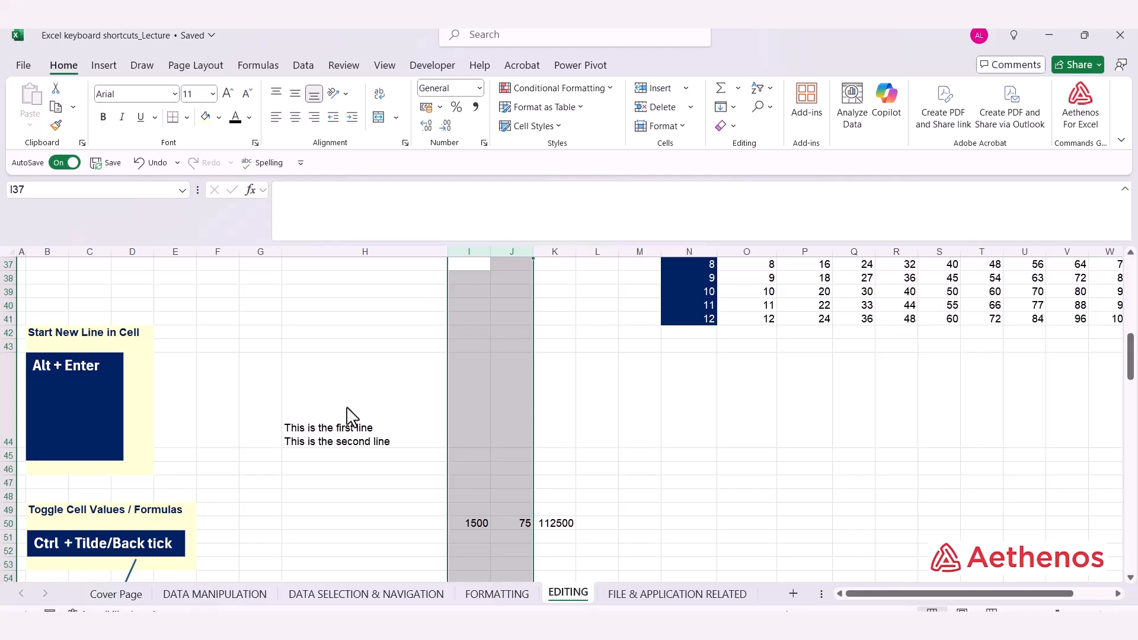
Undo the widening of column H and the two-line entry in H44, and collapse the expanded formula bar.
key(ctrl+z)
key(ctrl+z)
scroll(346, 406, down, 3)
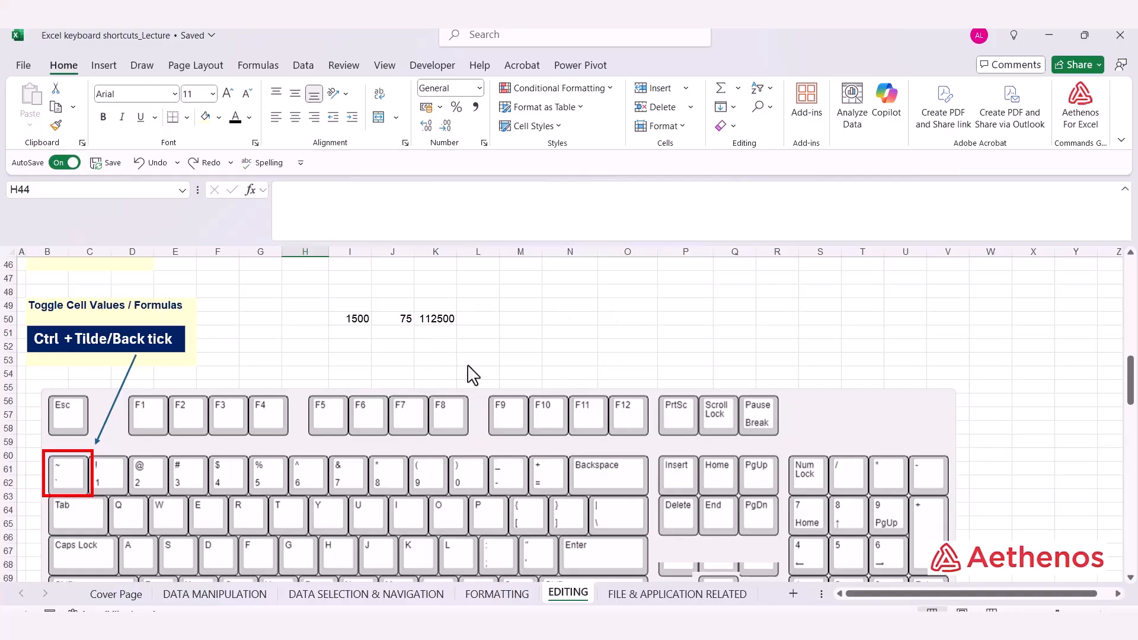
key(ctrl+shift+u)
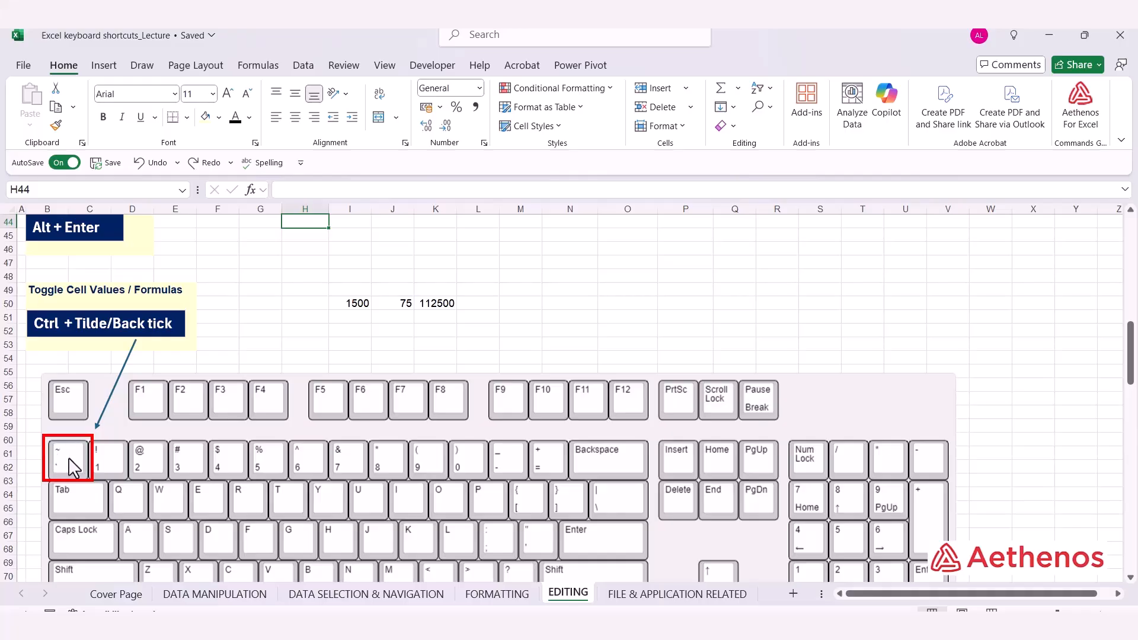
Check the formula in cell K50 and switch the sheet from showing values to showing formulas.
click(426, 306)
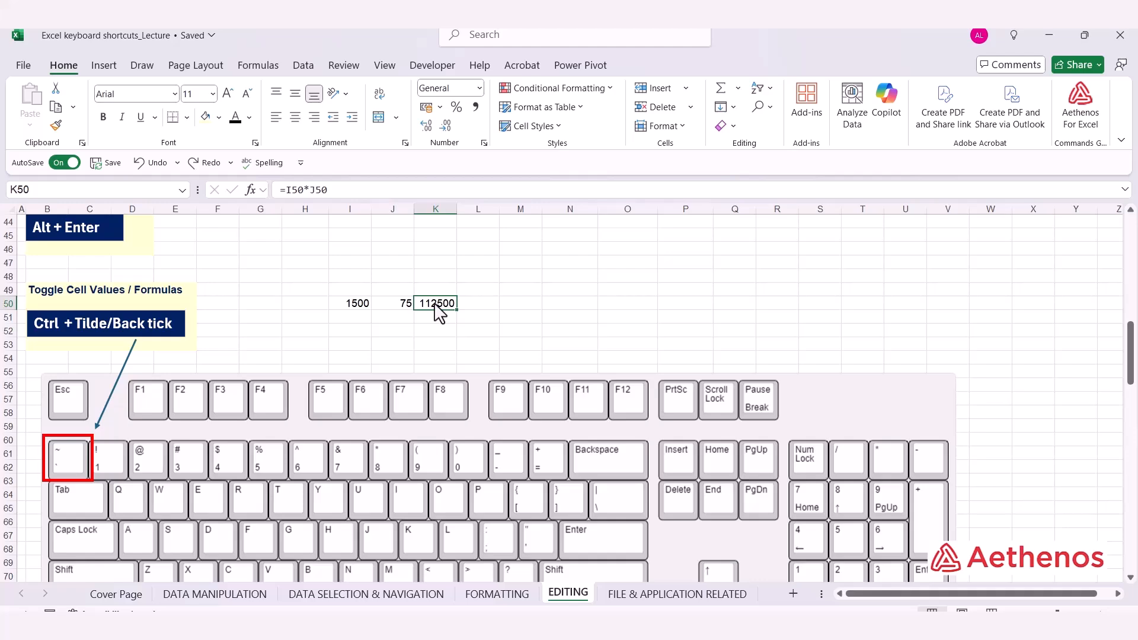
click(490, 307)
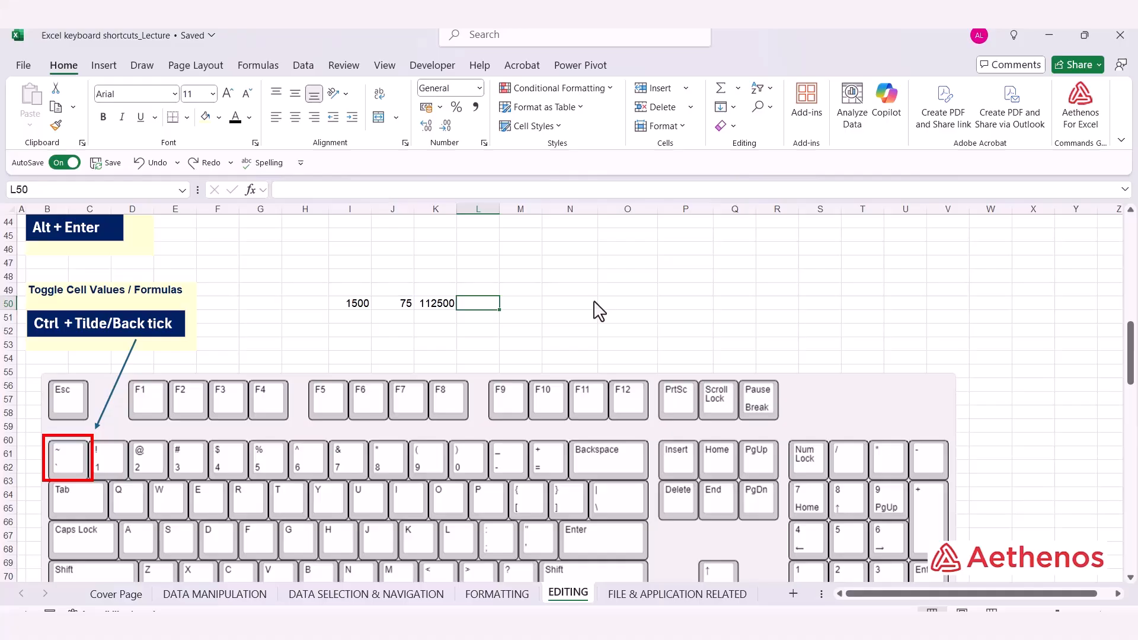
key(ctrl+grave)
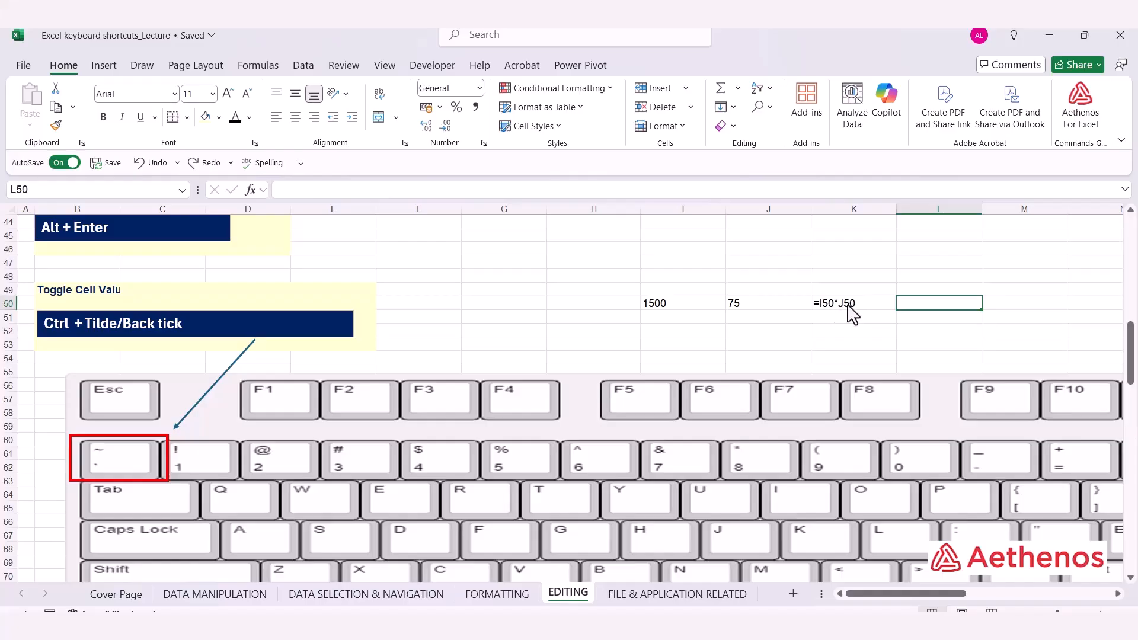
Examine the displayed formulas throughout the sheet, including both multiplication tables, and switch back to showing values.
scroll(852, 318, up, 14)
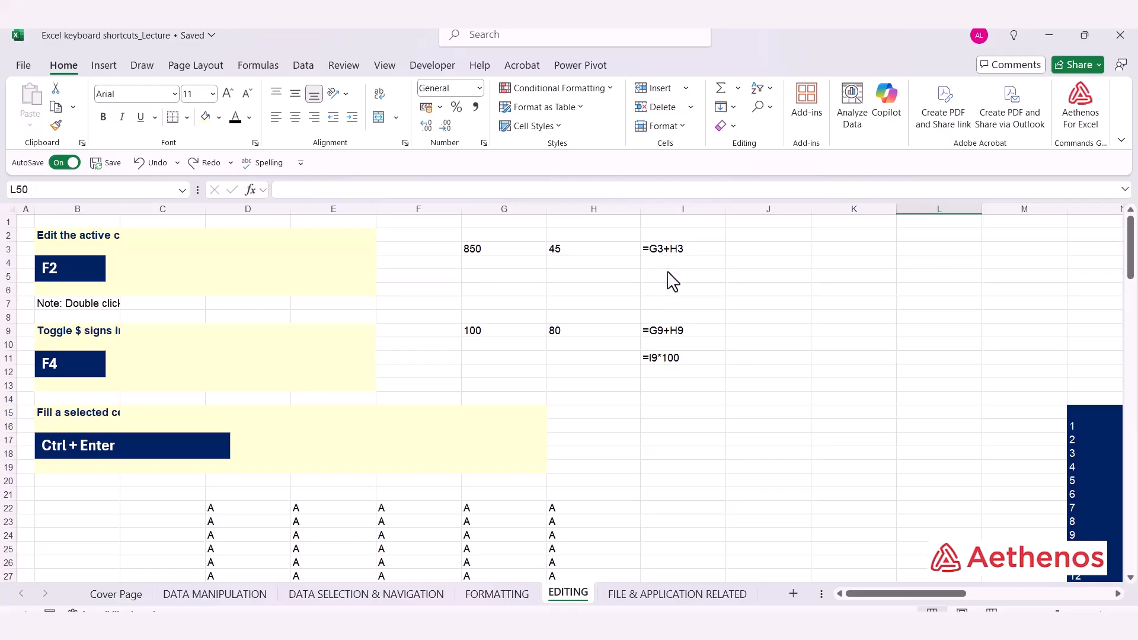
scroll(658, 393, down, 4)
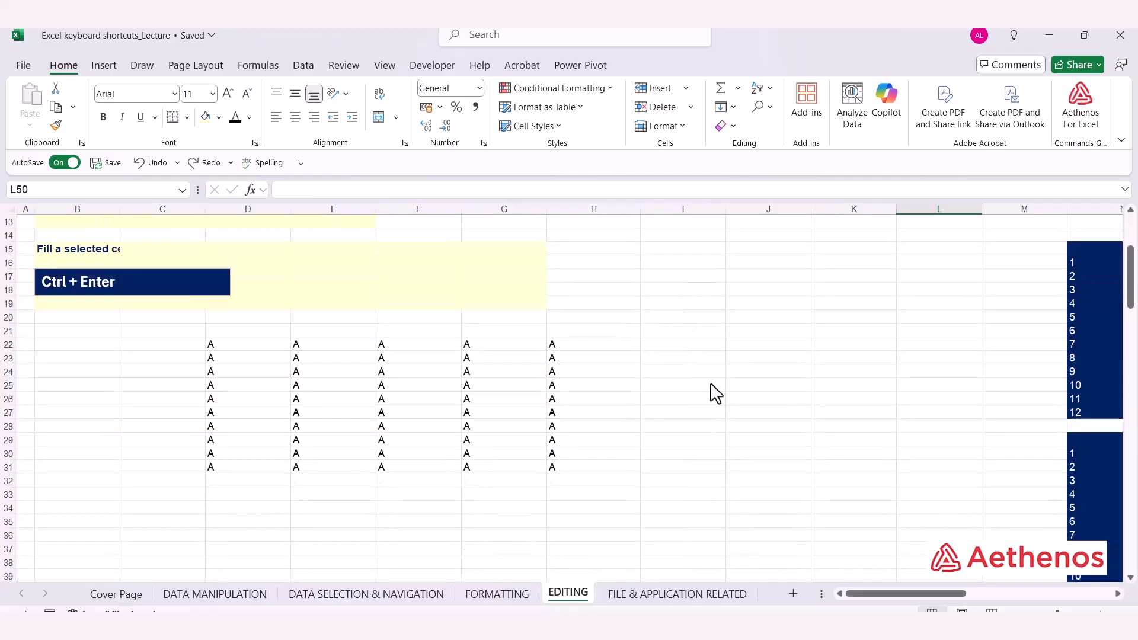
drag(882, 595, 974, 583)
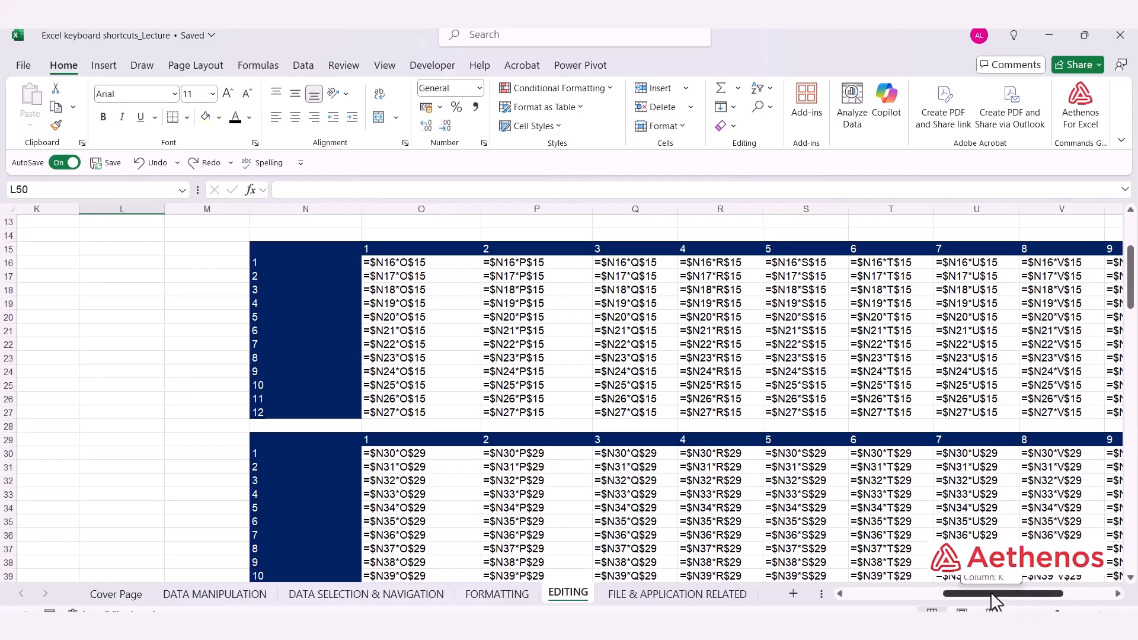
drag(990, 591, 752, 581)
scroll(671, 522, up, 3)
scroll(671, 521, down, 12)
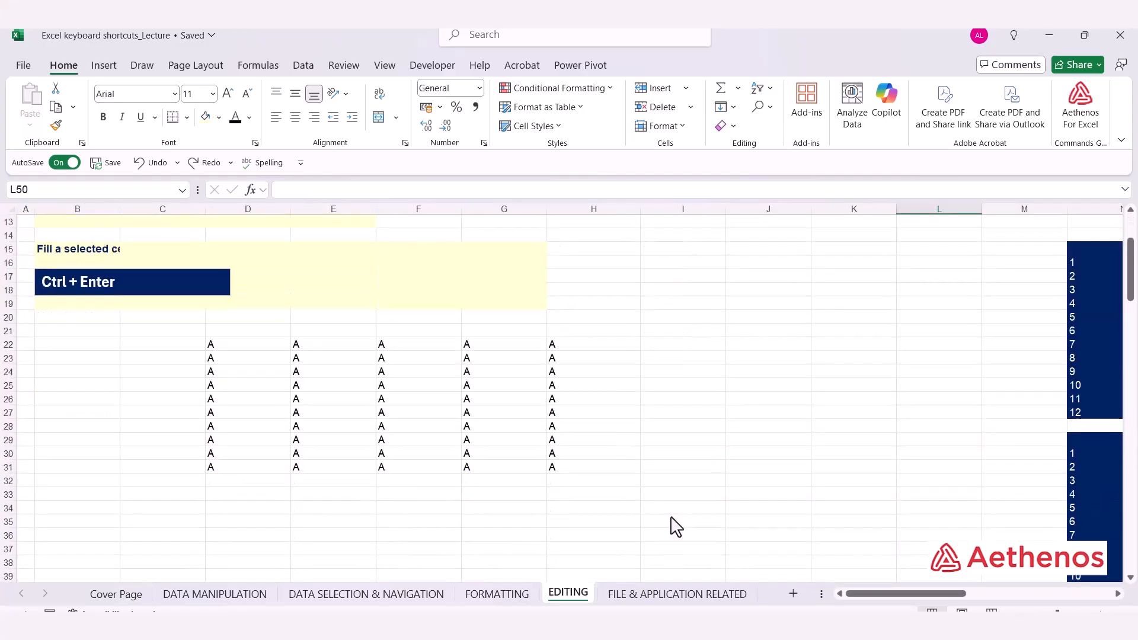
scroll(671, 512, down, 1)
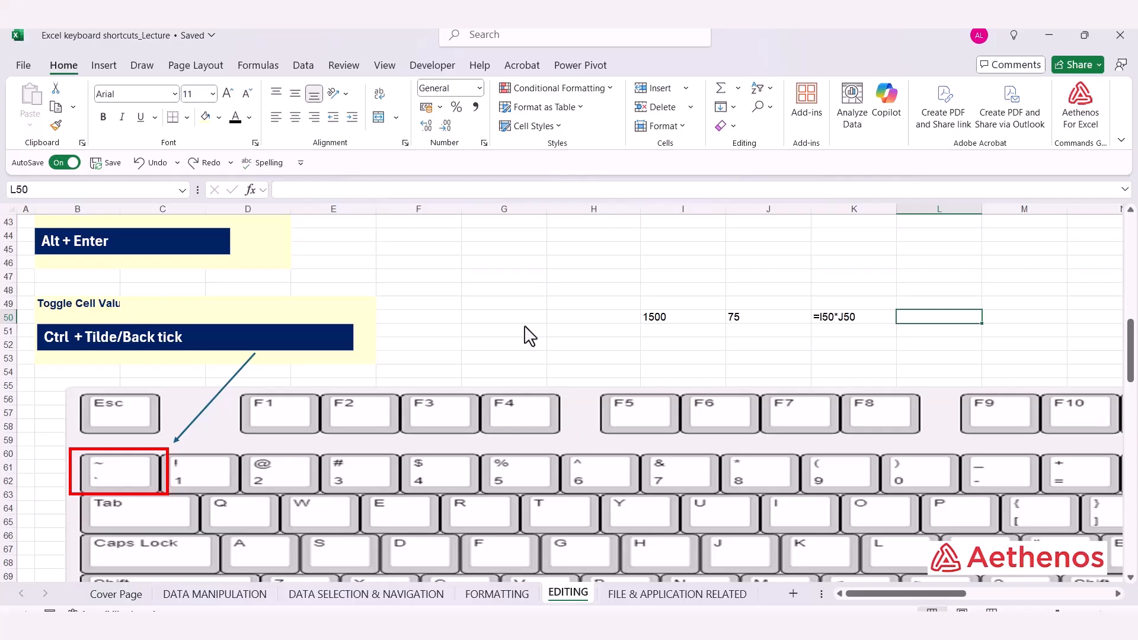
key(ctrl+grave)
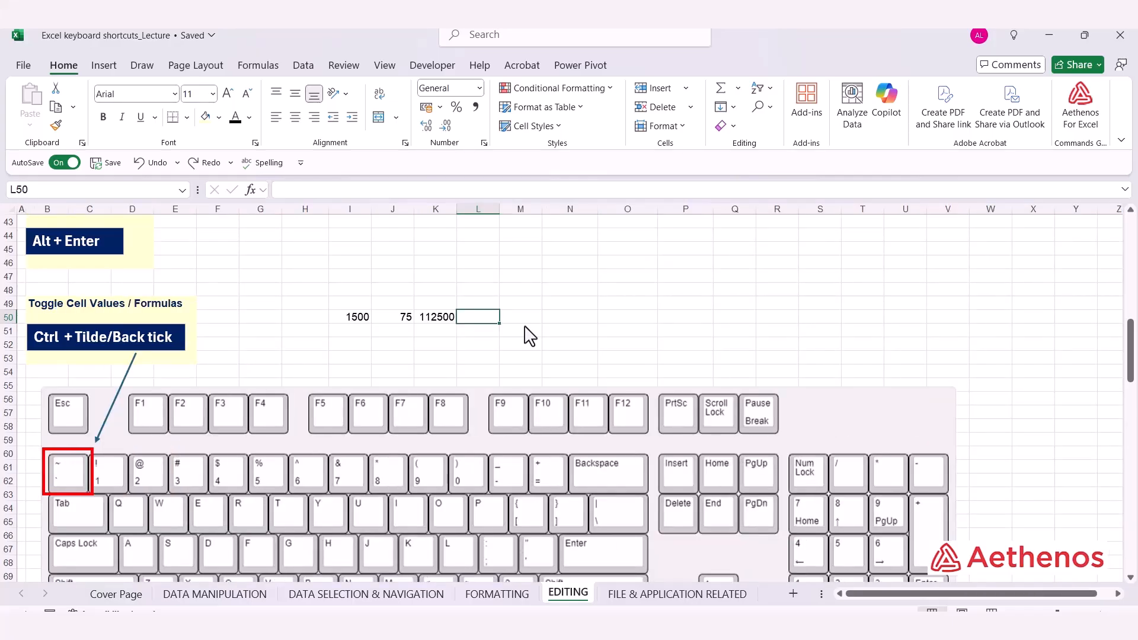
Insert the current time as a static value in cell H80.
scroll(509, 333, down, 1)
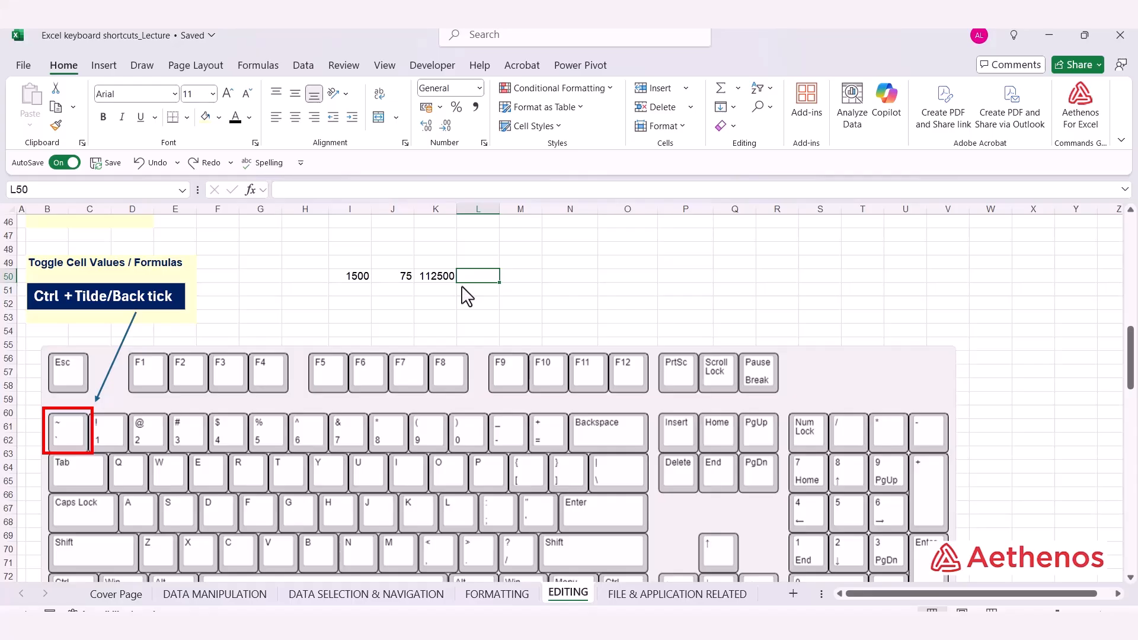
scroll(462, 287, down, 10)
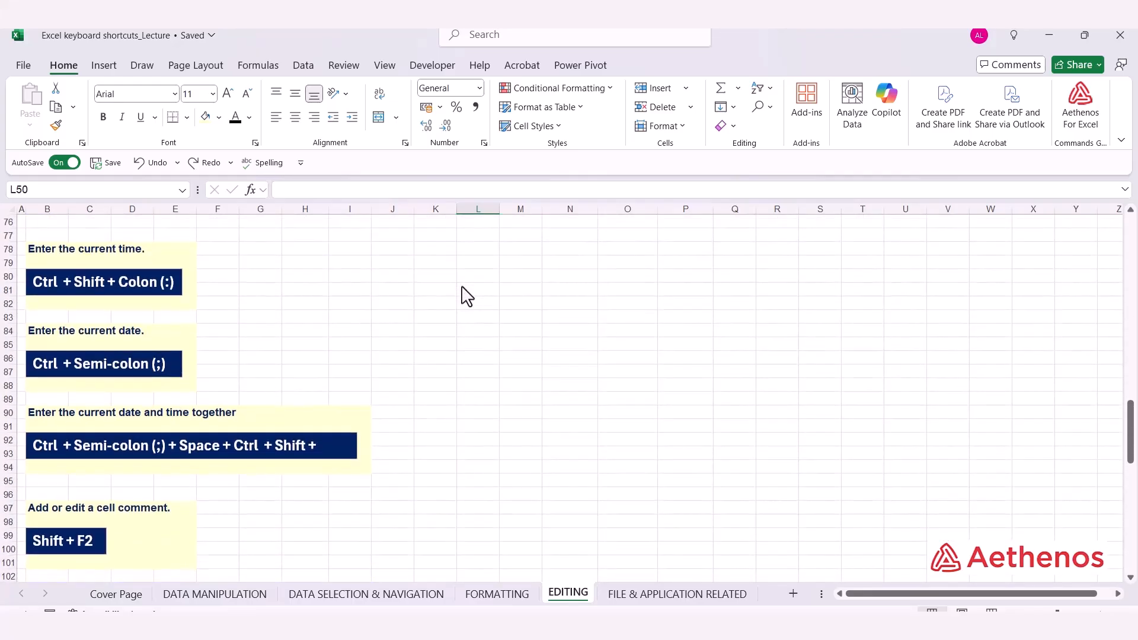
click(309, 278)
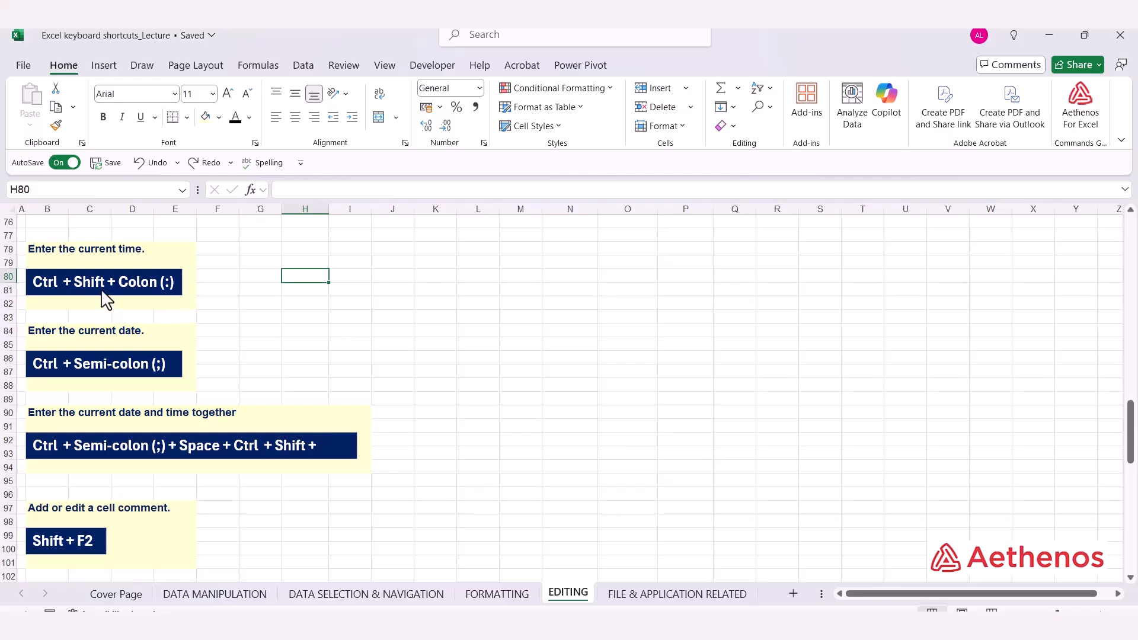
key(ctrl+shift+colon)
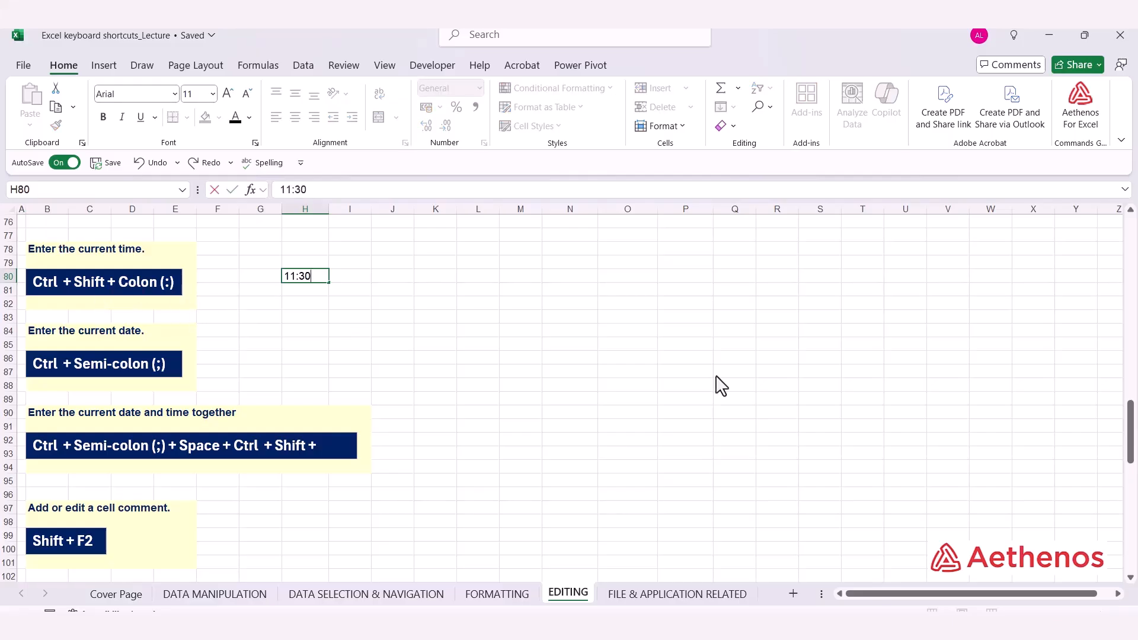
key(Return)
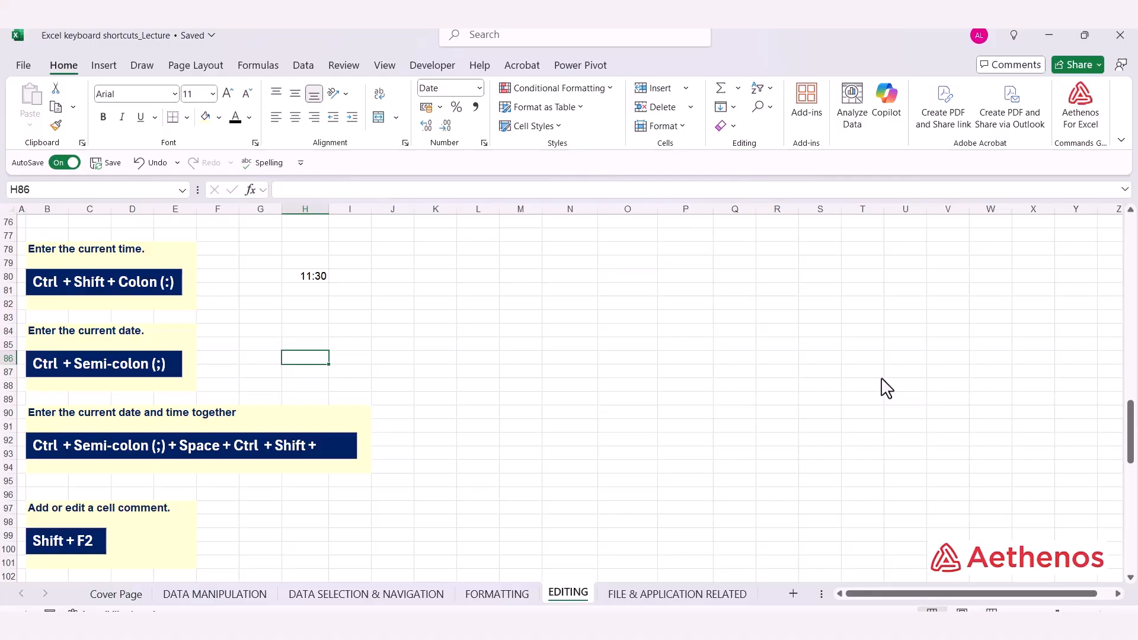
Insert the current date in cell H86 and autofit column H to its contents.
key(ctrl+semicolon)
key(Return)
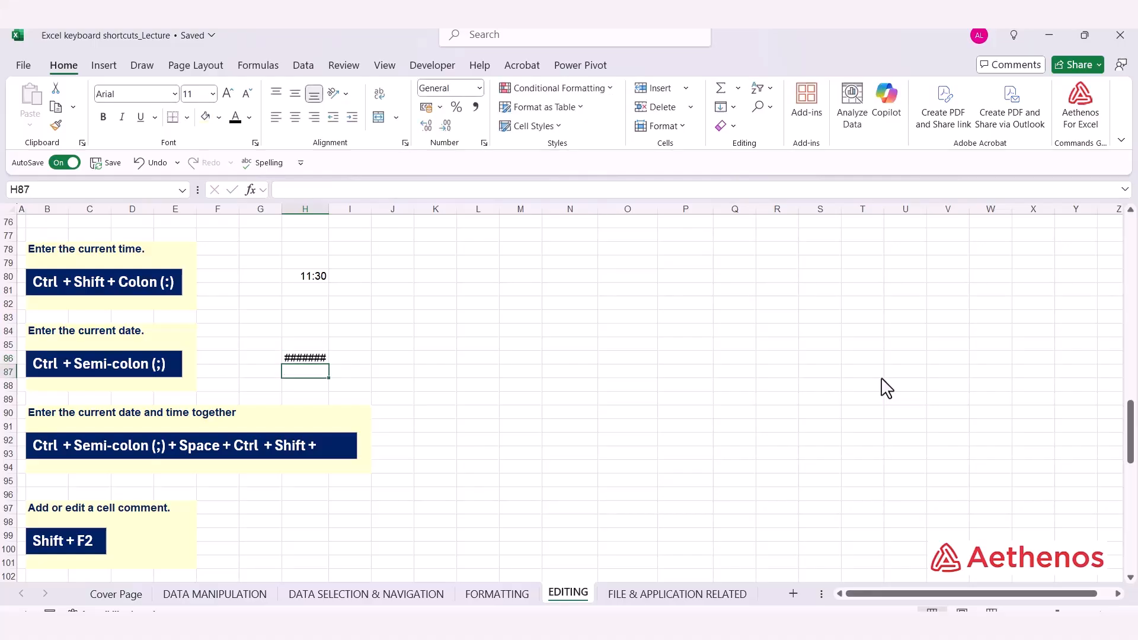
double_click(329, 209)
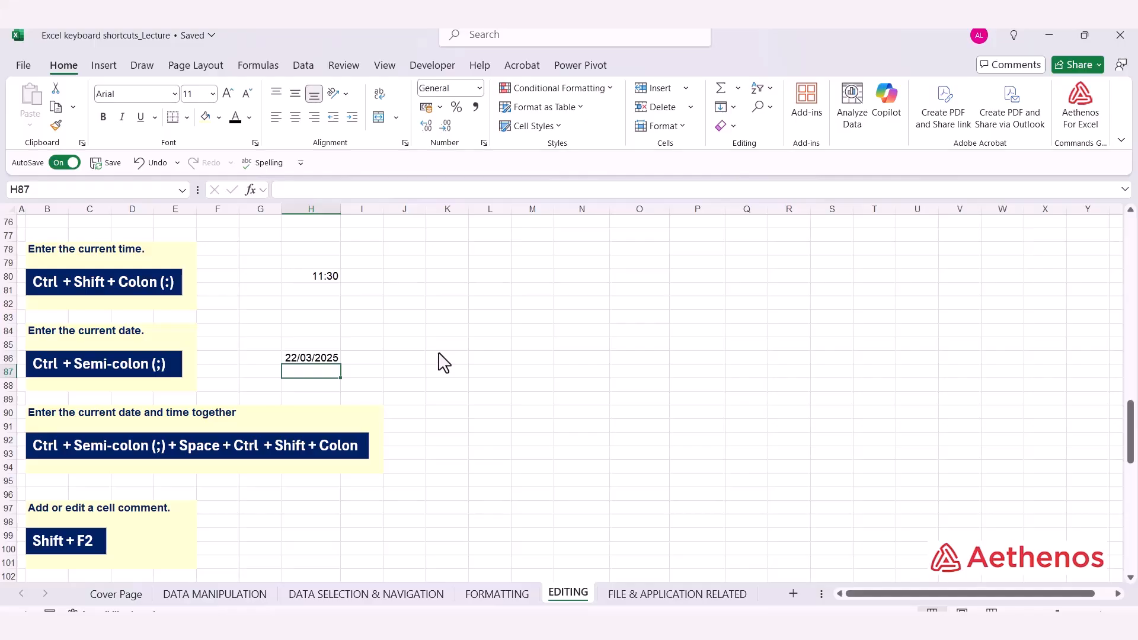
Insert the current date and the current time together in cell K91, separated by a space.
scroll(442, 363, down, 4)
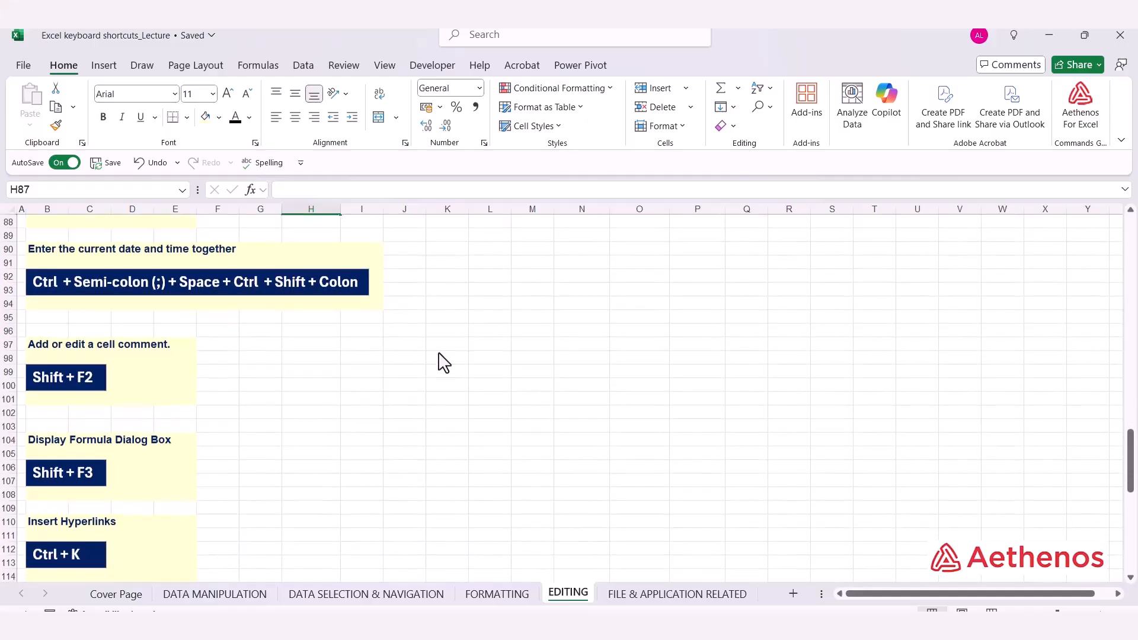
scroll(442, 363, up, 2)
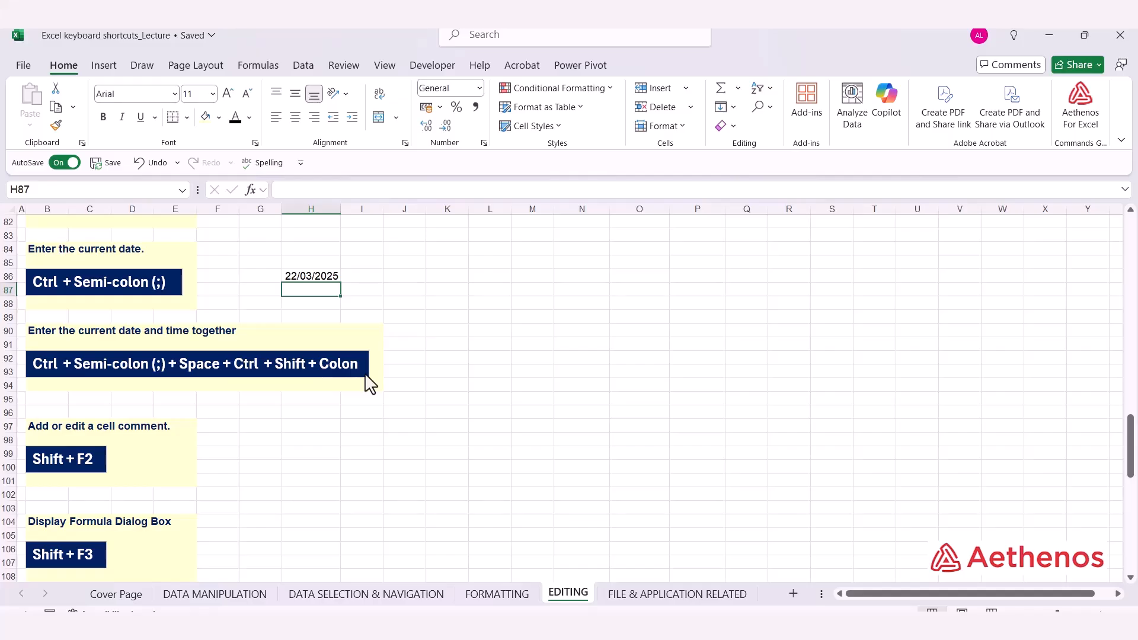
click(455, 345)
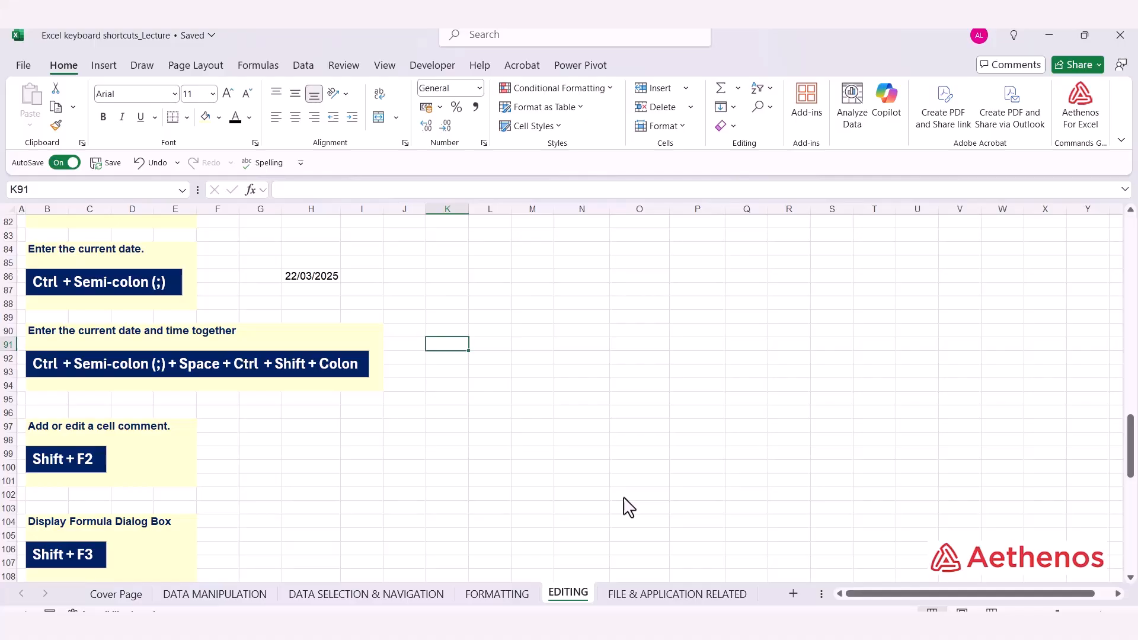
key(ctrl+semicolon)
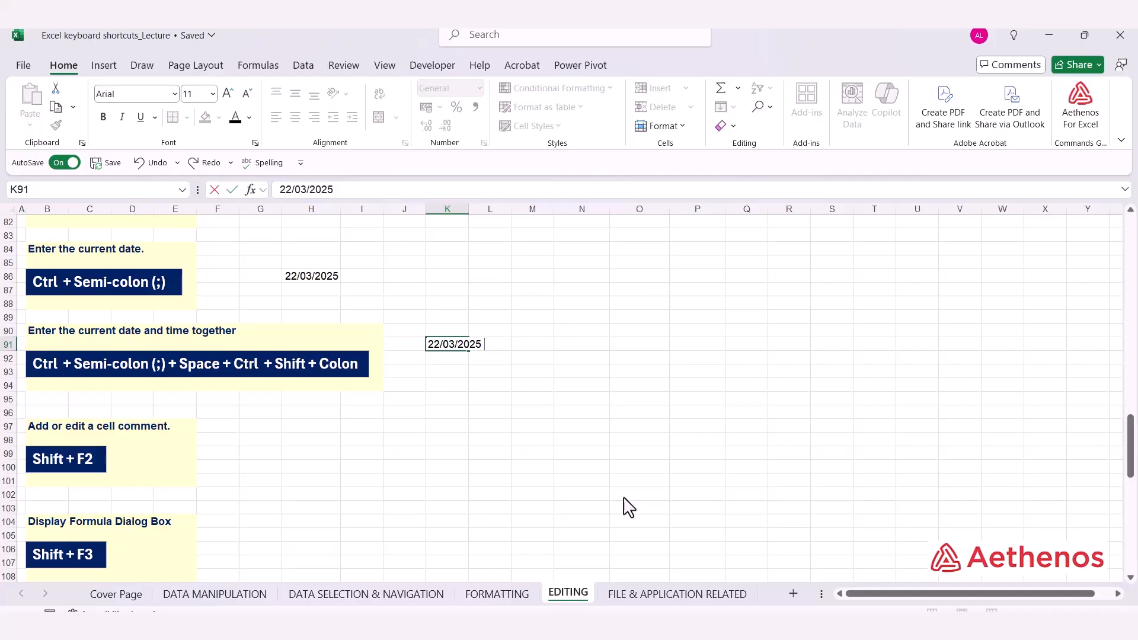
key(ctrl+shift+semicolon)
key(Return)
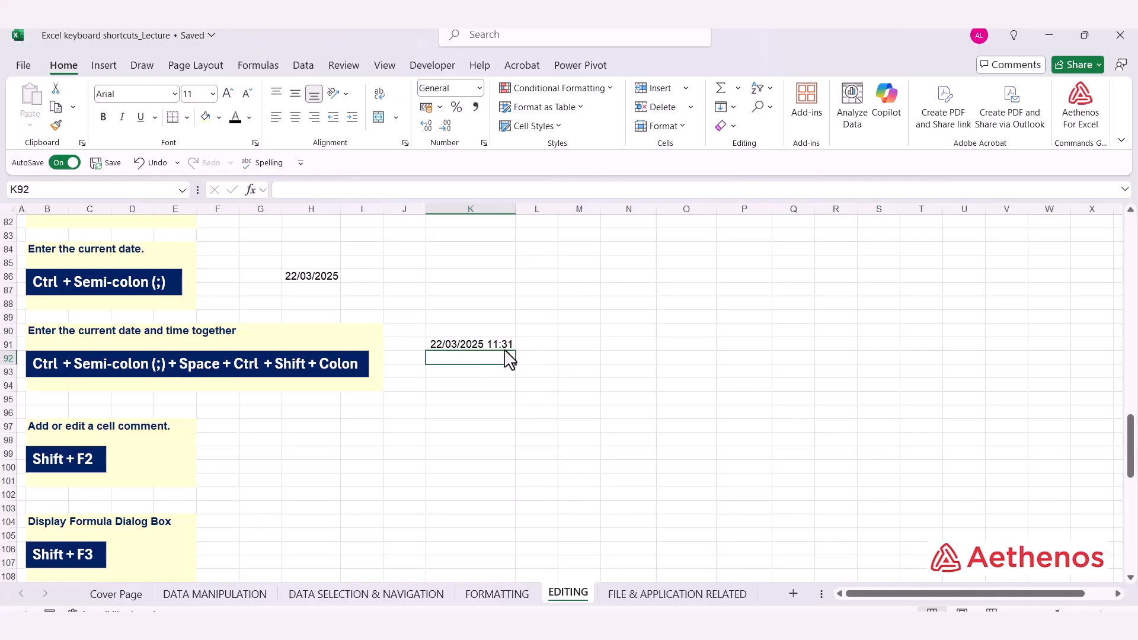
scroll(492, 421, down, 4)
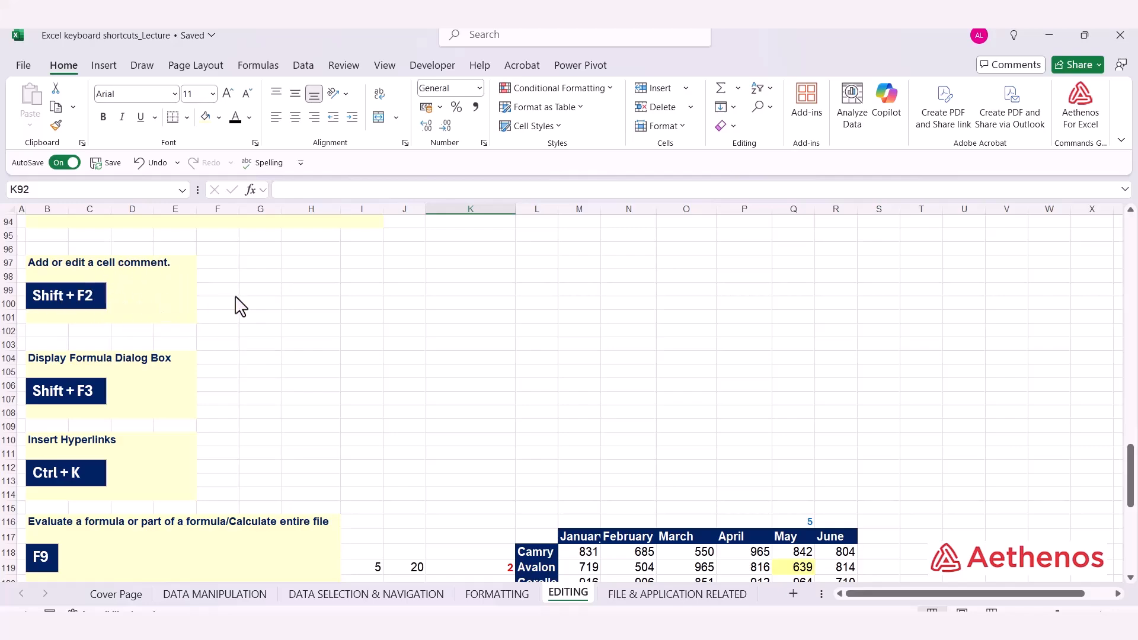
Add a comment with the text "New comment" to cell H99.
click(305, 298)
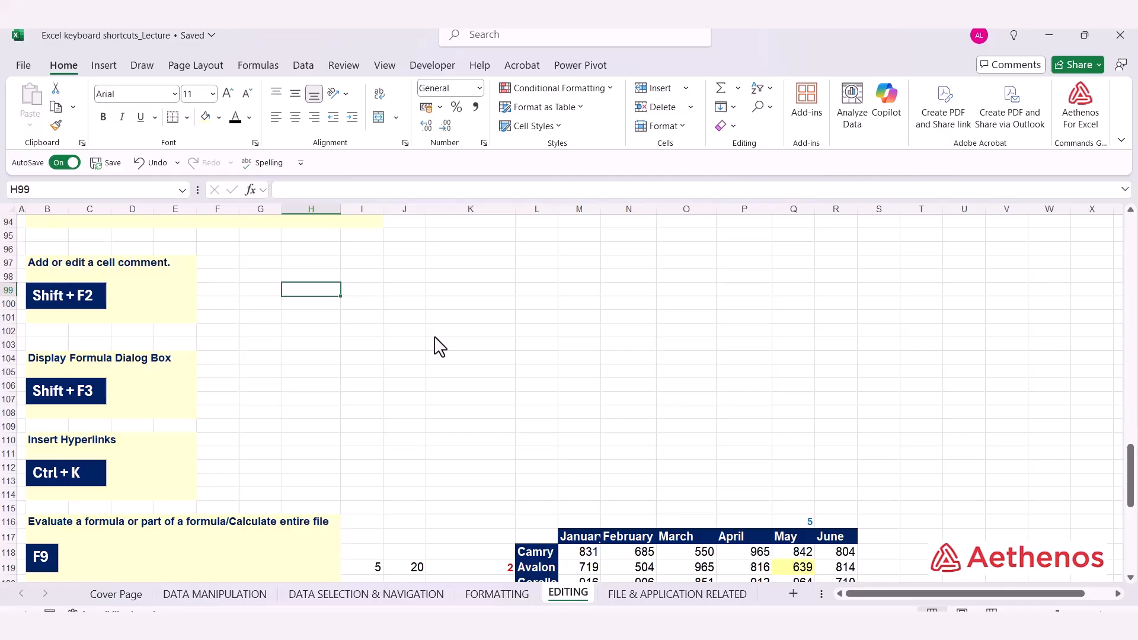
key(shift+F2)
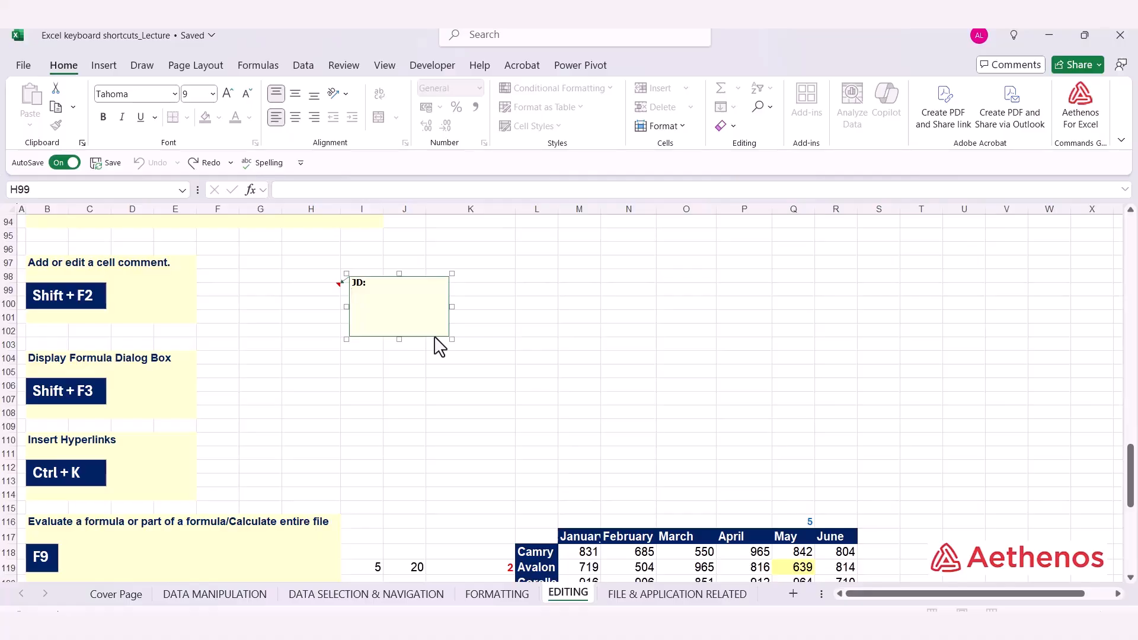
text(New comment)
click(522, 303)
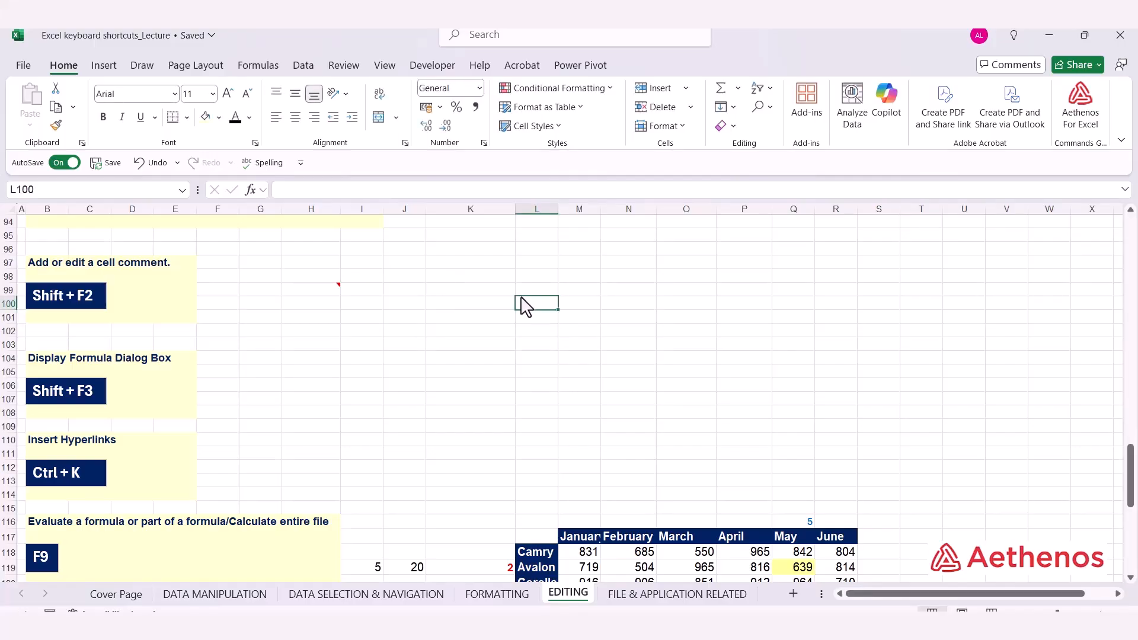
Reopen the comment on cell H99 for editing and leave its text as it is.
click(299, 290)
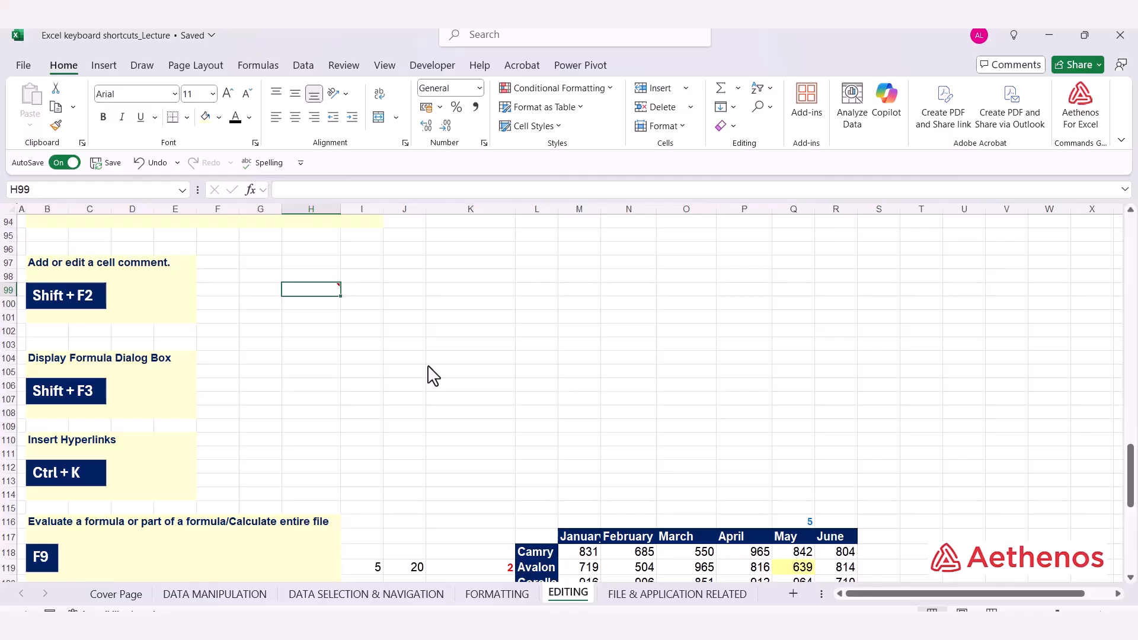
key(shift+F2)
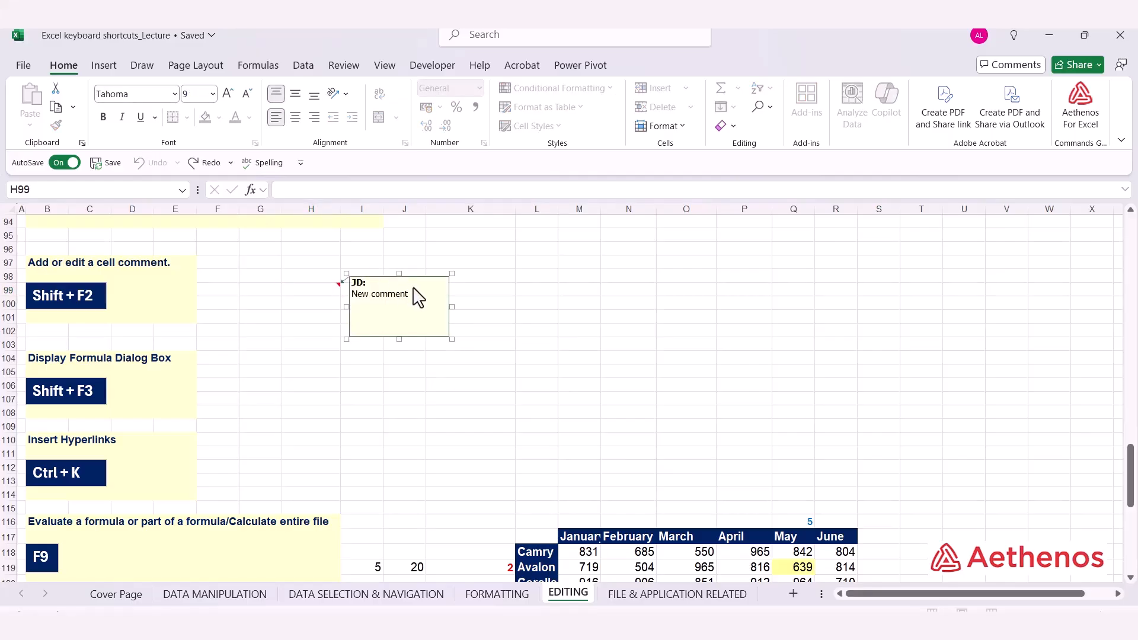
click(505, 309)
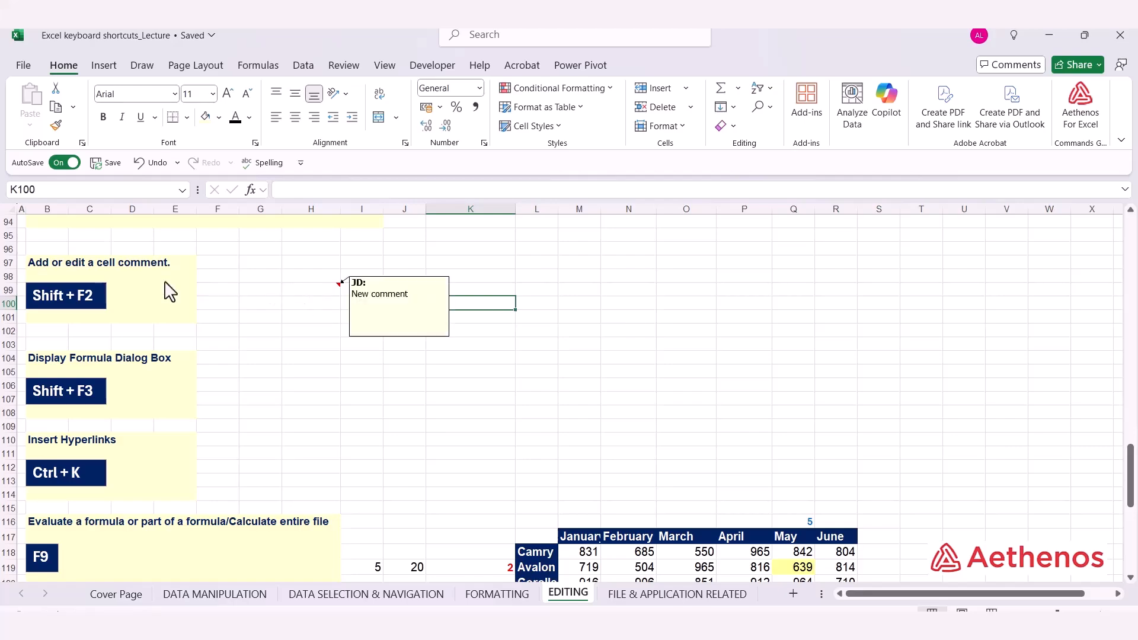
click(308, 299)
click(376, 360)
Open the Insert Function dialog for cell H105, choose SUM to display its arguments, and cancel the function.
scroll(368, 363, down, 2)
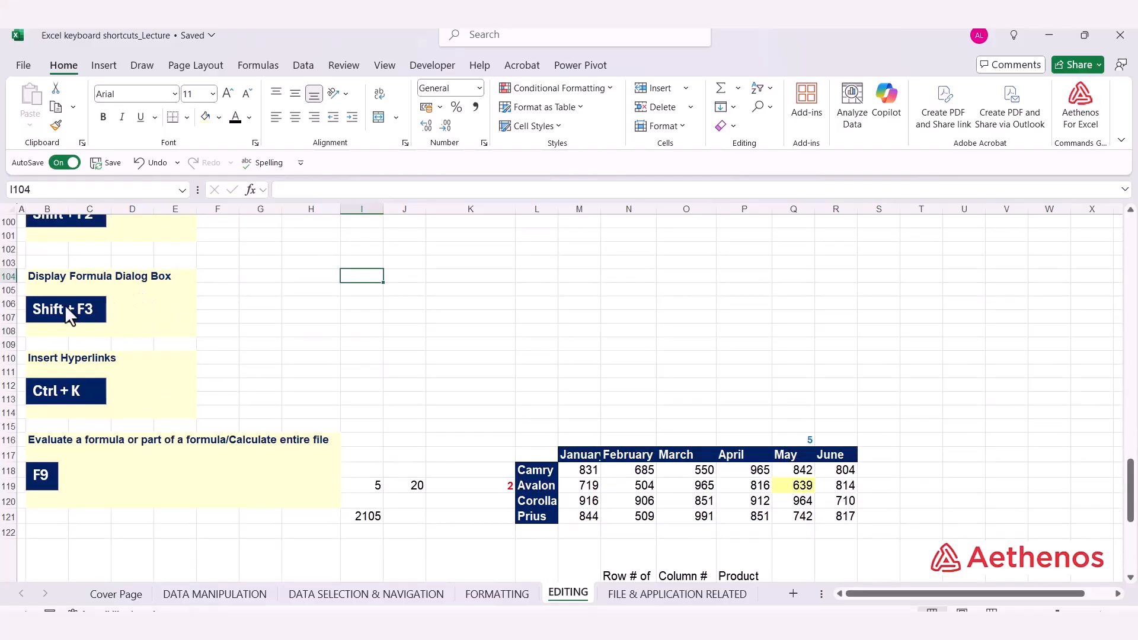
click(320, 291)
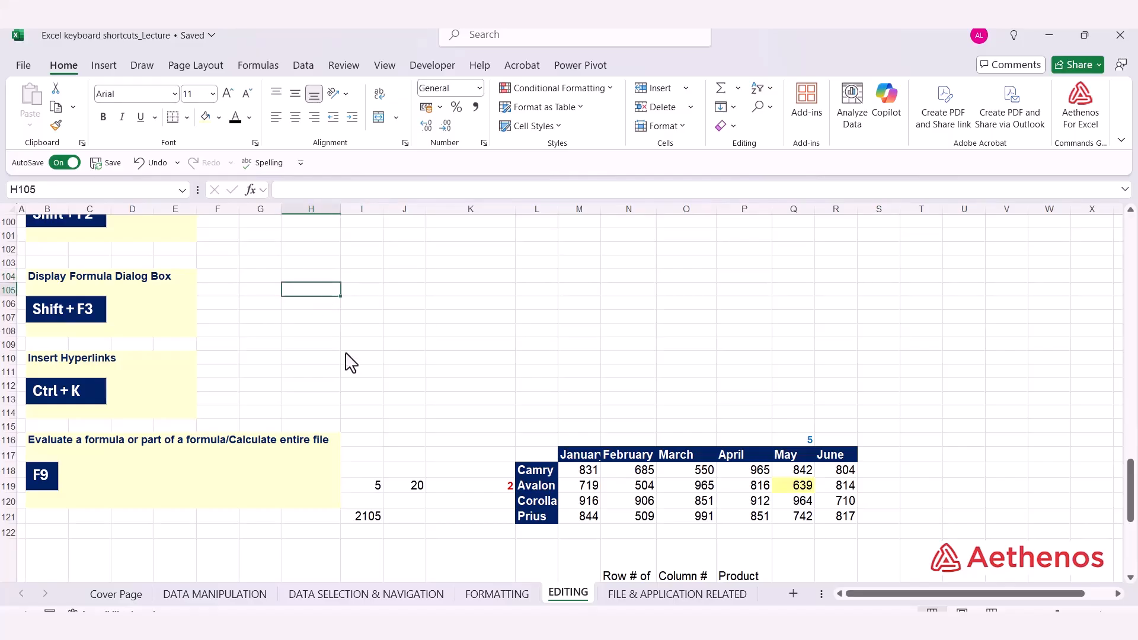
key(shift+F3)
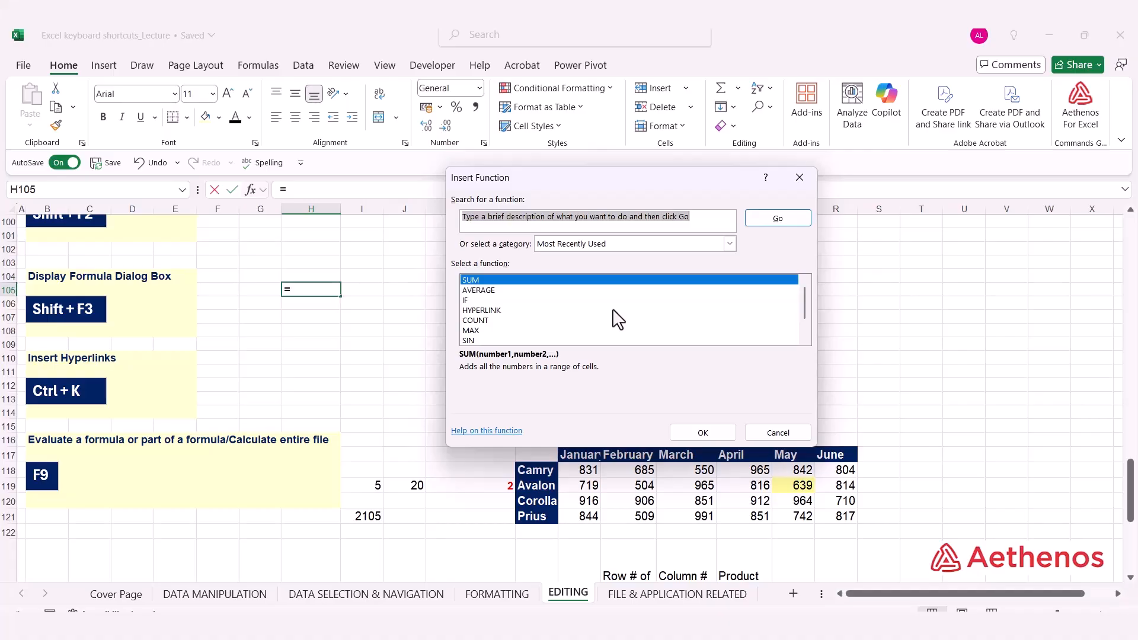
click(522, 279)
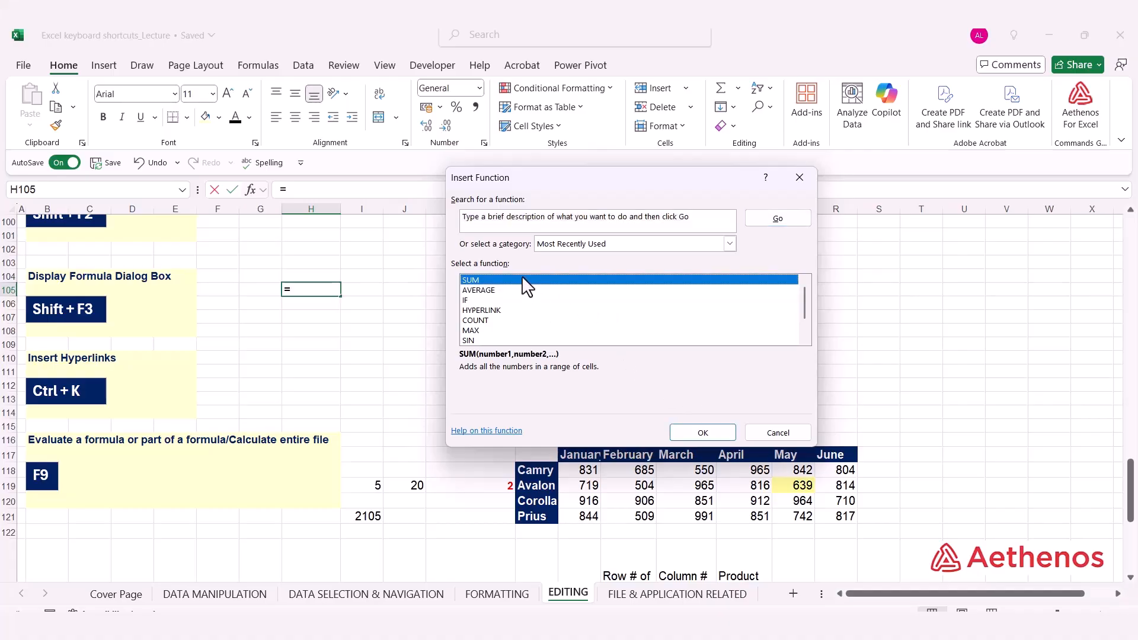
click(700, 432)
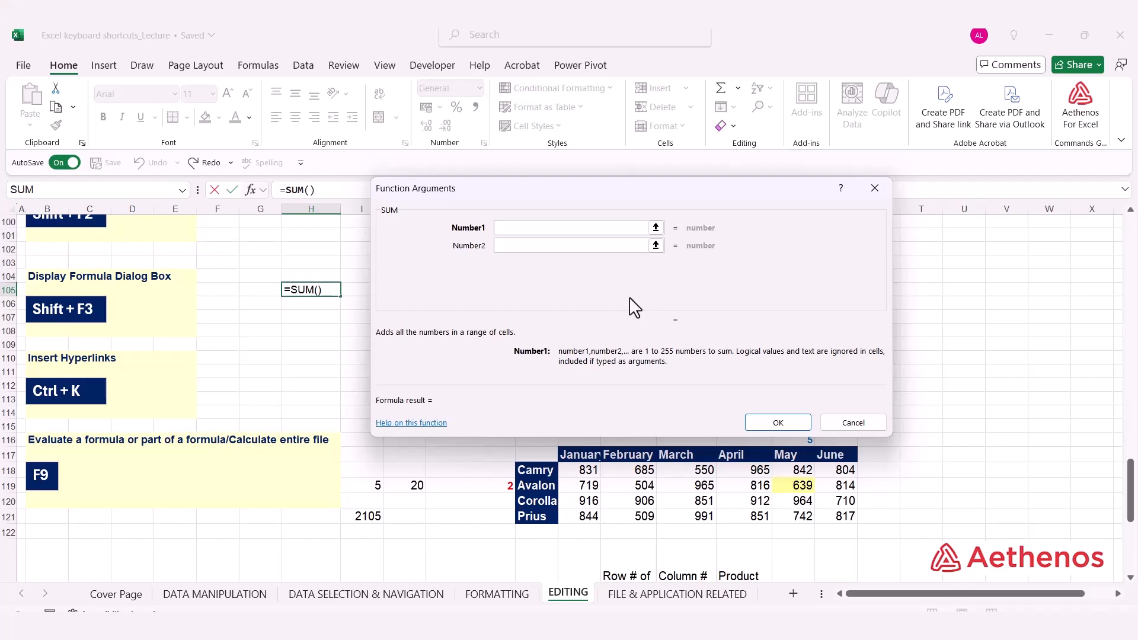
click(859, 420)
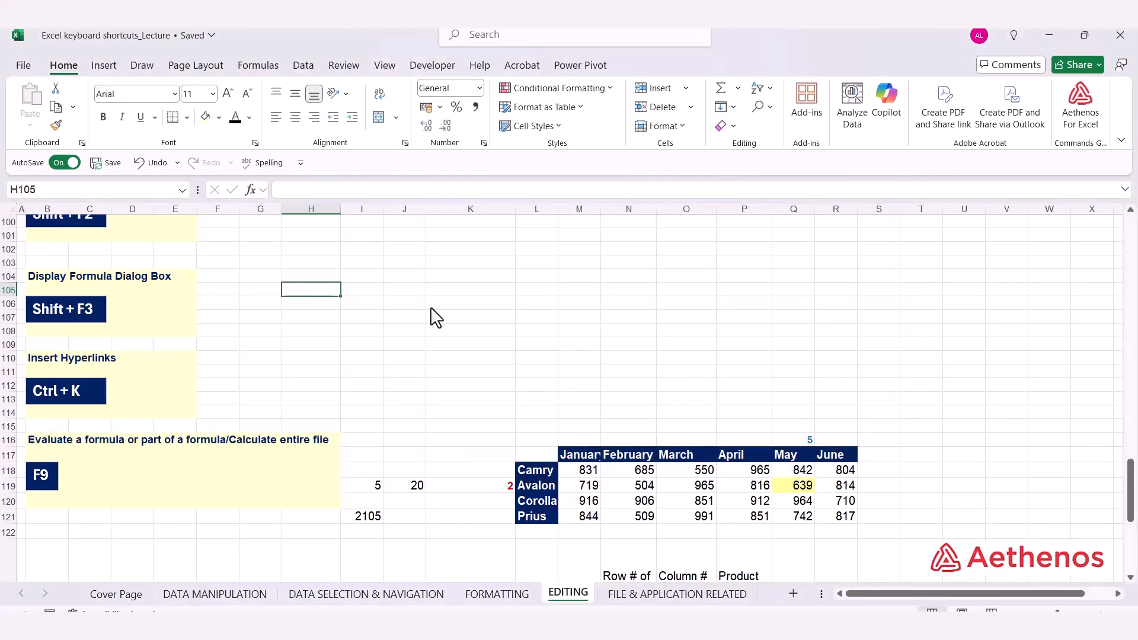
Insert a hyperlink displayed as "Formatting" in cell H110 to A1 of the FORMATTING sheet, then test it and return to the EDITING sheet.
click(293, 361)
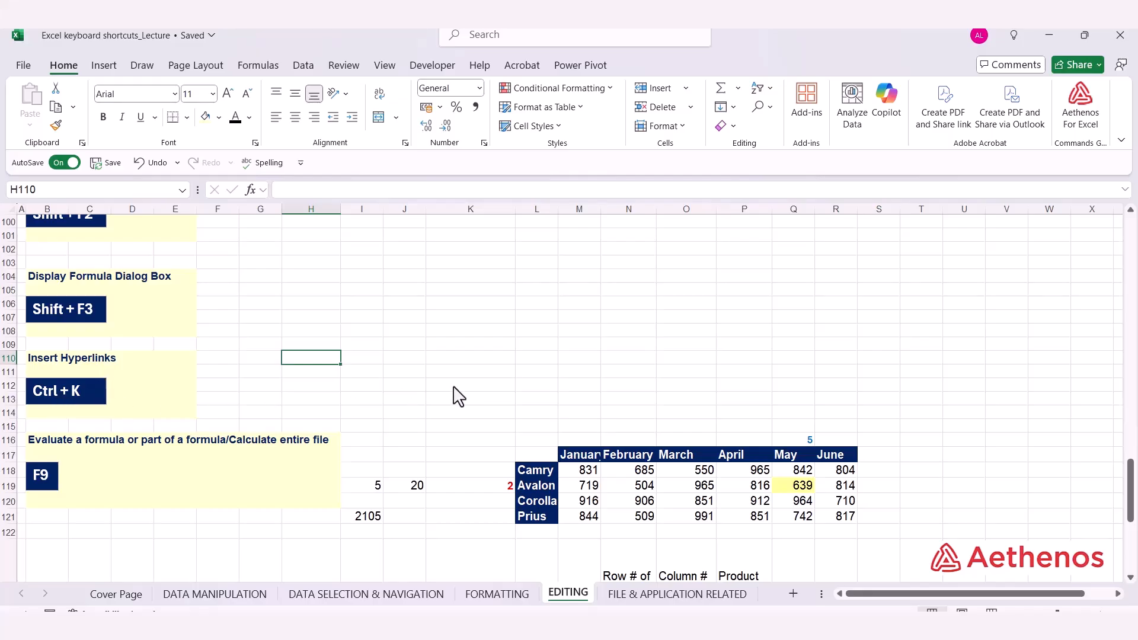
key(ctrl+k)
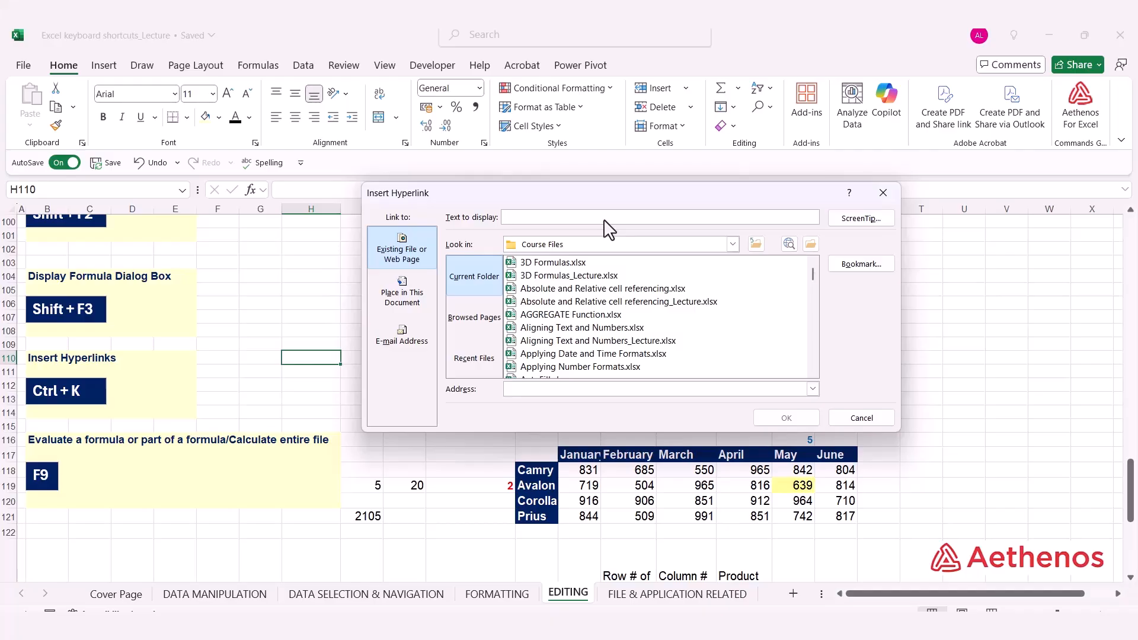
click(414, 302)
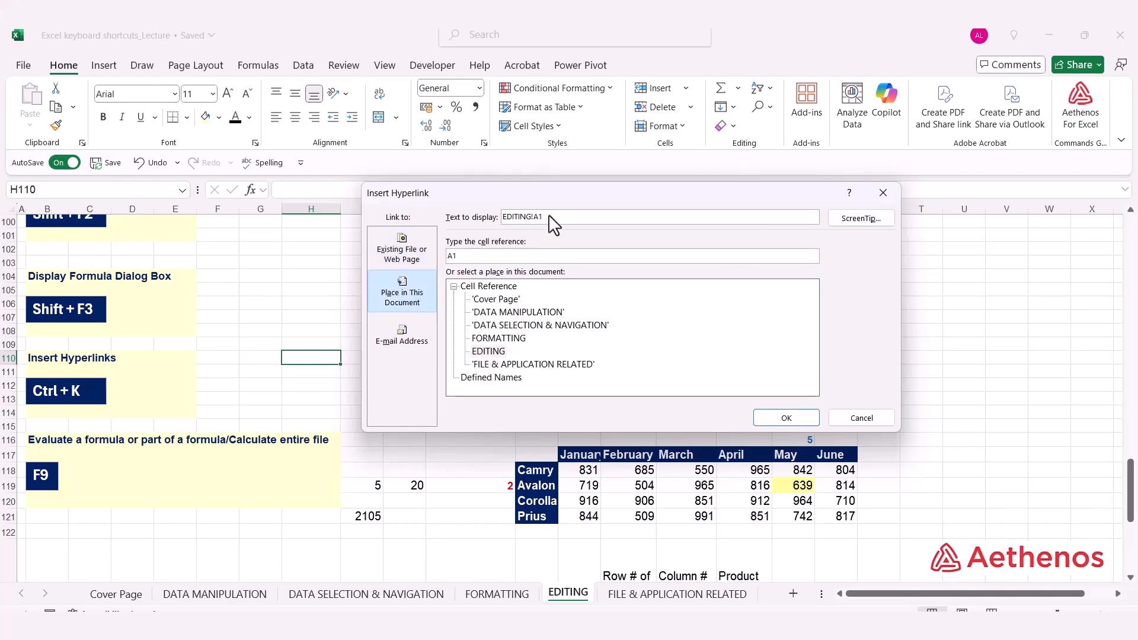
drag(549, 217, 495, 217)
text(Formatting)
click(504, 338)
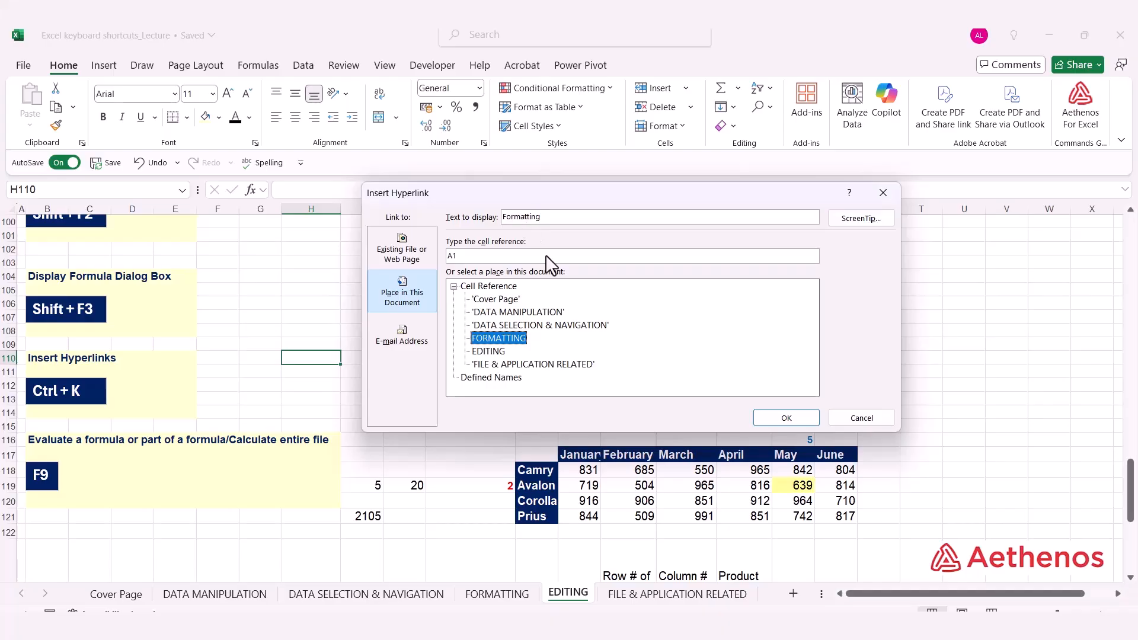
click(778, 417)
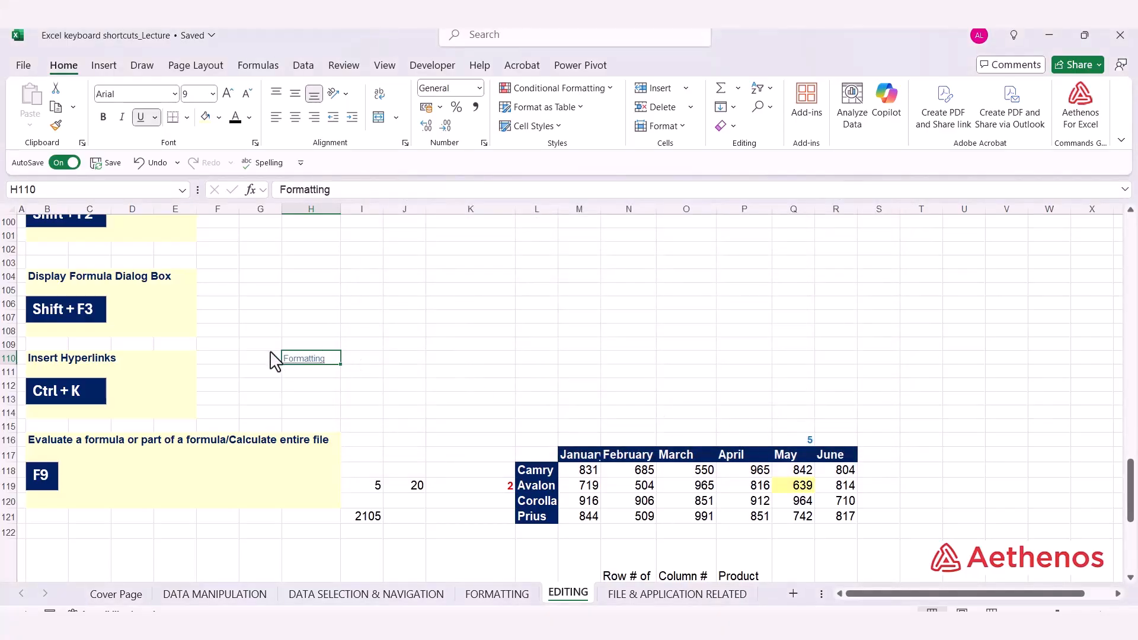
click(306, 359)
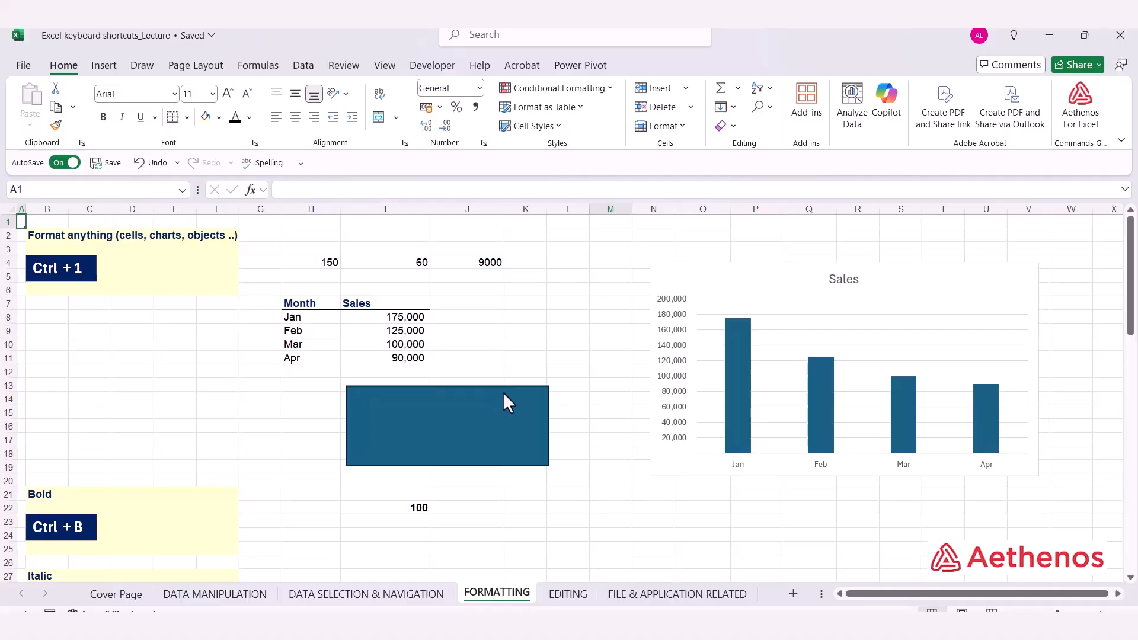
click(560, 598)
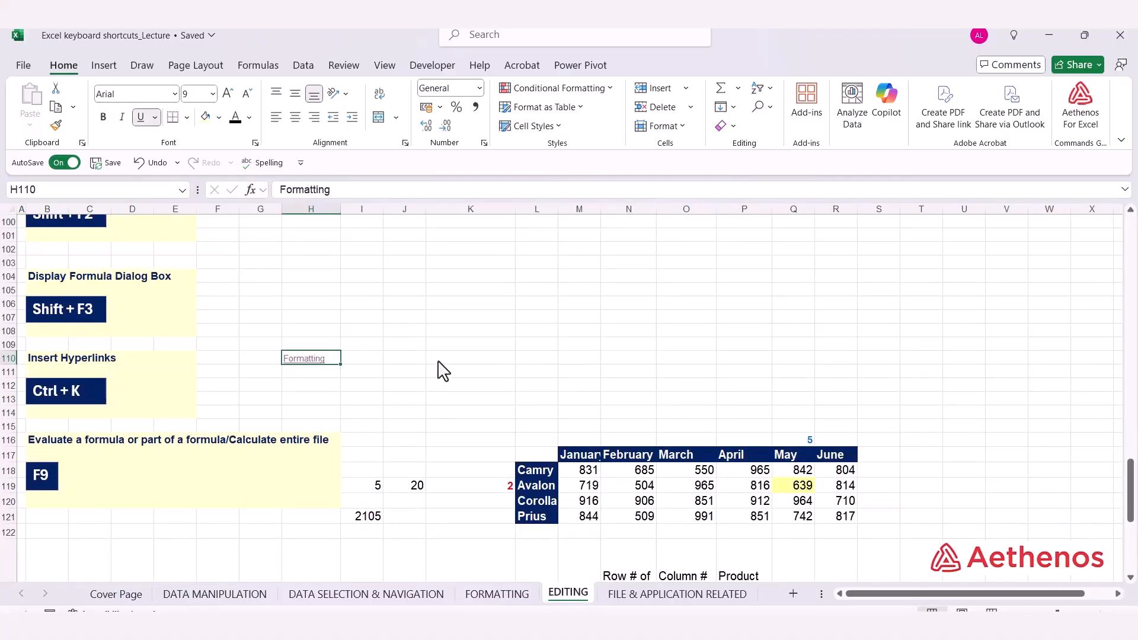
Evaluate only the (1+J119) part of the formula in cell I121, then discard the evaluation to keep the original formula.
scroll(443, 371, down, 6)
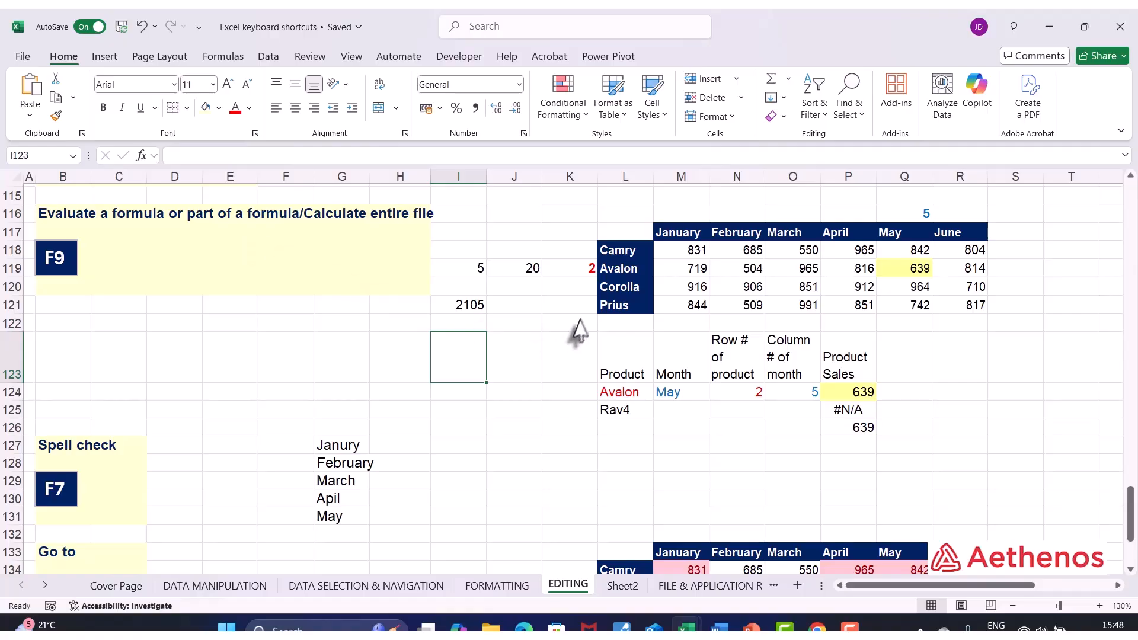
click(469, 307)
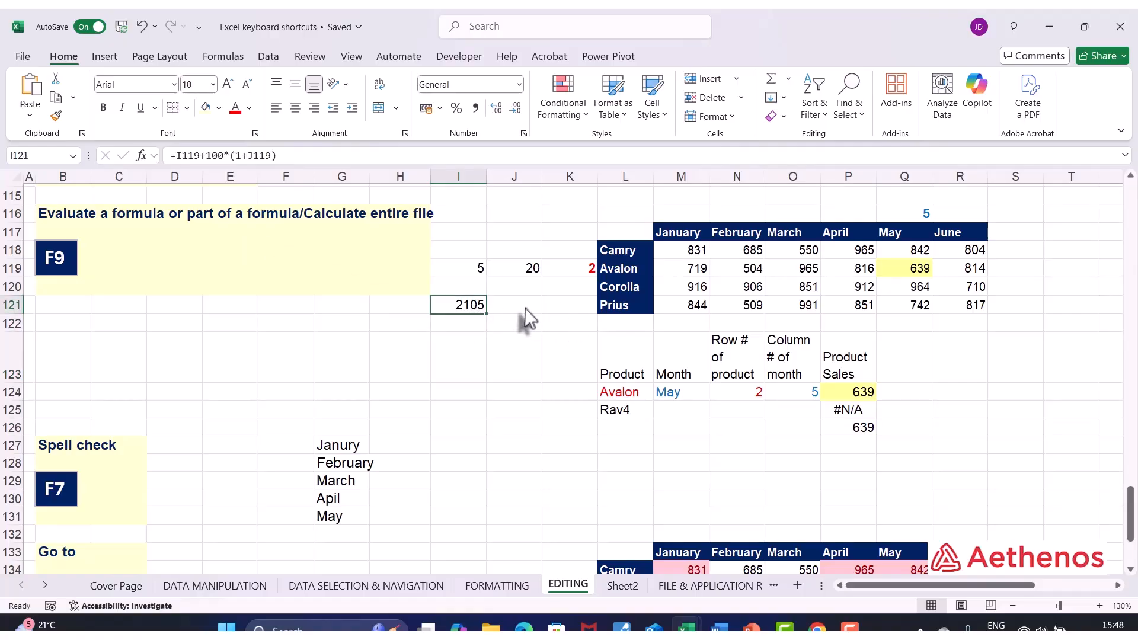
double_click(456, 308)
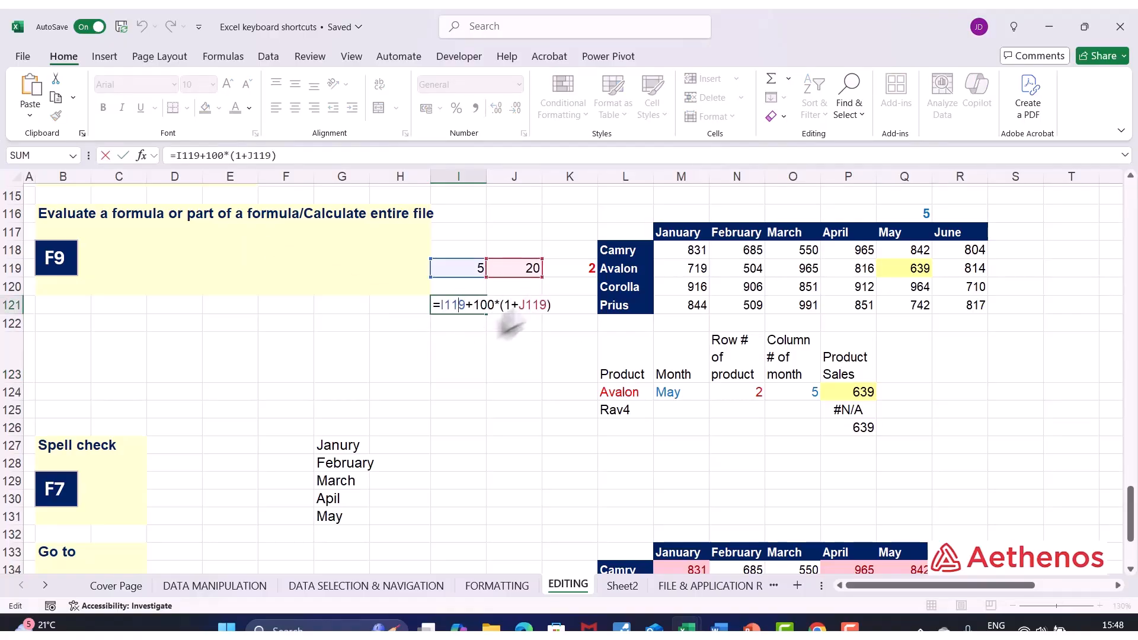
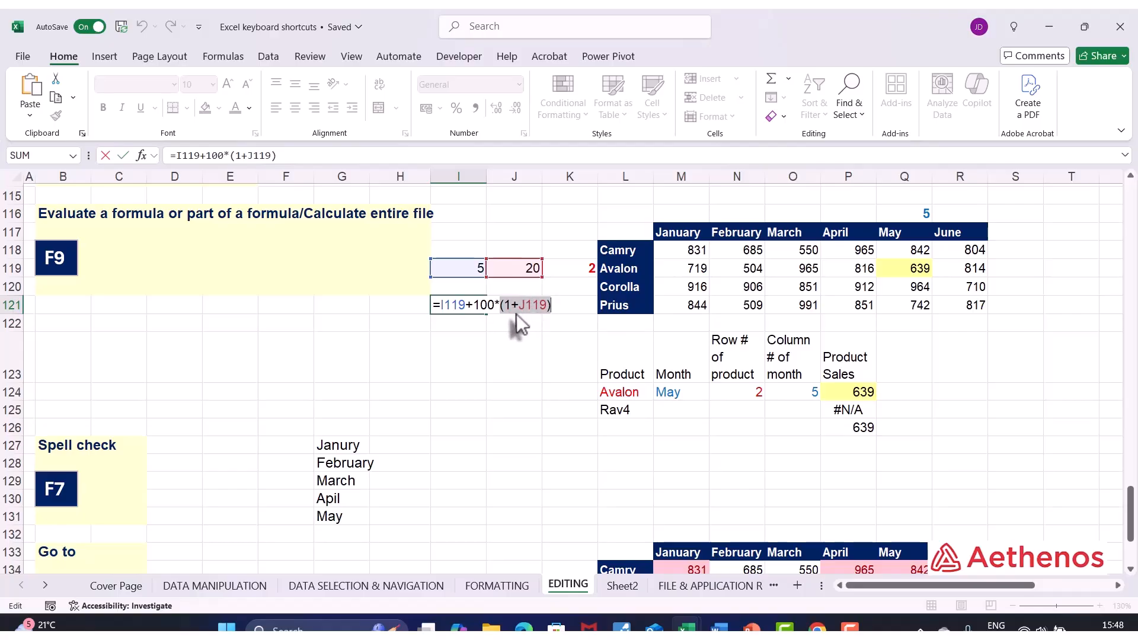
mouse_move(511, 312)
key(F9)
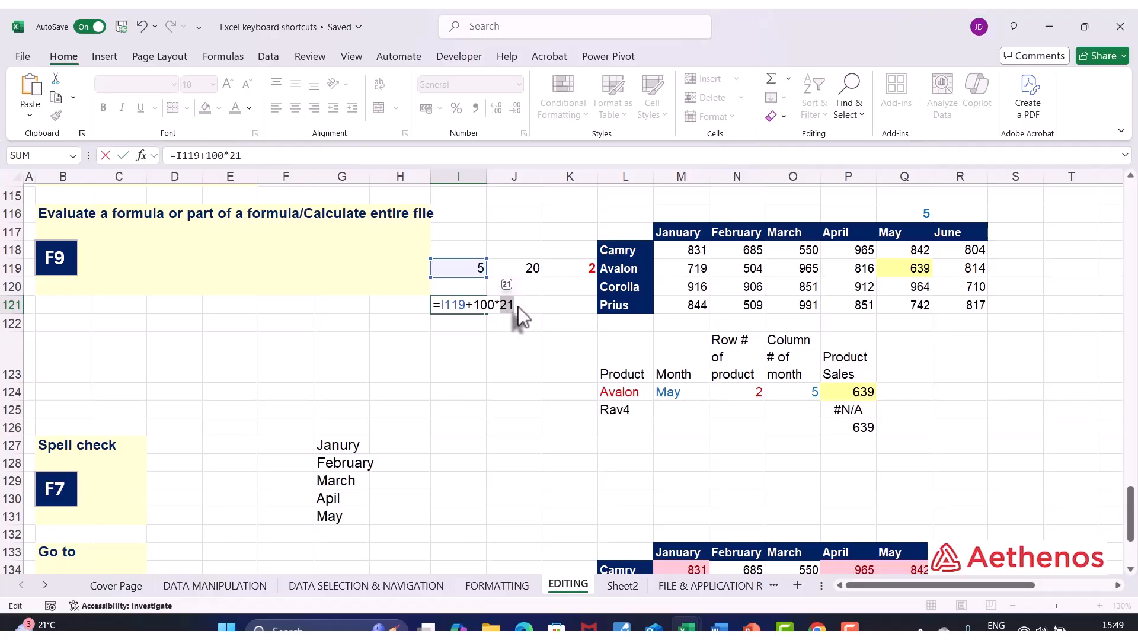
key(Escape)
key(F2)
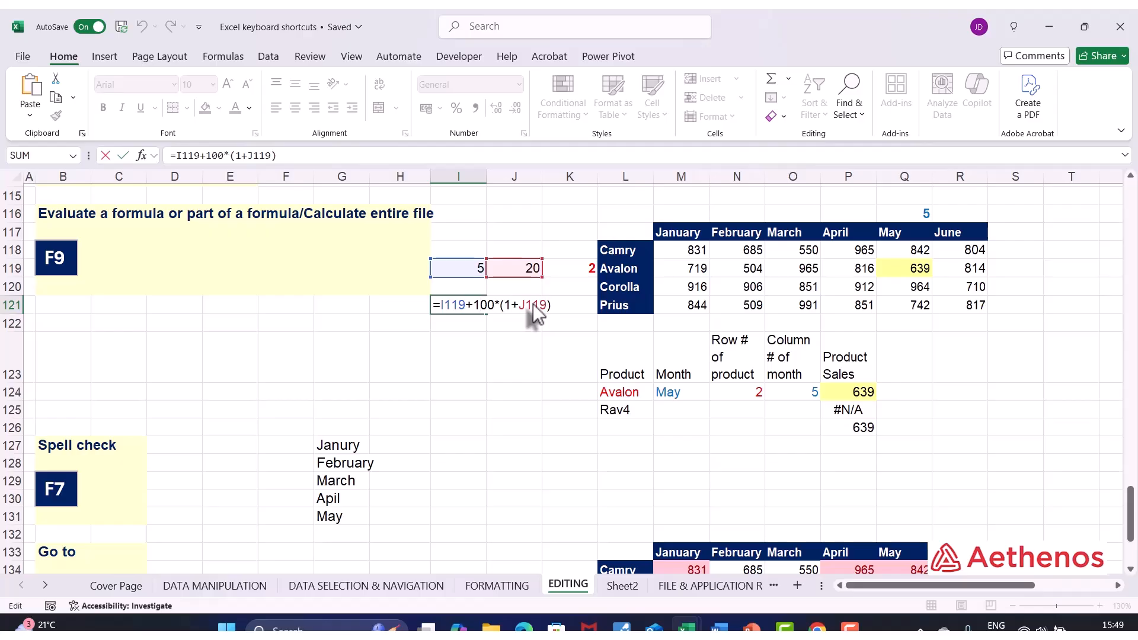
key(Escape)
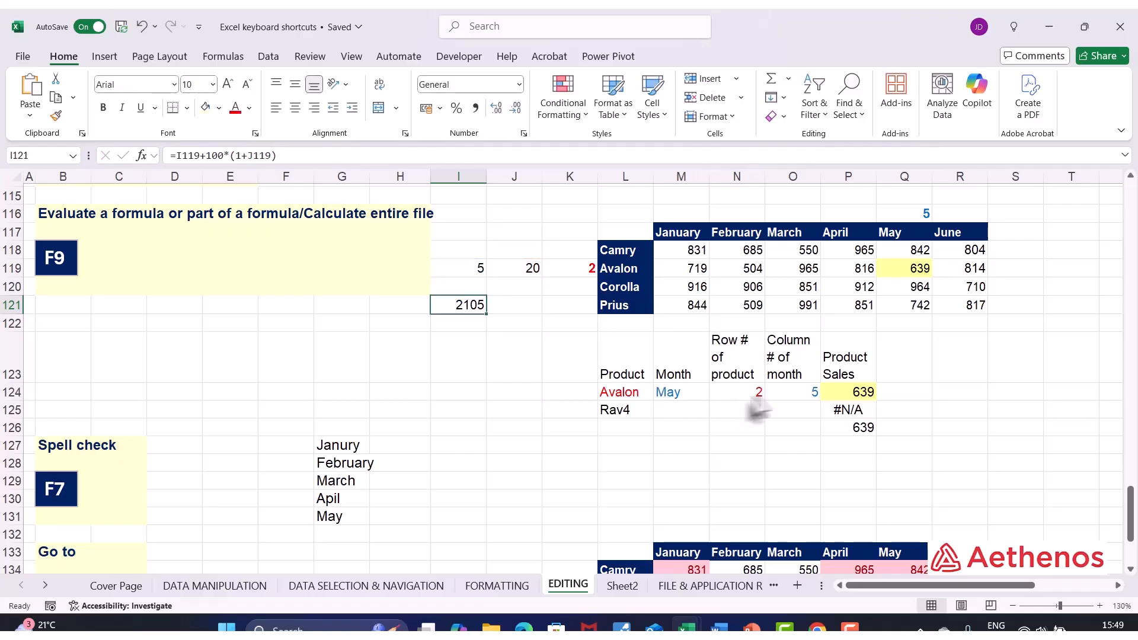
Evaluate the row argument MATCH(L124,L118:L121,0) within the INDEX formula in cell P124, then discard the change.
click(846, 396)
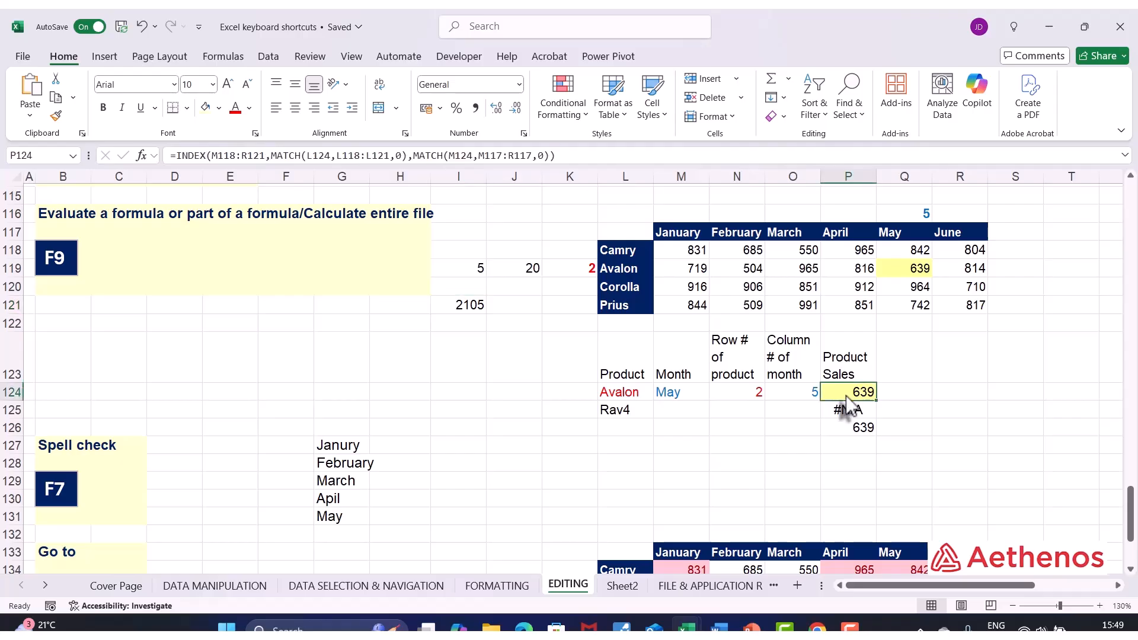
key(F2)
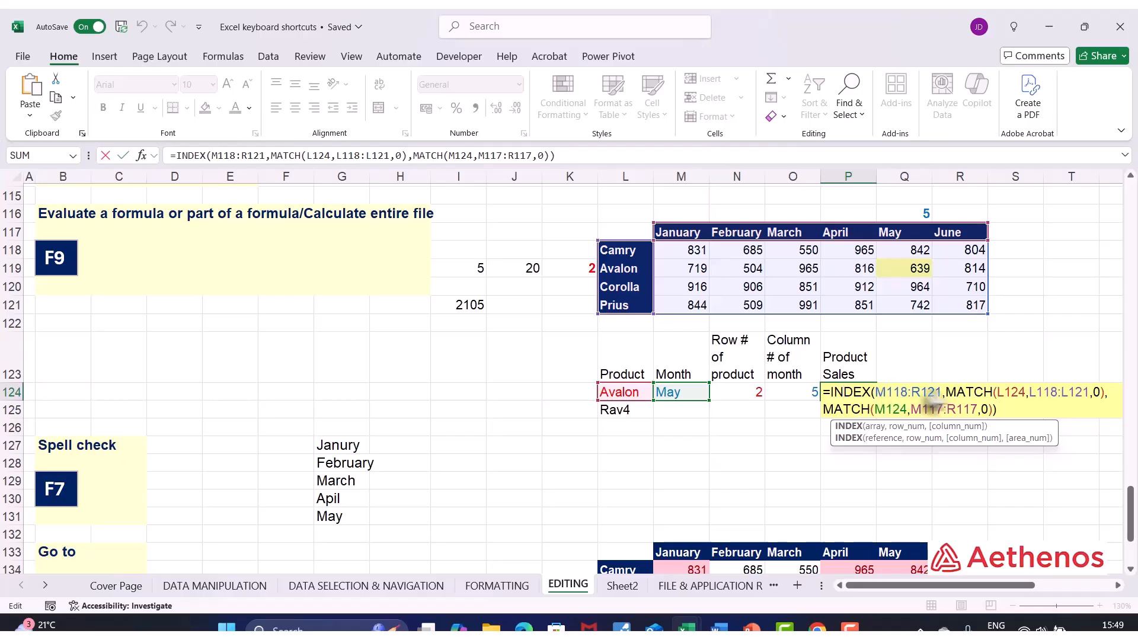
drag(947, 393, 1104, 390)
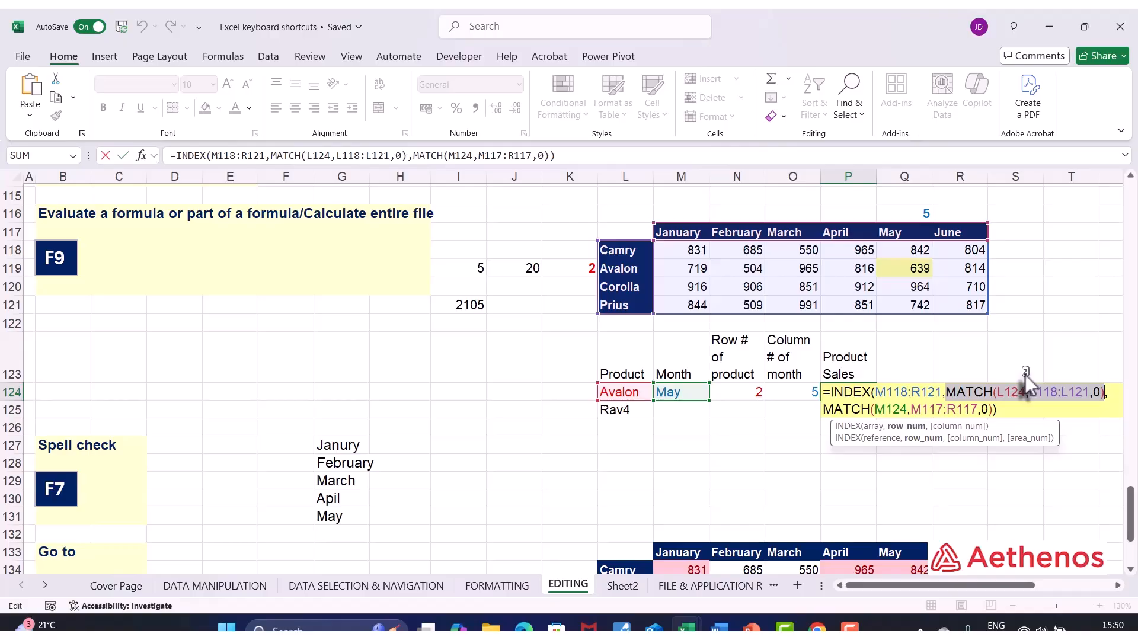
key(F9)
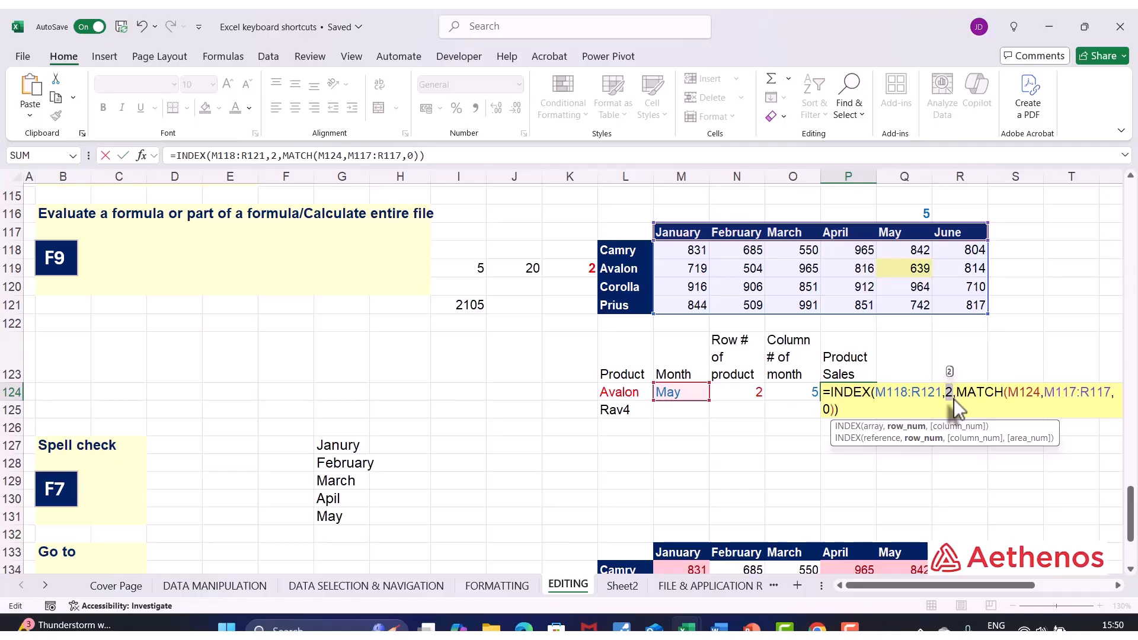
key(Escape)
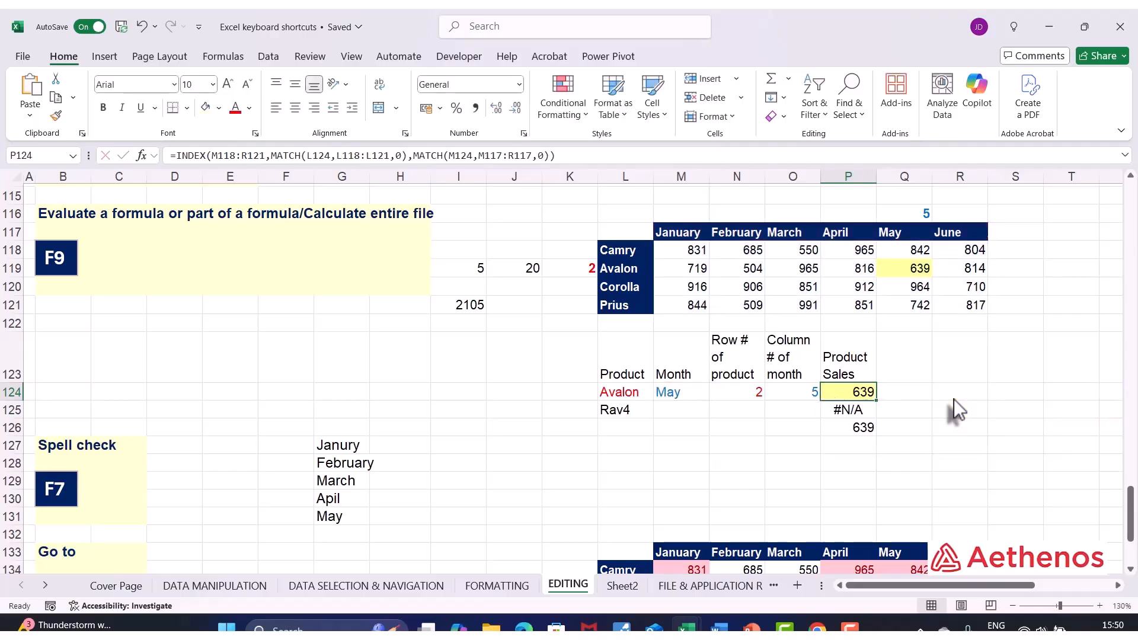
Evaluate the column argument MATCH(M124,M117:R117,0) within the INDEX formula in cell P124, then discard the change.
key(F2)
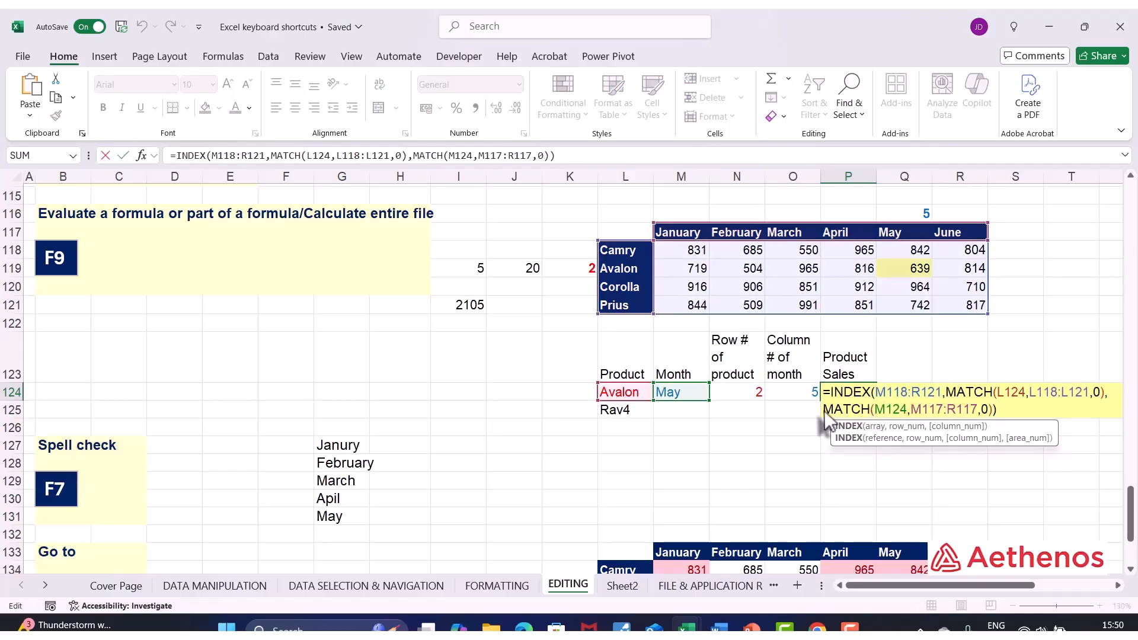
drag(825, 414, 990, 413)
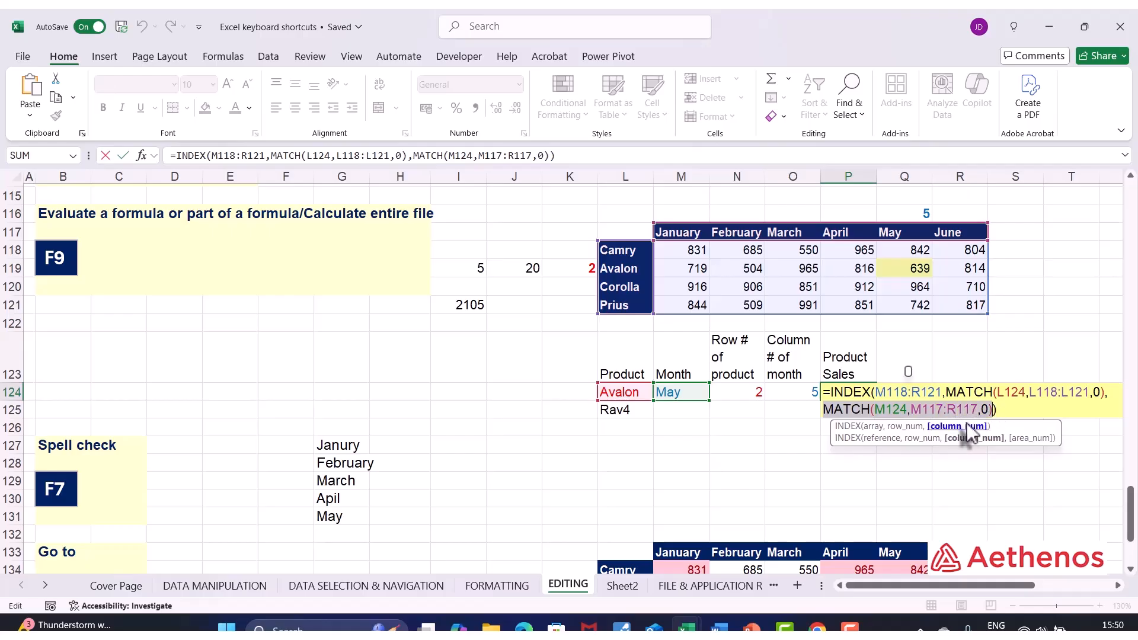
key(F9)
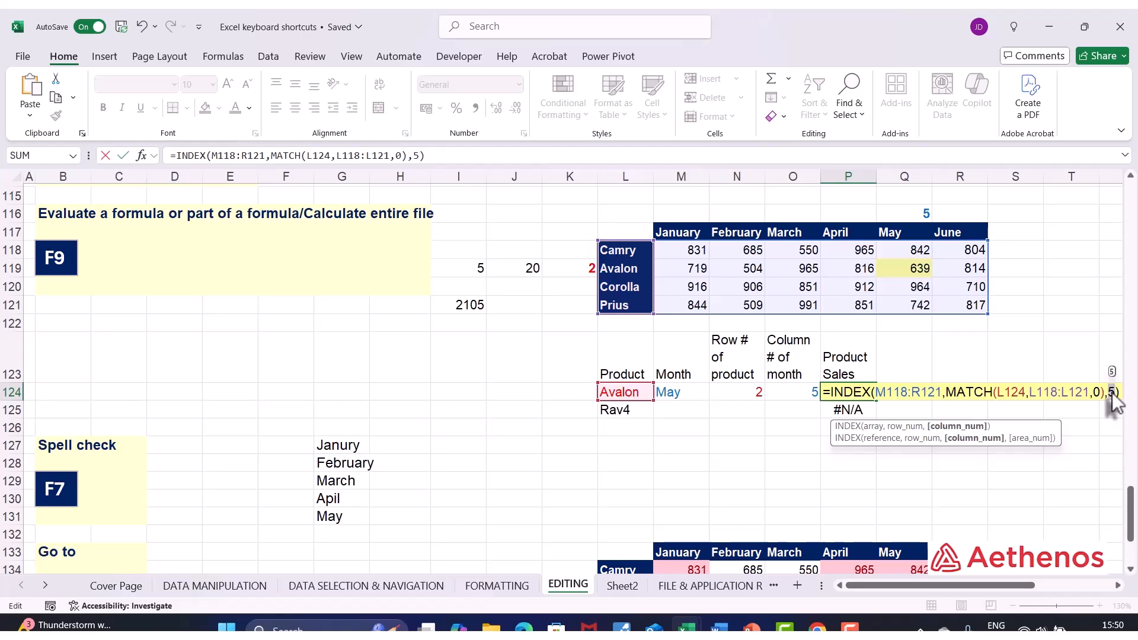
key(Escape)
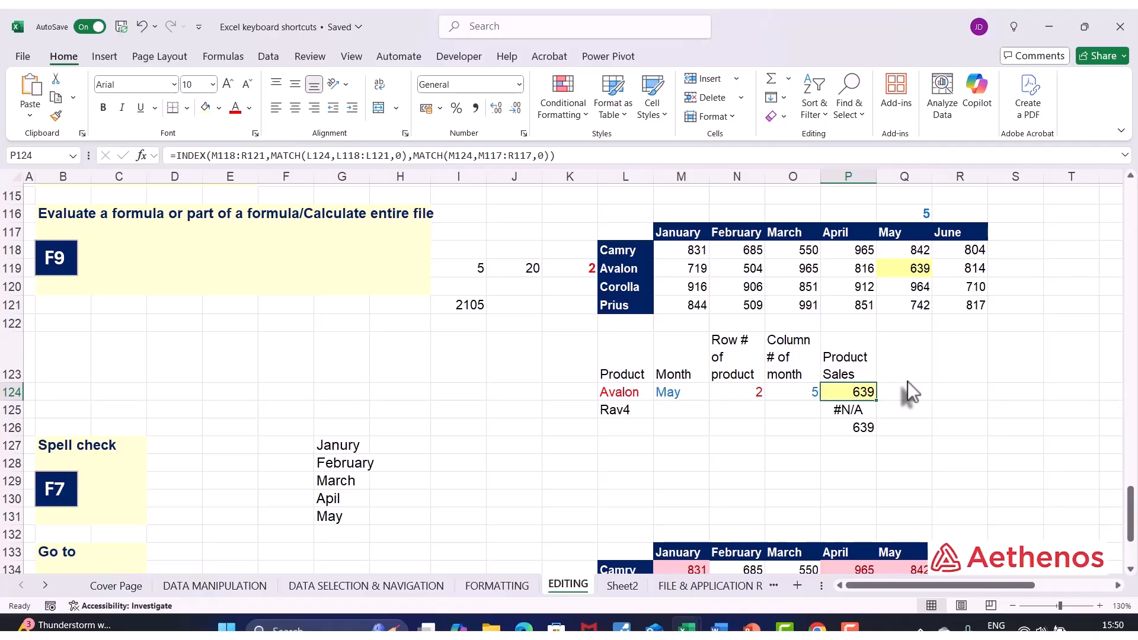
Evaluate the row argument MATCH(L125,L118:L121,0) within the INDEX formula in cell P125, then discard the evaluation.
click(854, 415)
key(F2)
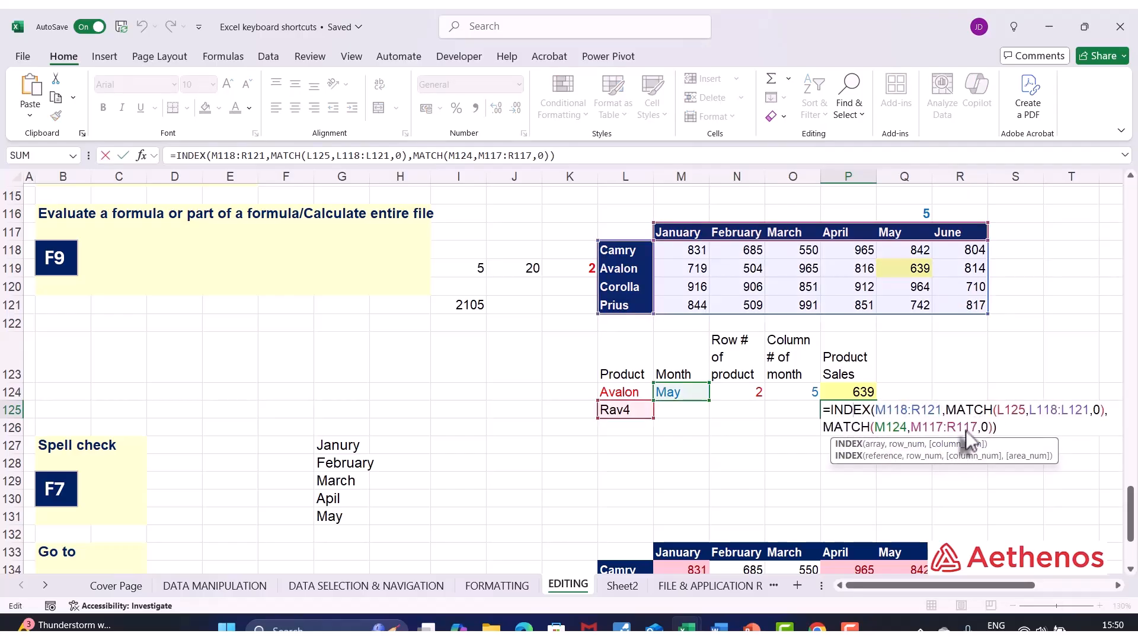
key(Escape)
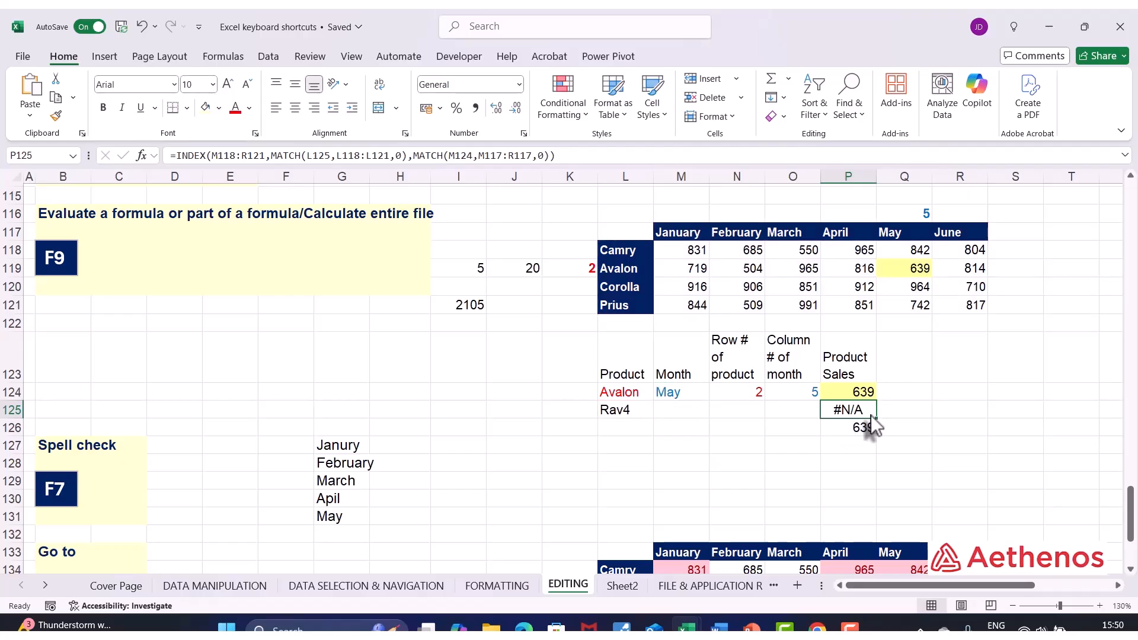
key(F2)
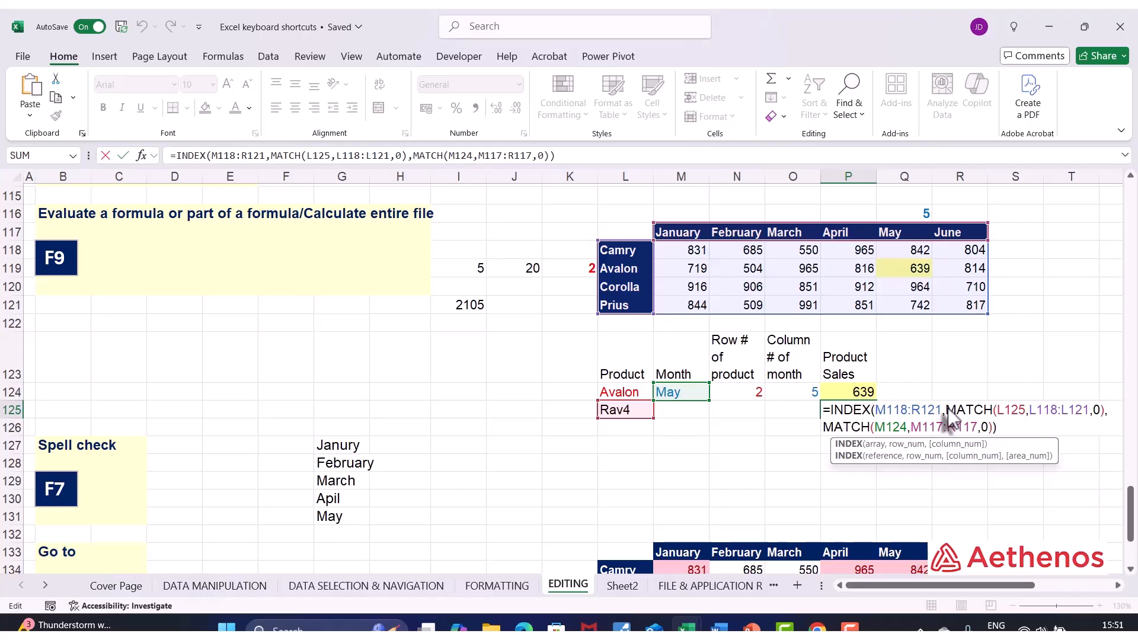
drag(947, 409, 1096, 409)
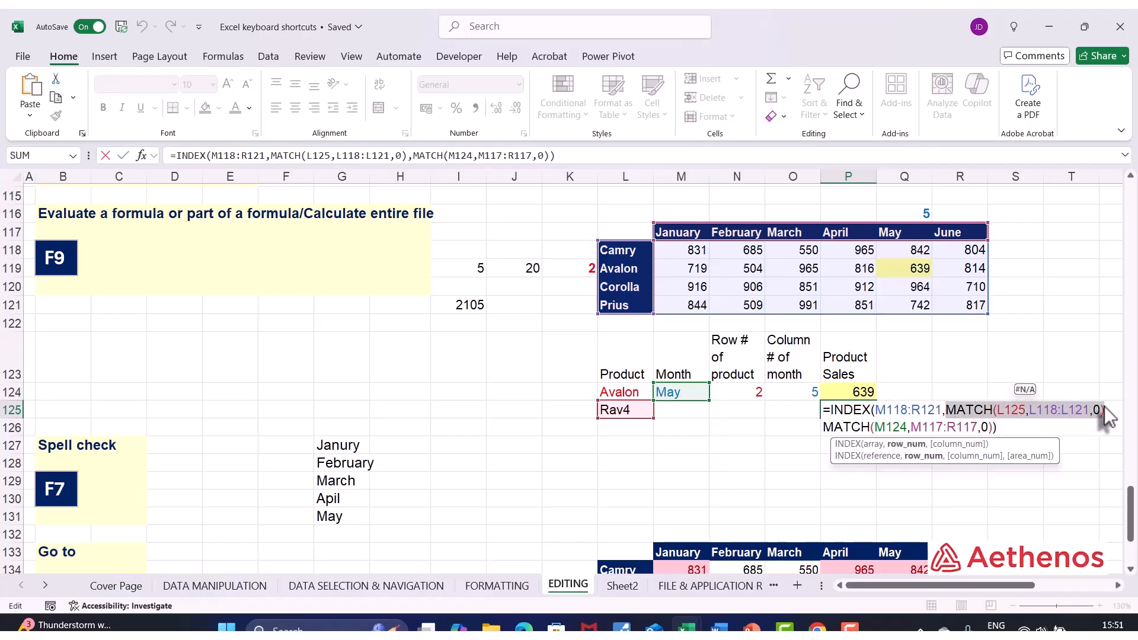
key(F9)
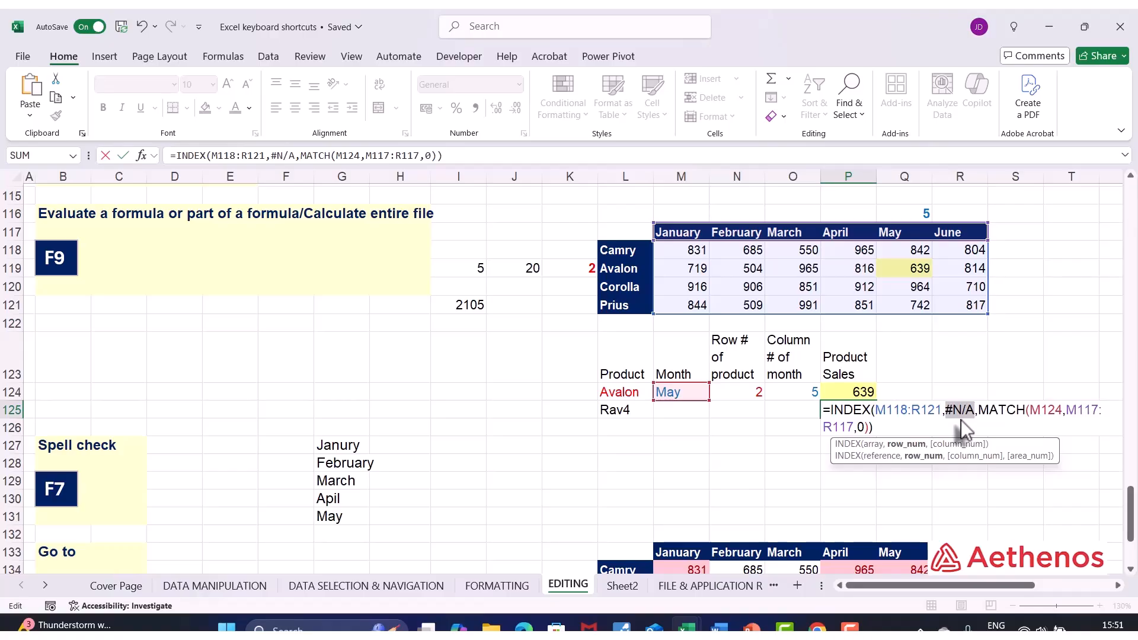
key(Escape)
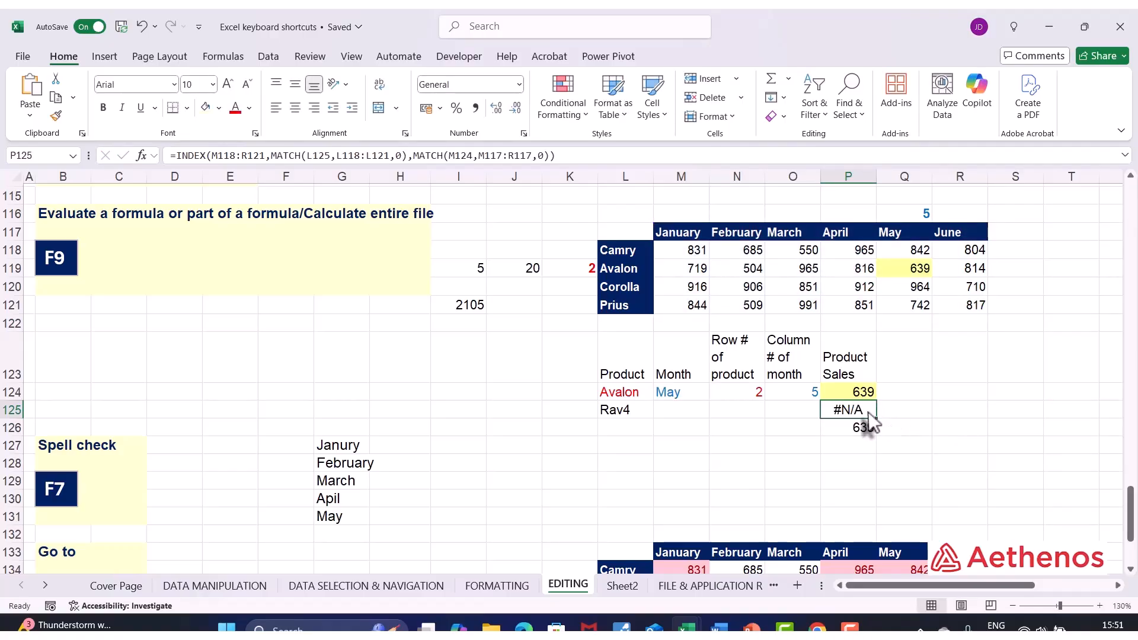
Correct the INDEX formula in cell P125 by moving the first MATCH lookup reference from L125 to L124.
double_click(871, 418)
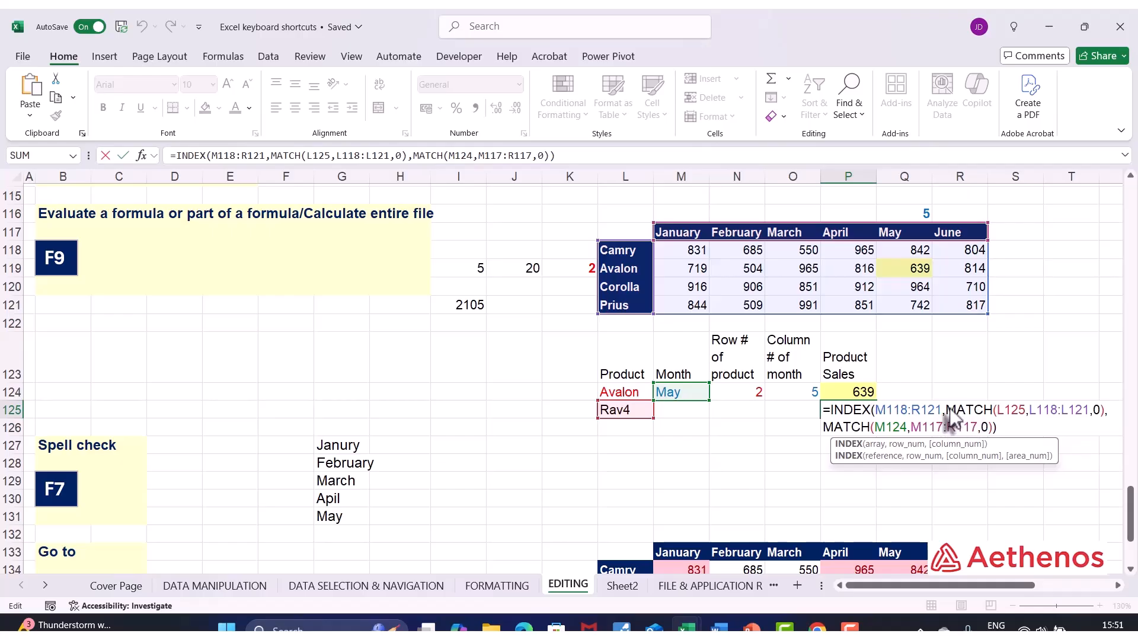
drag(947, 409, 1097, 415)
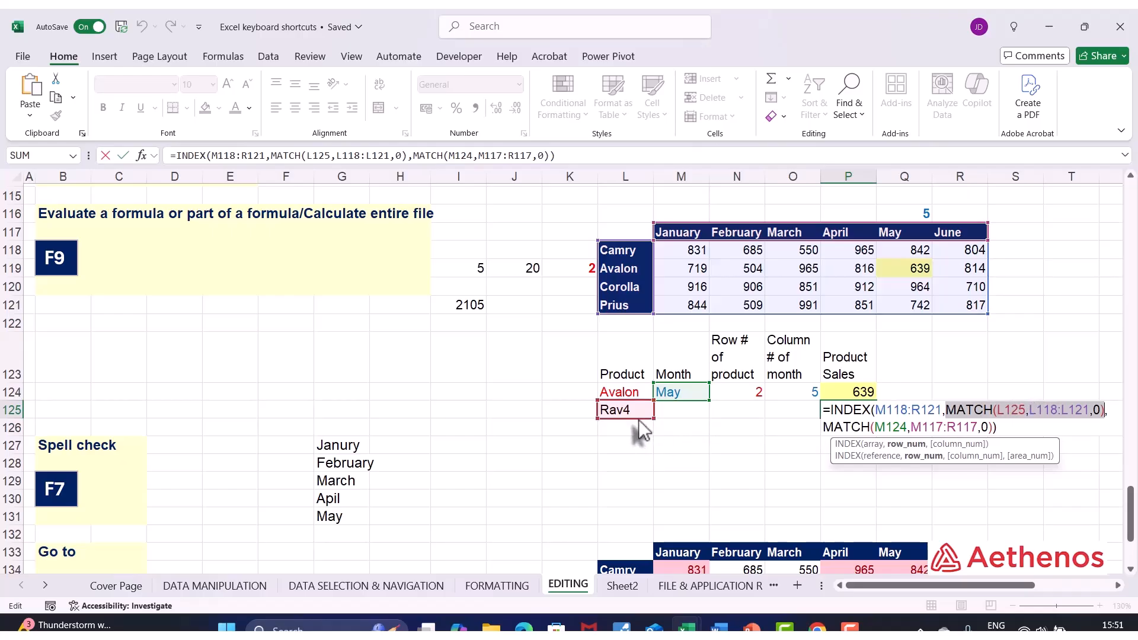
drag(638, 420, 642, 398)
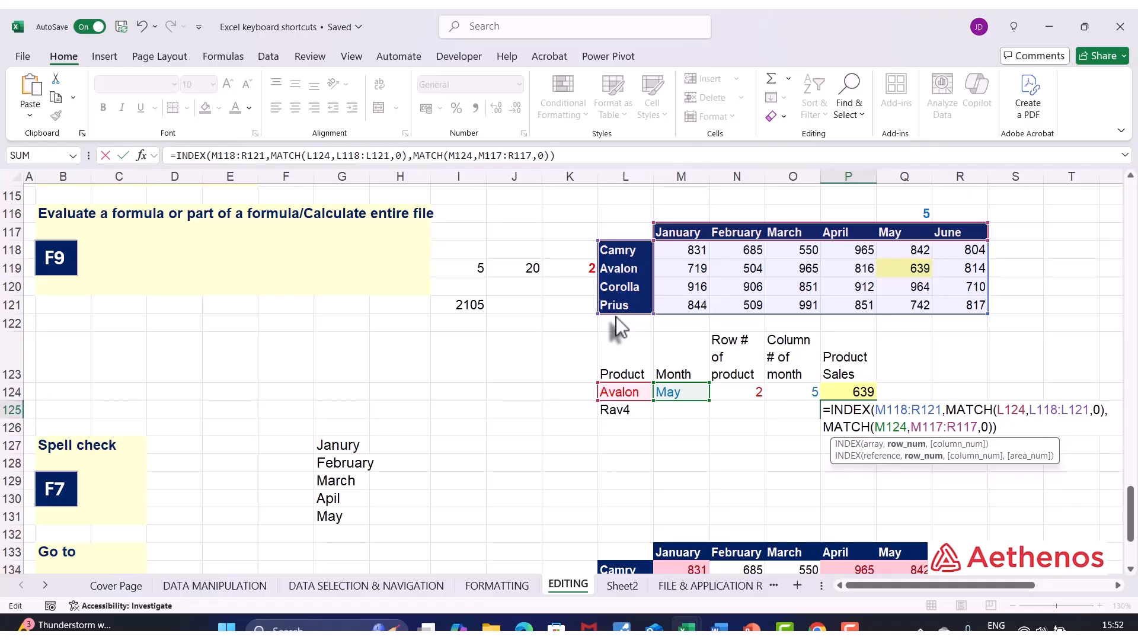
key(Return)
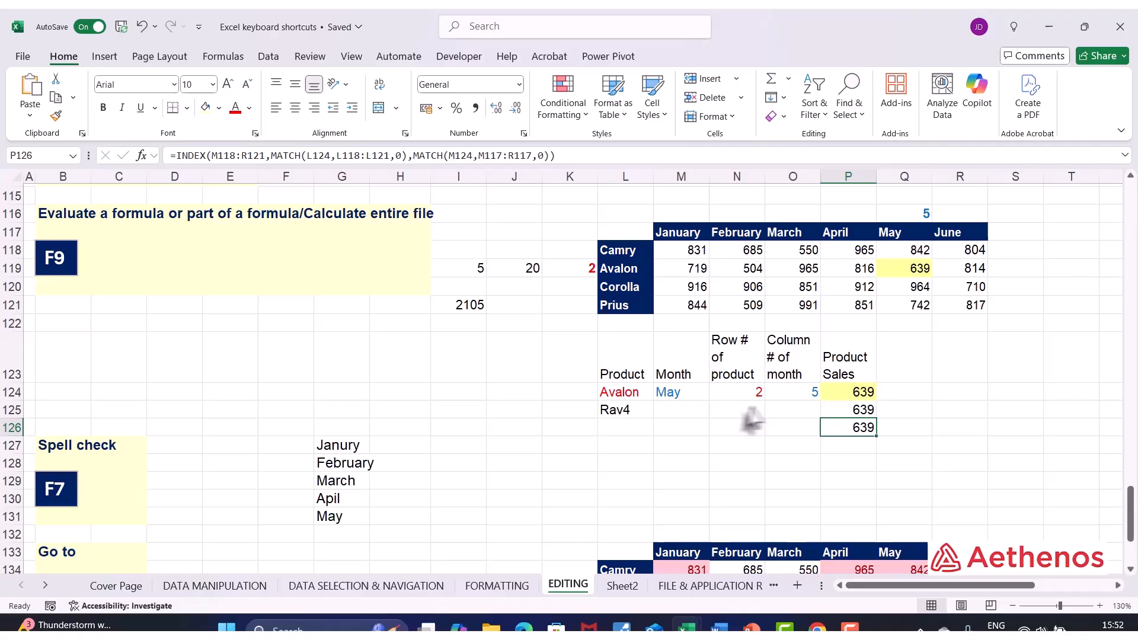
double_click(841, 416)
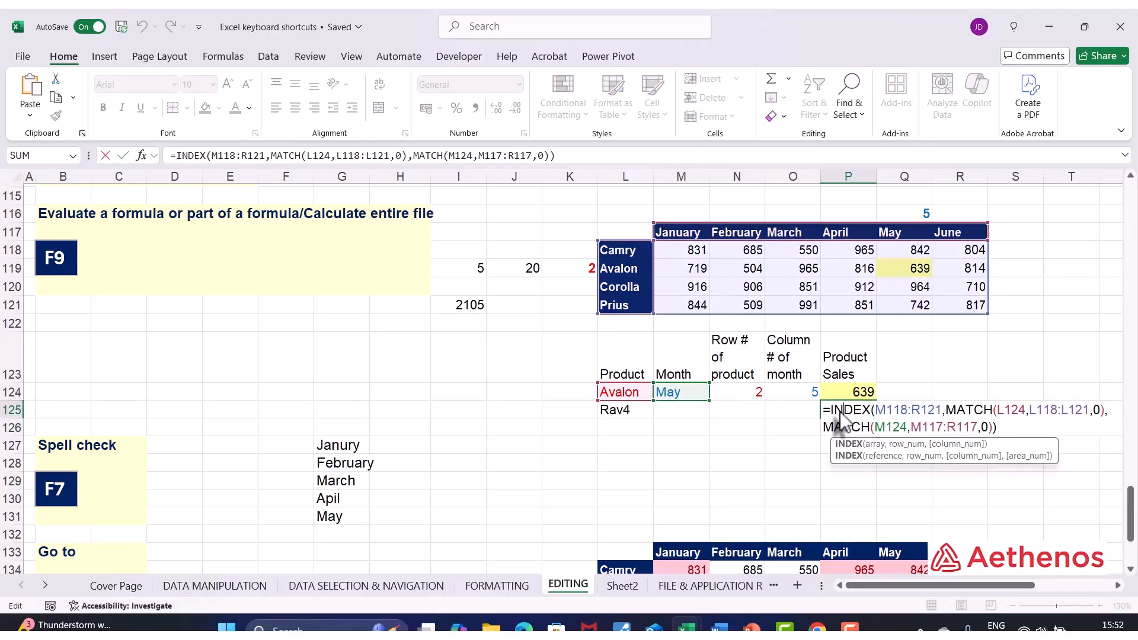
key(Return)
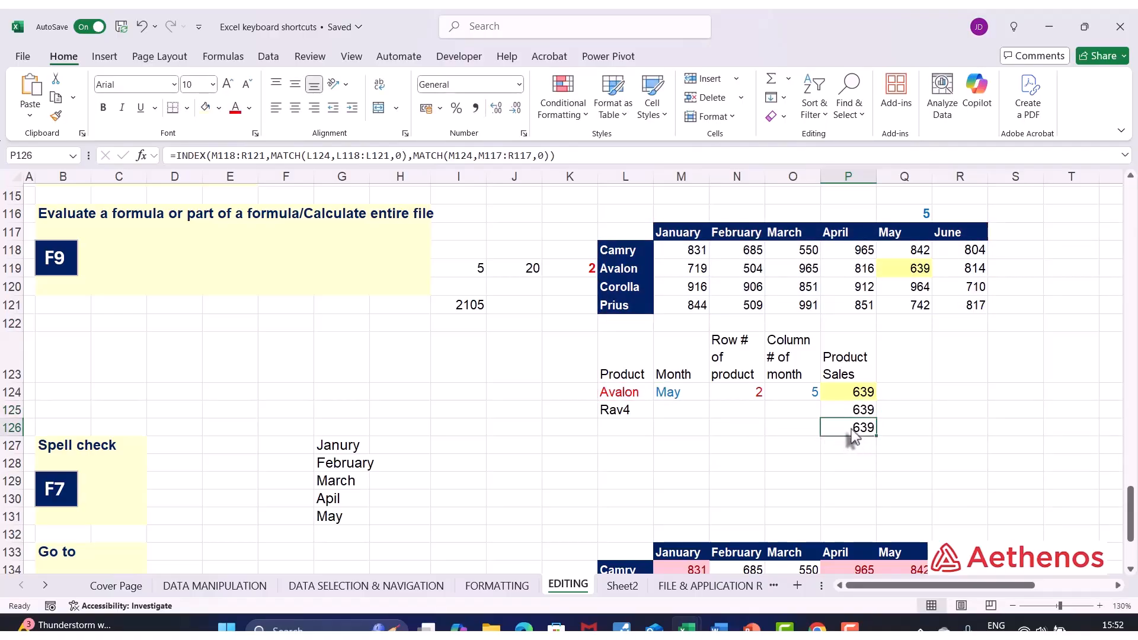
Replace the row argument MATCH(L124,L118:L121,0) in cell P126 with its evaluated value, check the stored formula, then undo the replacement.
double_click(851, 429)
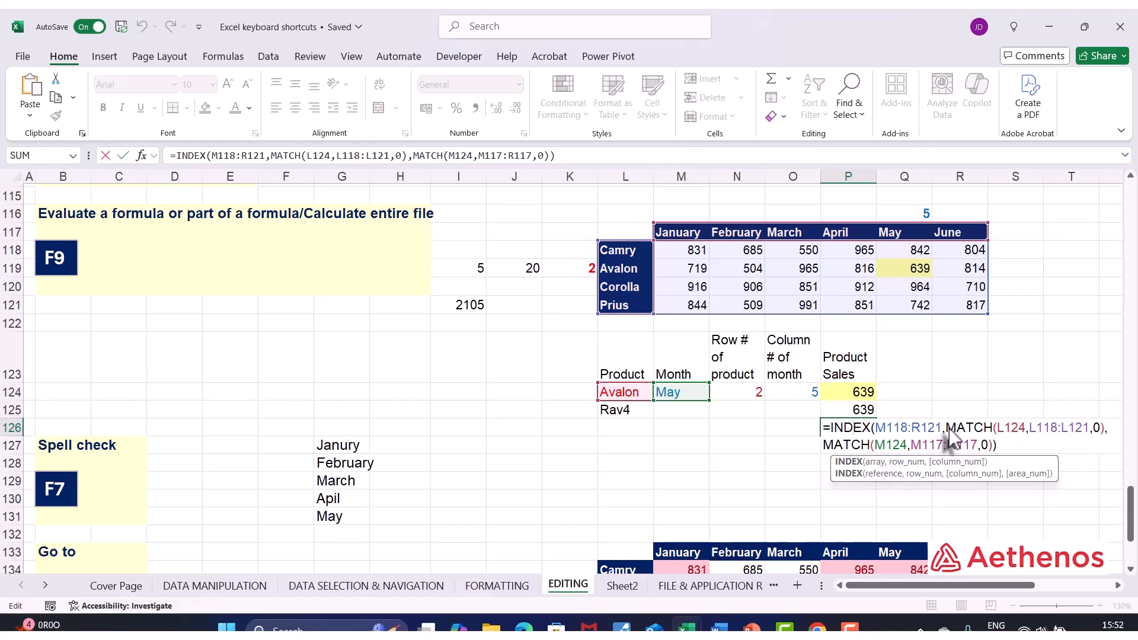
drag(949, 433, 1106, 437)
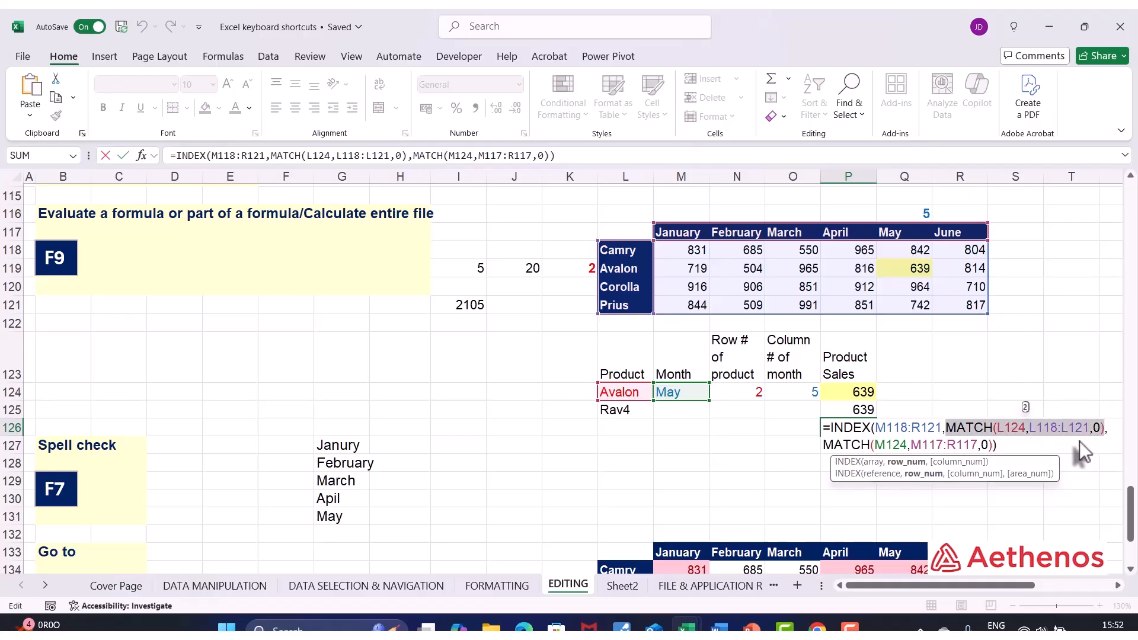
key(F9)
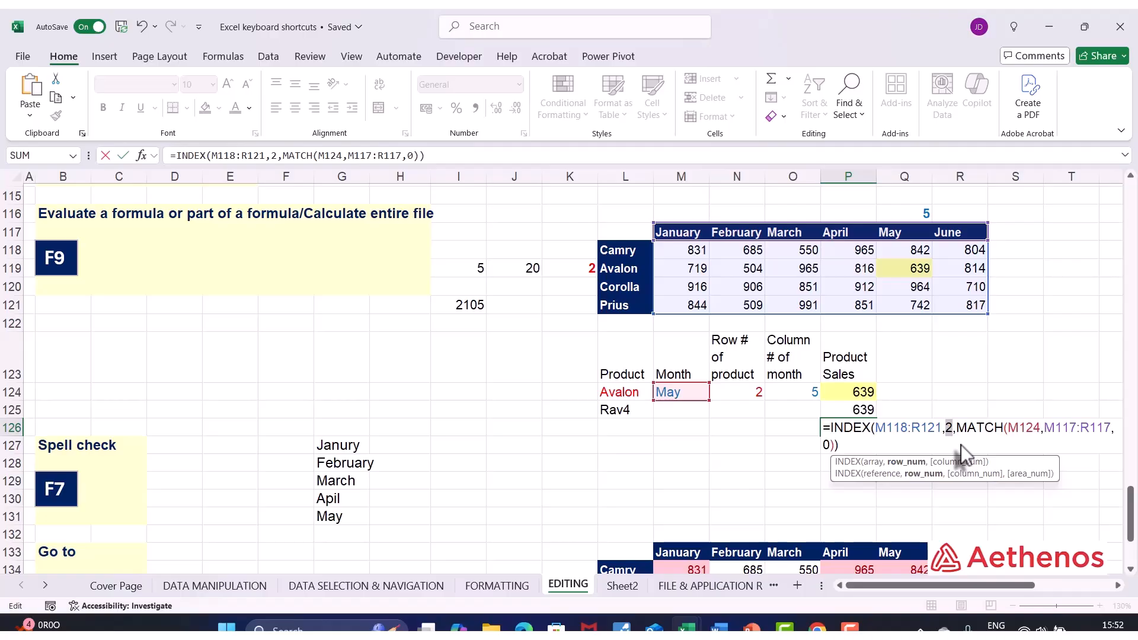
key(Return)
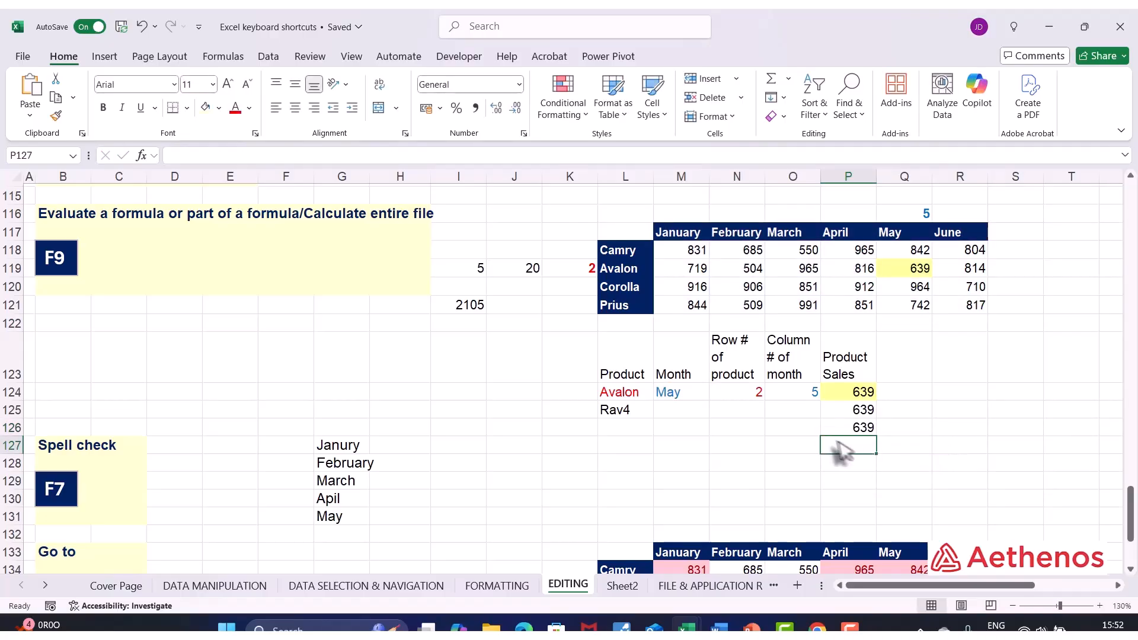
double_click(847, 432)
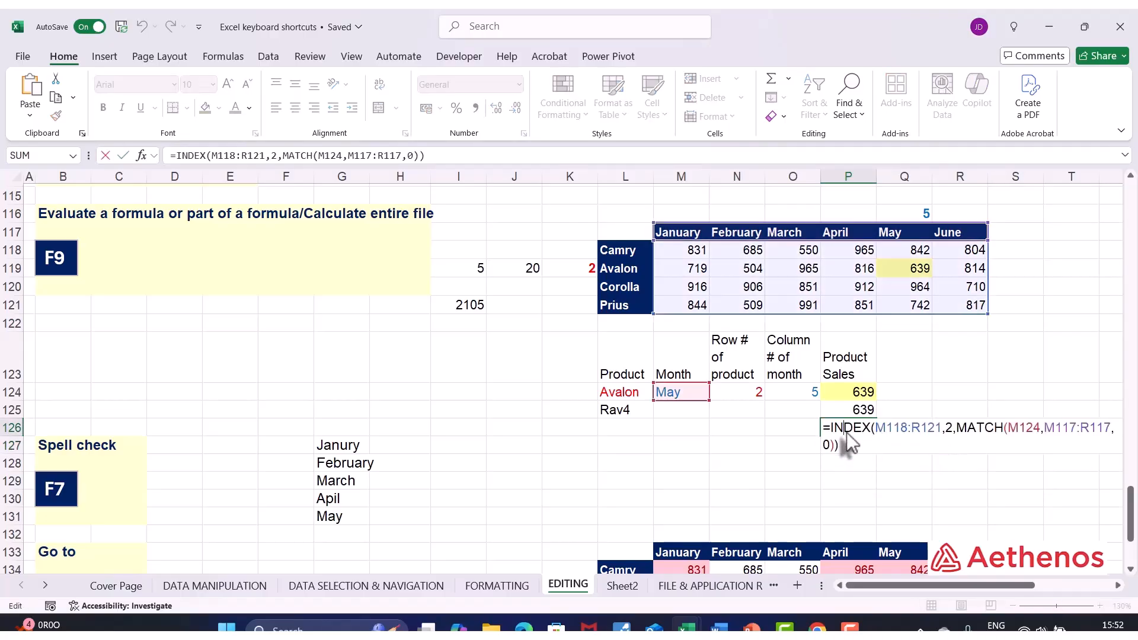
double_click(949, 428)
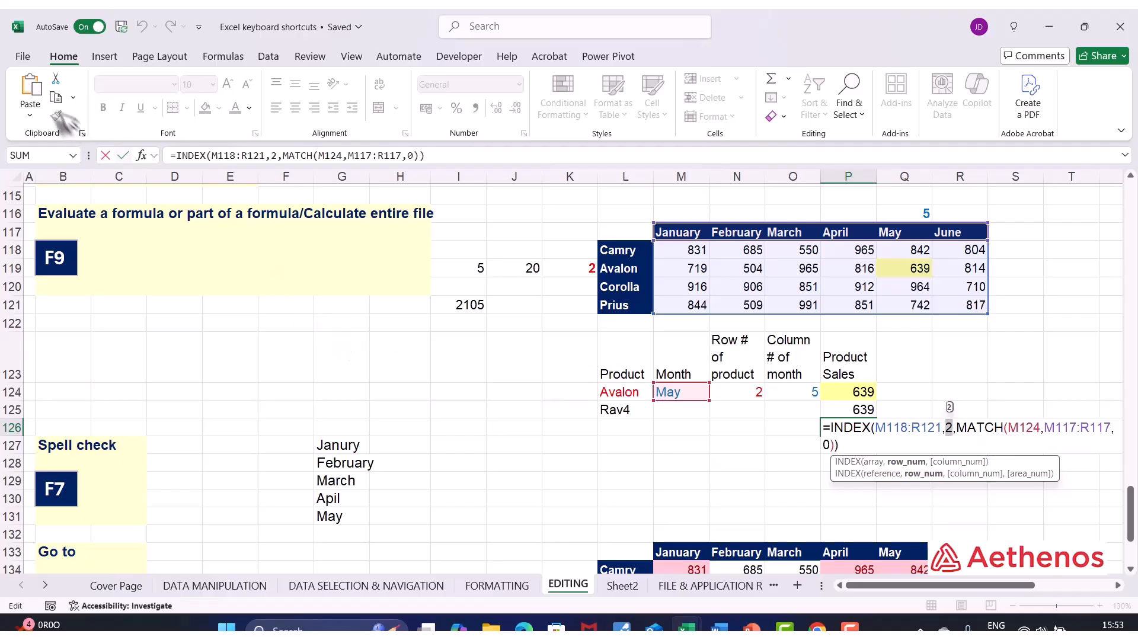
key(ctrl+Return)
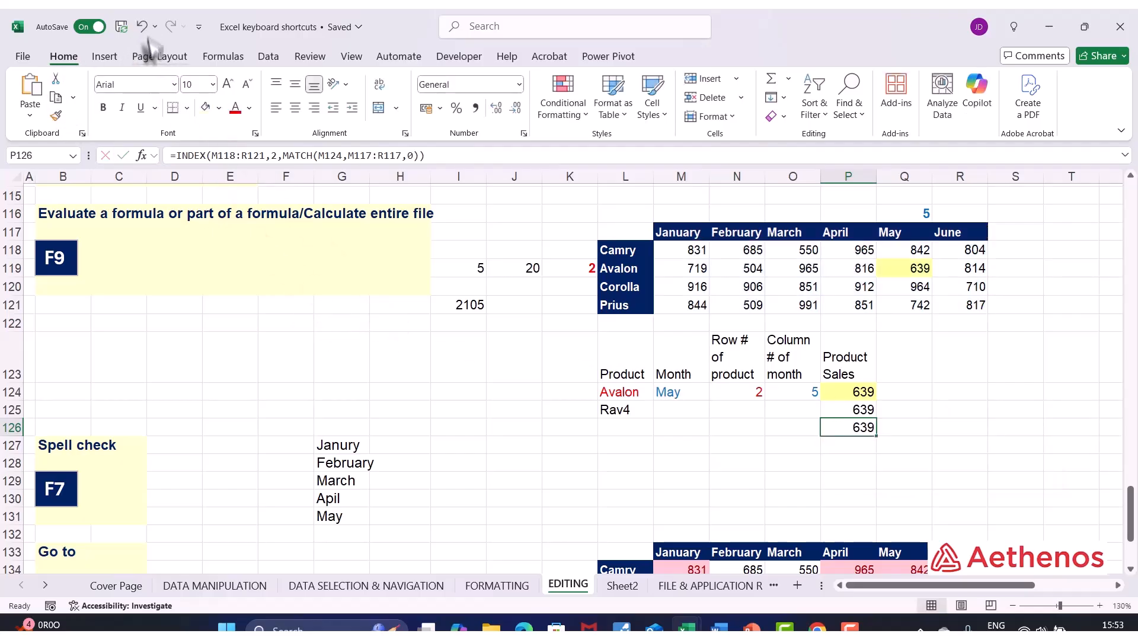
click(145, 26)
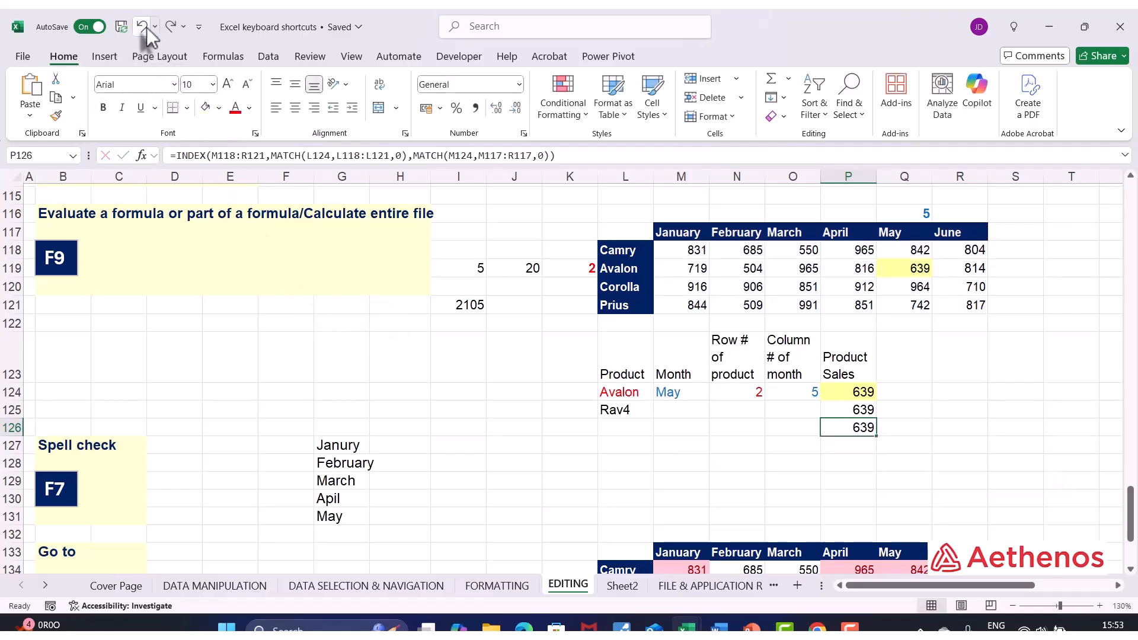
Convert the entire INDEX formula in cell P126 to its calculated value, then undo the conversion to restore the formula.
double_click(864, 430)
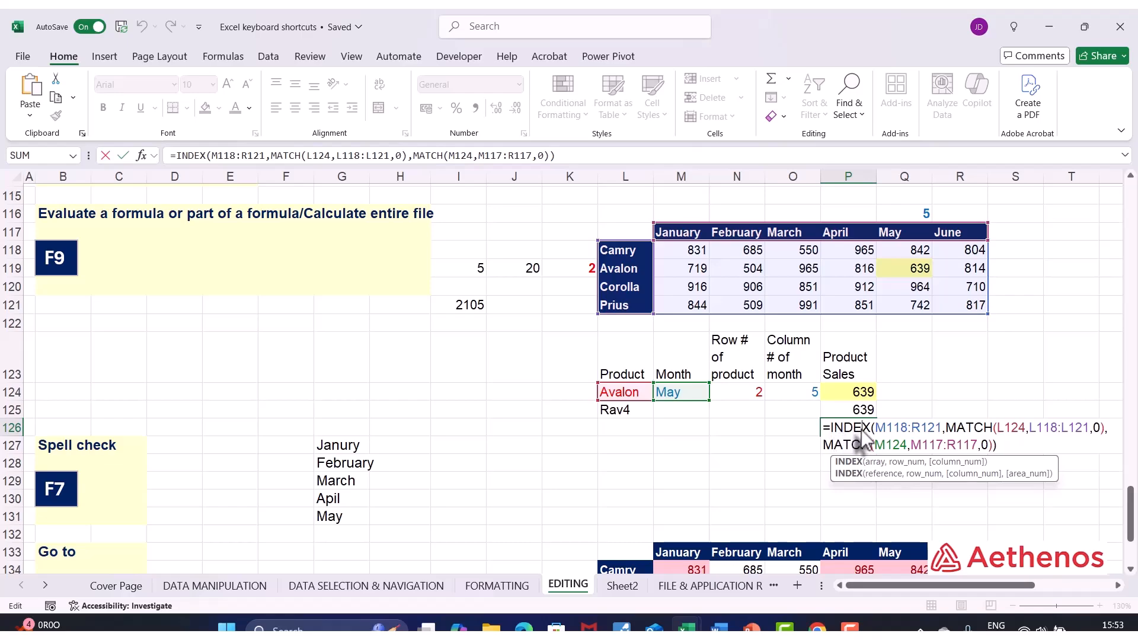
click(936, 428)
click(955, 452)
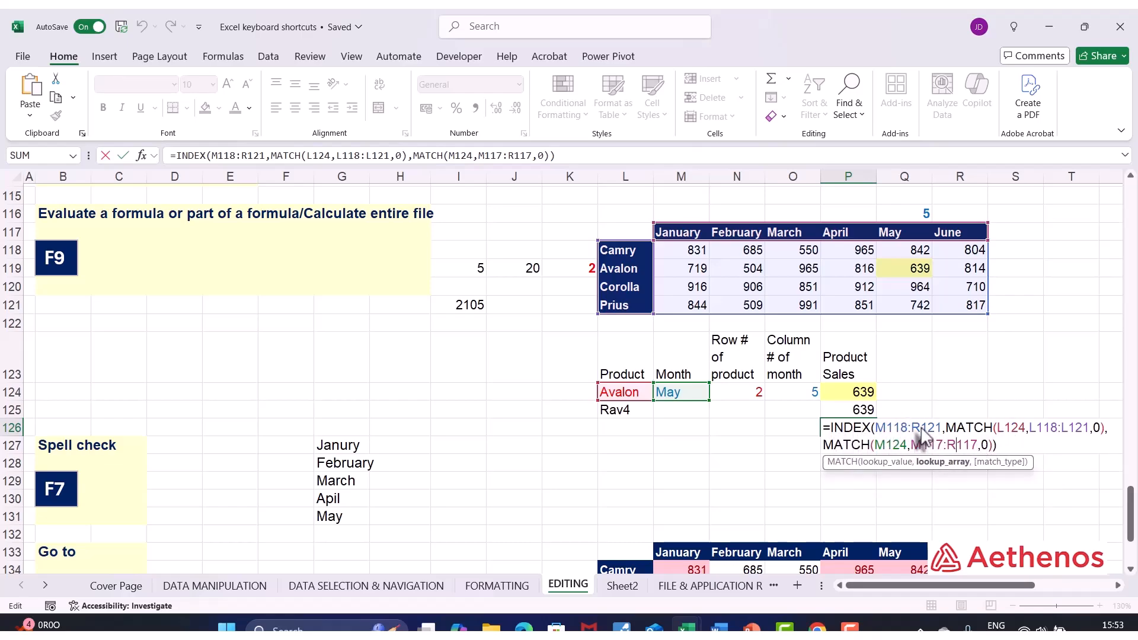
click(897, 447)
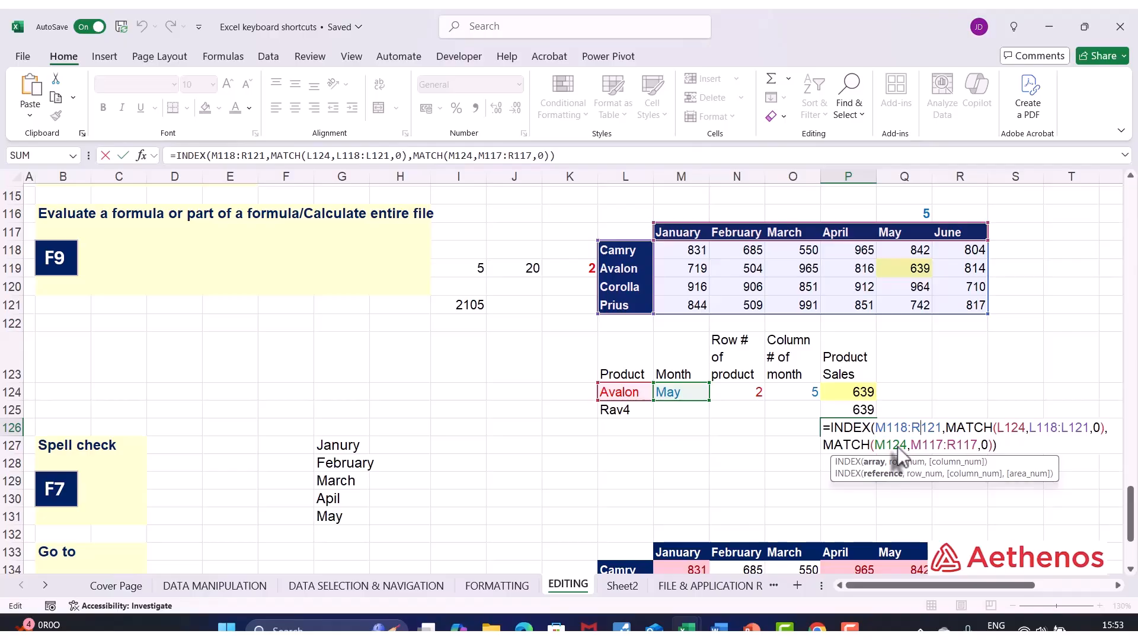
key(F9)
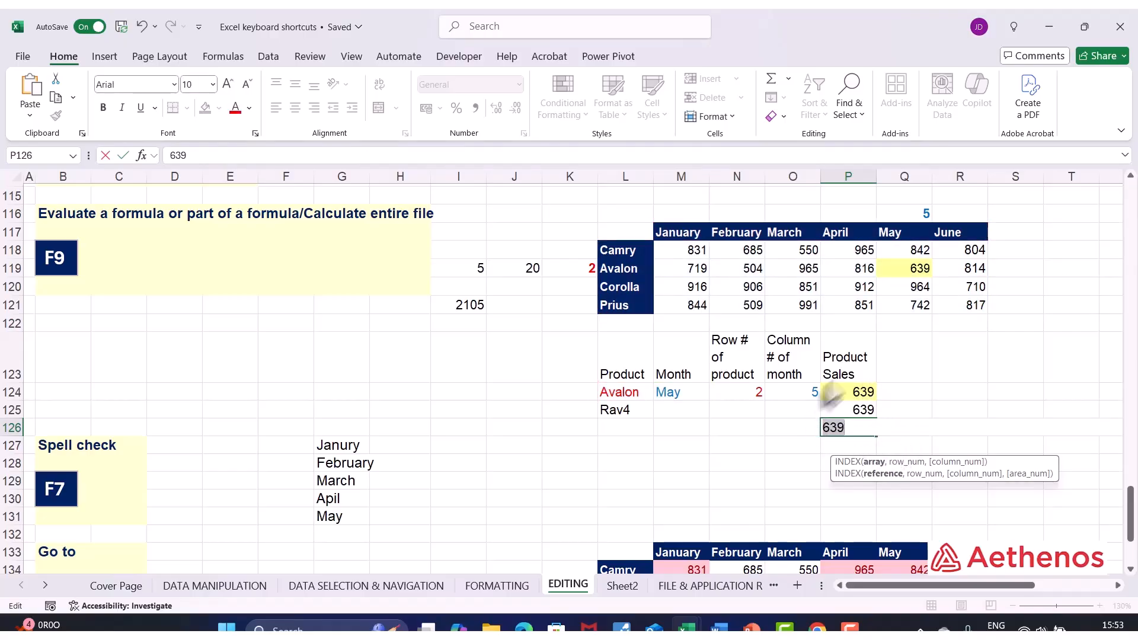
key(Return)
click(858, 431)
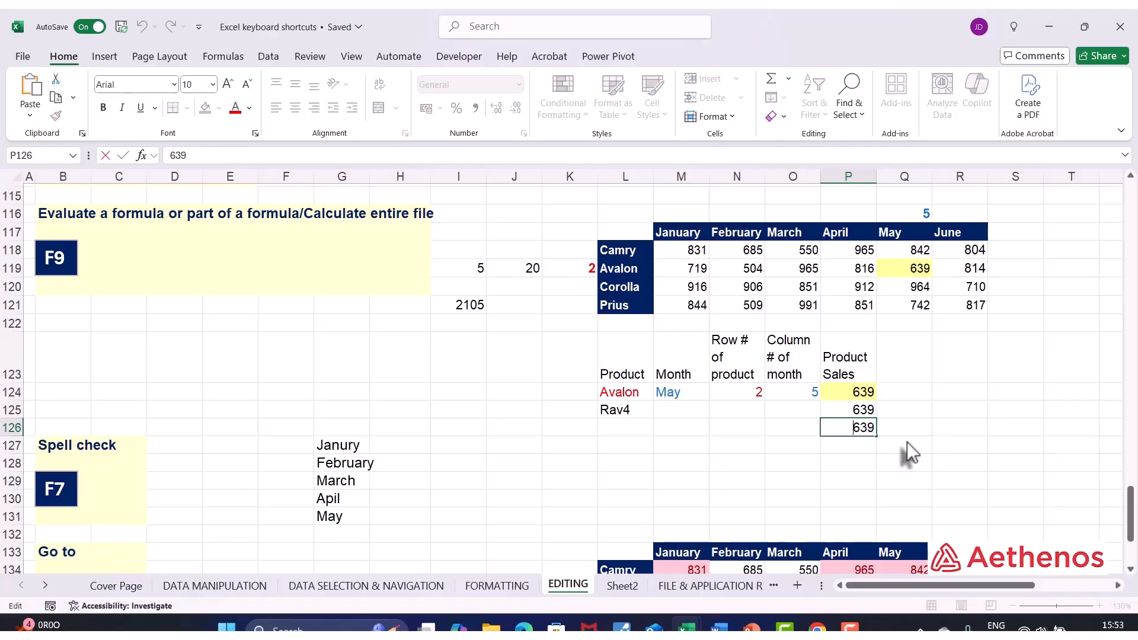
click(860, 463)
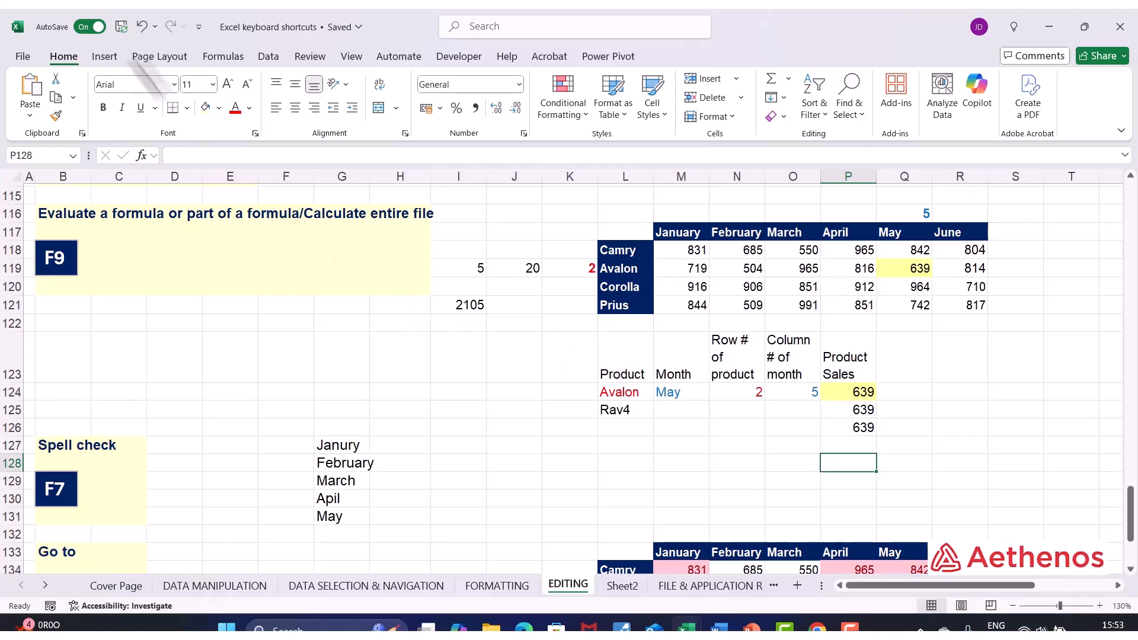
click(141, 26)
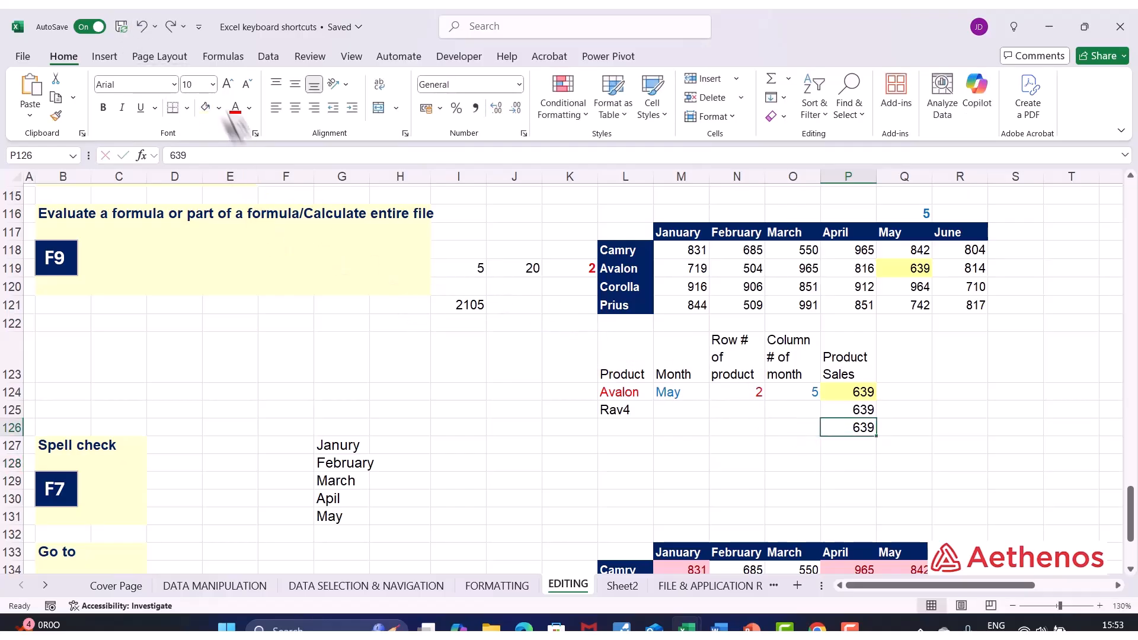
click(150, 28)
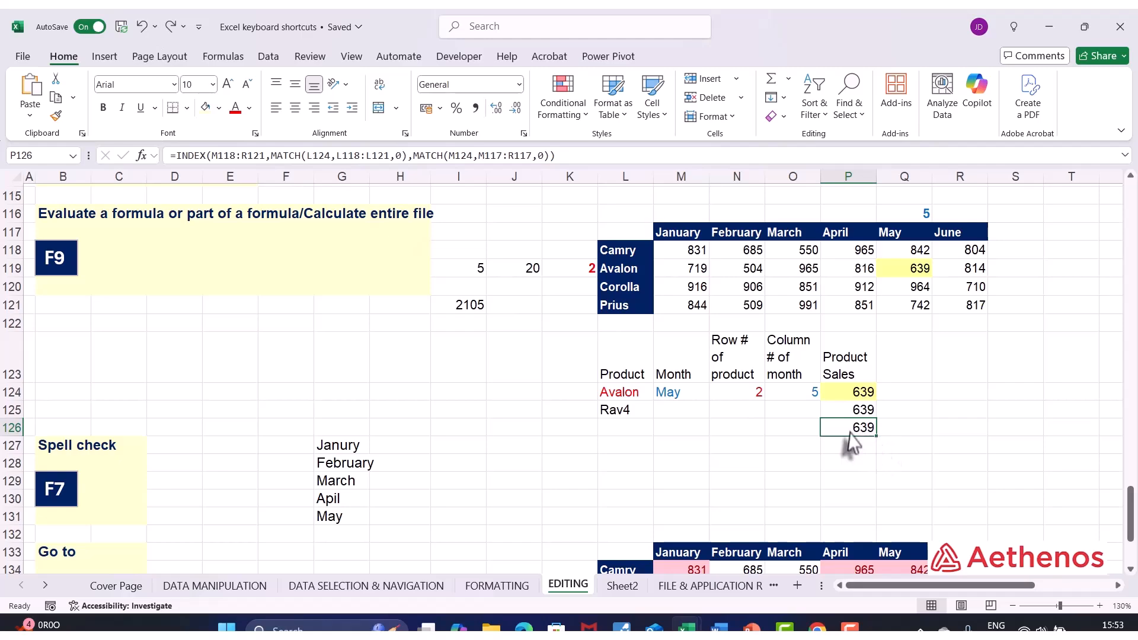
Evaluate the column argument MATCH(M124,M117:R117,0) within the INDEX formula in cell P126, then discard the evaluation.
double_click(848, 432)
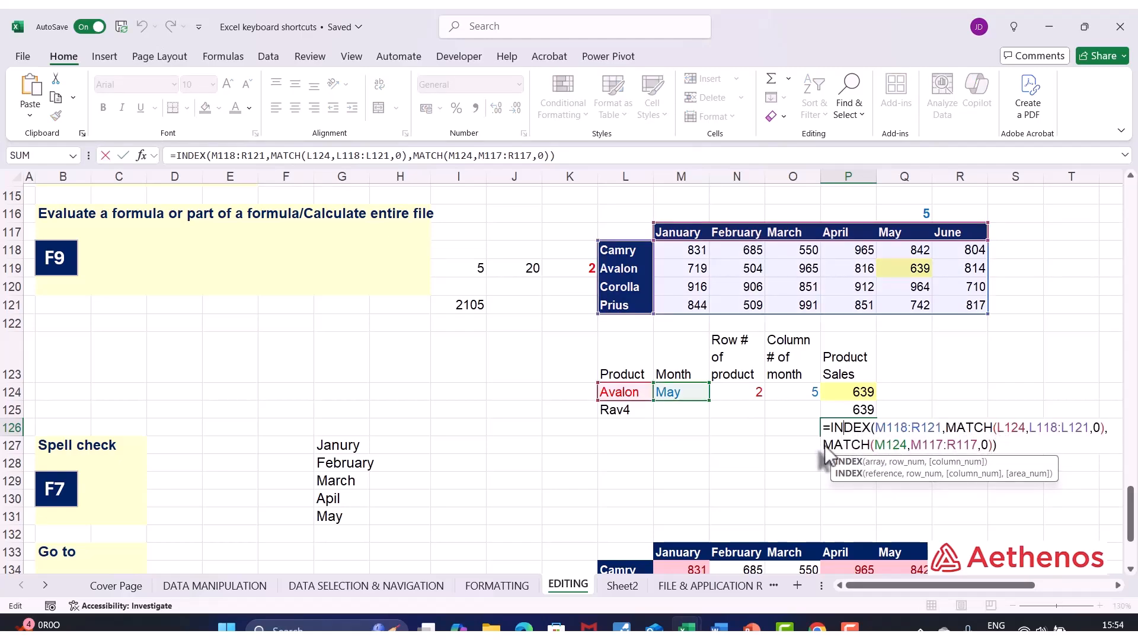
drag(823, 445, 994, 446)
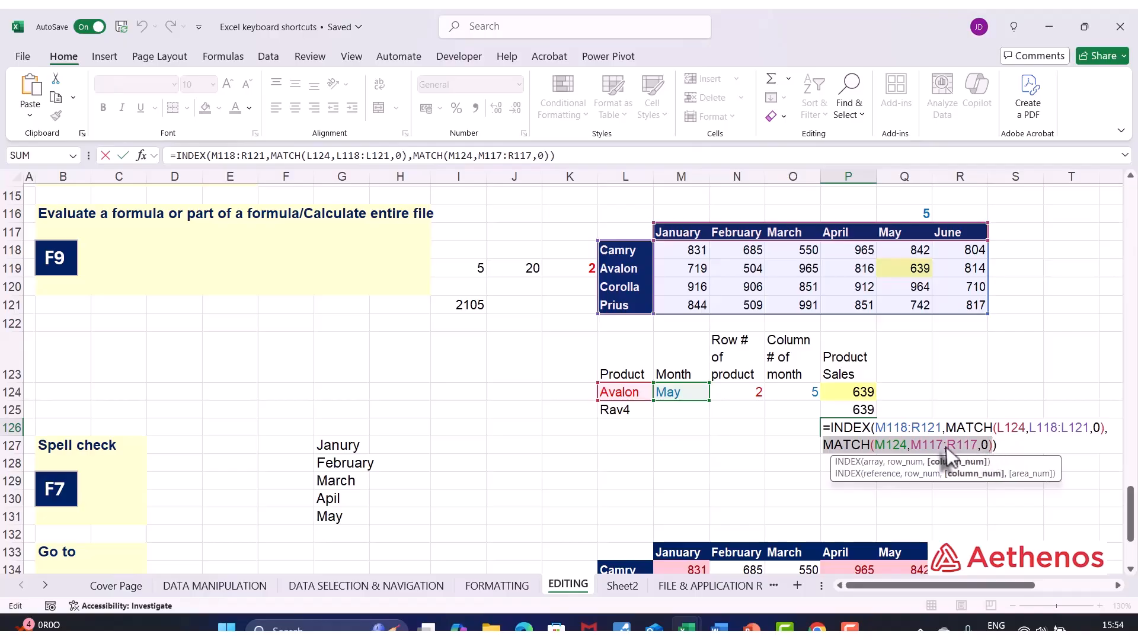
key(F9)
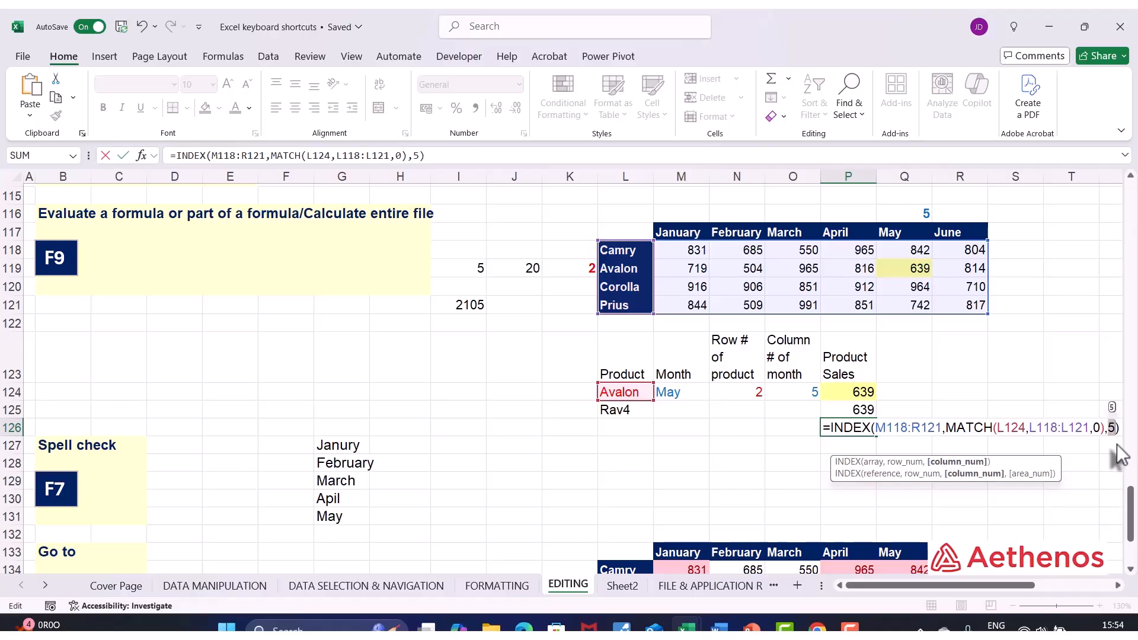
key(Escape)
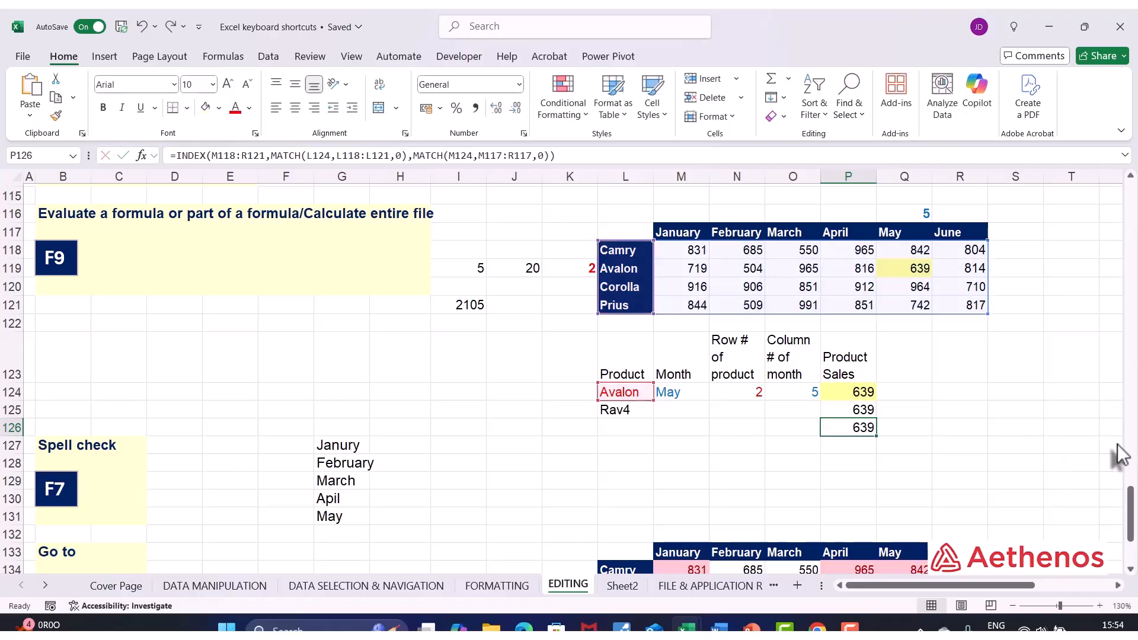
key(F2)
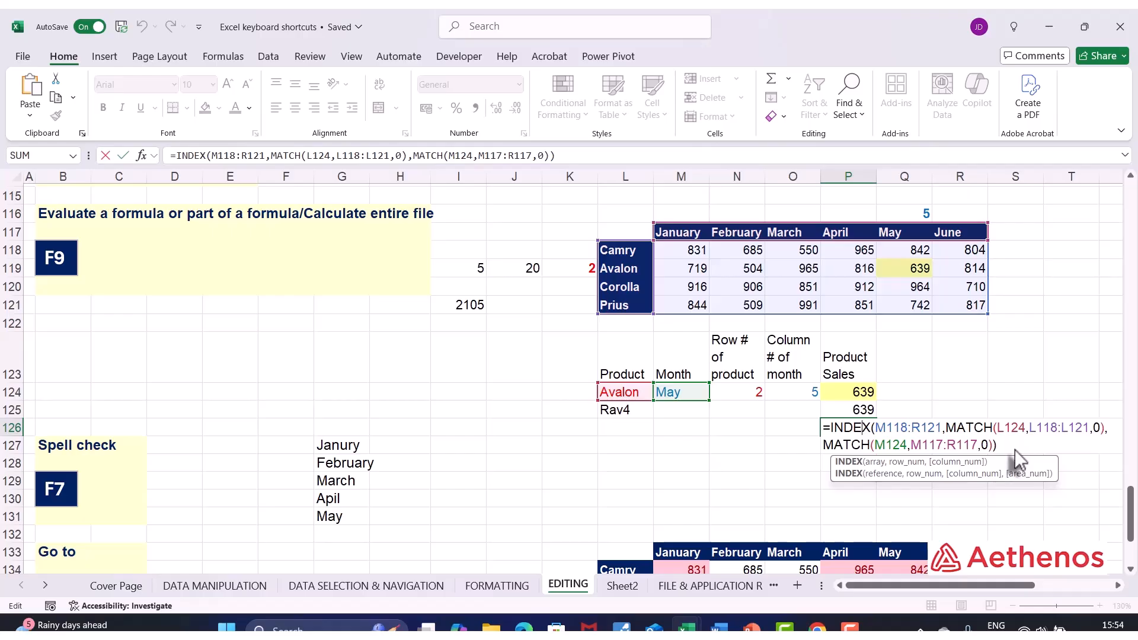
key(Escape)
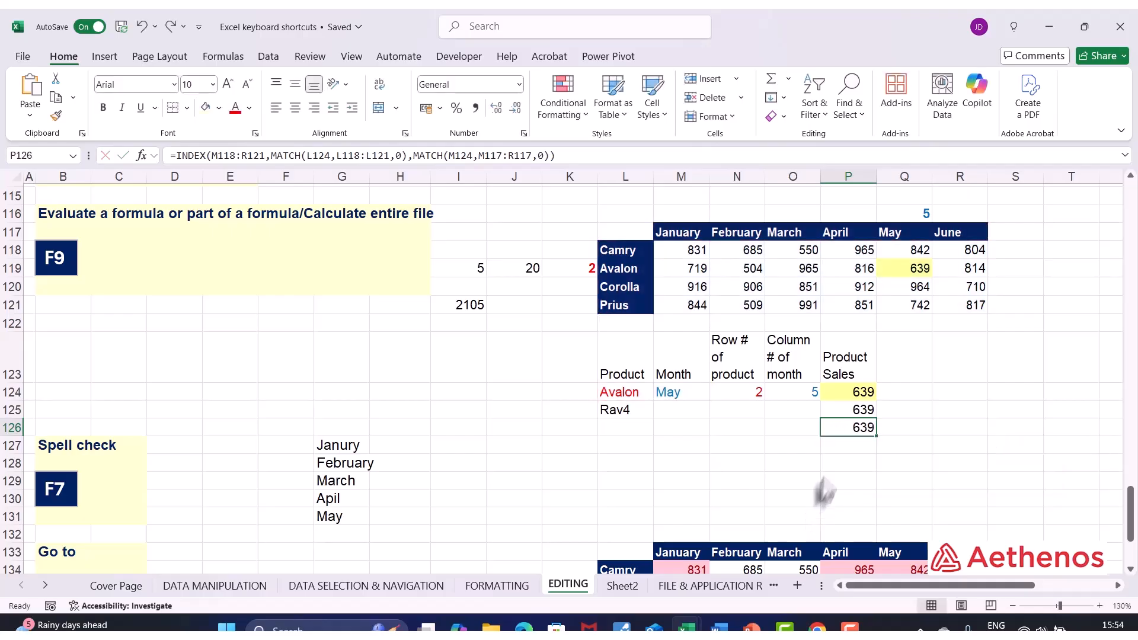
click(826, 469)
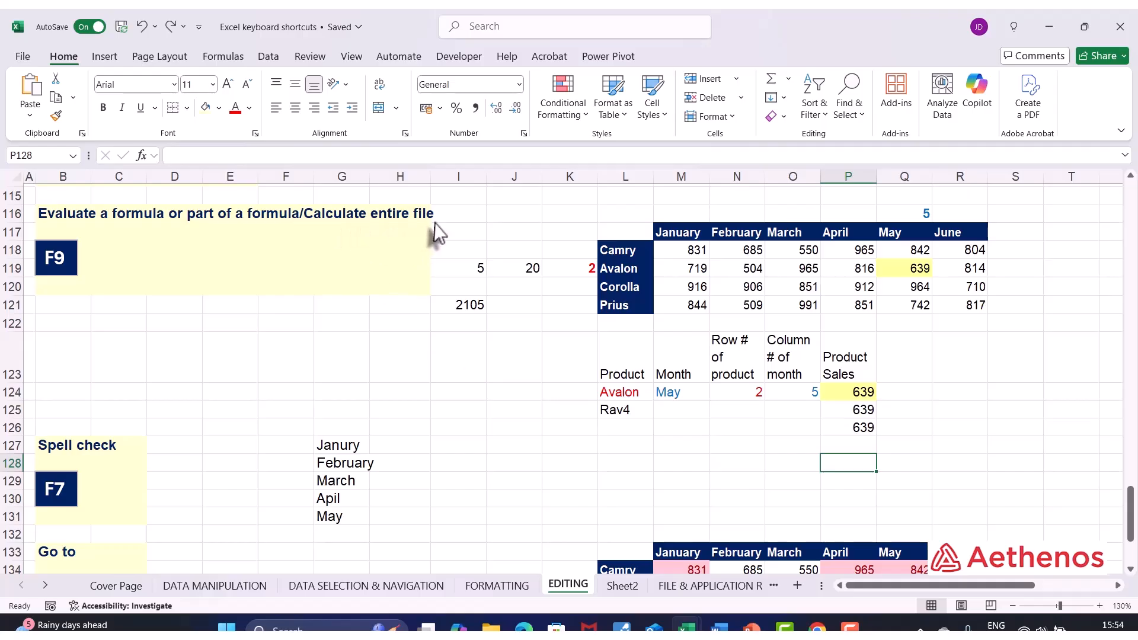
click(518, 358)
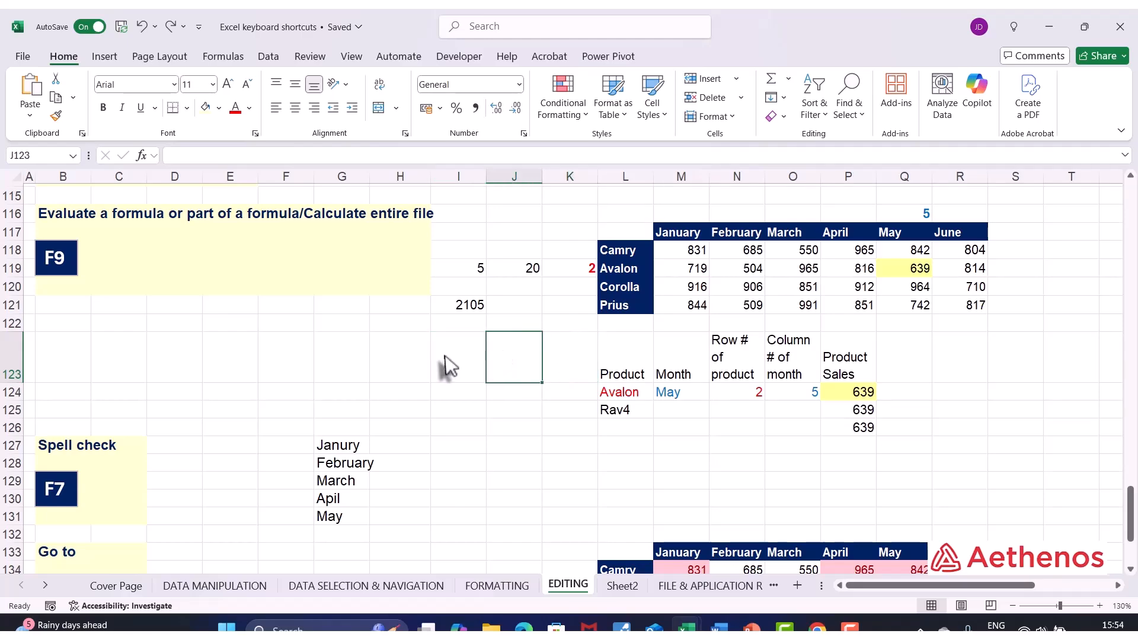
click(472, 349)
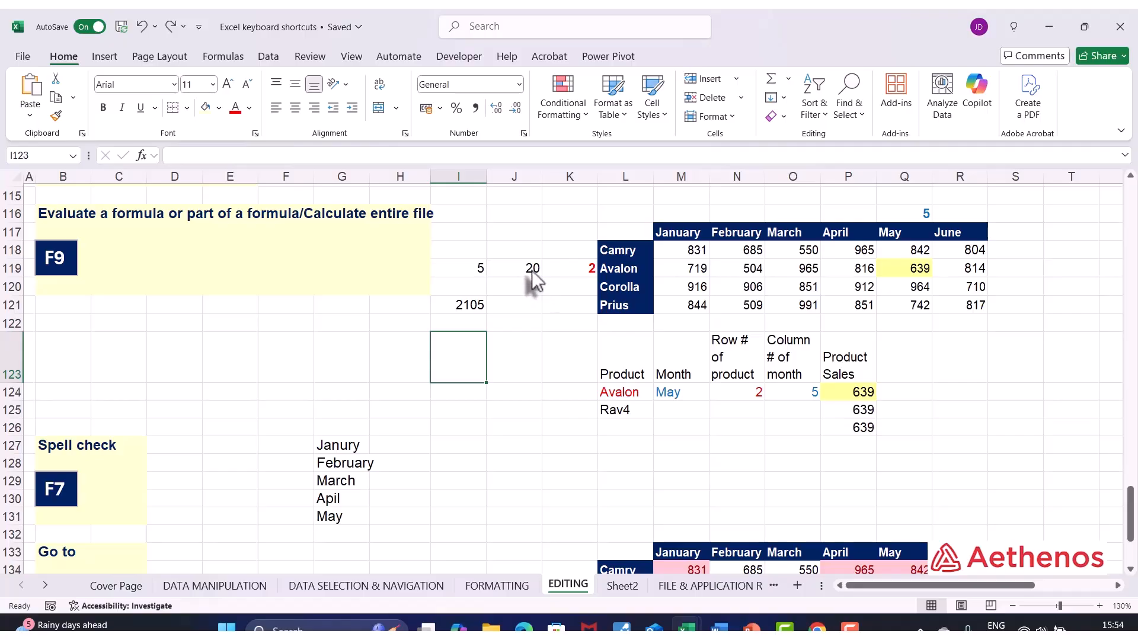
key(Right)
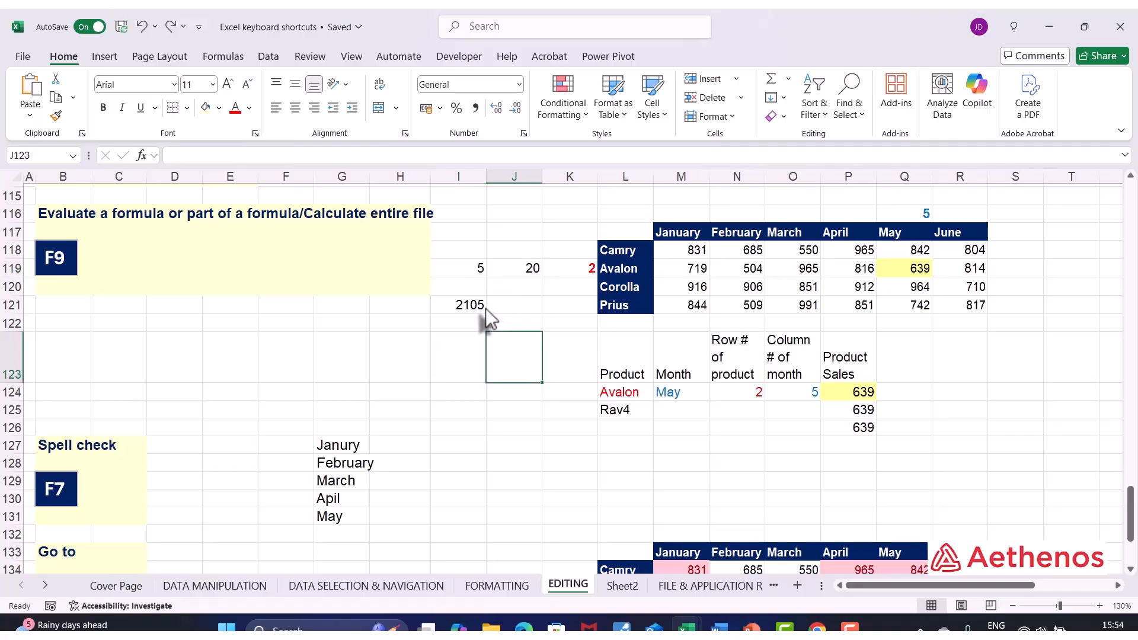
click(485, 307)
click(530, 371)
Set the workbook calculation mode to Manual in the formula options, with recalculation before saving enabled.
click(24, 60)
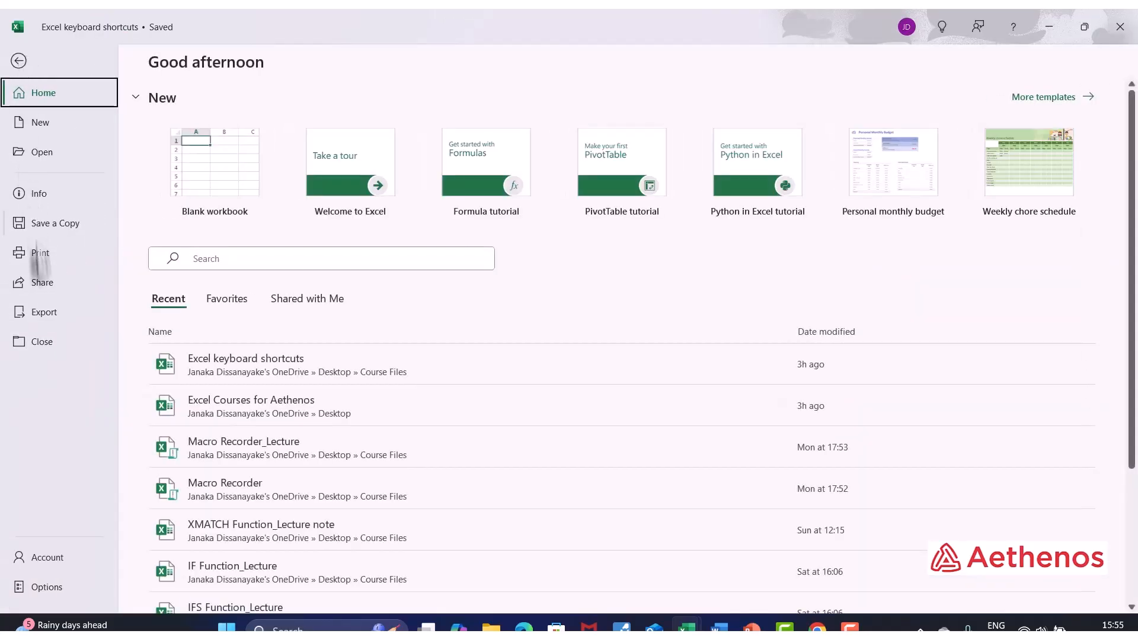
click(57, 587)
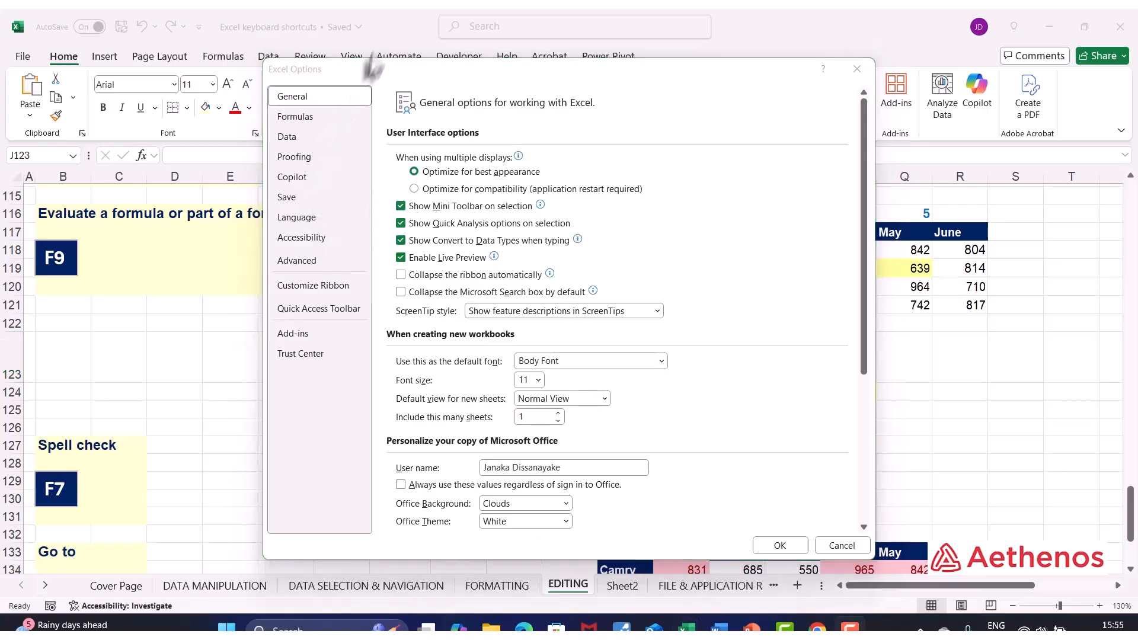
click(294, 117)
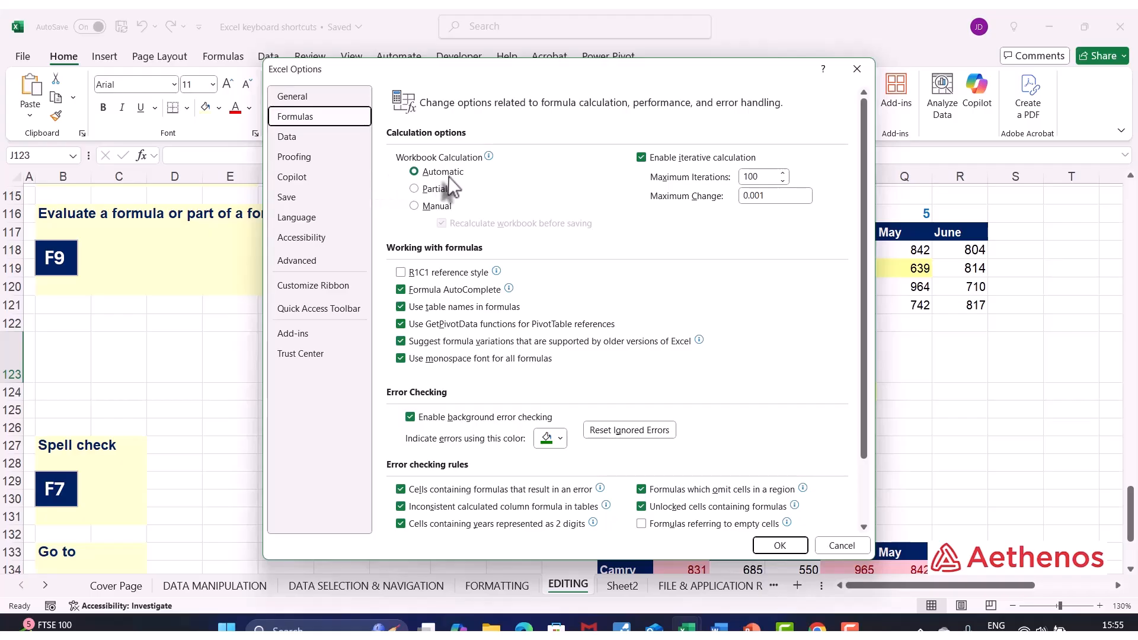
mouse_move(449, 176)
click(419, 189)
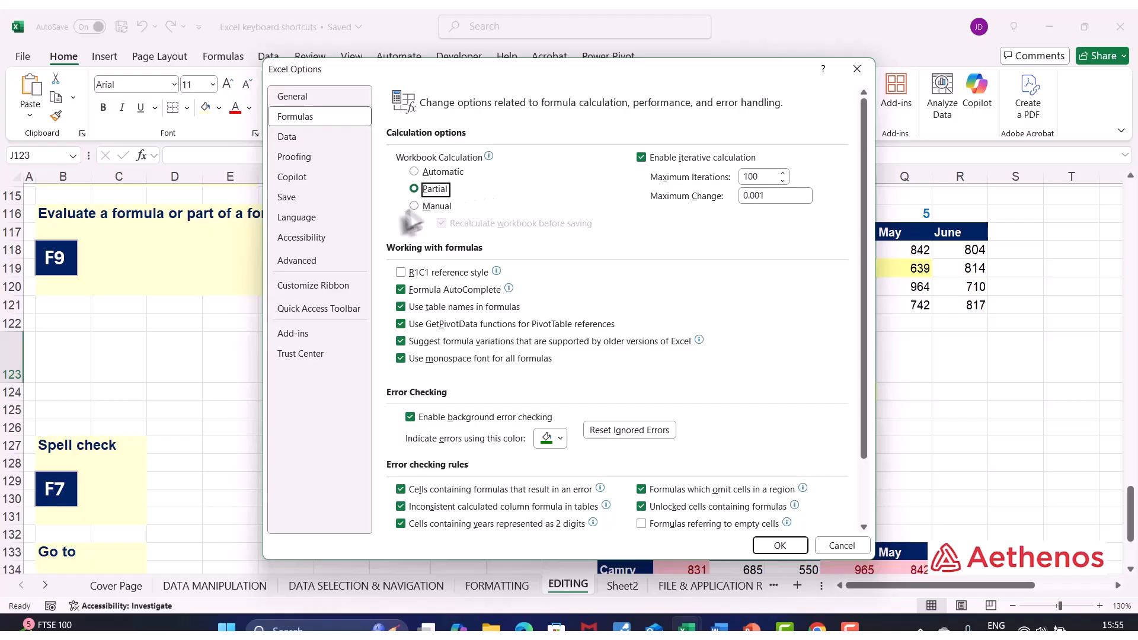
click(418, 205)
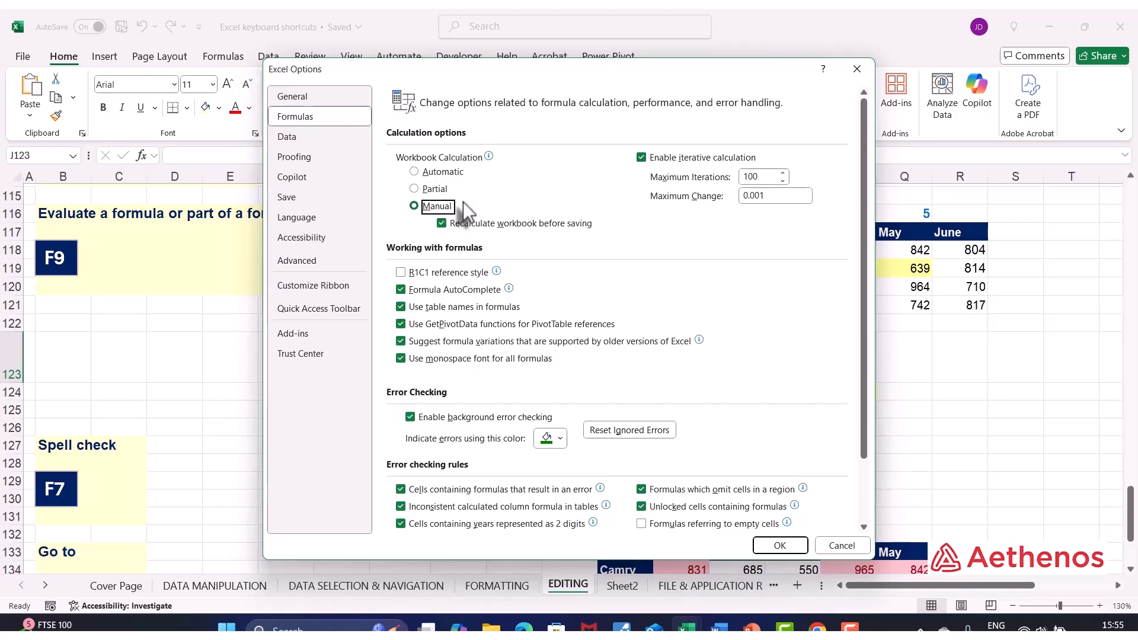
click(416, 173)
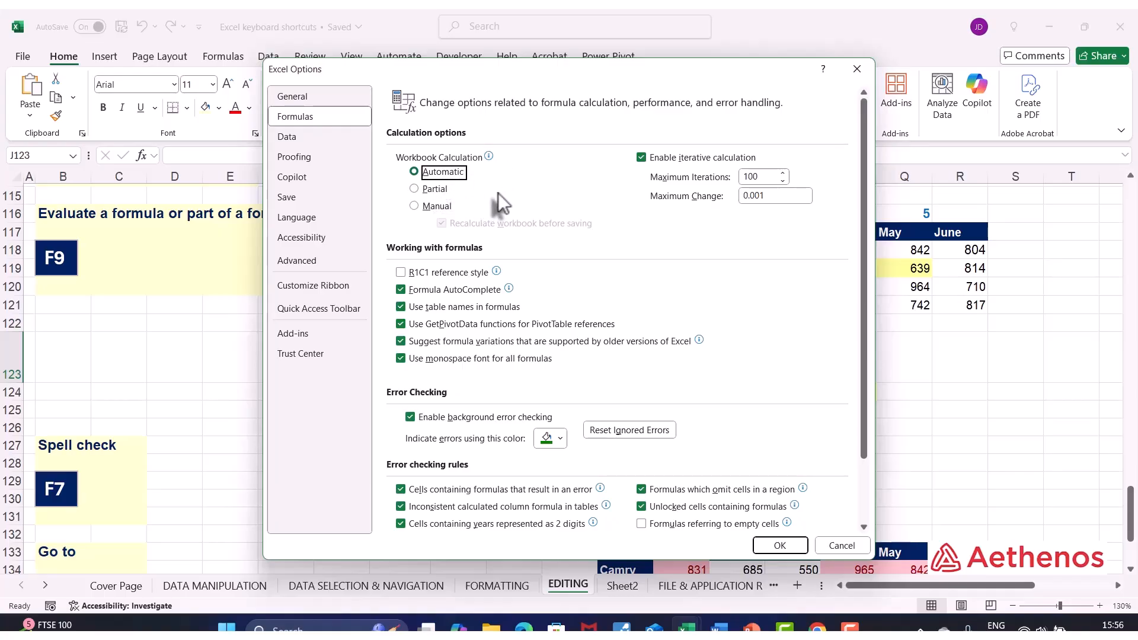
click(415, 205)
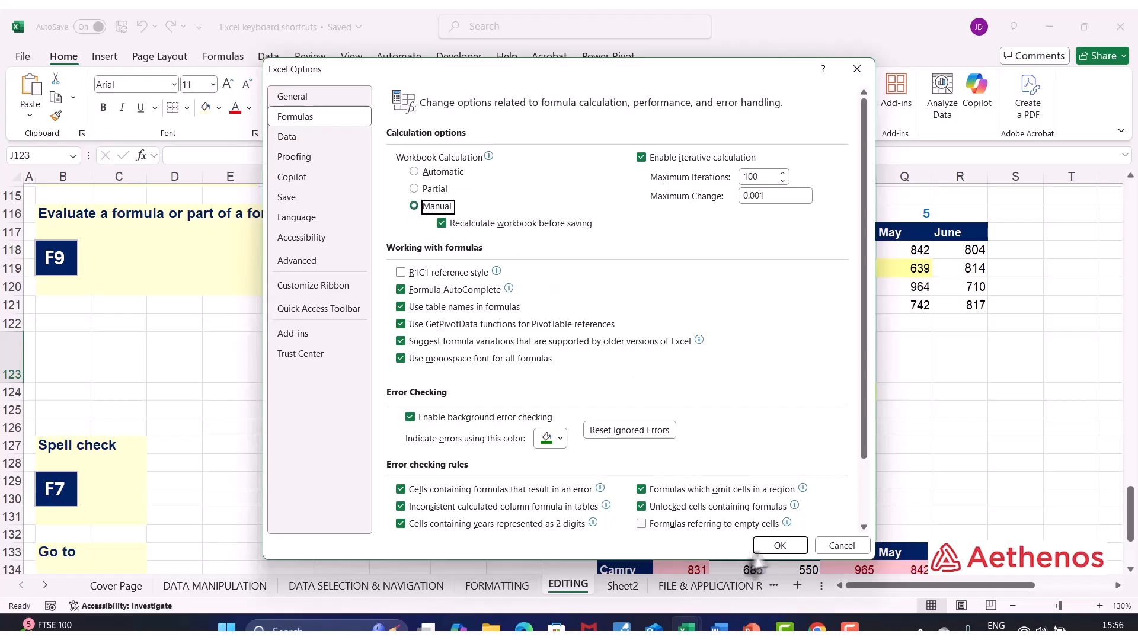
click(779, 545)
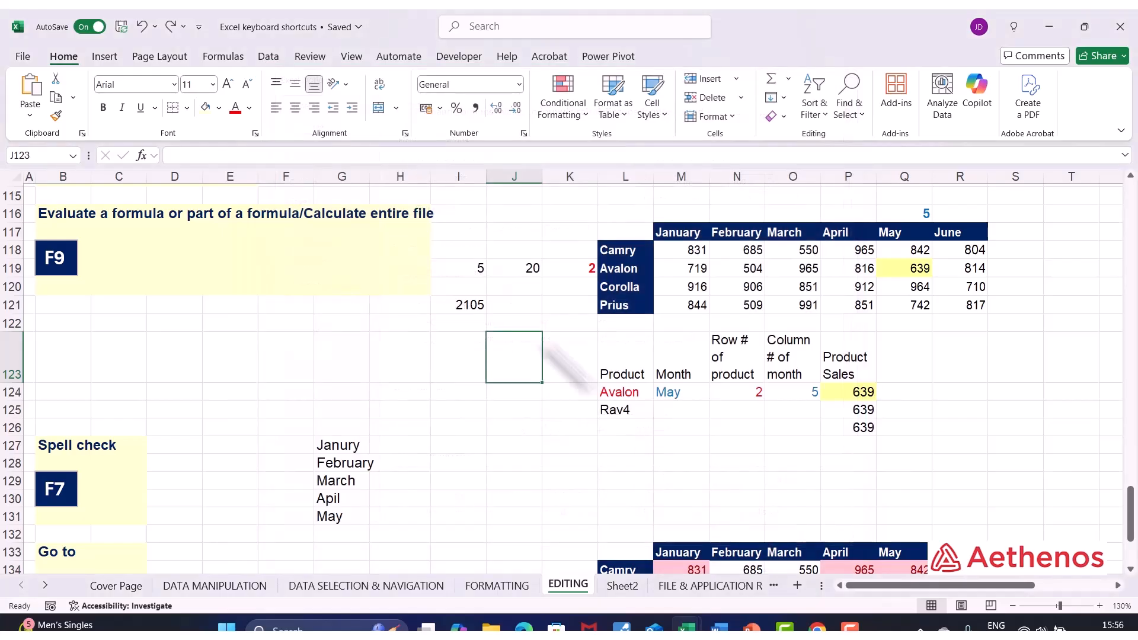
Inspect the formula in cell I121 and the cells it references without changing it.
click(472, 309)
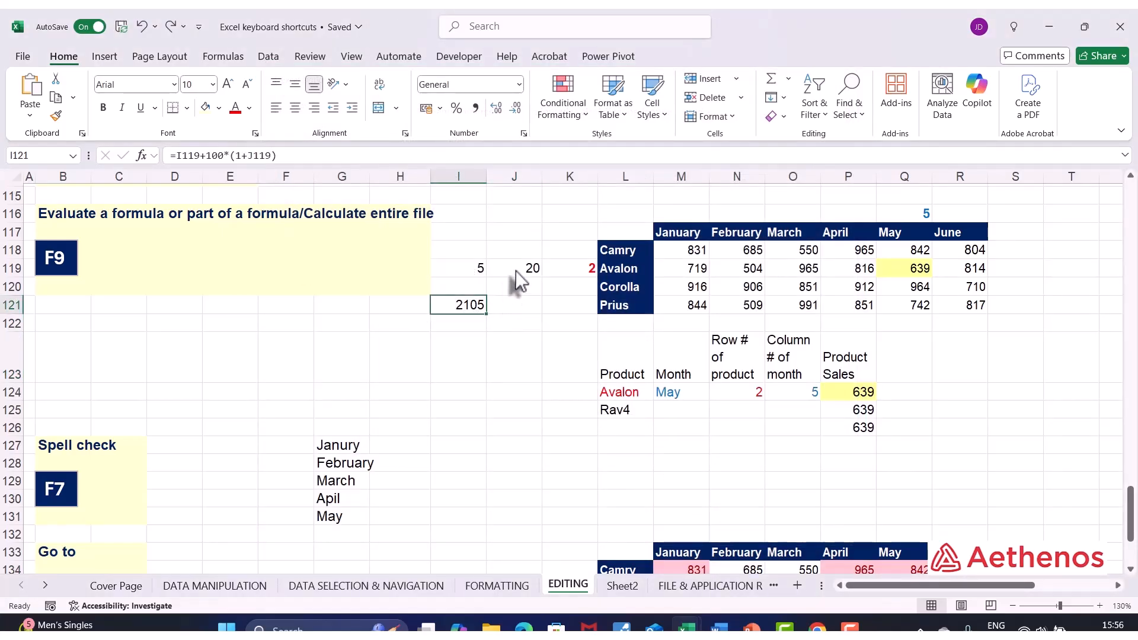
double_click(461, 307)
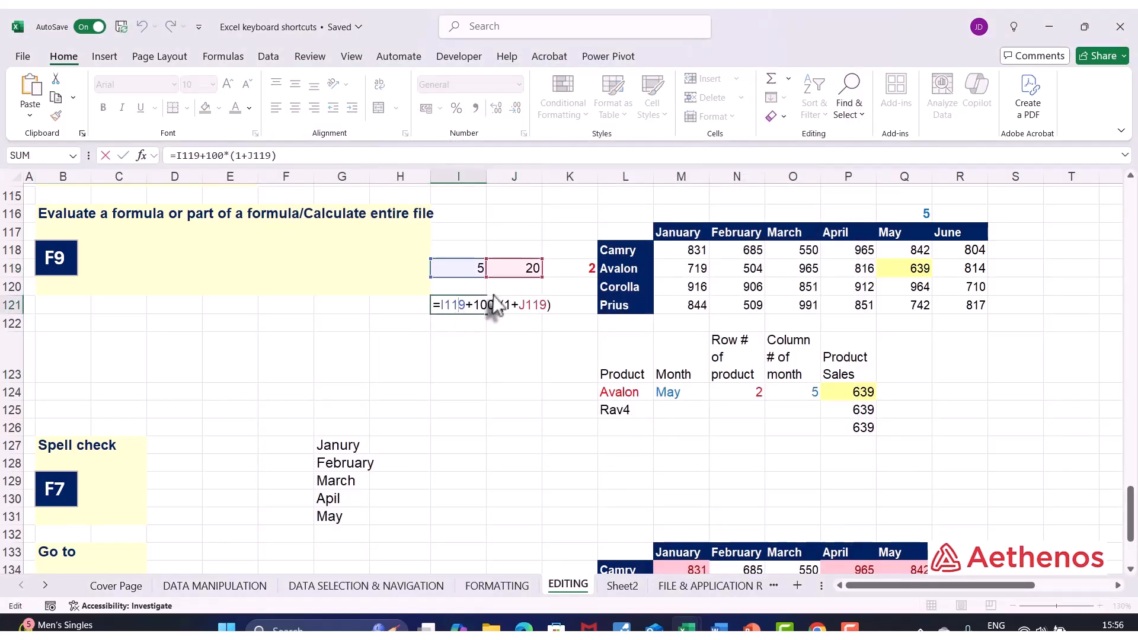
key(Escape)
Set the value of cell J119 to 100.
click(510, 268)
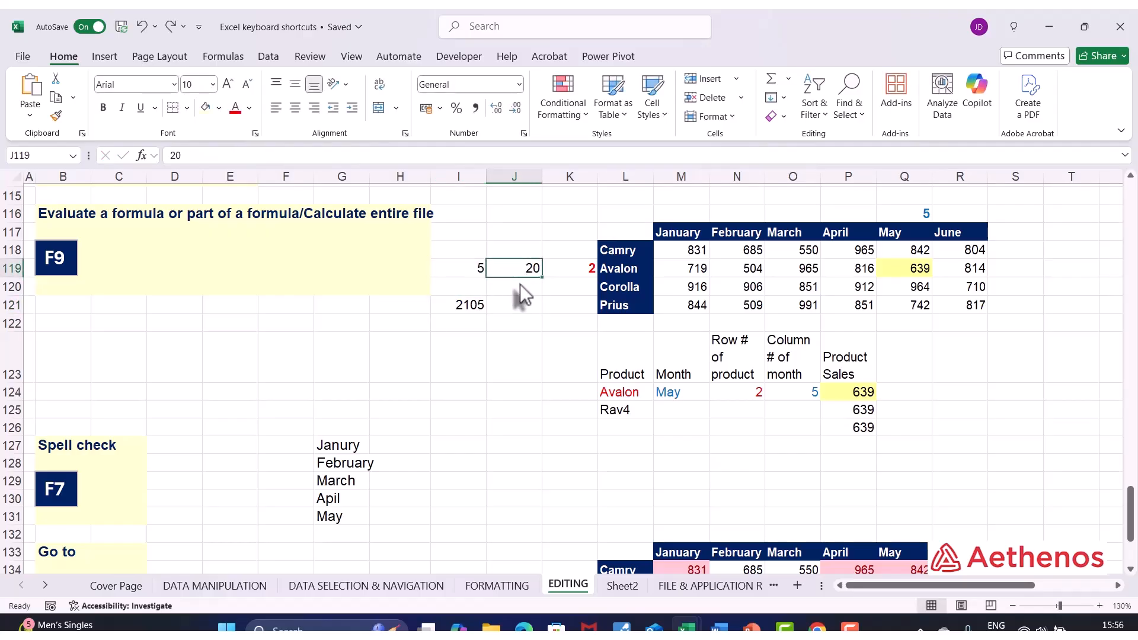
text(100)
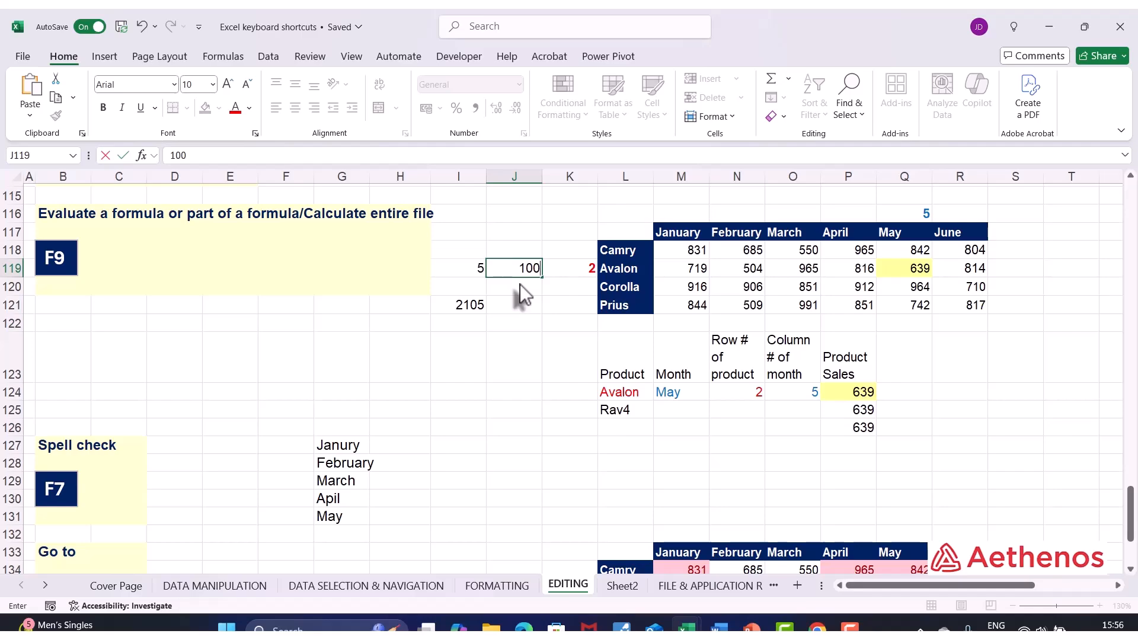
key(Return)
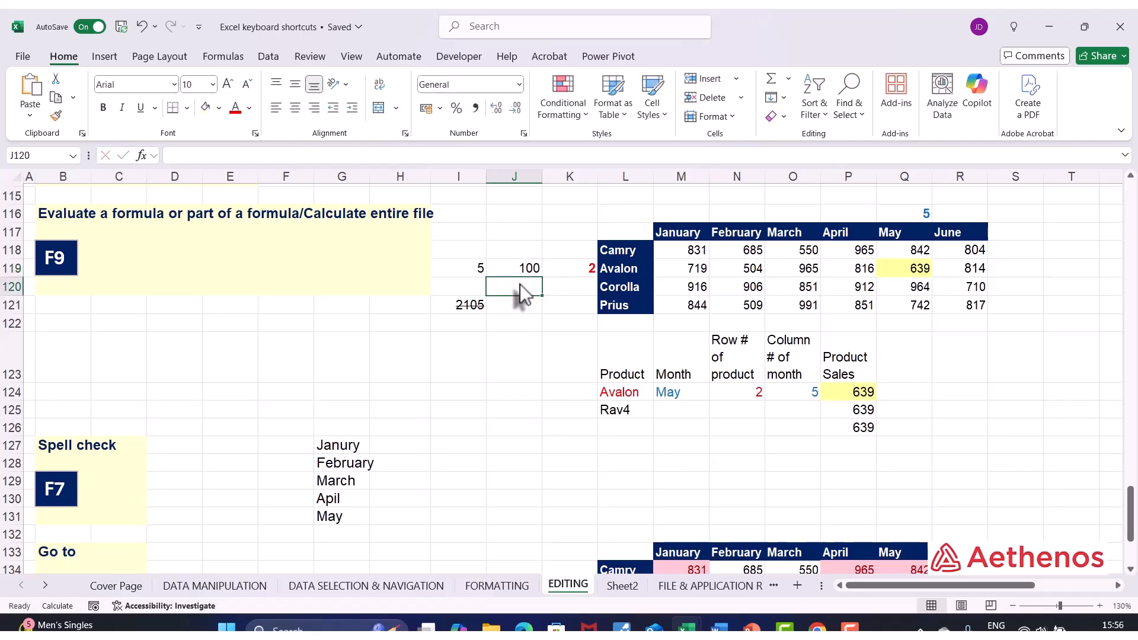
Review the error-checking options for the stale value in cell I121, then recalculate the workbook and check the cell against J119.
click(459, 307)
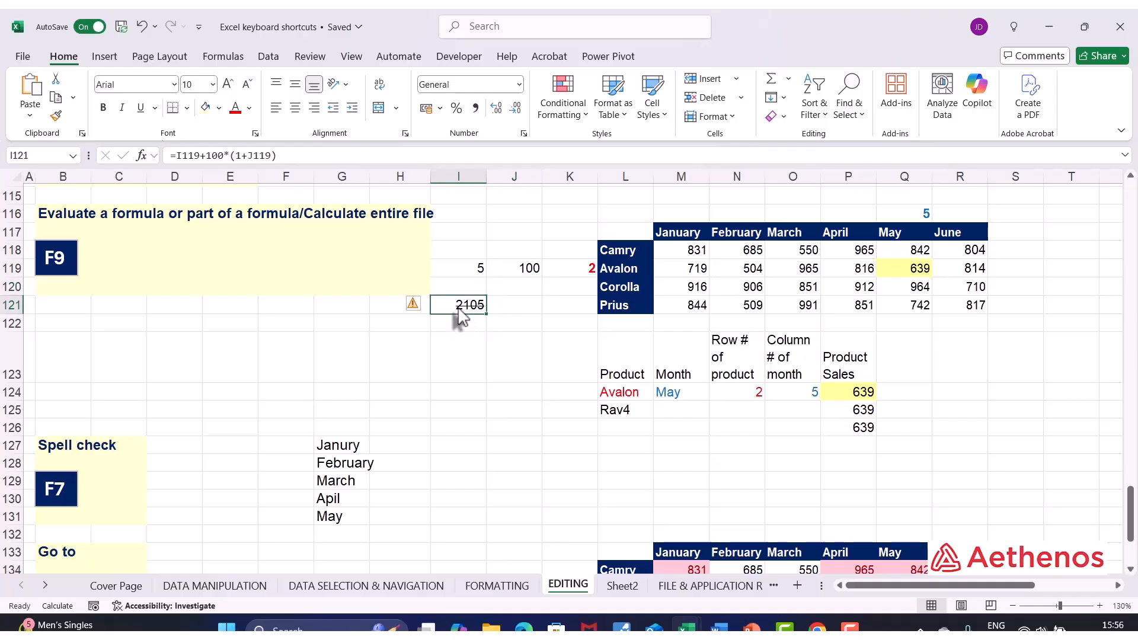
click(421, 306)
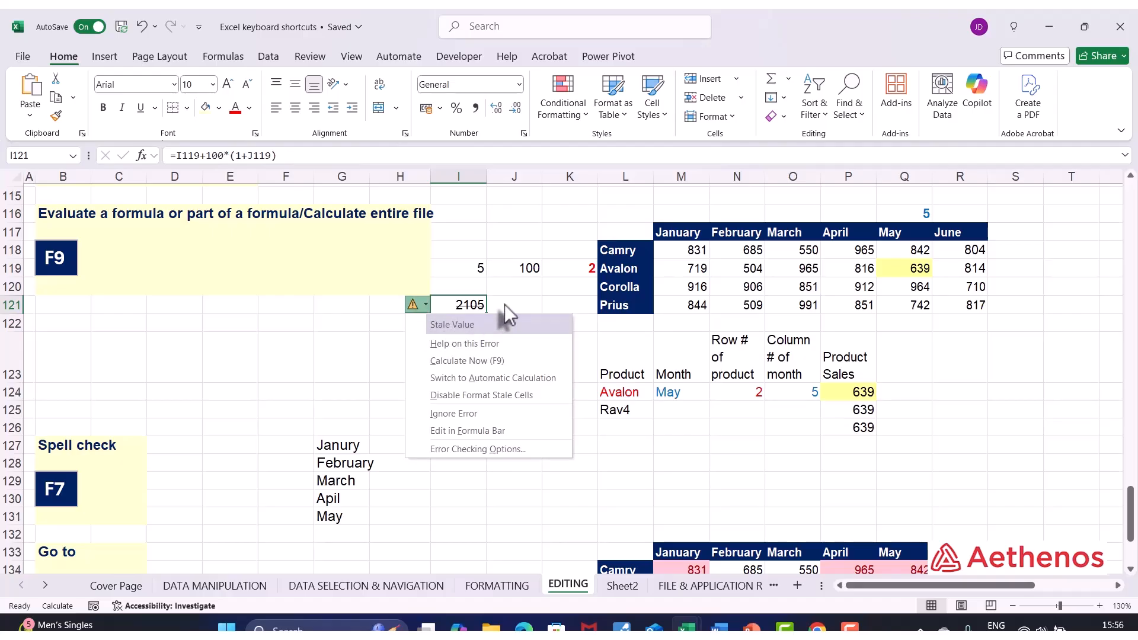
click(474, 303)
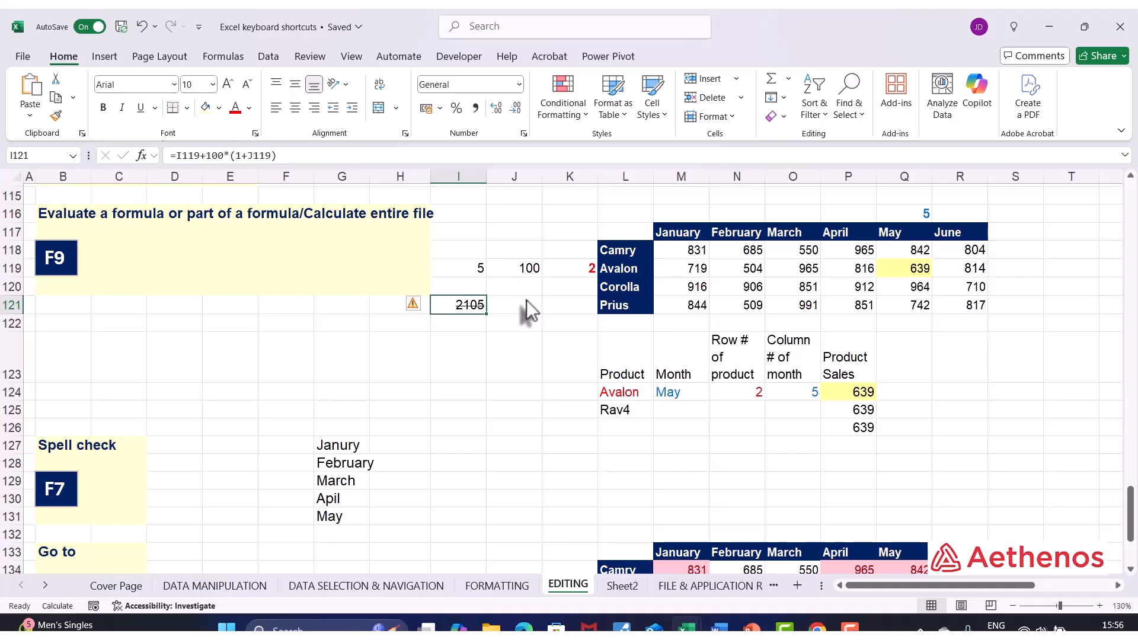
key(F9)
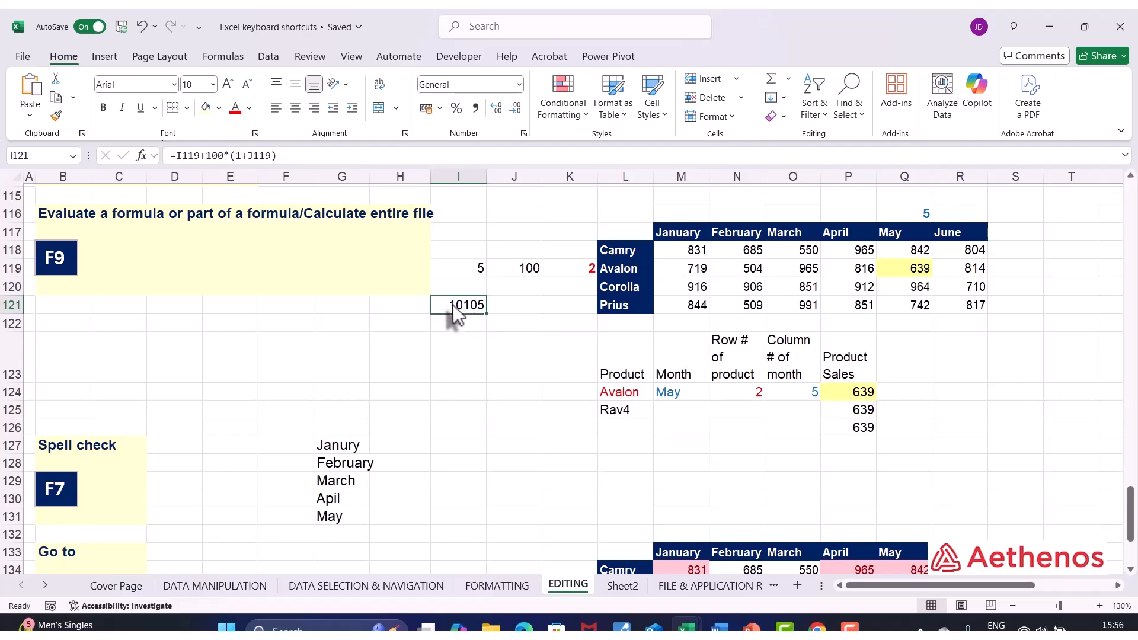
click(511, 271)
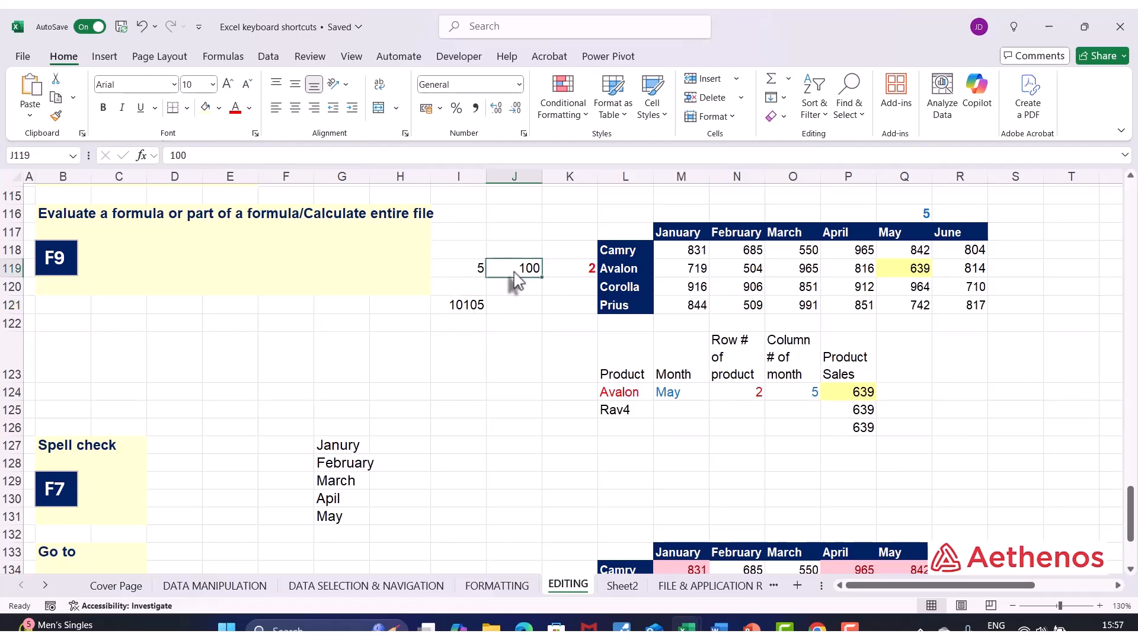
click(469, 307)
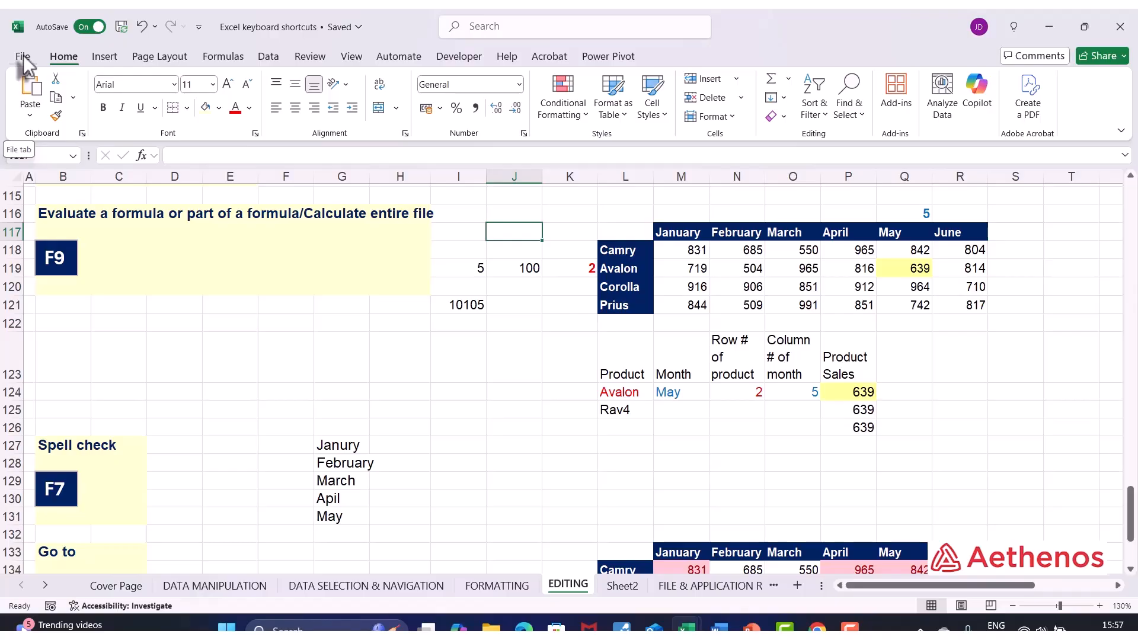
Restore the workbook calculation mode to Automatic in the formula options.
click(23, 55)
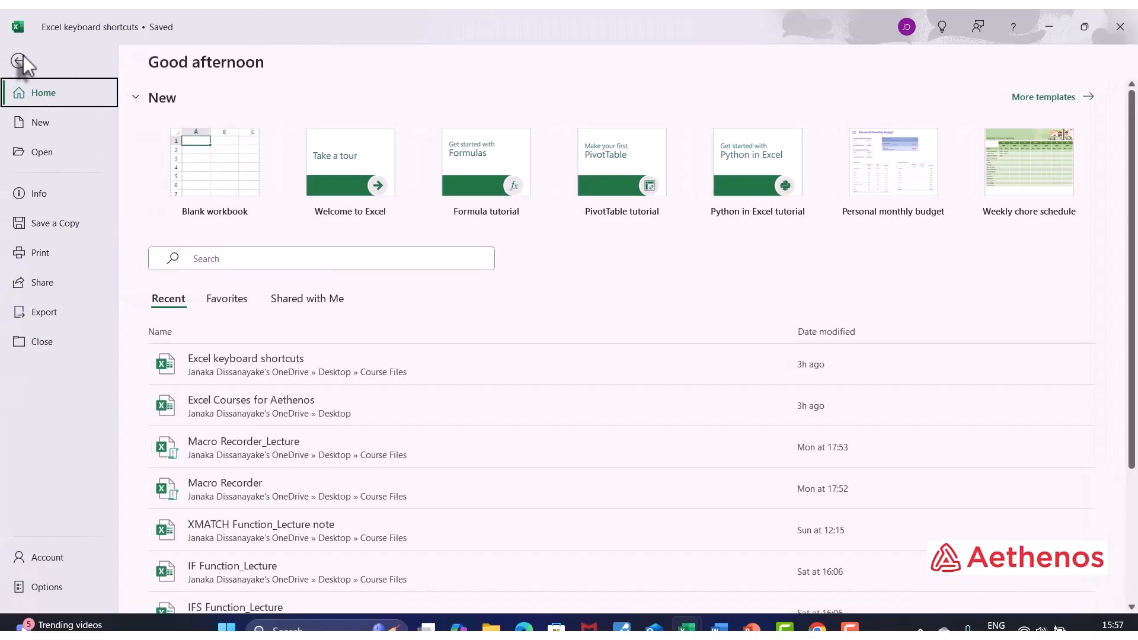
click(59, 596)
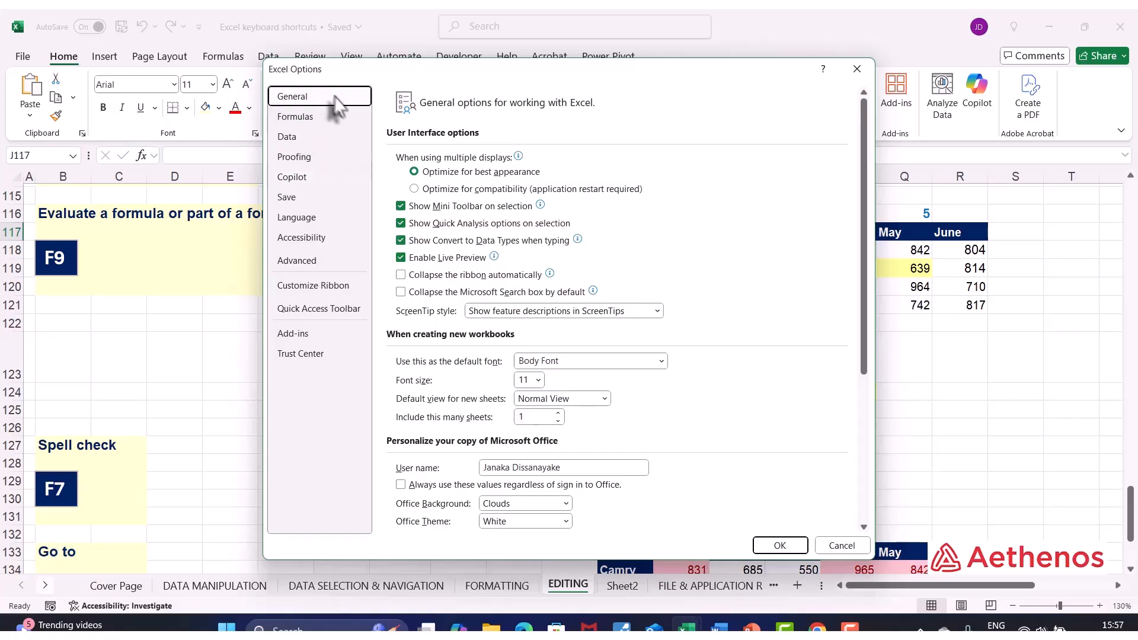
click(295, 117)
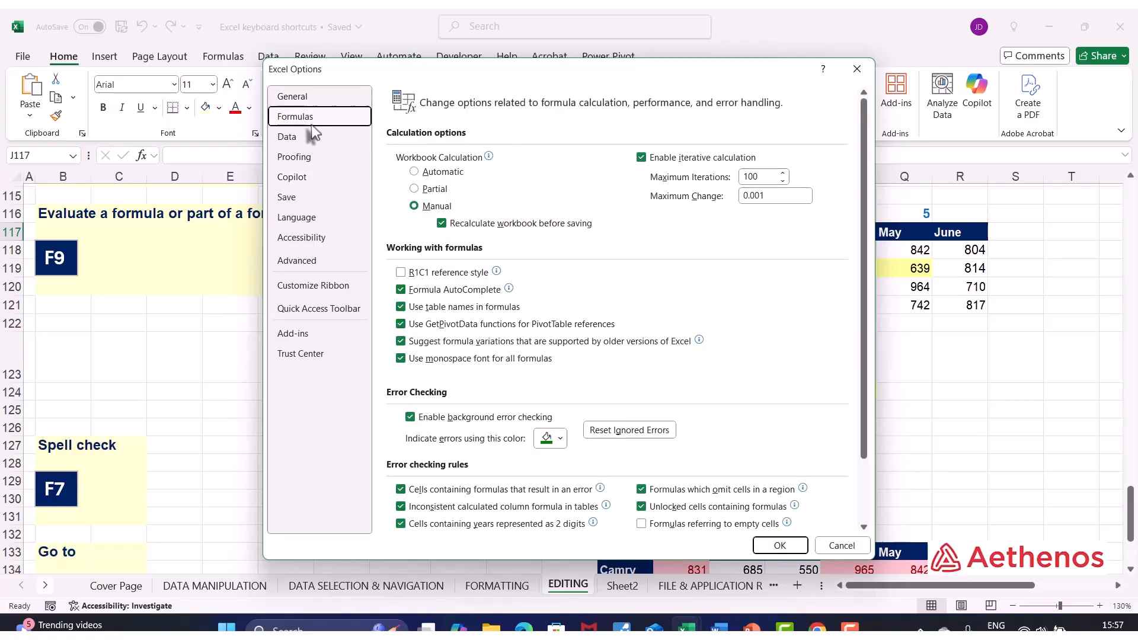
click(418, 173)
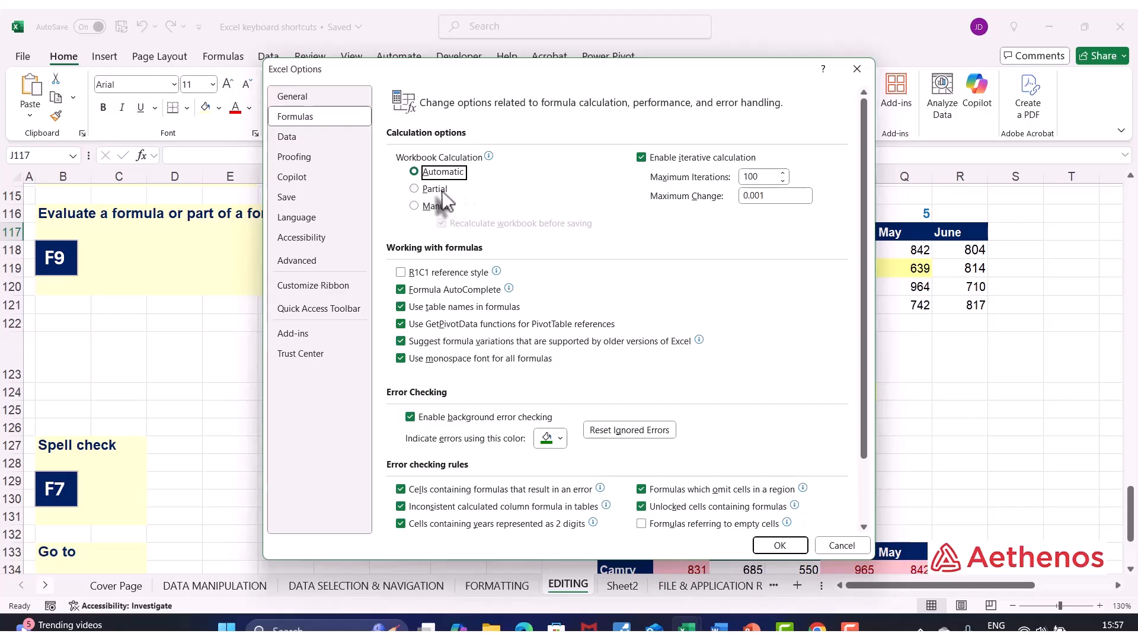
click(416, 190)
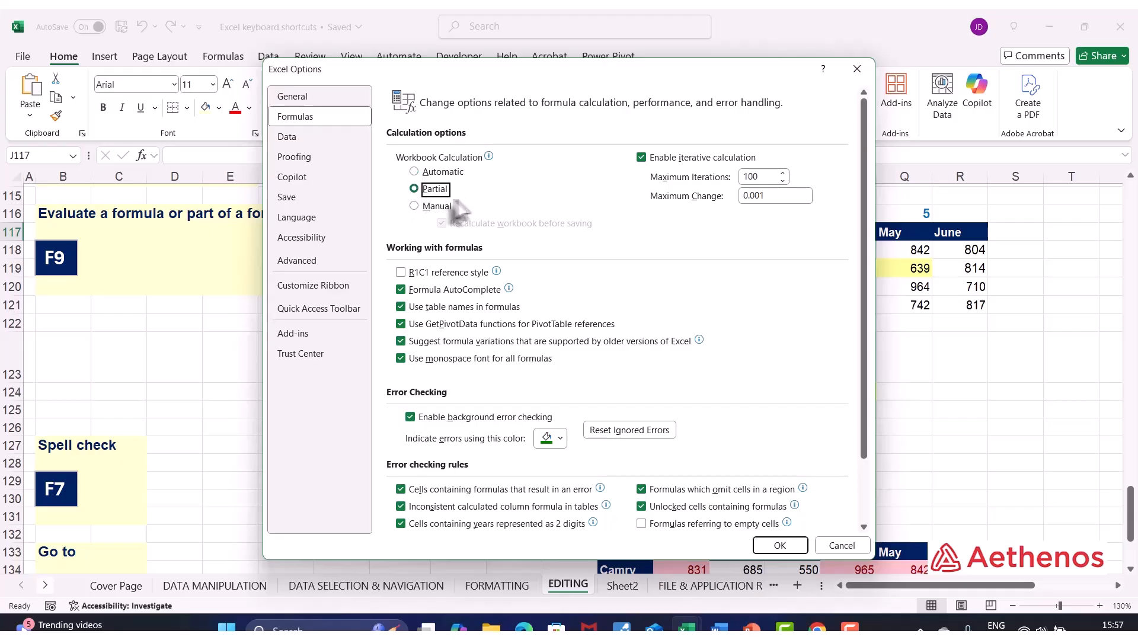
click(420, 172)
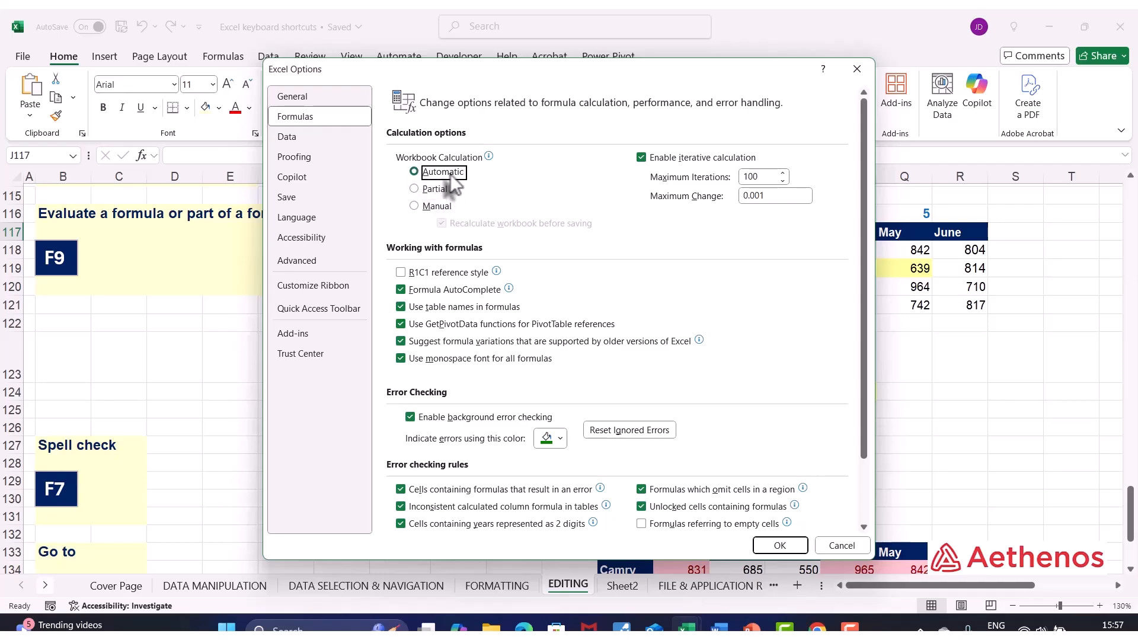
click(780, 545)
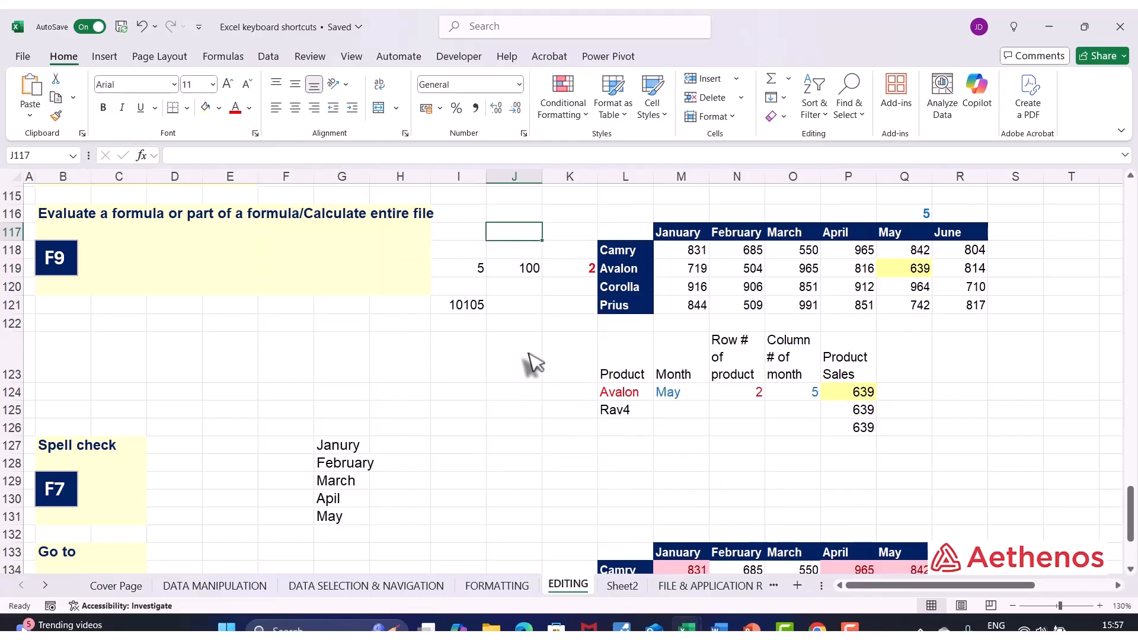
click(531, 359)
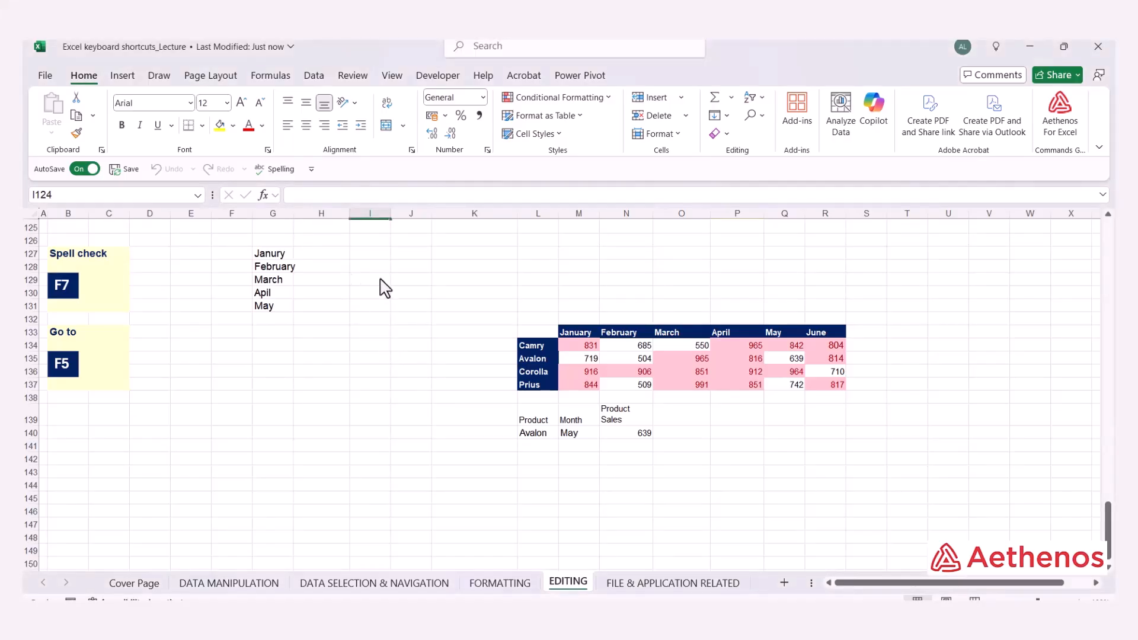
Spell-check the EDITING sheet, continuing from its beginning, and correct "Janury" in cell G127 to "January".
click(396, 281)
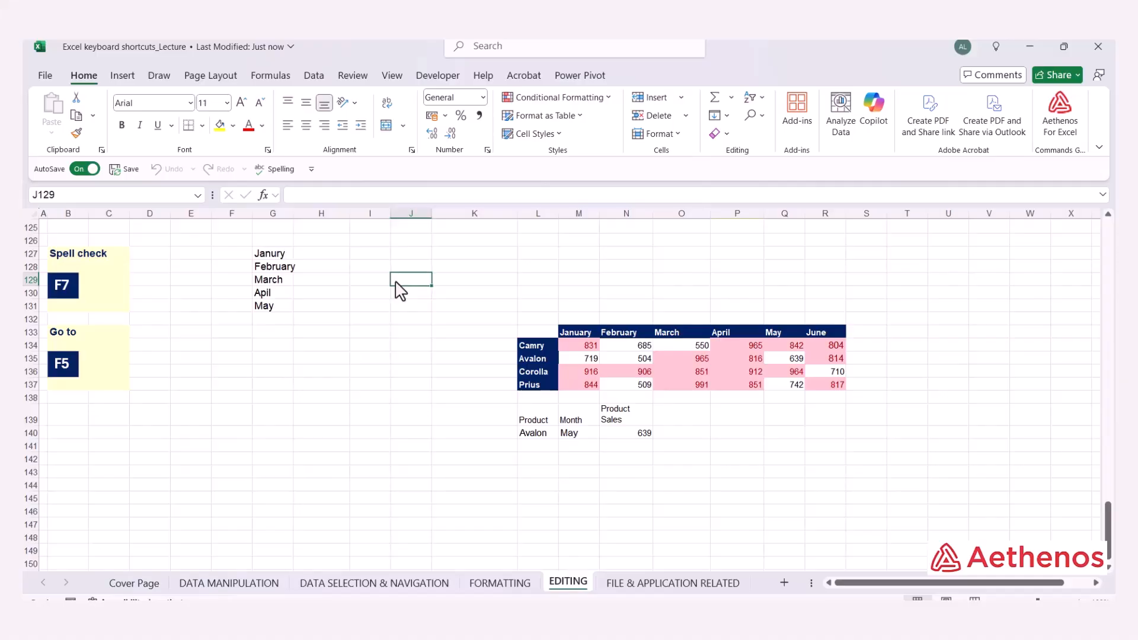
key(F7)
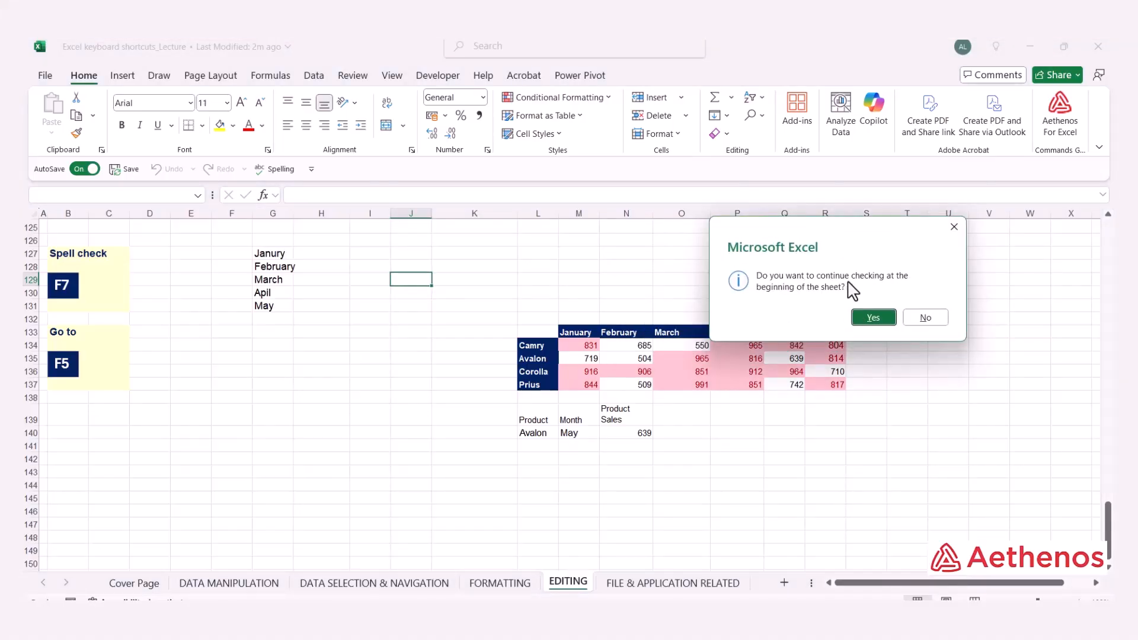
click(873, 319)
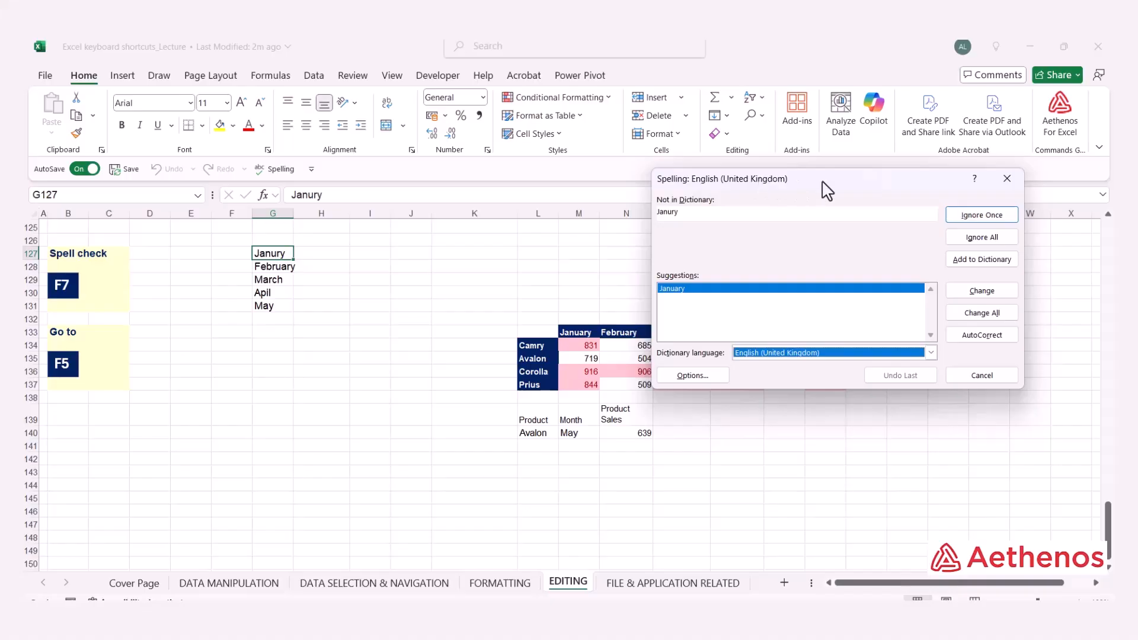
drag(826, 186, 592, 236)
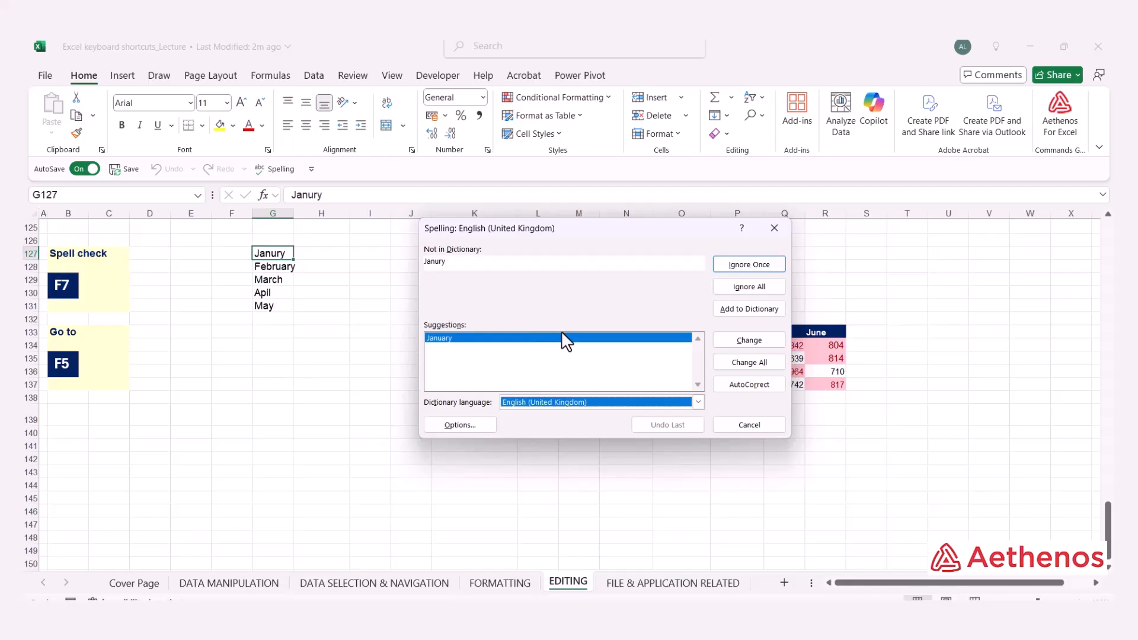
click(748, 341)
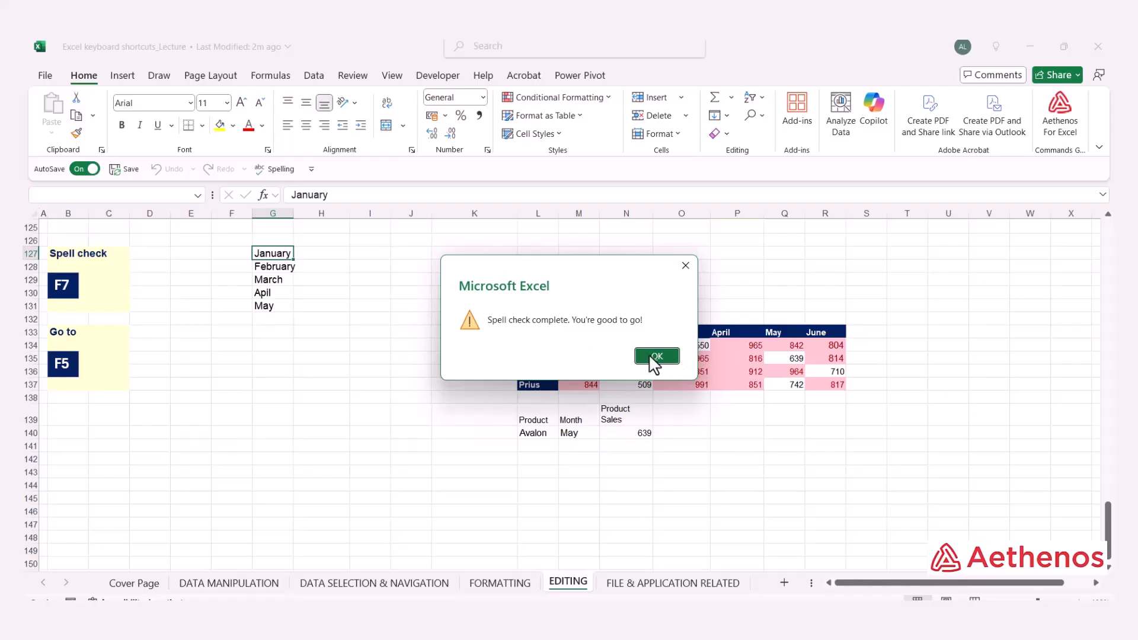
click(684, 266)
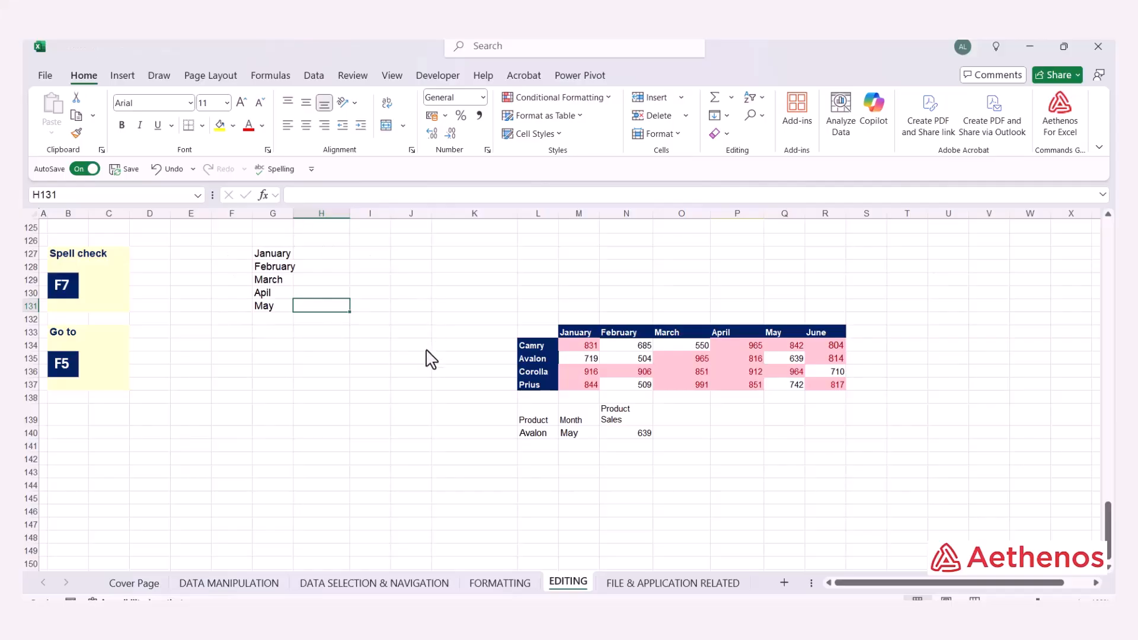
click(217, 372)
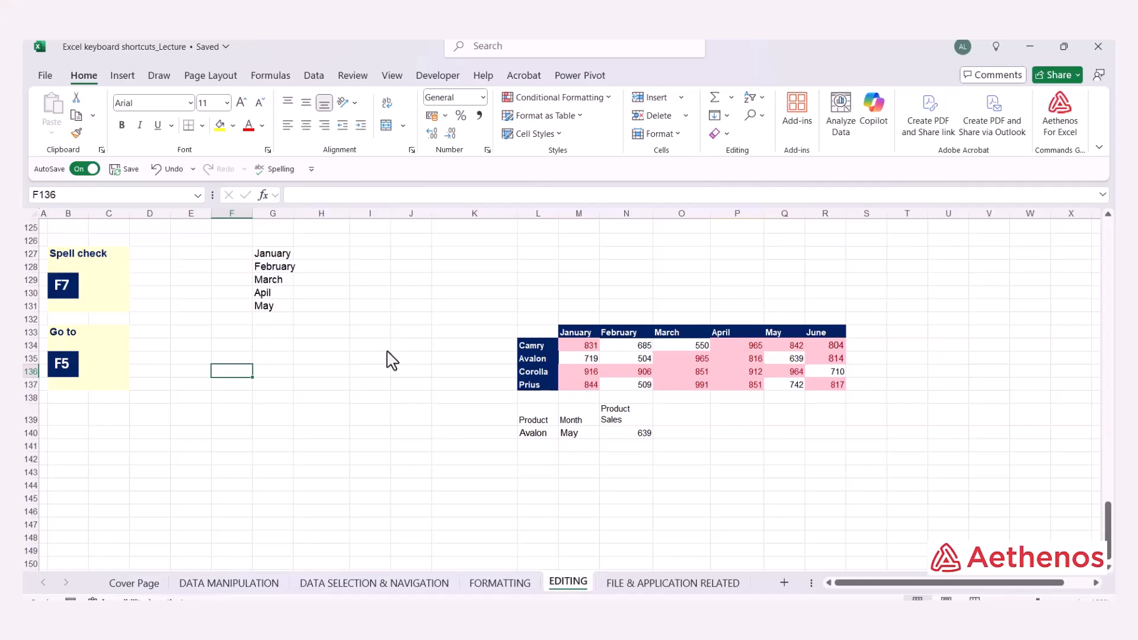
key(F5)
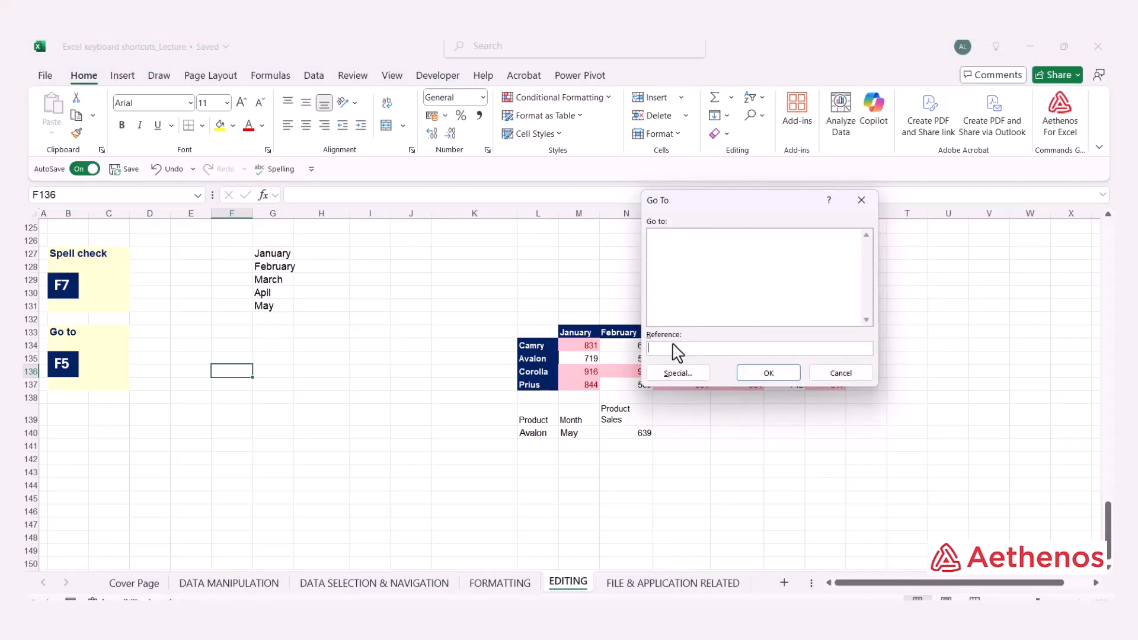
click(678, 373)
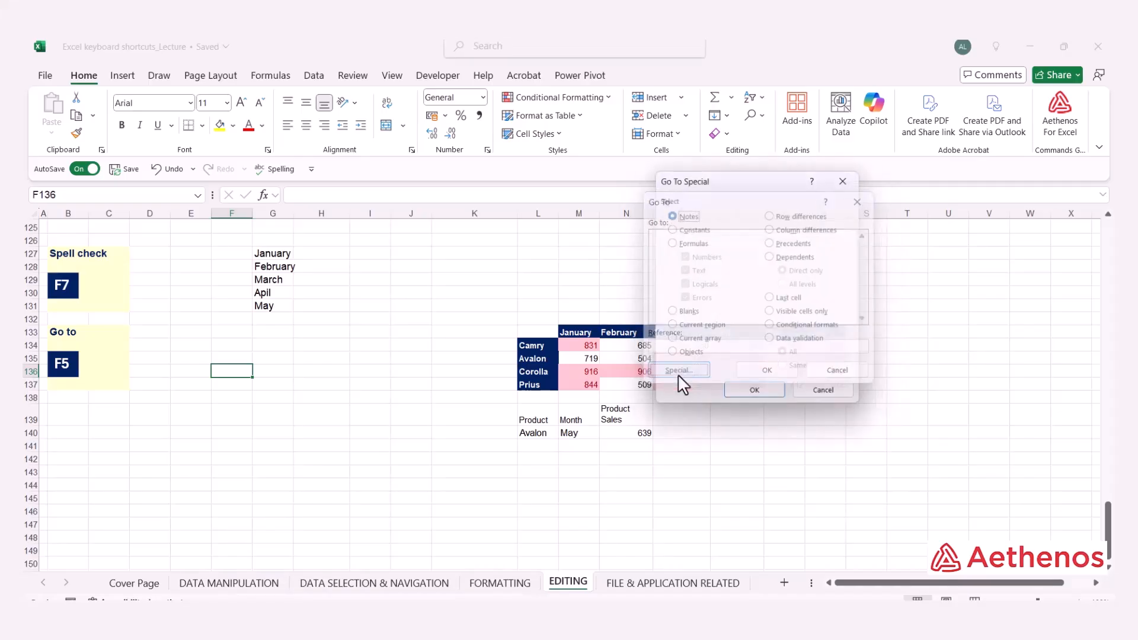
click(851, 177)
click(753, 317)
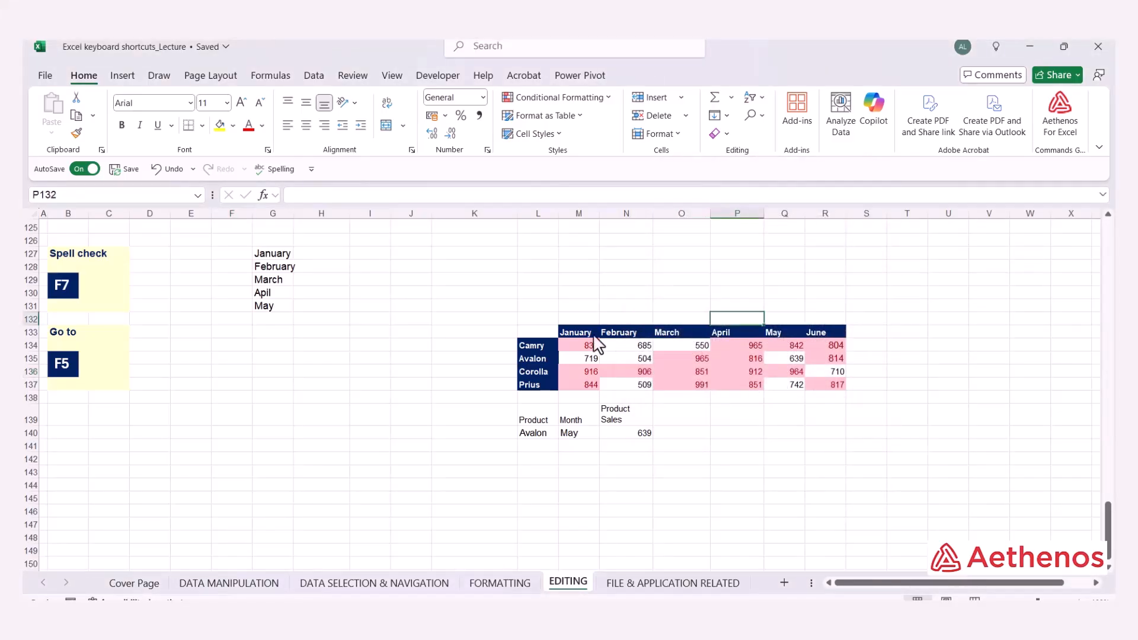
Within the range L133:R140, select only the formula cells with Go To Special, including numbers, text, logicals and errors.
drag(552, 334, 818, 446)
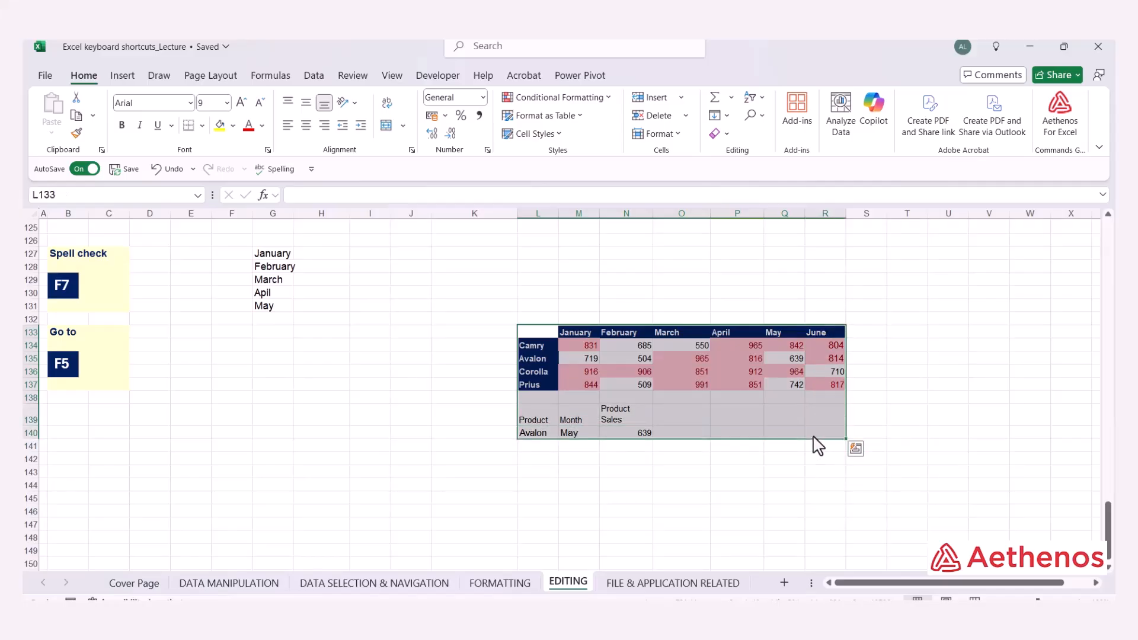
key(F5)
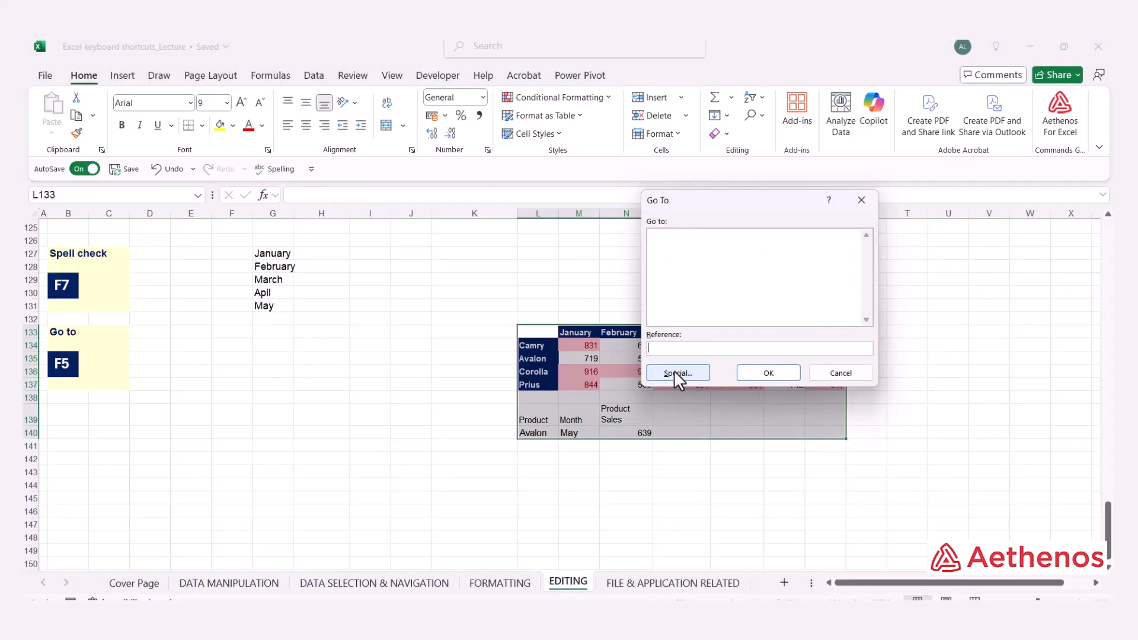
click(676, 372)
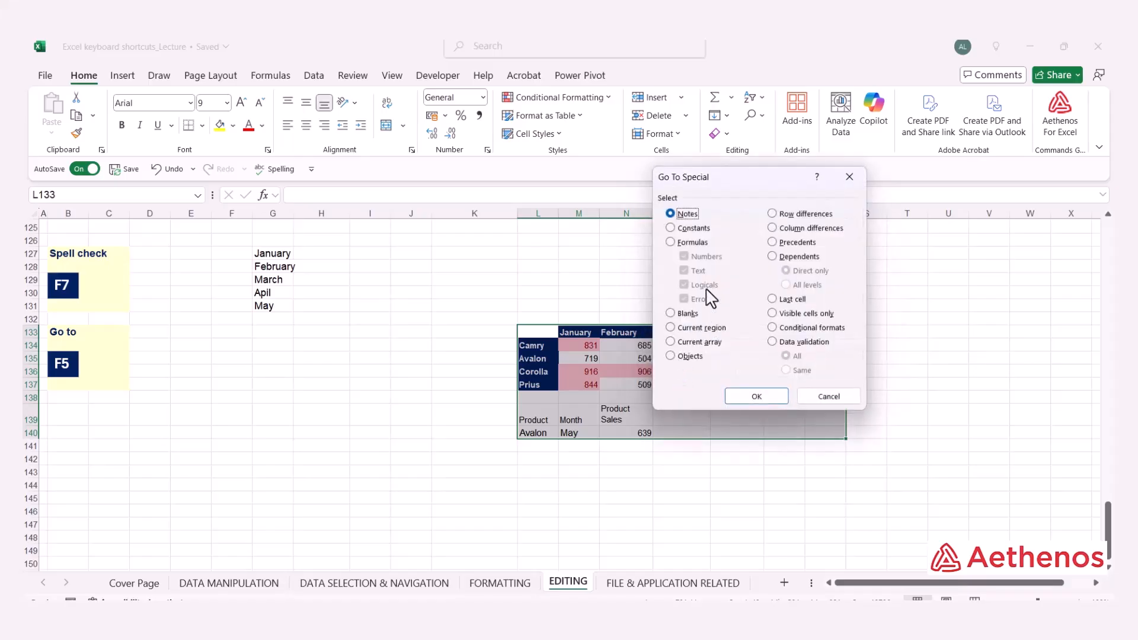
drag(737, 185, 363, 251)
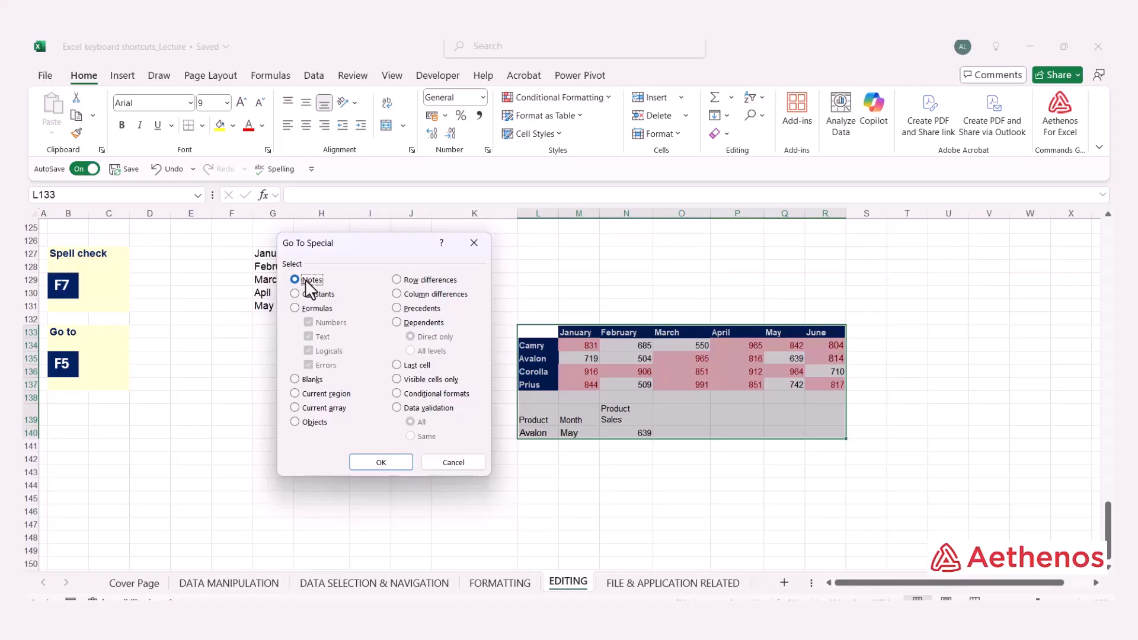
click(296, 309)
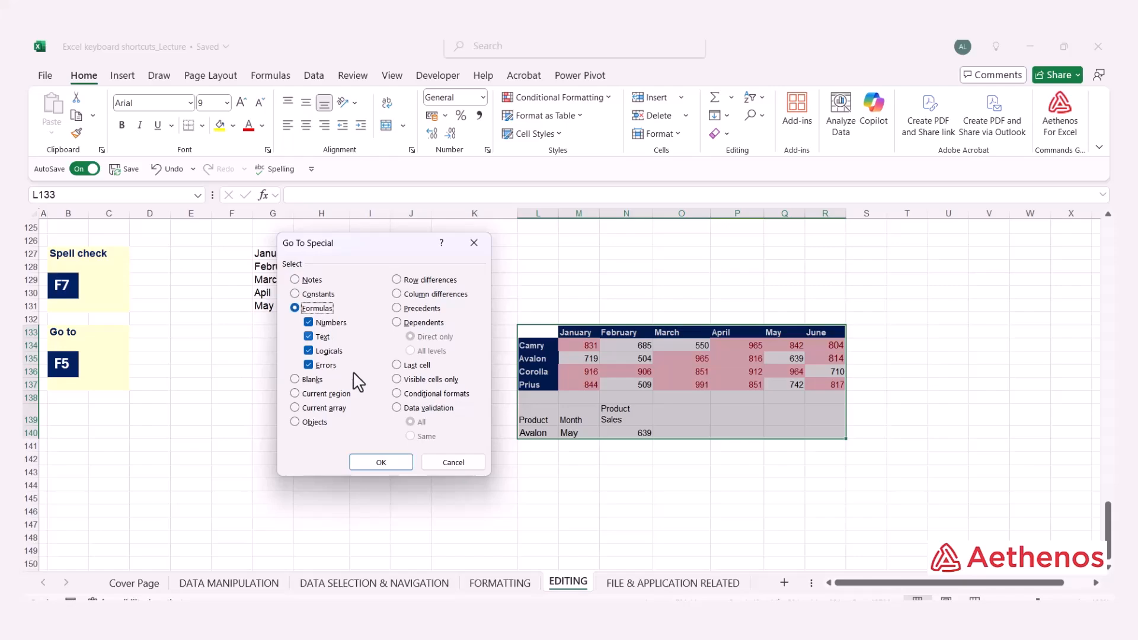
click(379, 463)
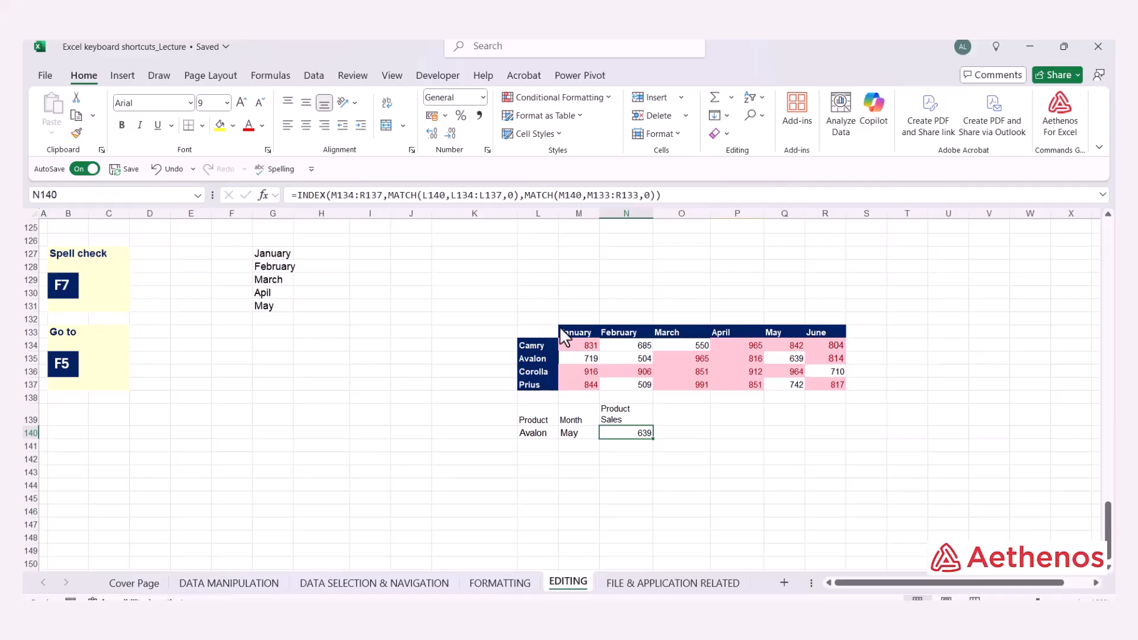
Within the range L133:R140, select all cells with conditional formats using Go To Special.
drag(539, 333, 835, 428)
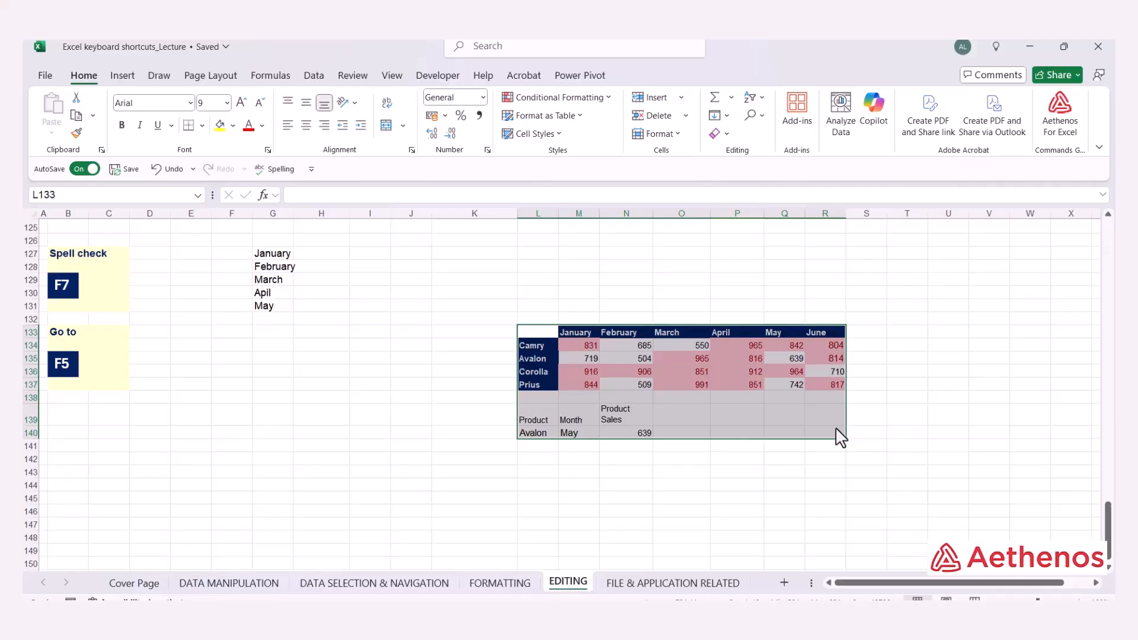
key(F5)
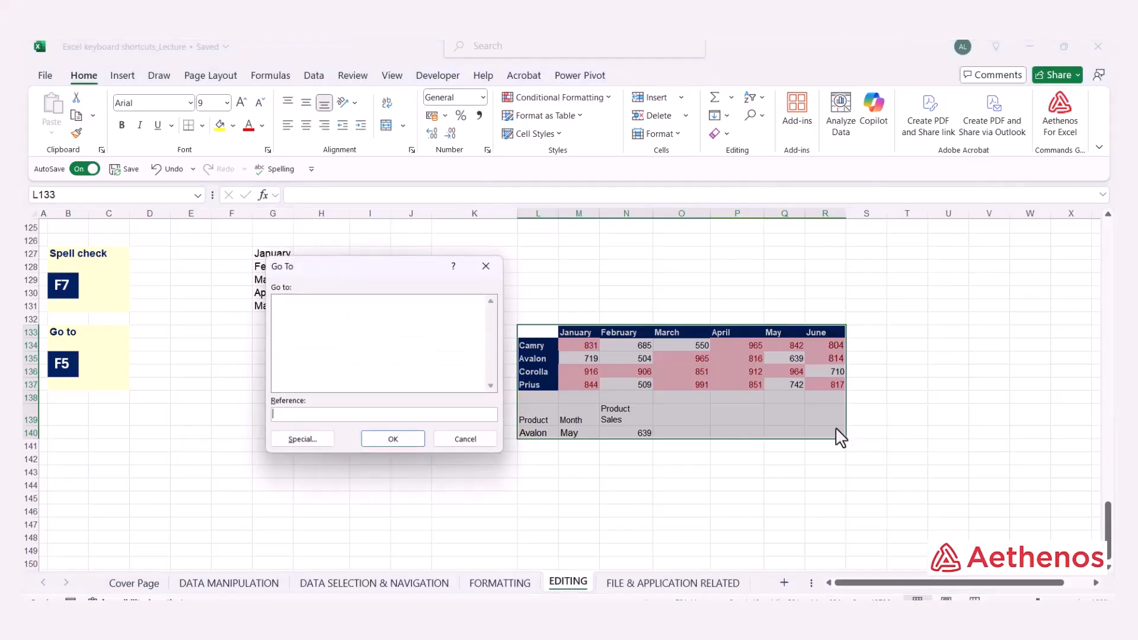
click(306, 439)
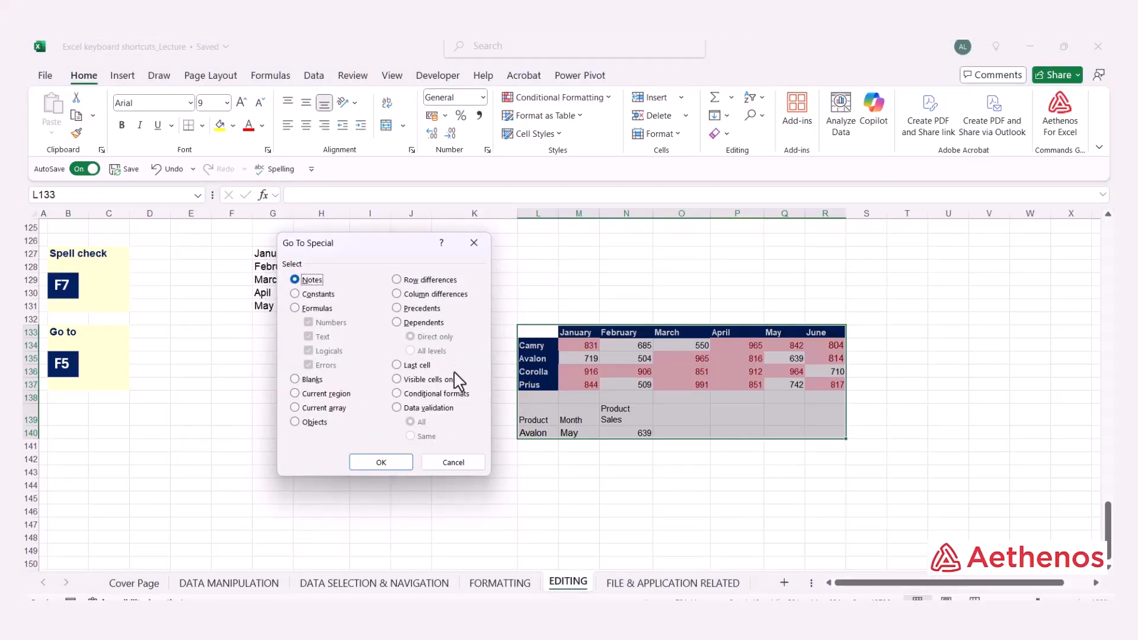
click(396, 393)
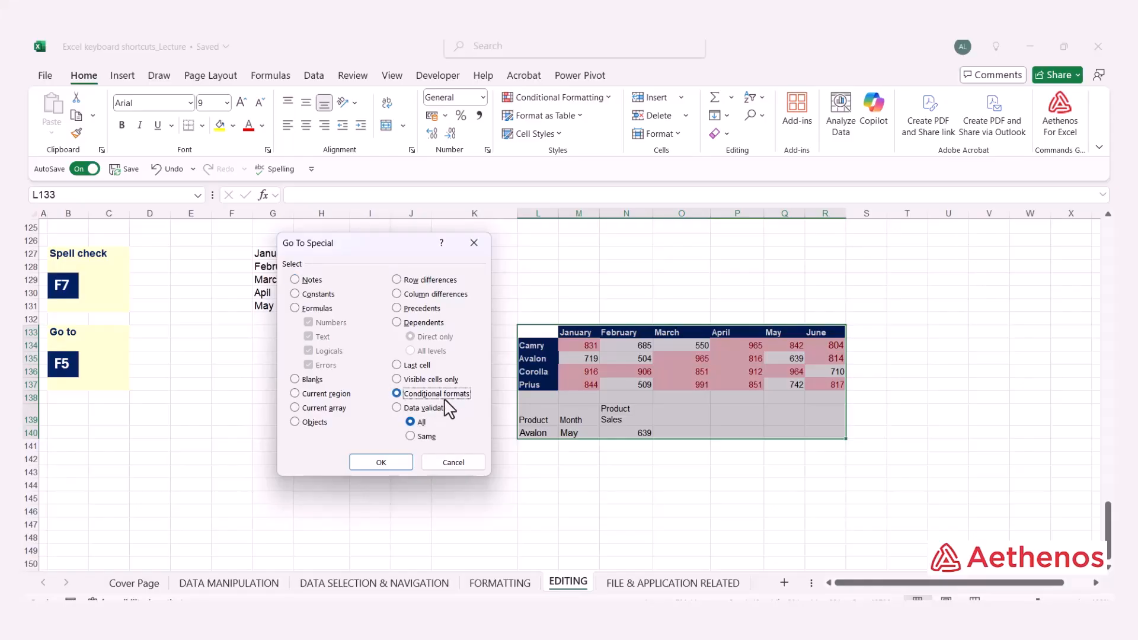
click(387, 463)
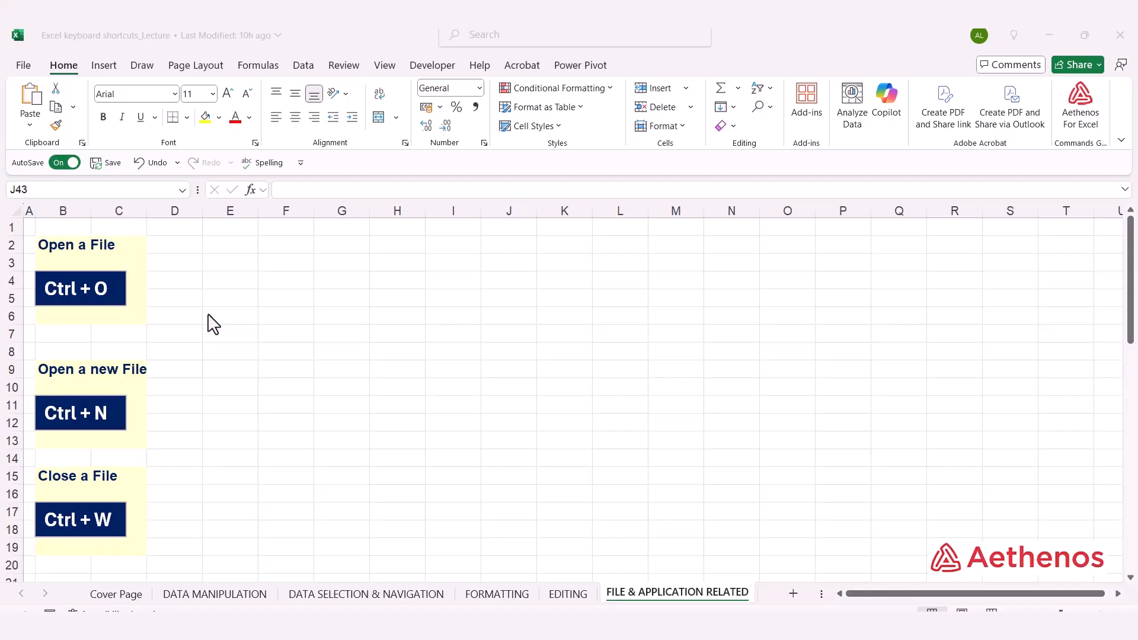
View the Open page with the recent workbooks from the FILE & APPLICATION RELATED sheet, and return without opening a file.
click(286, 264)
key(ctrl+o)
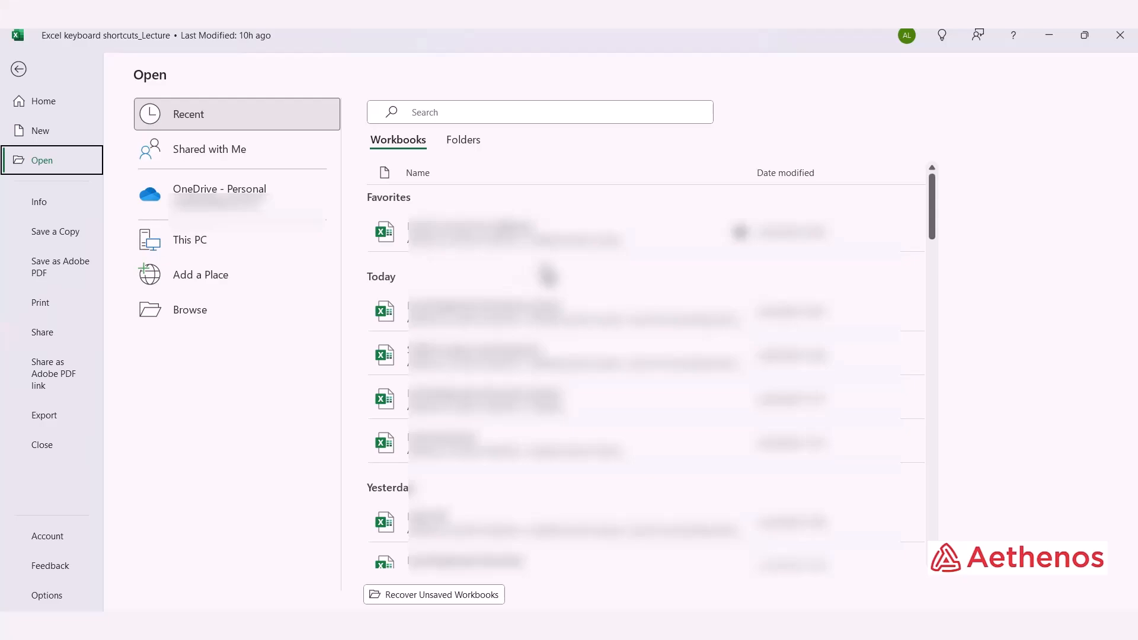
click(20, 70)
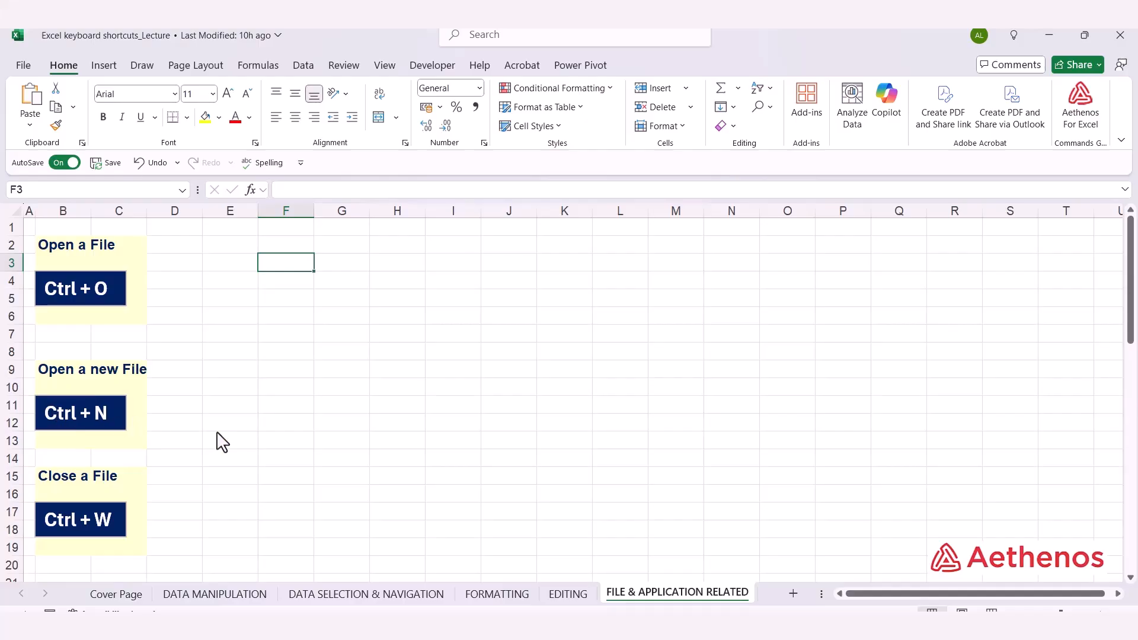
Create a new blank workbook and close it again without saving.
key(ctrl+n)
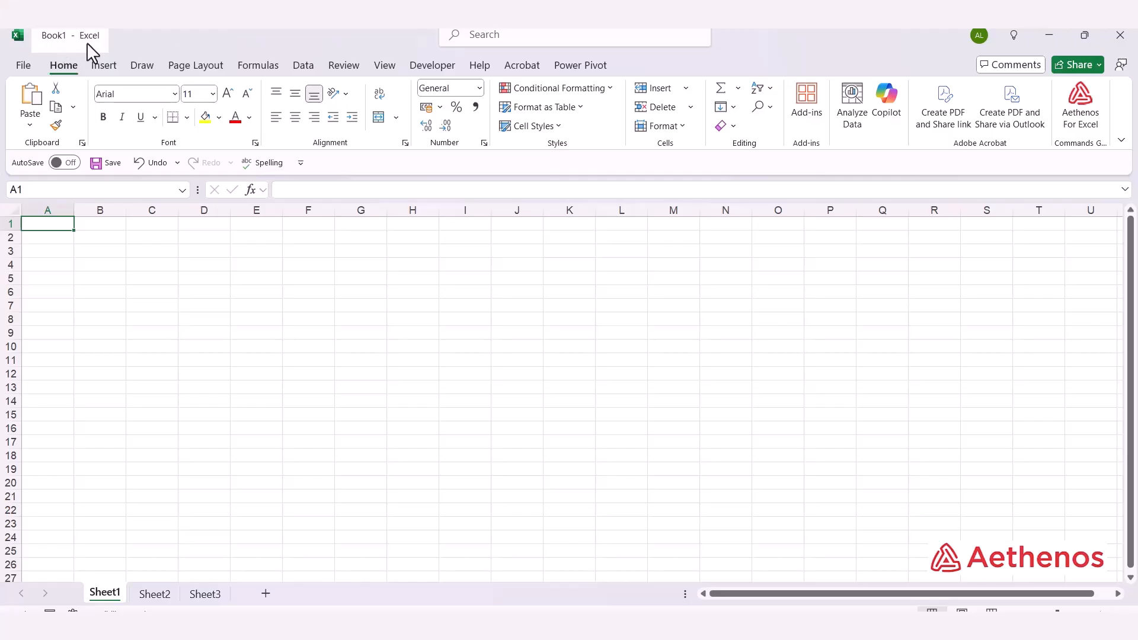
key(ctrl+w)
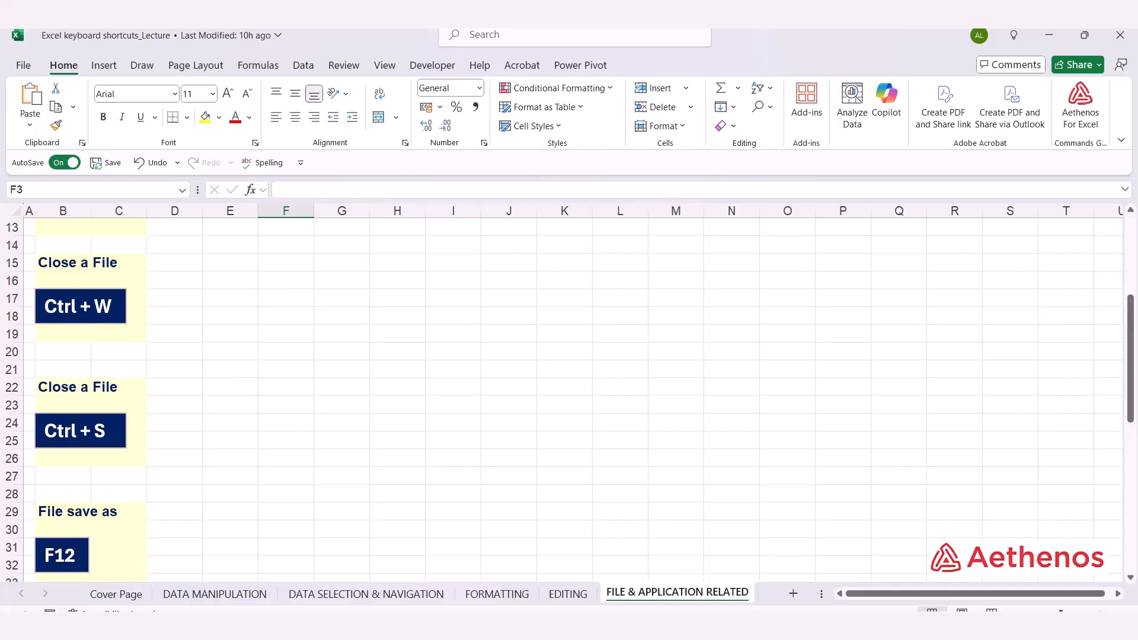
click(843, 587)
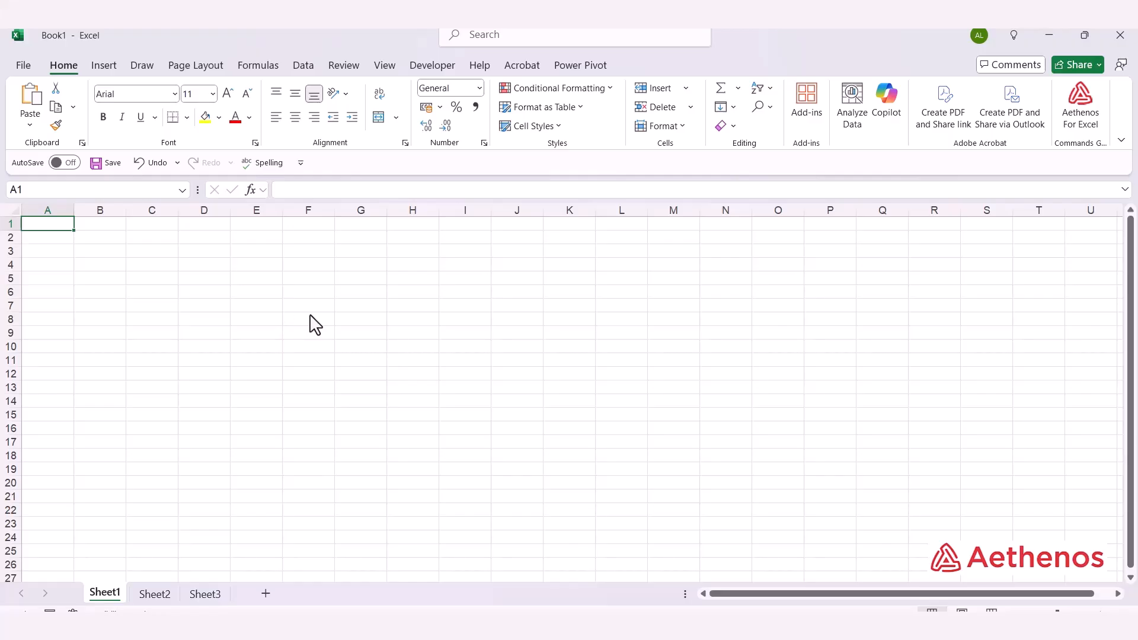
key(ctrl+w)
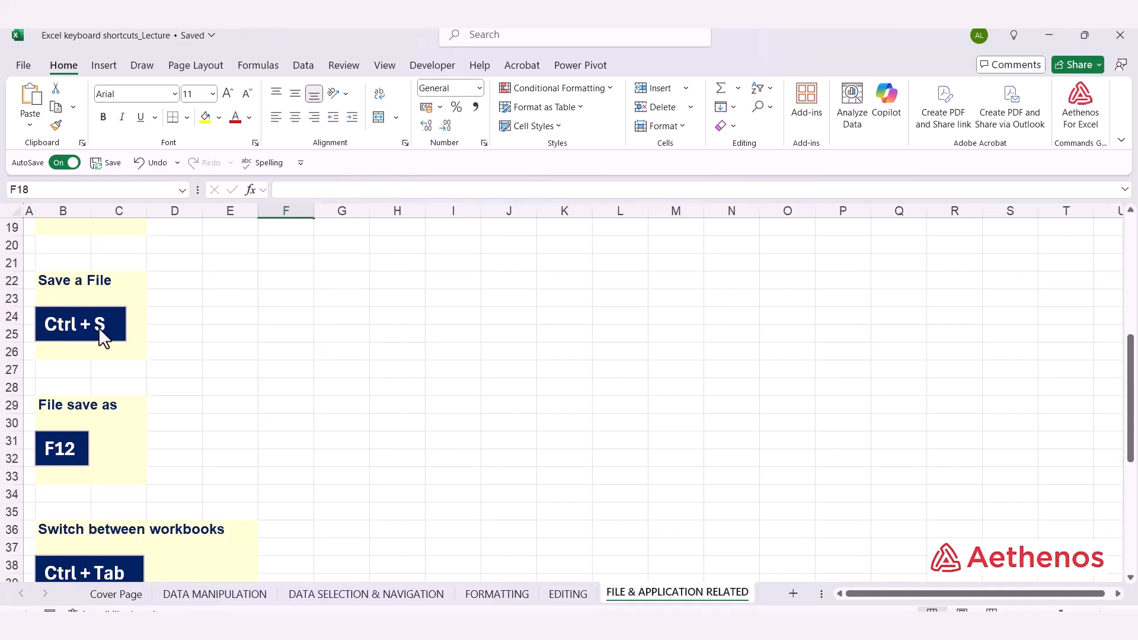
Create another blank workbook, view its save options, and dismiss them without saving.
click(356, 358)
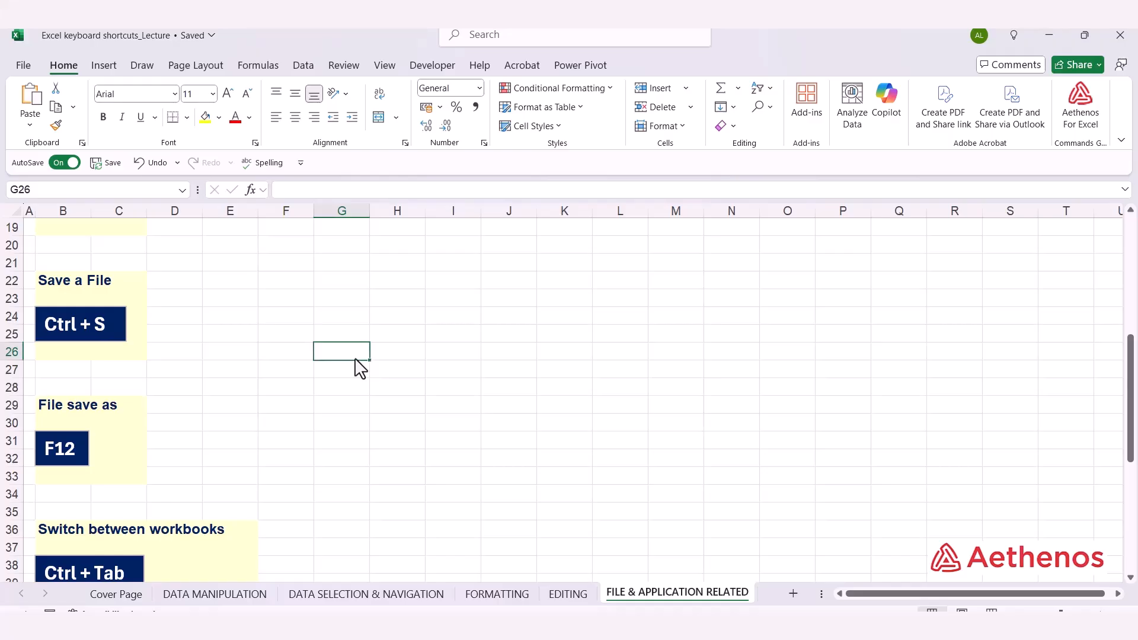
key(ctrl+n)
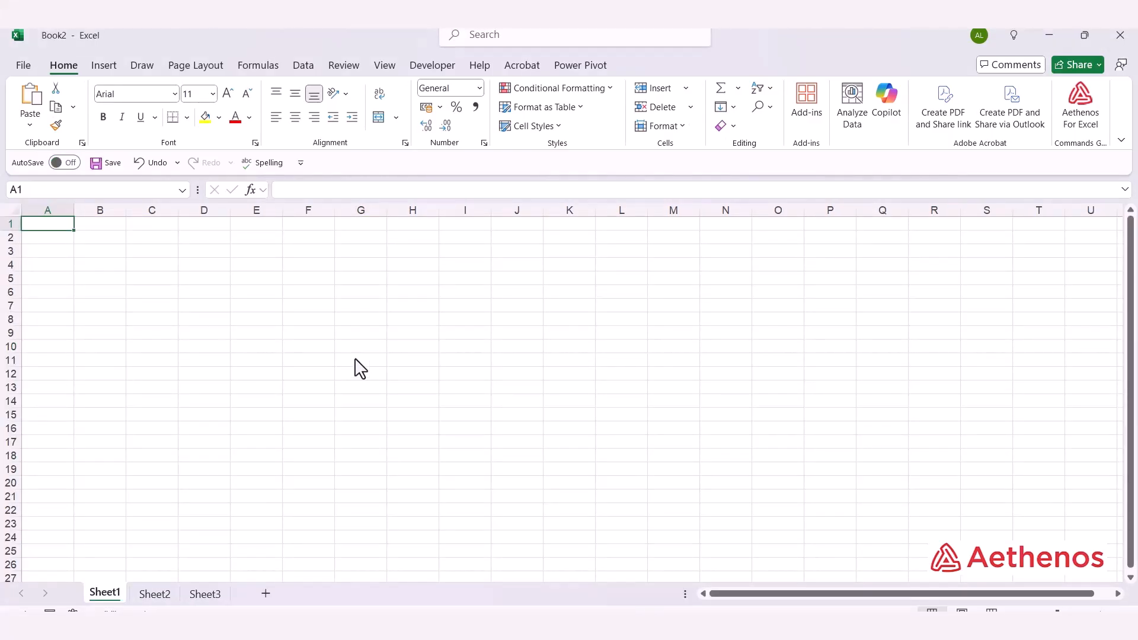
key(ctrl+s)
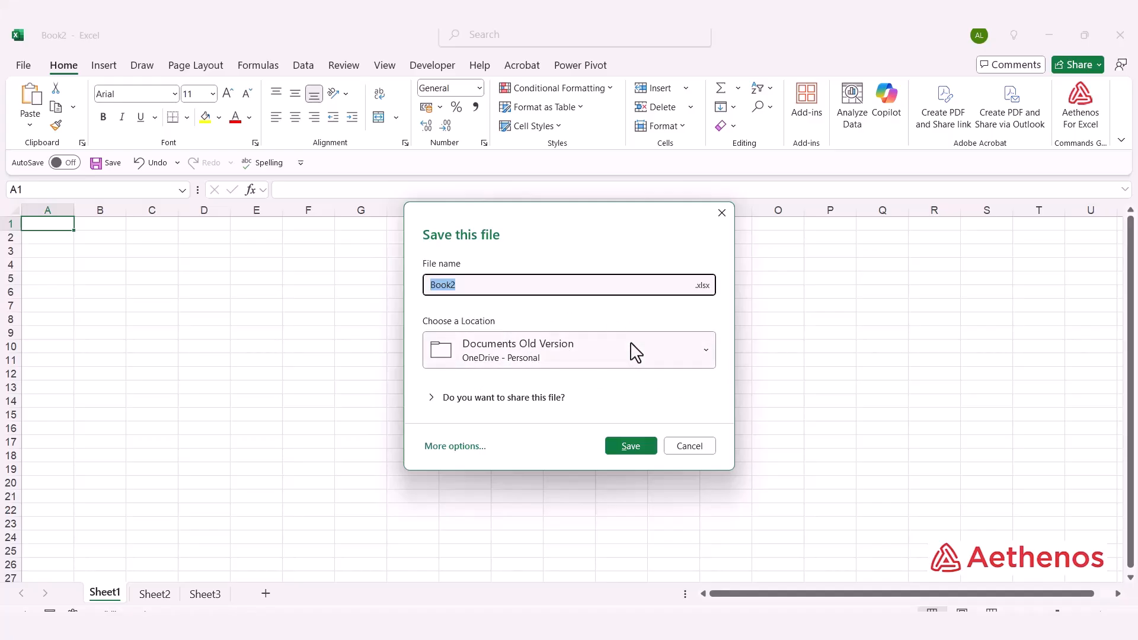
click(724, 216)
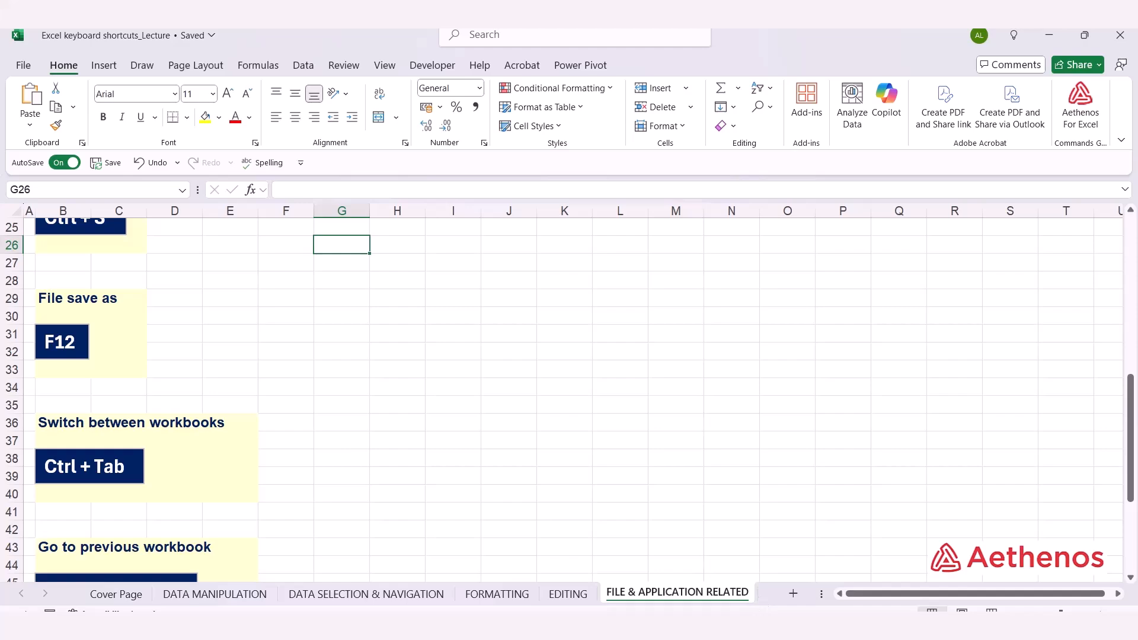
View the Save As dialog for the blank workbook Book2 and cancel it without saving.
mouse_move(765, 607)
click(845, 567)
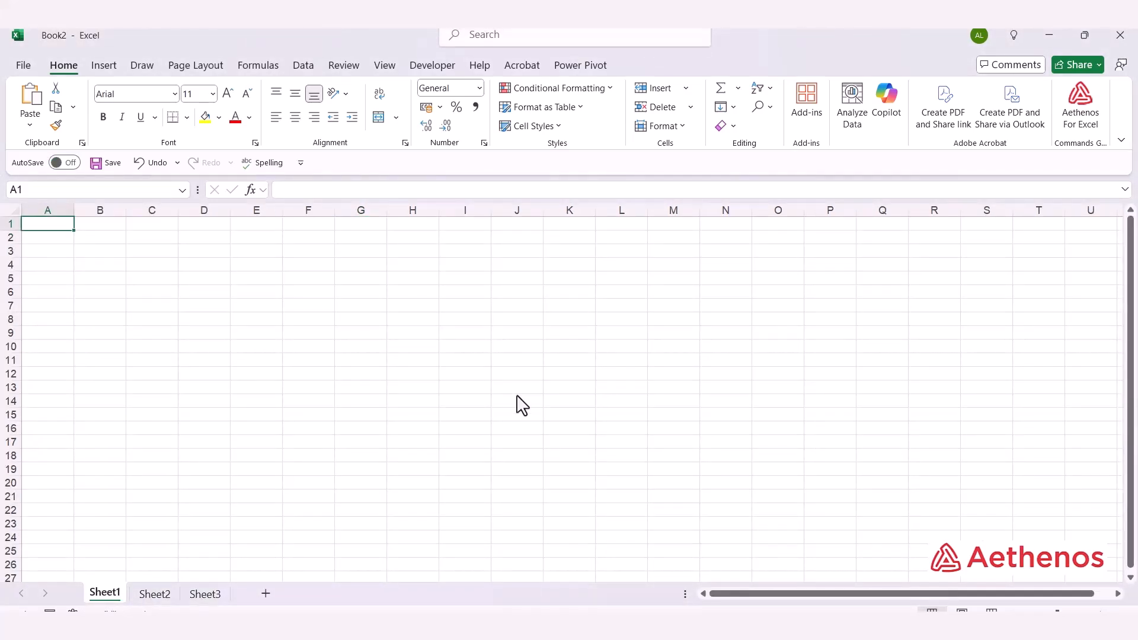
key(F12)
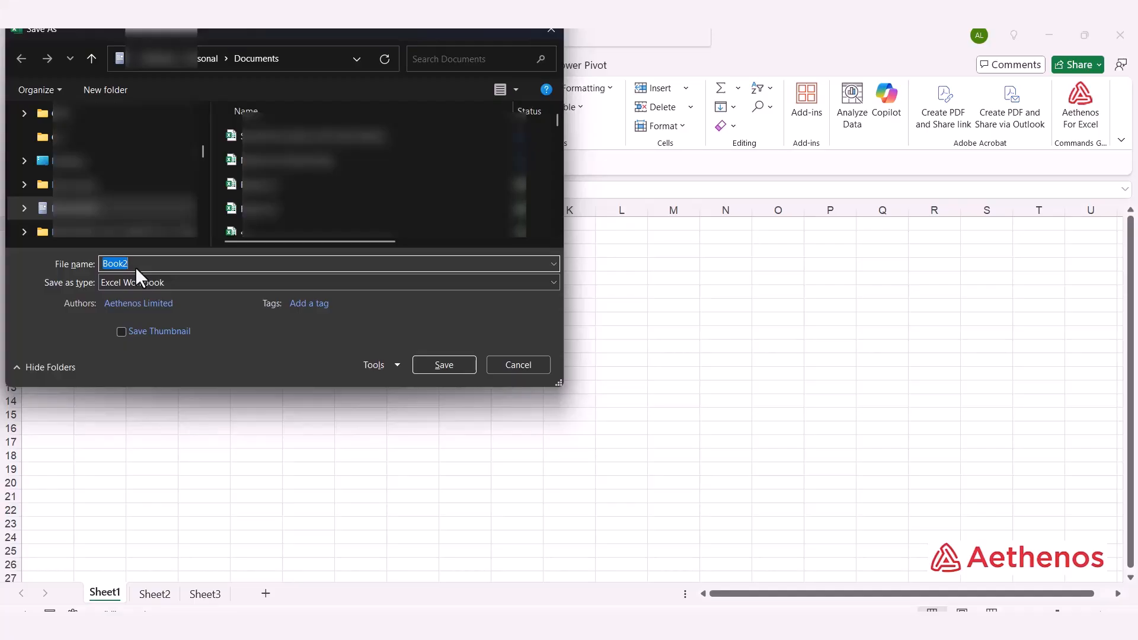
click(530, 369)
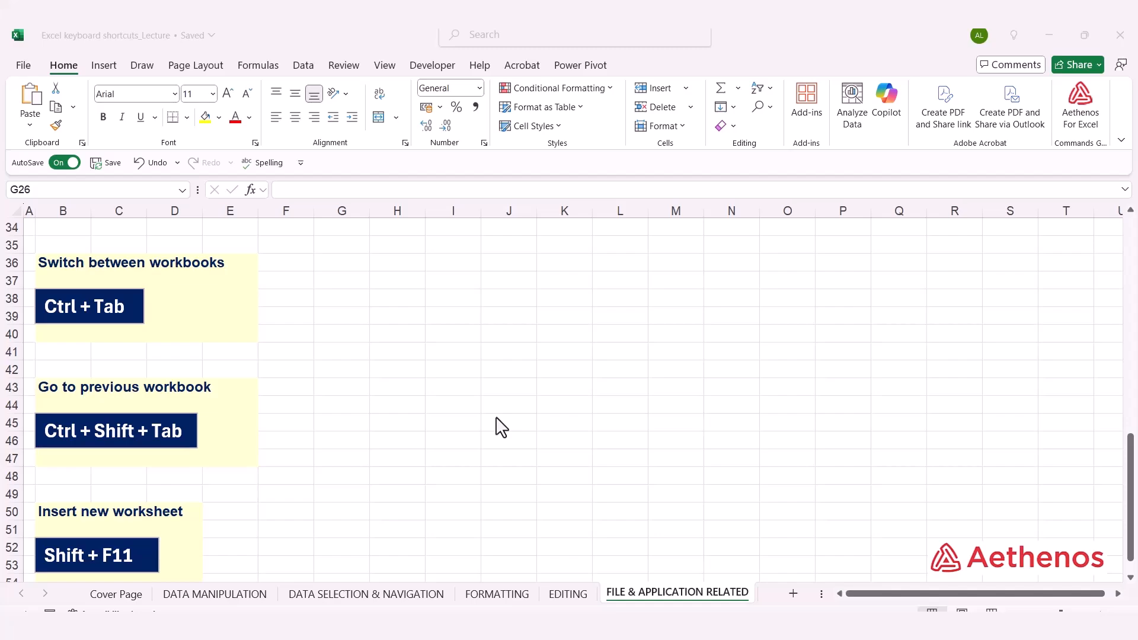
Switch back and forth between the Excel keyboard shortcuts_Lecture workbook and Book2.
key(ctrl+Tab)
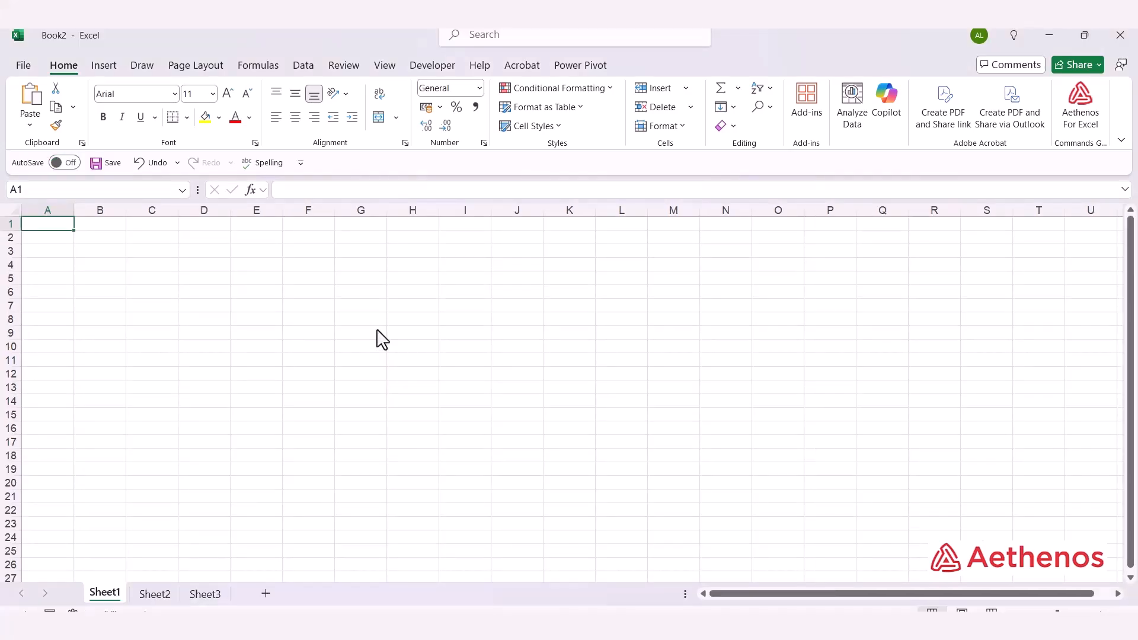
key(ctrl+shift+Tab)
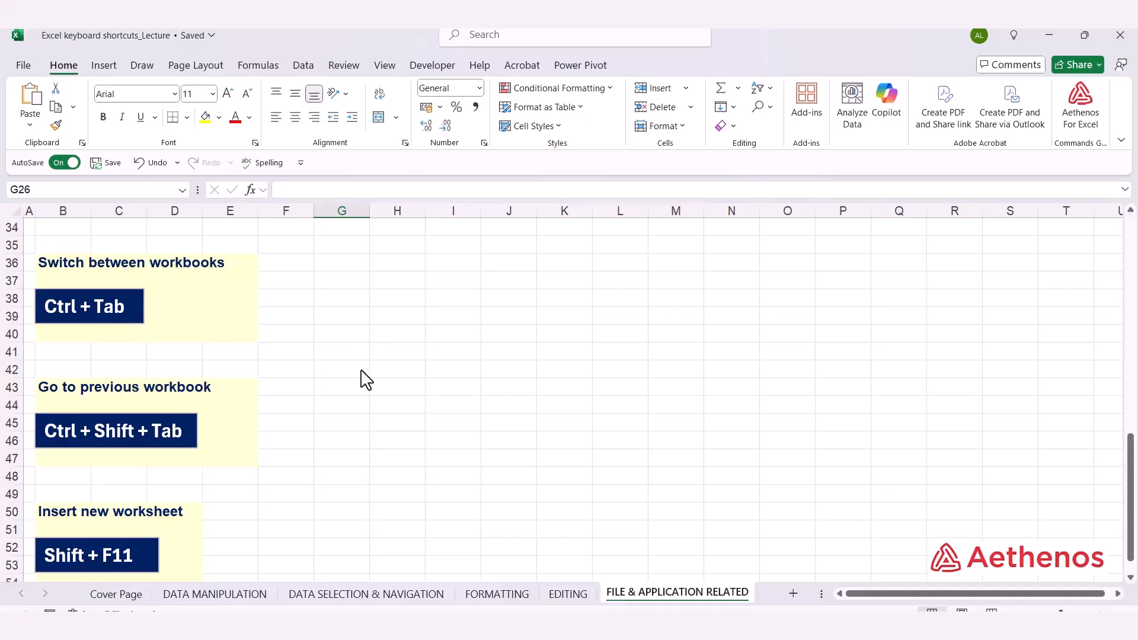
scroll(364, 371, down, 2)
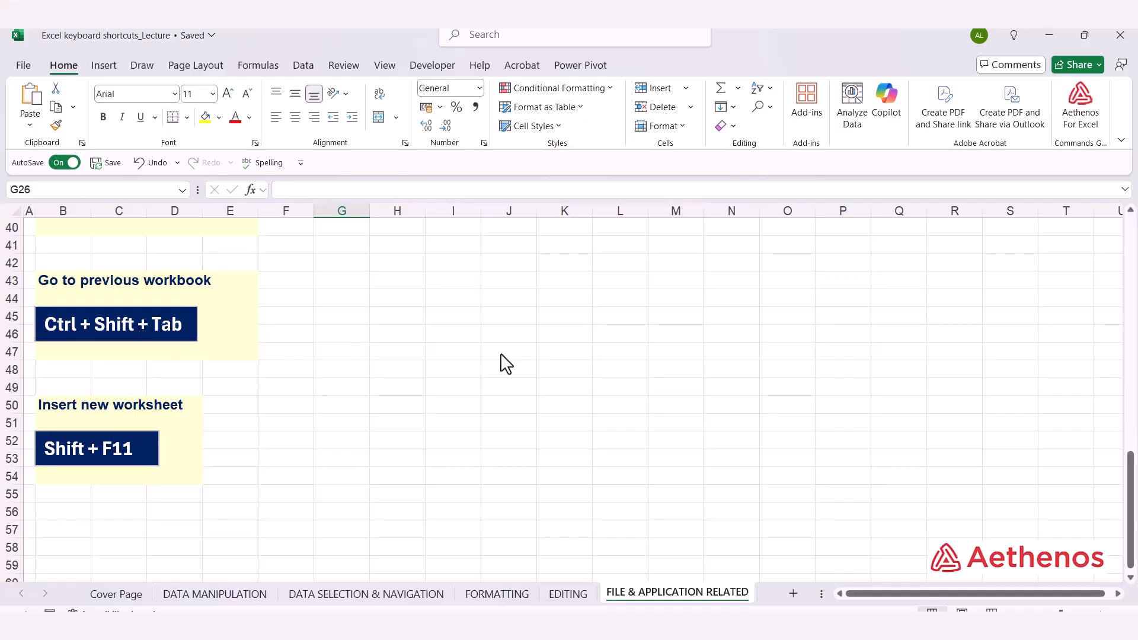
key(ctrl+shift+Tab)
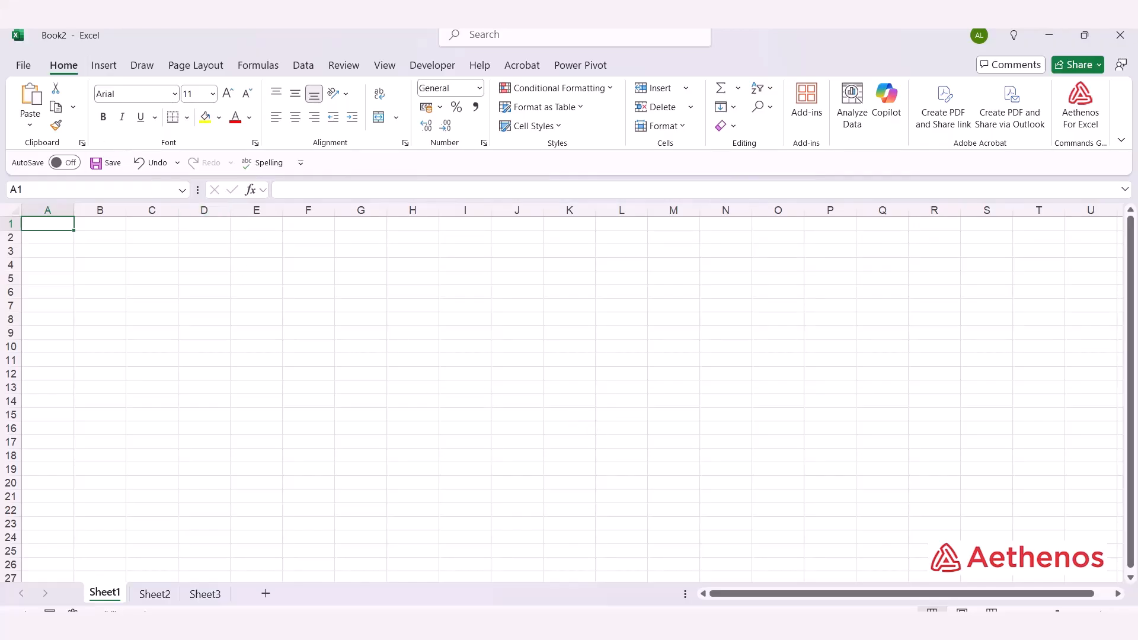
Return to the Excel keyboard shortcuts_Lecture workbook and insert a new worksheet before the FILE & APPLICATION RELATED sheet.
mouse_move(741, 628)
click(712, 603)
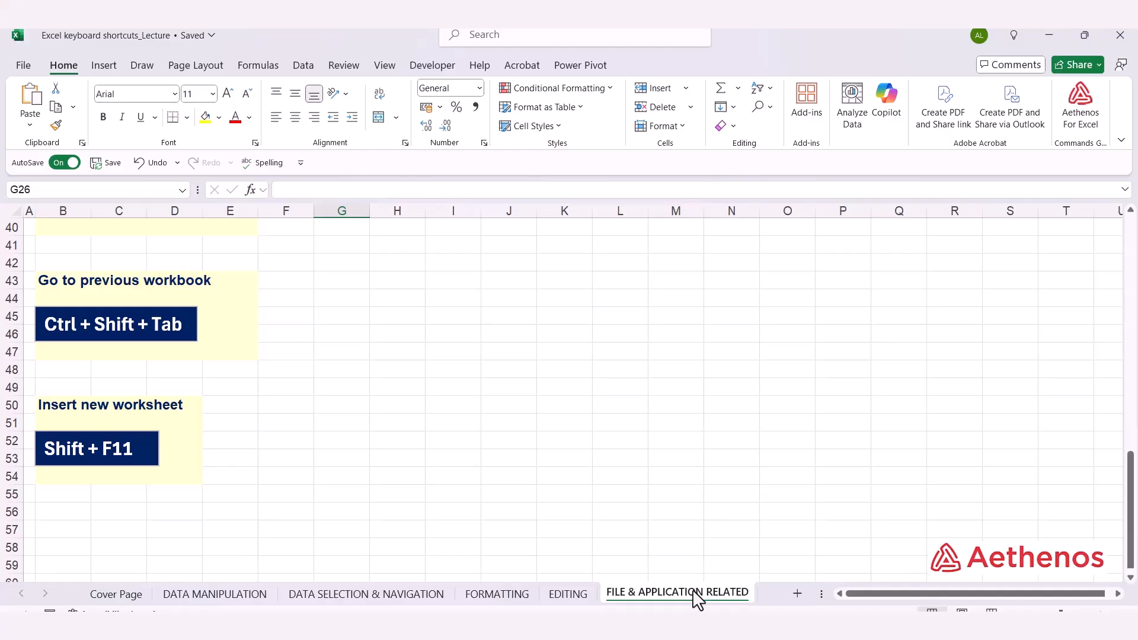
key(shift+F11)
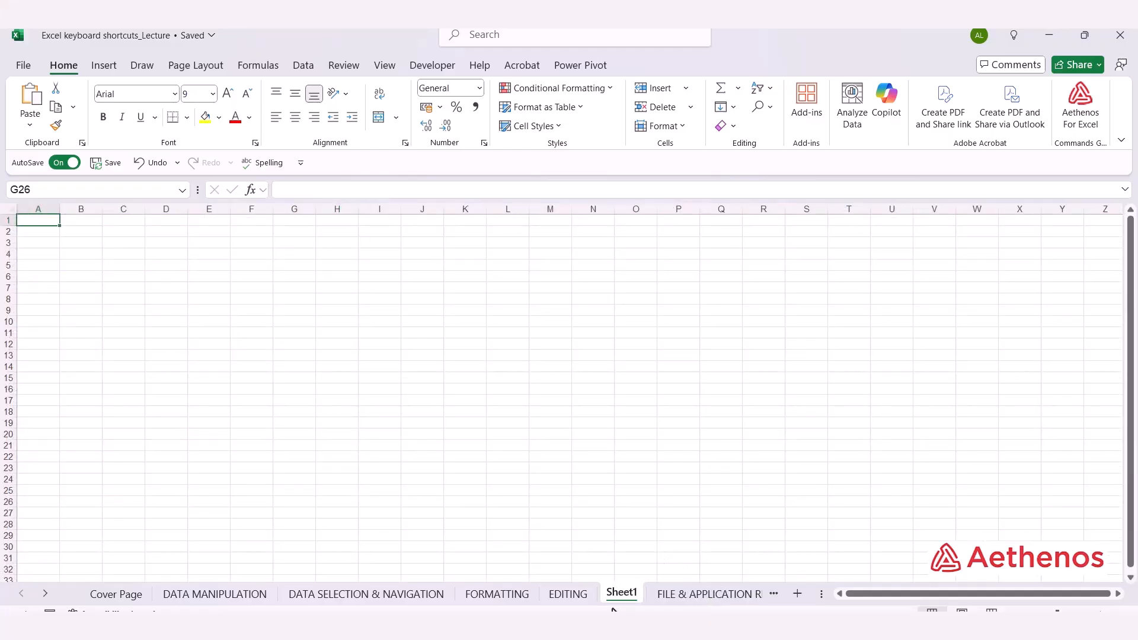